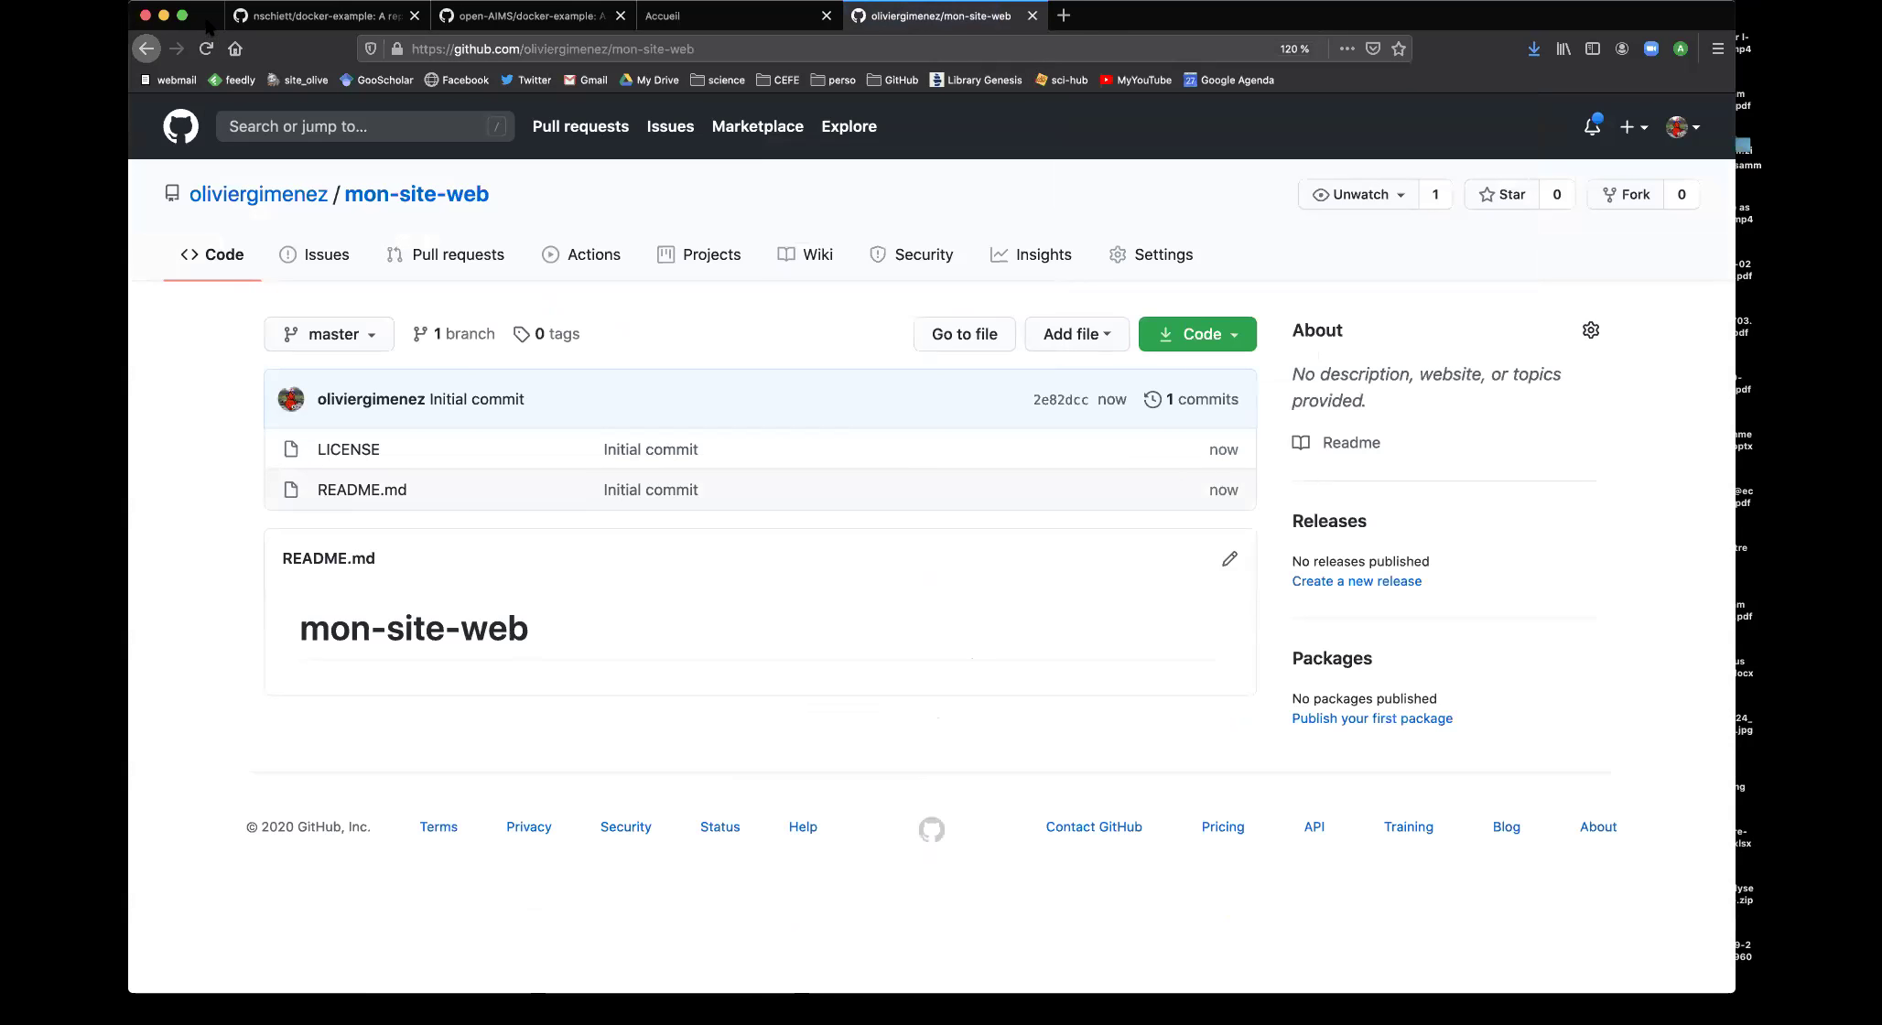
Switch to the my-fake-website RStudio session and start a new project cloned from a Git version control repository
drag(209, 28, 725, 13)
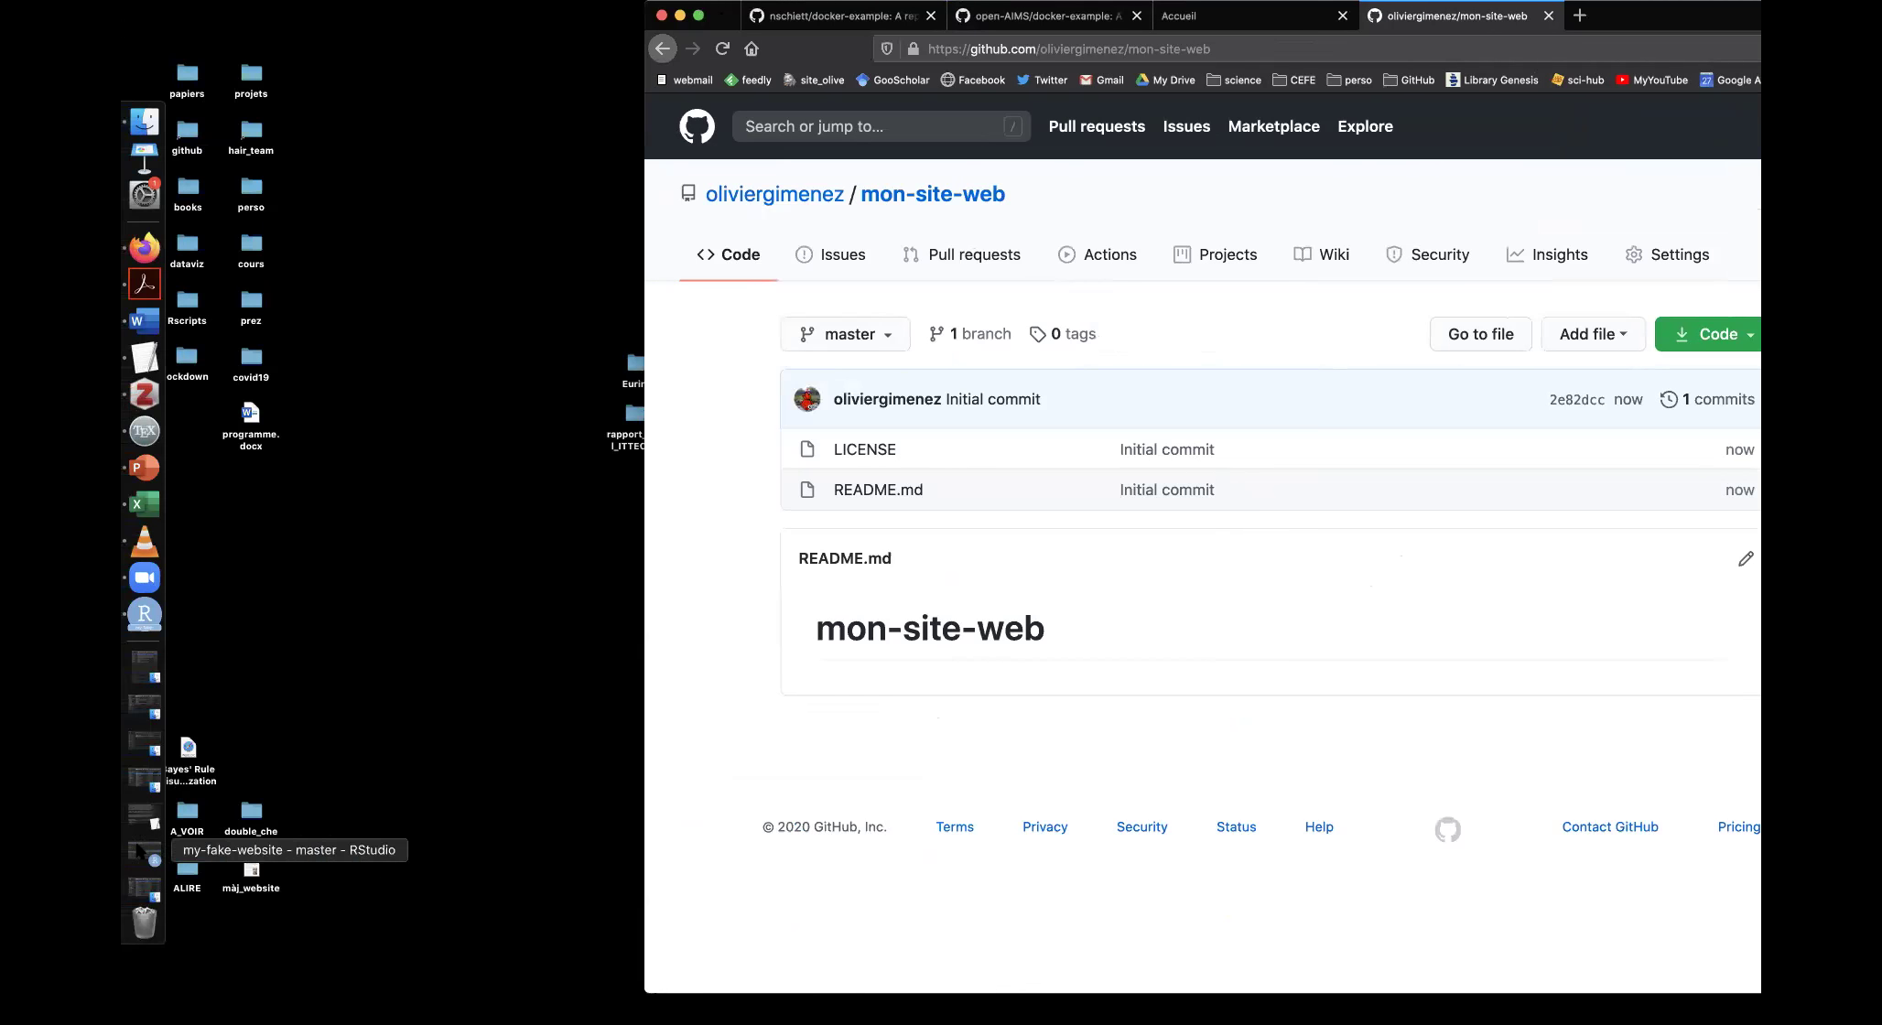
click(139, 849)
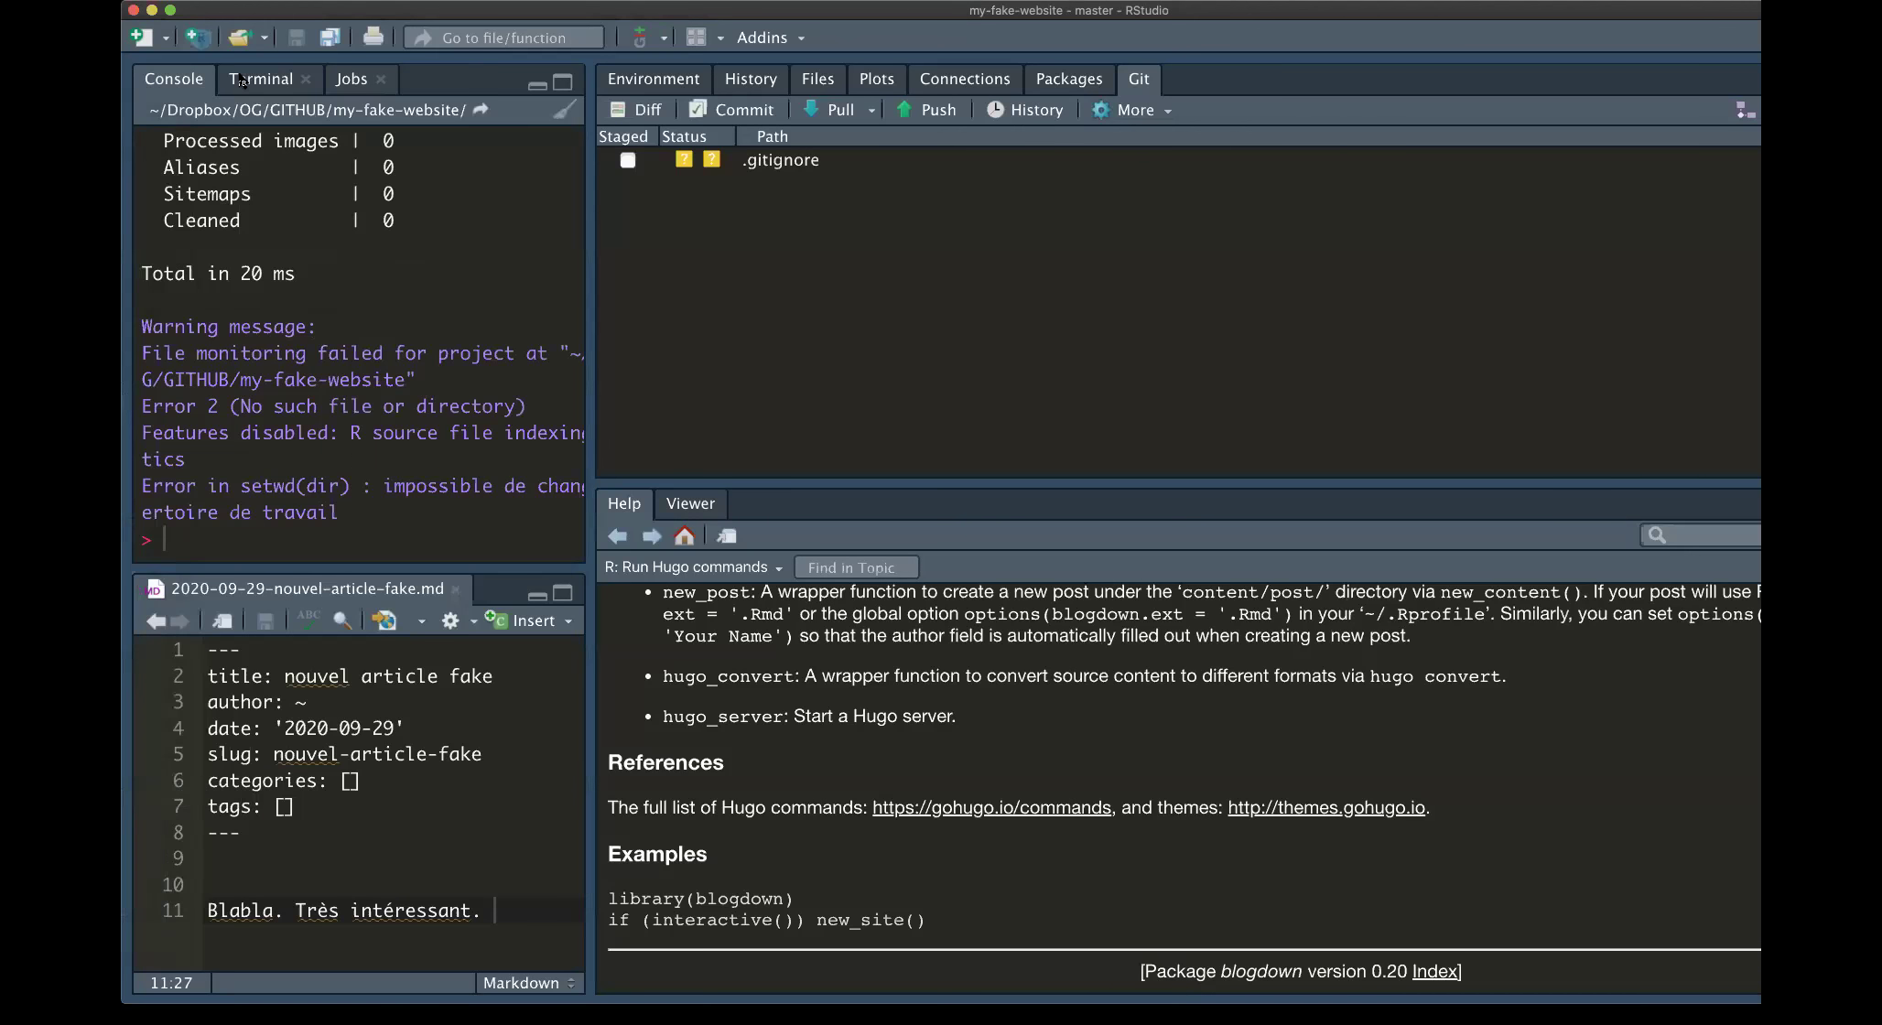
click(195, 10)
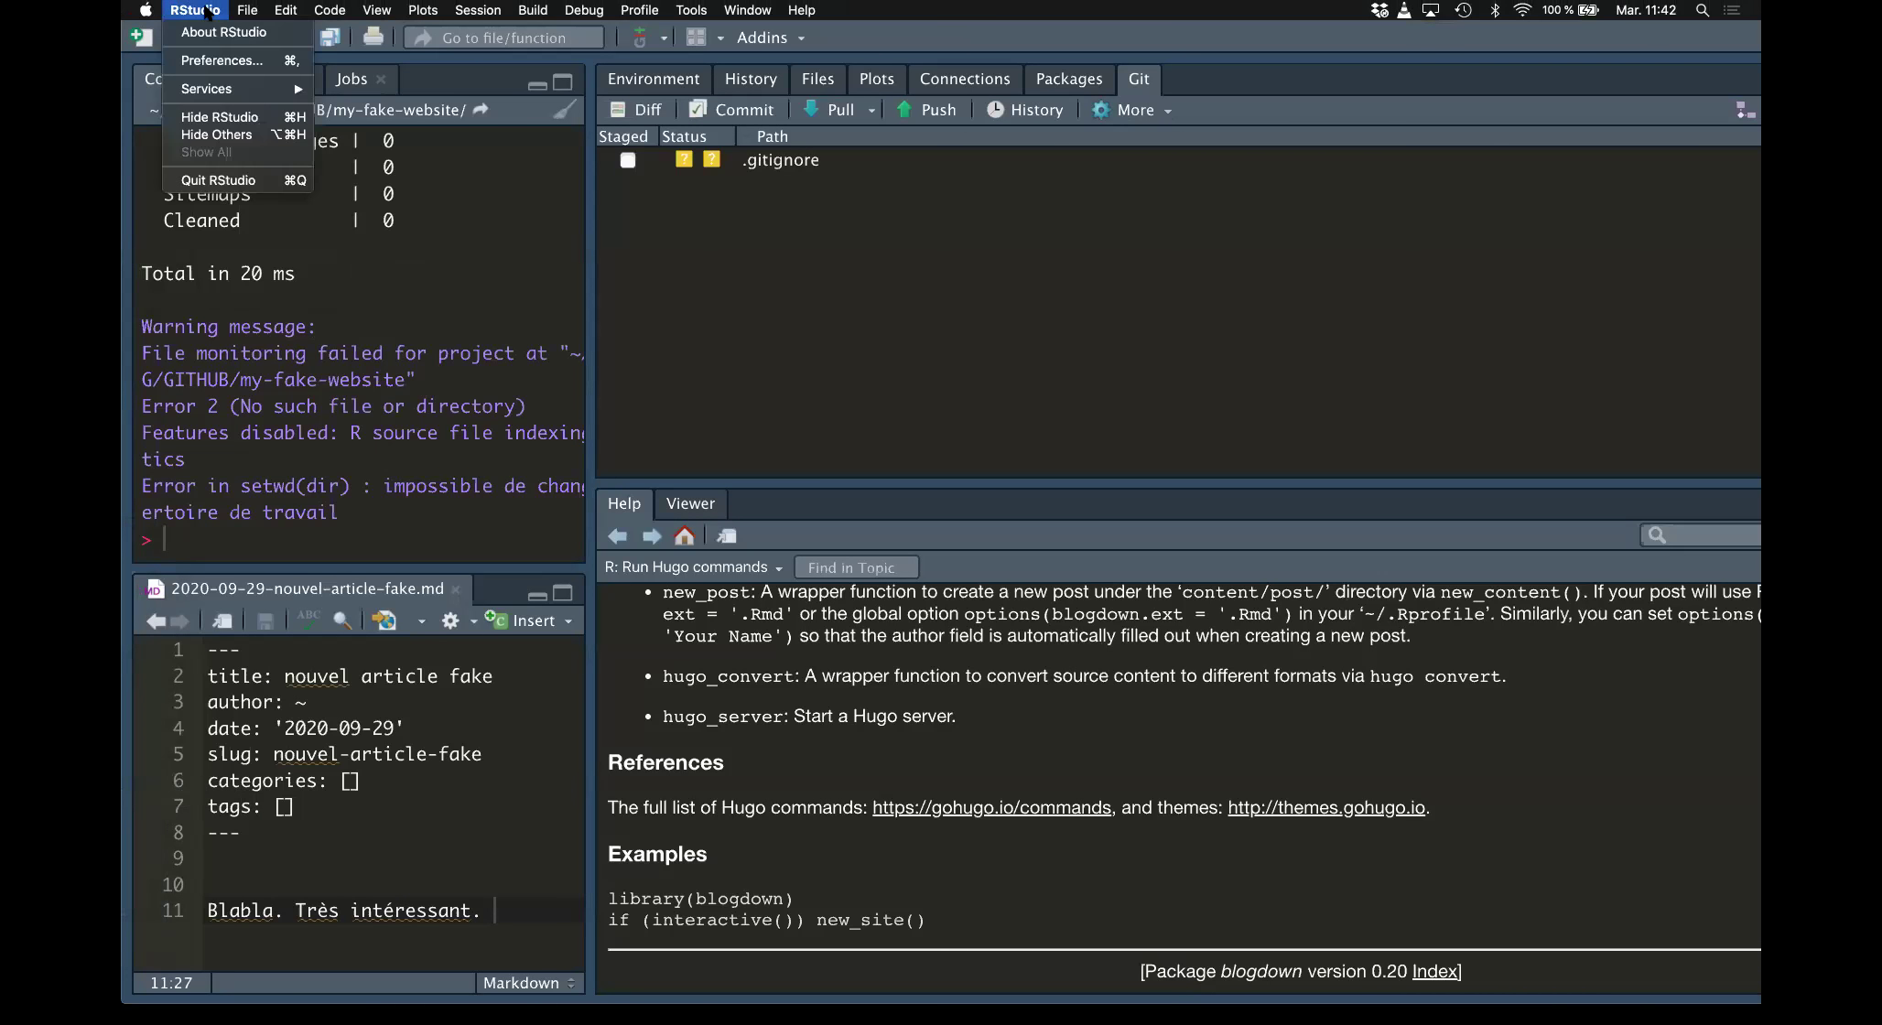
mouse_move(249, 10)
click(262, 49)
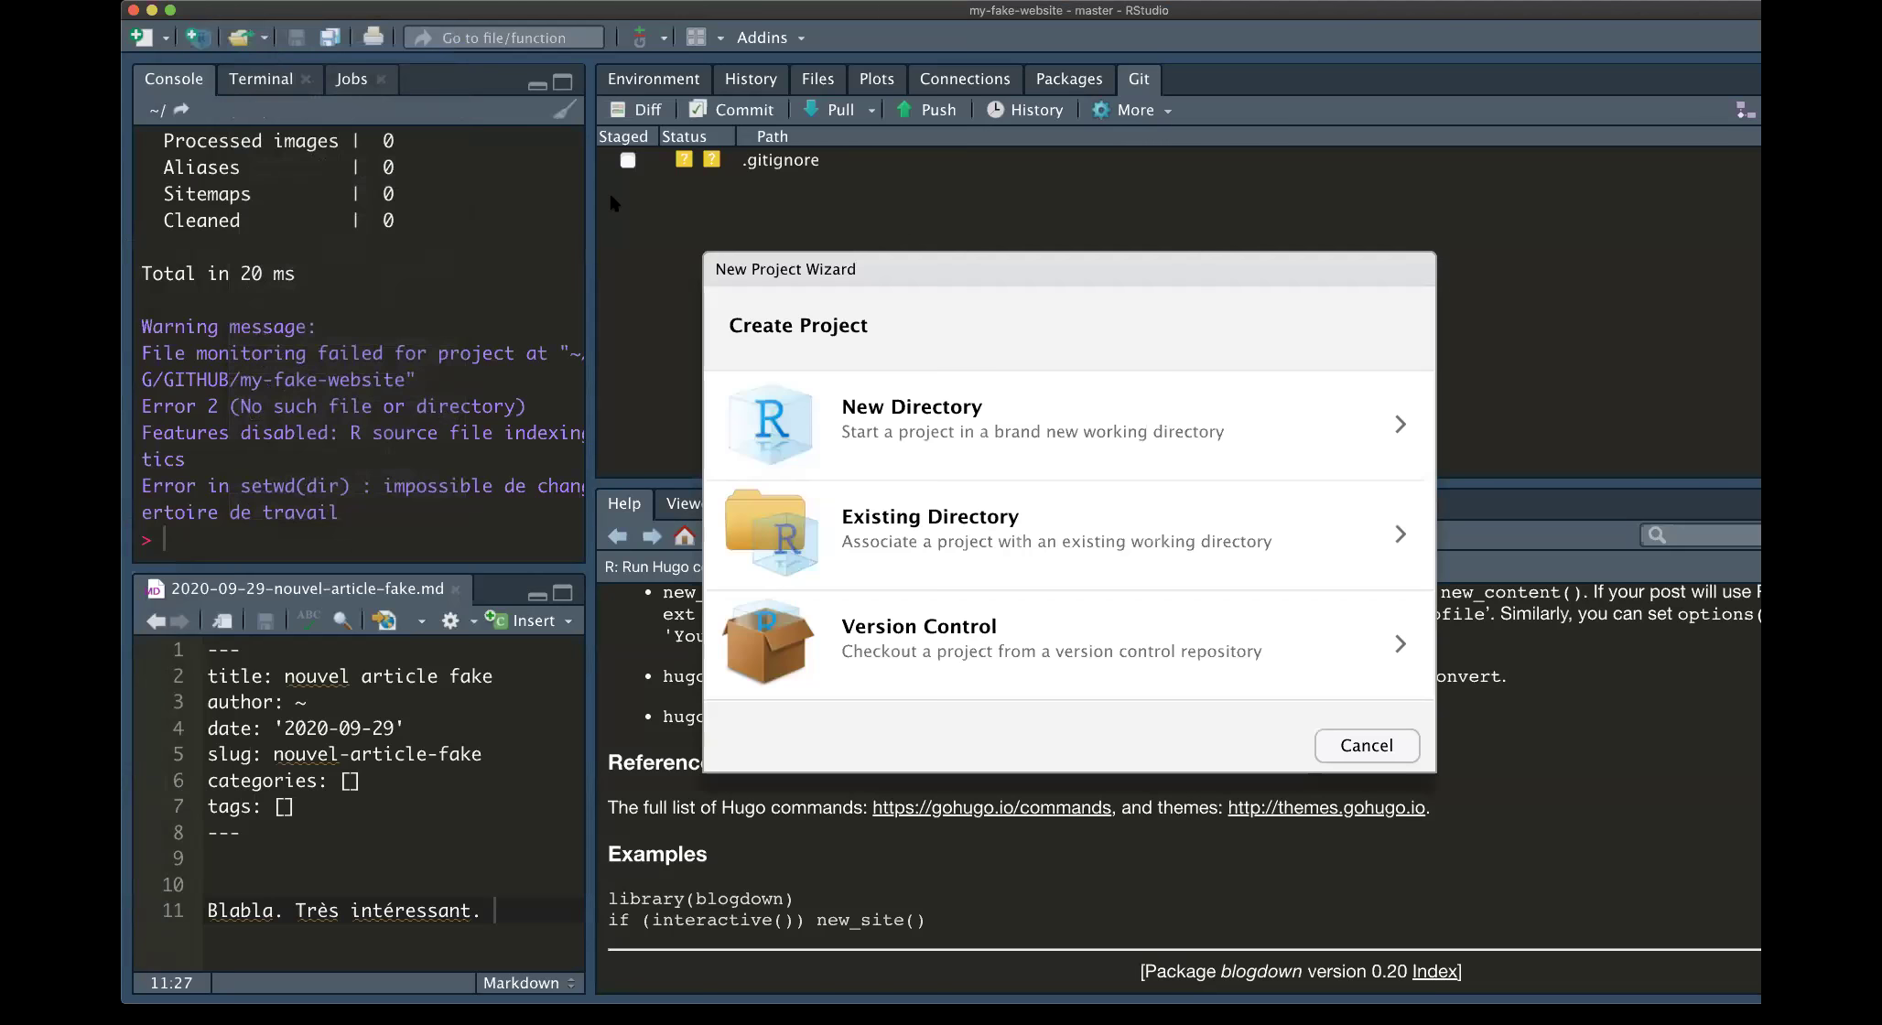
click(905, 641)
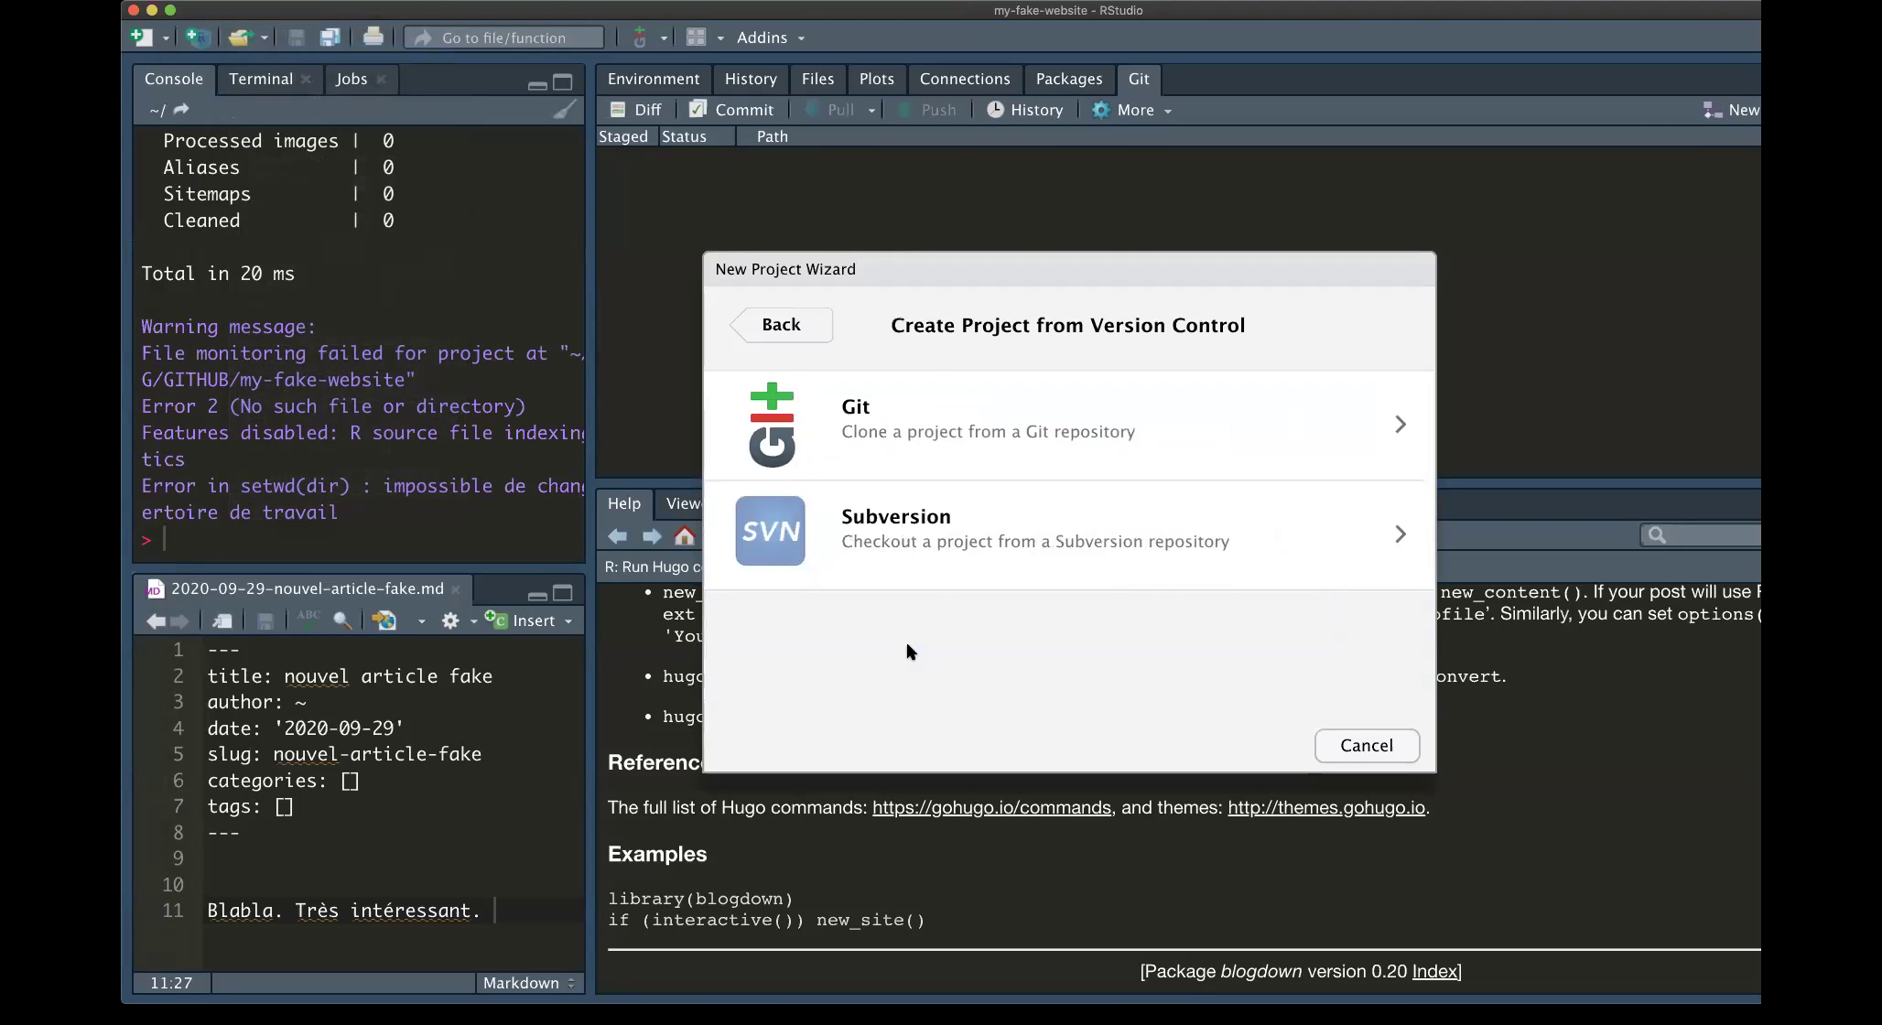
click(904, 404)
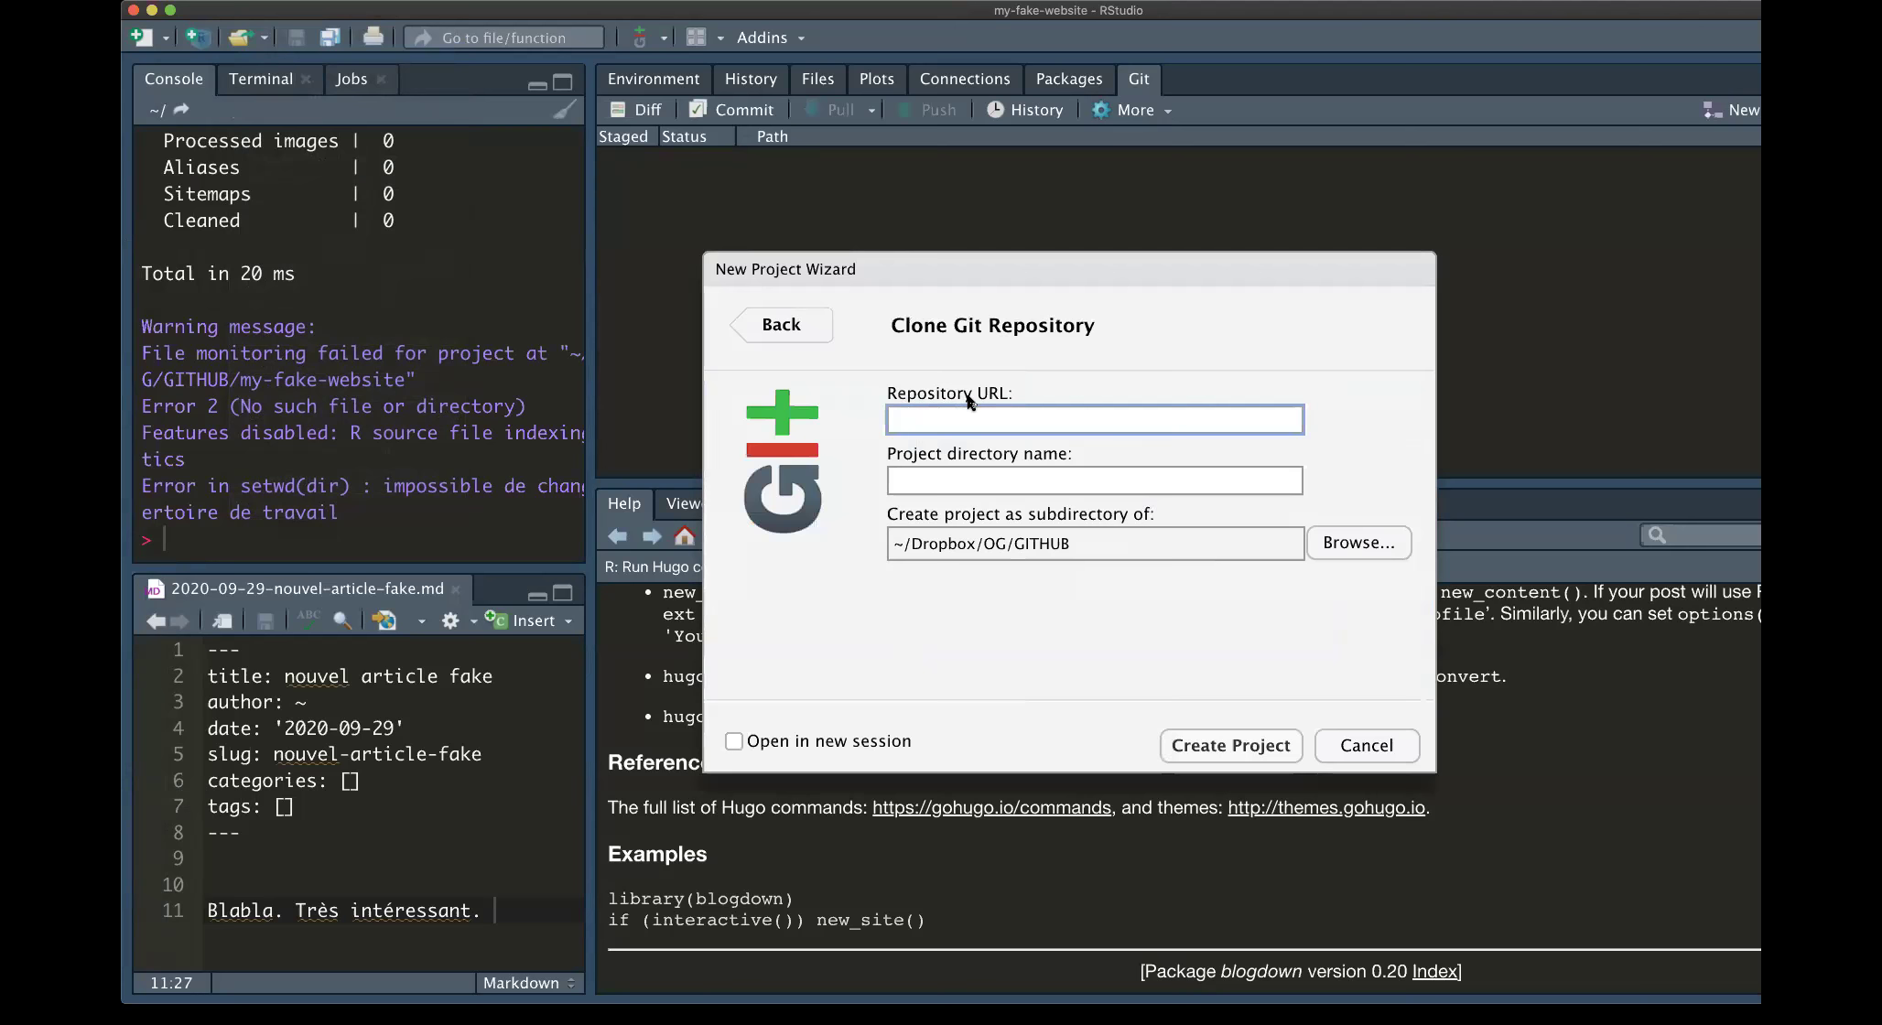
Copy the HTTPS clone address of the mon-site-web repository from GitHub in Firefox and enter it as RStudio's repository URL
mouse_move(124, 600)
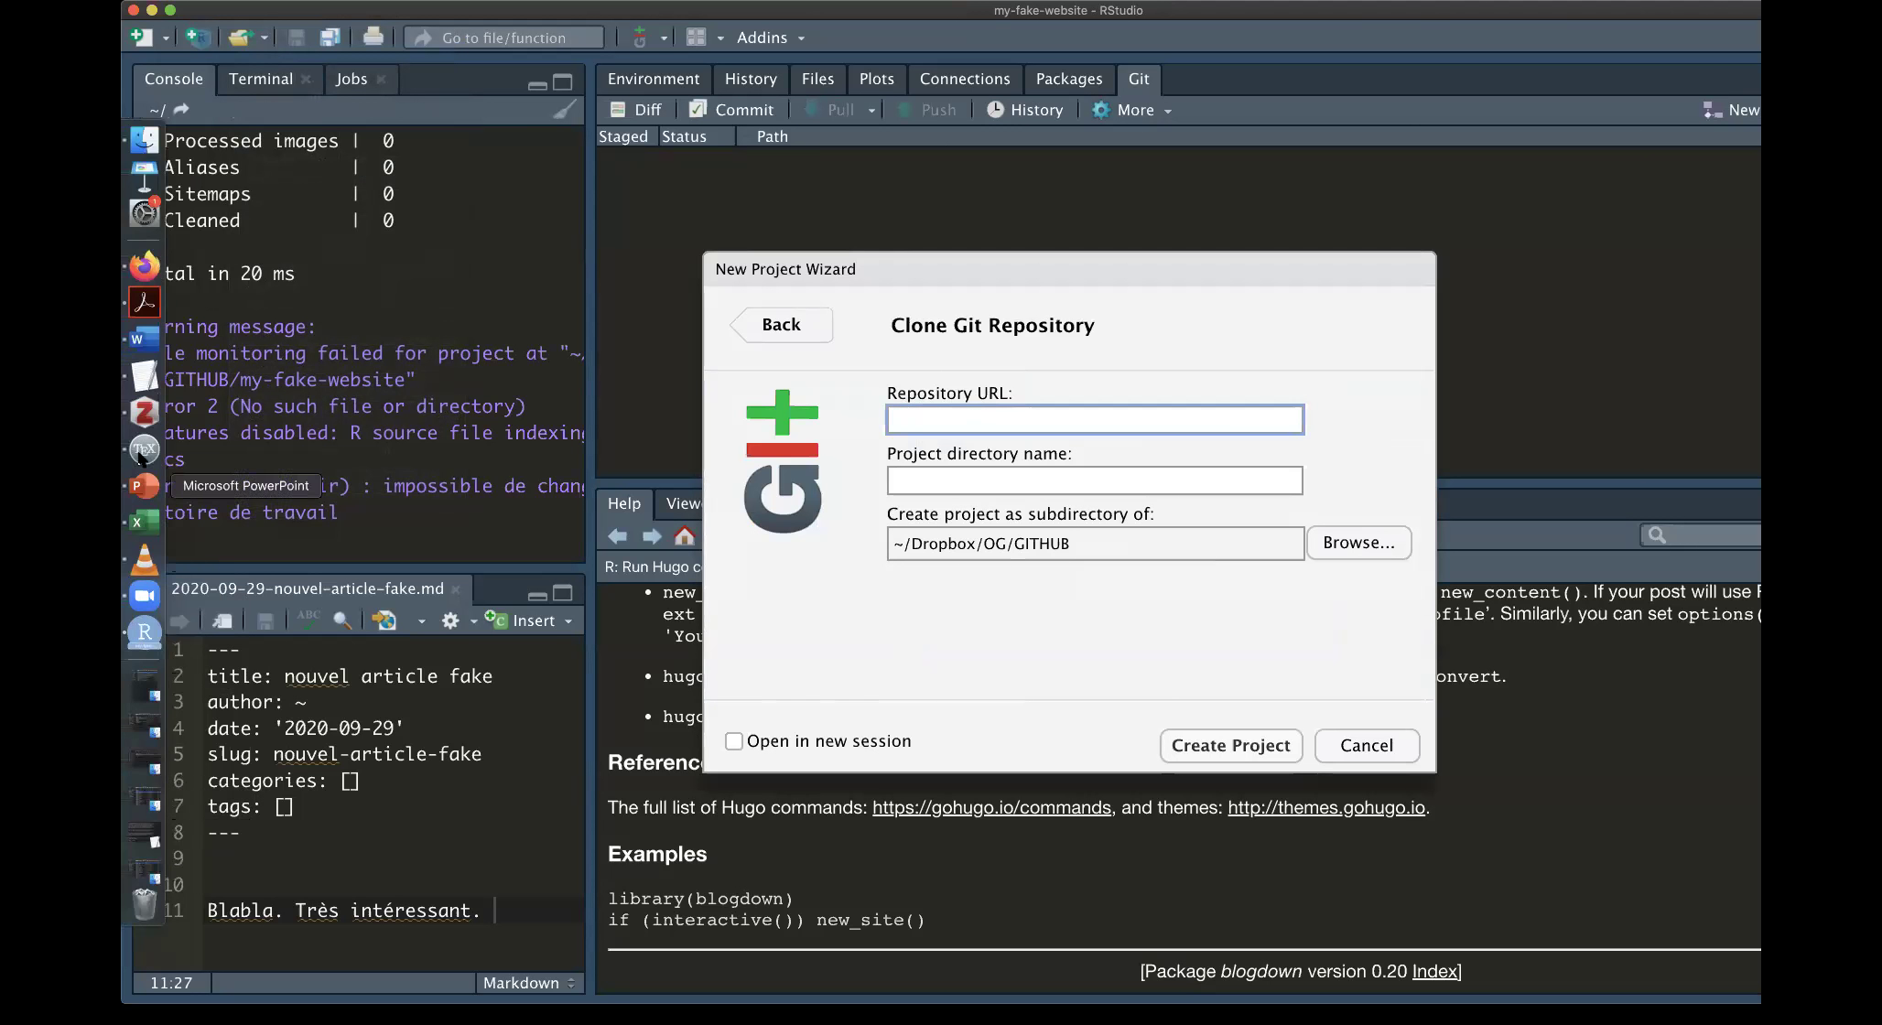
click(144, 265)
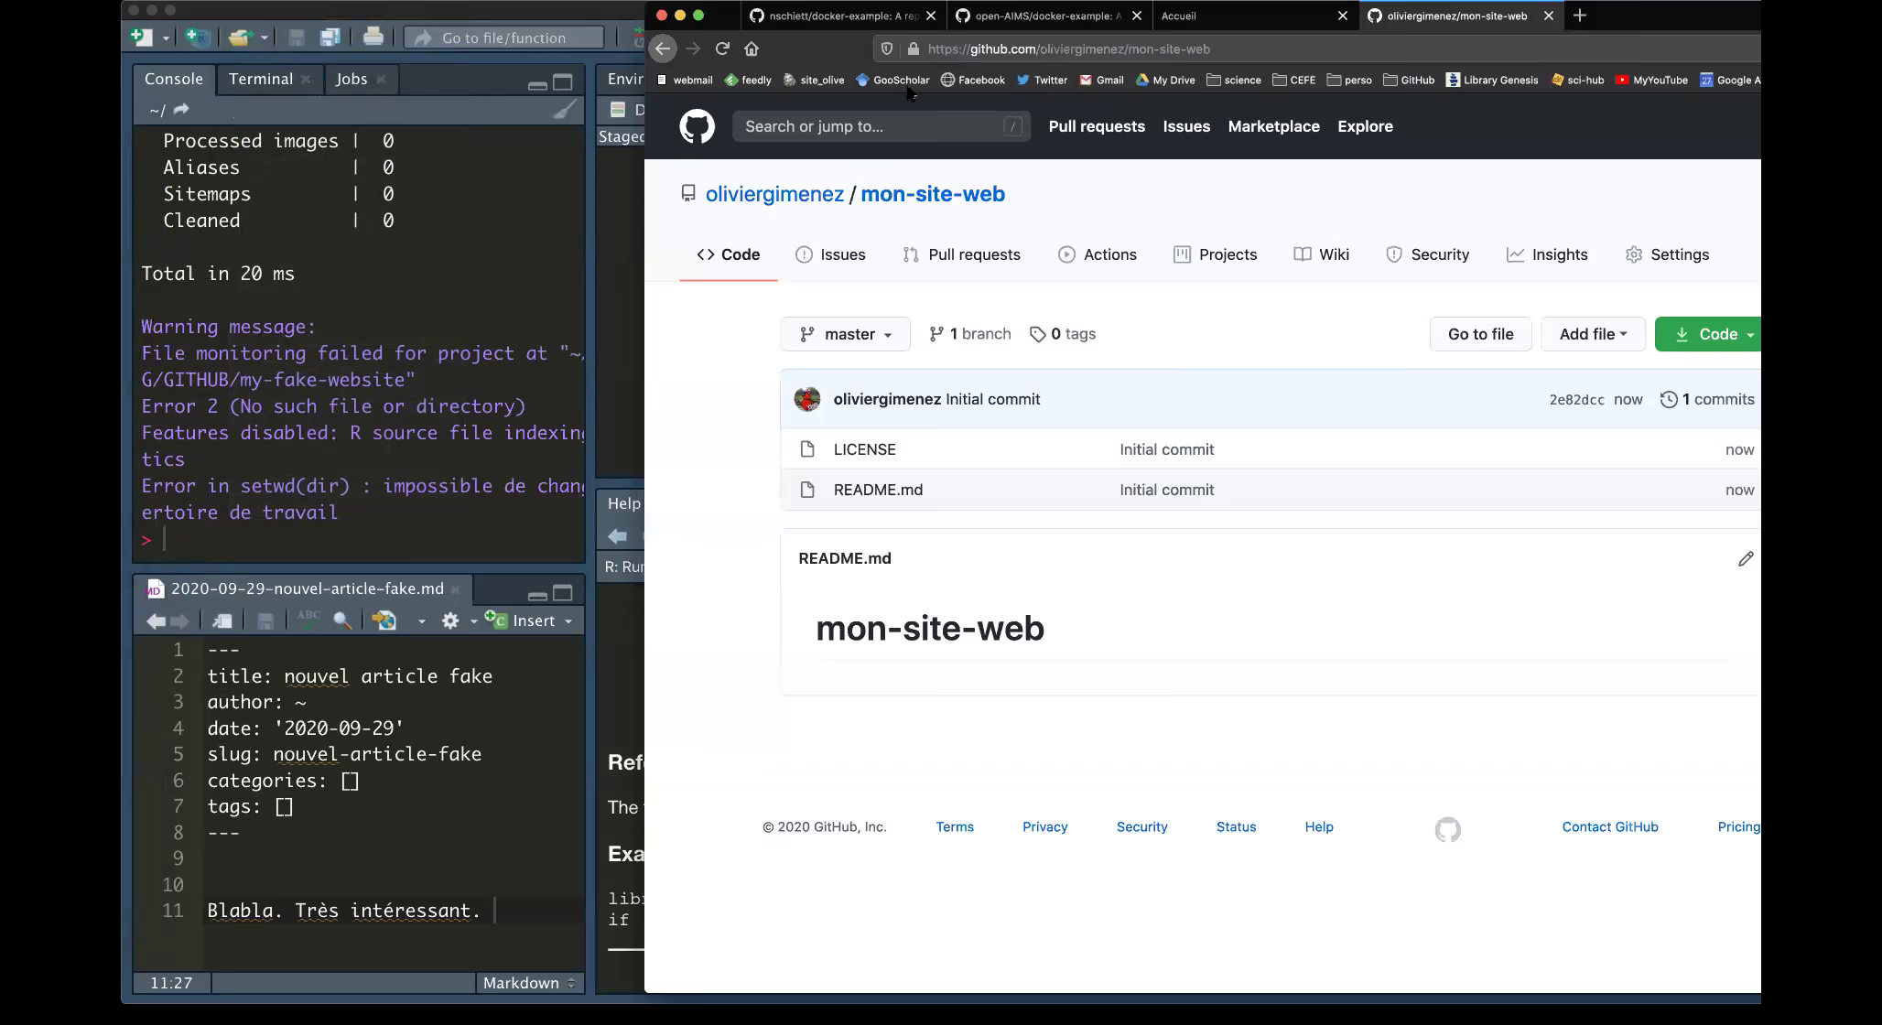
drag(847, 48, 372, 48)
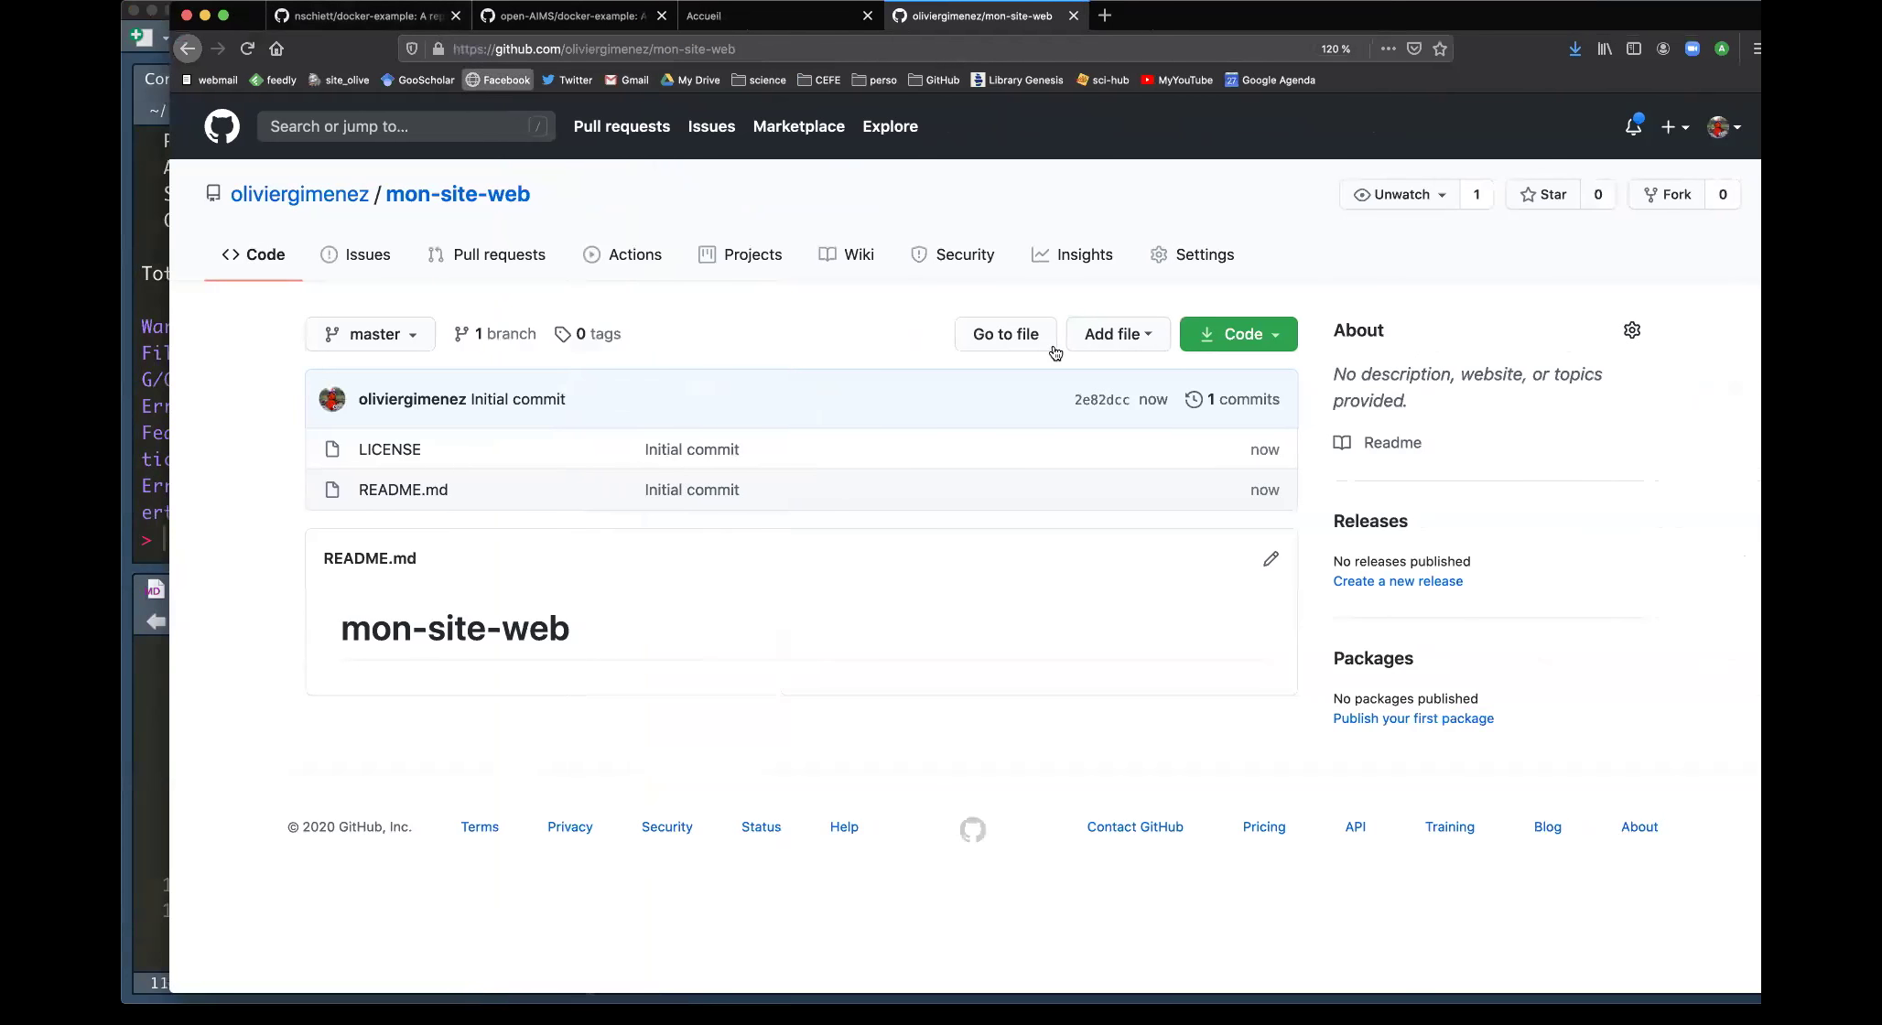
click(1270, 341)
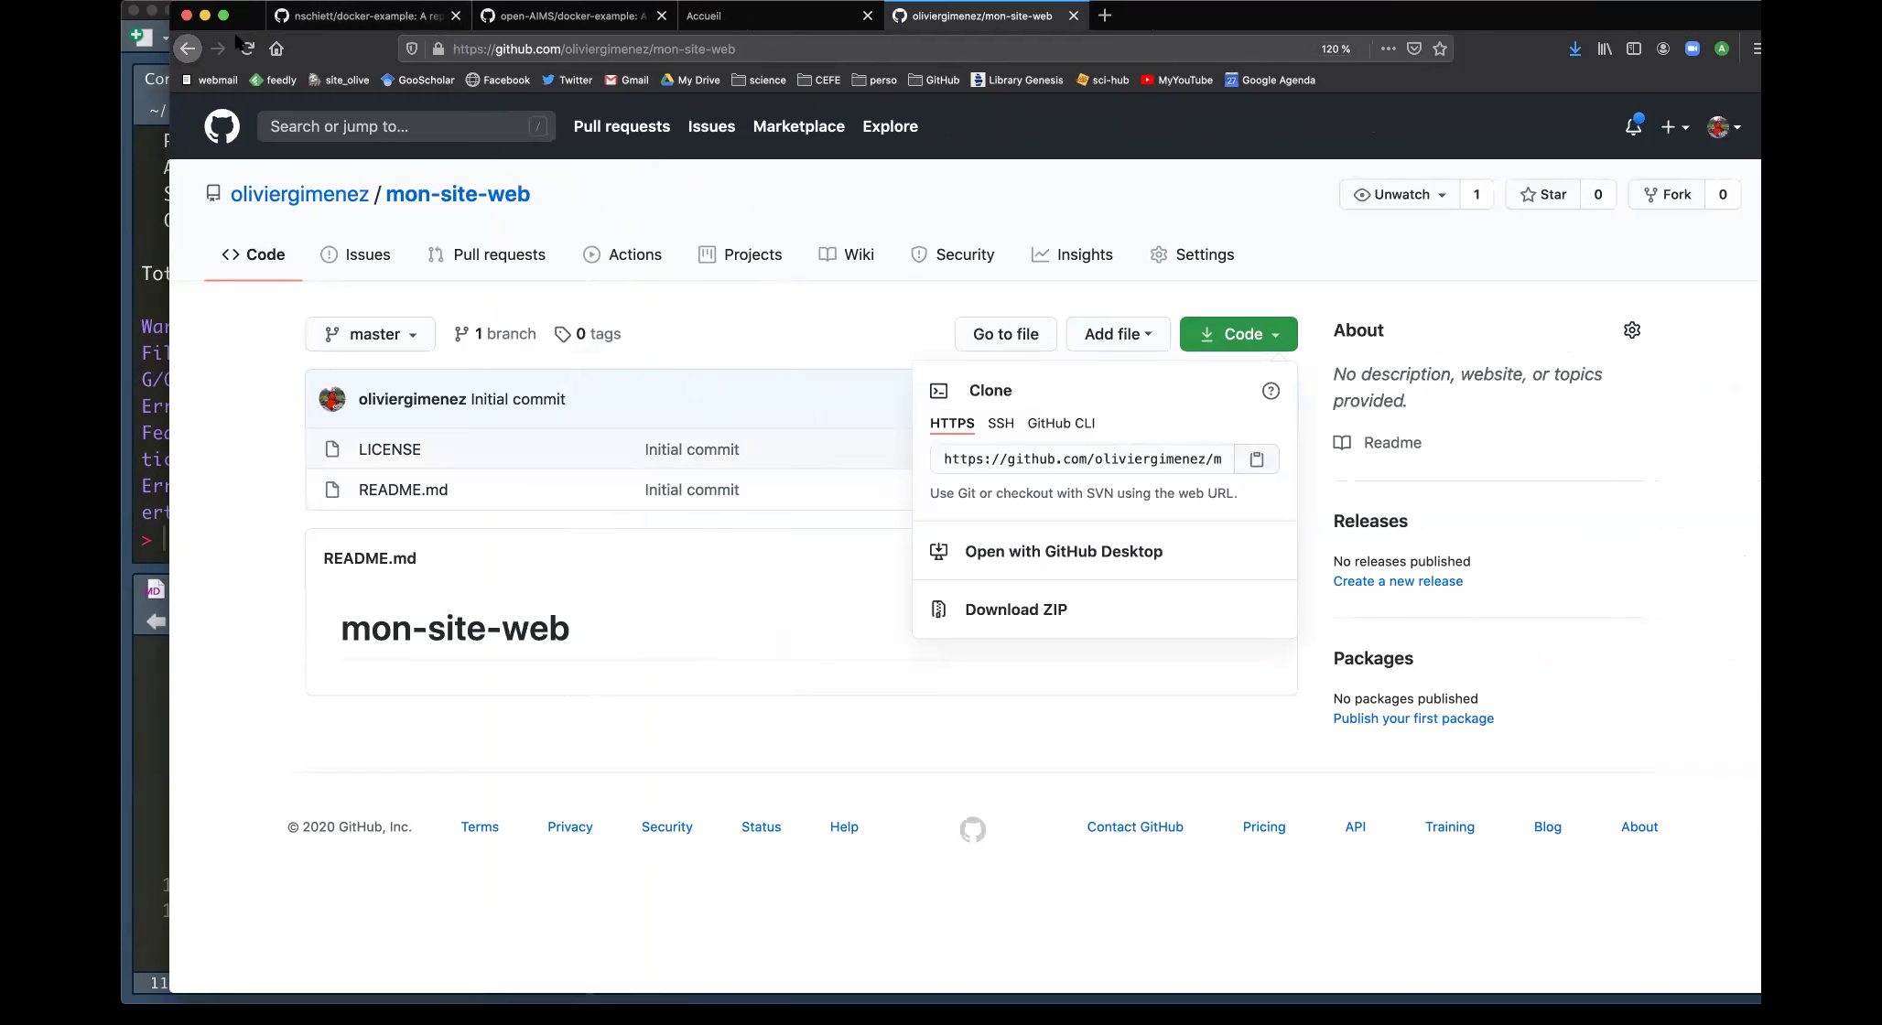
drag(249, 22, 1019, 22)
click(820, 343)
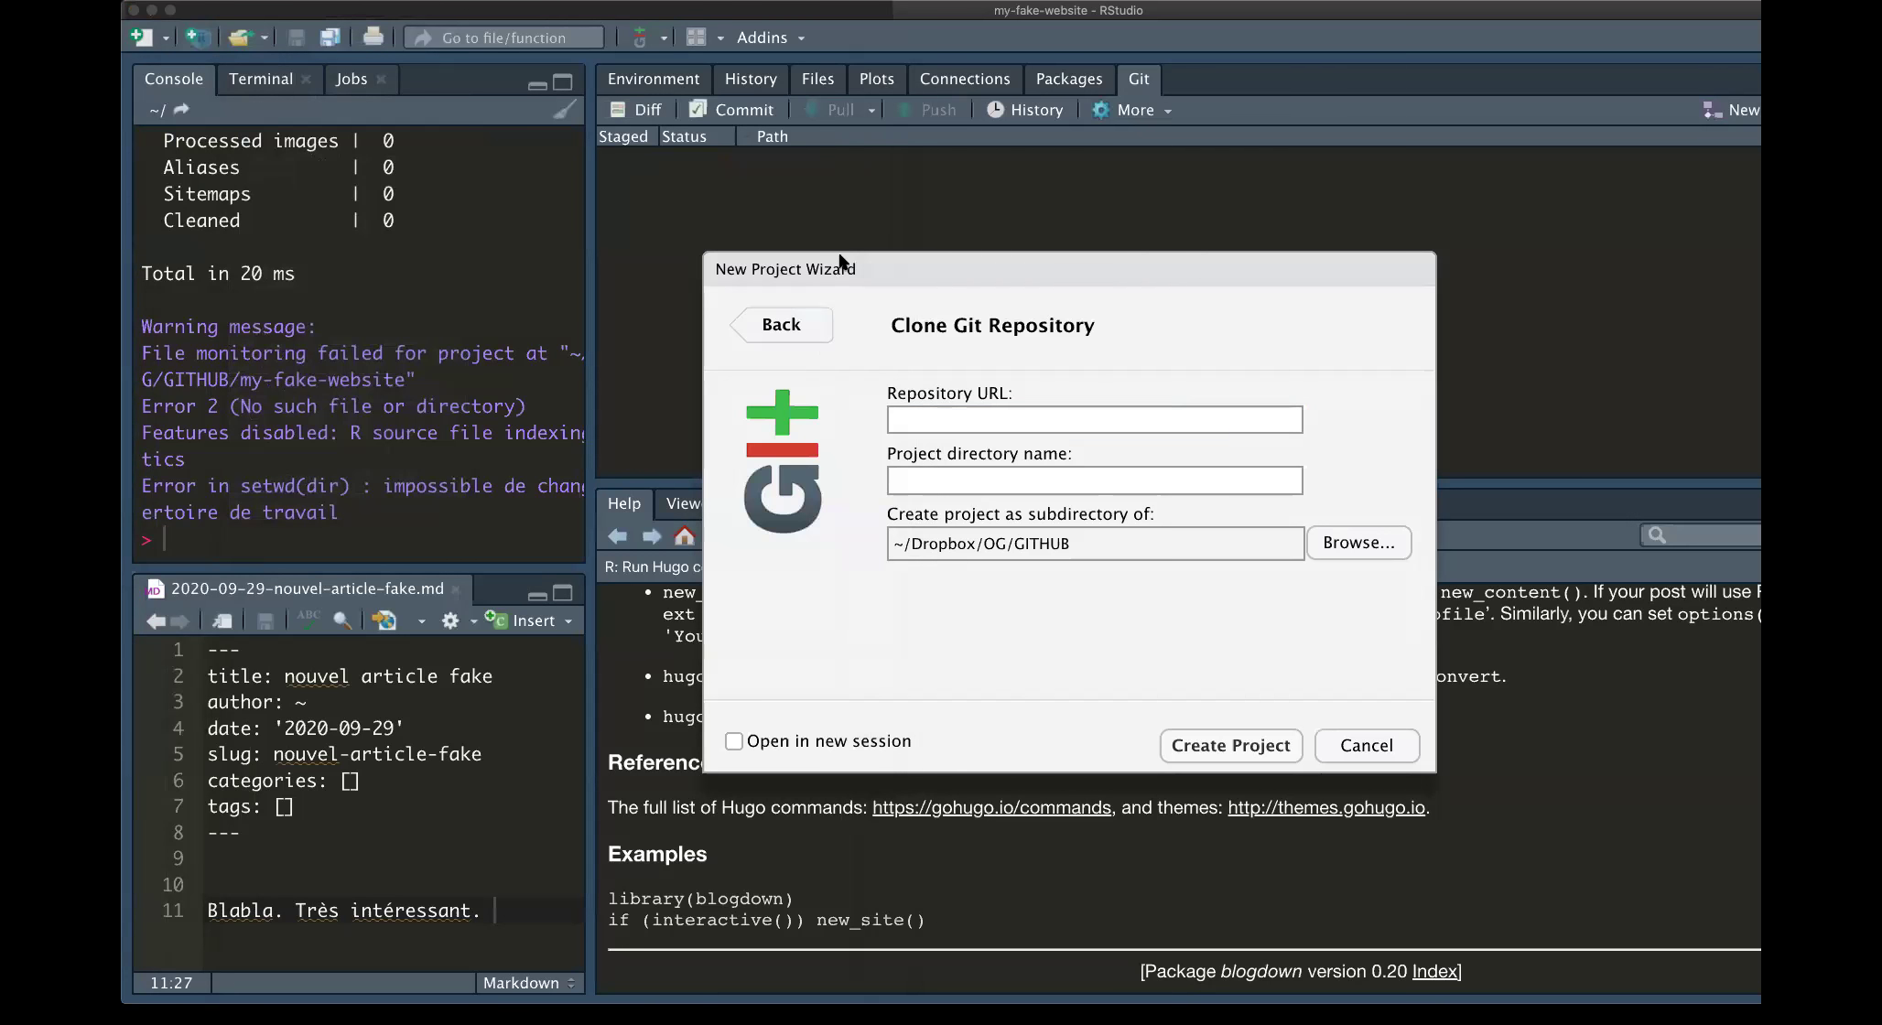
text(https://github.com/oliviergimenez/mon-site-web.git)
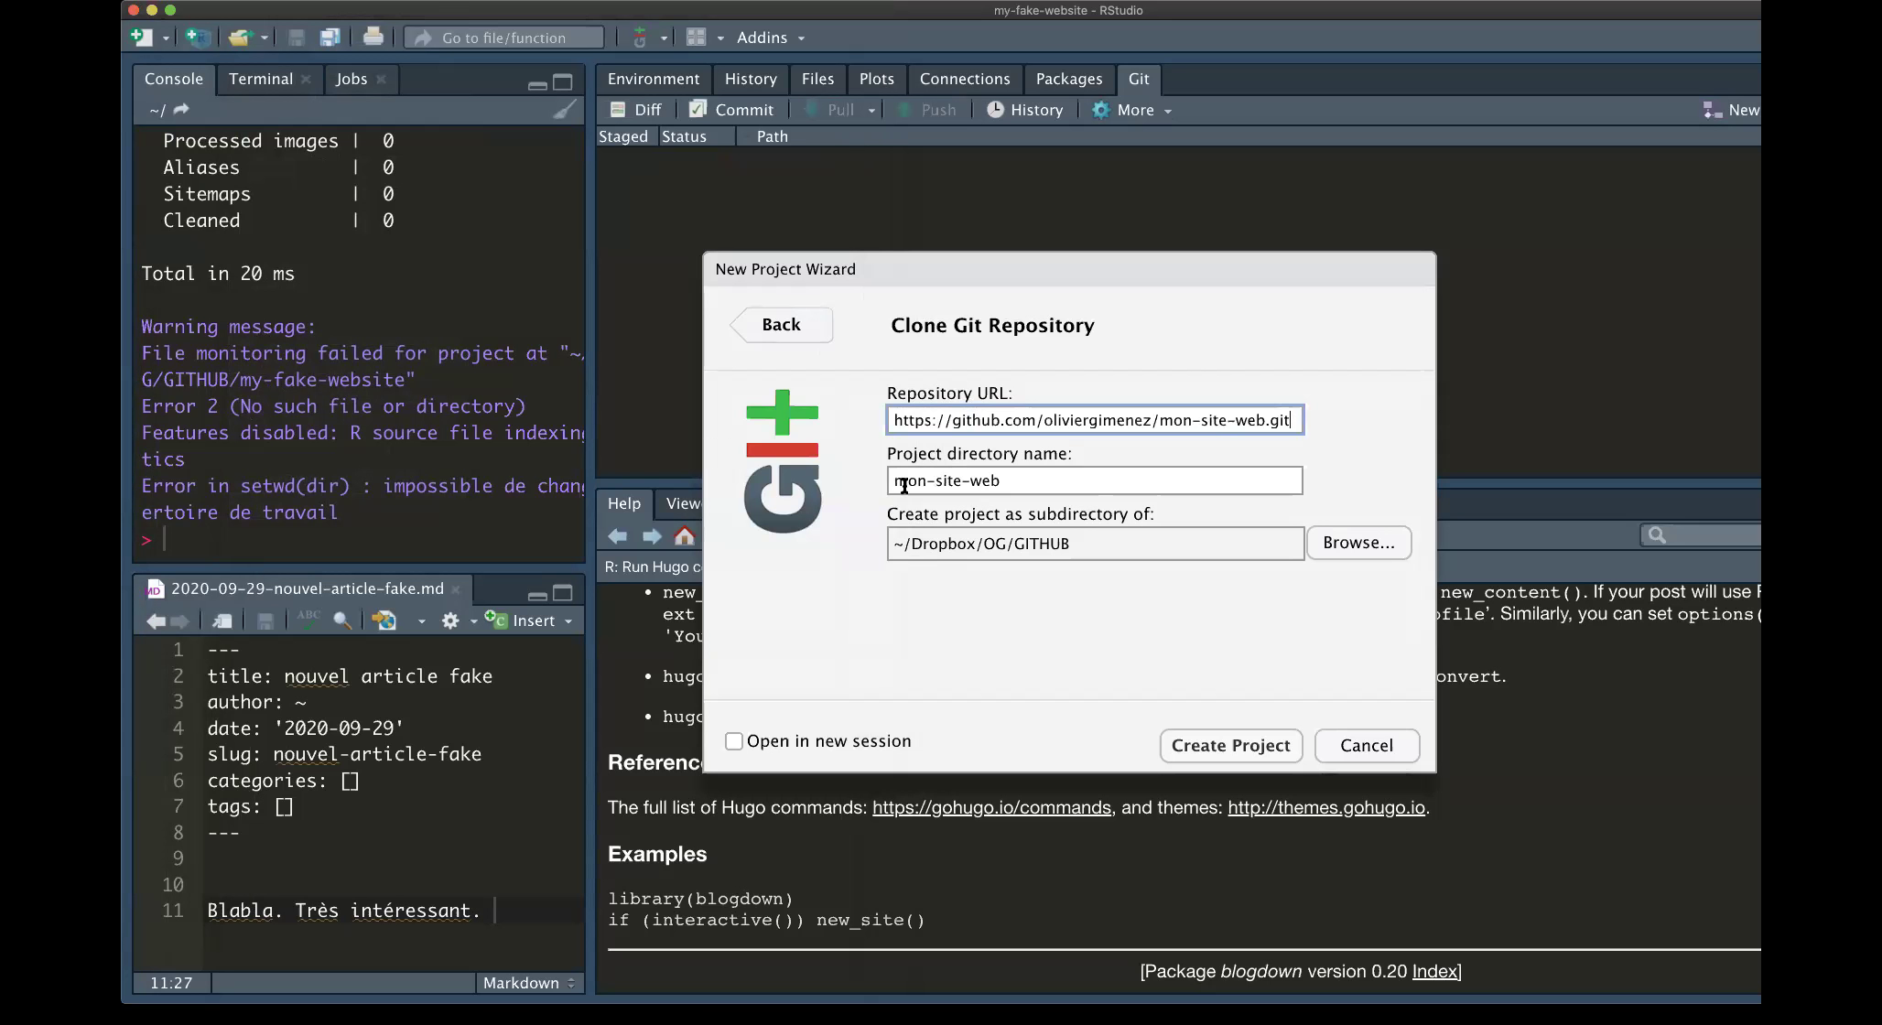
Create the project as mon-site-web inside ~/Dropbox/OG/GITHUB, opening it in a new session
drag(895, 480, 1011, 484)
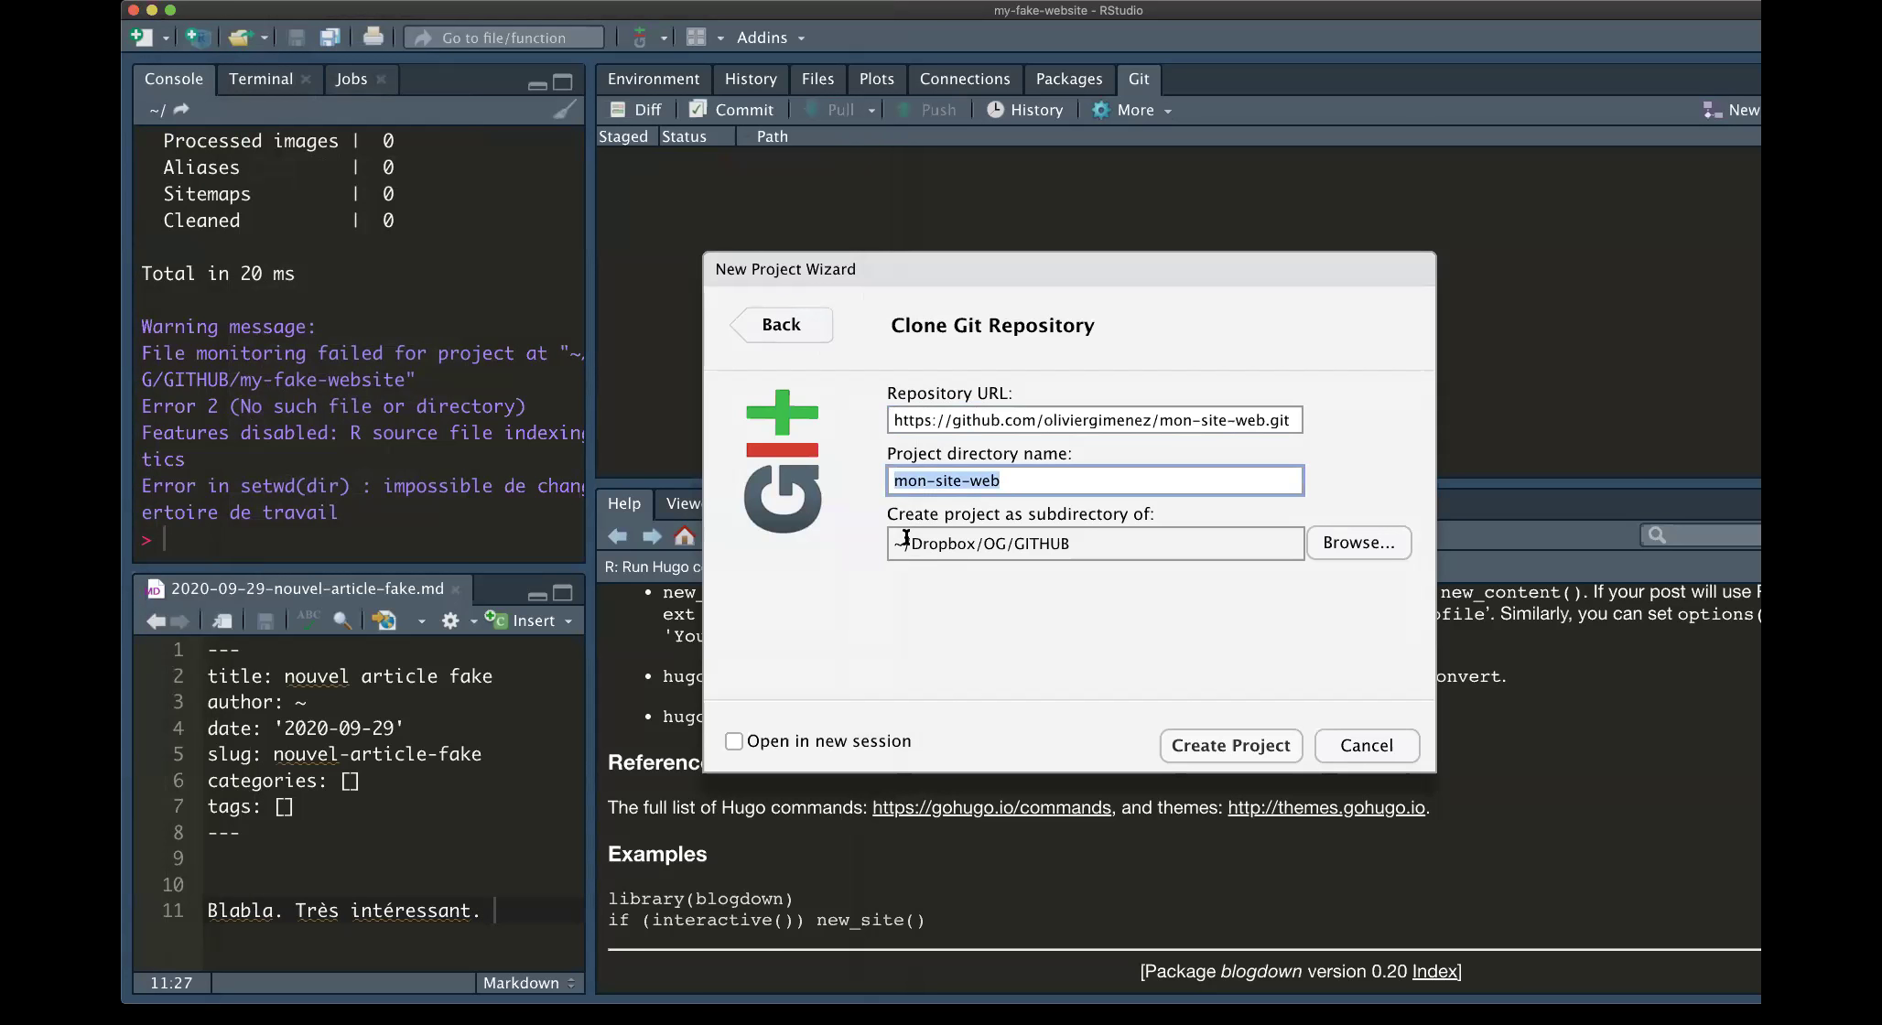
drag(903, 546, 1079, 544)
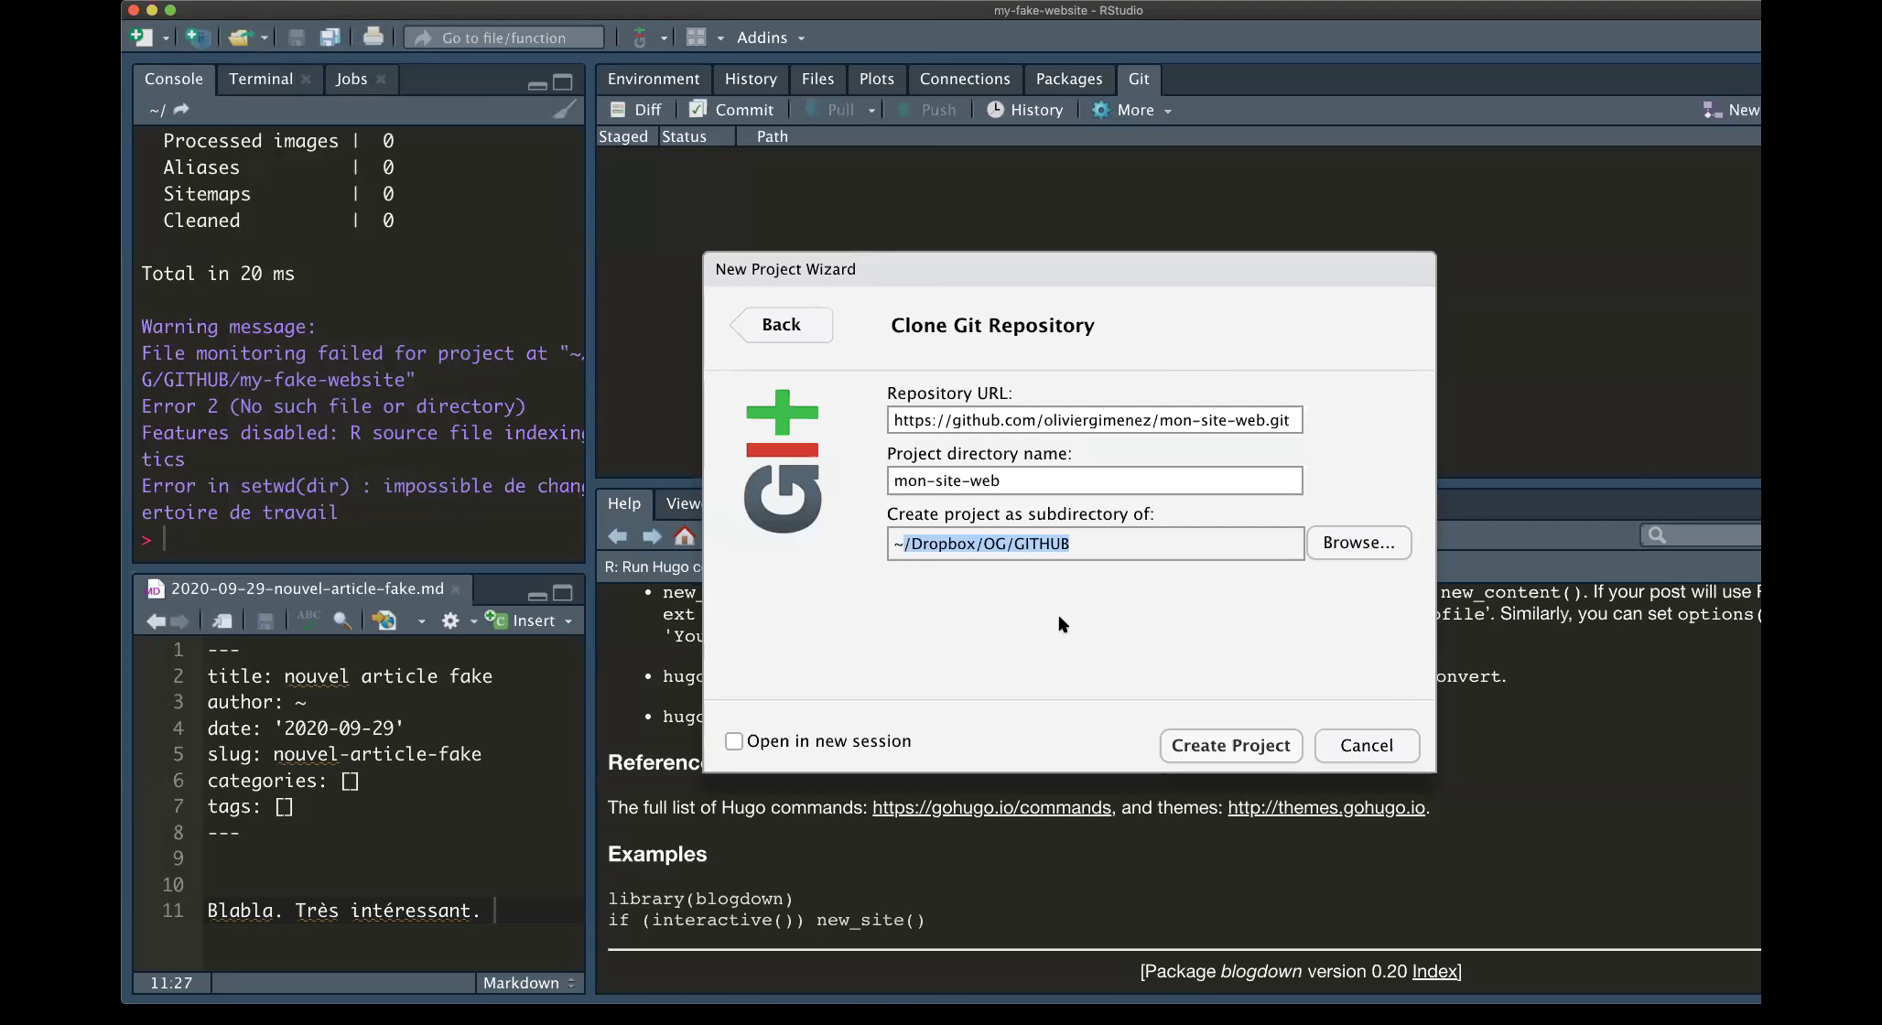
click(733, 741)
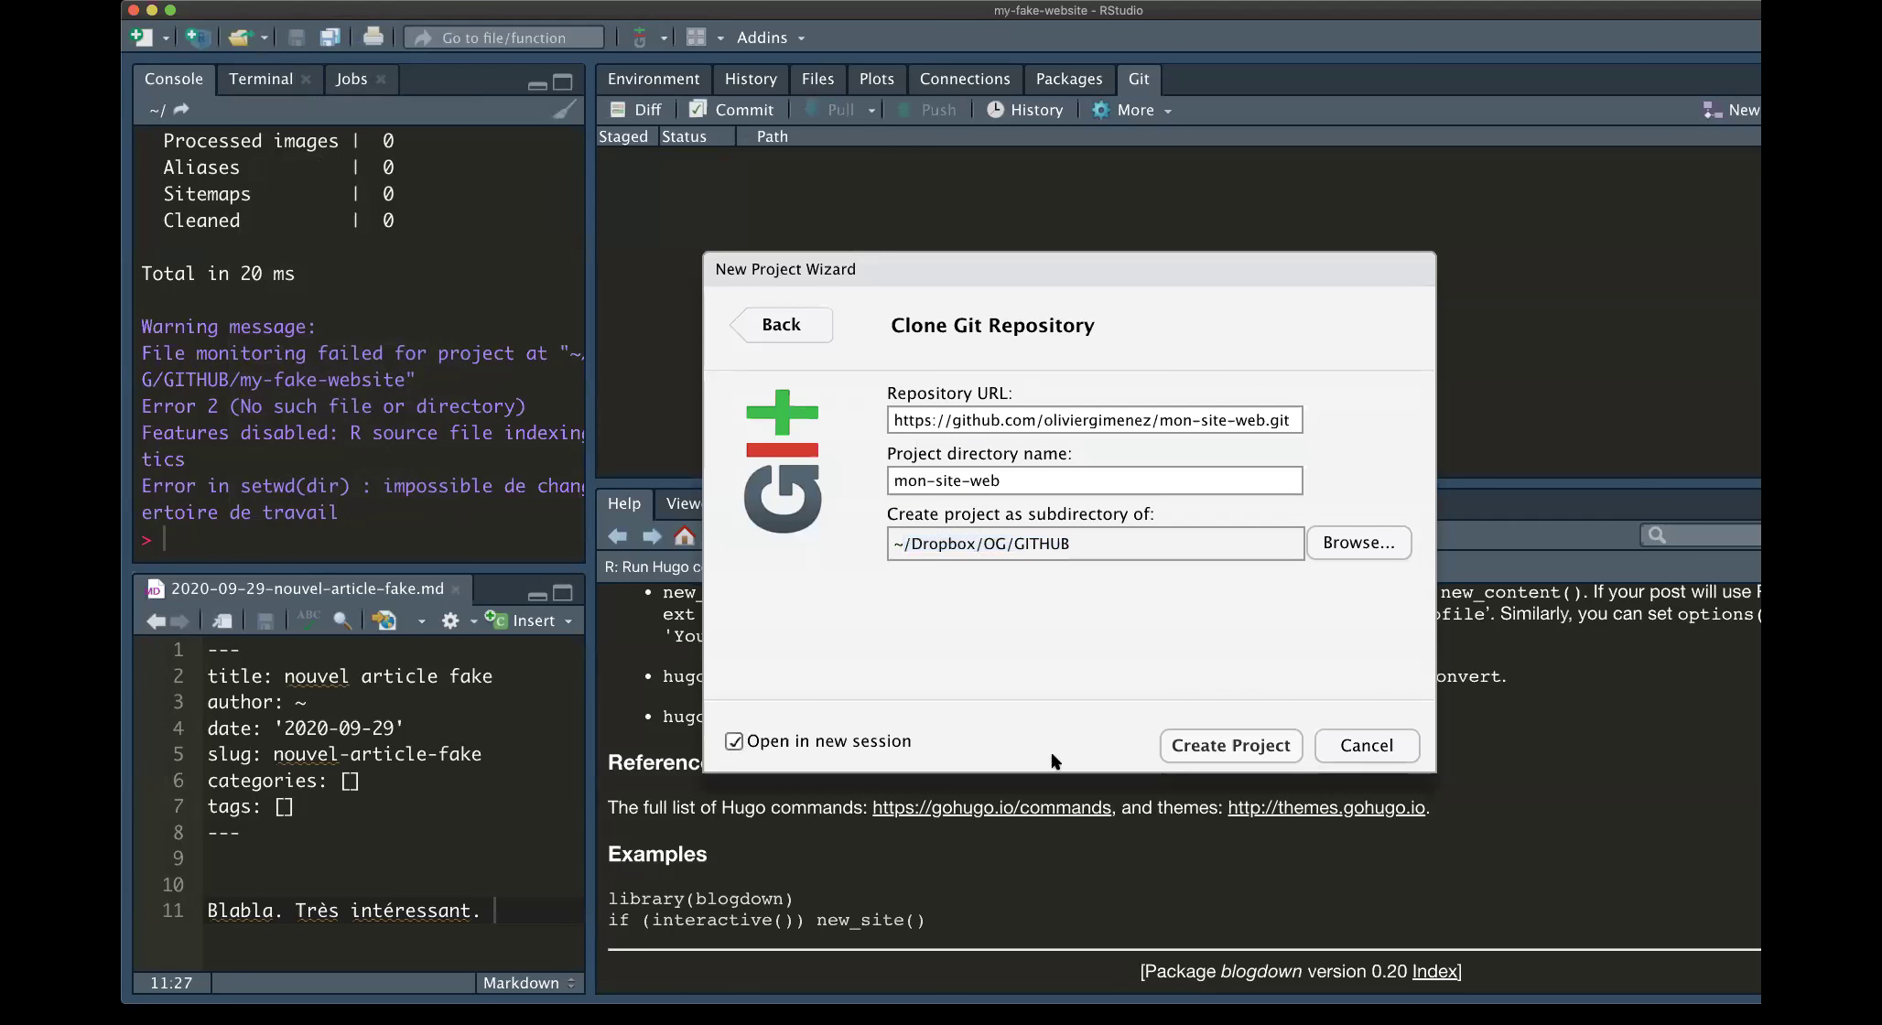
click(1202, 746)
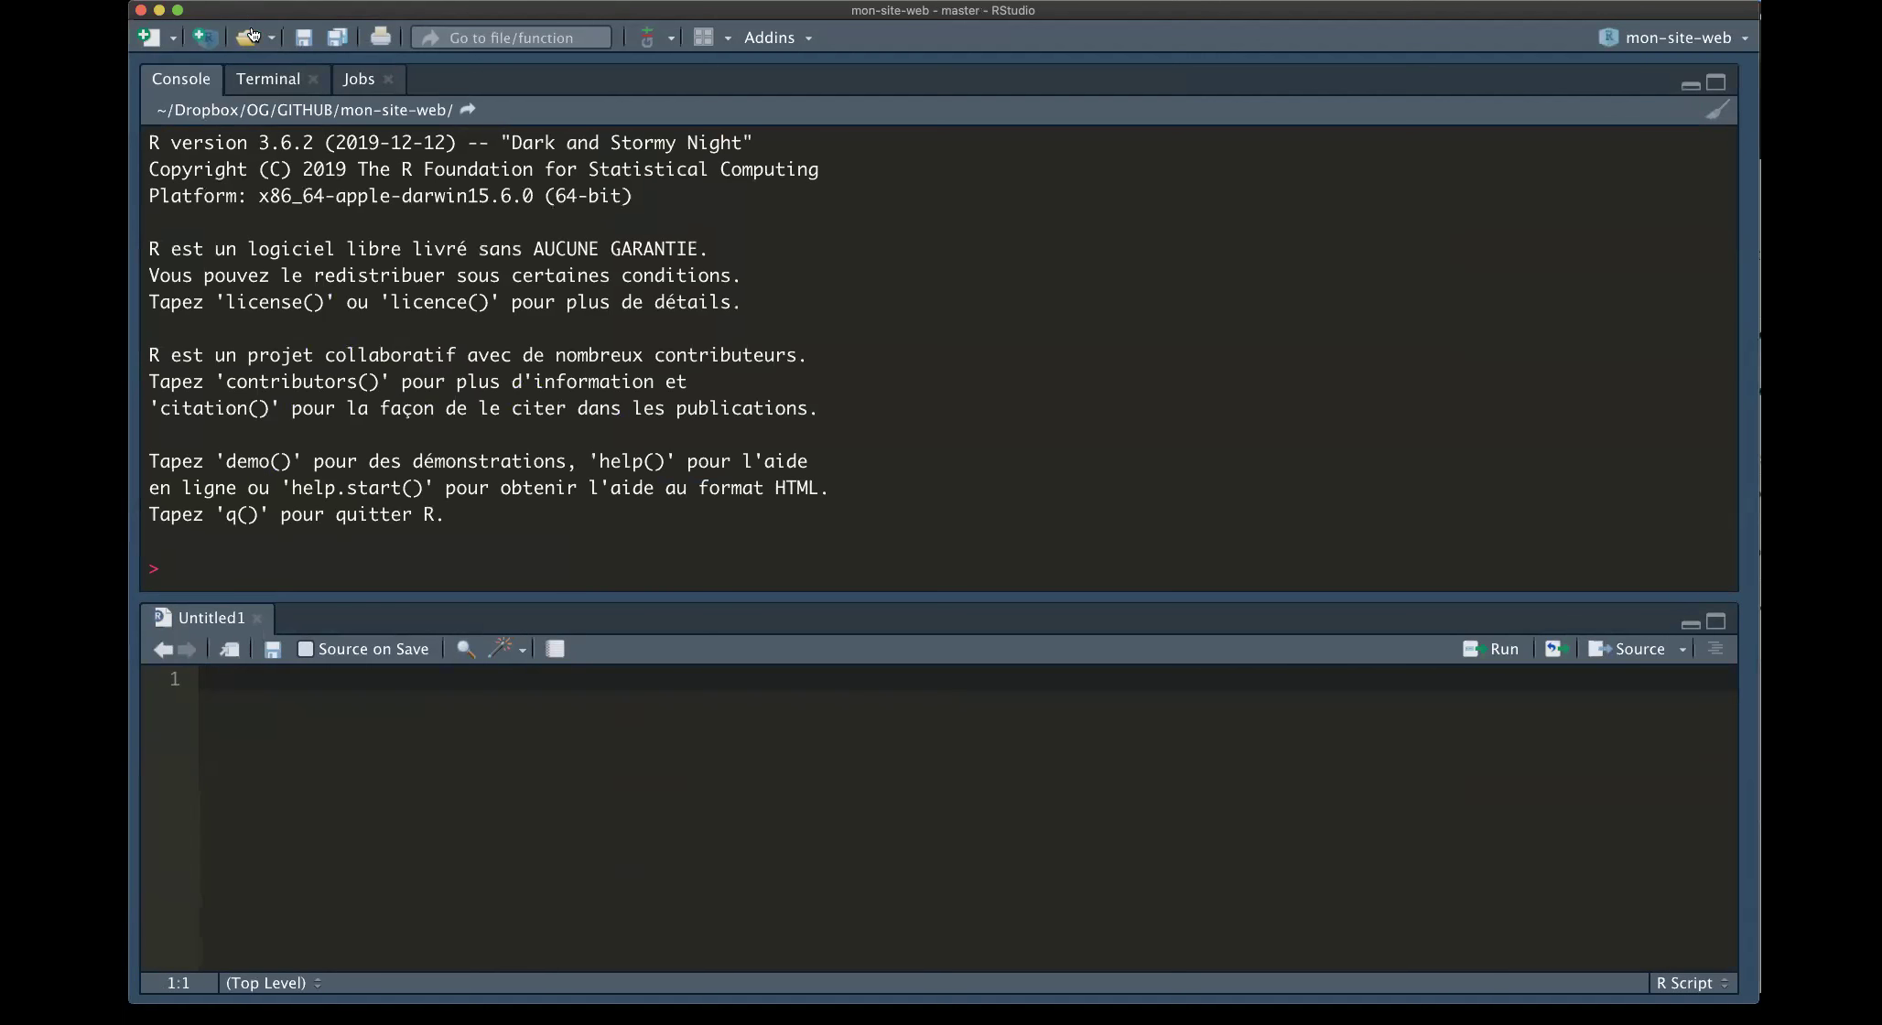
Open the desktop's github folder in Finder and enter the mon-site-web folder
drag(263, 16, 815, 9)
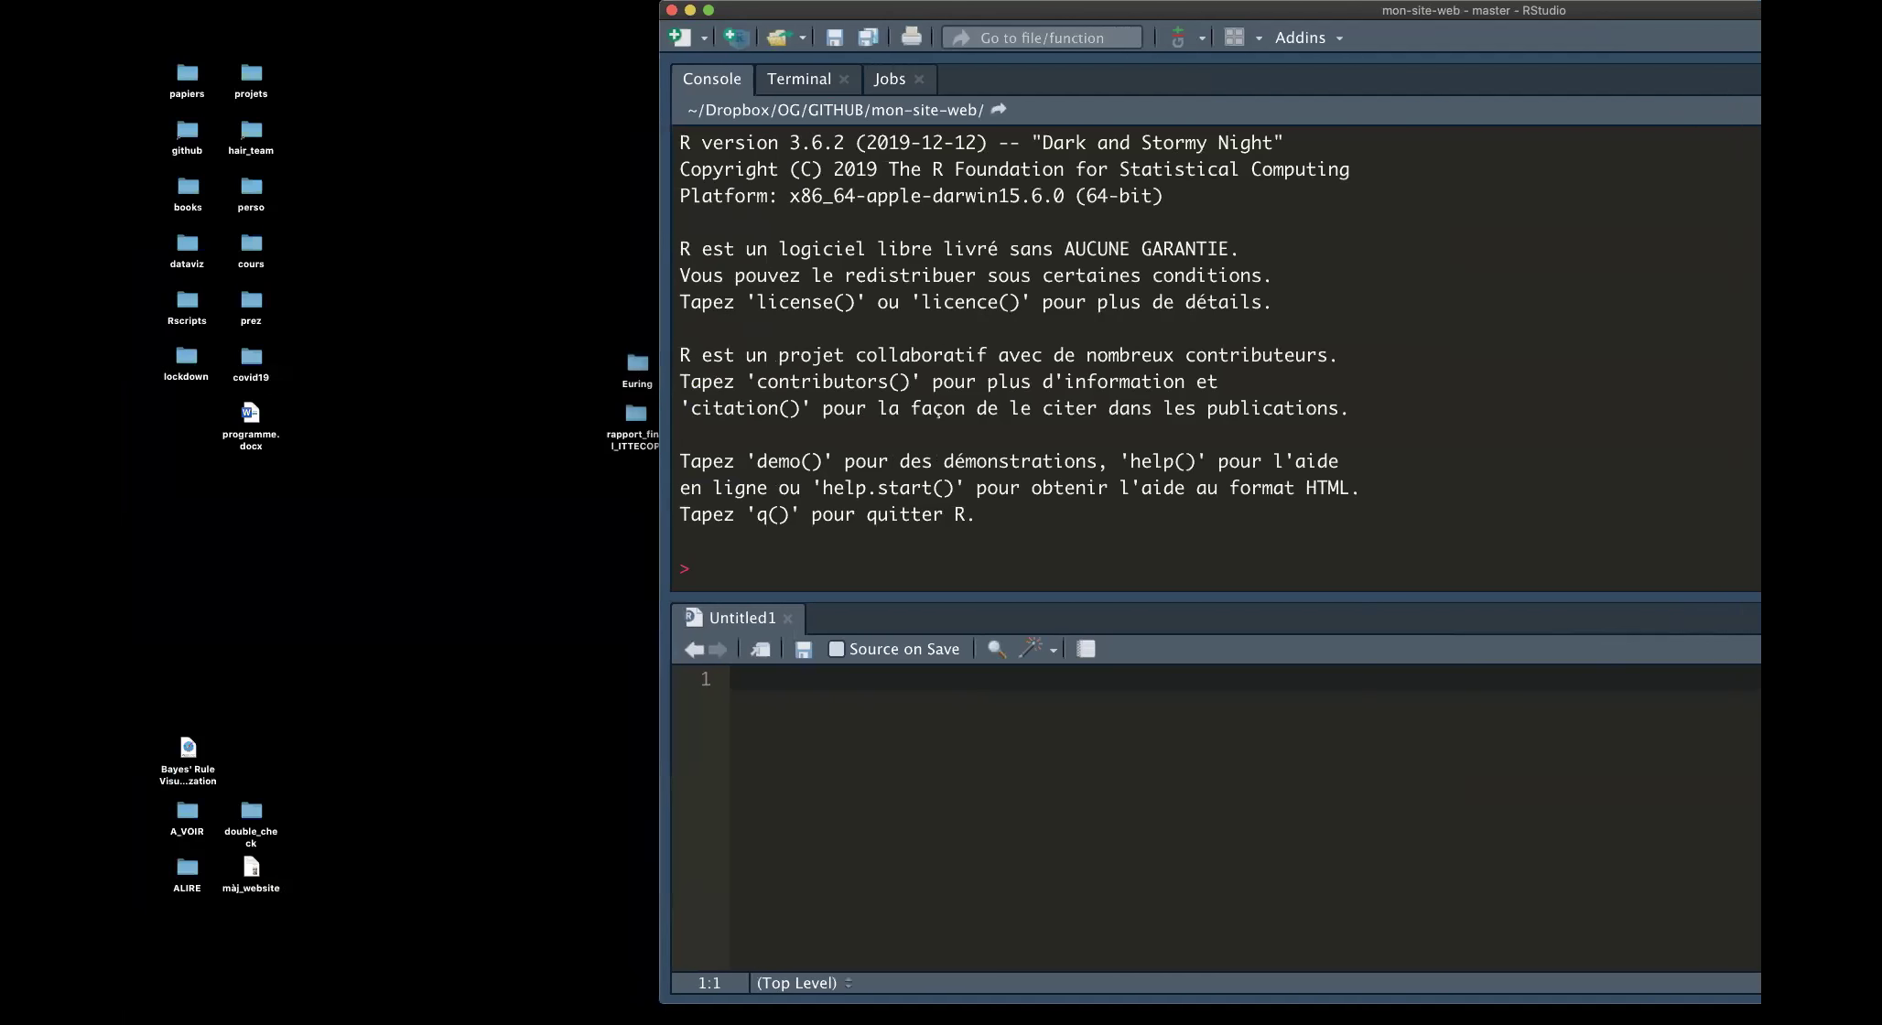
double_click(187, 129)
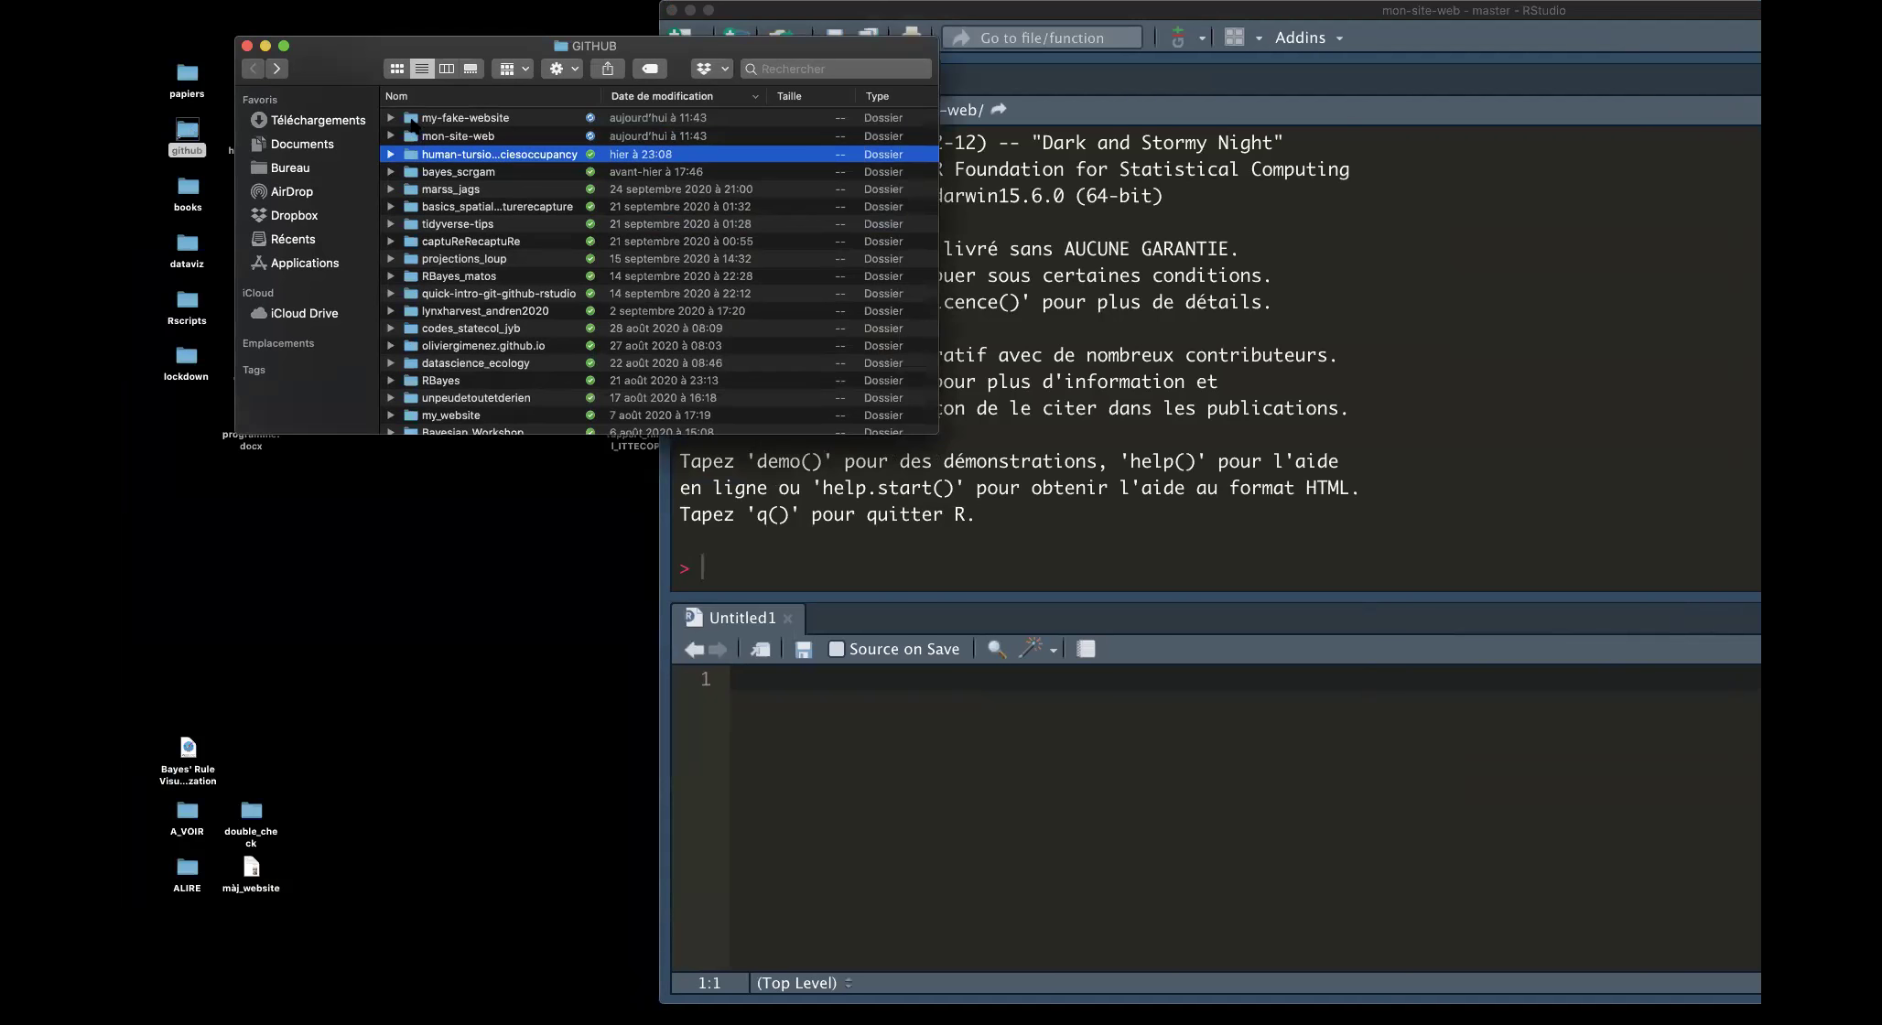
click(419, 119)
click(495, 139)
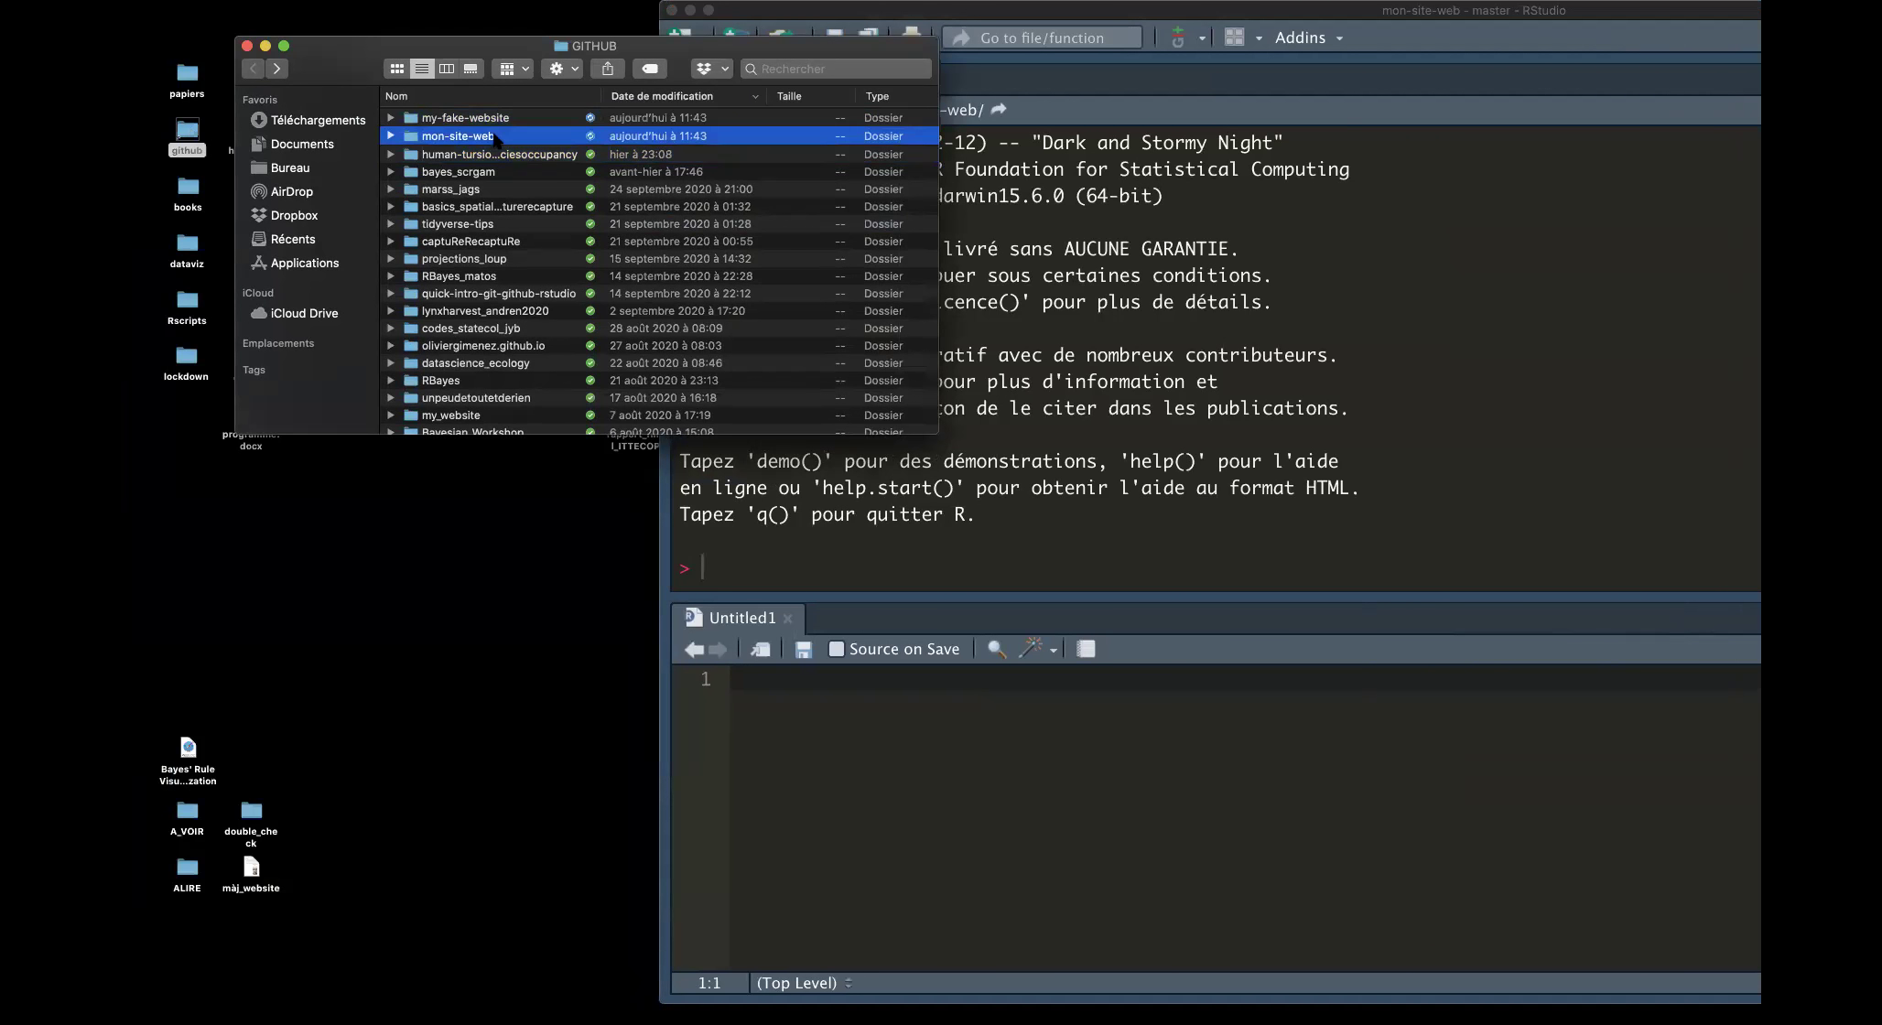
double_click(495, 138)
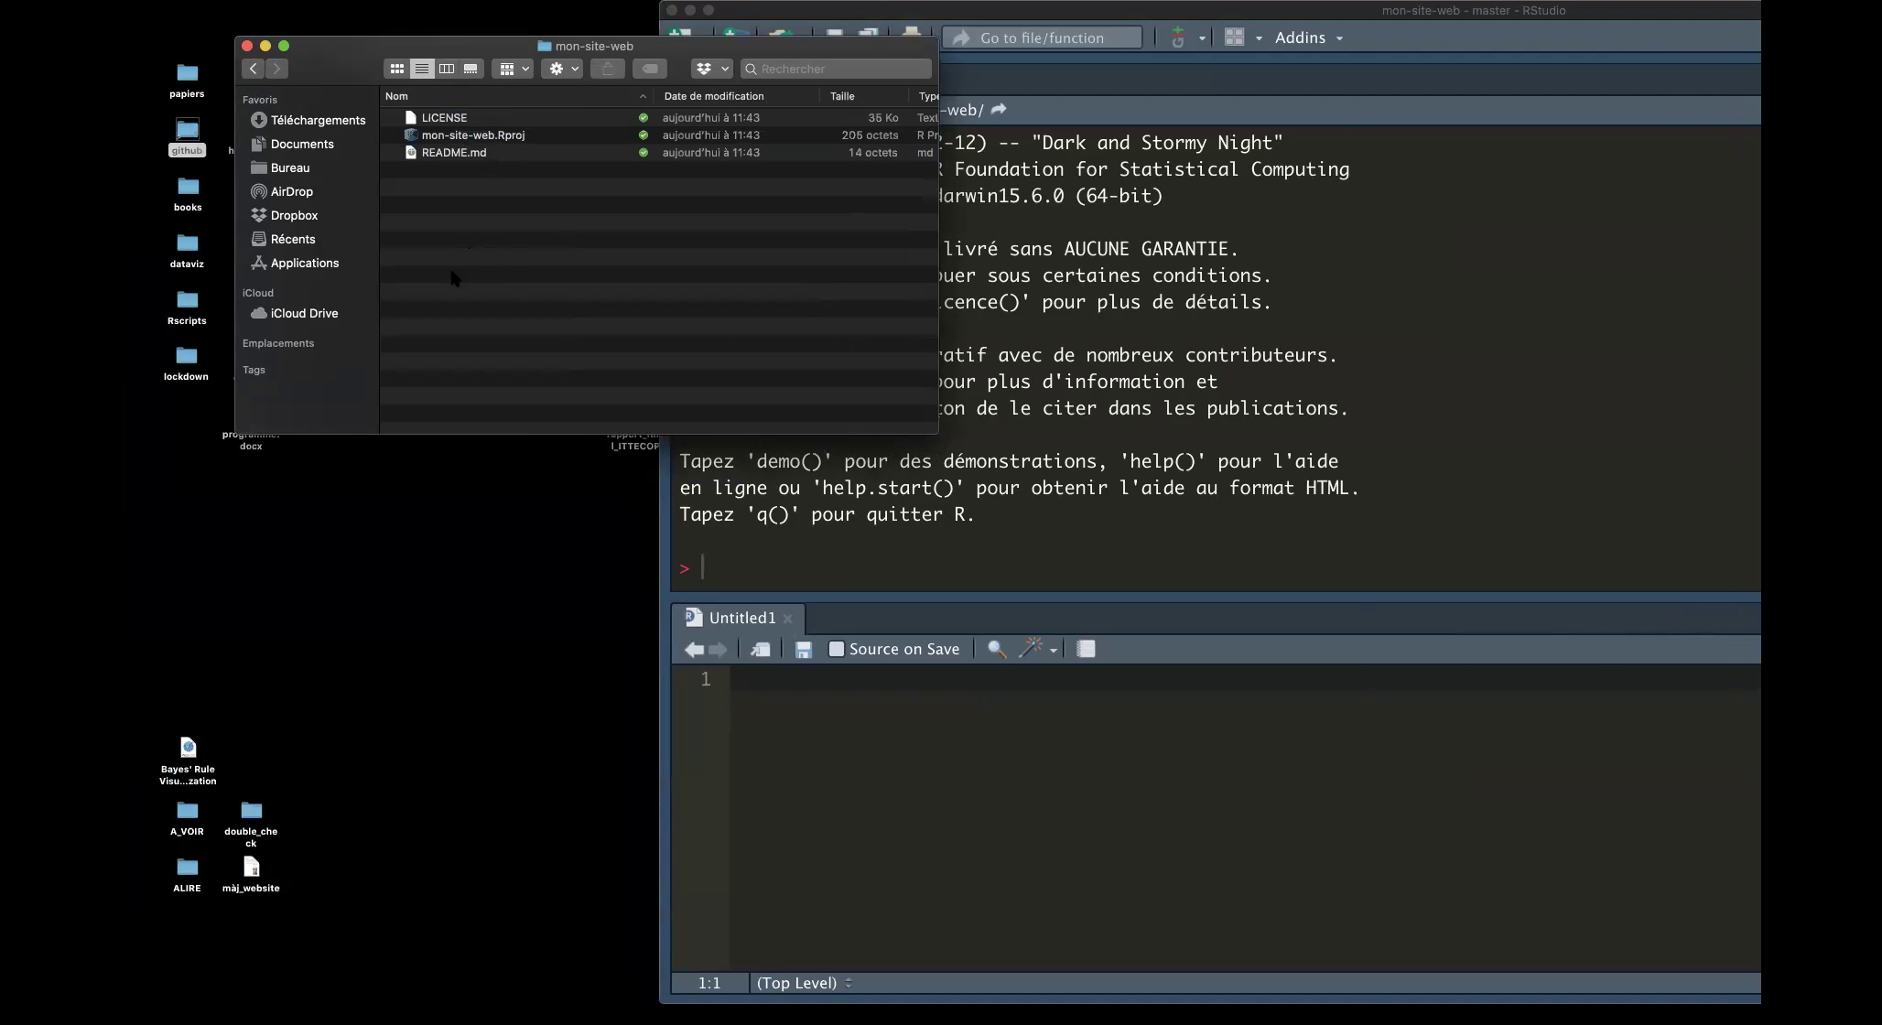
Examine the files cloned into mon-site-web, return to the parent GITHUB folder and close the Finder window
click(455, 151)
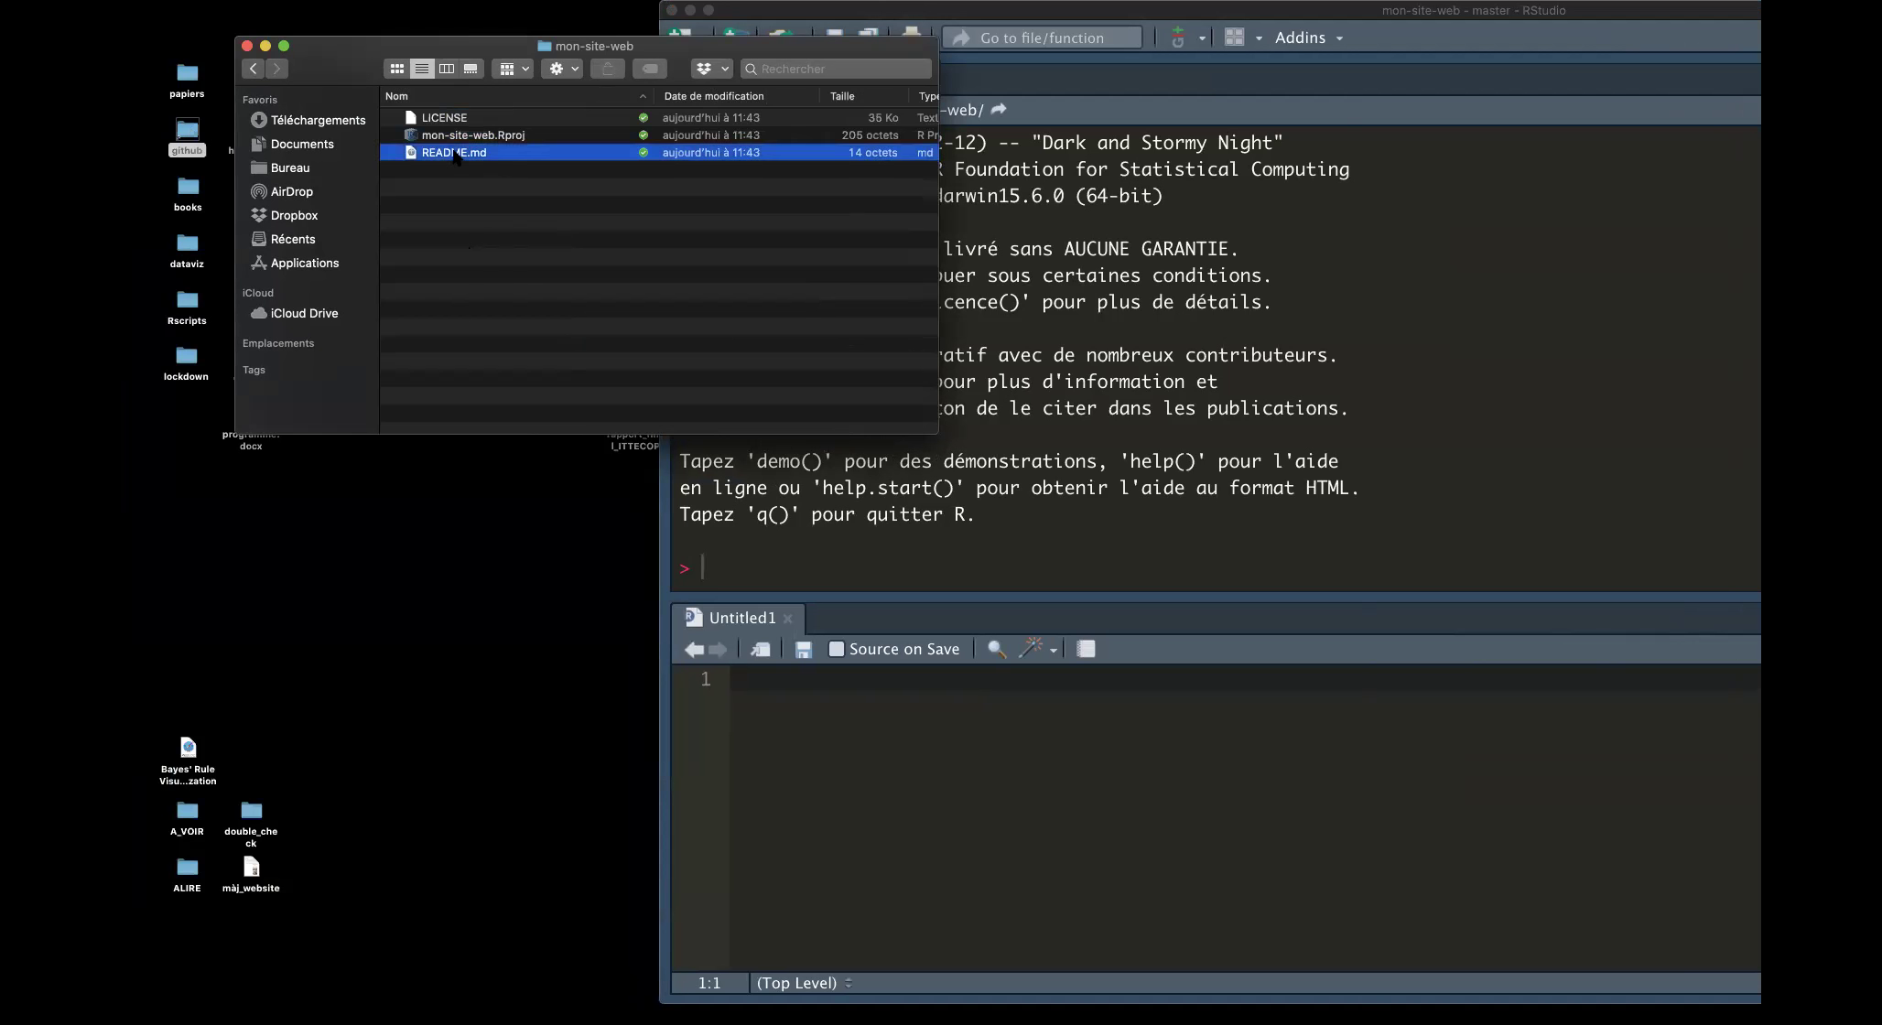
click(450, 118)
click(447, 136)
click(465, 271)
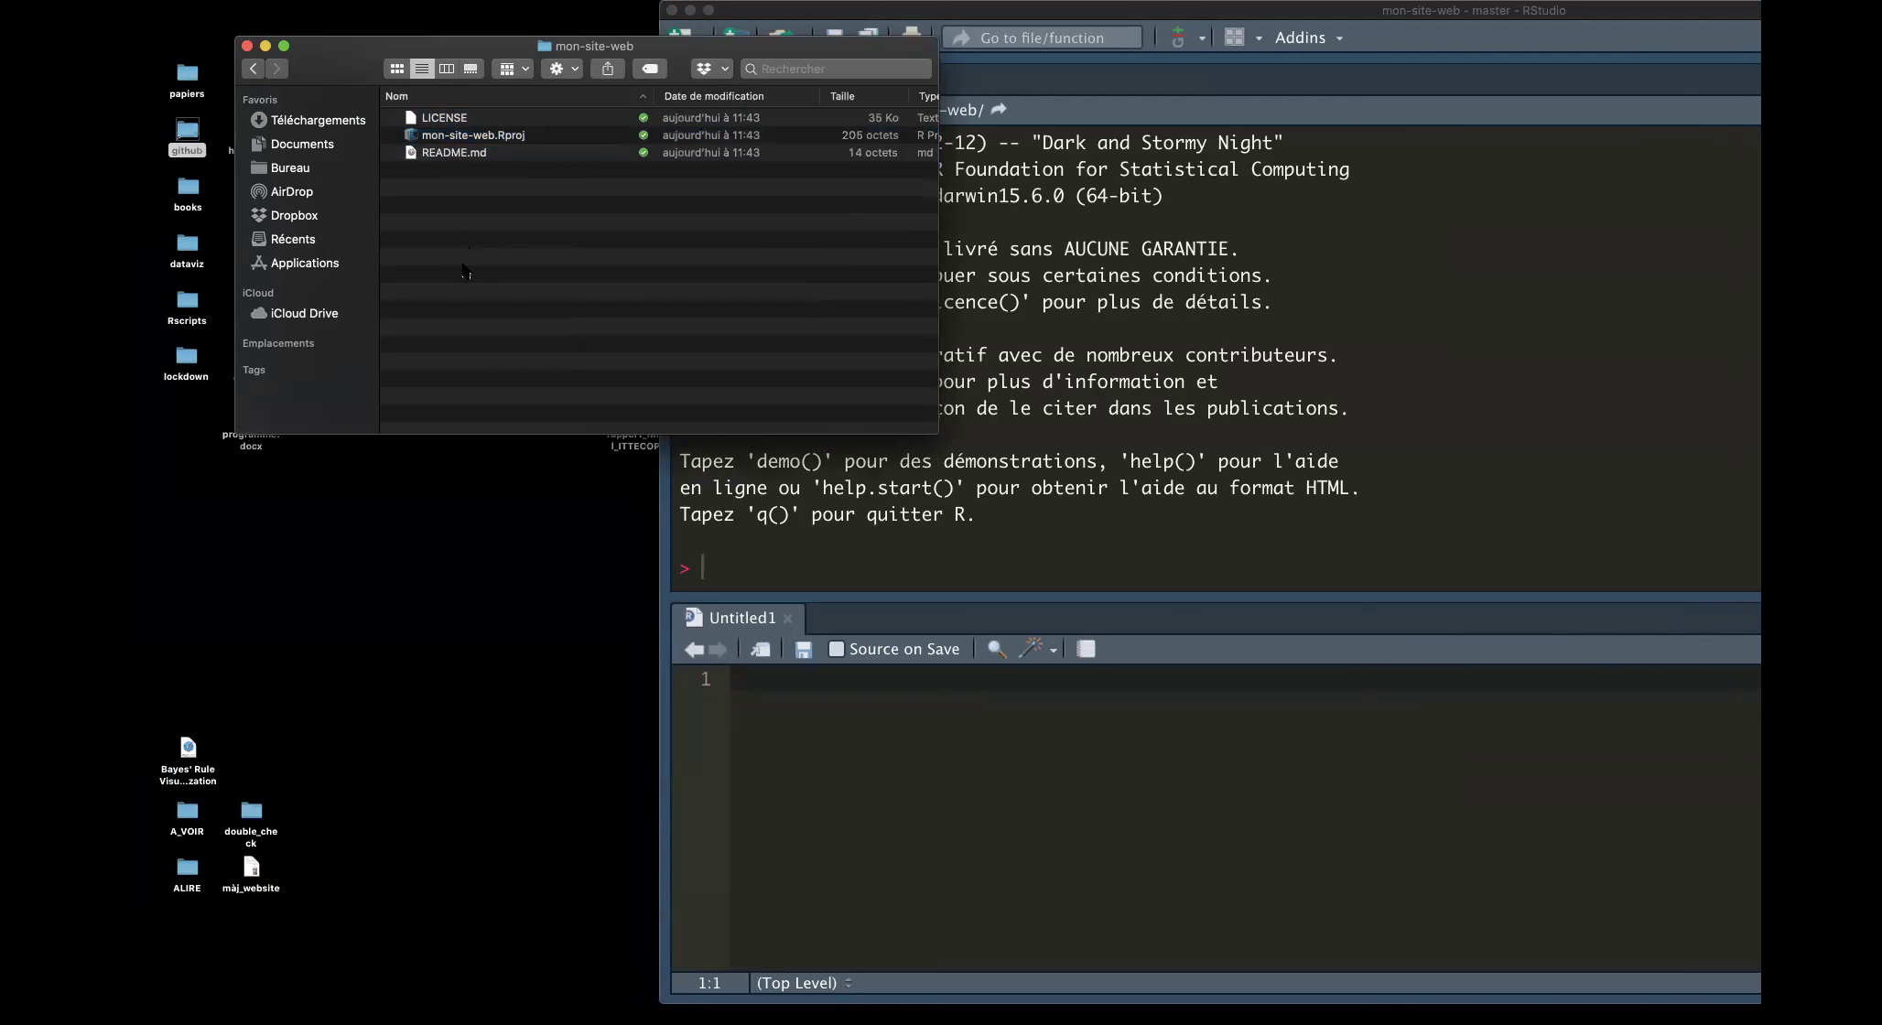
click(254, 69)
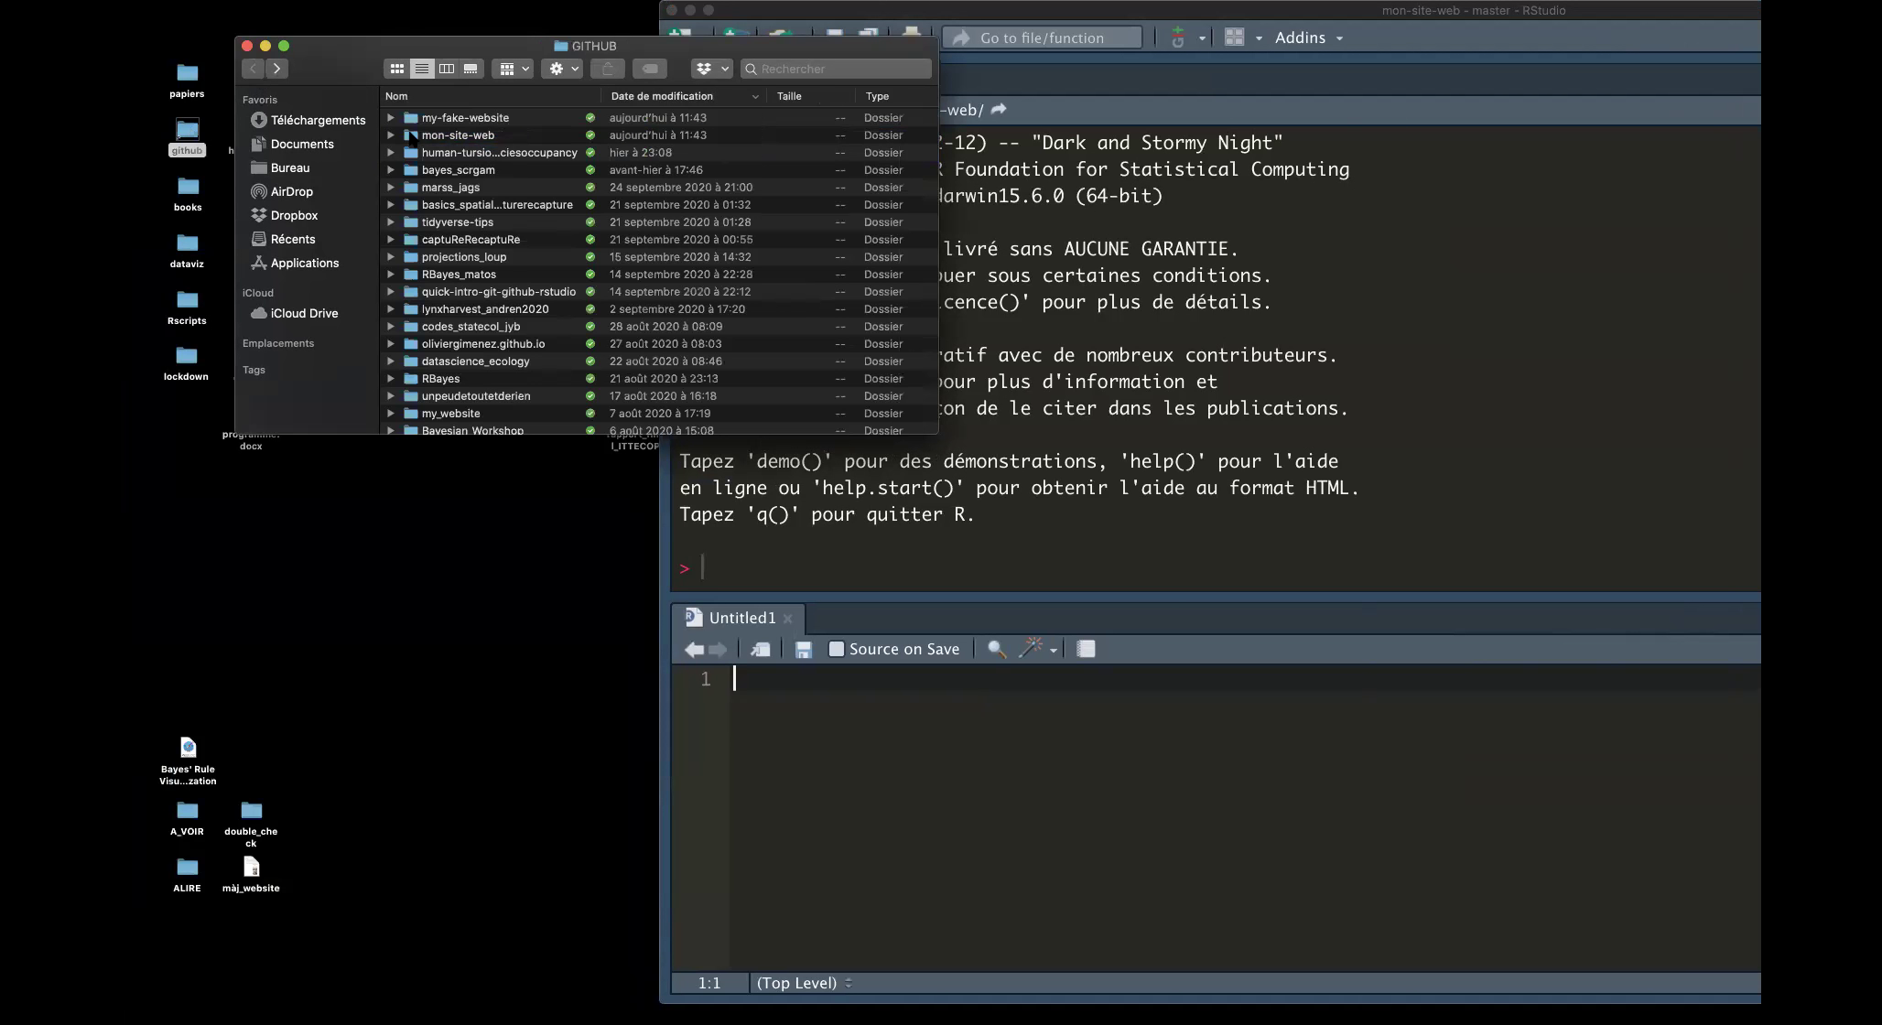
click(467, 138)
scroll(485, 197, down, 1)
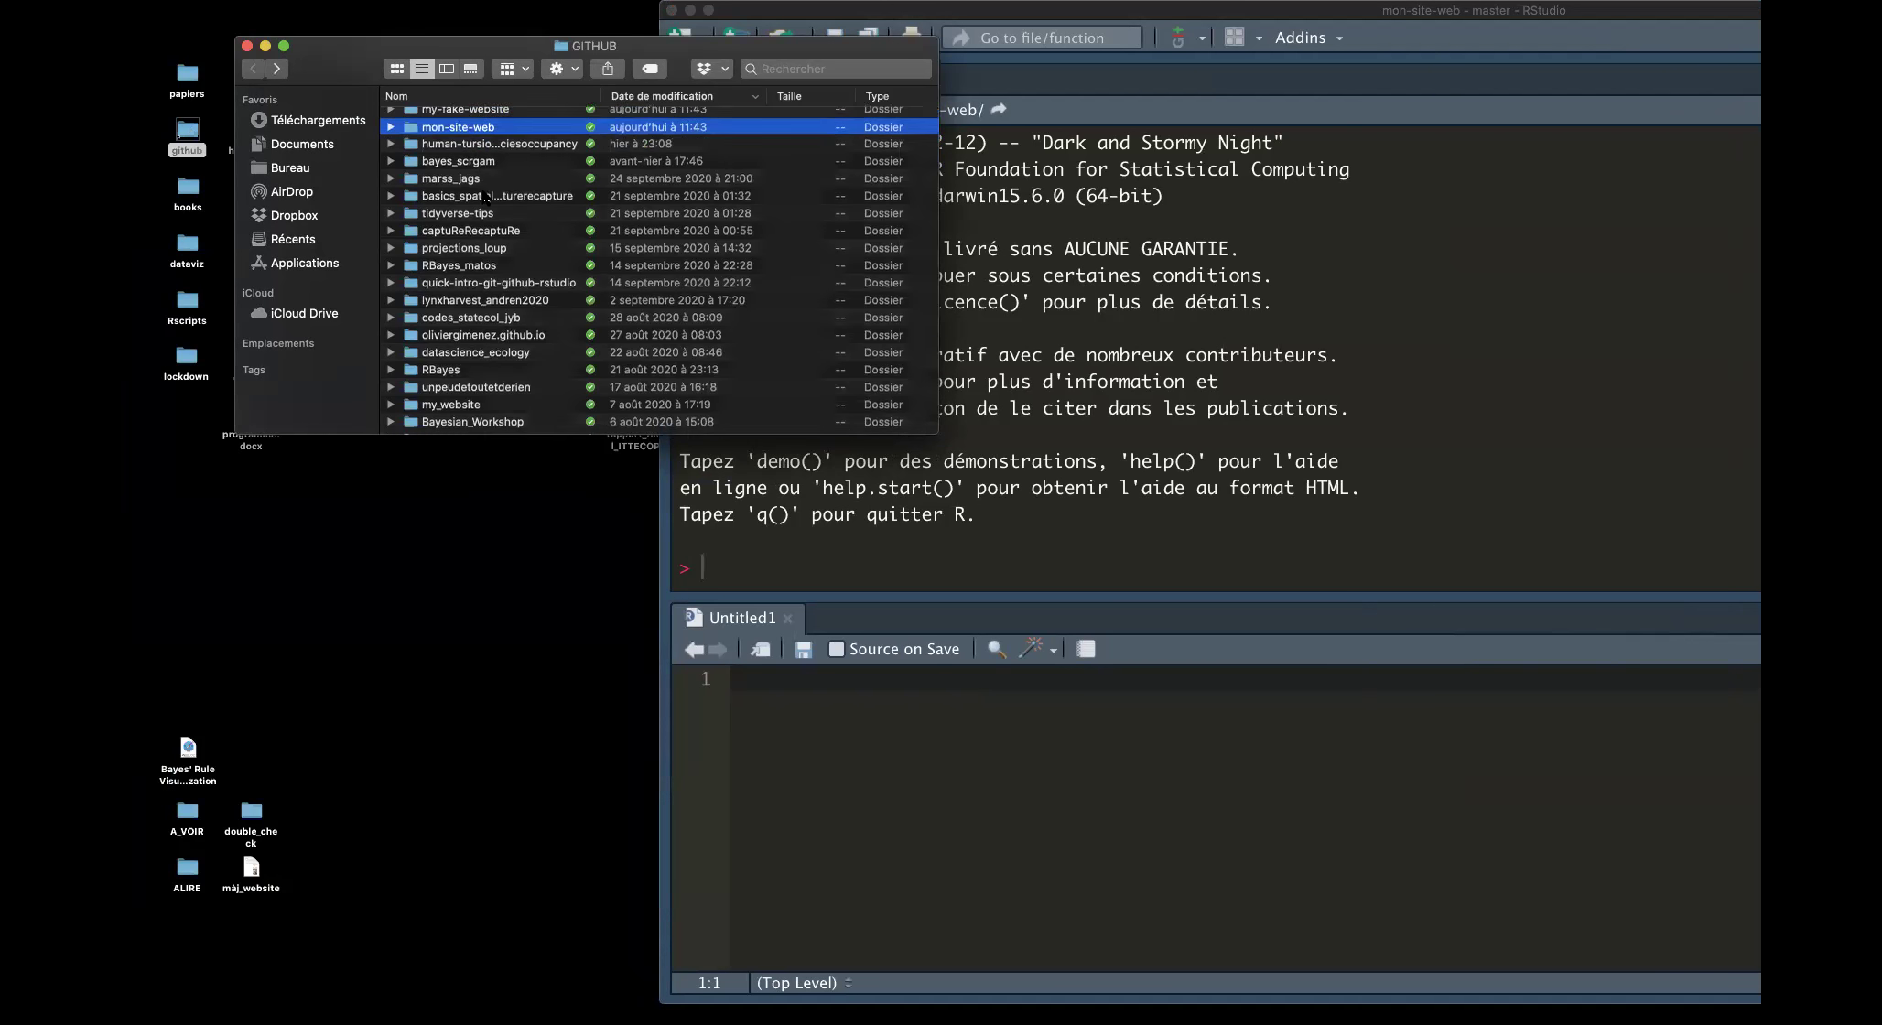
click(265, 45)
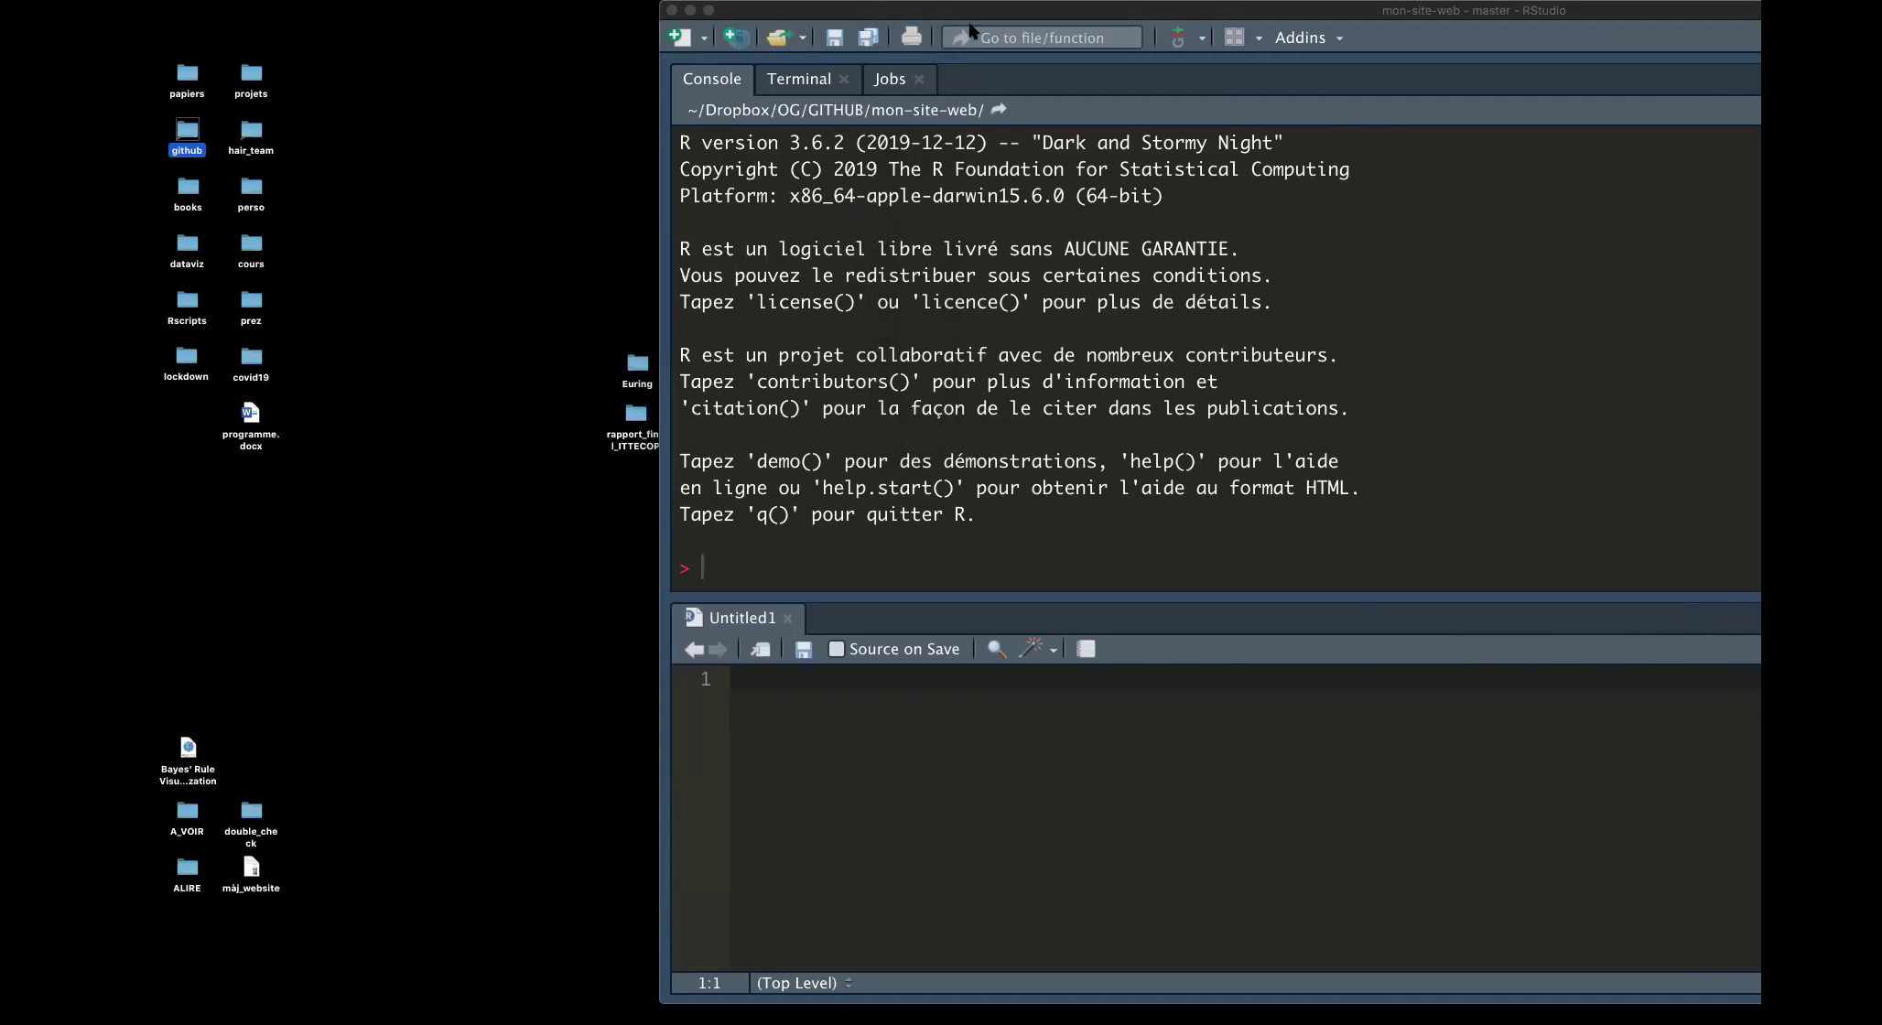
Return to the mon-site-web RStudio session and load the package with library(blogdown) in the console
drag(952, 10, 440, 10)
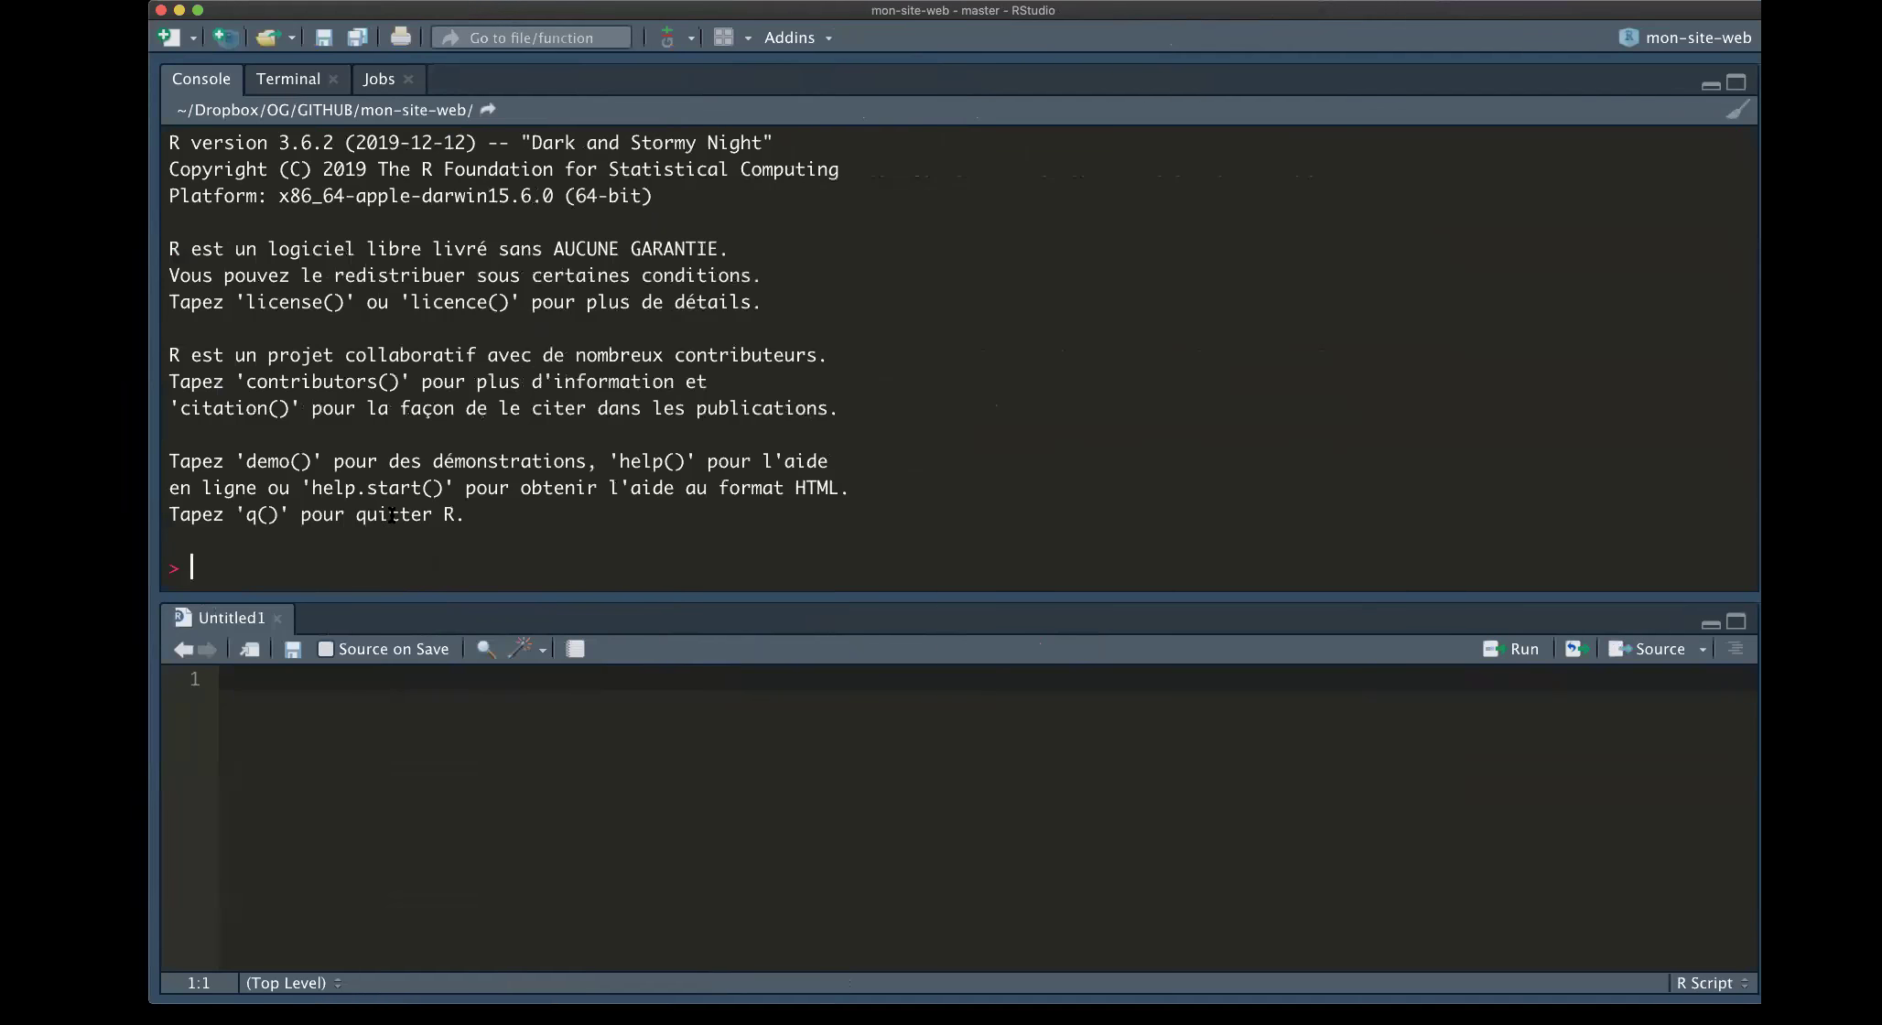
key(ctrl+1)
text(library(bl)
text(ogd)
key(Tab)
key(Return)
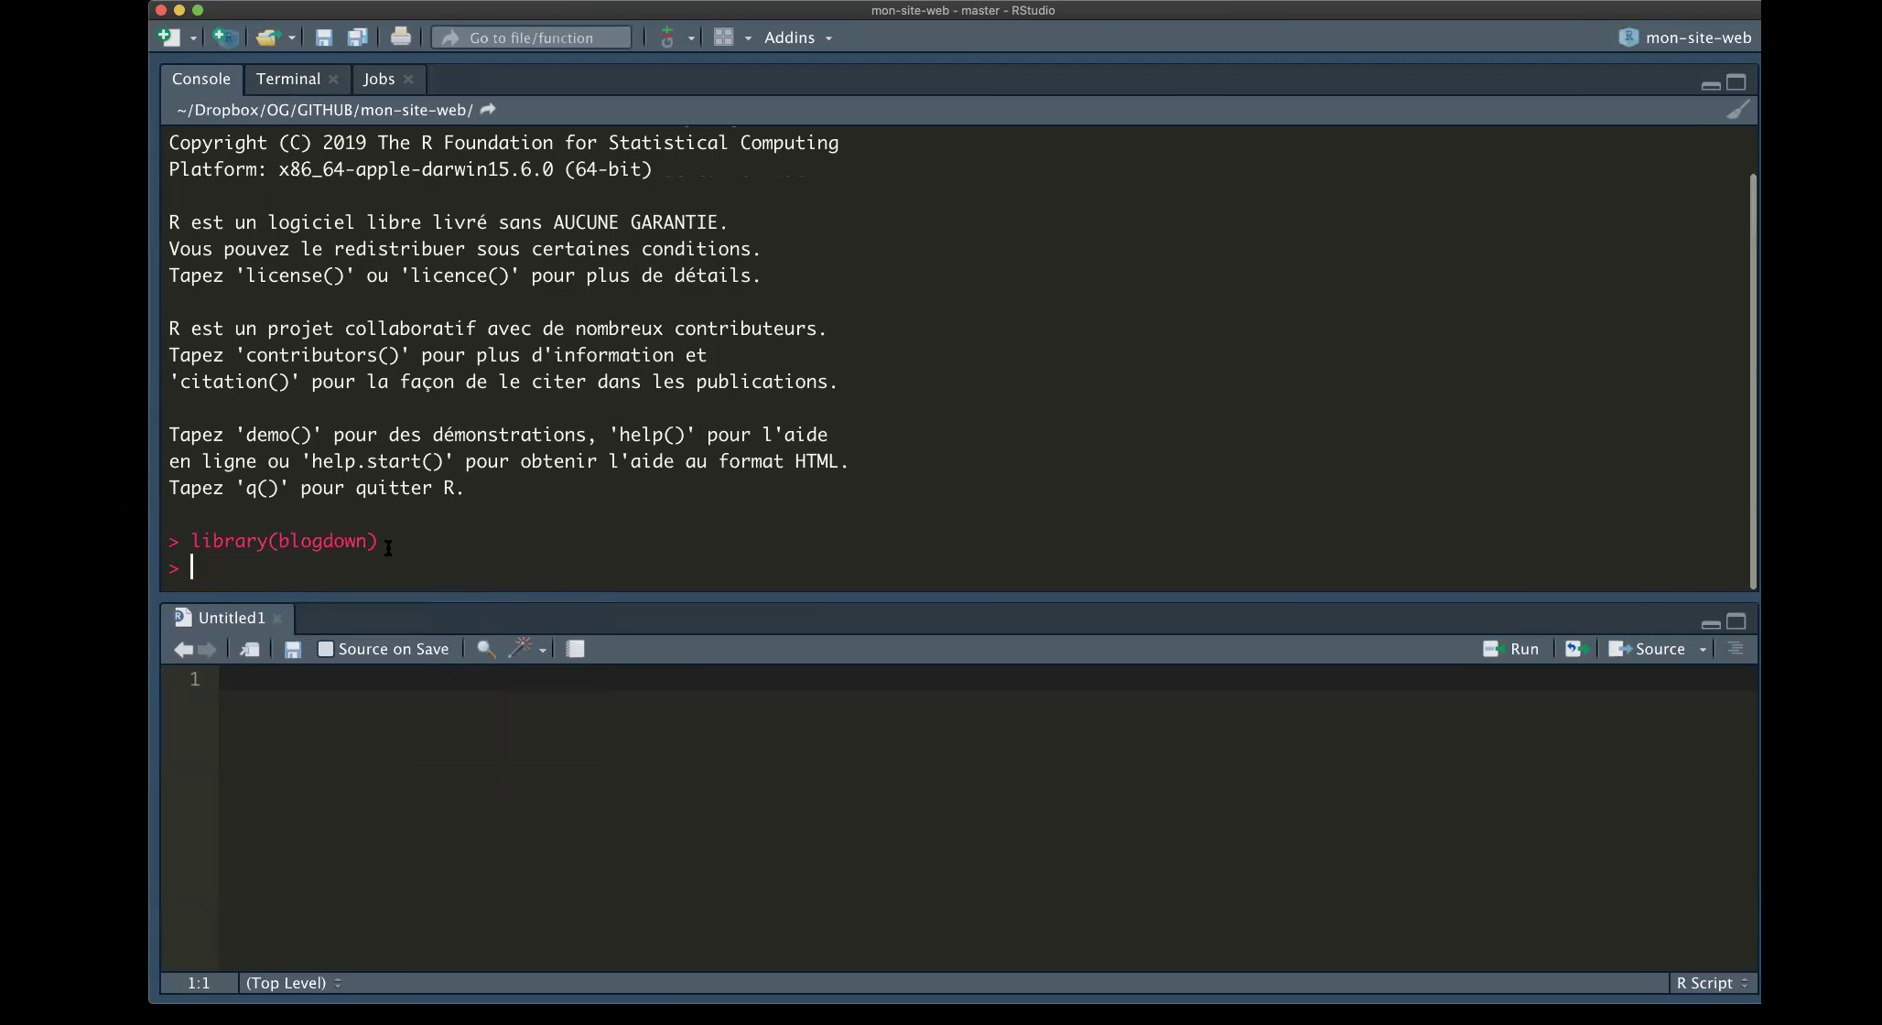
Enter blogdown::new_site() at the console prompt, picking new_site from the package's function suggestions
text(blogdown::)
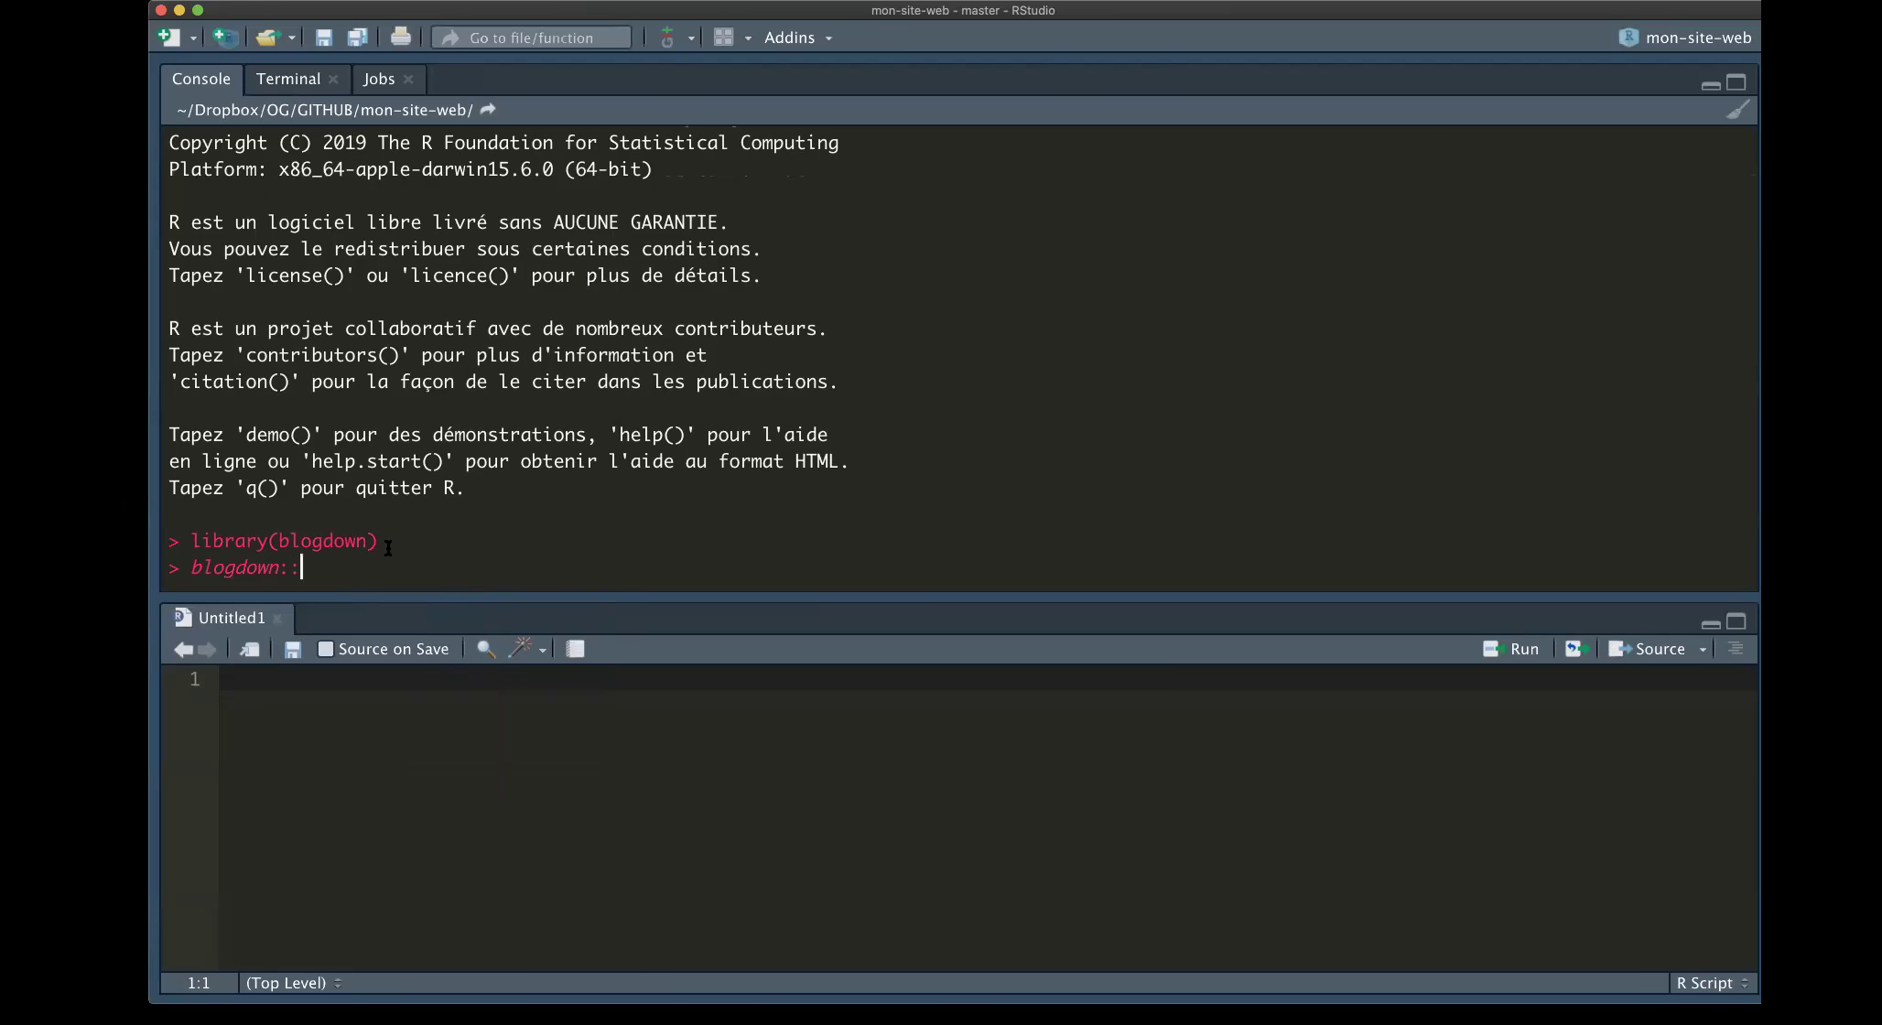
scroll(403, 650, down, 4)
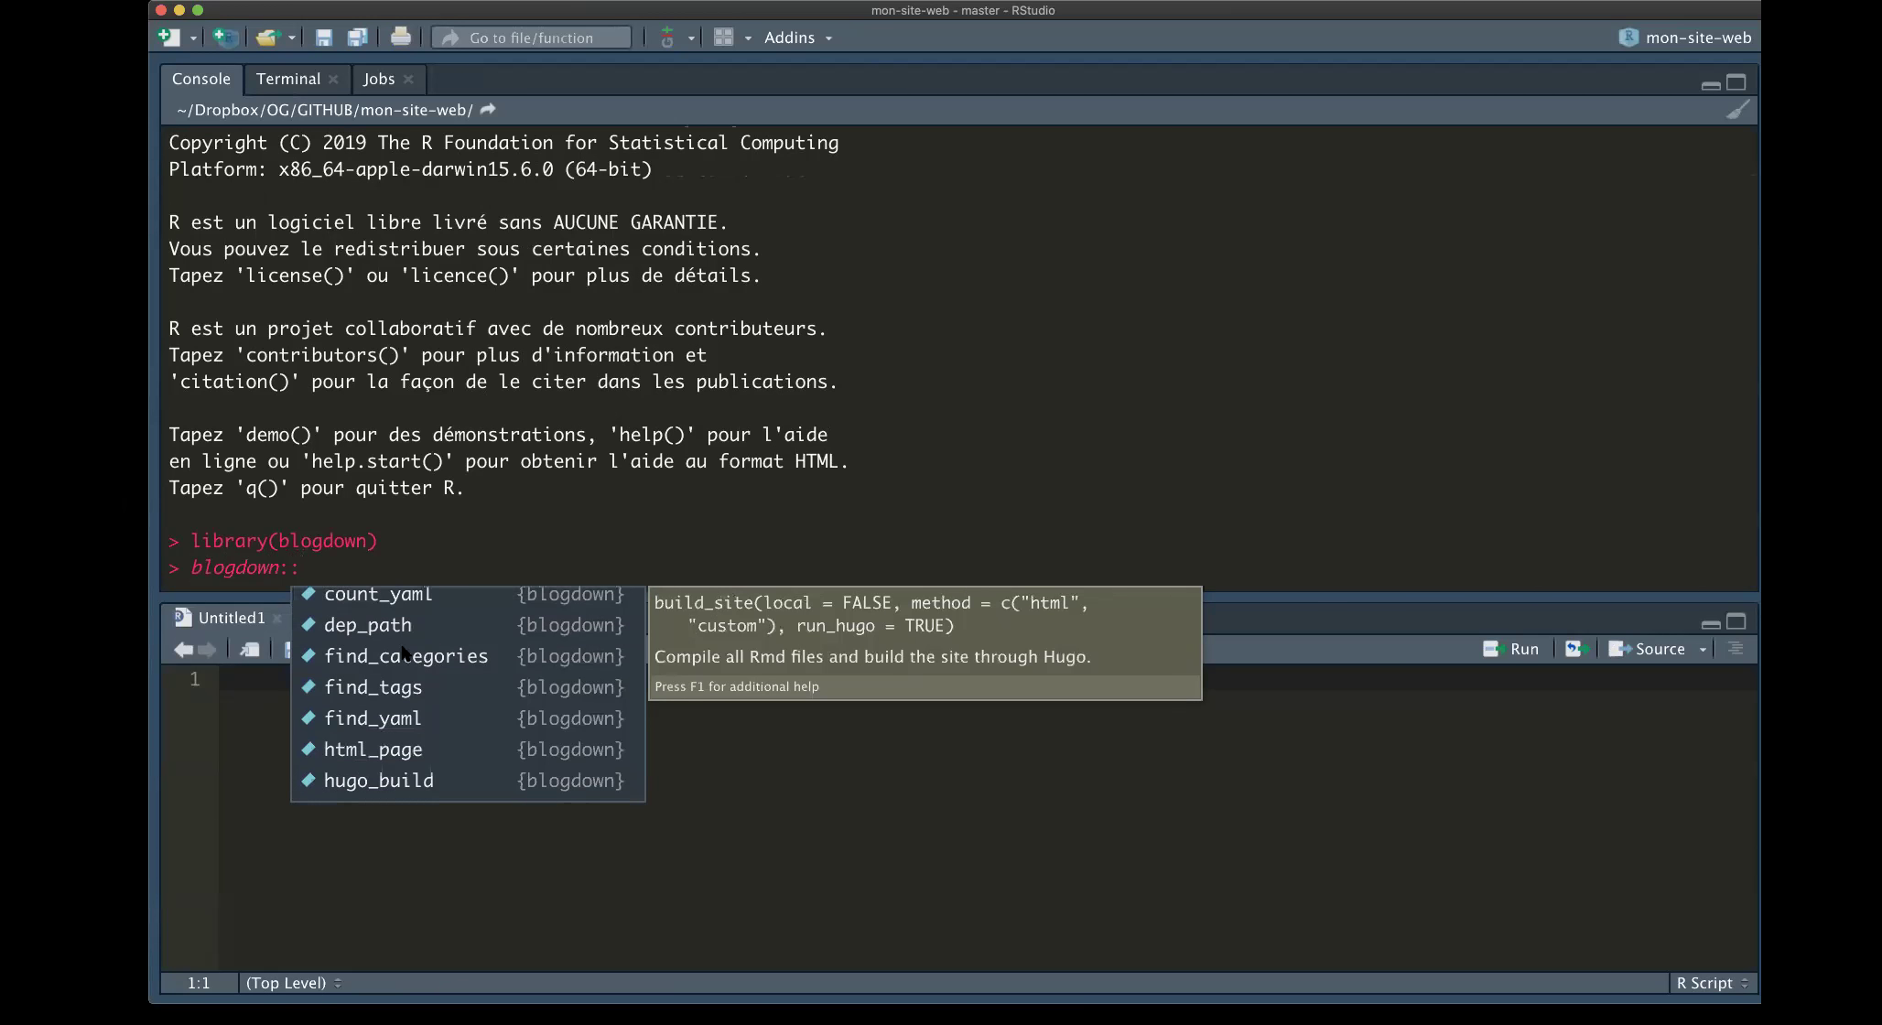
scroll(403, 651, down, 5)
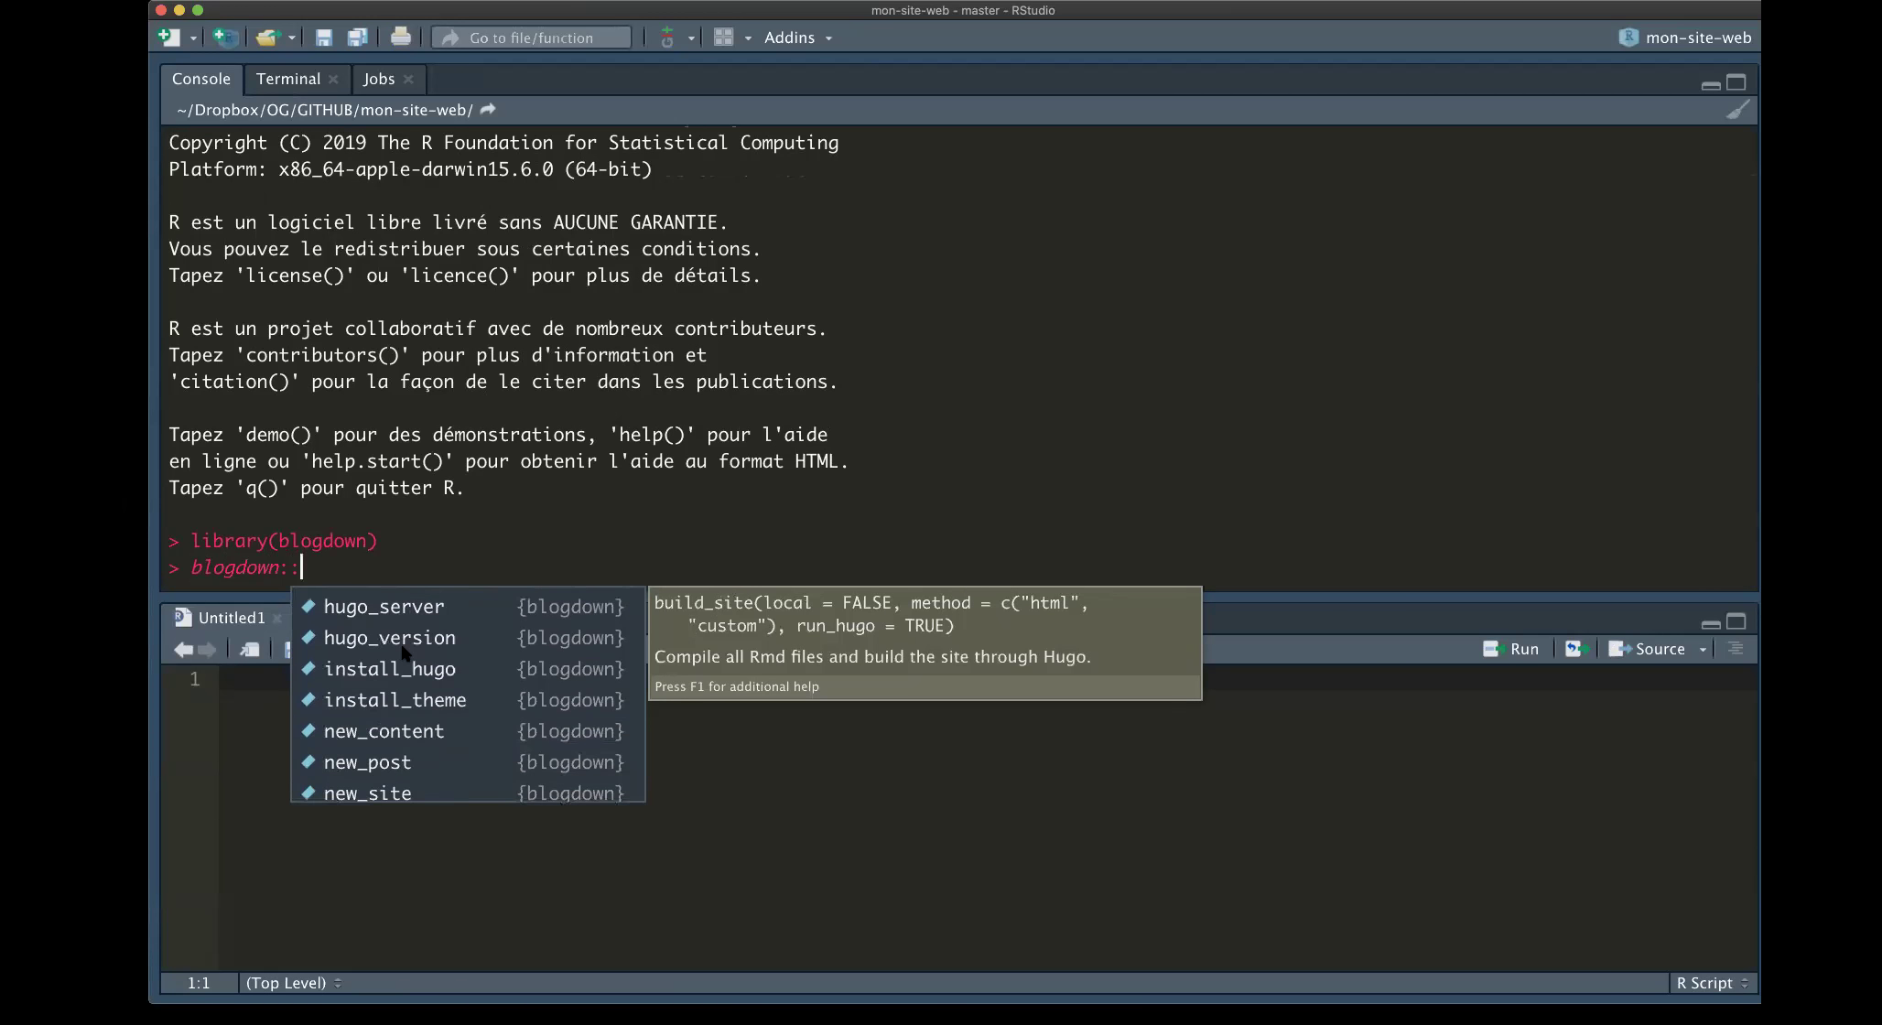
scroll(403, 652, down, 4)
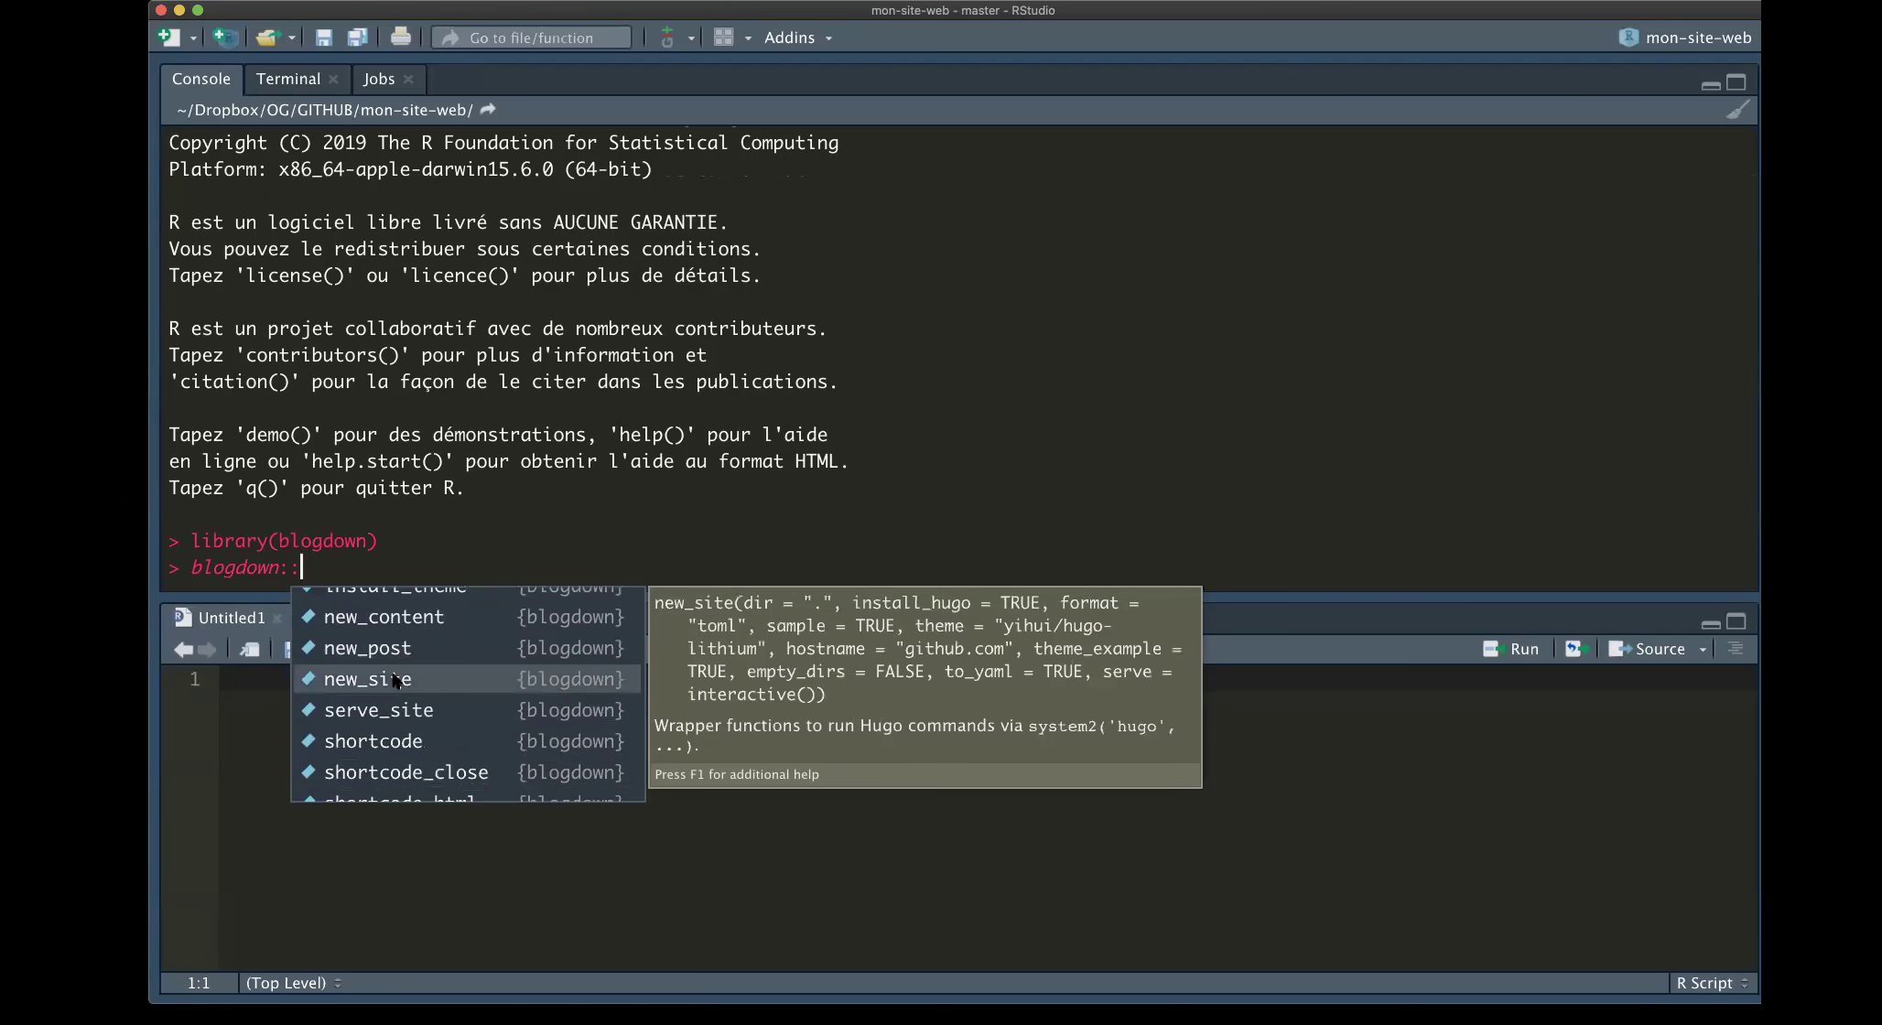
click(394, 678)
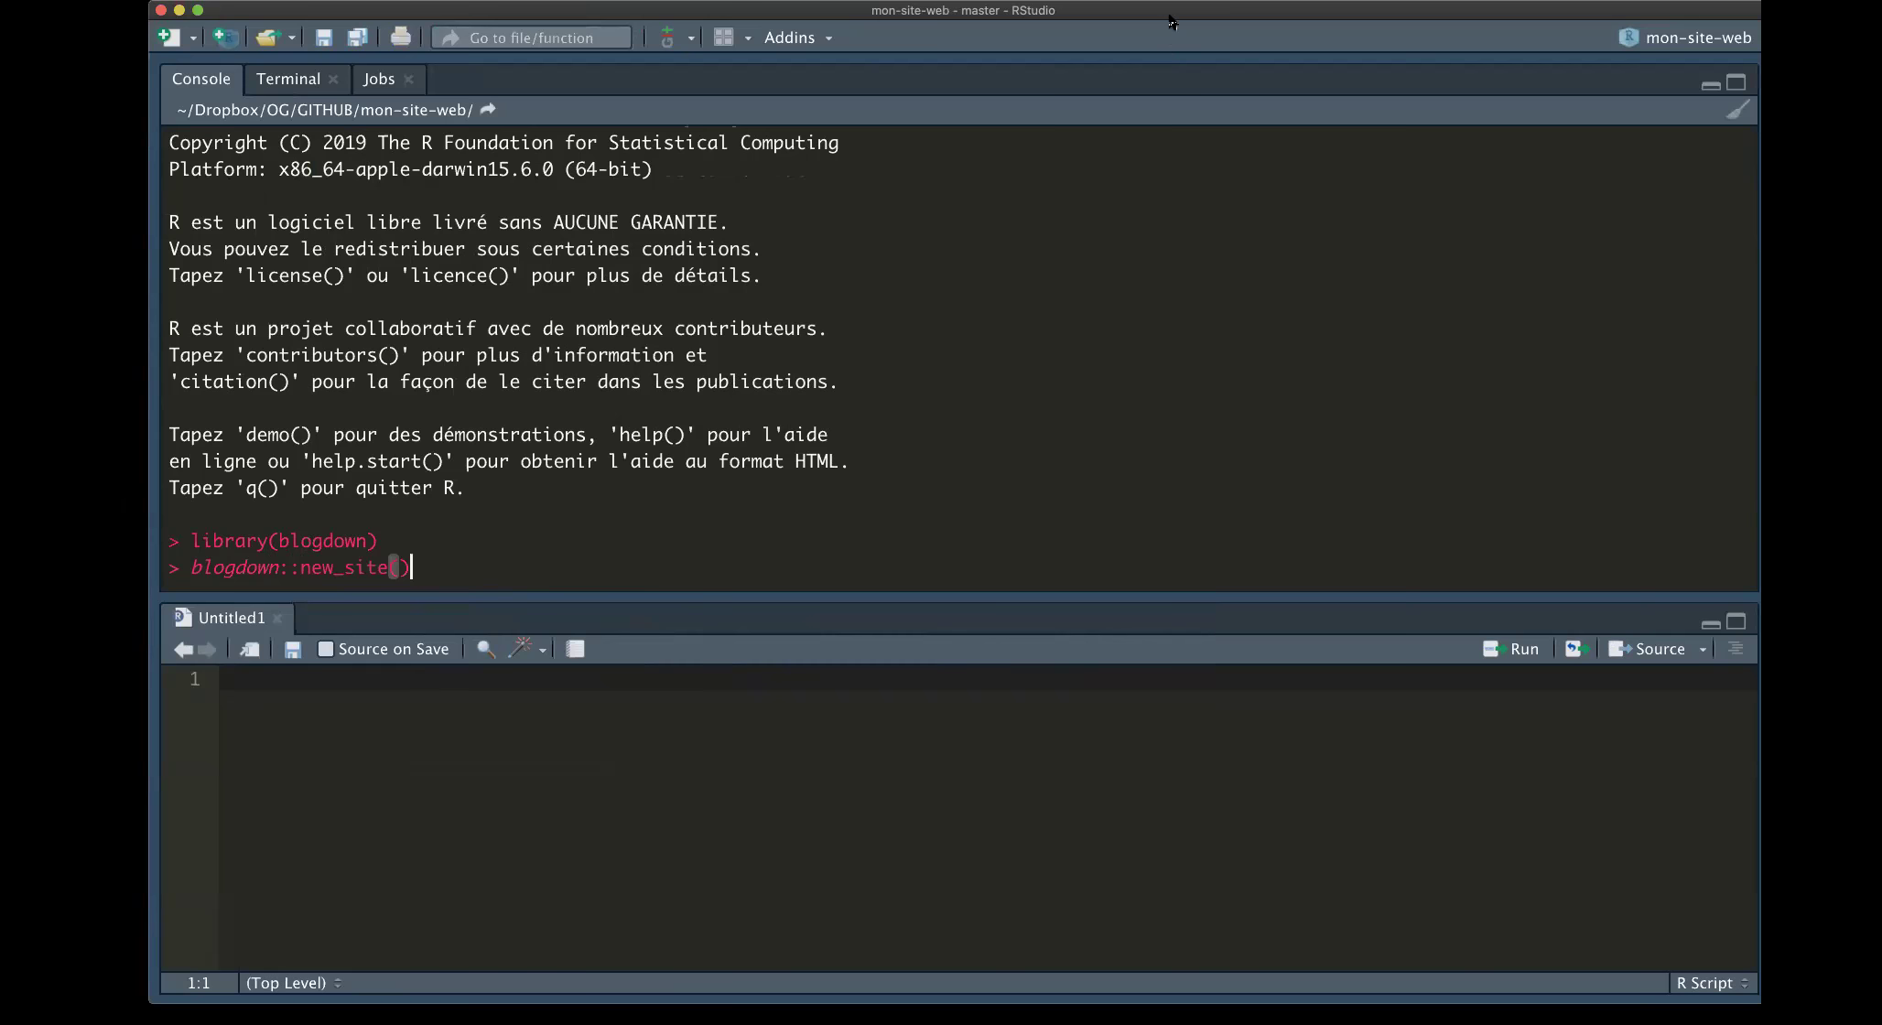
Prefix the call with a question mark and run ?blogdown::new_site() to open its documentation
drag(1159, 16, 1136, 17)
key(ctrl+a)
text(?)
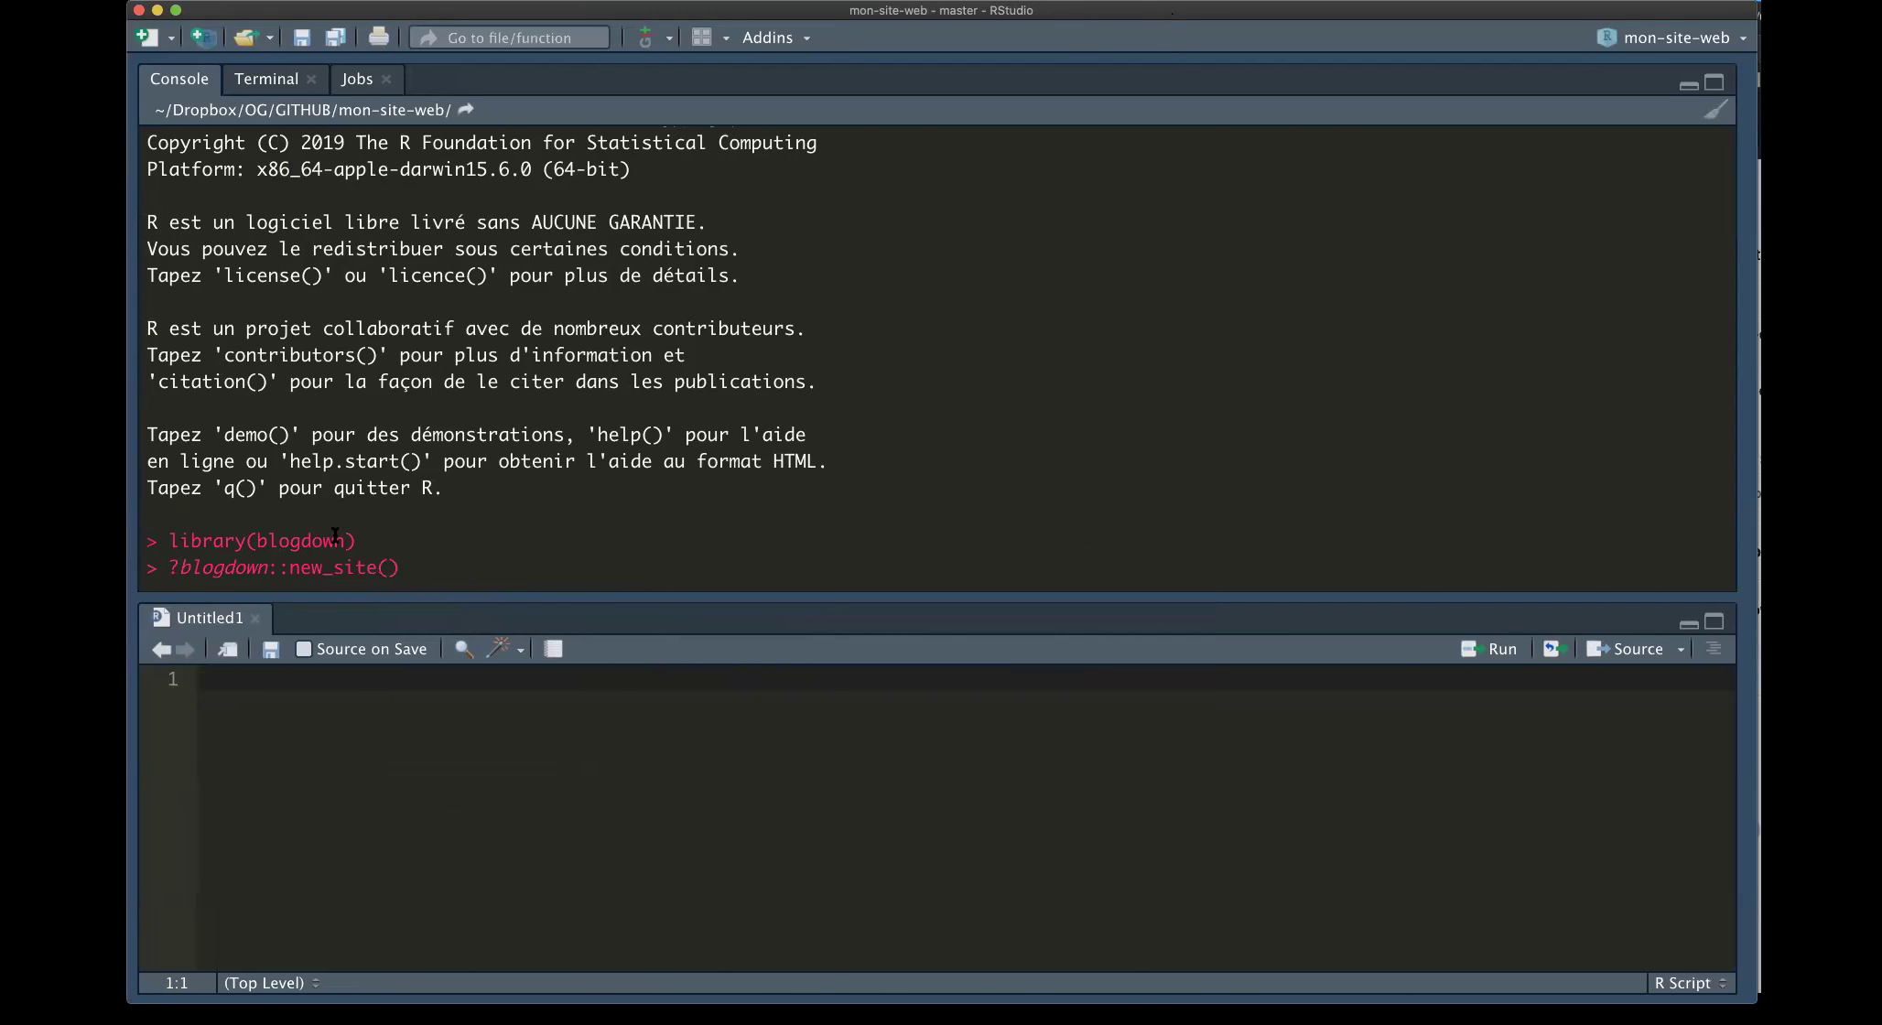
click(414, 559)
key(Return)
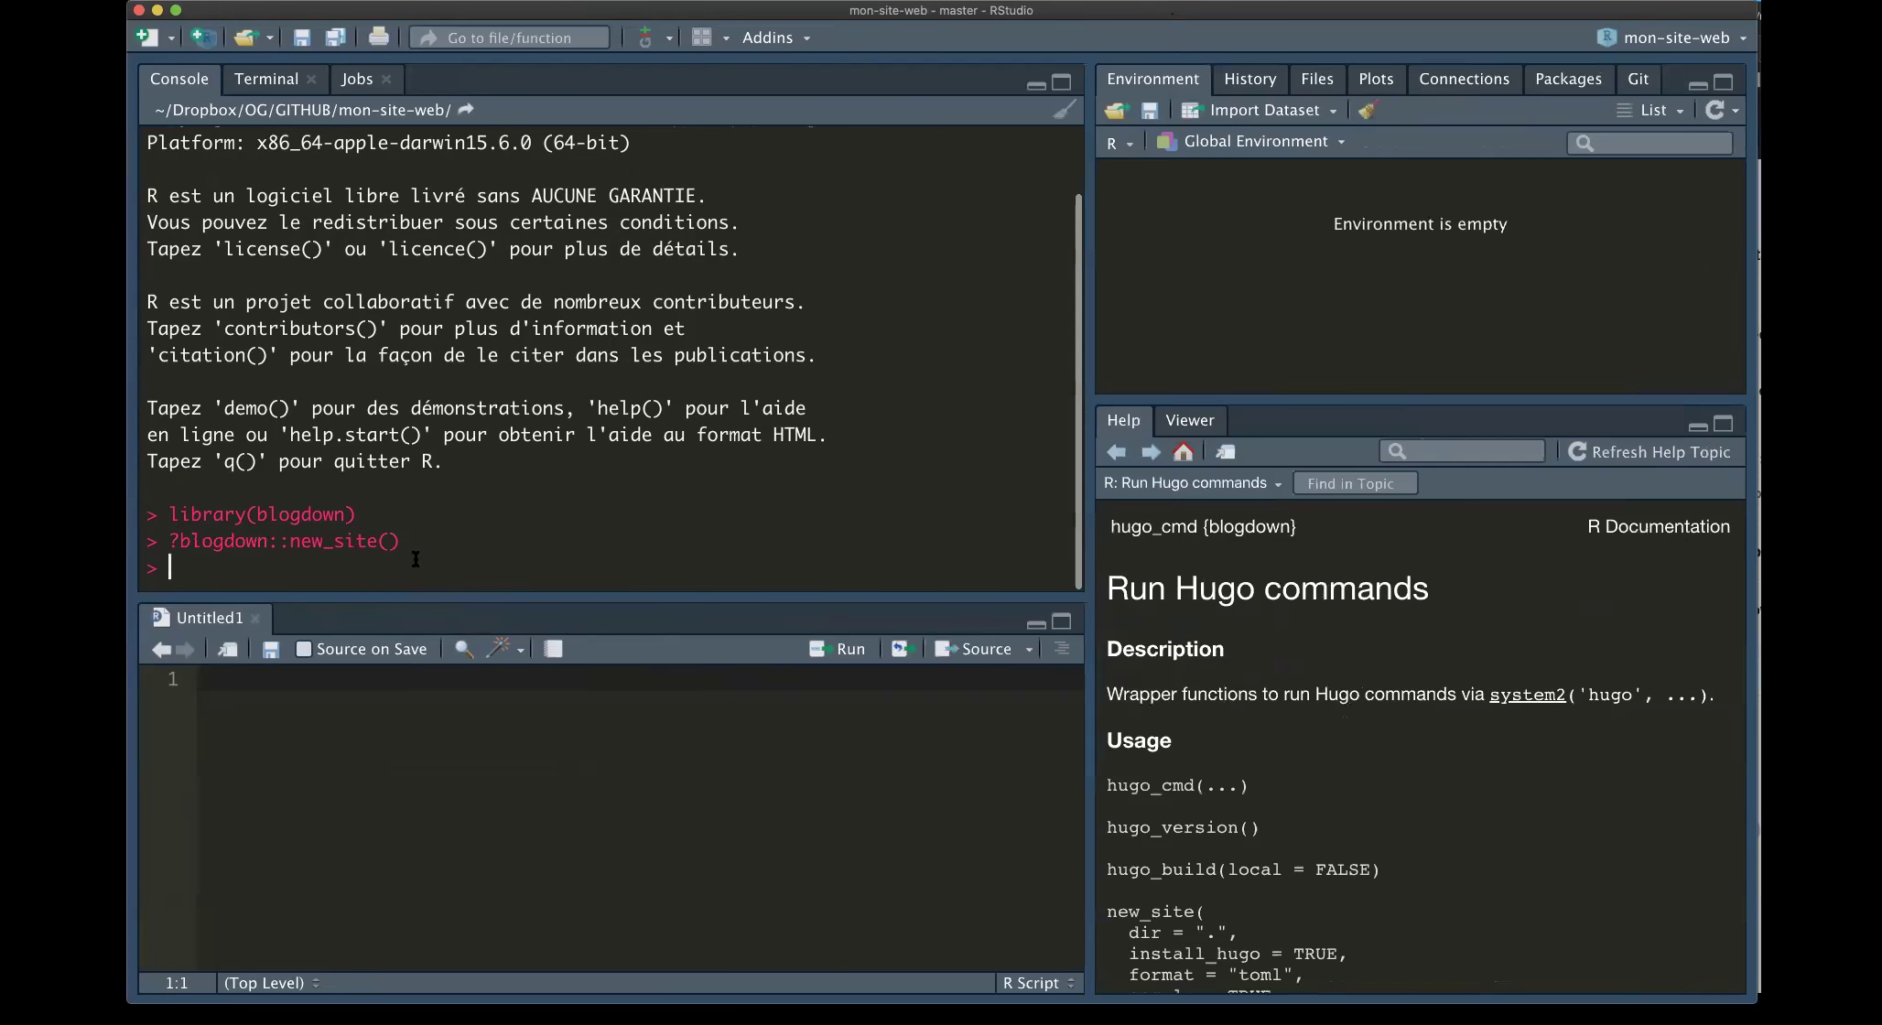
Widen the documentation area and examine the usage and arguments of new_site
drag(1091, 533, 918, 540)
scroll(1041, 639, down, 5)
scroll(1039, 639, down, 2)
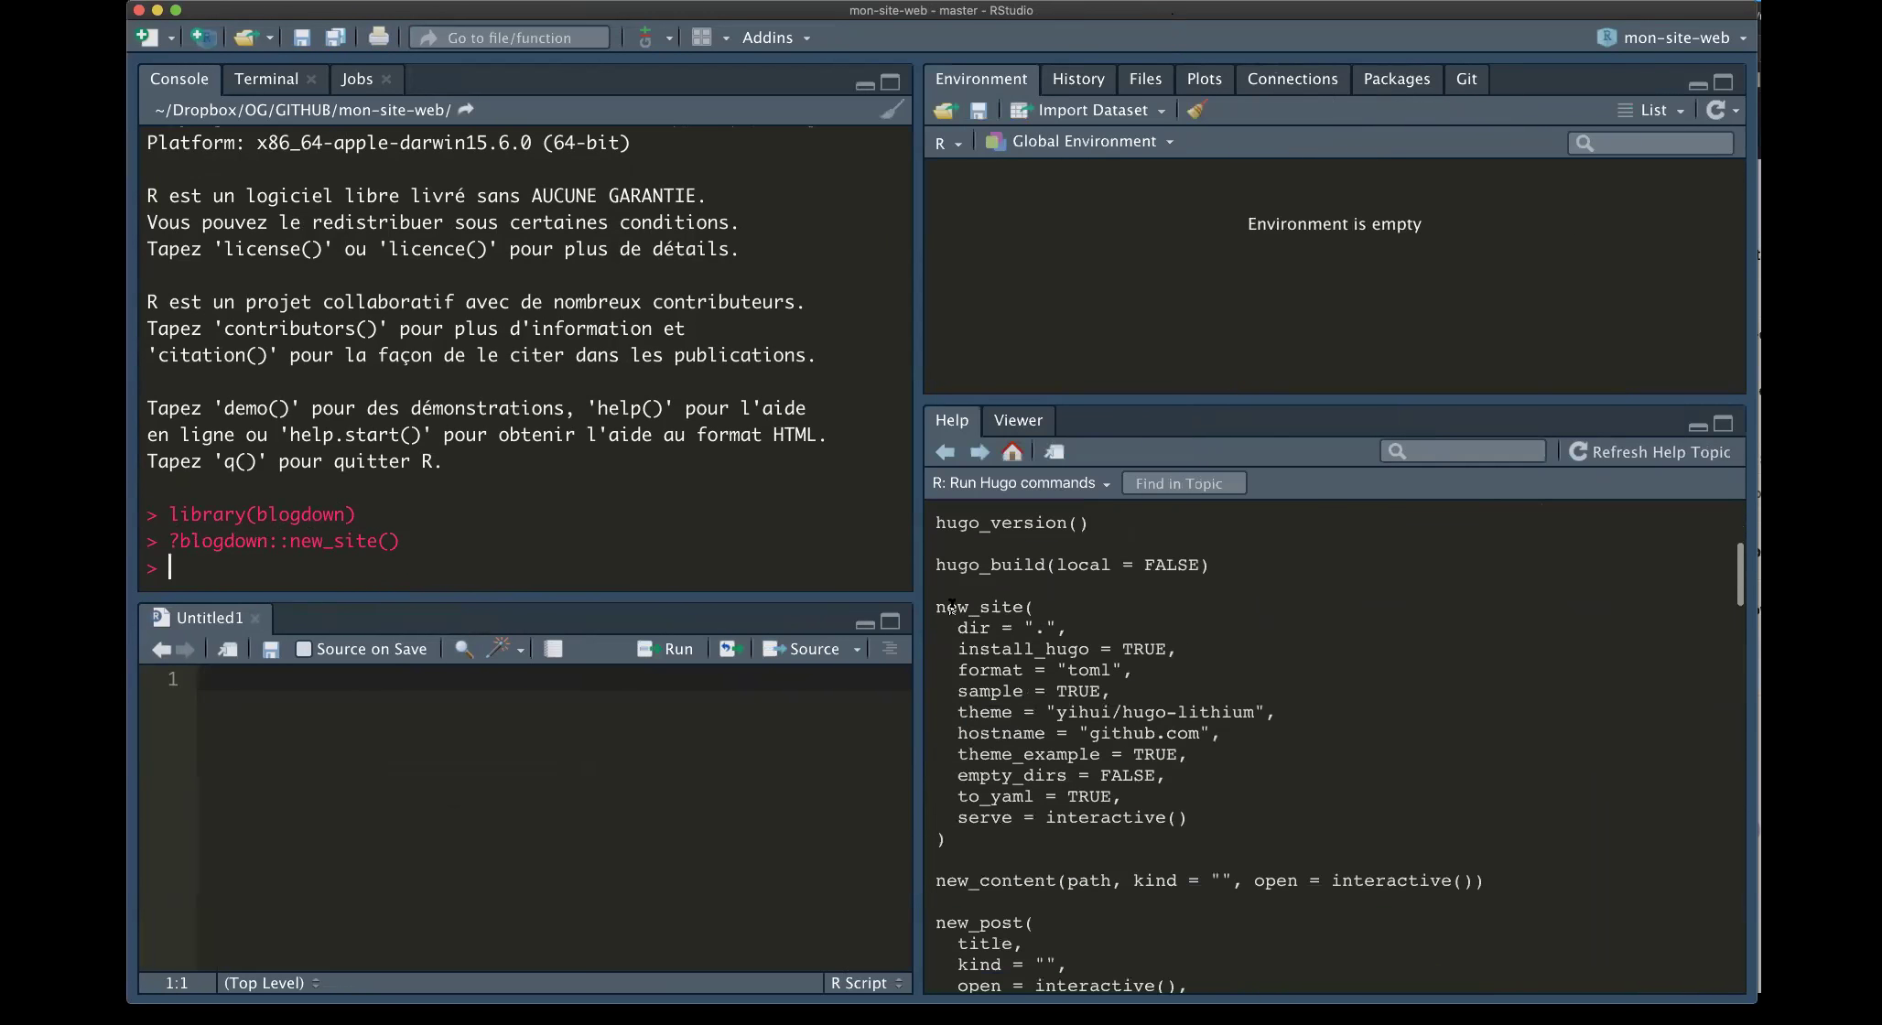
Enlarge the interface text and examine the new_site usage in the help page, focusing on its theme argument
drag(935, 607, 948, 842)
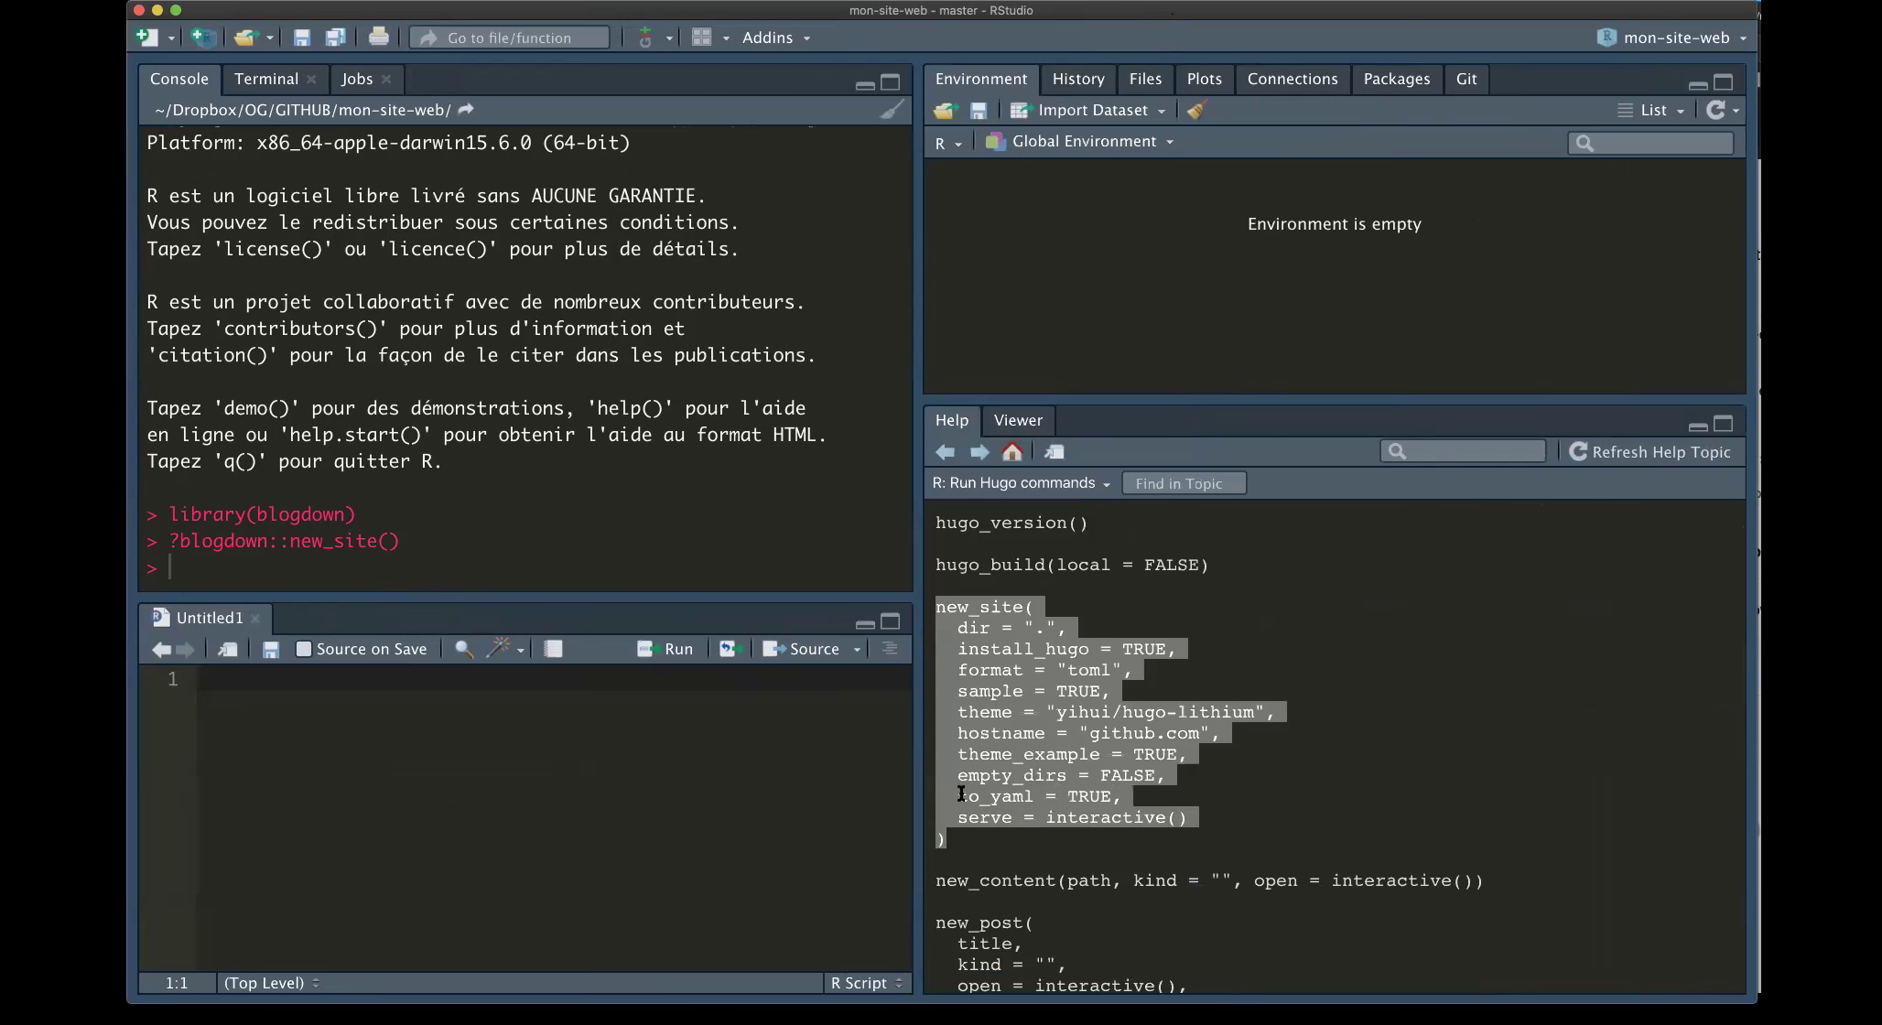
key(super+equal)
key(super+equal)
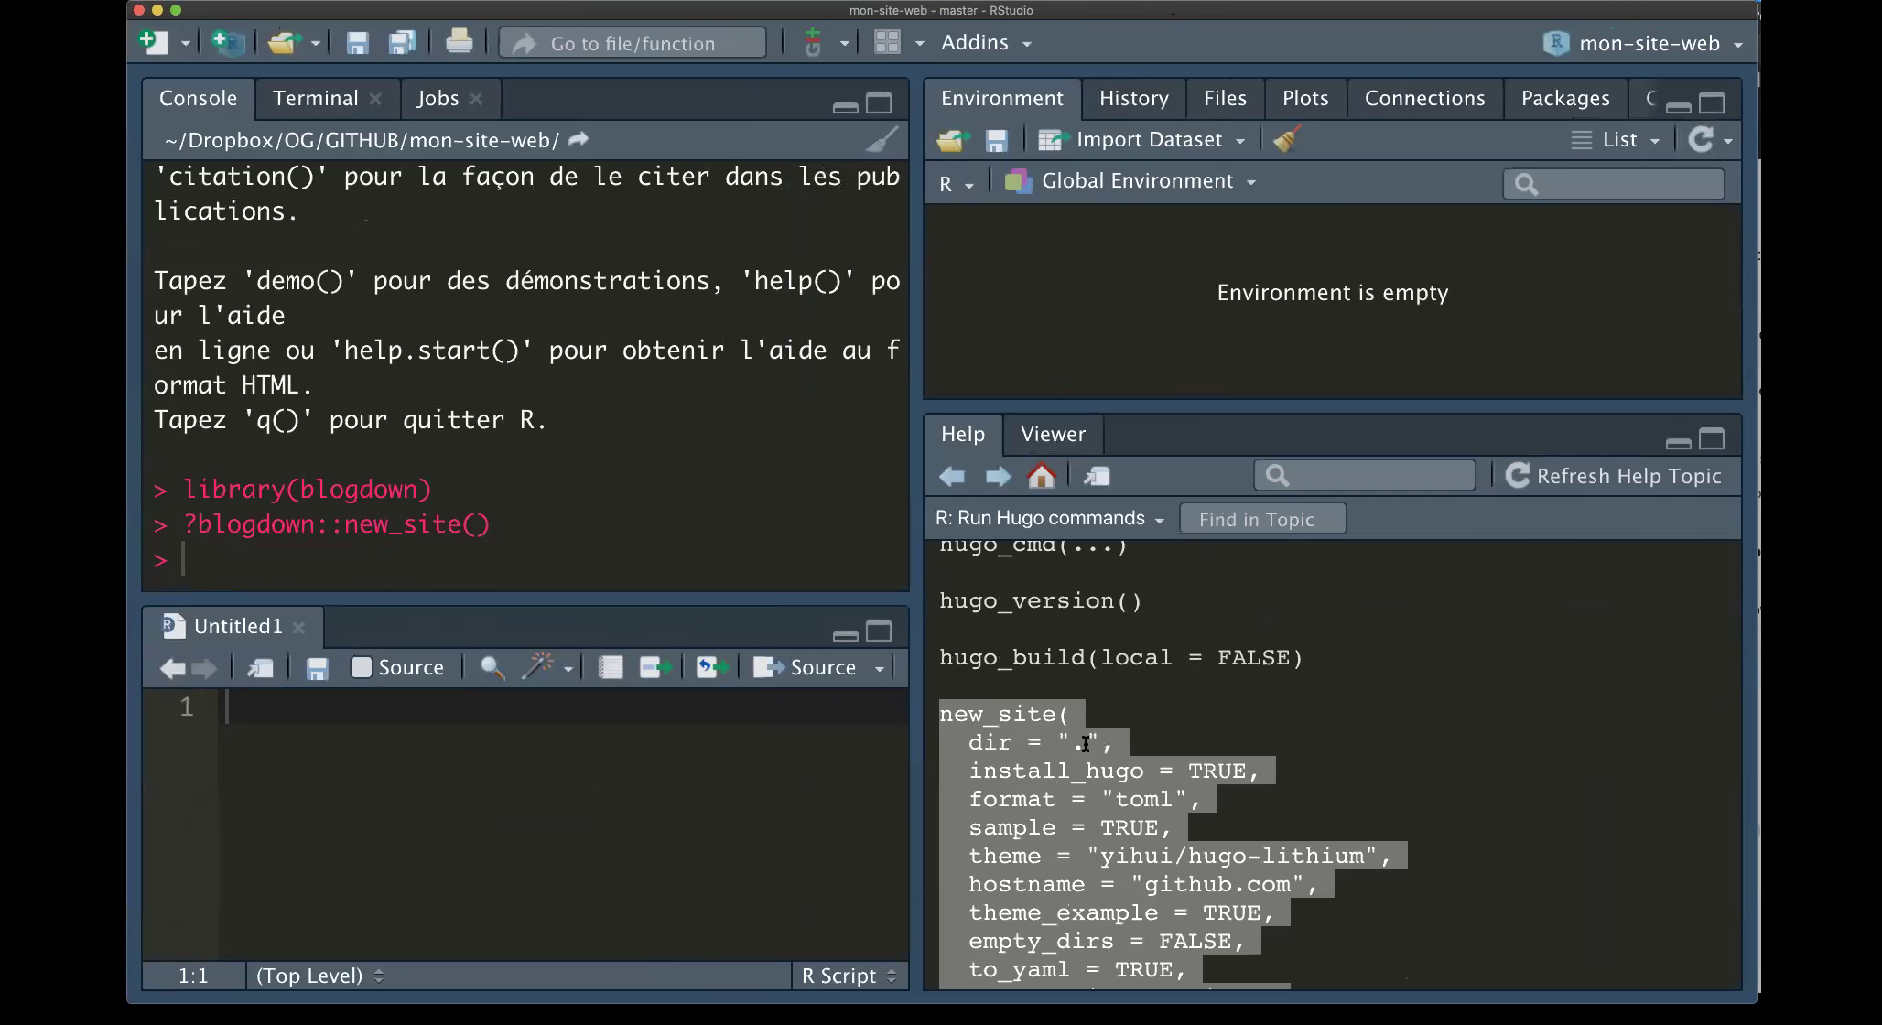
scroll(1086, 723, down, 3)
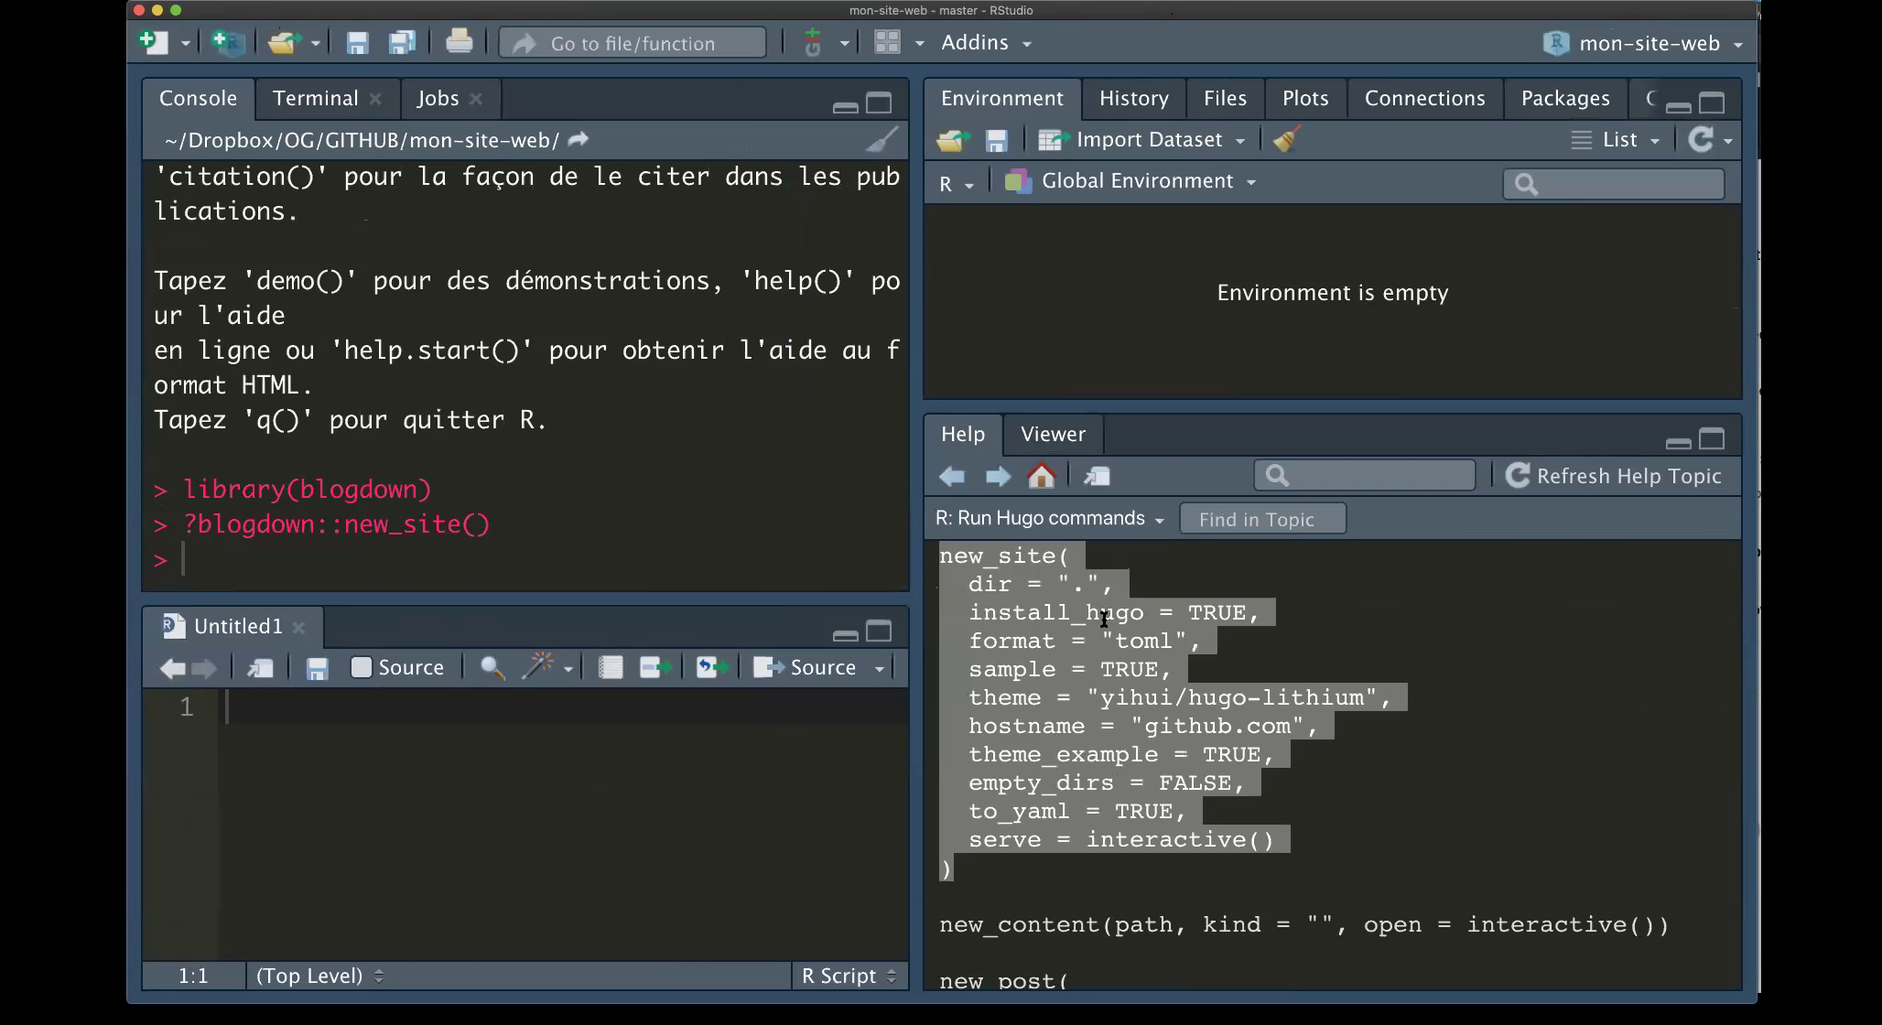
triple_click(1038, 703)
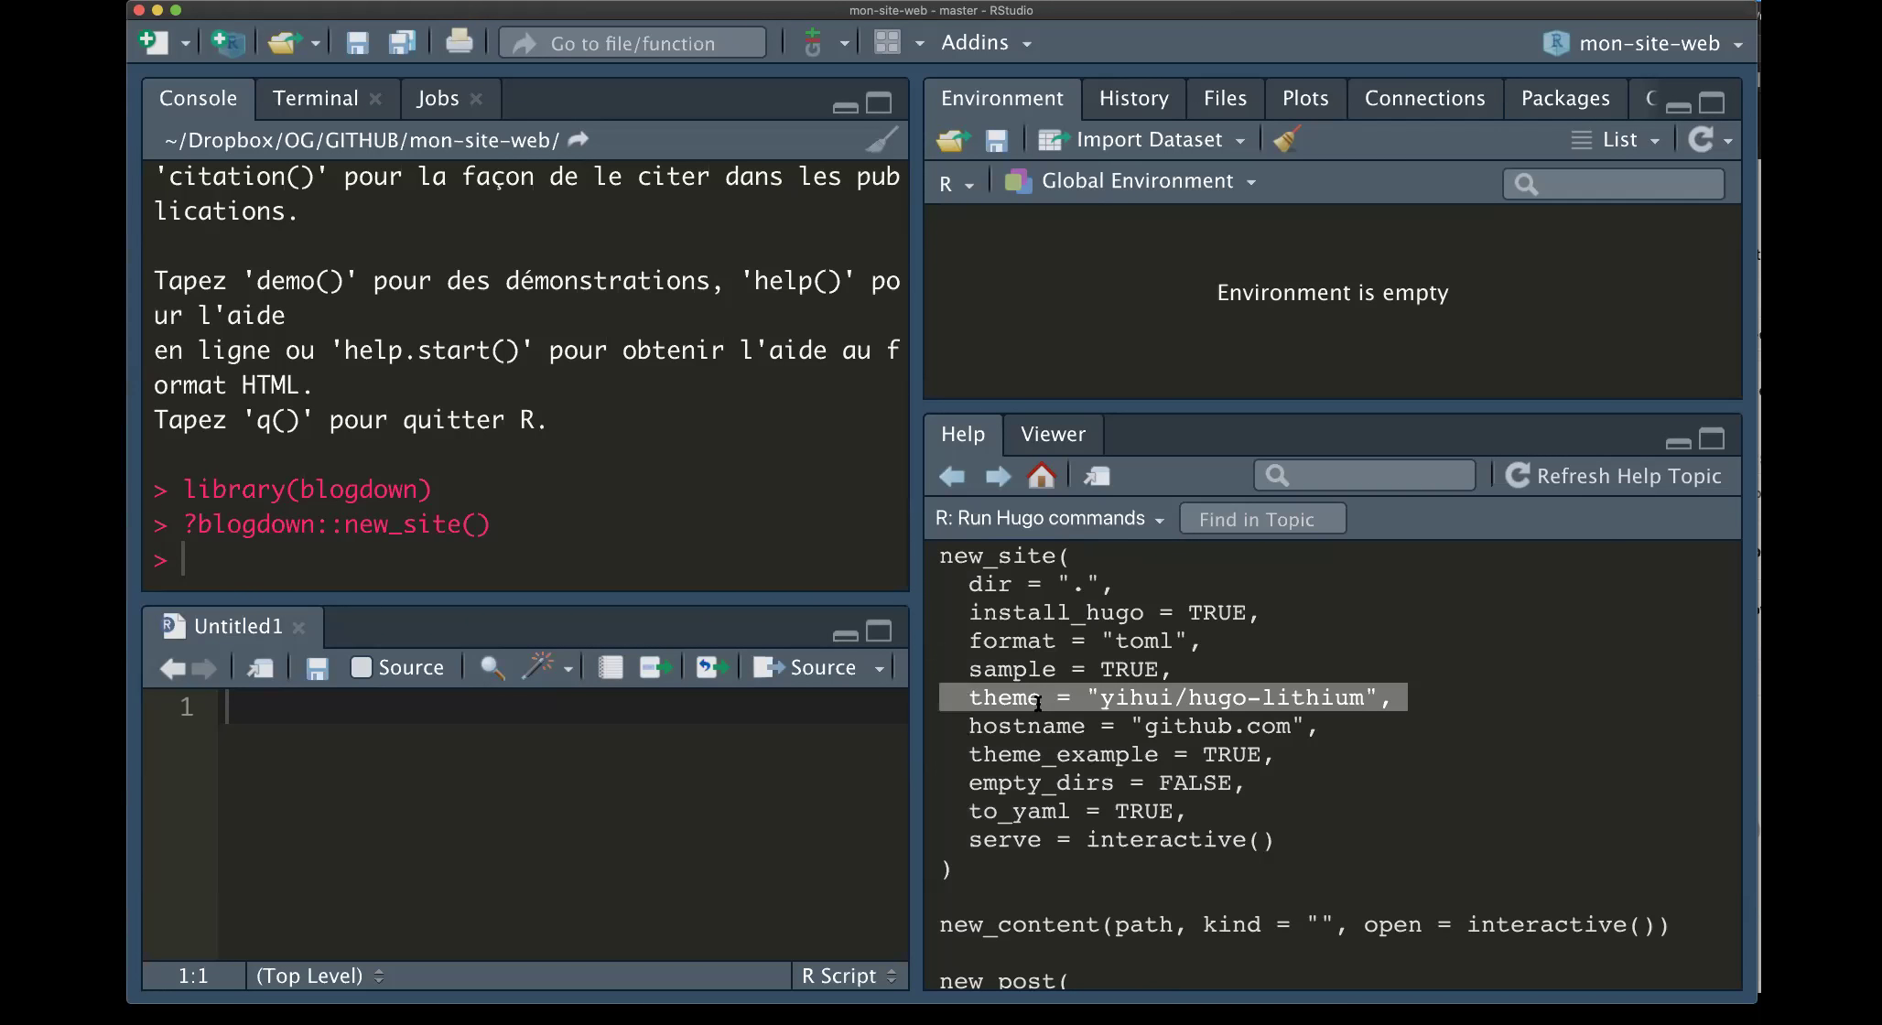
click(1107, 701)
drag(1099, 698, 1359, 696)
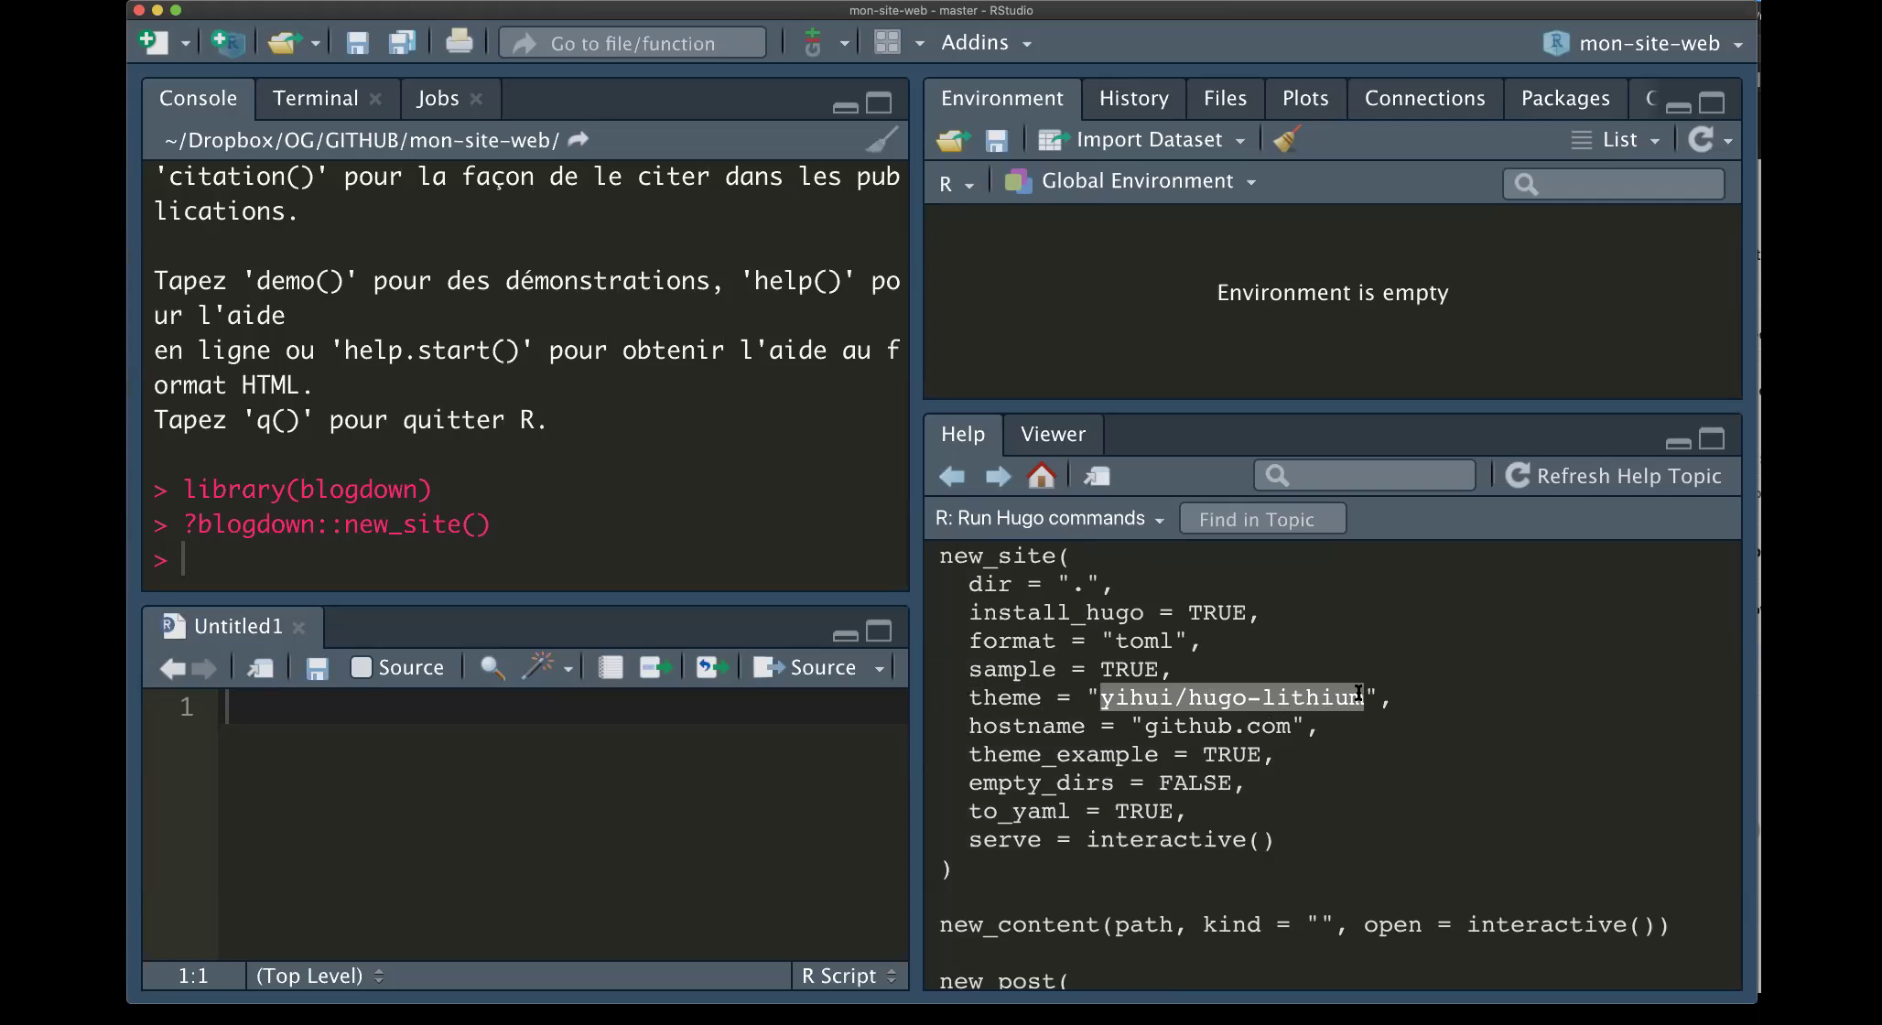
click(1072, 692)
scroll(1061, 682, up, 1)
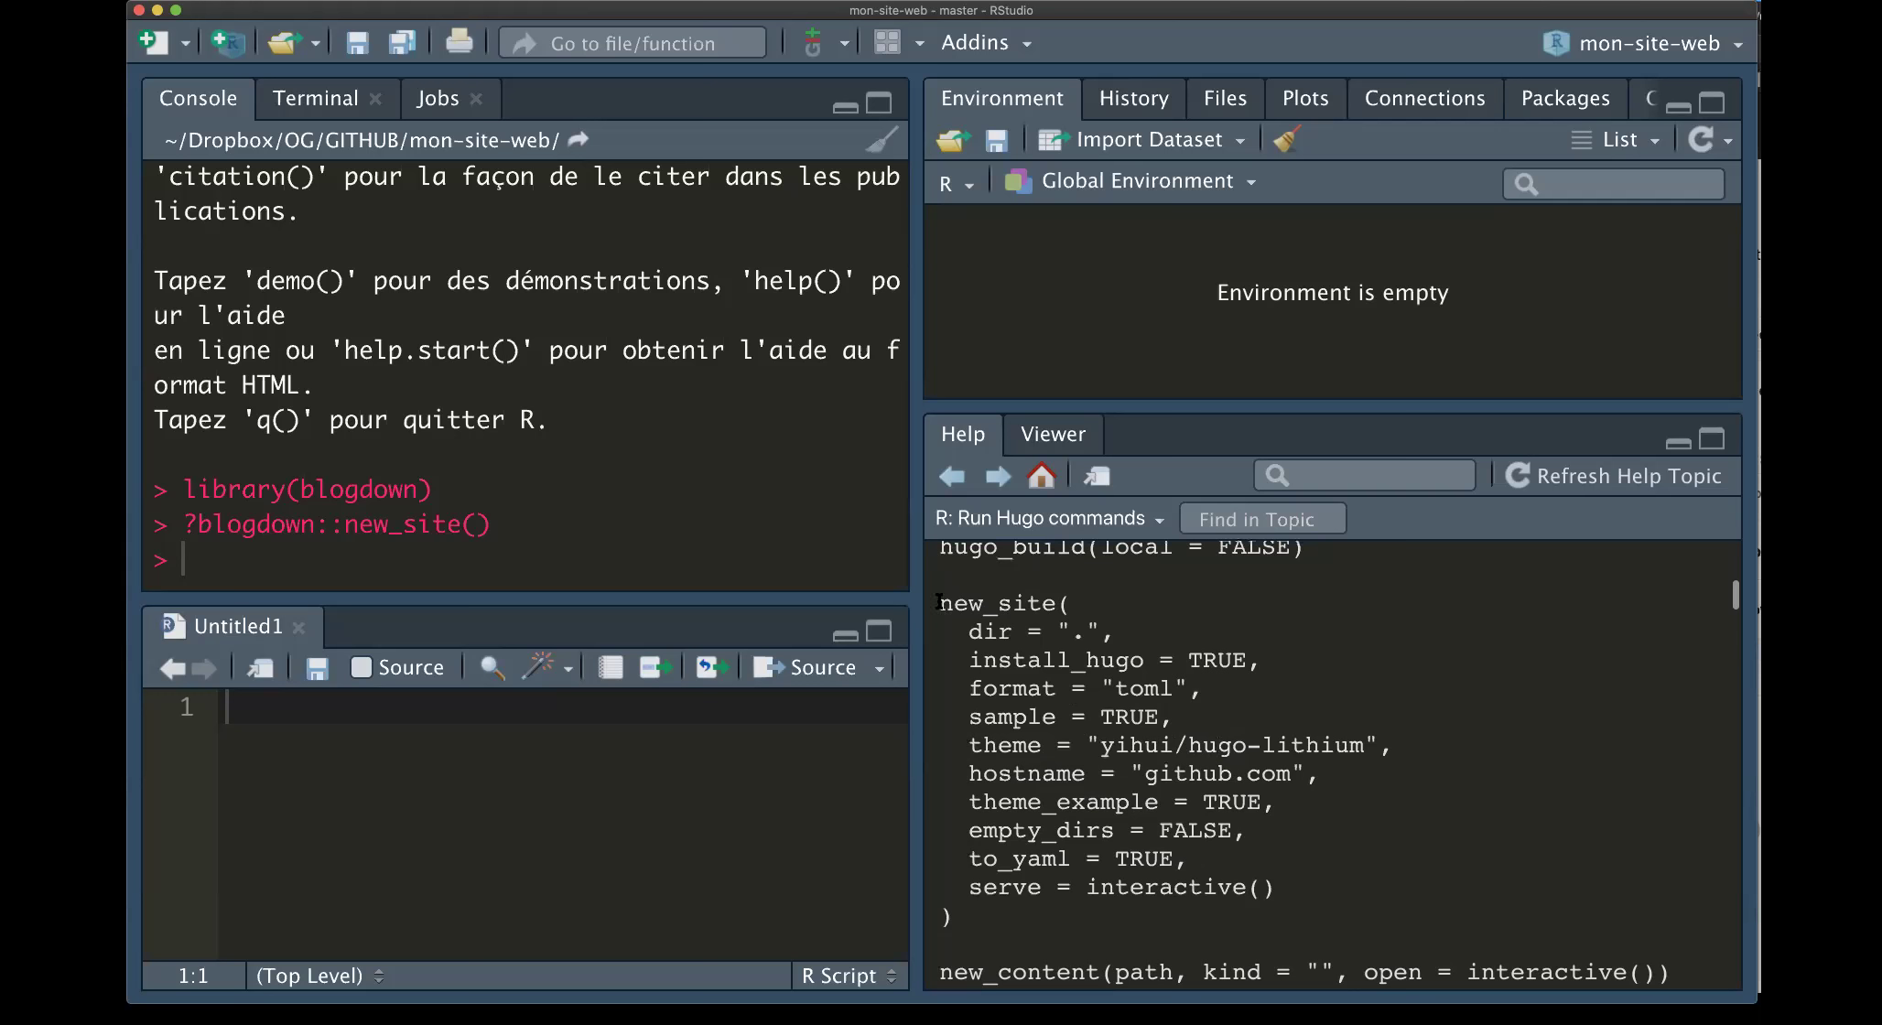
Open the Hugo themes site linked in the help page's references and reposition the browser window to show more of the gallery
scroll(943, 613, down, 15)
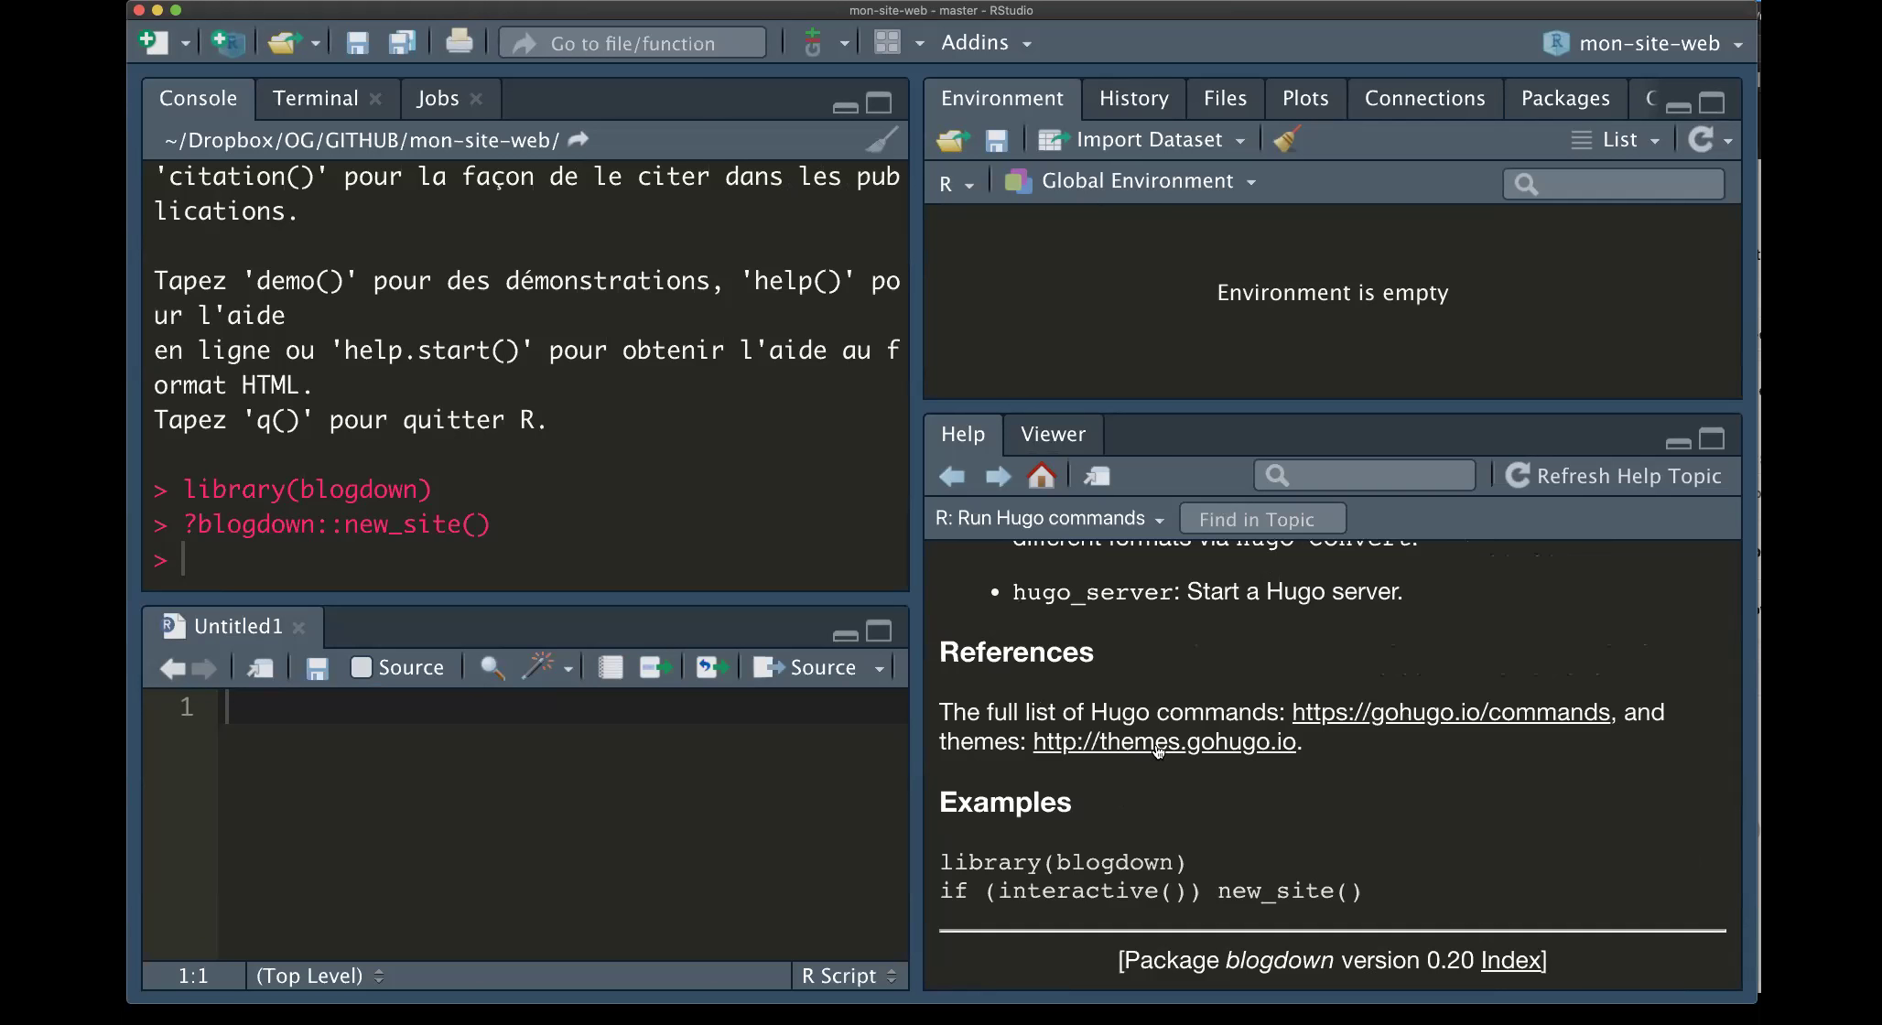
click(1158, 745)
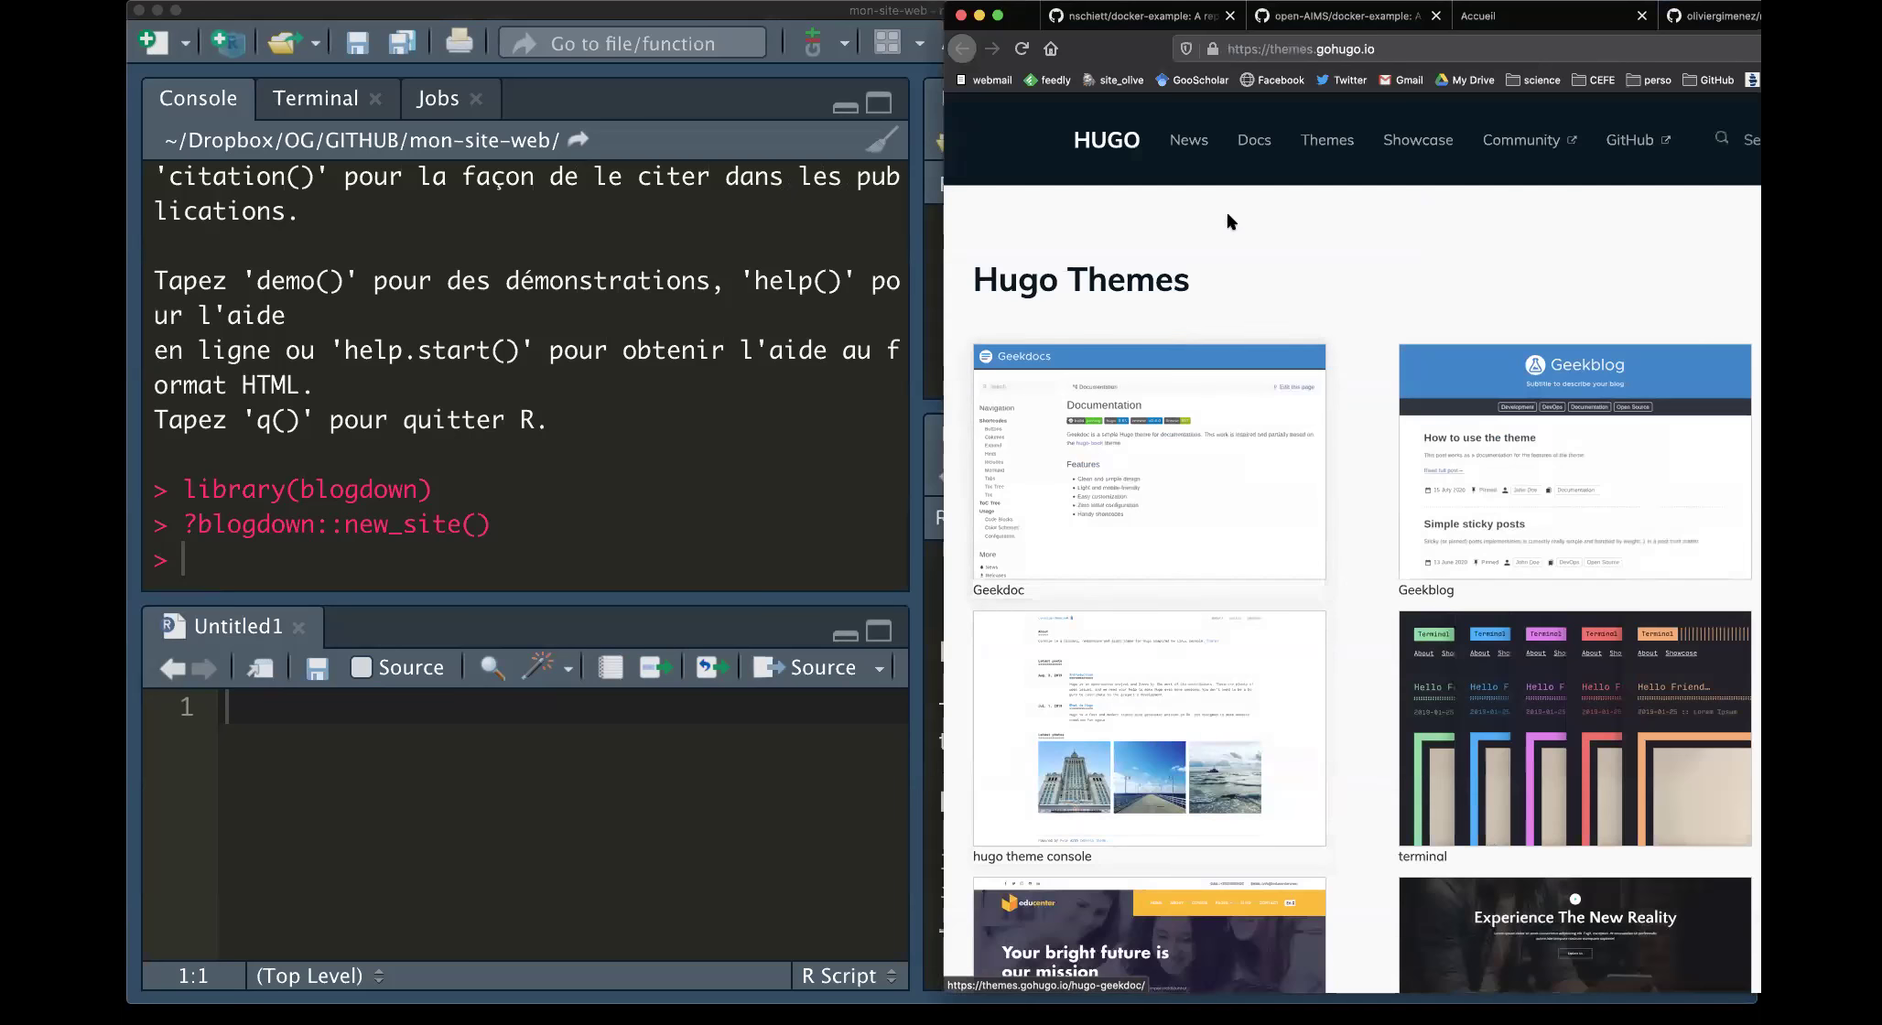
scroll(1436, 376, down, 10)
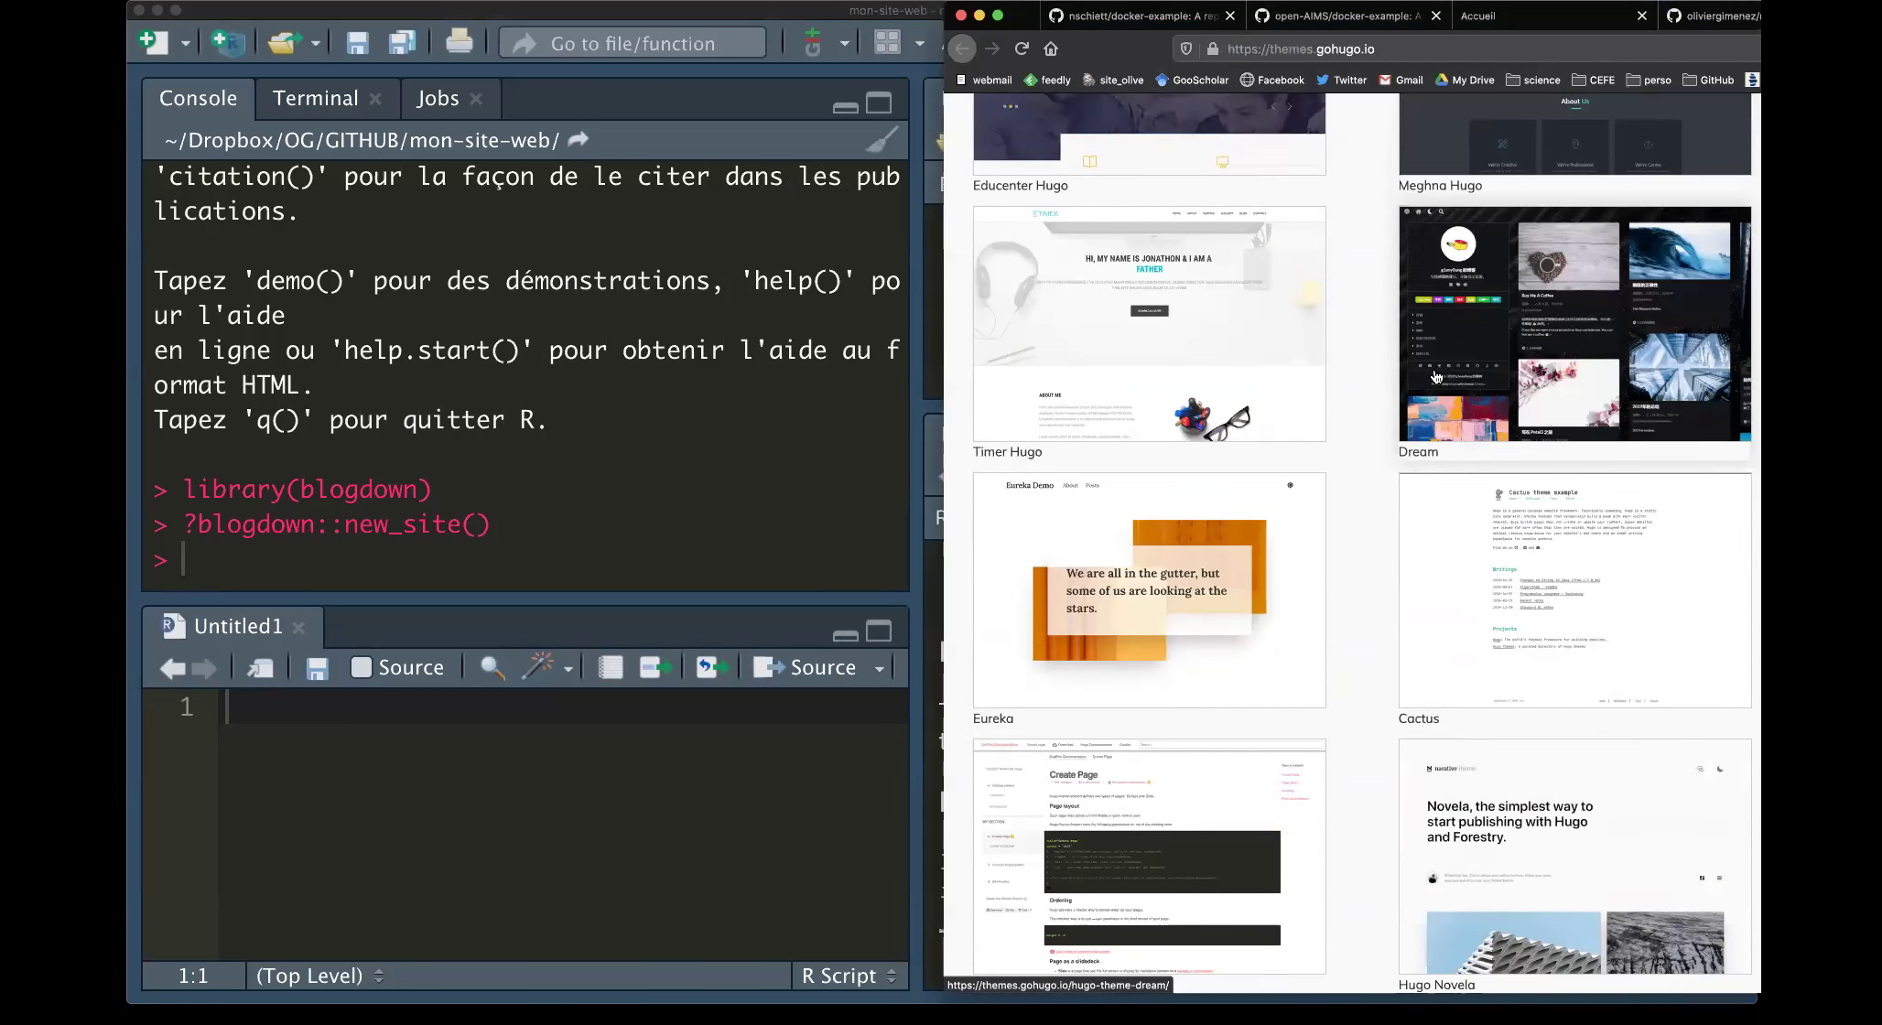
scroll(1435, 378, down, 3)
drag(1013, 21, 432, 20)
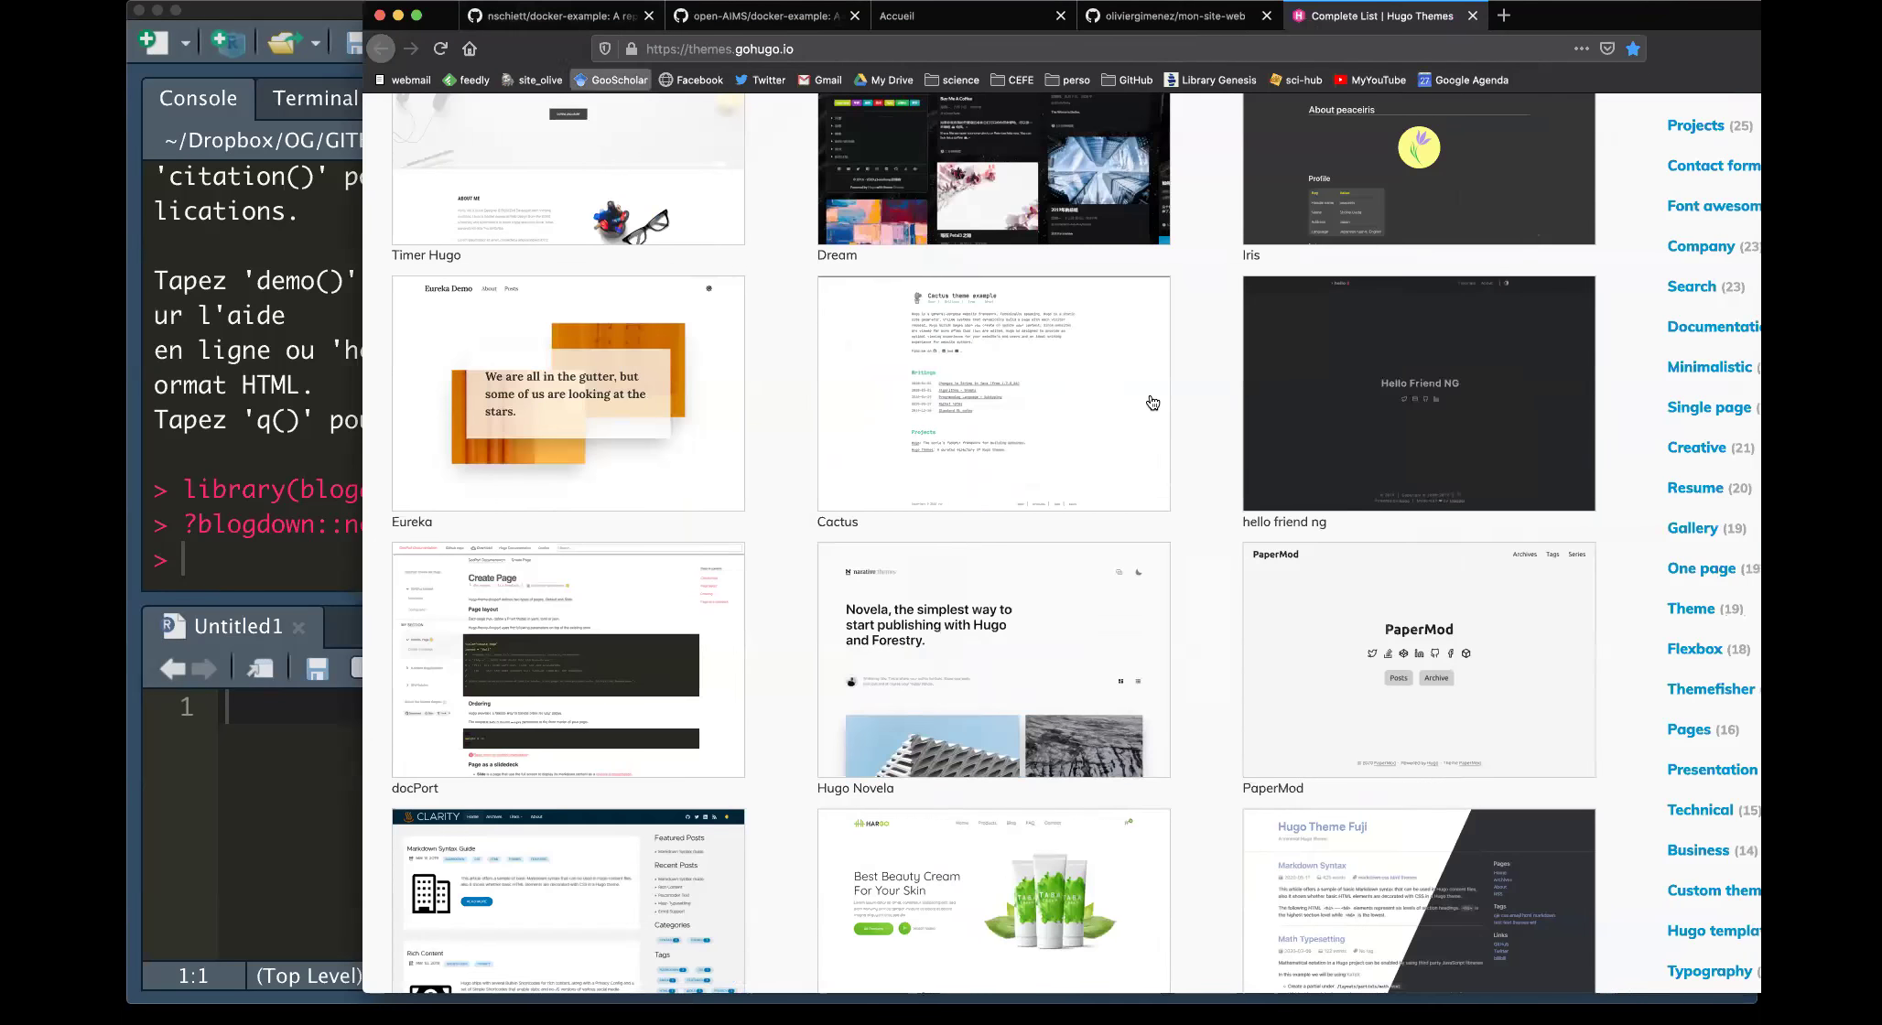
Browse the Hugo theme gallery to compare the available themes and locate the Academic theme
scroll(1215, 509, down, 10)
scroll(1215, 509, down, 6)
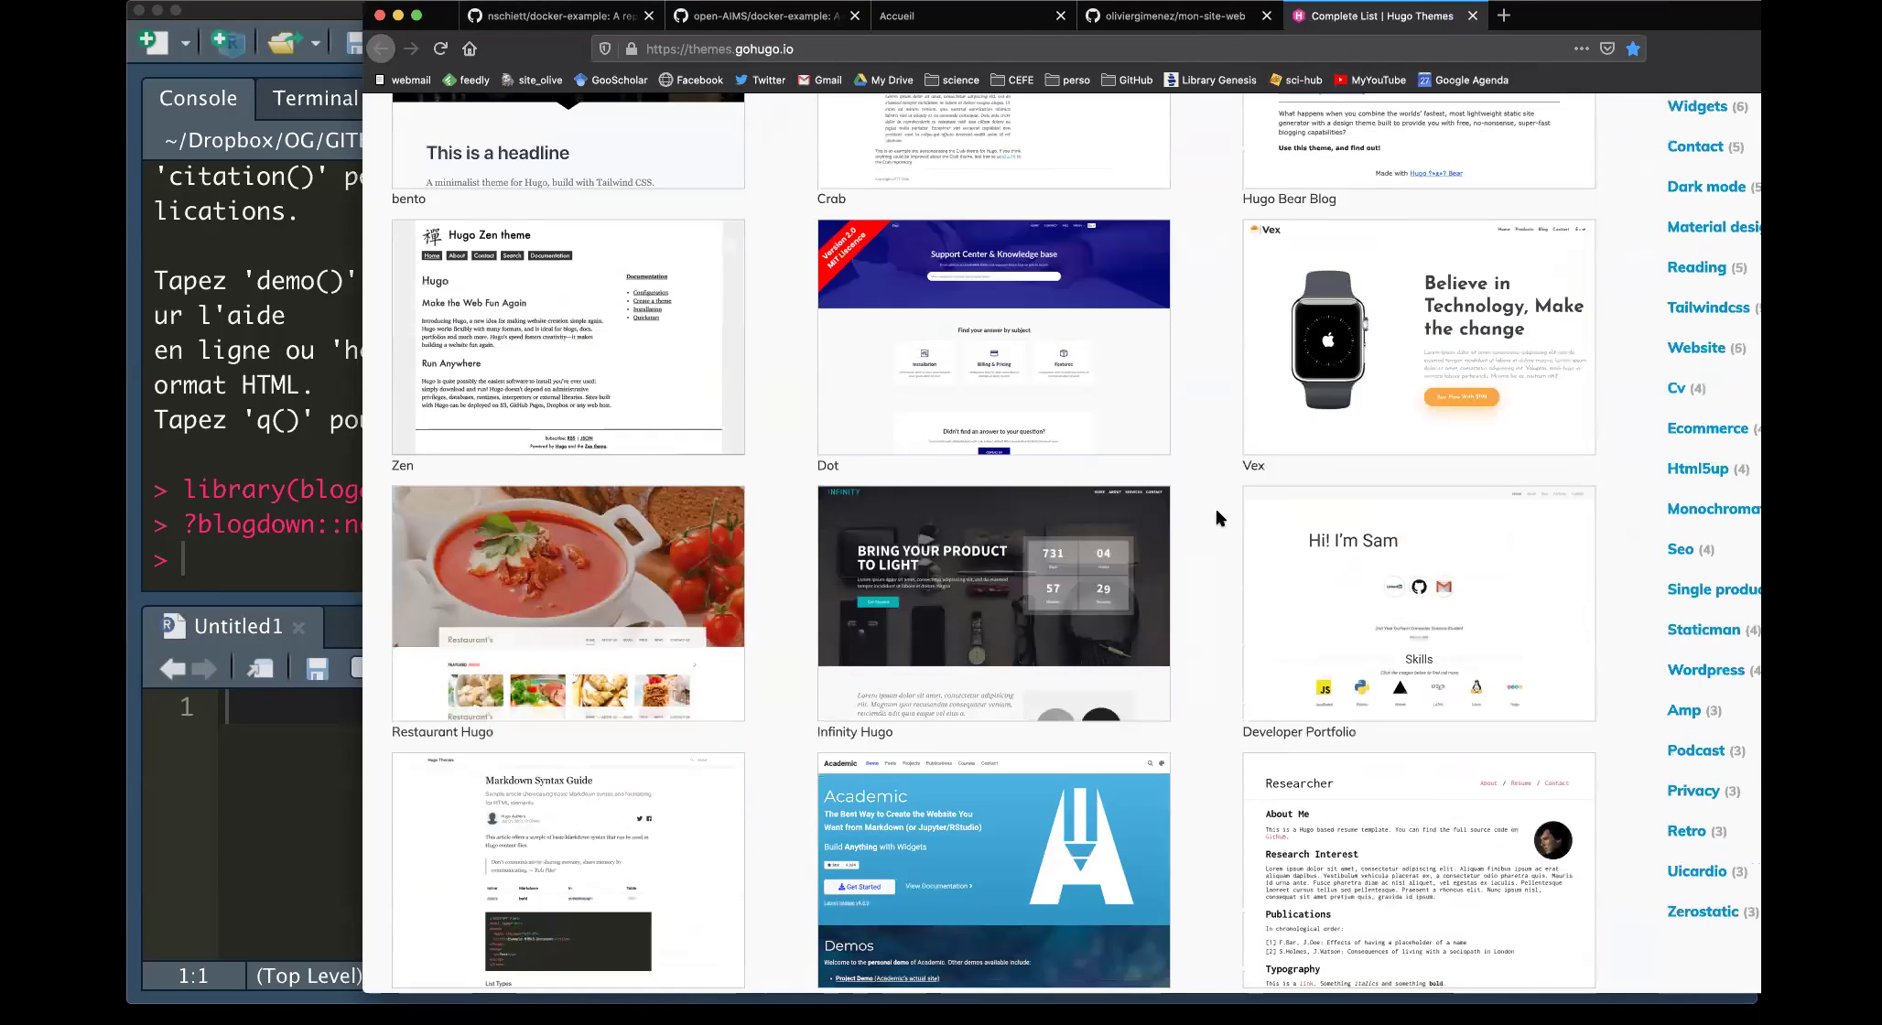
scroll(1215, 508, up, 15)
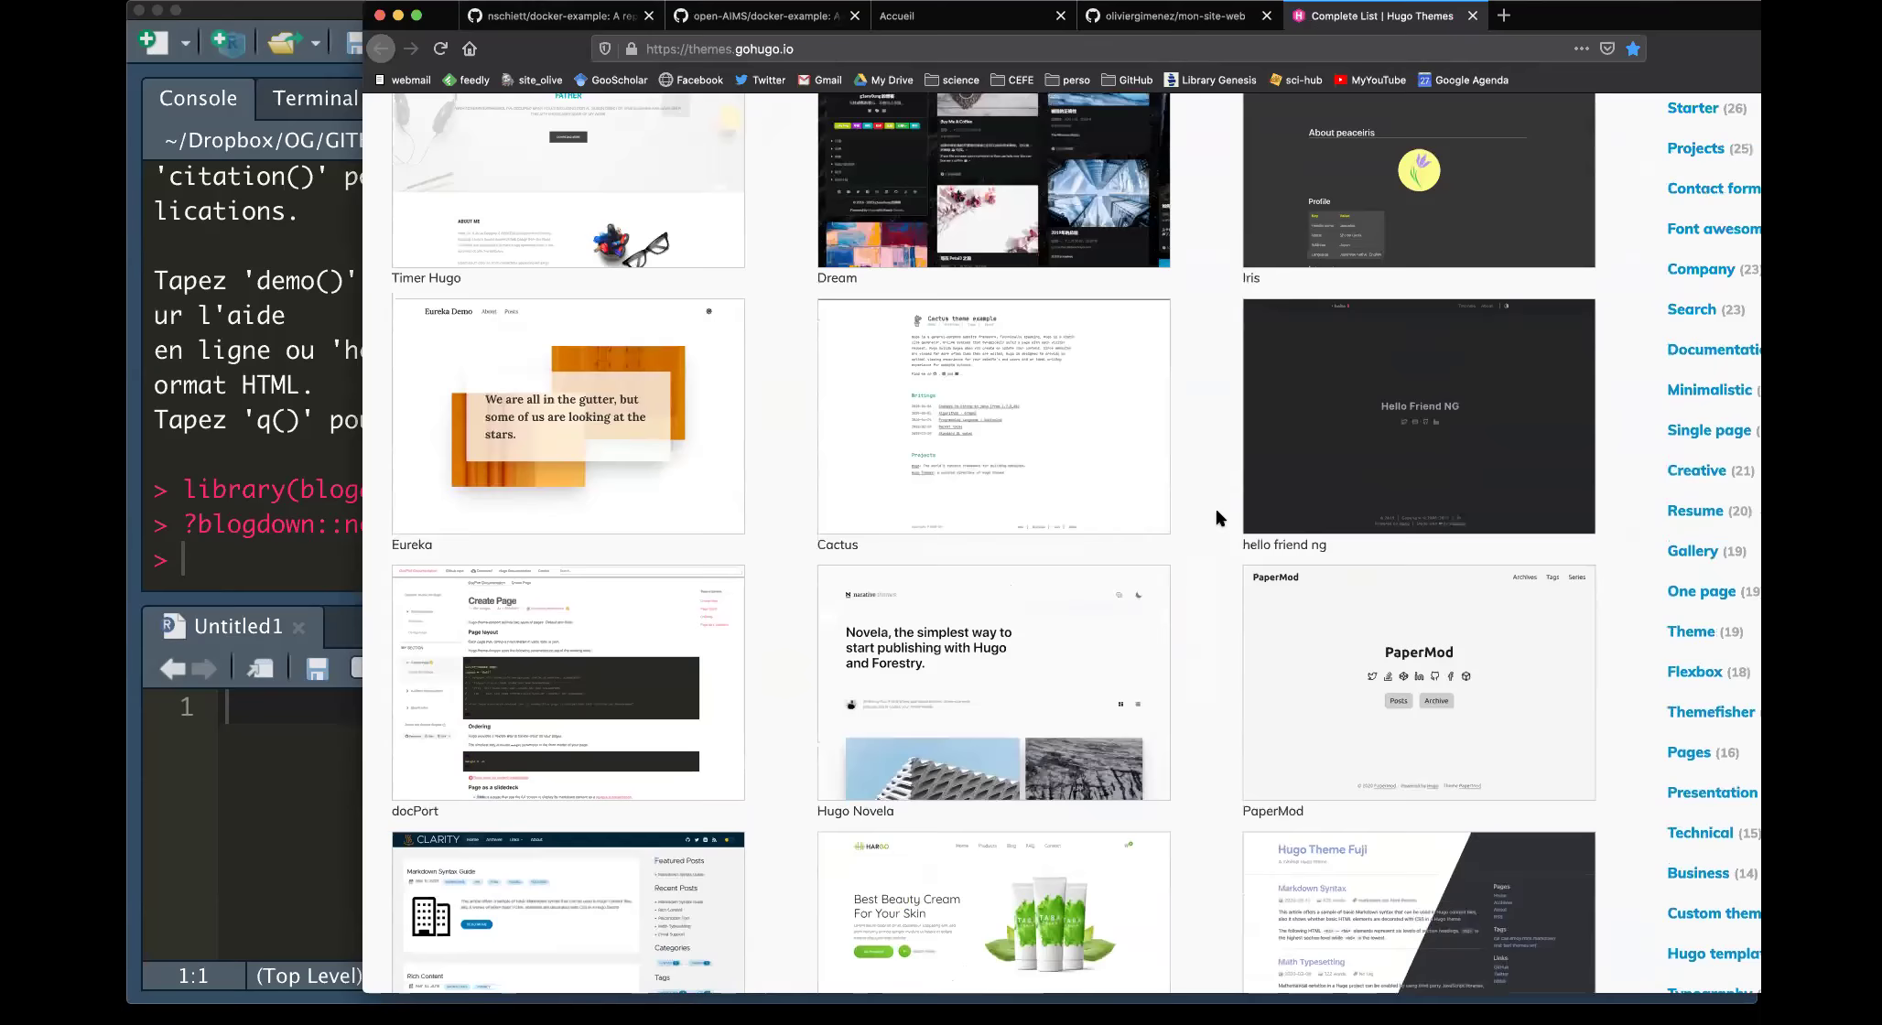
scroll(1215, 509, up, 10)
scroll(1216, 509, down, 3)
scroll(1216, 509, up, 1)
scroll(1215, 509, up, 2)
scroll(1215, 509, down, 10)
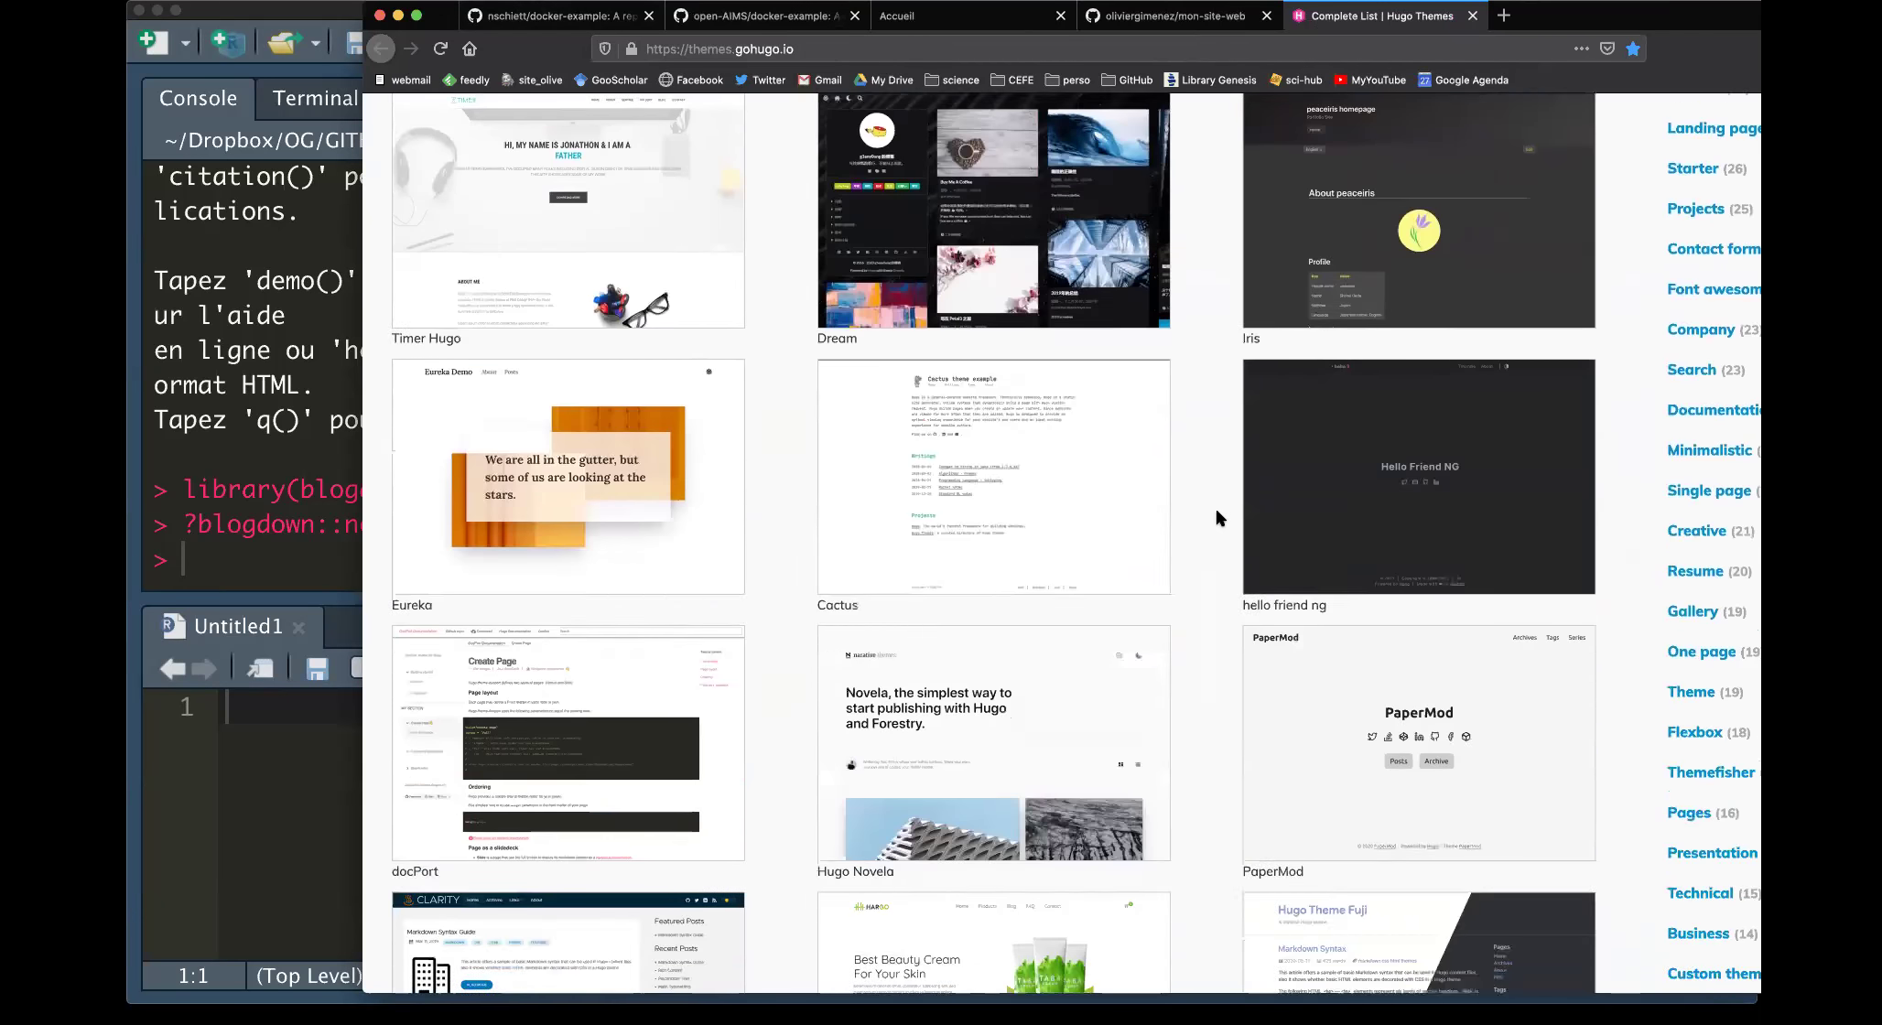
scroll(1215, 509, down, 15)
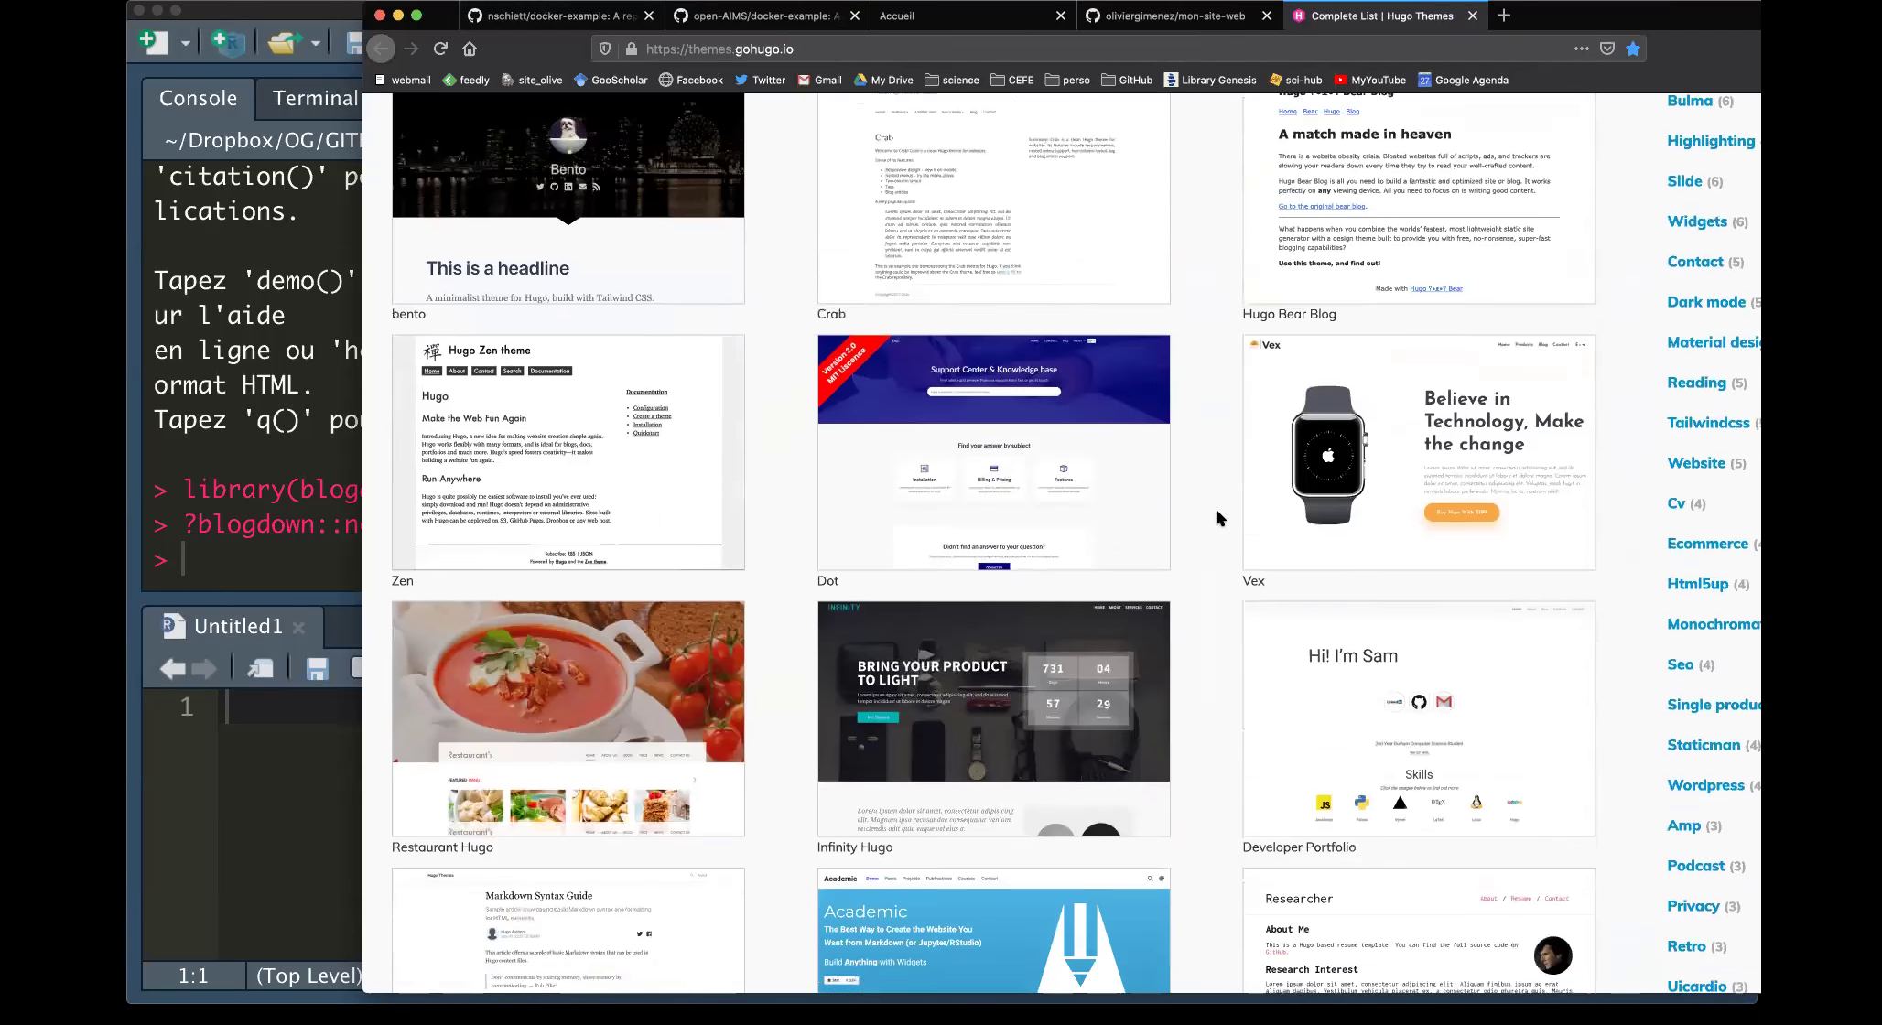
scroll(1216, 509, down, 9)
scroll(1216, 509, up, 3)
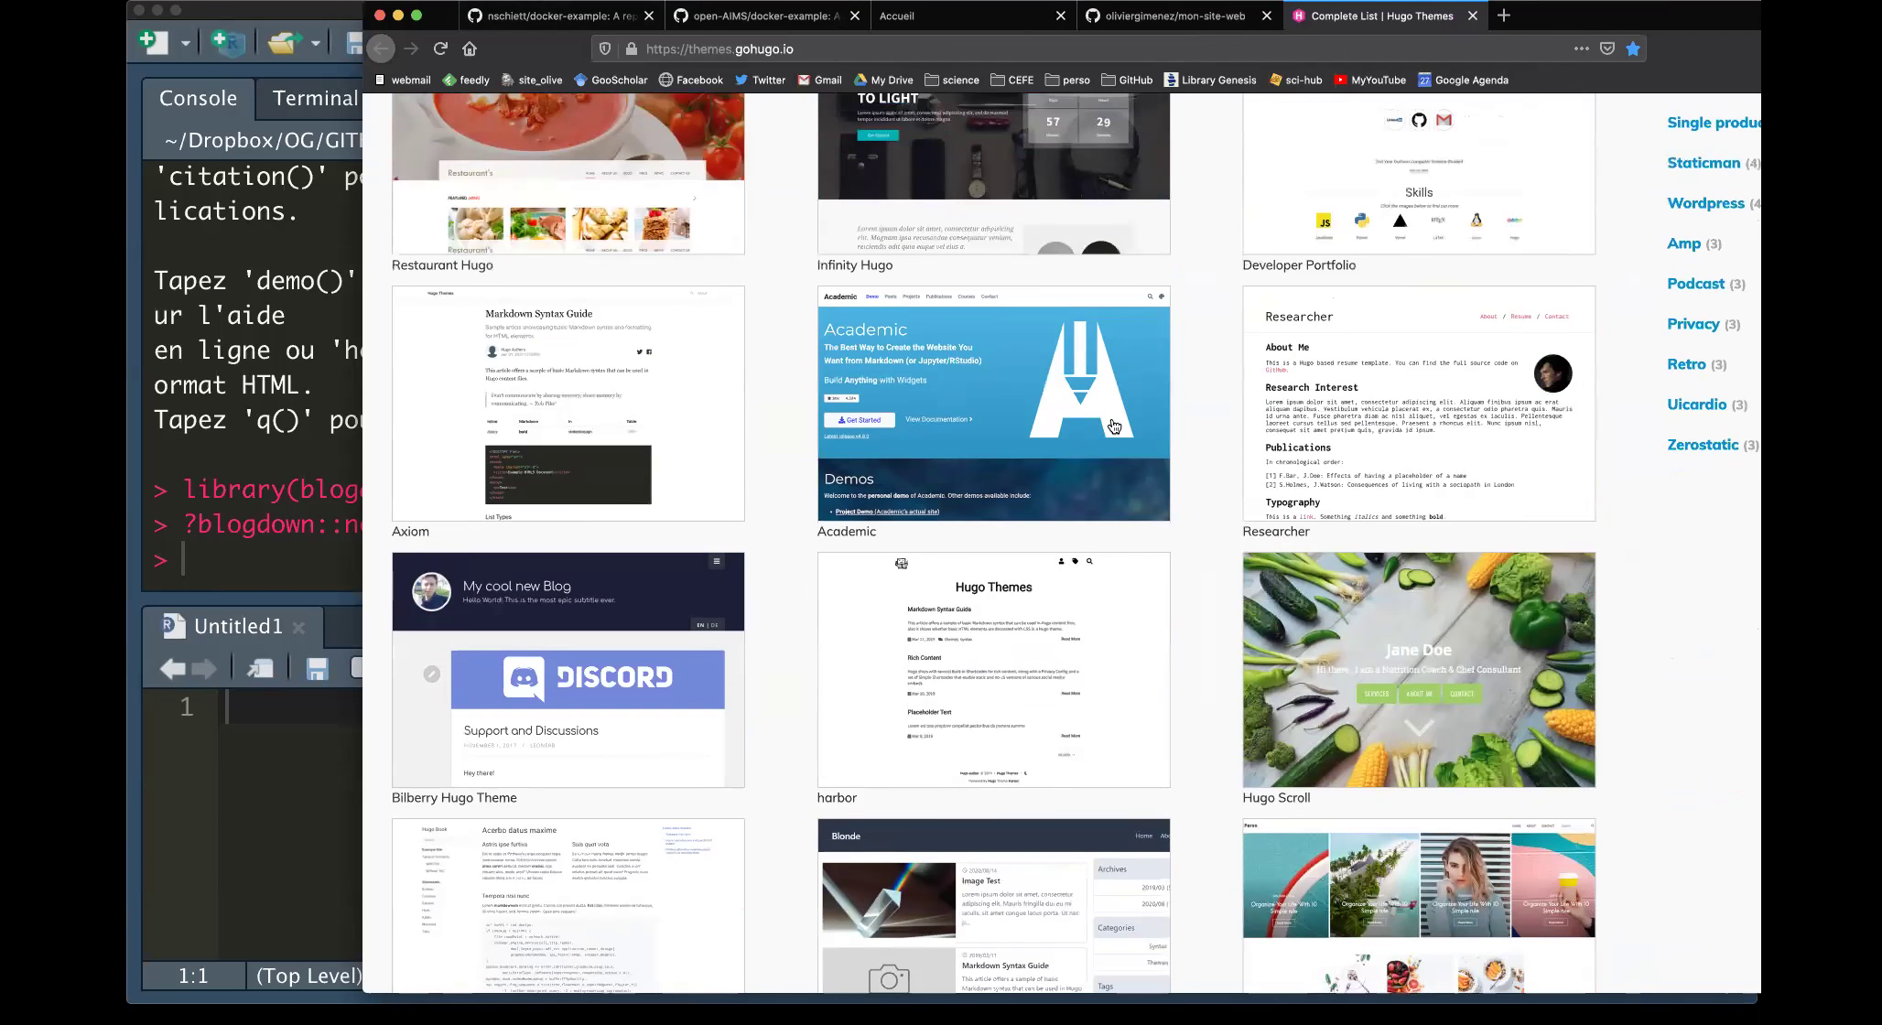
Open the Academic theme's download page on GitHub and copy wowchemy/starter-academic from its address
click(946, 339)
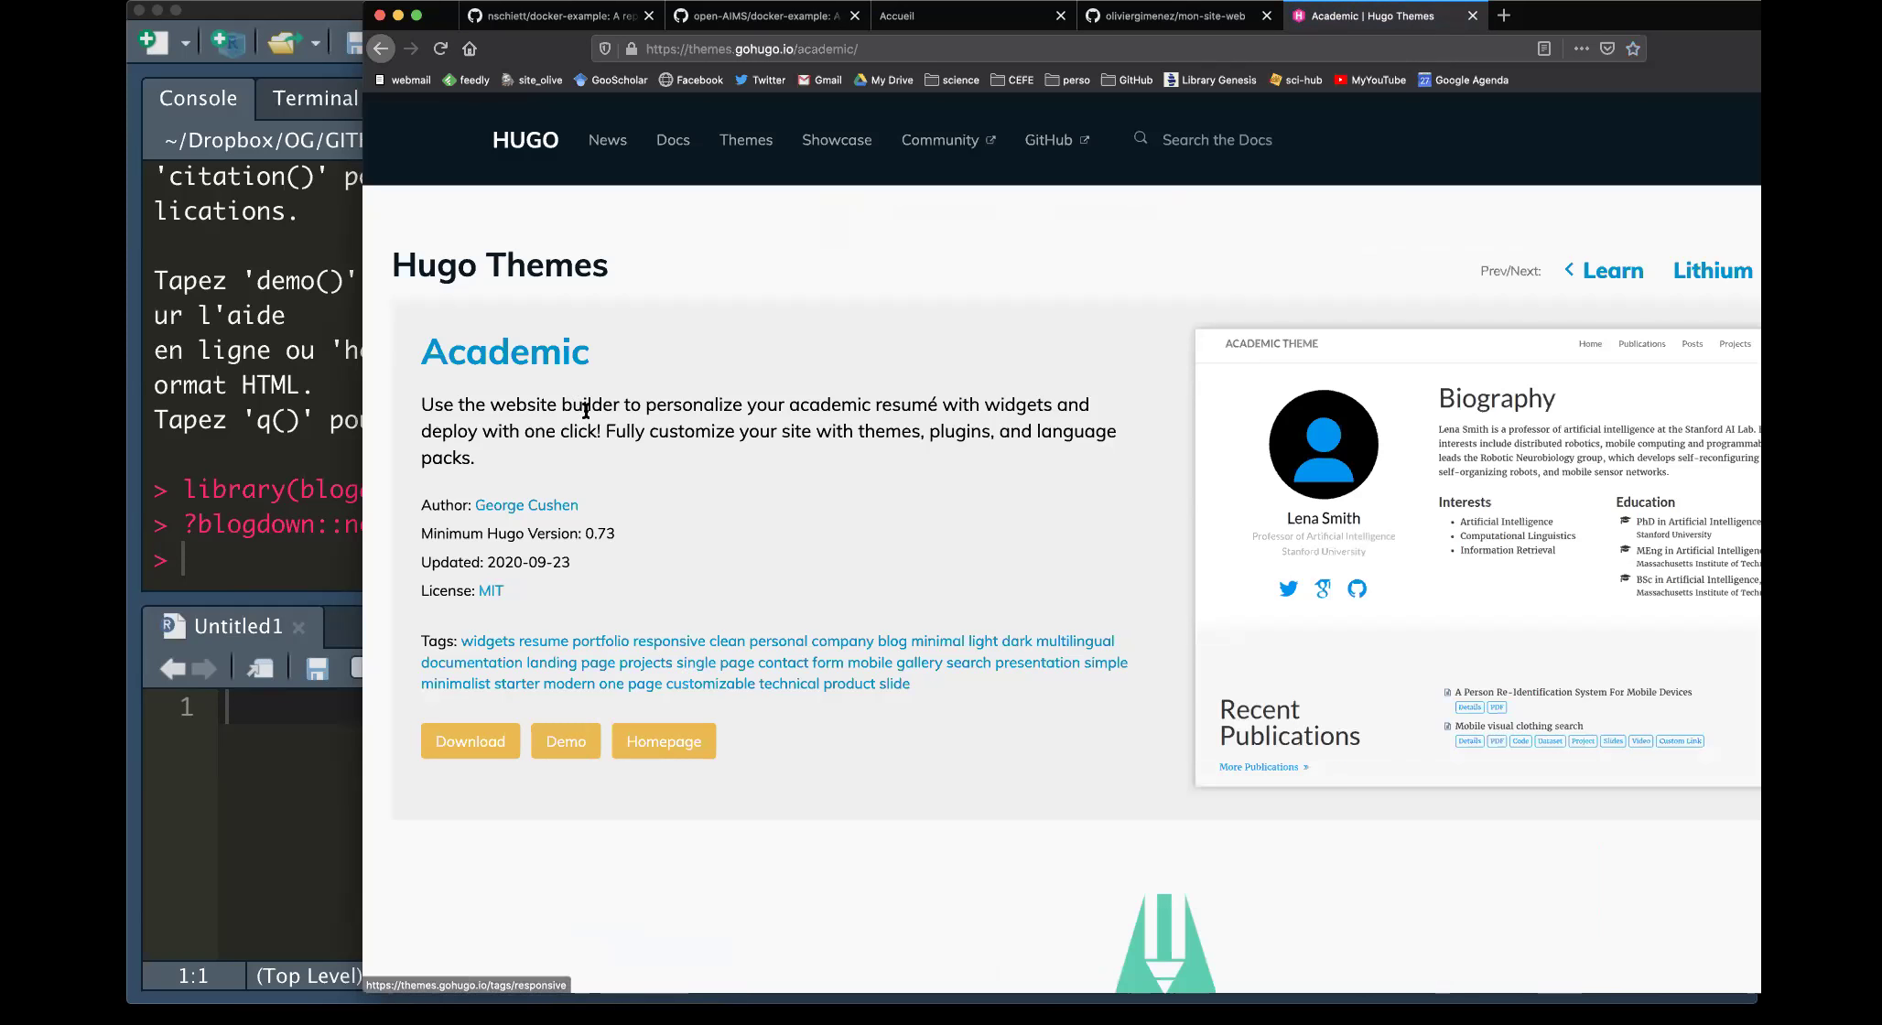
click(455, 744)
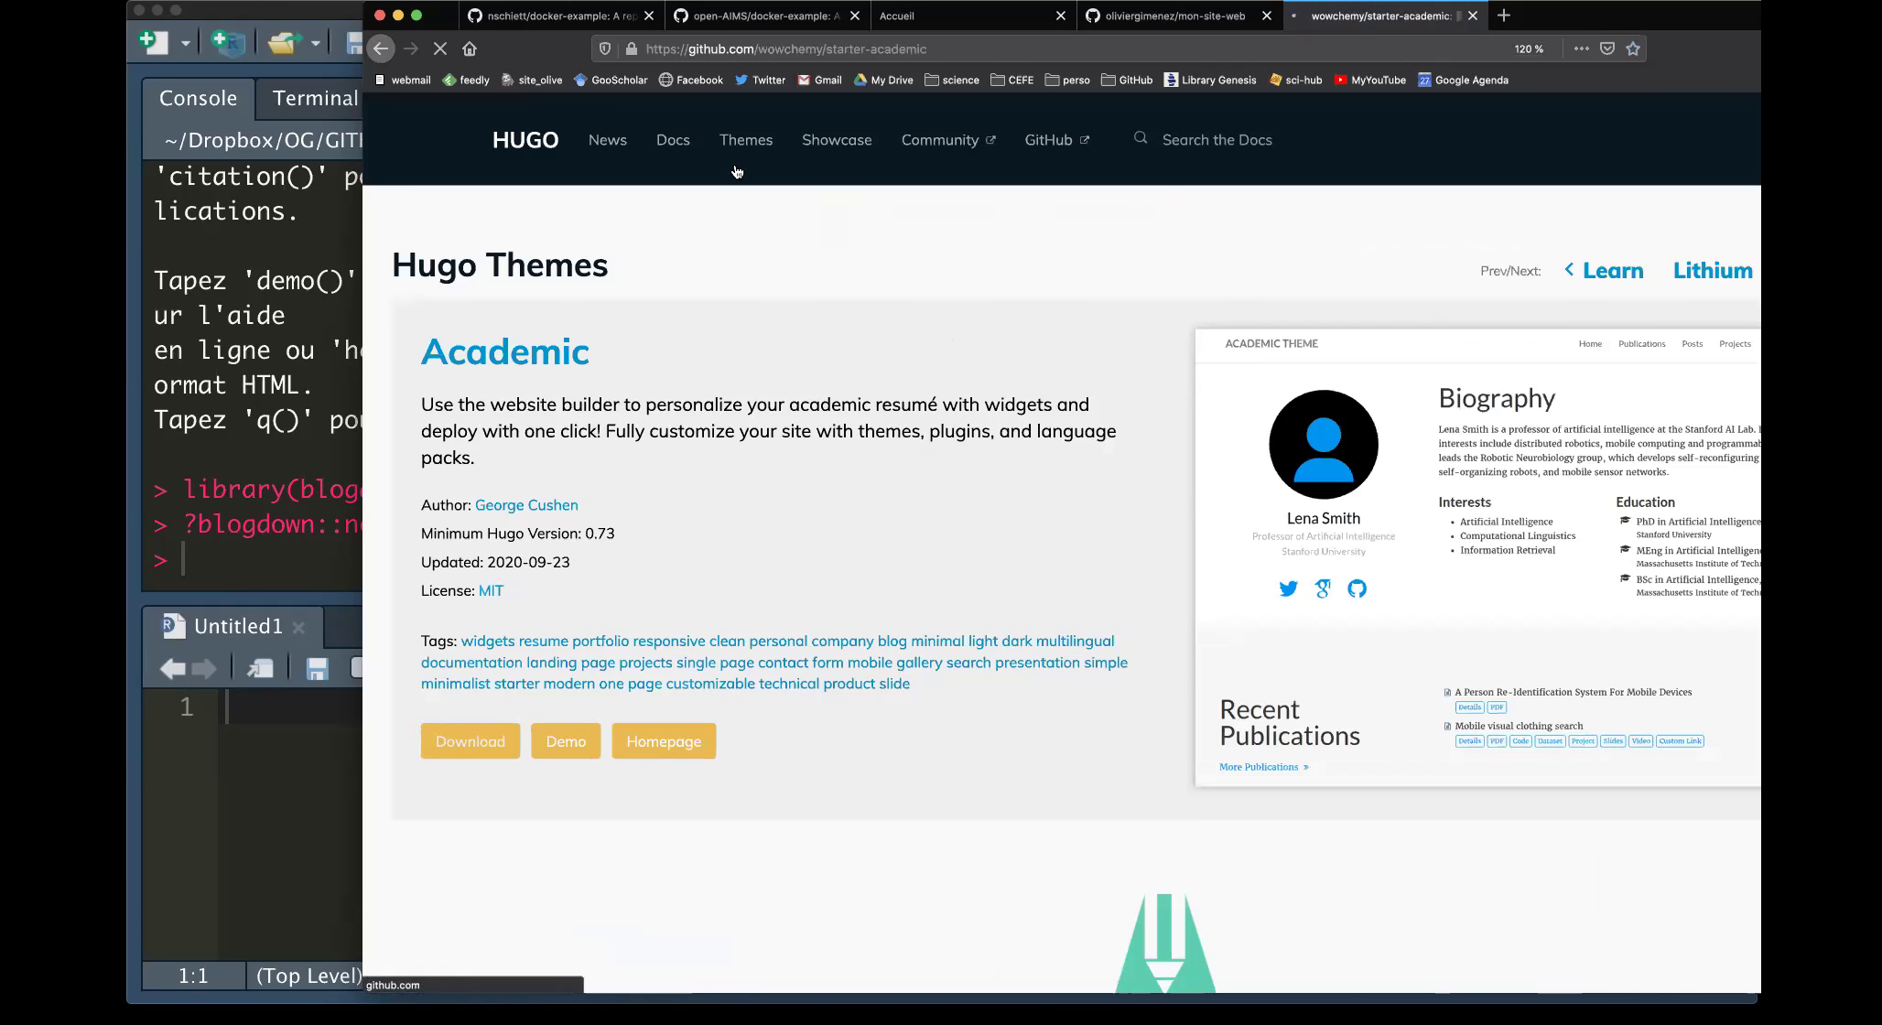
click(800, 41)
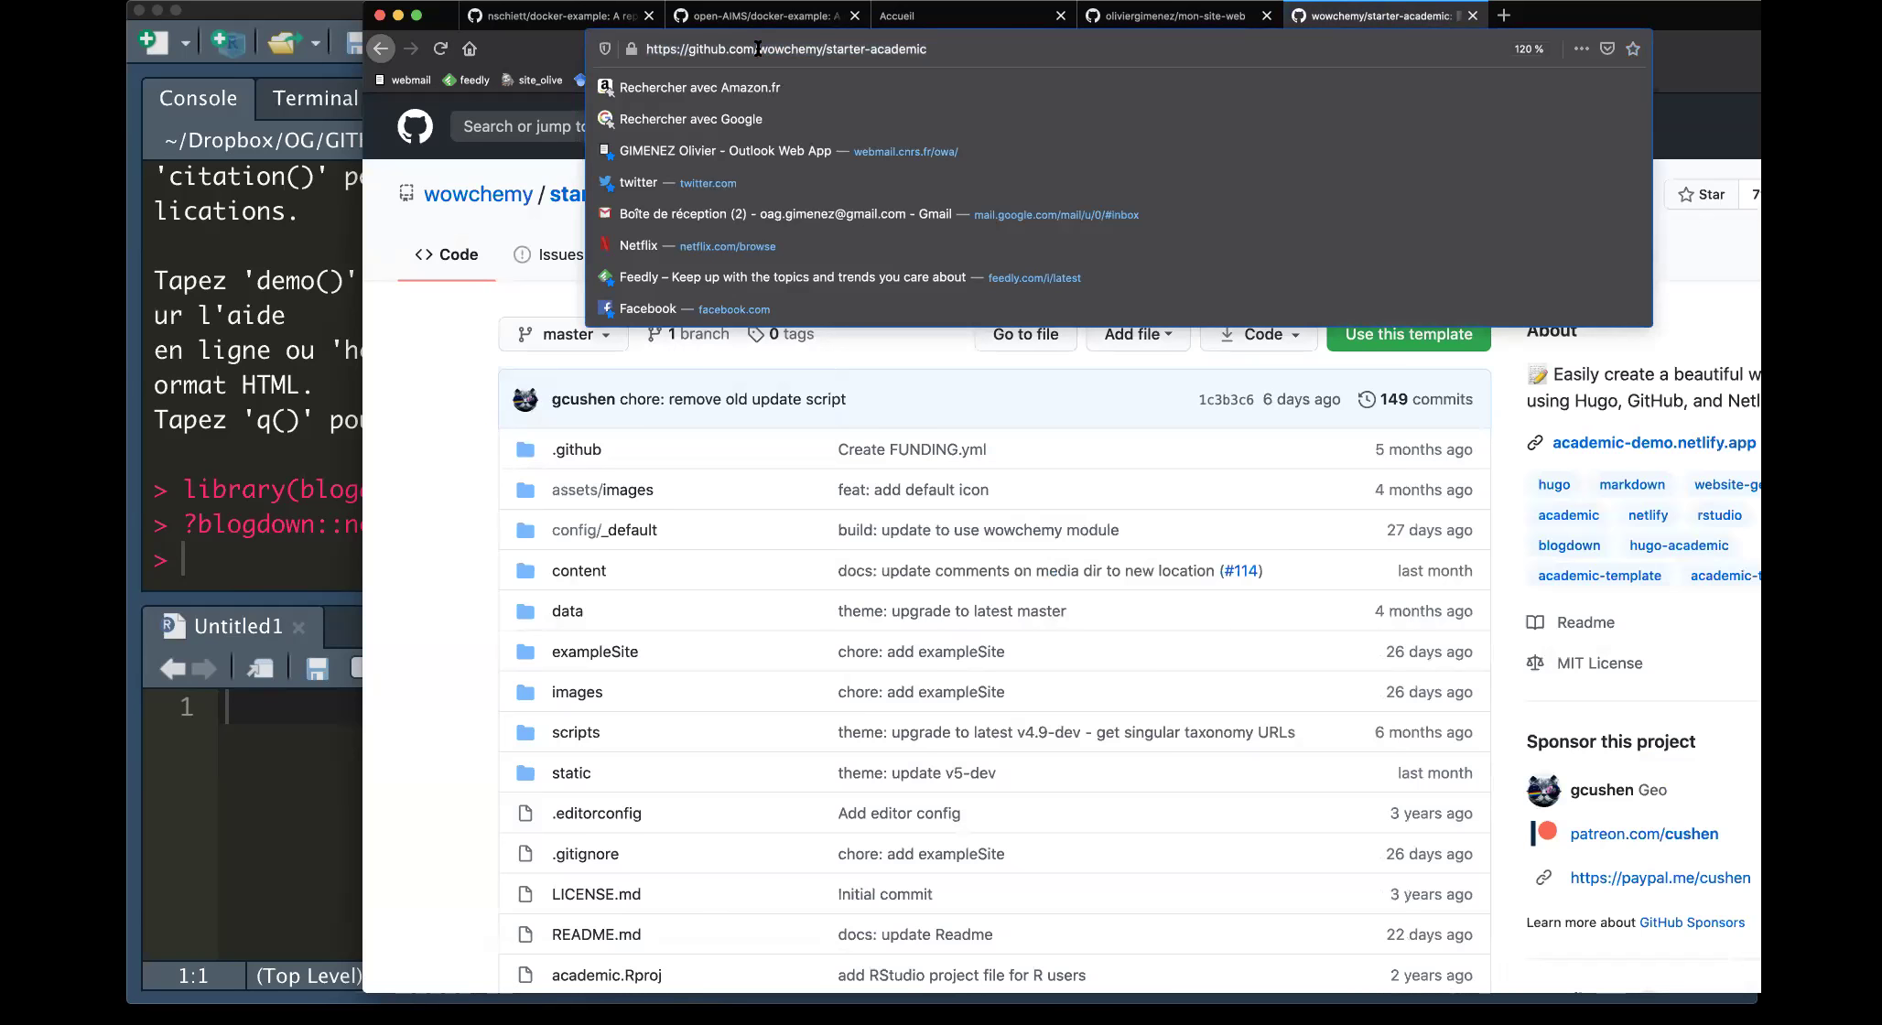
drag(757, 52, 954, 43)
key(super+c)
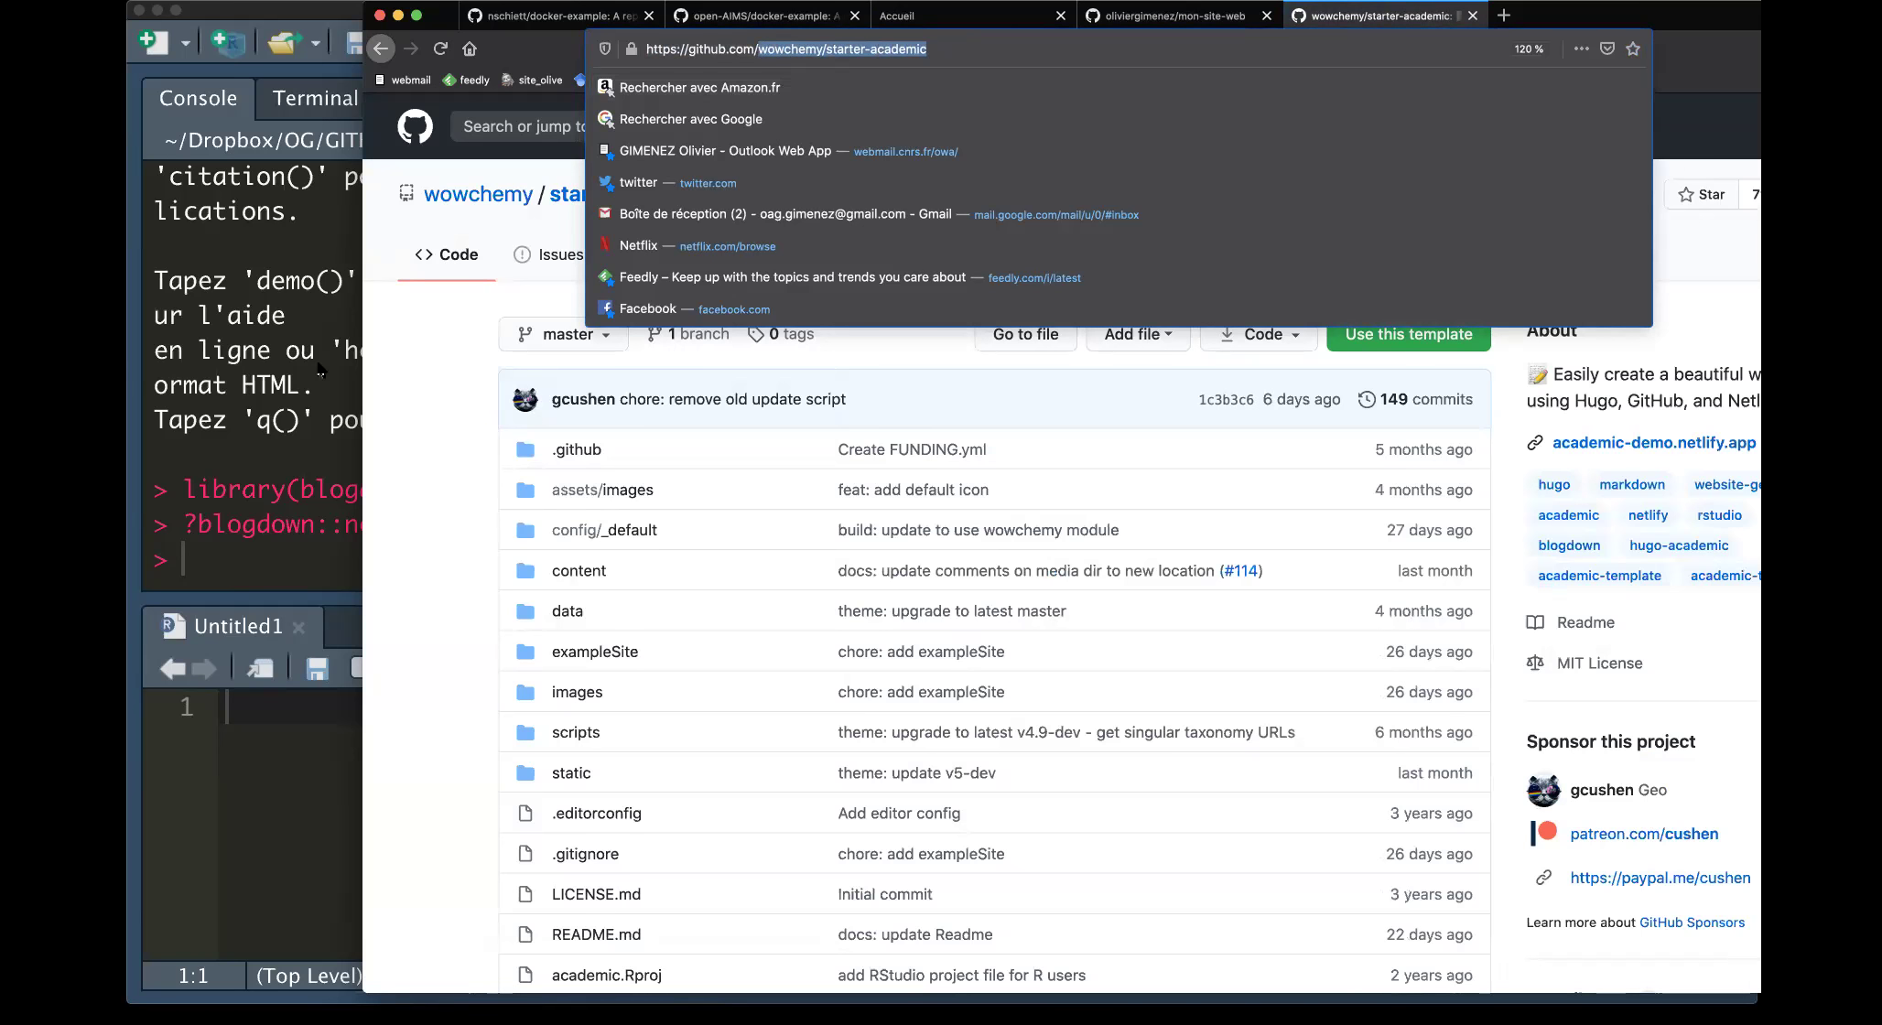
Return to RStudio and highlight the default theme value yihui/hugo-lithium in the new_site usage of the help page
click(296, 385)
scroll(1014, 705, up, 20)
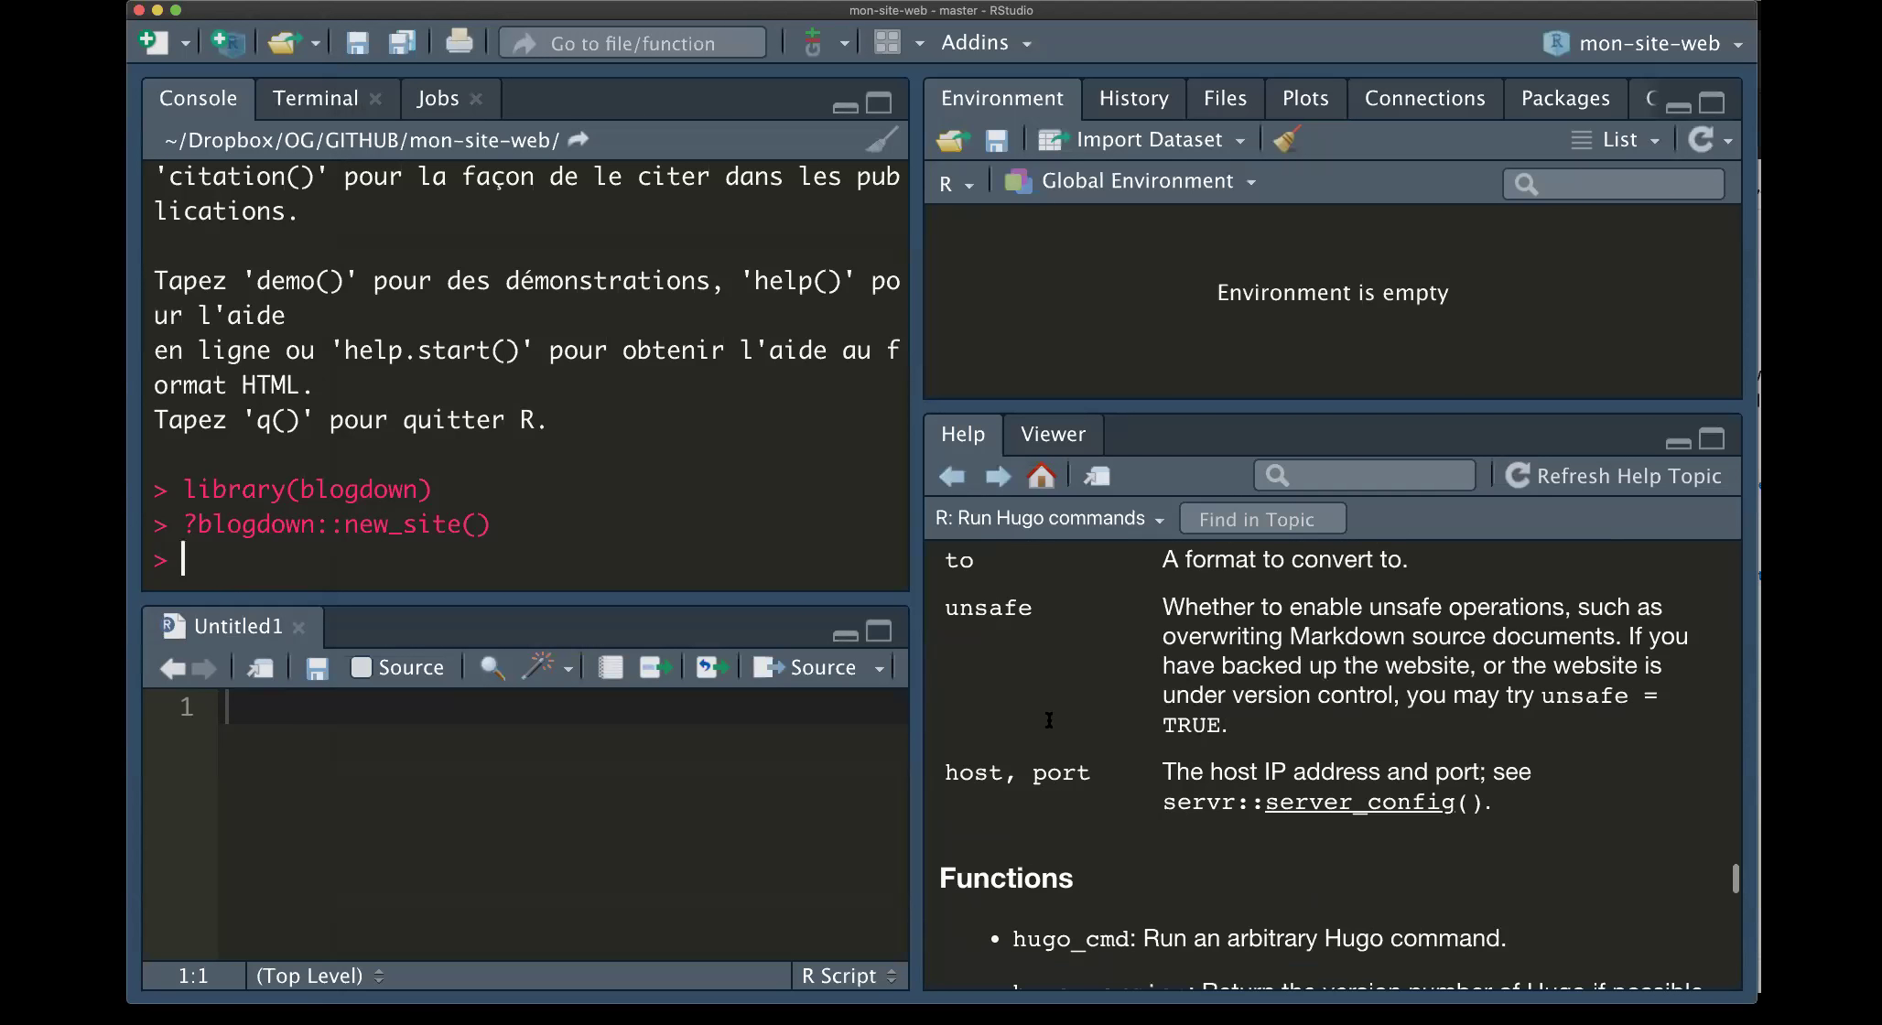
scroll(1049, 720, down, 10)
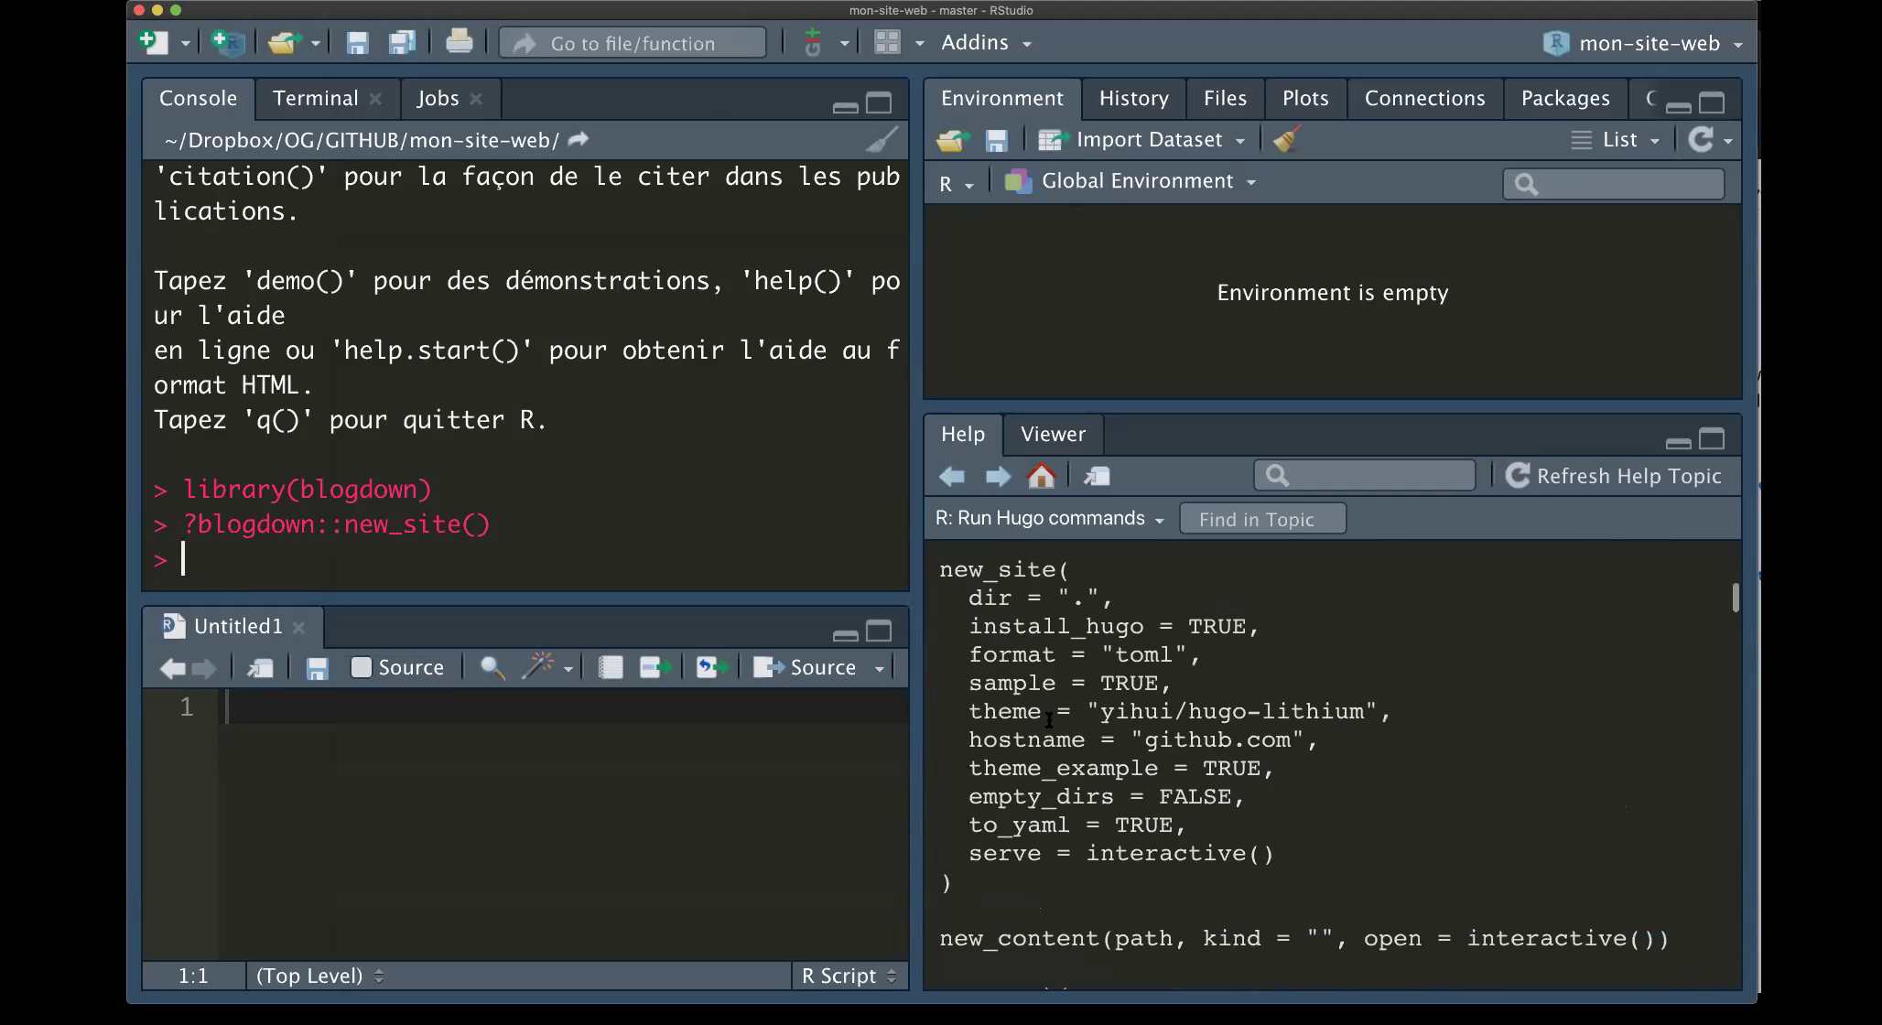
drag(1102, 713, 1362, 715)
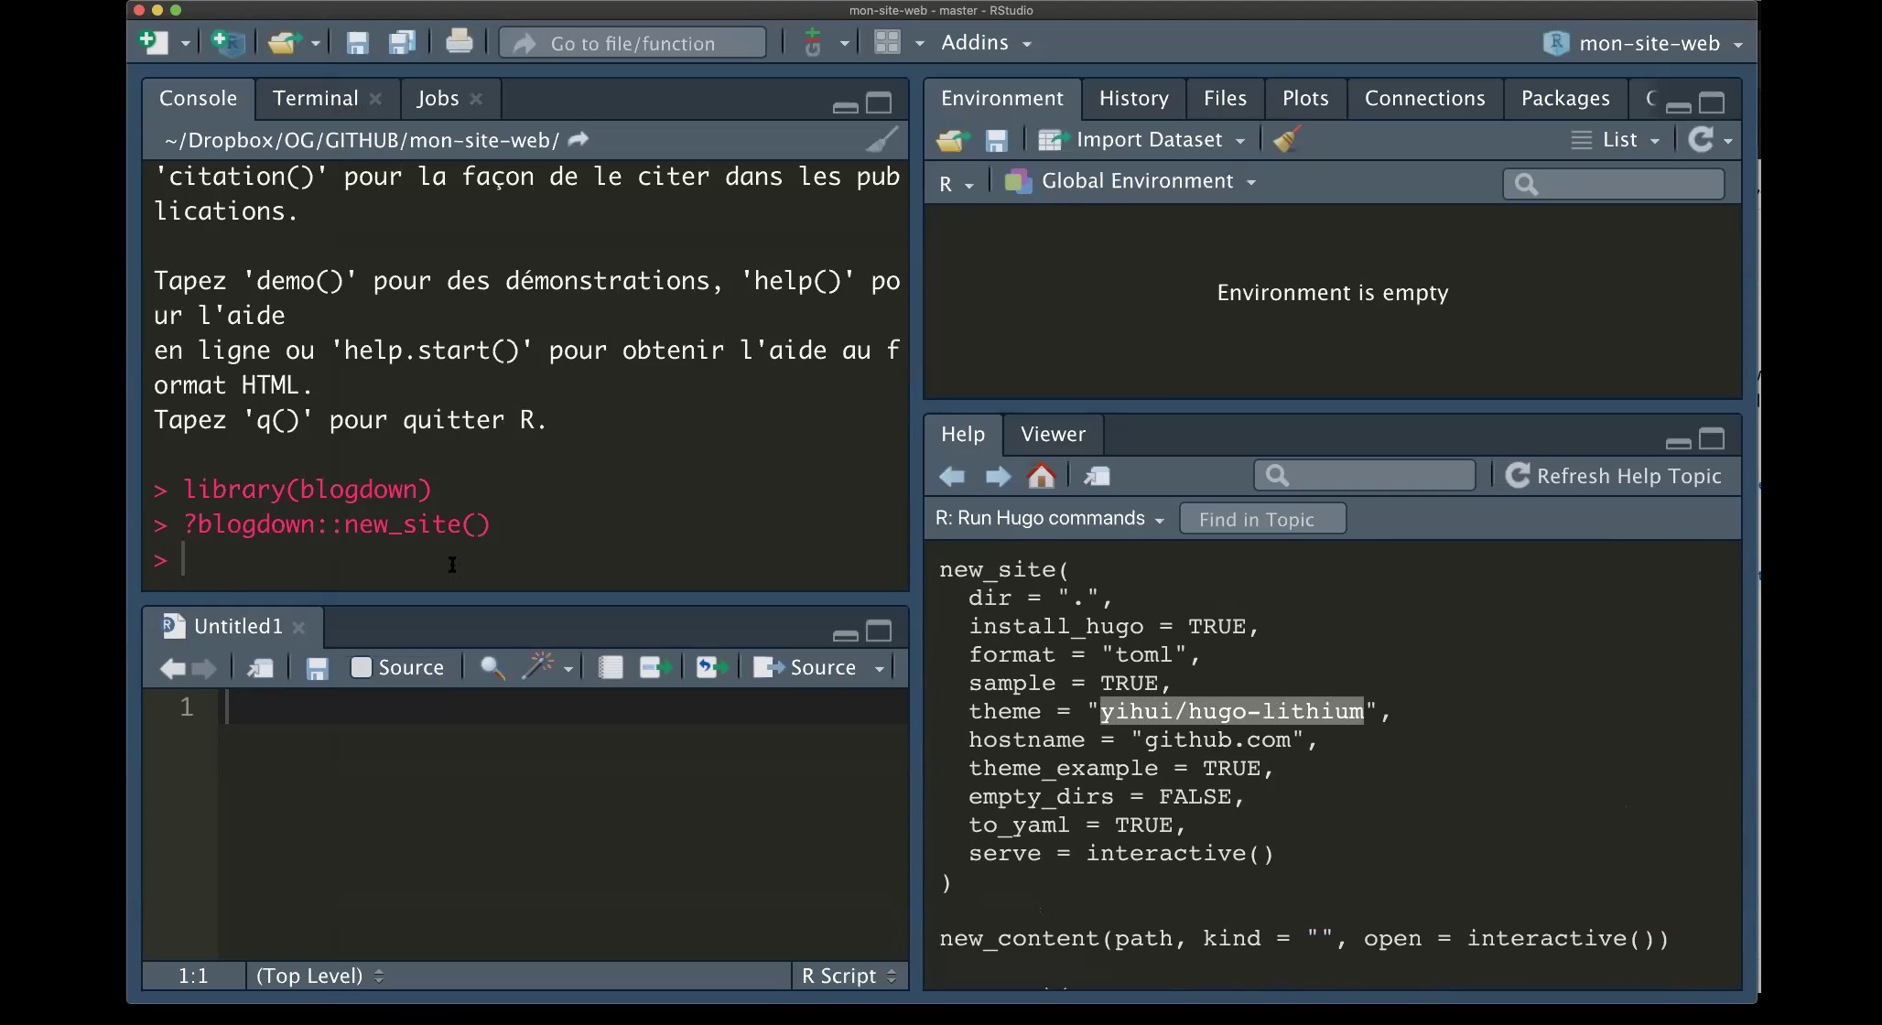
key(super+v)
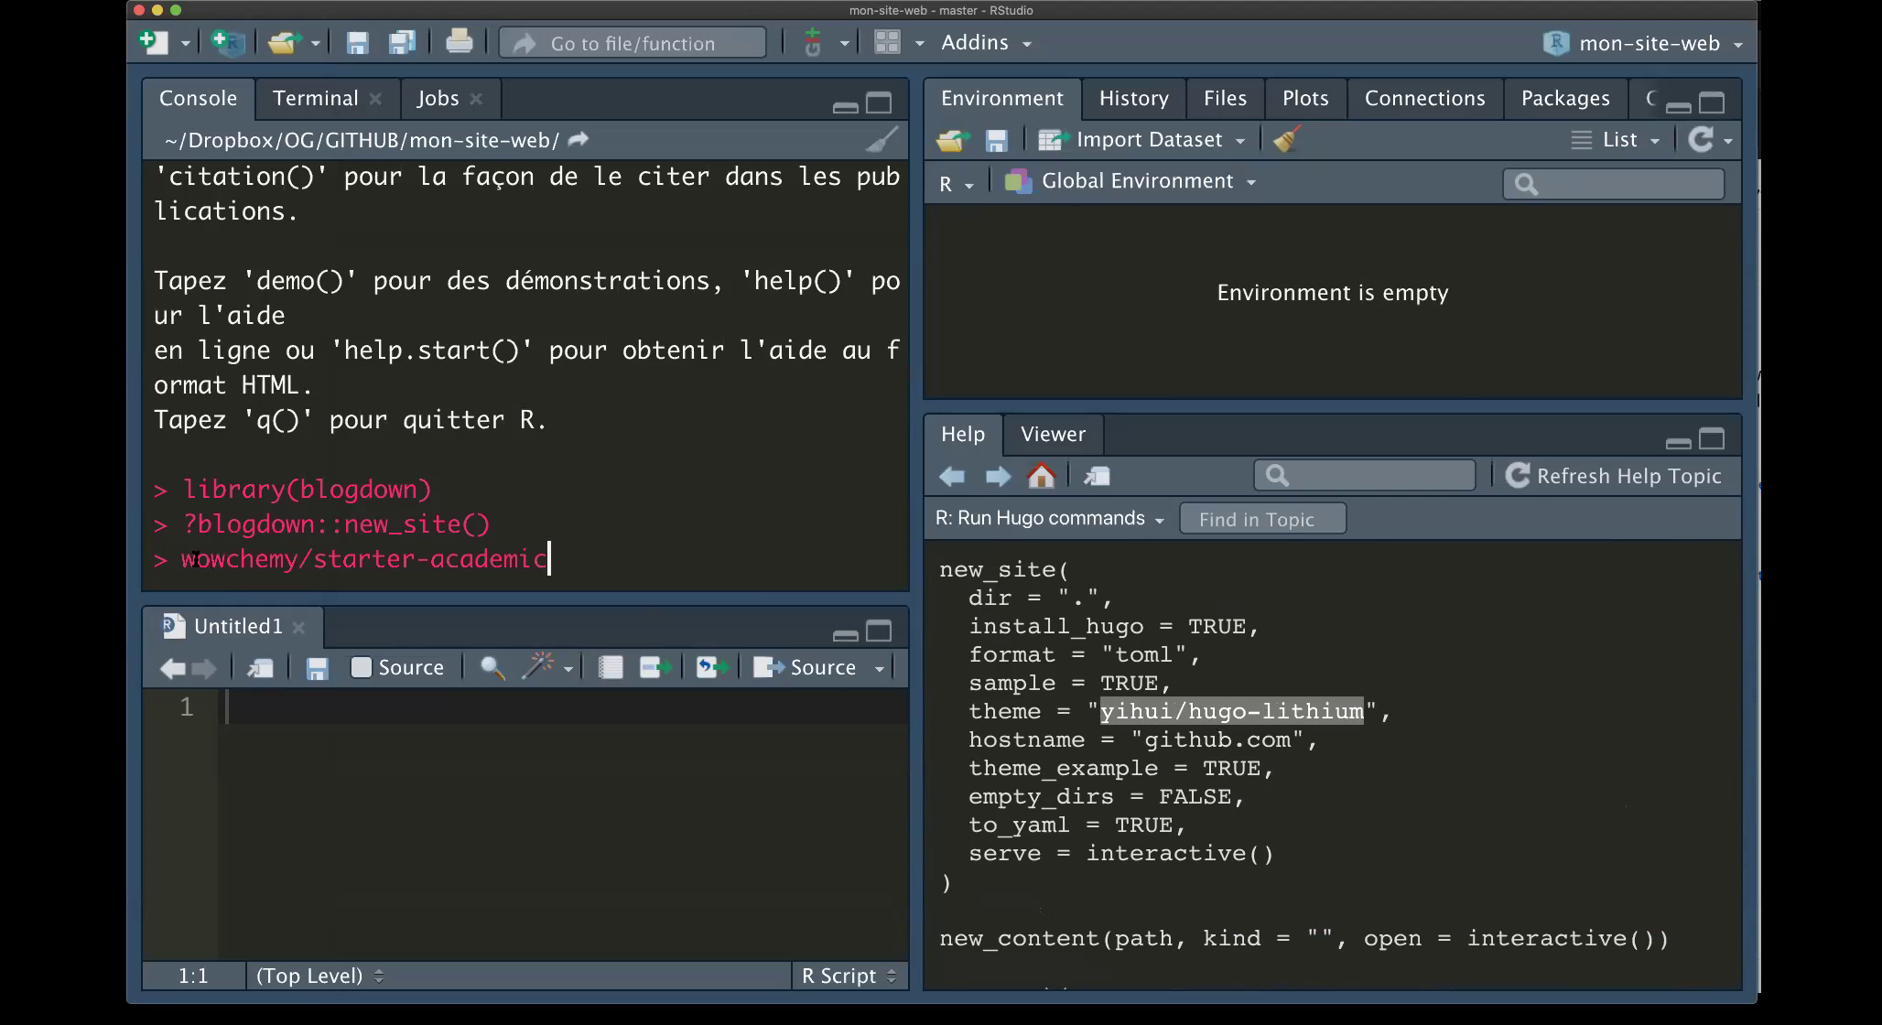
drag(182, 560, 549, 556)
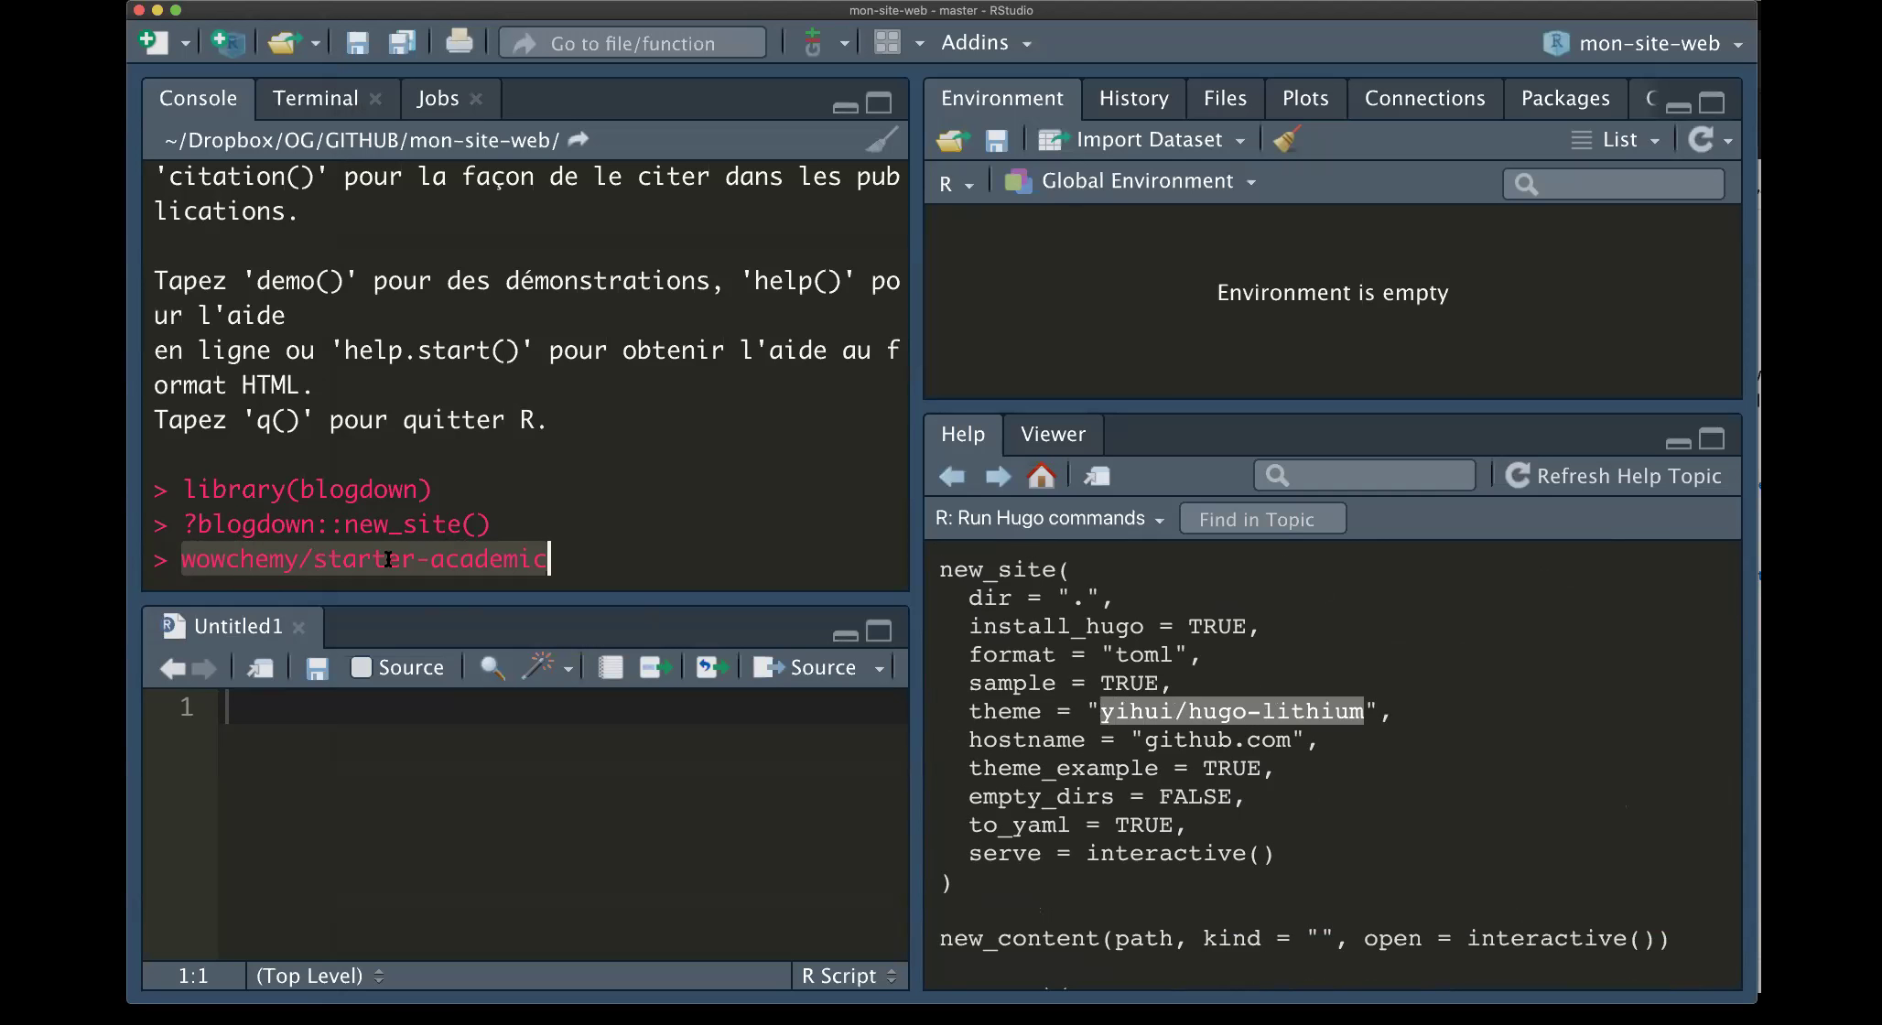
key(BackSpace)
Copy the full new_site() call with its default arguments from the help page and run it in the console
drag(941, 569, 962, 881)
key(super+c)
click(256, 561)
key(super+v)
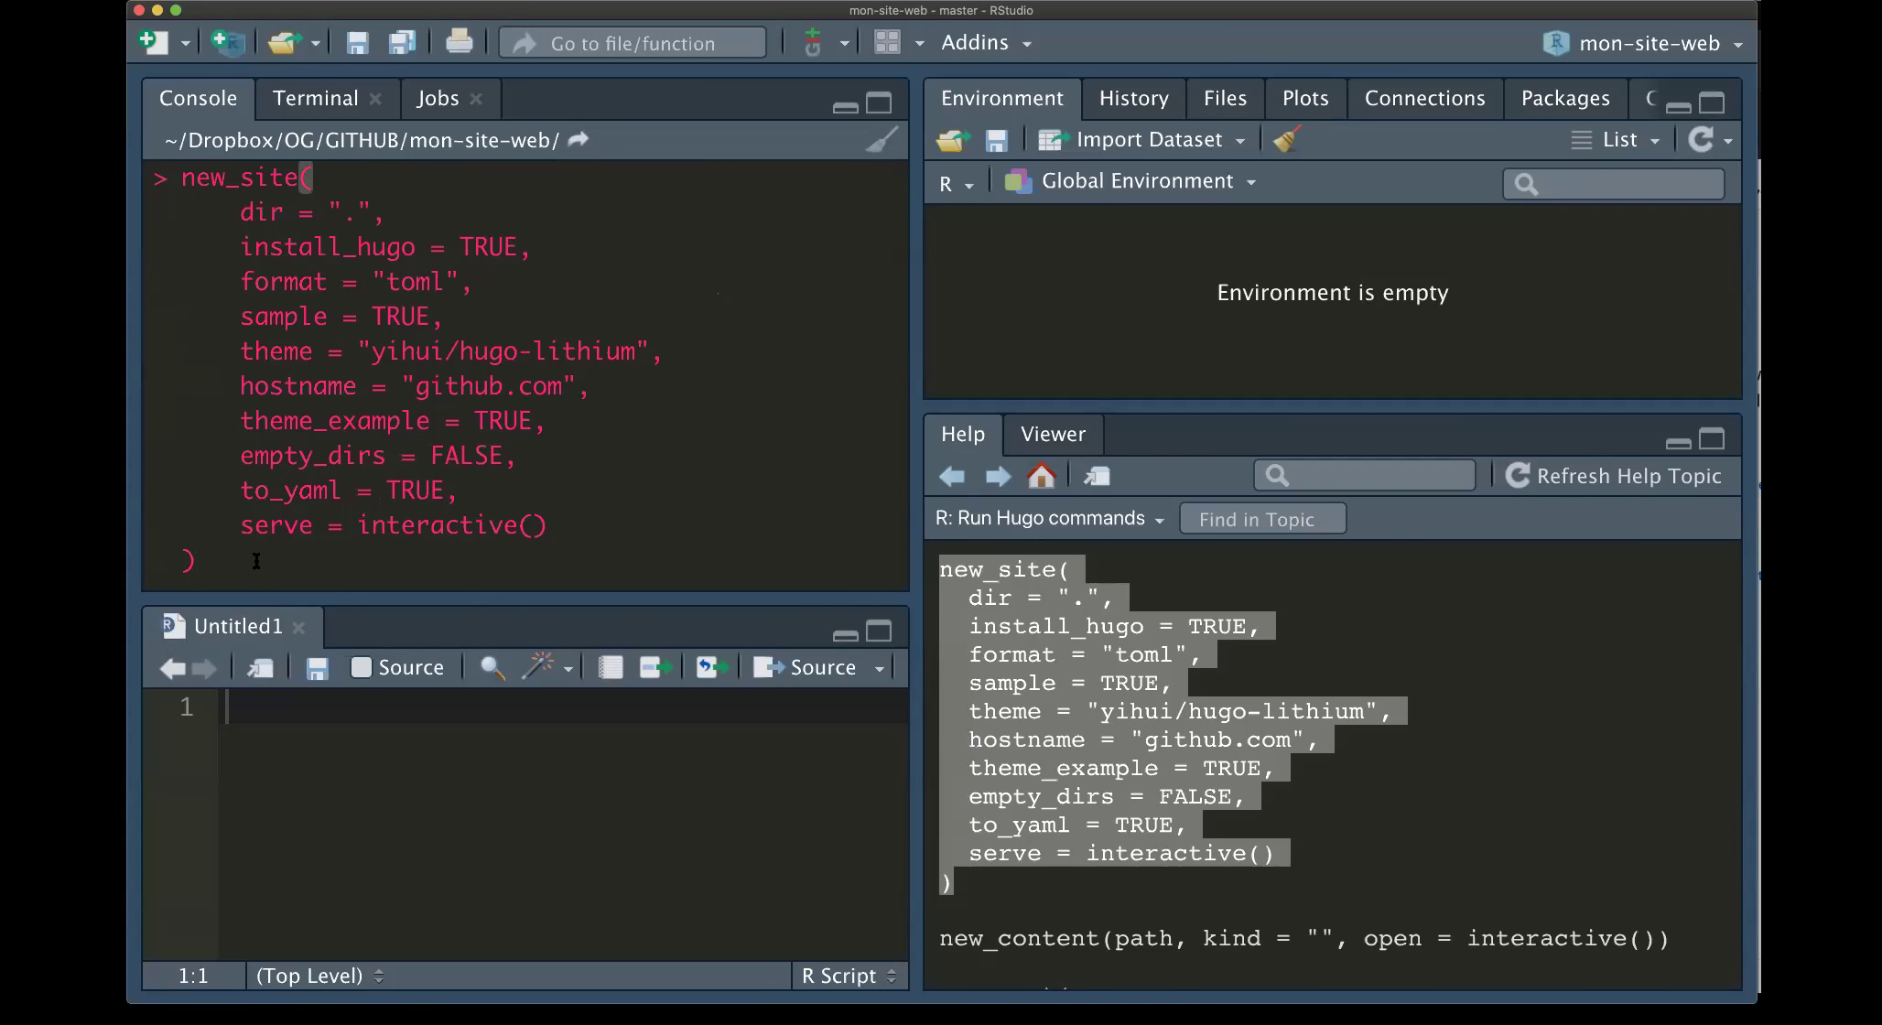
key(Return)
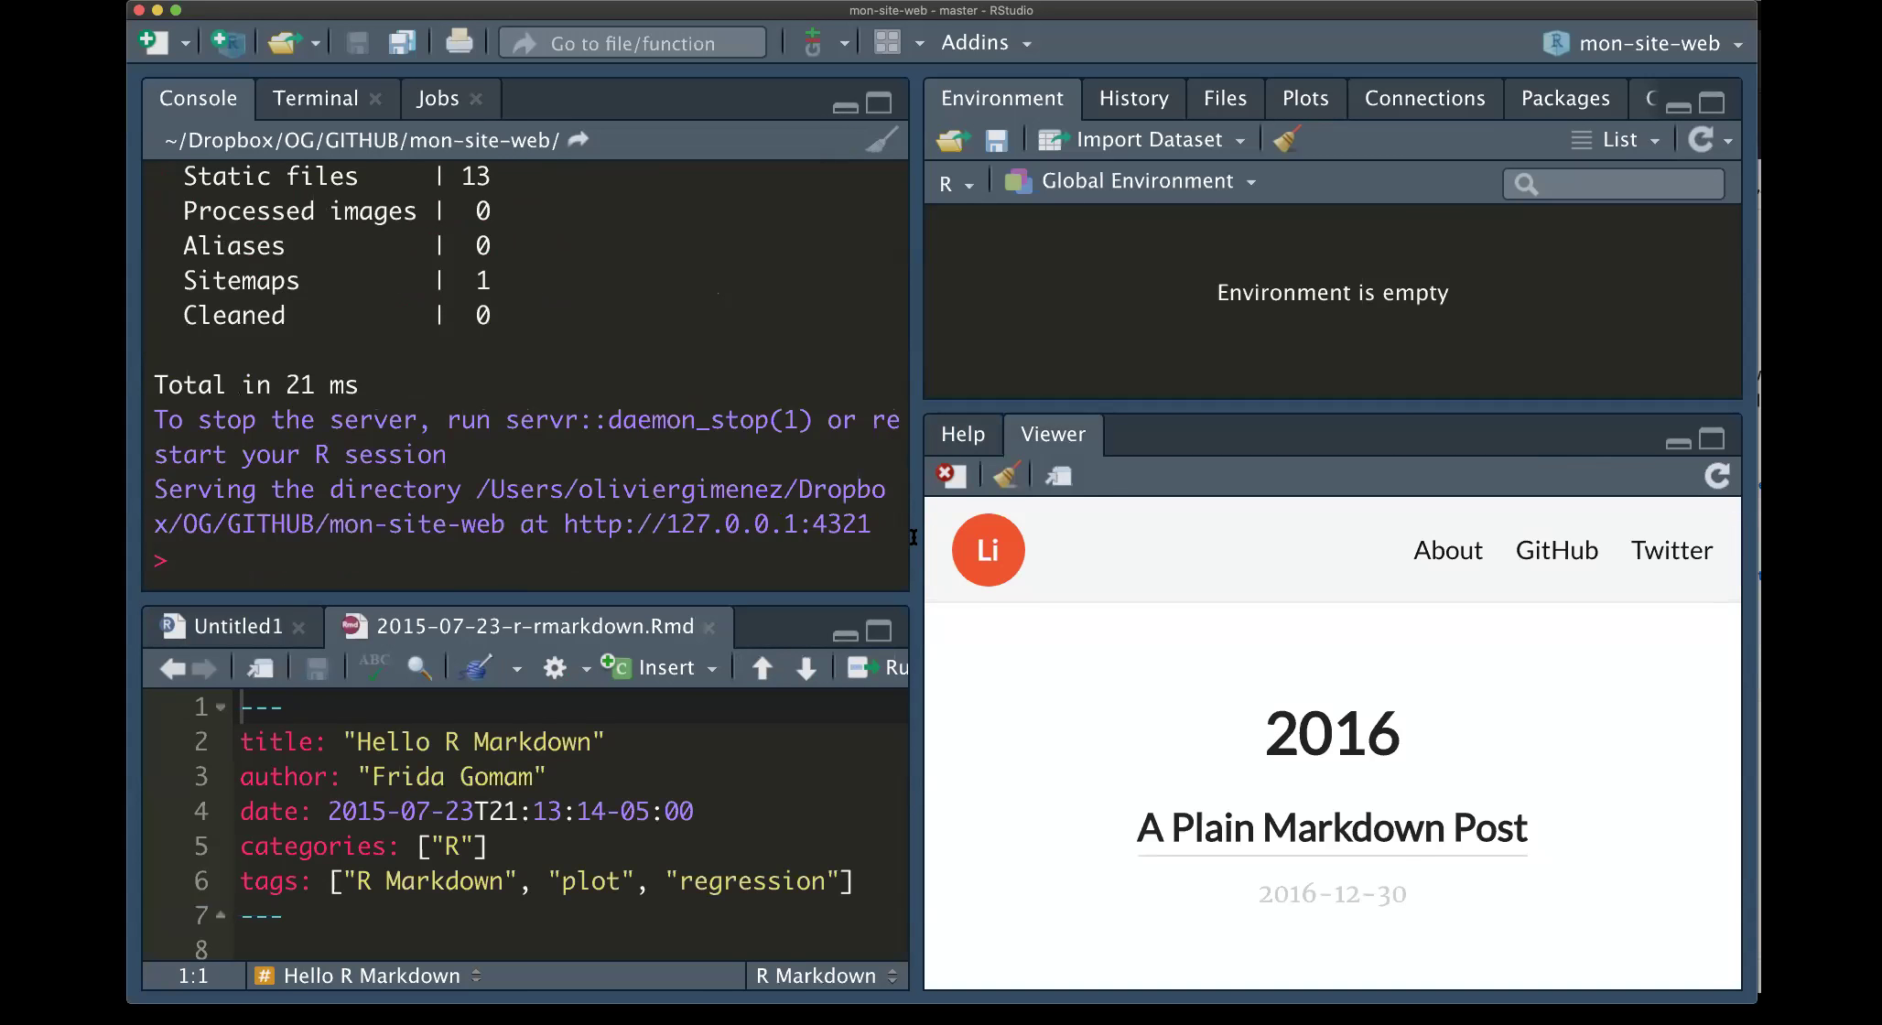
Widen the site preview to examine the generated home page and its posts, and narrow it again
drag(915, 542, 532, 549)
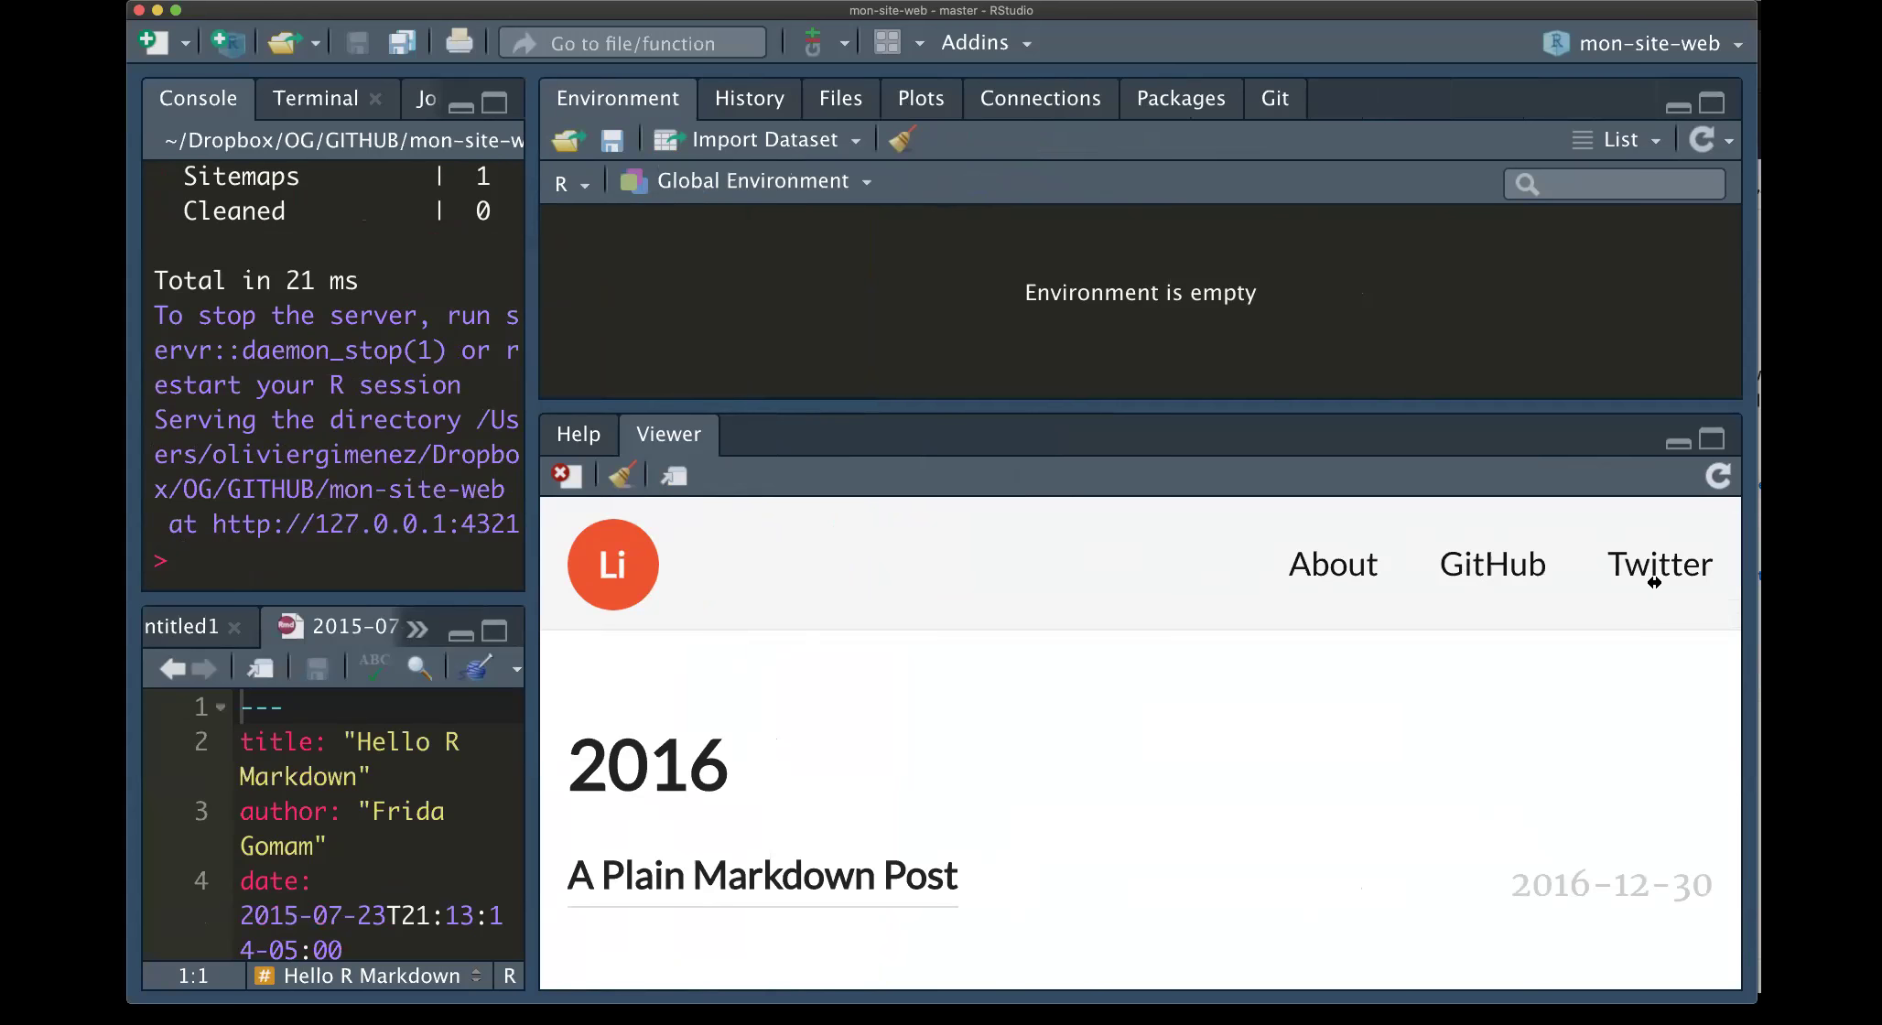
scroll(885, 771, down, 5)
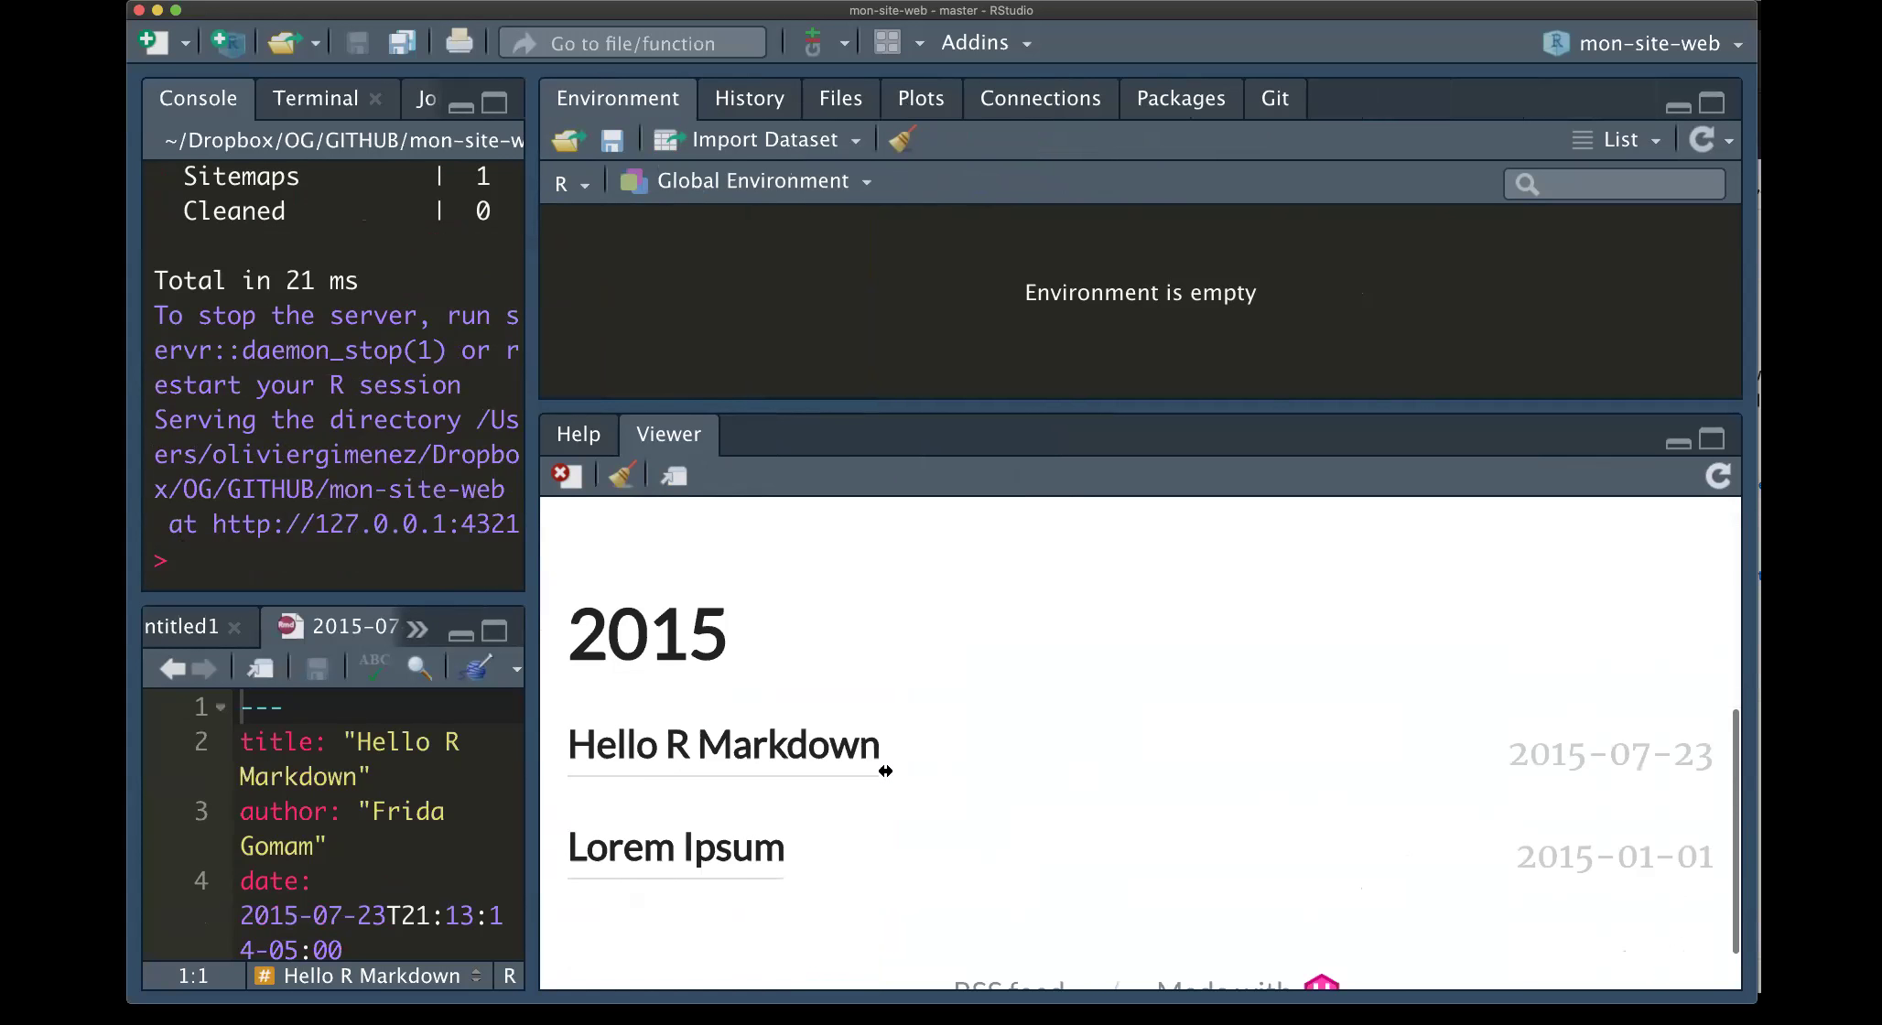
scroll(885, 771, up, 5)
scroll(885, 771, down, 5)
scroll(885, 771, up, 5)
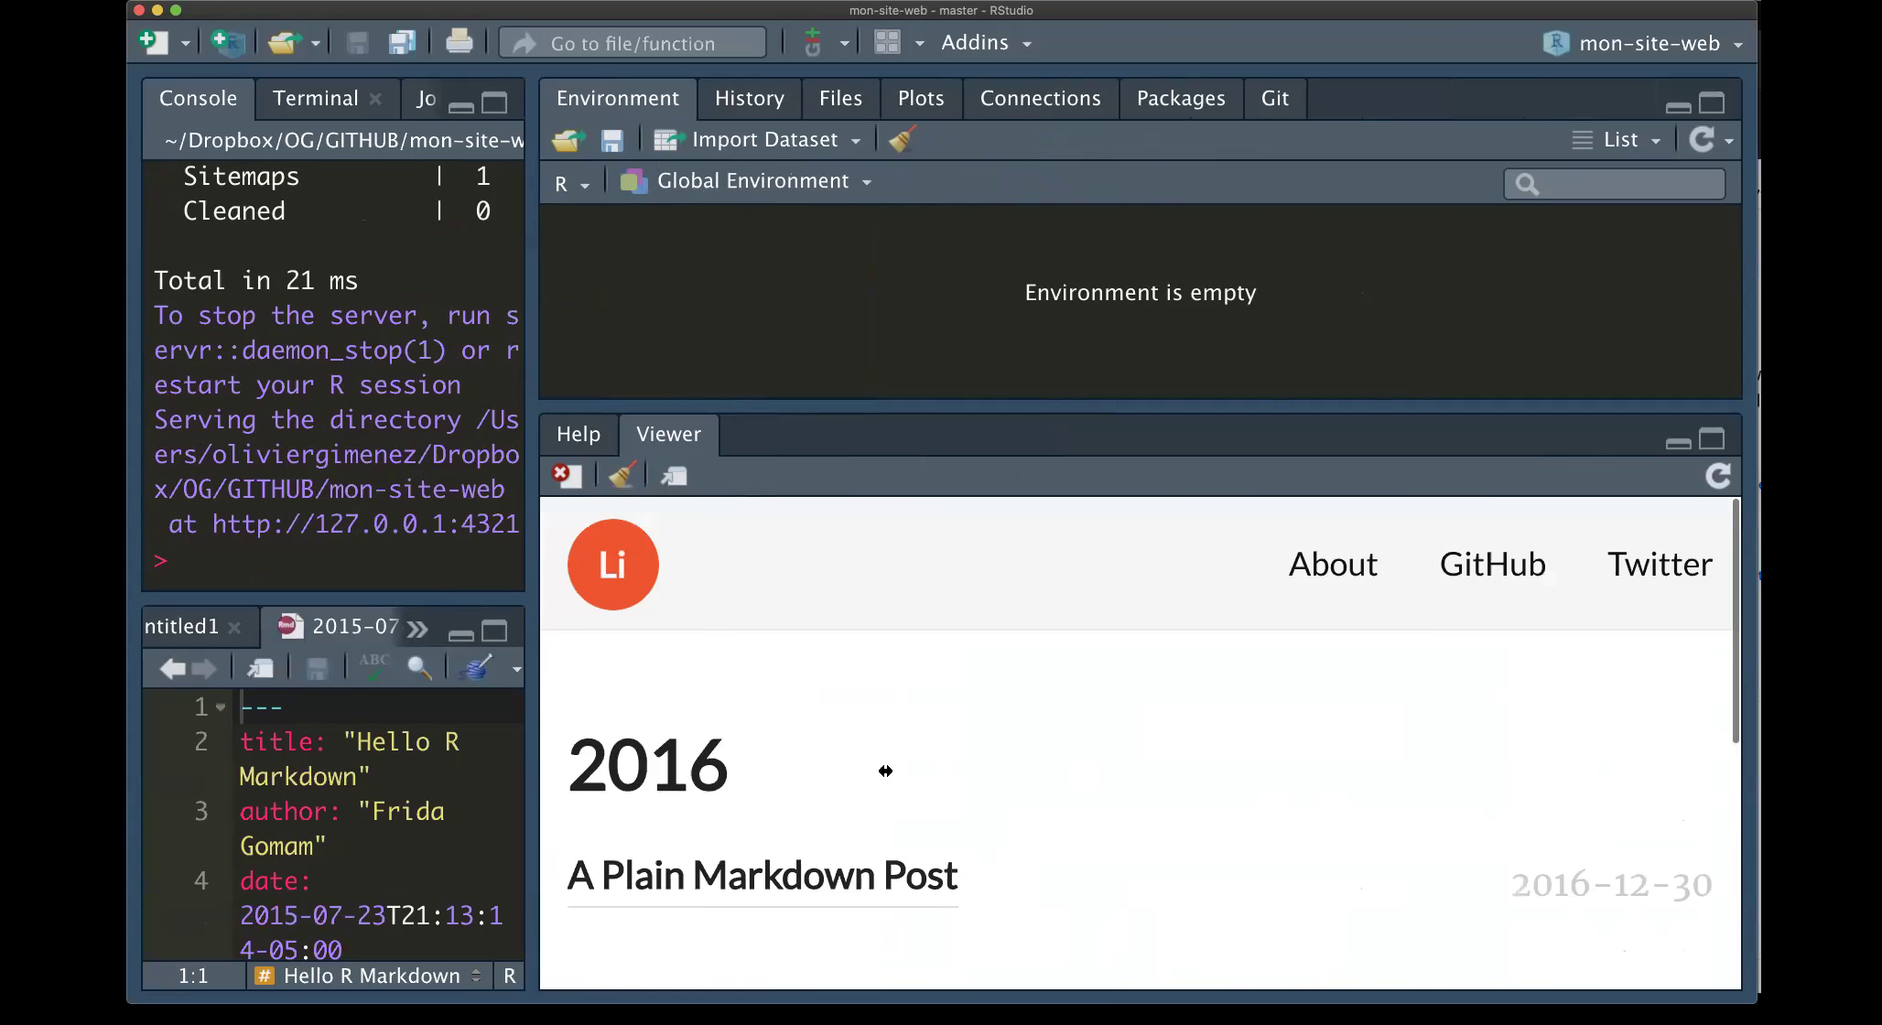
scroll(885, 771, down, 2)
scroll(883, 770, down, 5)
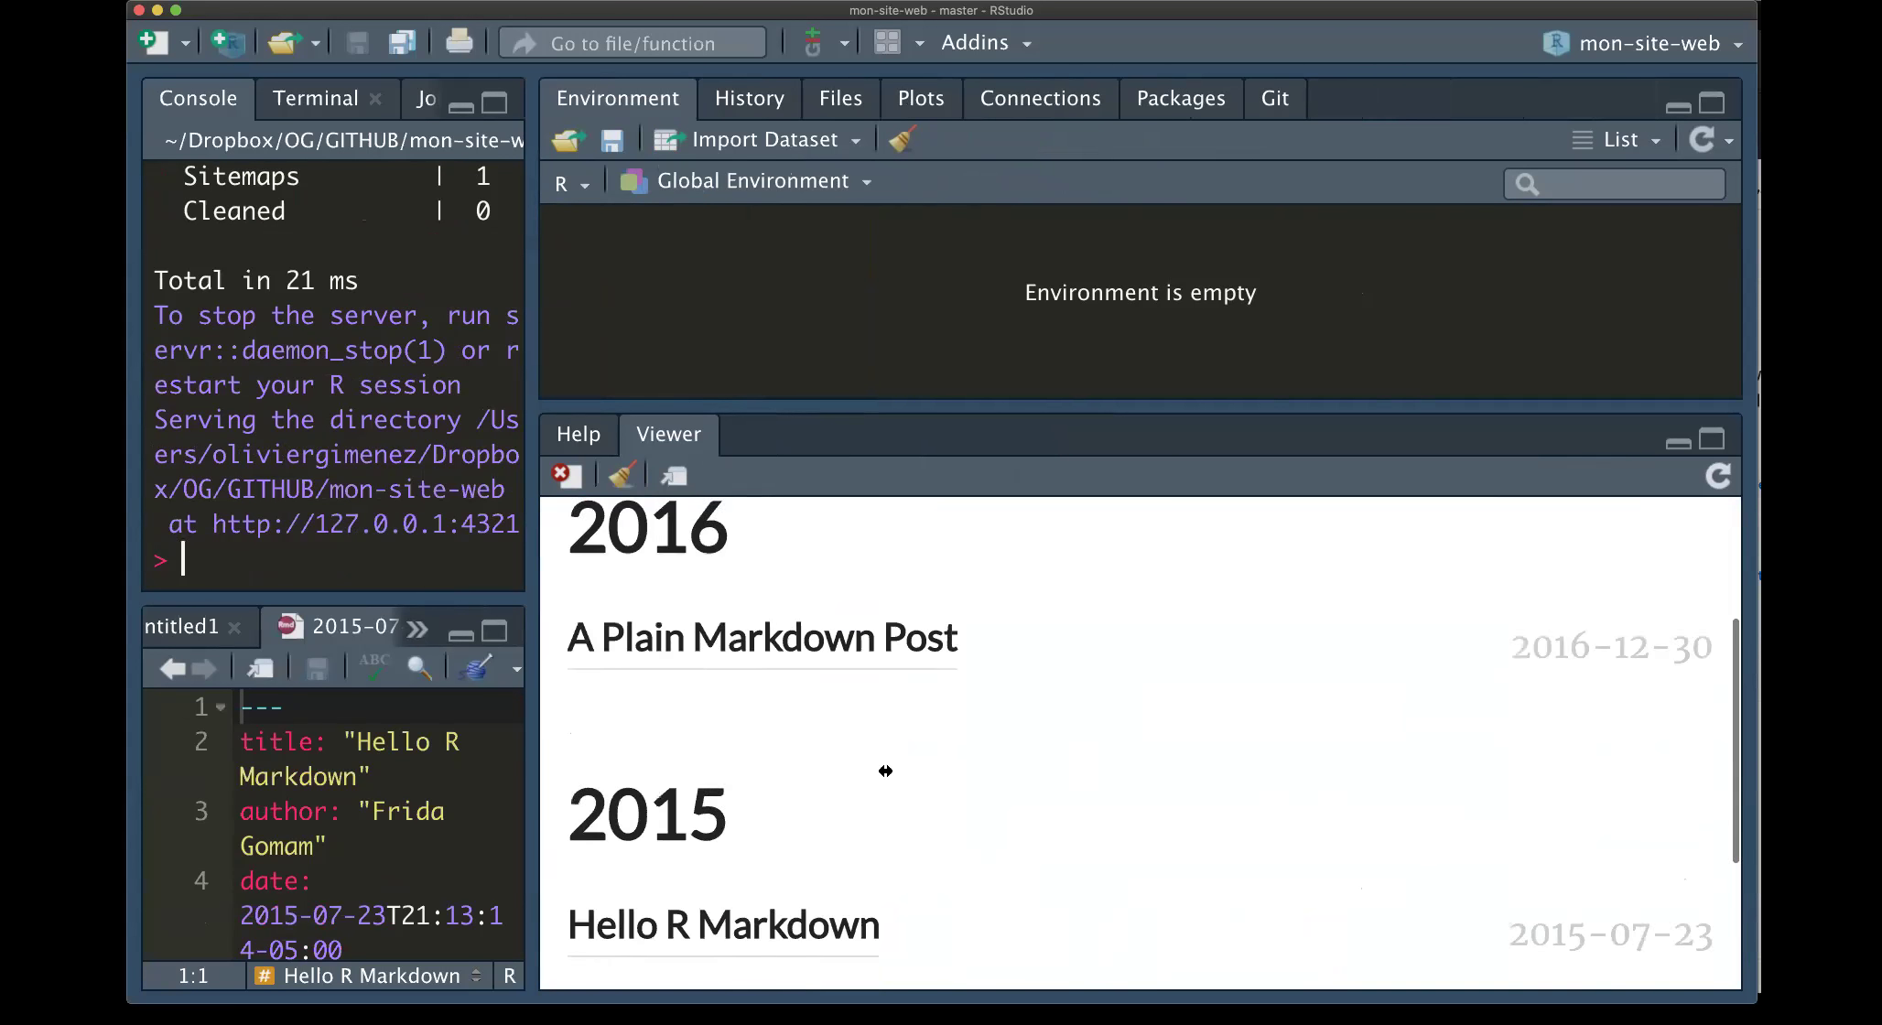
scroll(883, 770, up, 6)
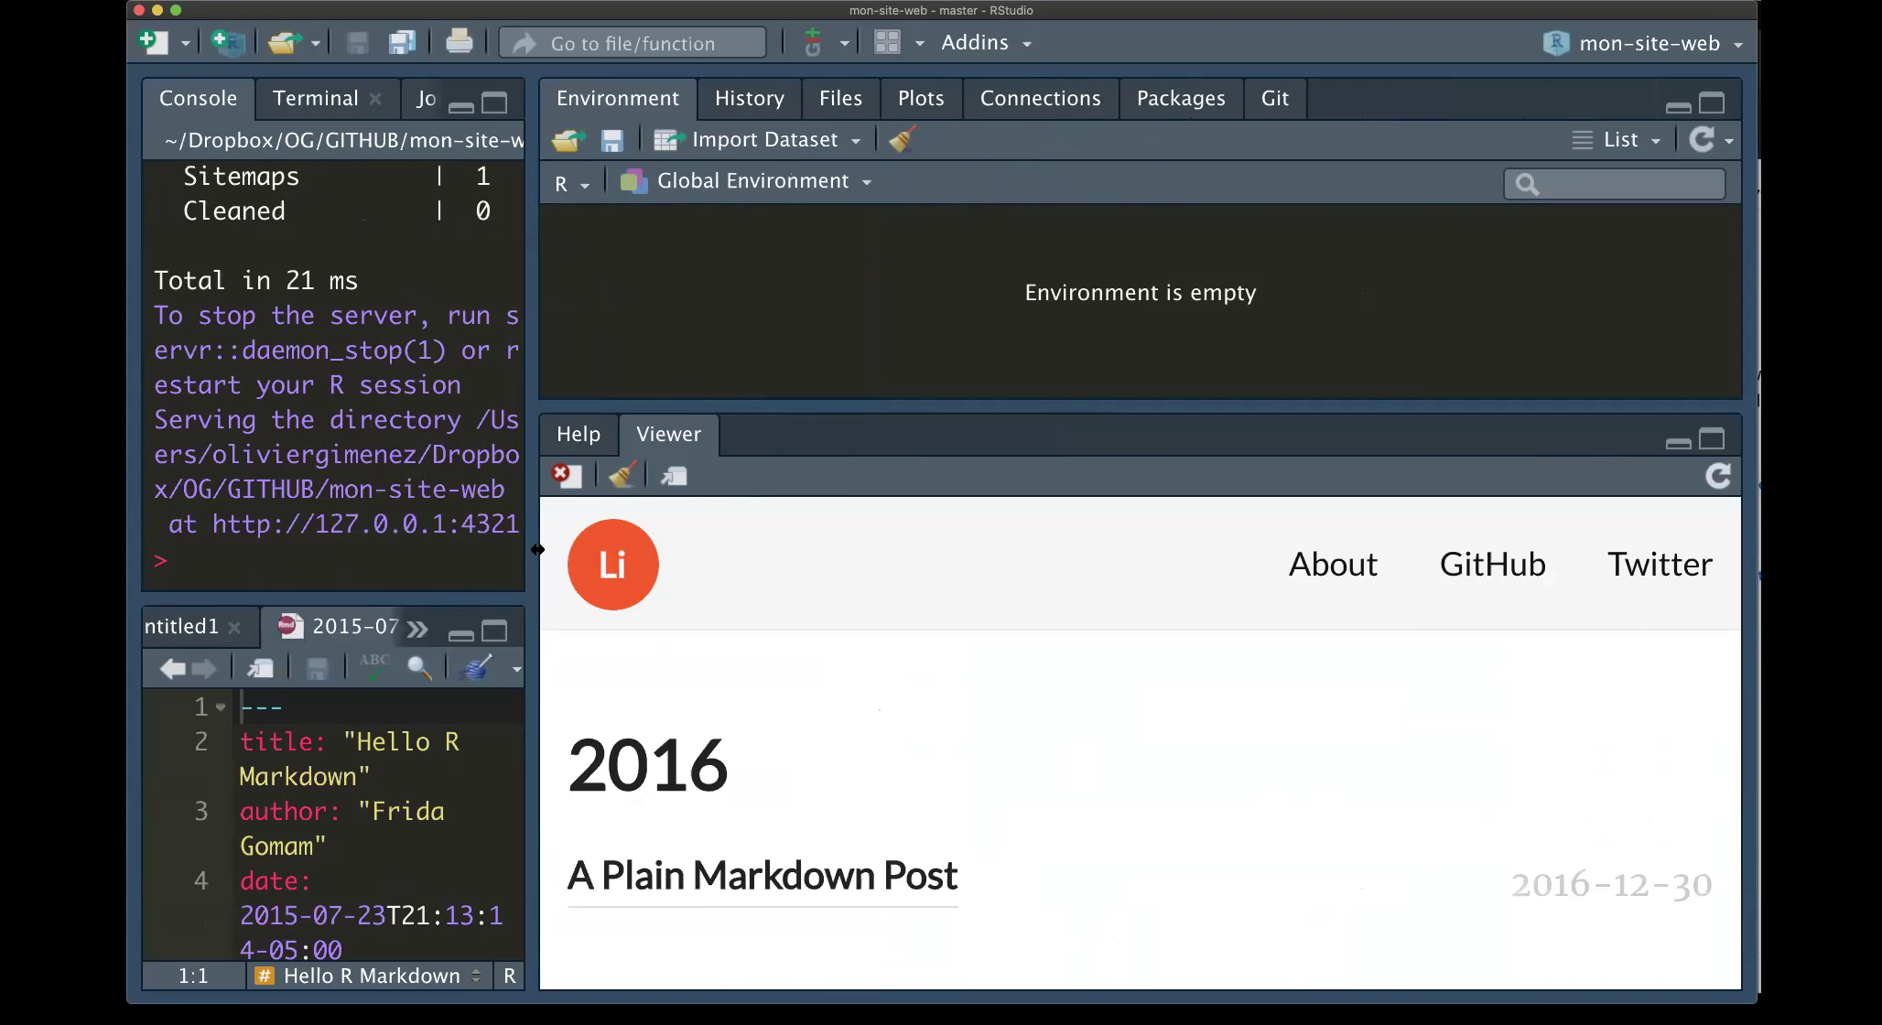
drag(531, 554, 814, 595)
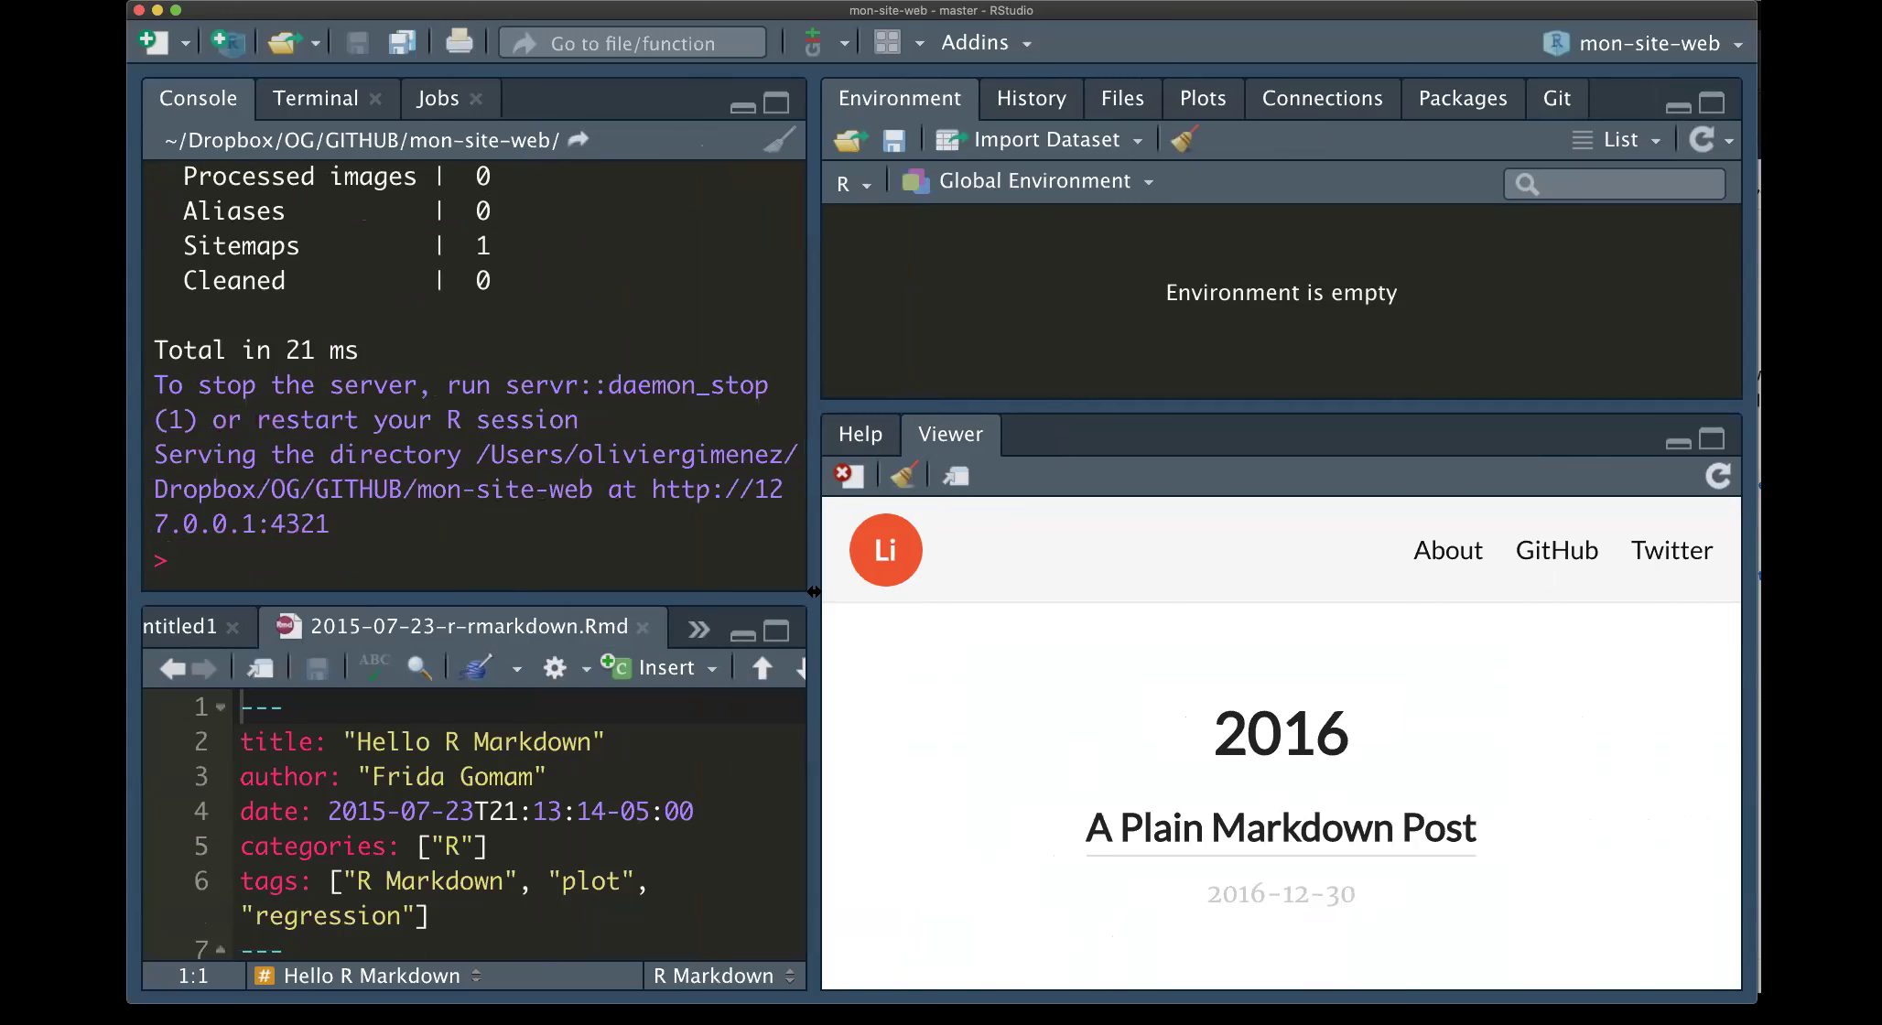
Move the RStudio window aside and open the mon-site-web folder inside the desktop's github folder to view its files
drag(324, 17, 665, 17)
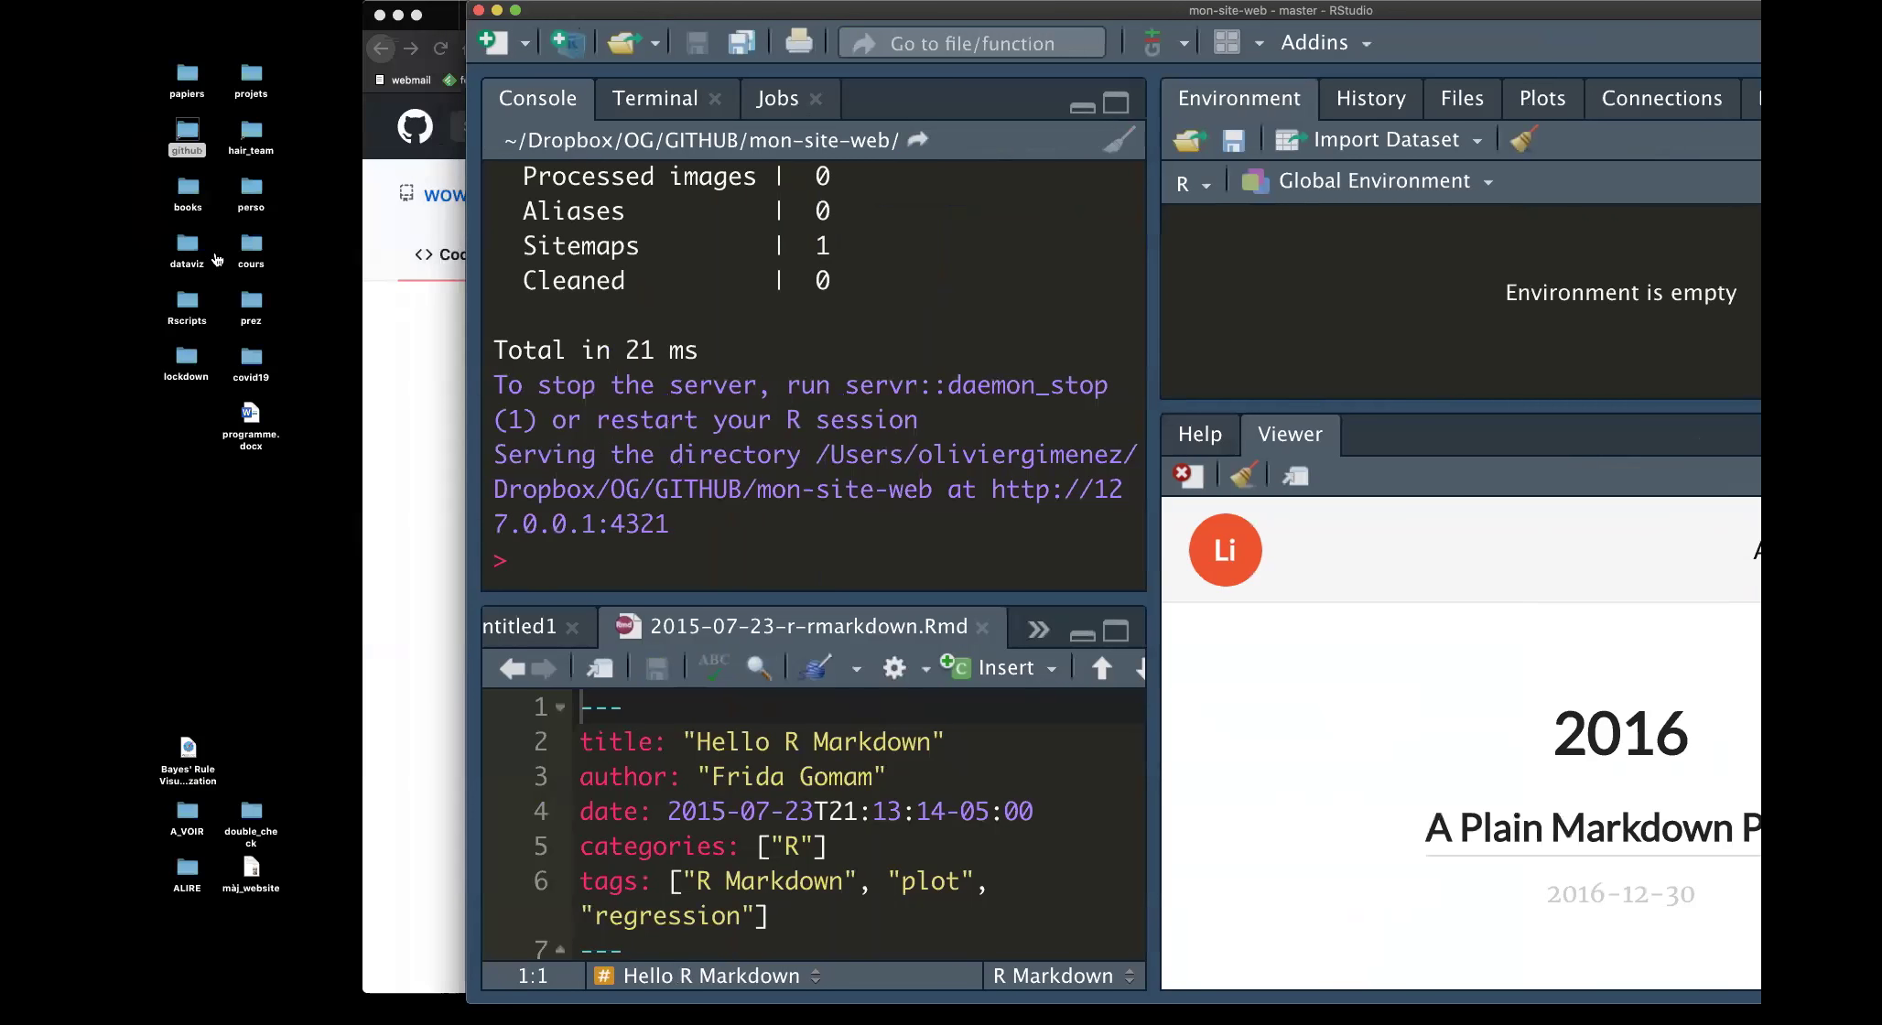
click(187, 130)
double_click(188, 130)
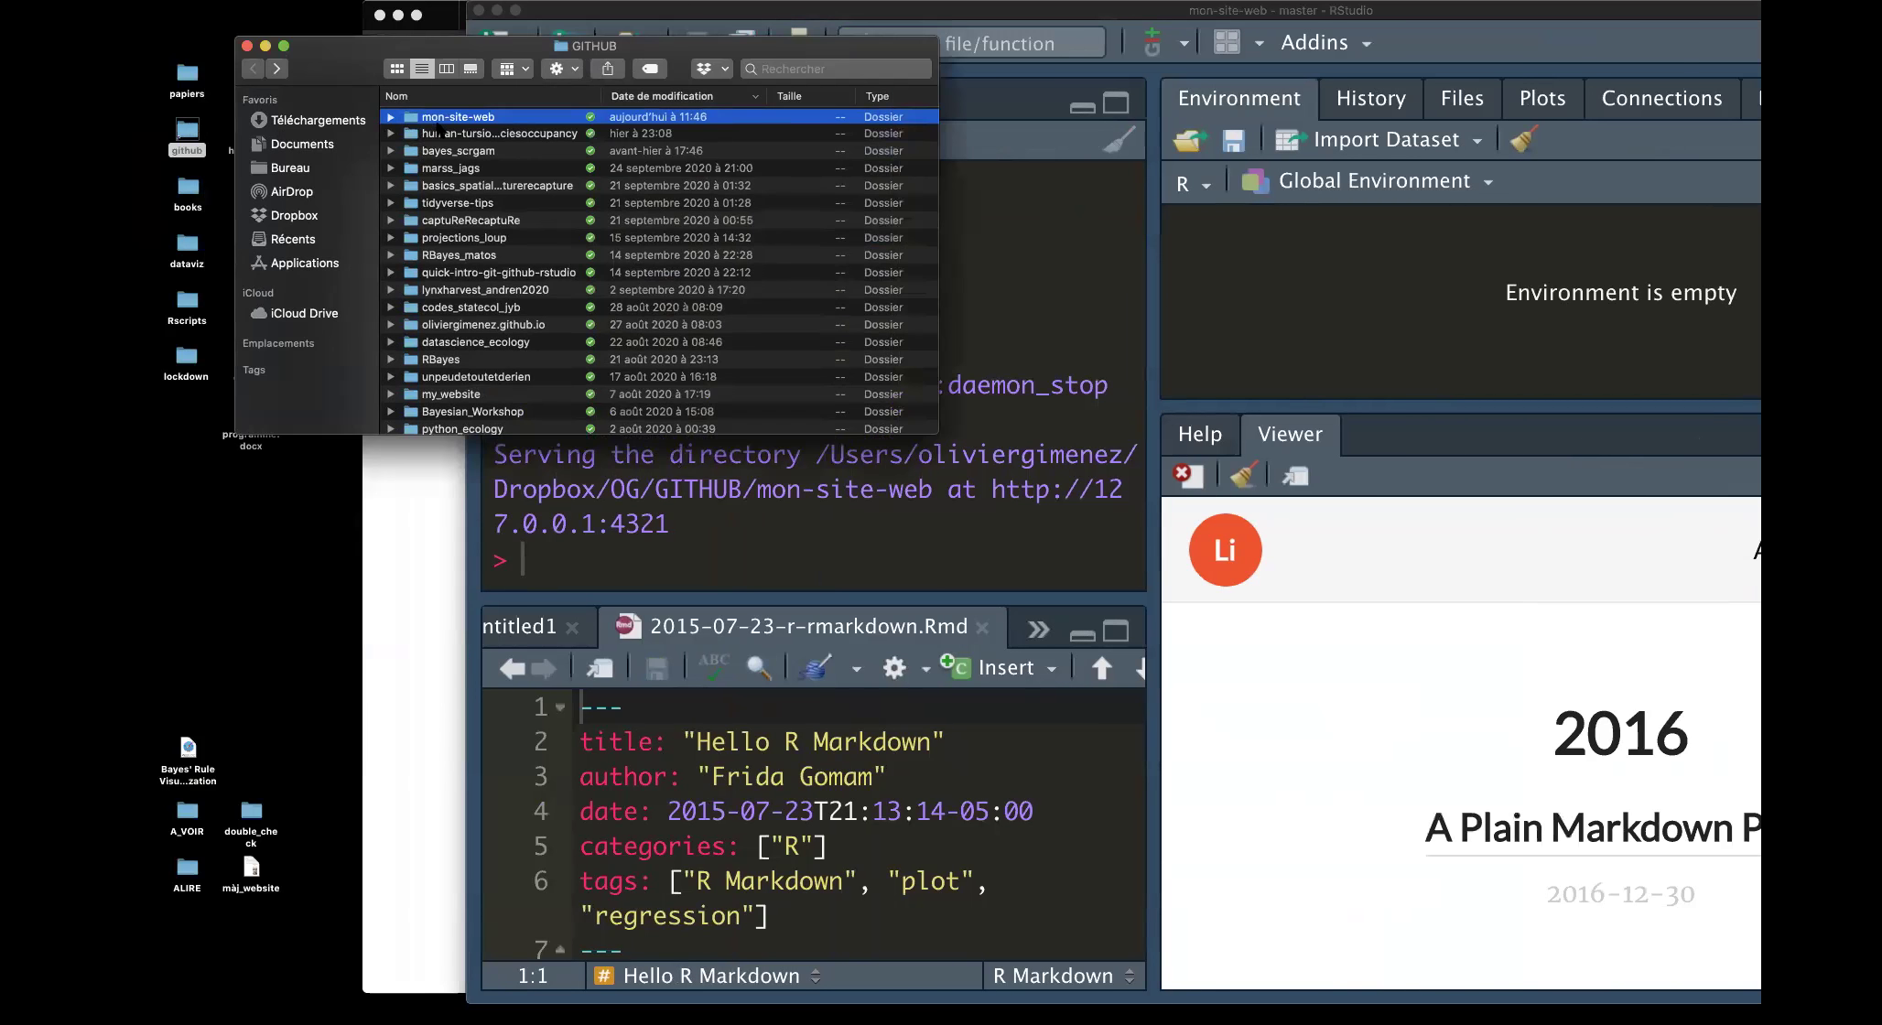
double_click(445, 120)
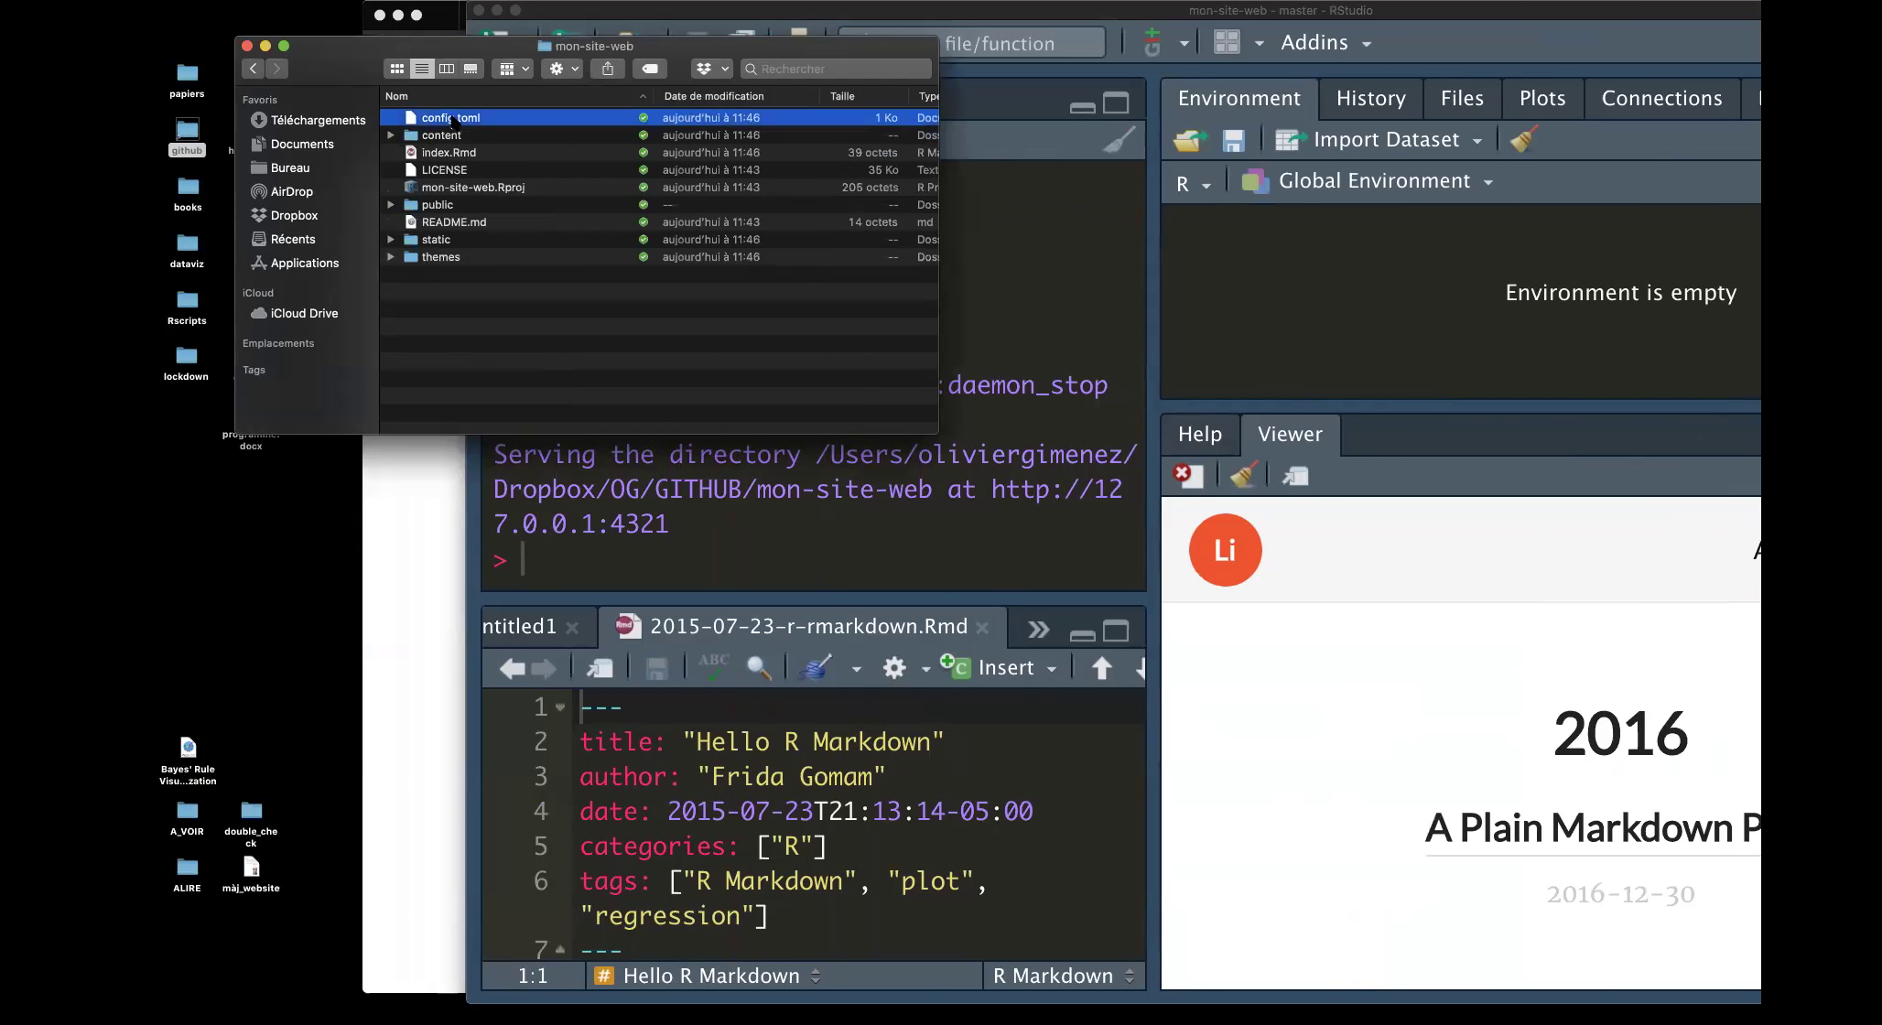
Point out the content, public and static folders and config.toml in the mon-site-web folder, shifting the folder window aside
click(449, 136)
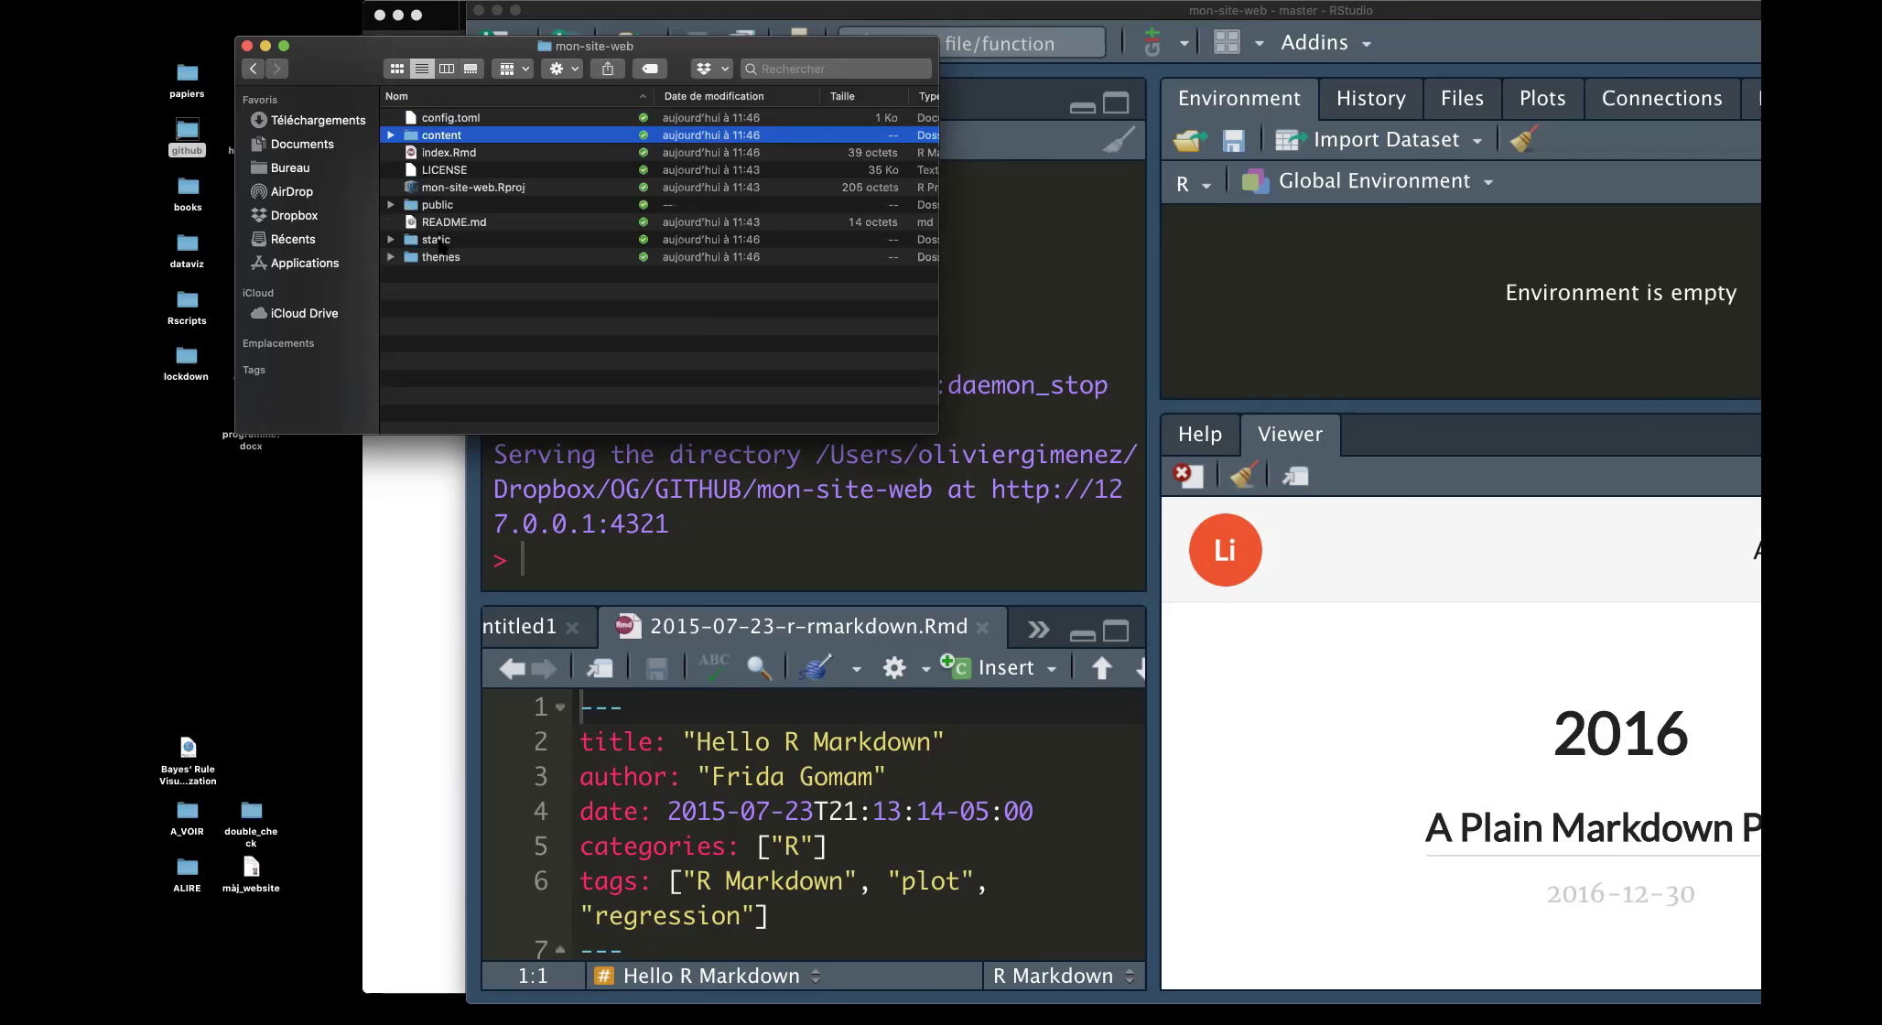
click(445, 207)
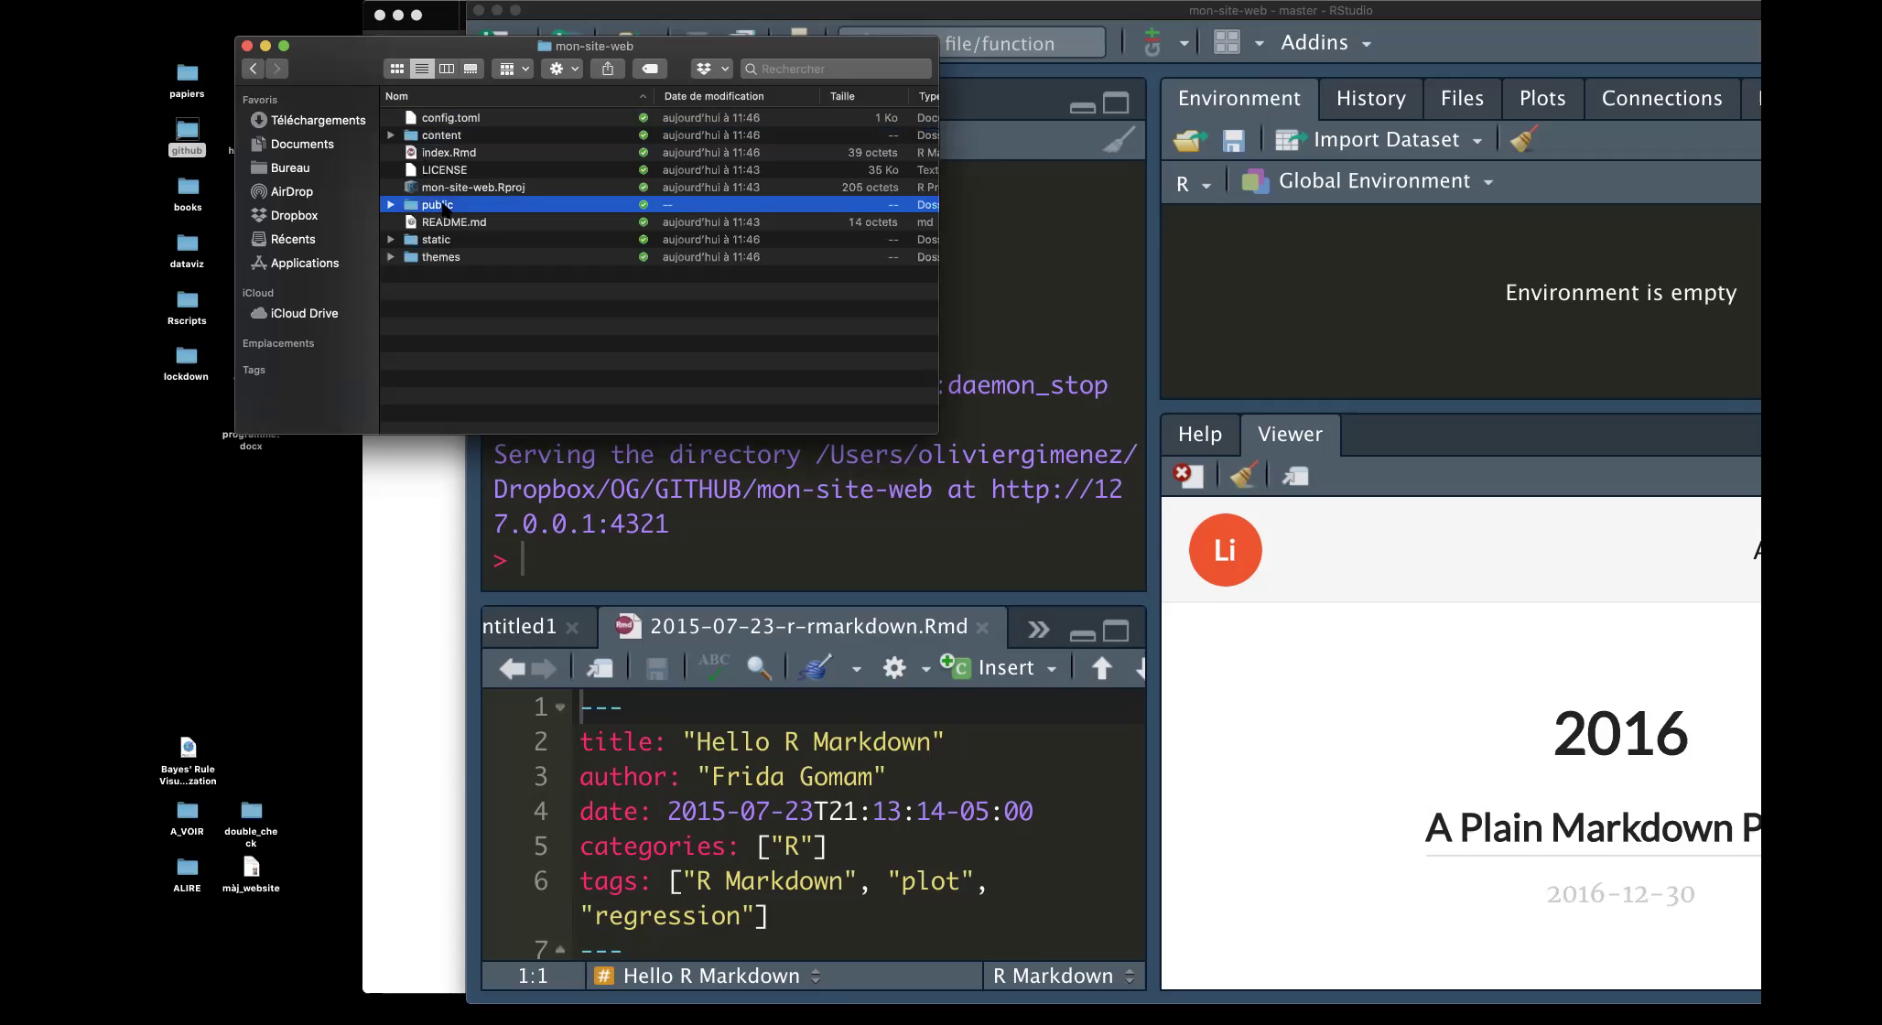
click(445, 241)
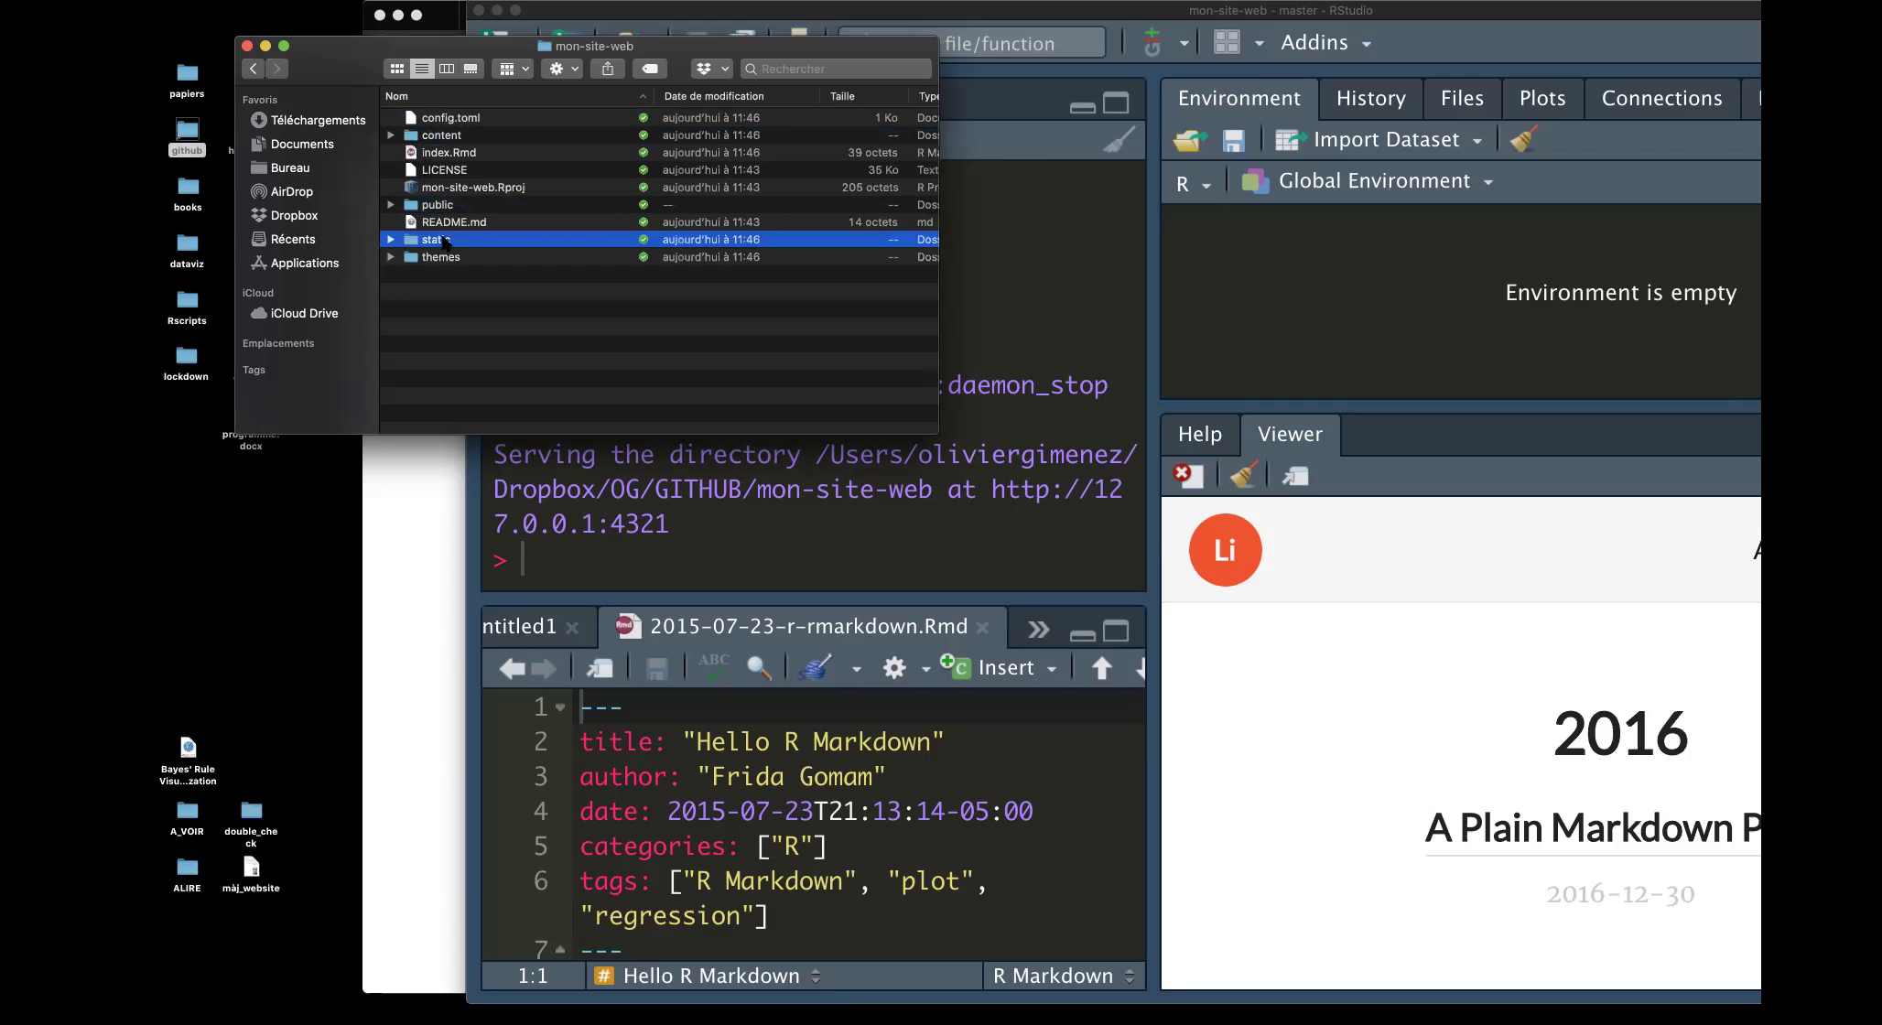
click(449, 135)
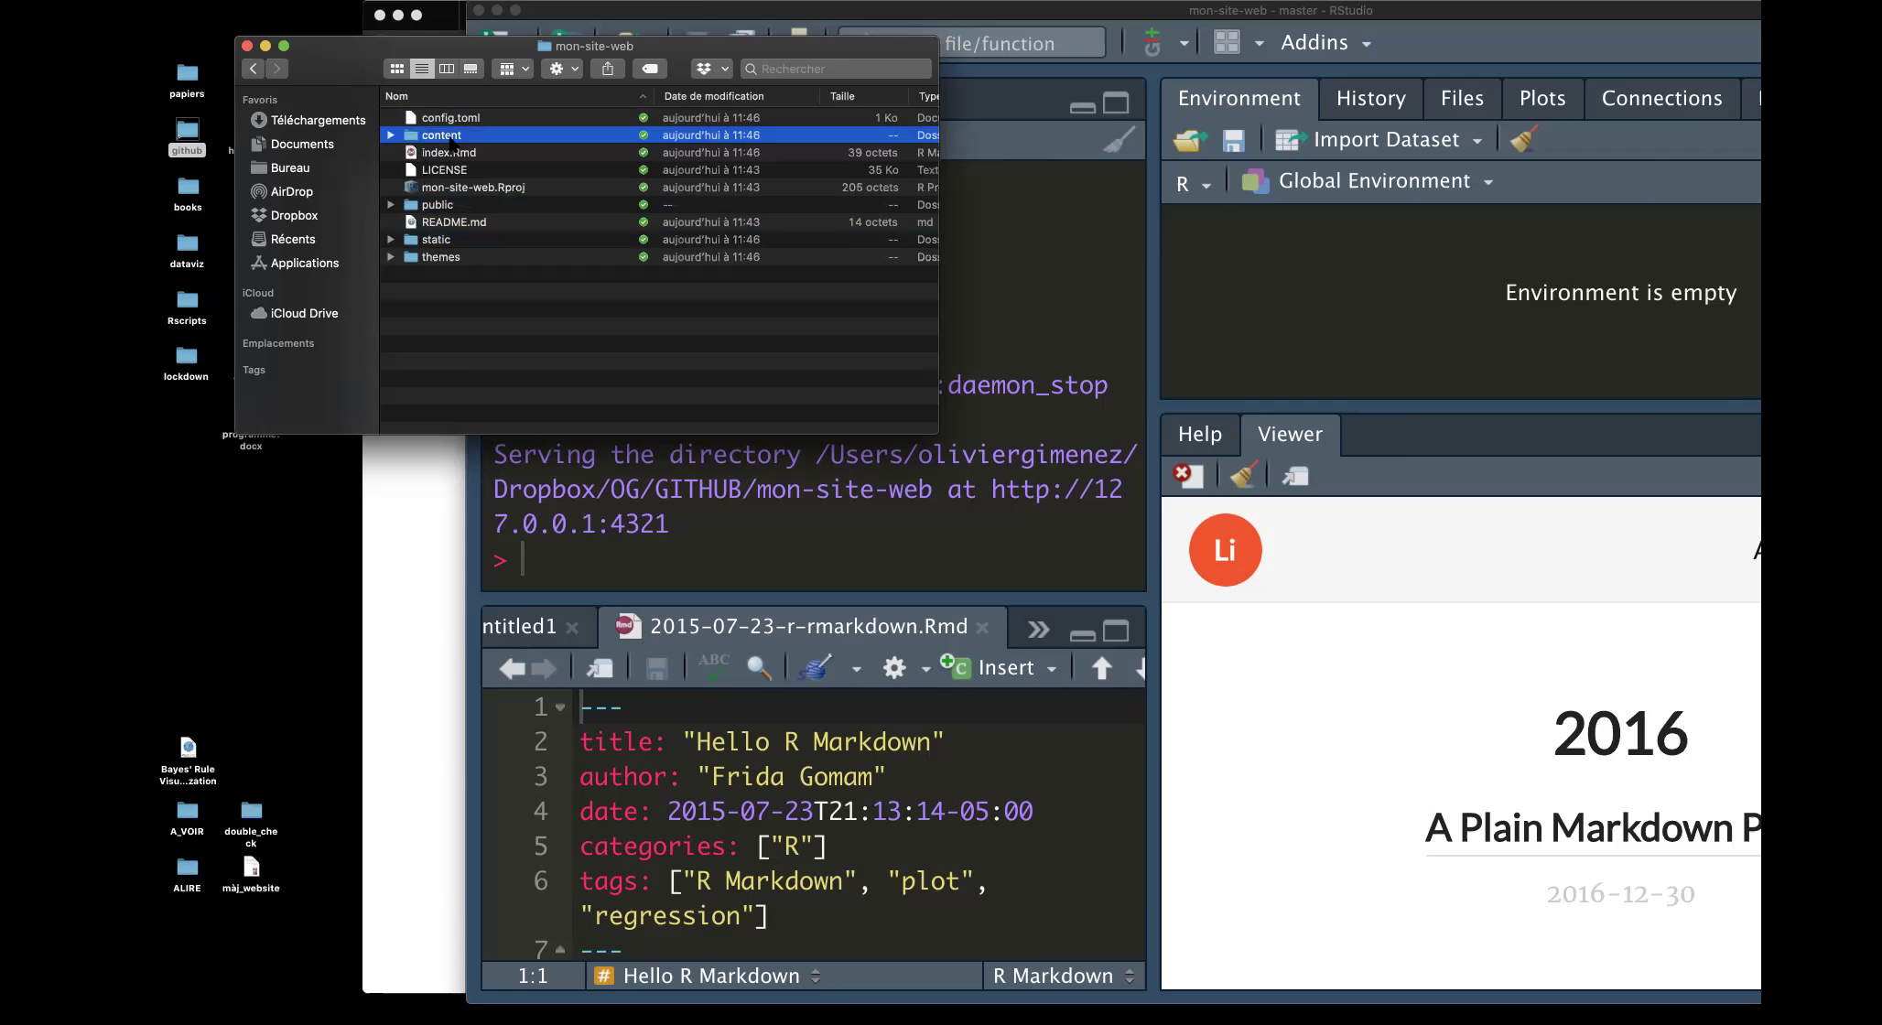
drag(500, 50, 399, 14)
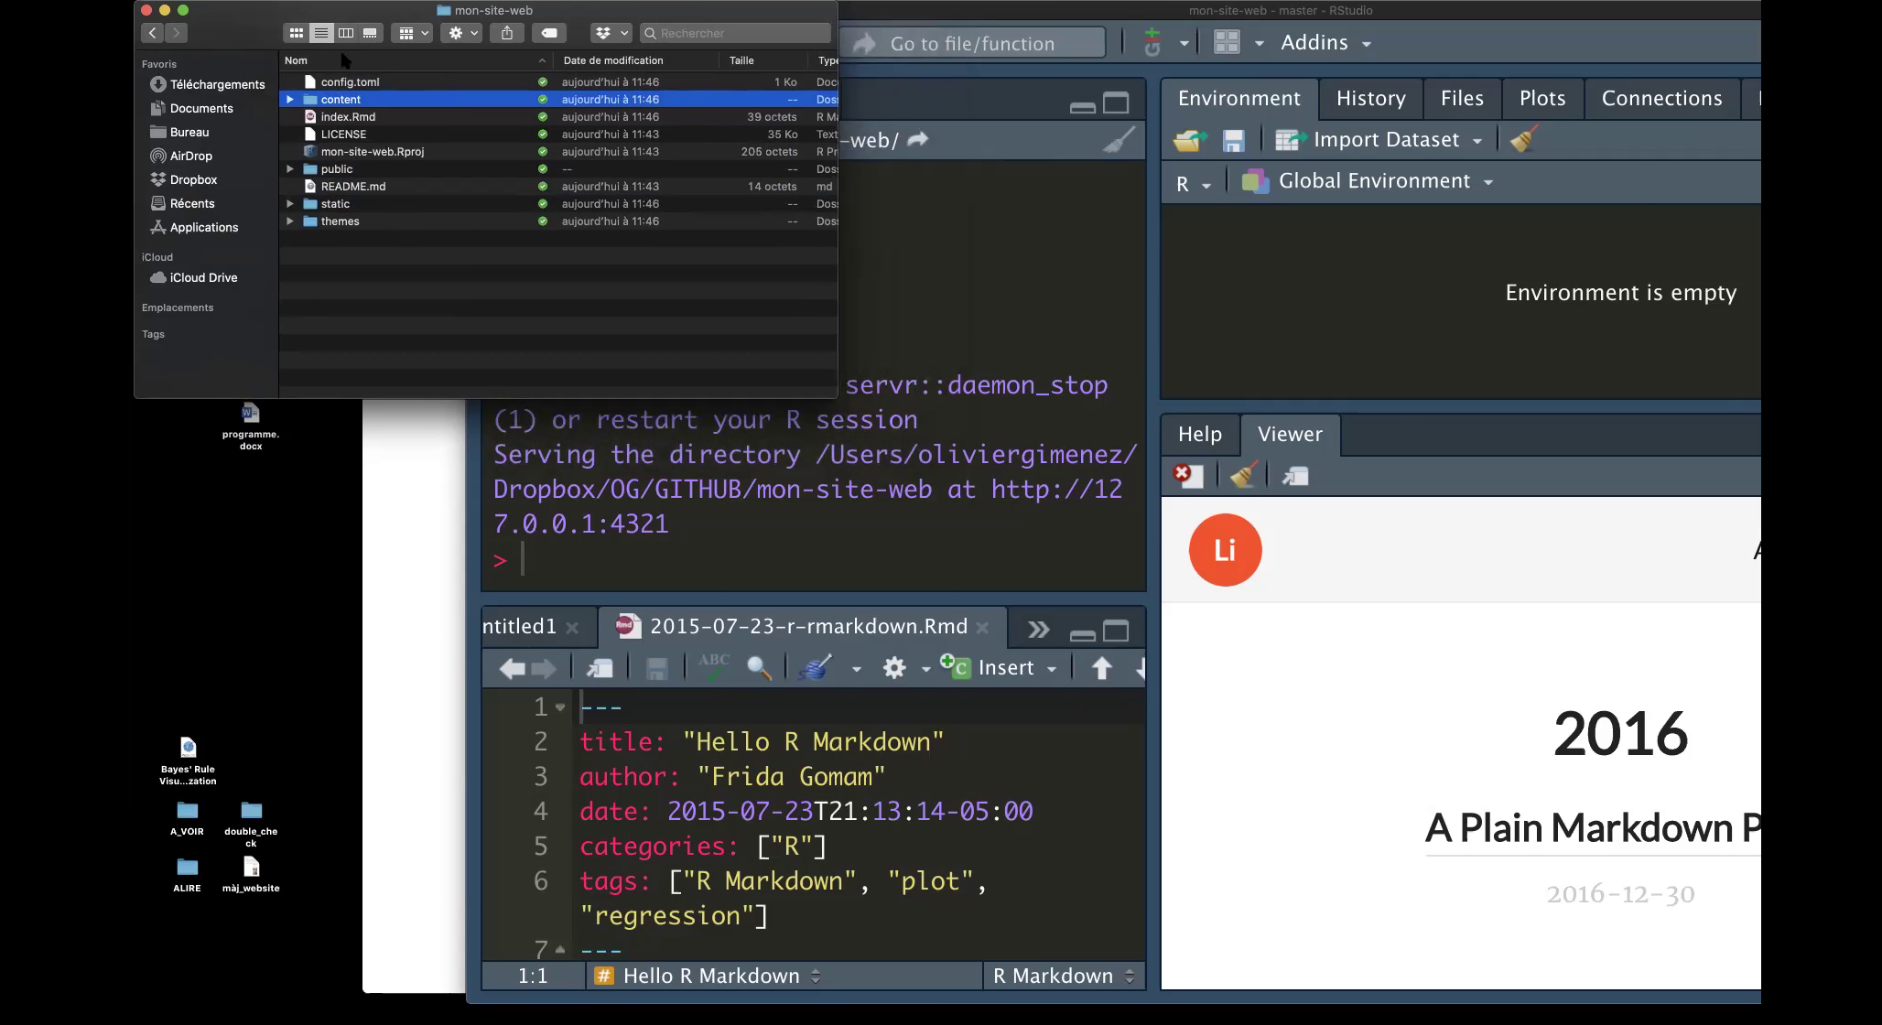
click(345, 85)
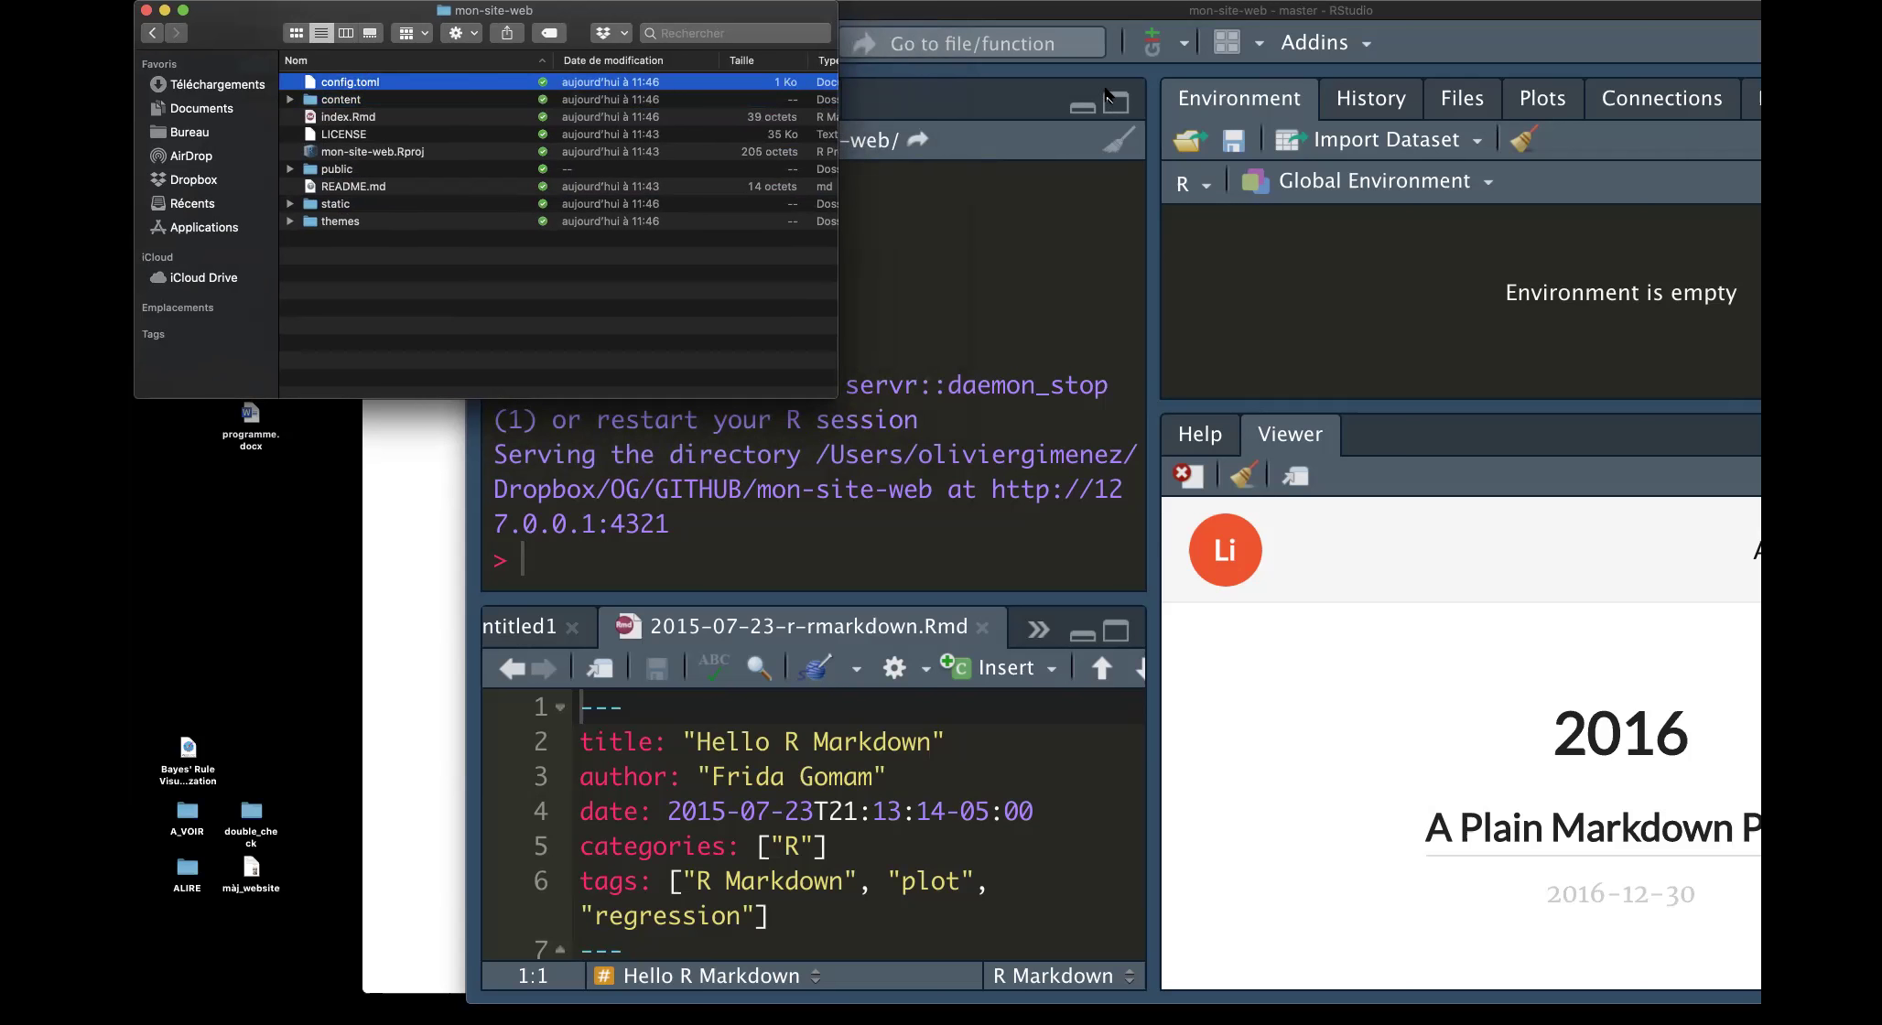
Return to RStudio, list the project files with the interface zoomed out two levels, and open config.toml
drag(1193, 19, 786, 19)
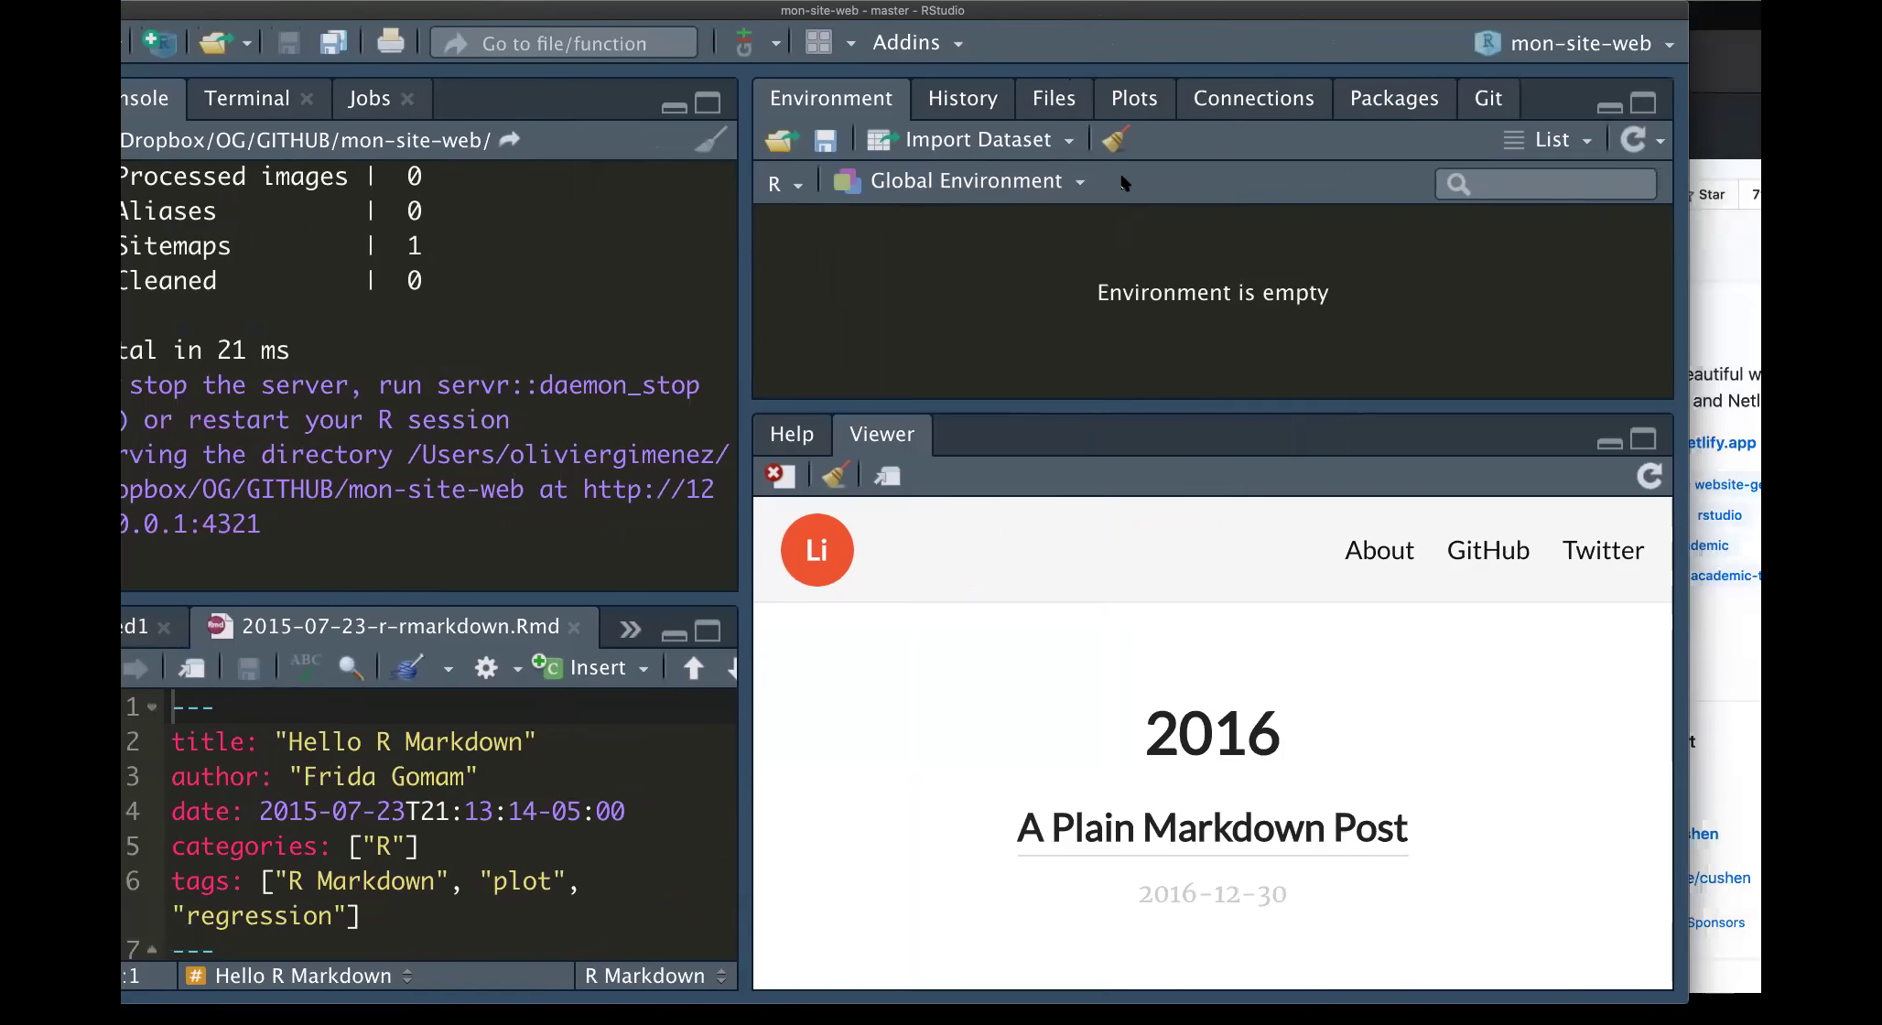
click(1060, 103)
key(super+minus)
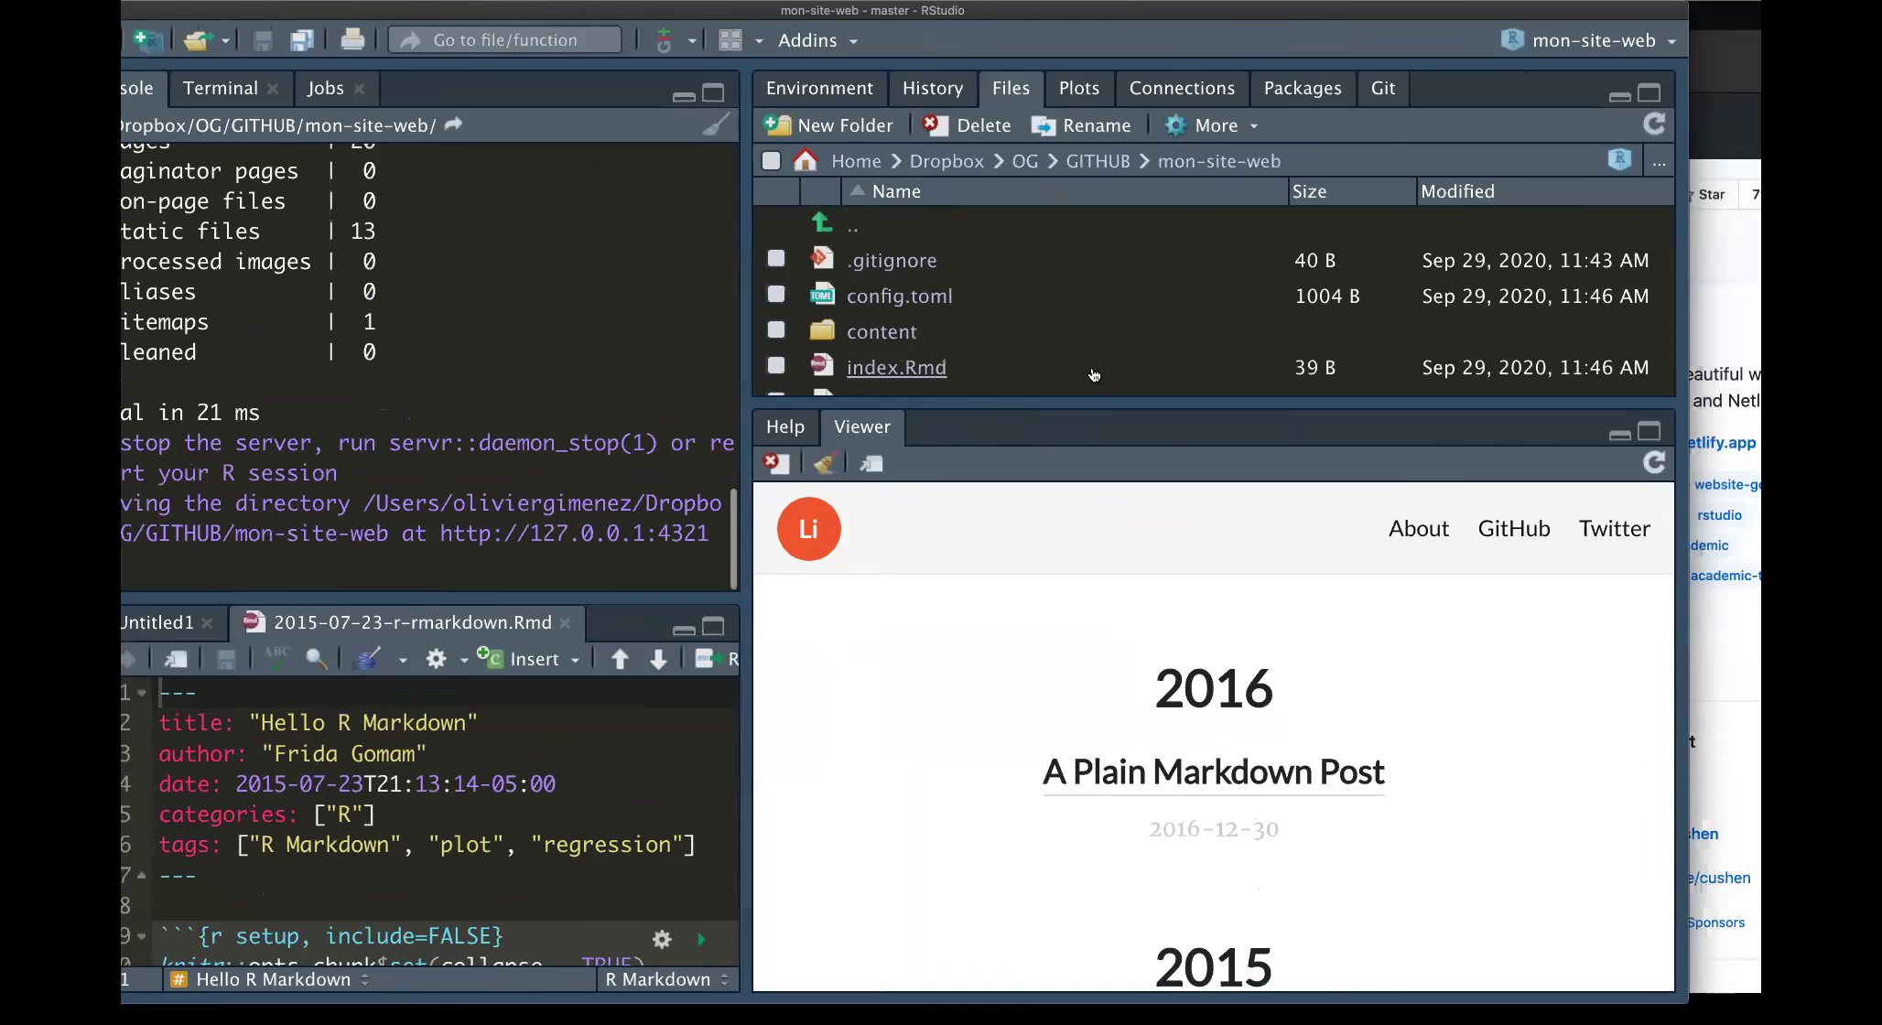
key(super+minus)
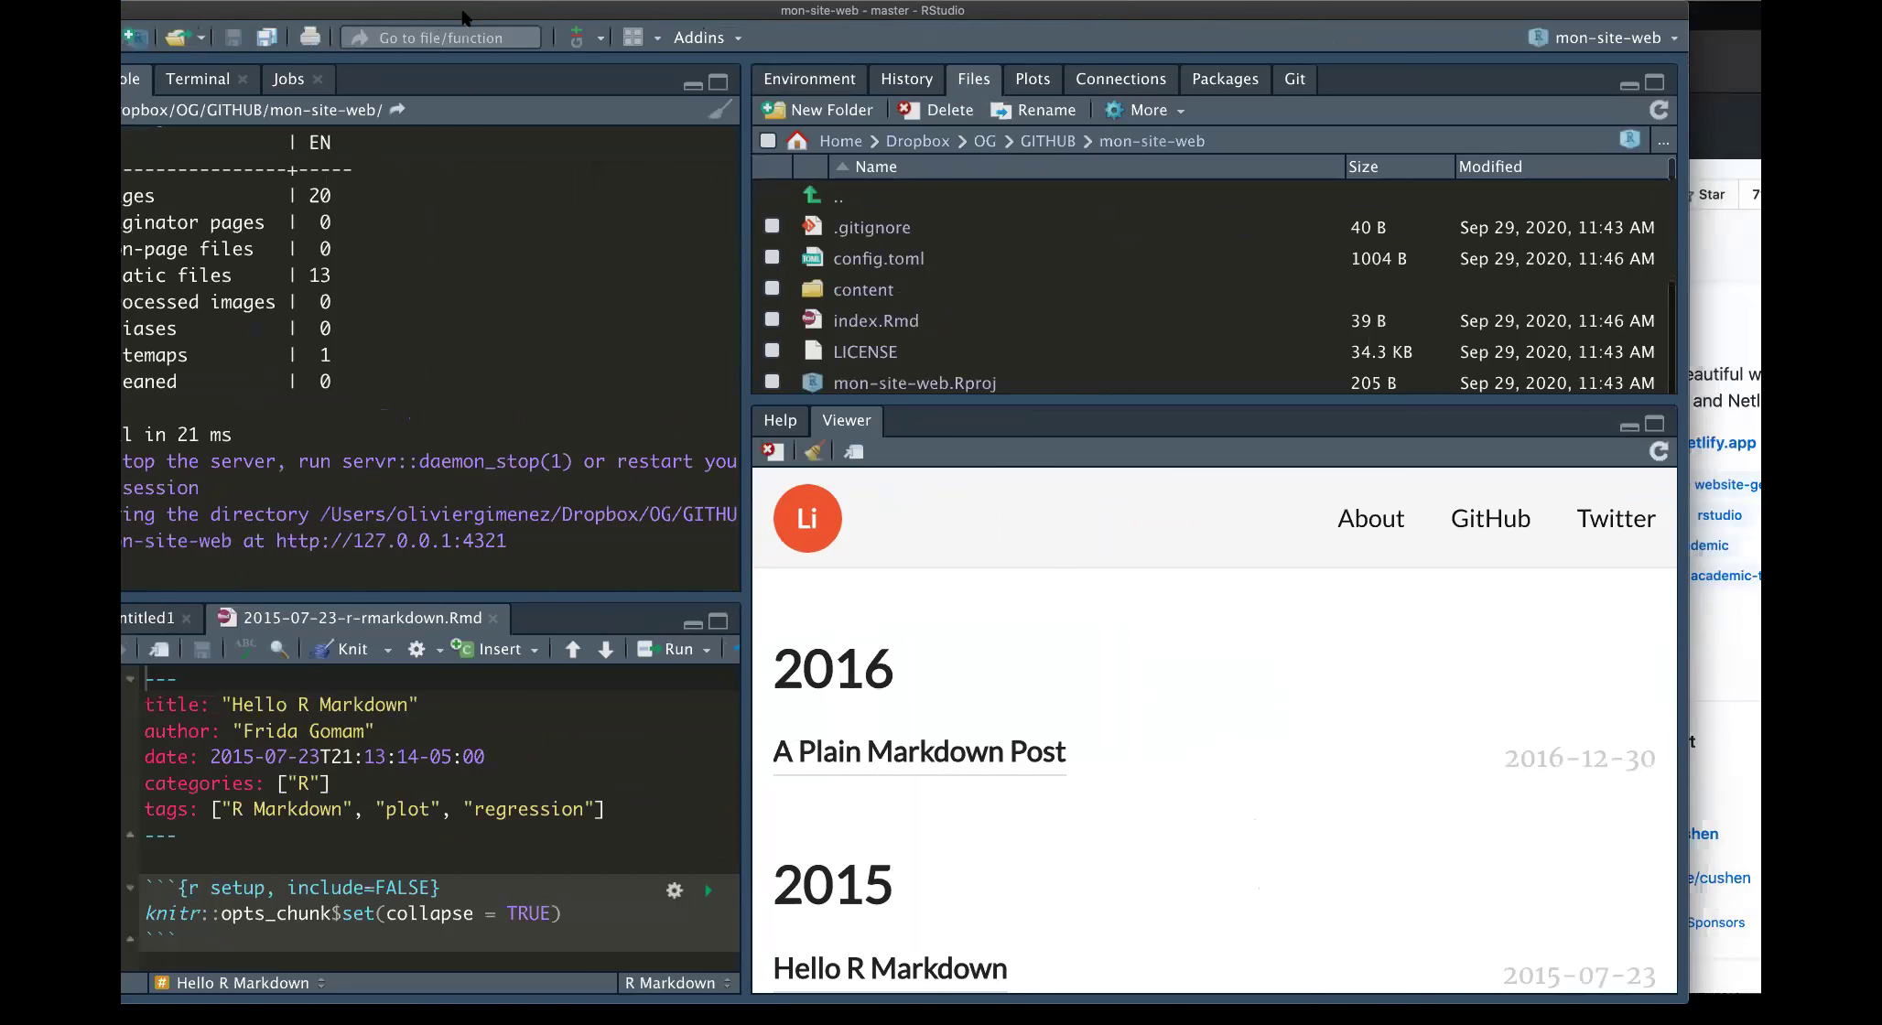
drag(462, 16, 587, 17)
click(998, 260)
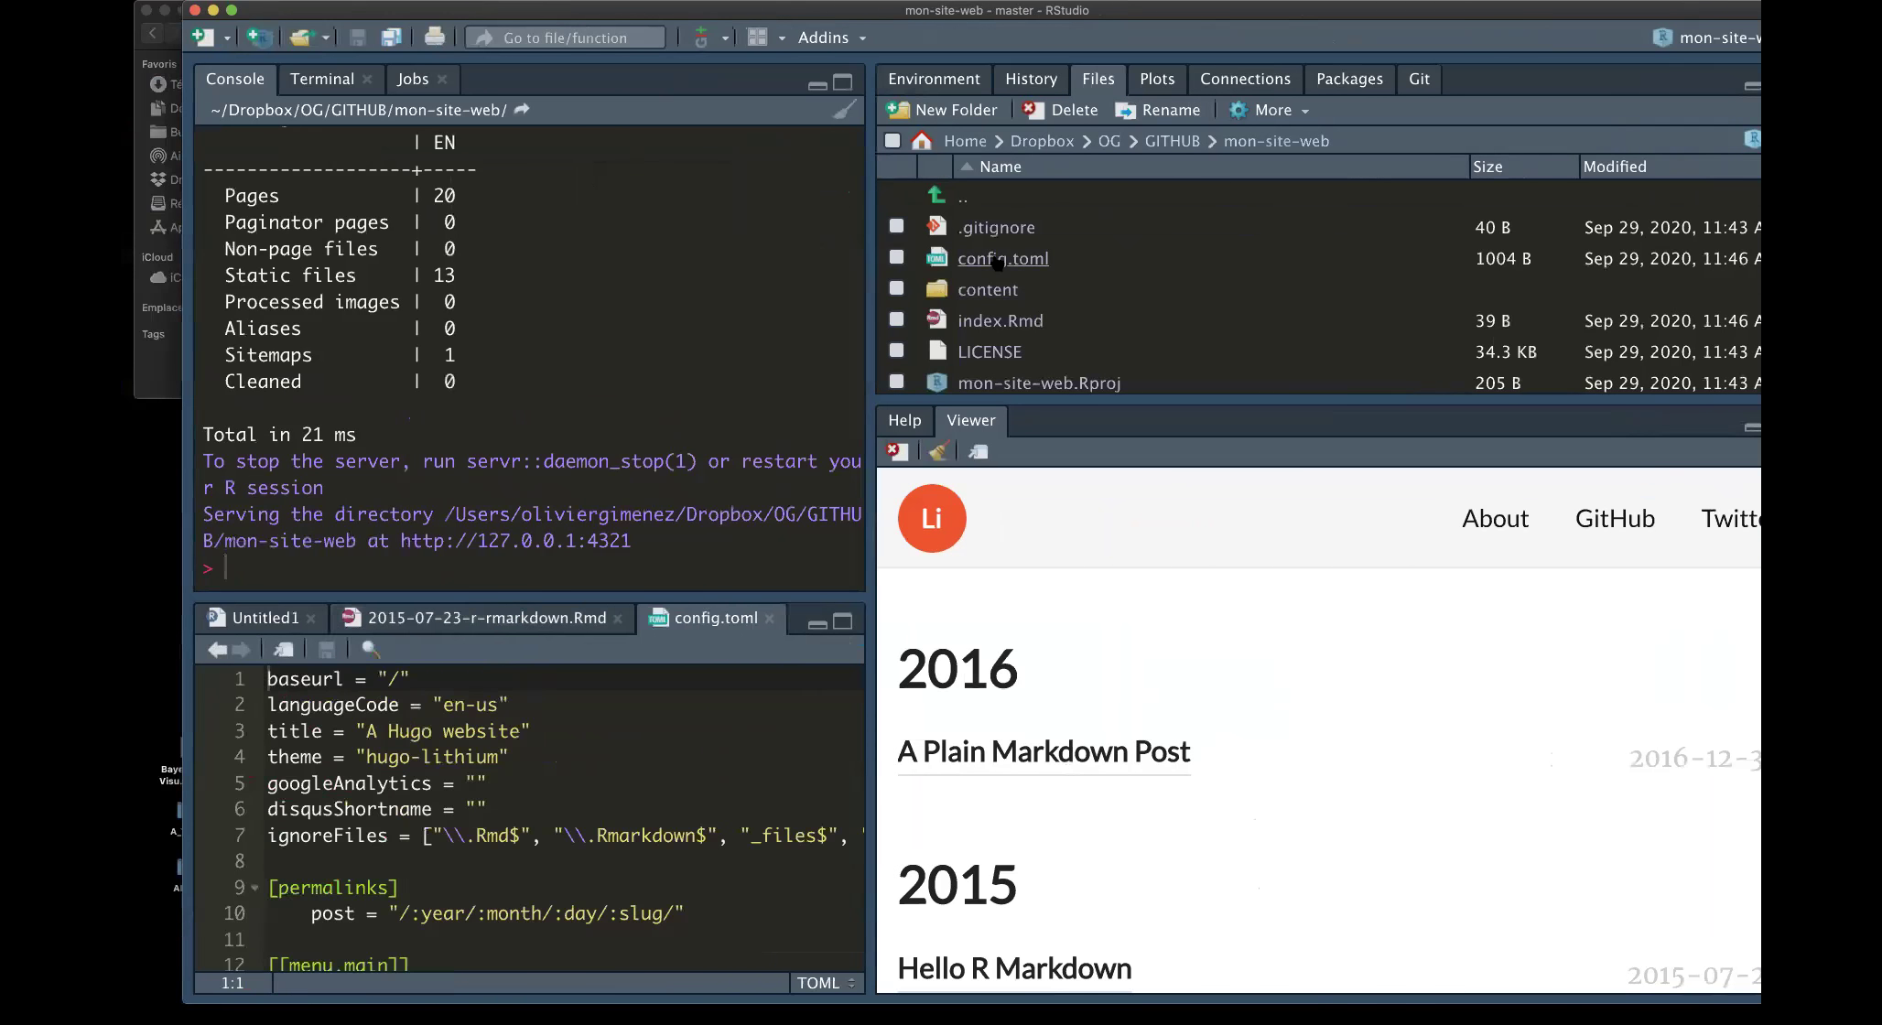
Enlarge the editor pane and read through config.toml, highlighting the URL of the GitHub menu entry
drag(752, 594, 756, 275)
drag(865, 469, 1206, 488)
click(628, 559)
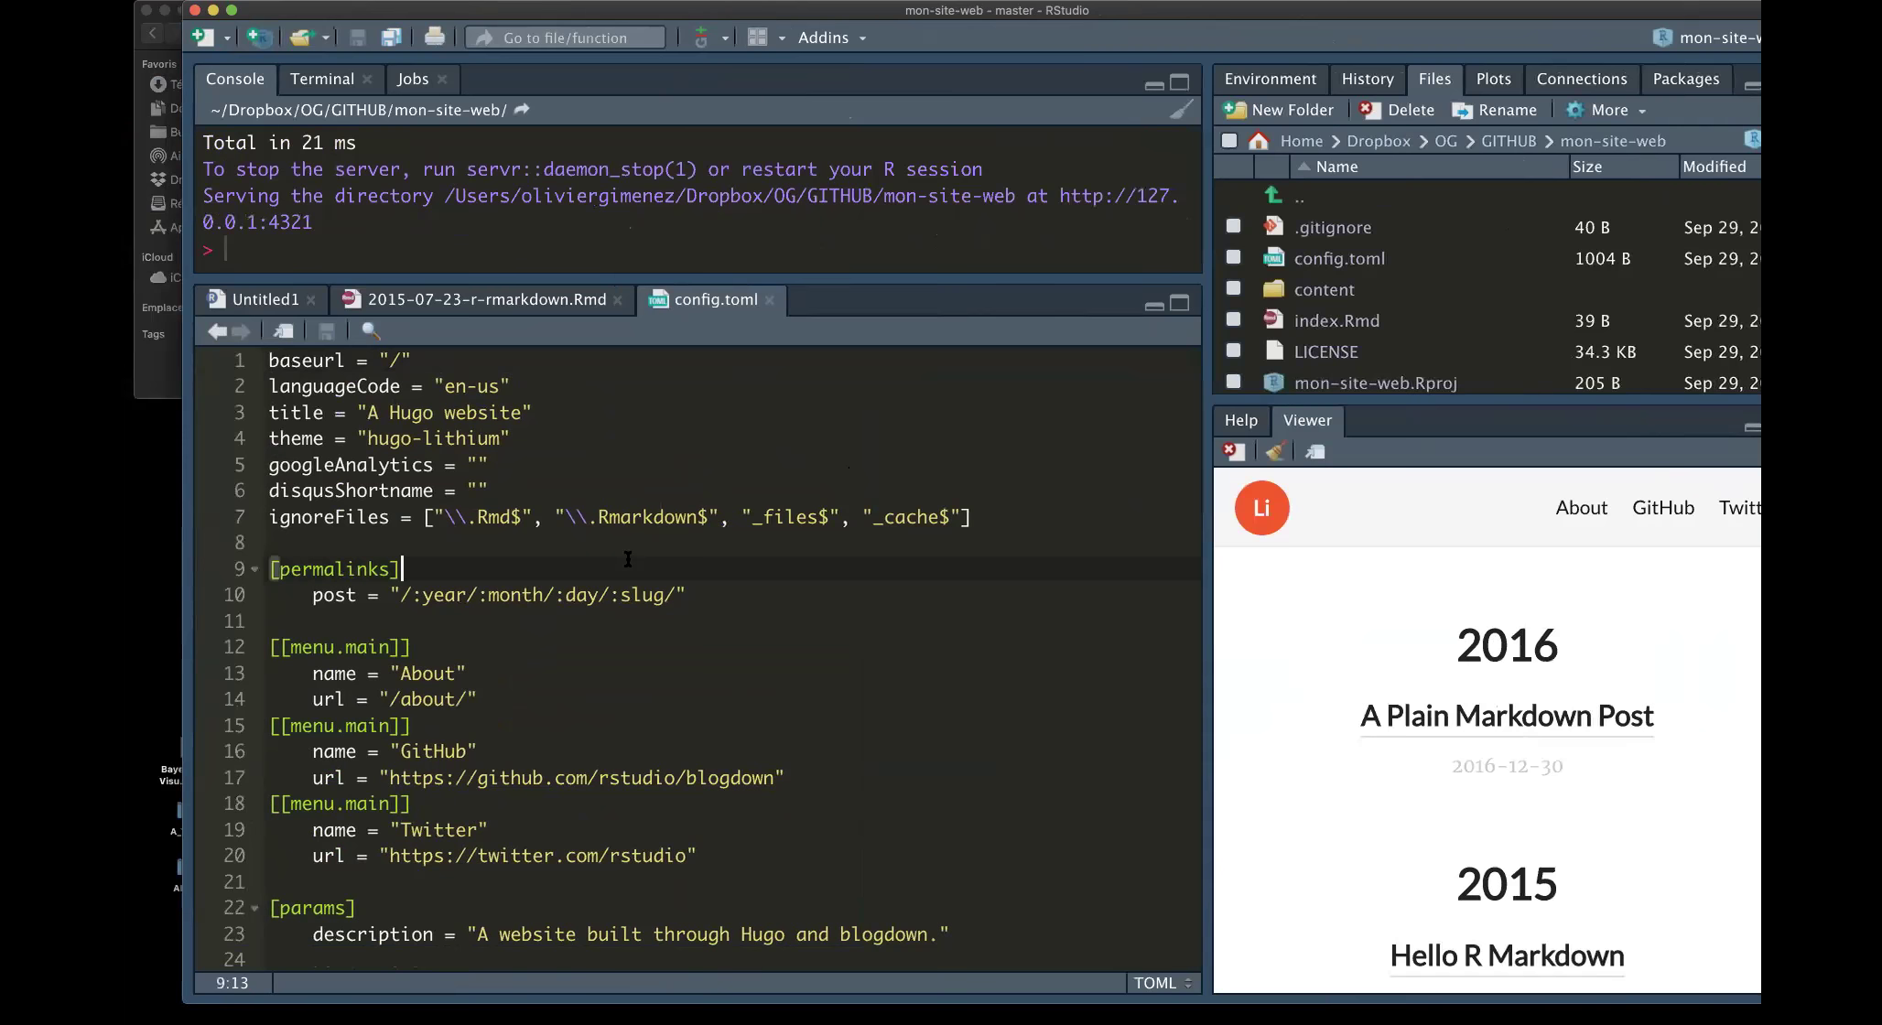
scroll(628, 559, down, 5)
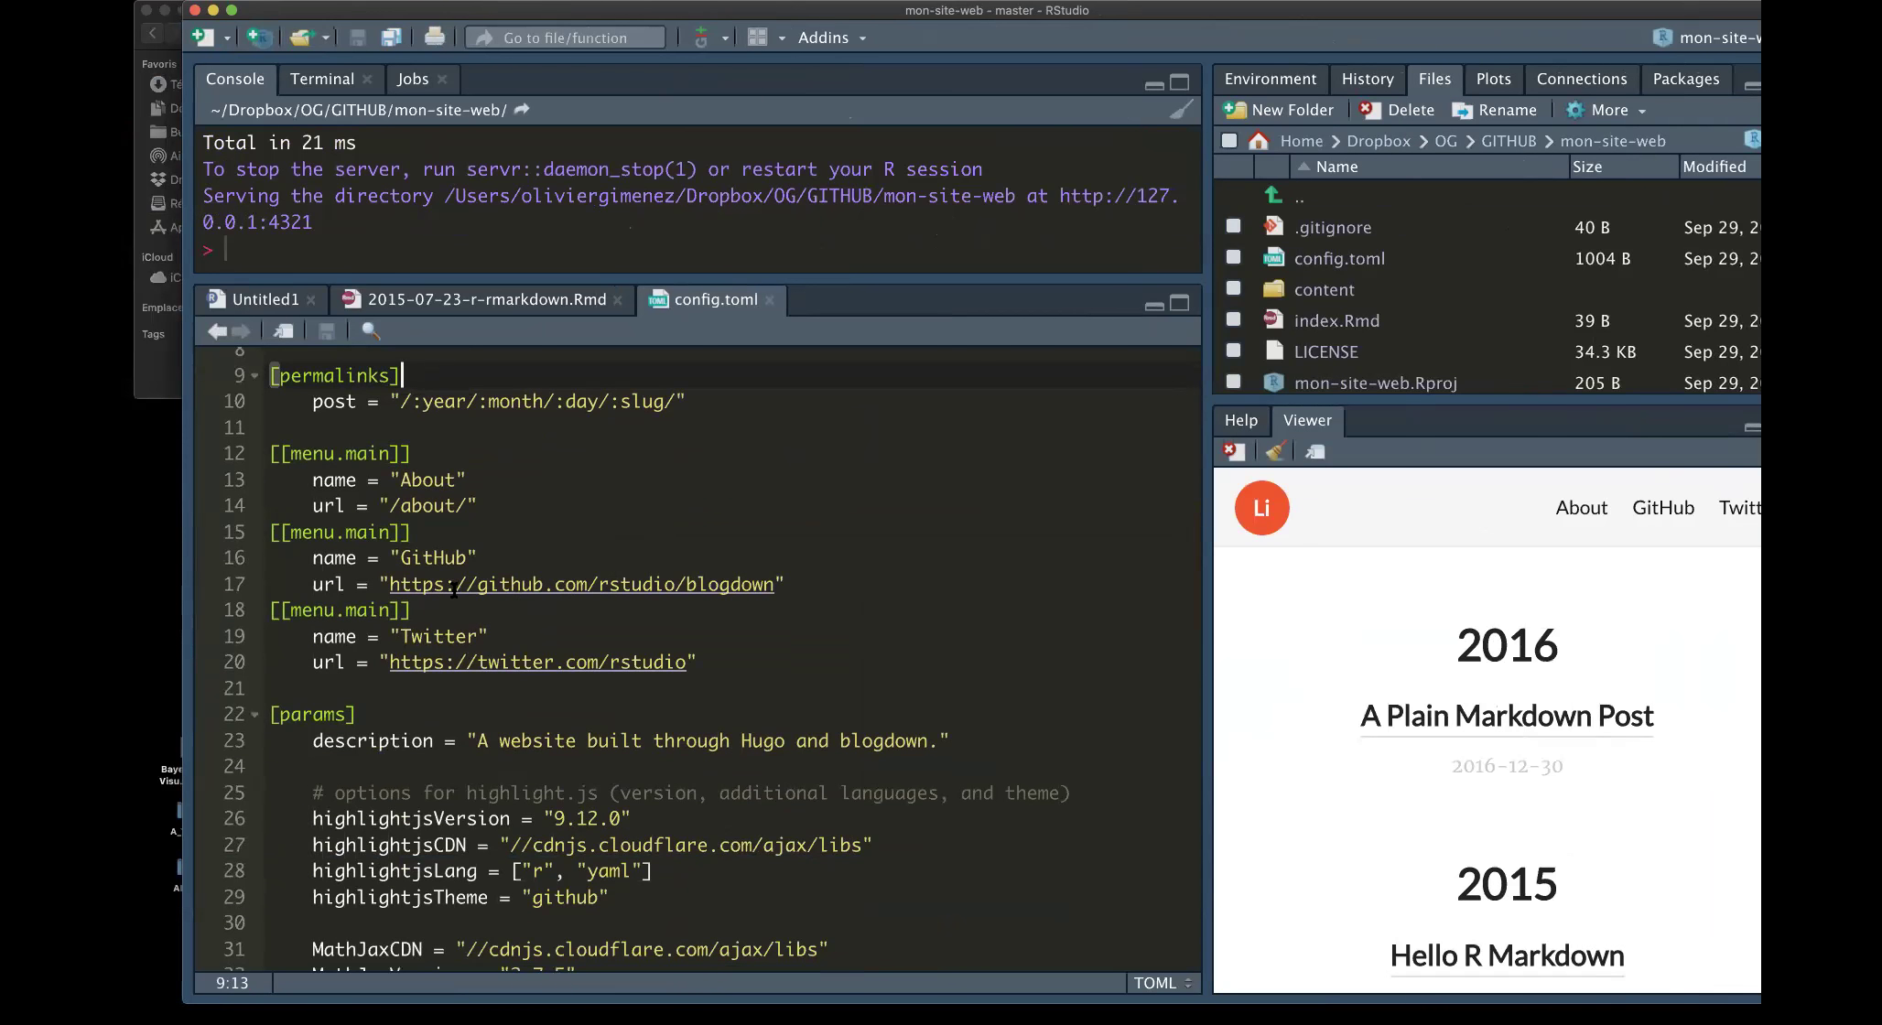
drag(391, 586, 648, 582)
scroll(648, 582, up, 5)
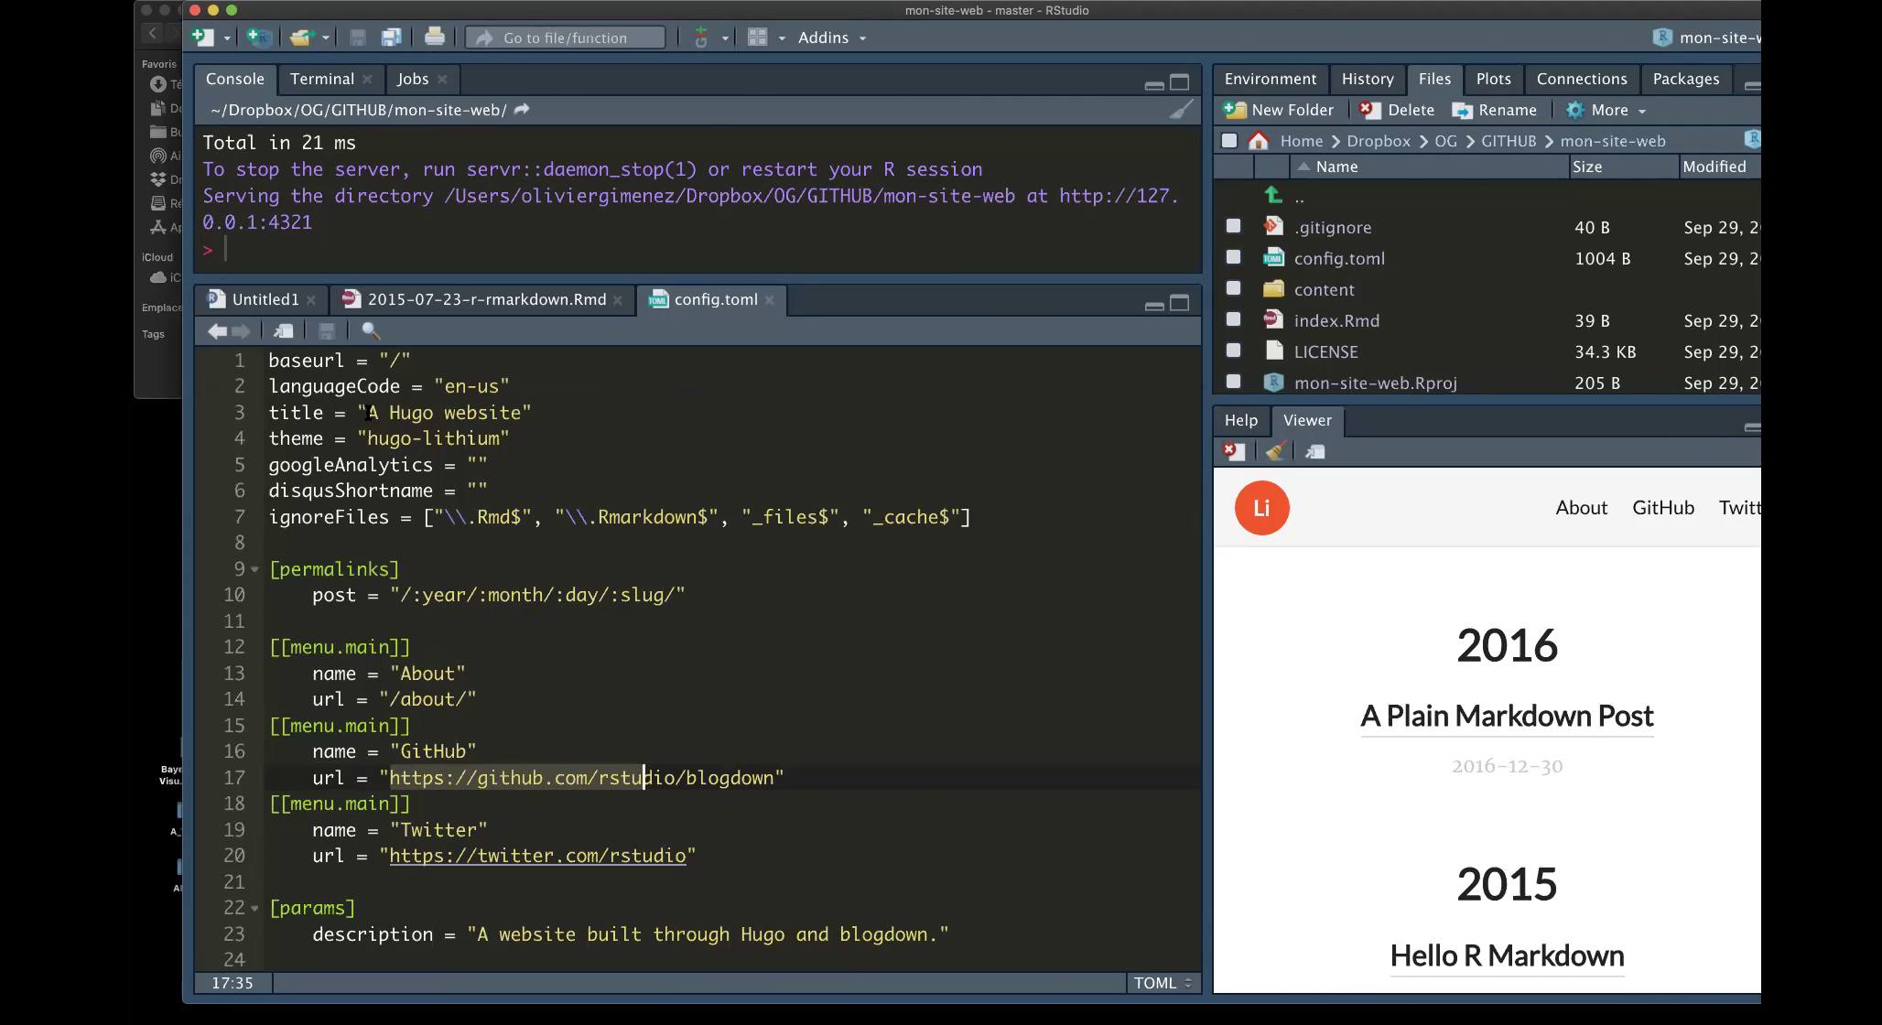
Highlight the site title in config.toml and open the site preview in the browser to compare the page title
drag(368, 413, 514, 413)
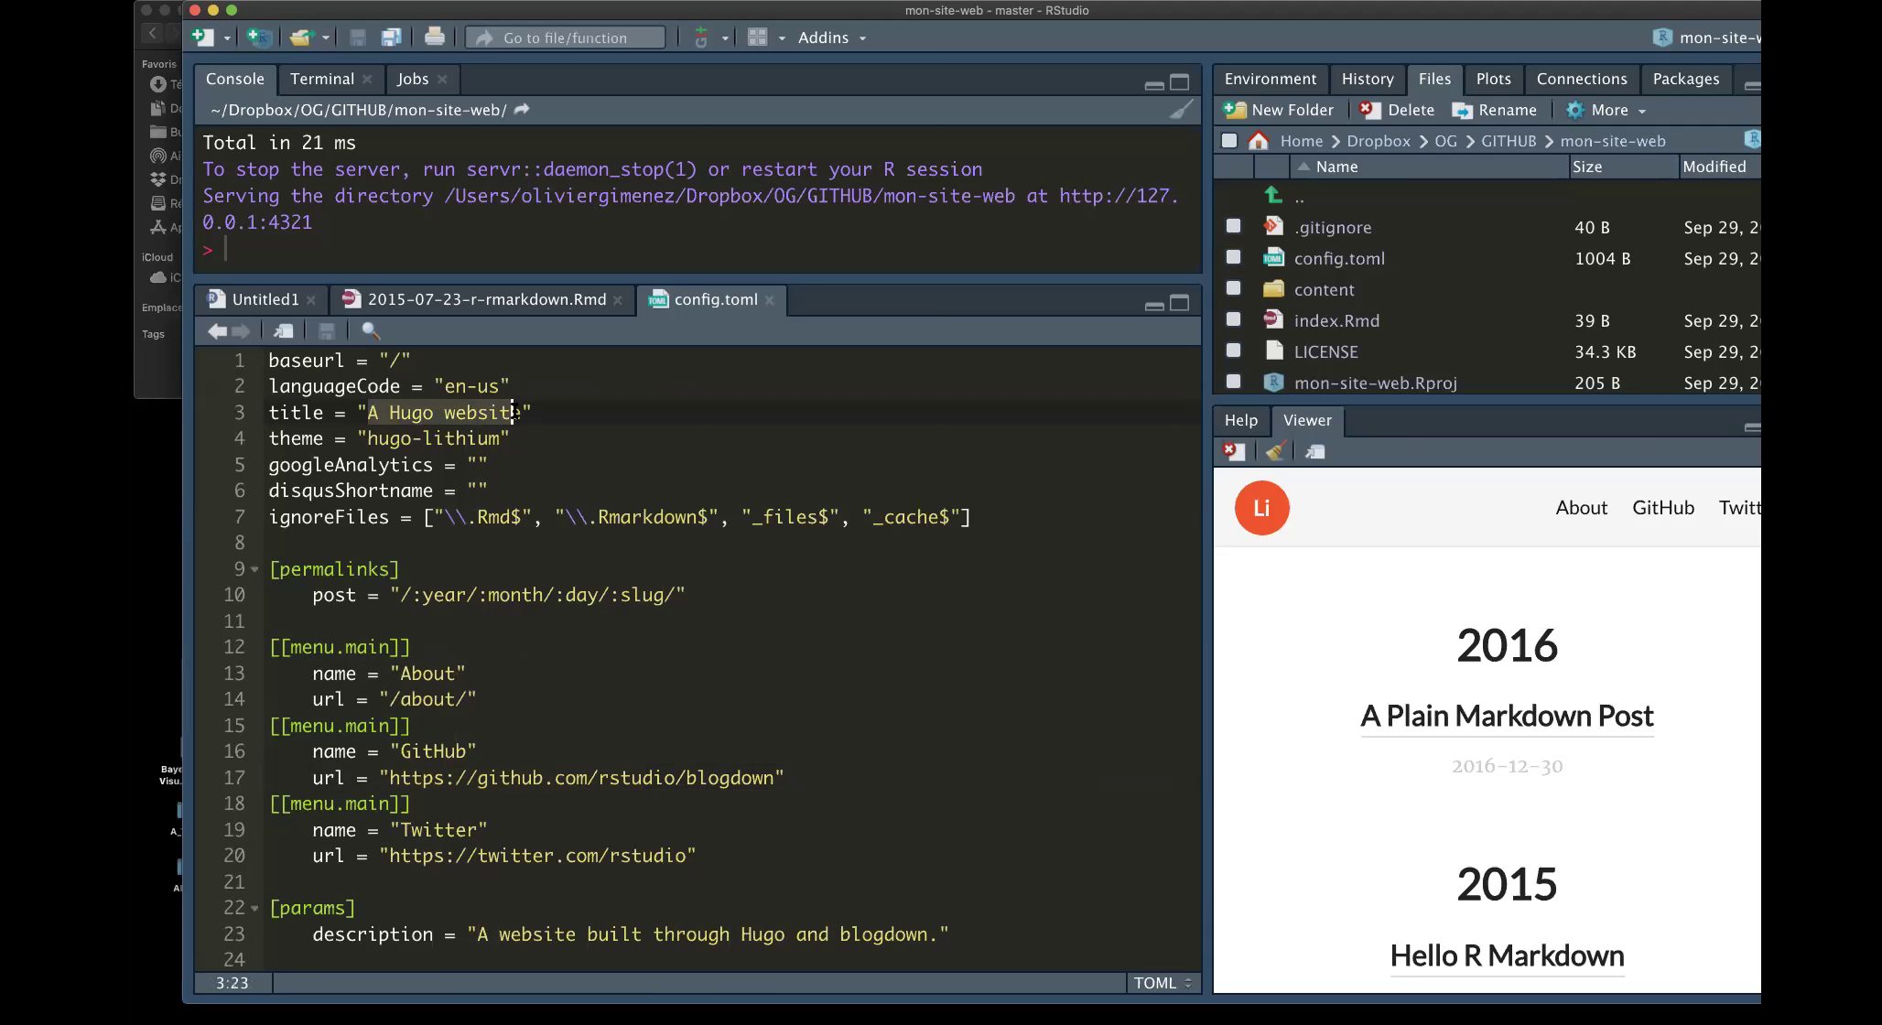
click(1315, 451)
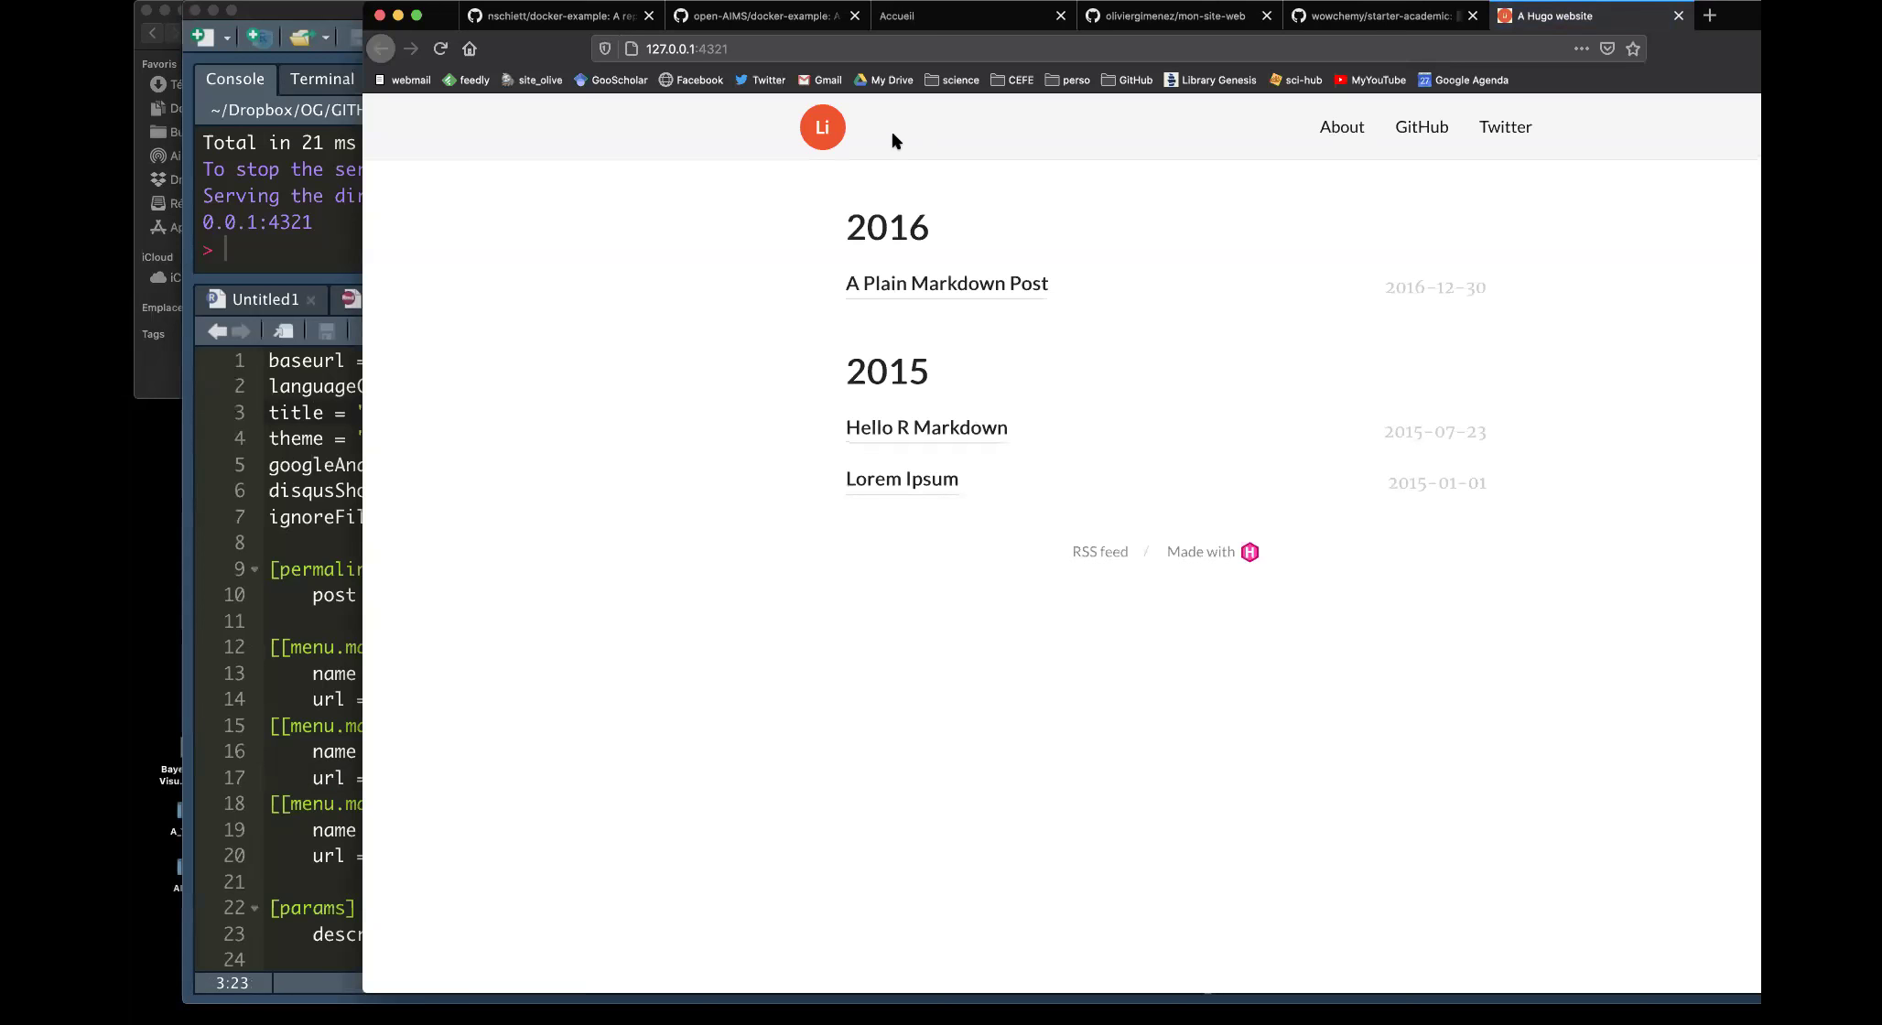
drag(431, 11, 267, 11)
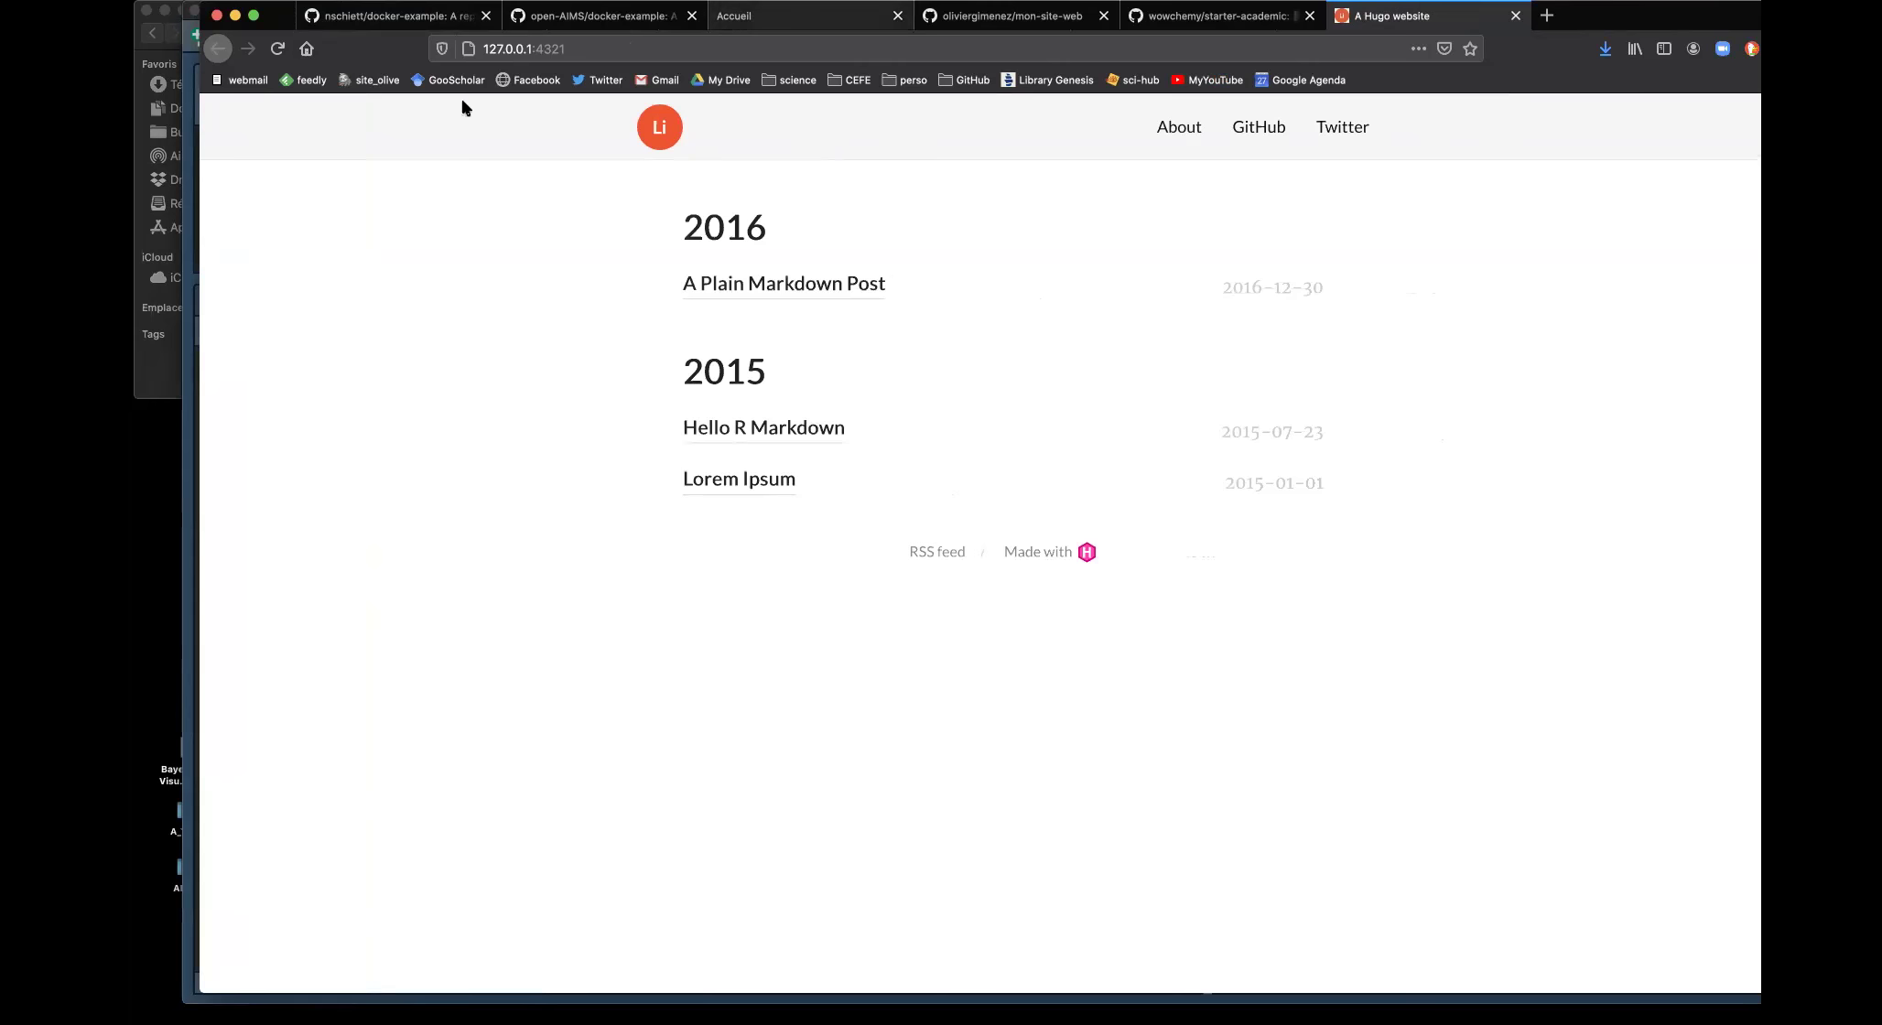
drag(274, 19, 621, 18)
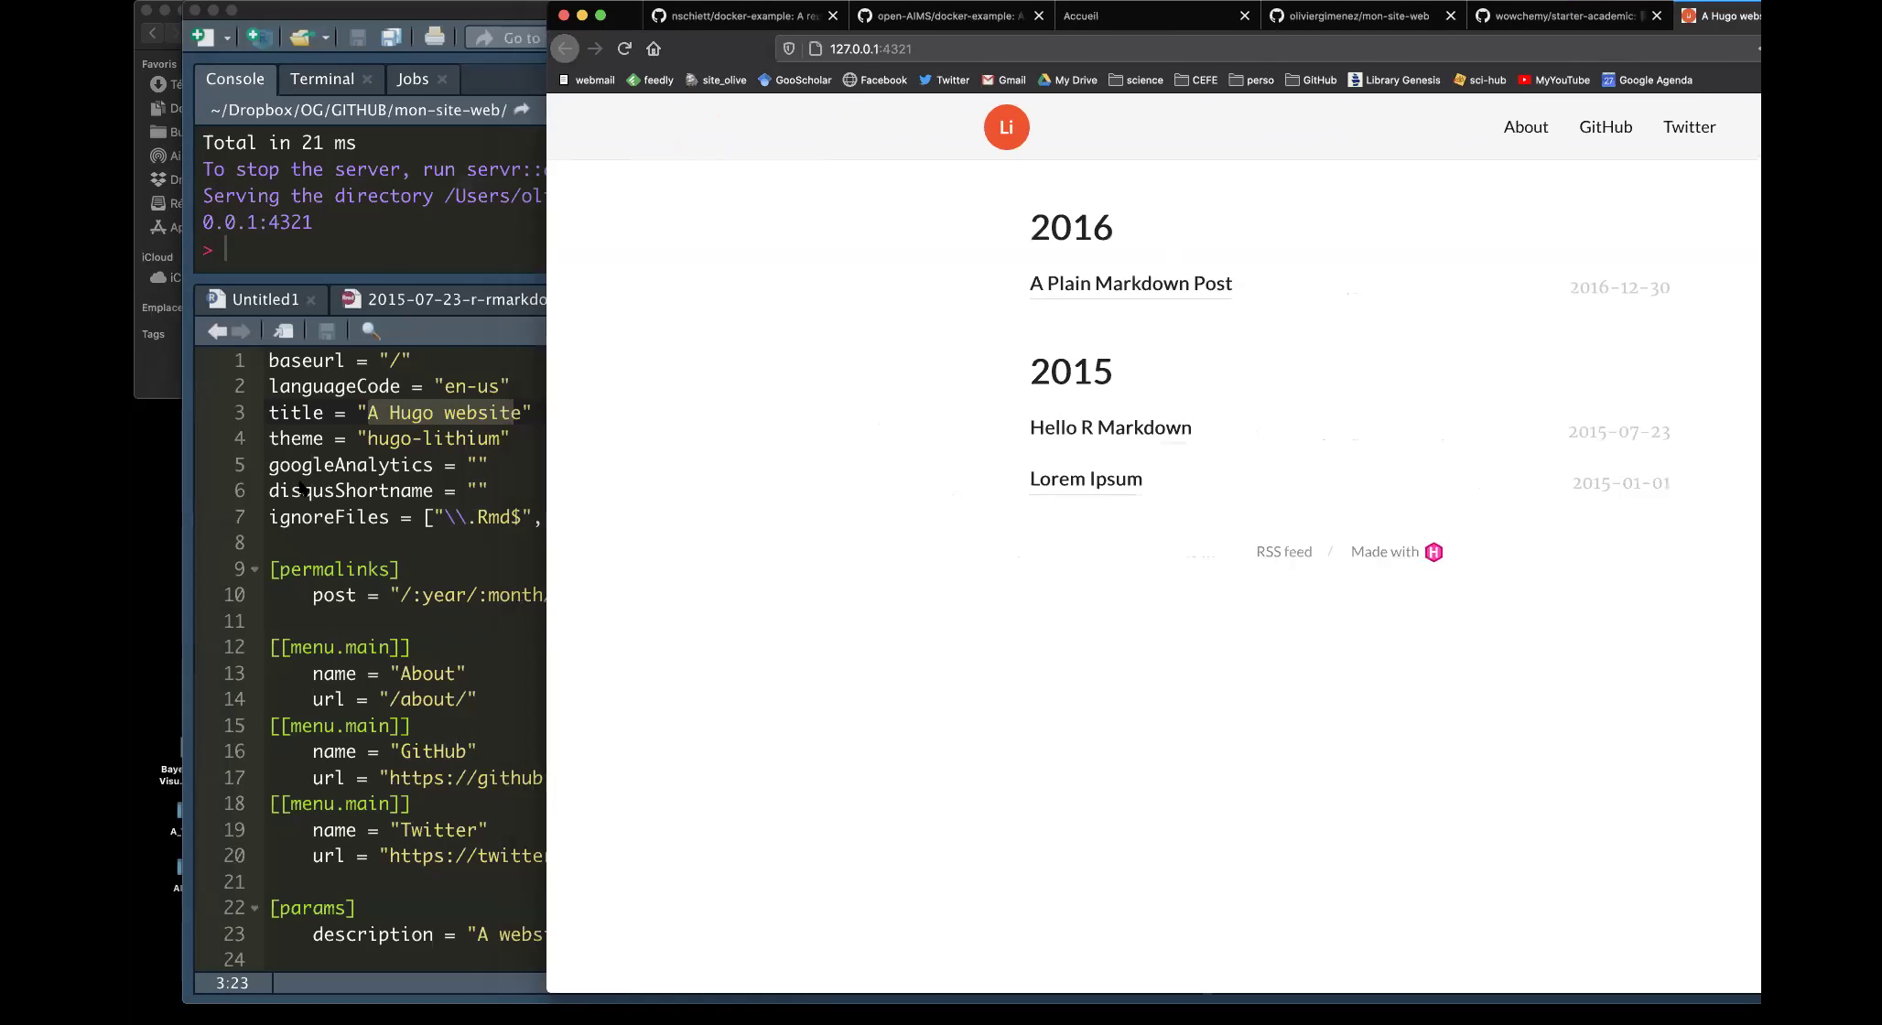
Change the site title in config.toml to "mon super website" and save the file
click(400, 414)
drag(369, 412, 524, 413)
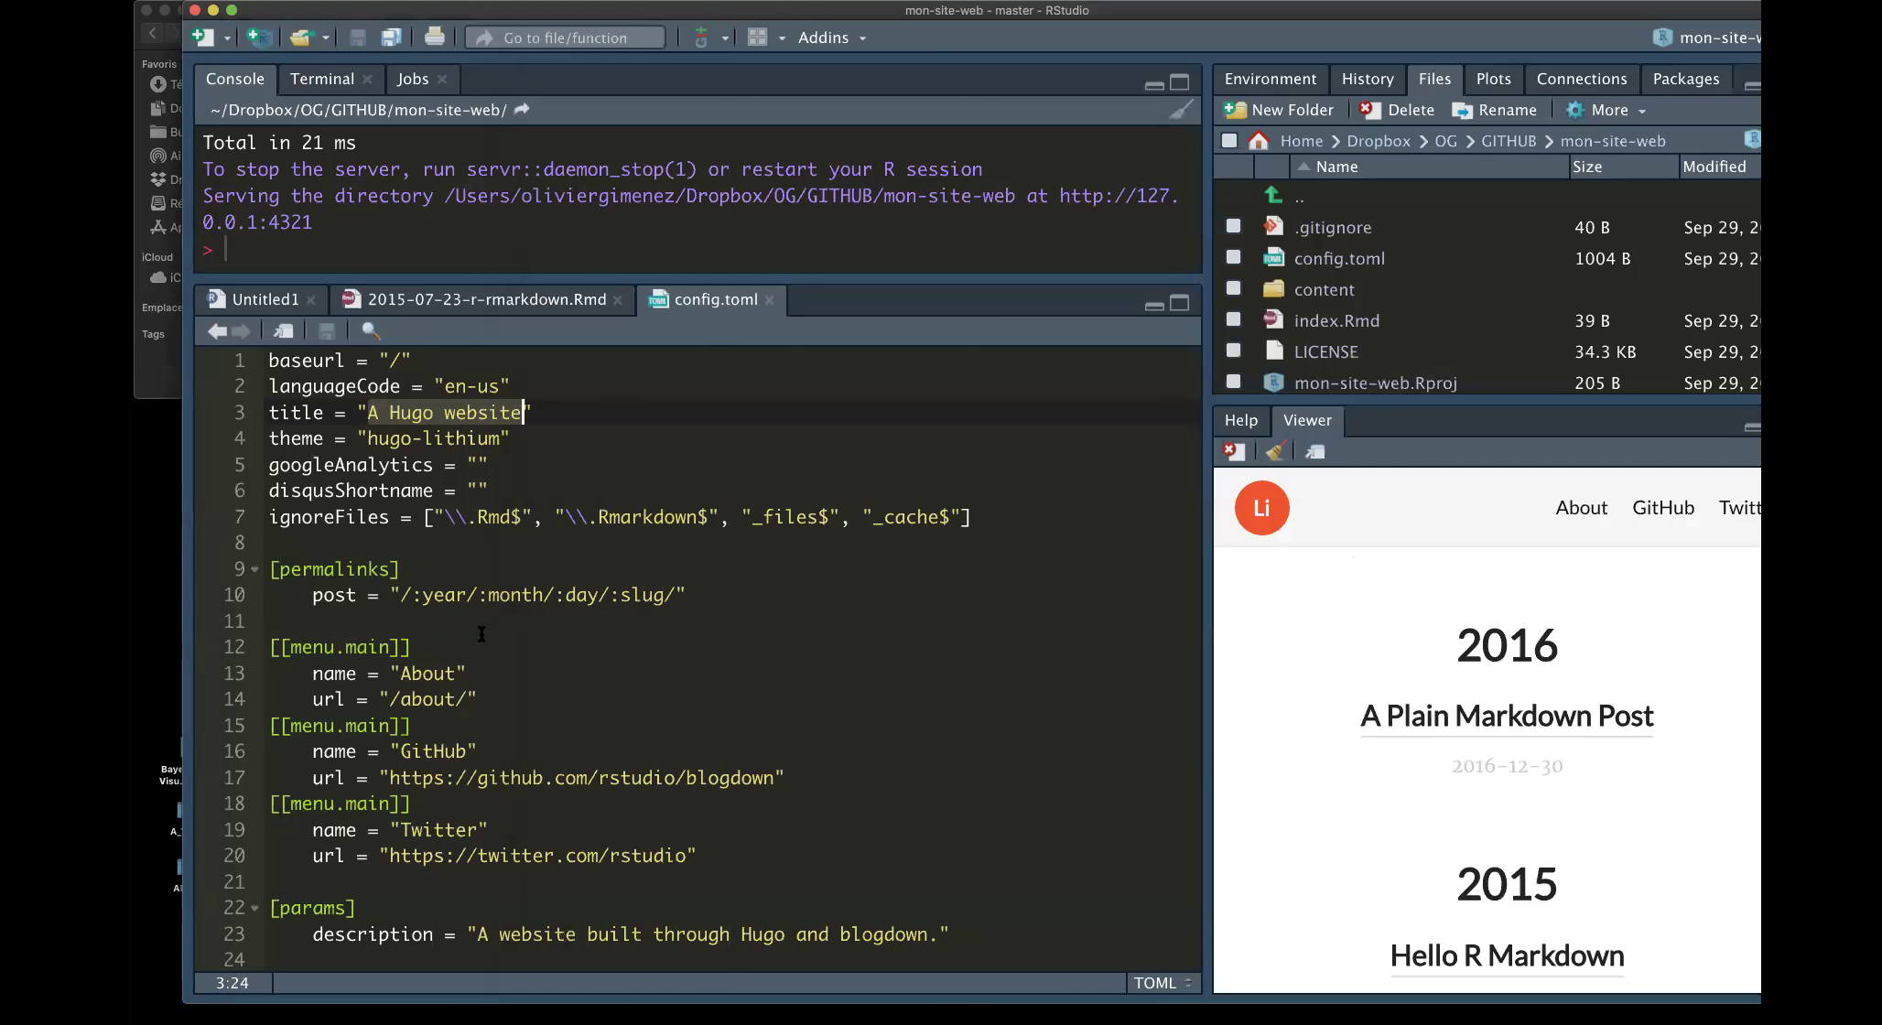
text(mon super we)
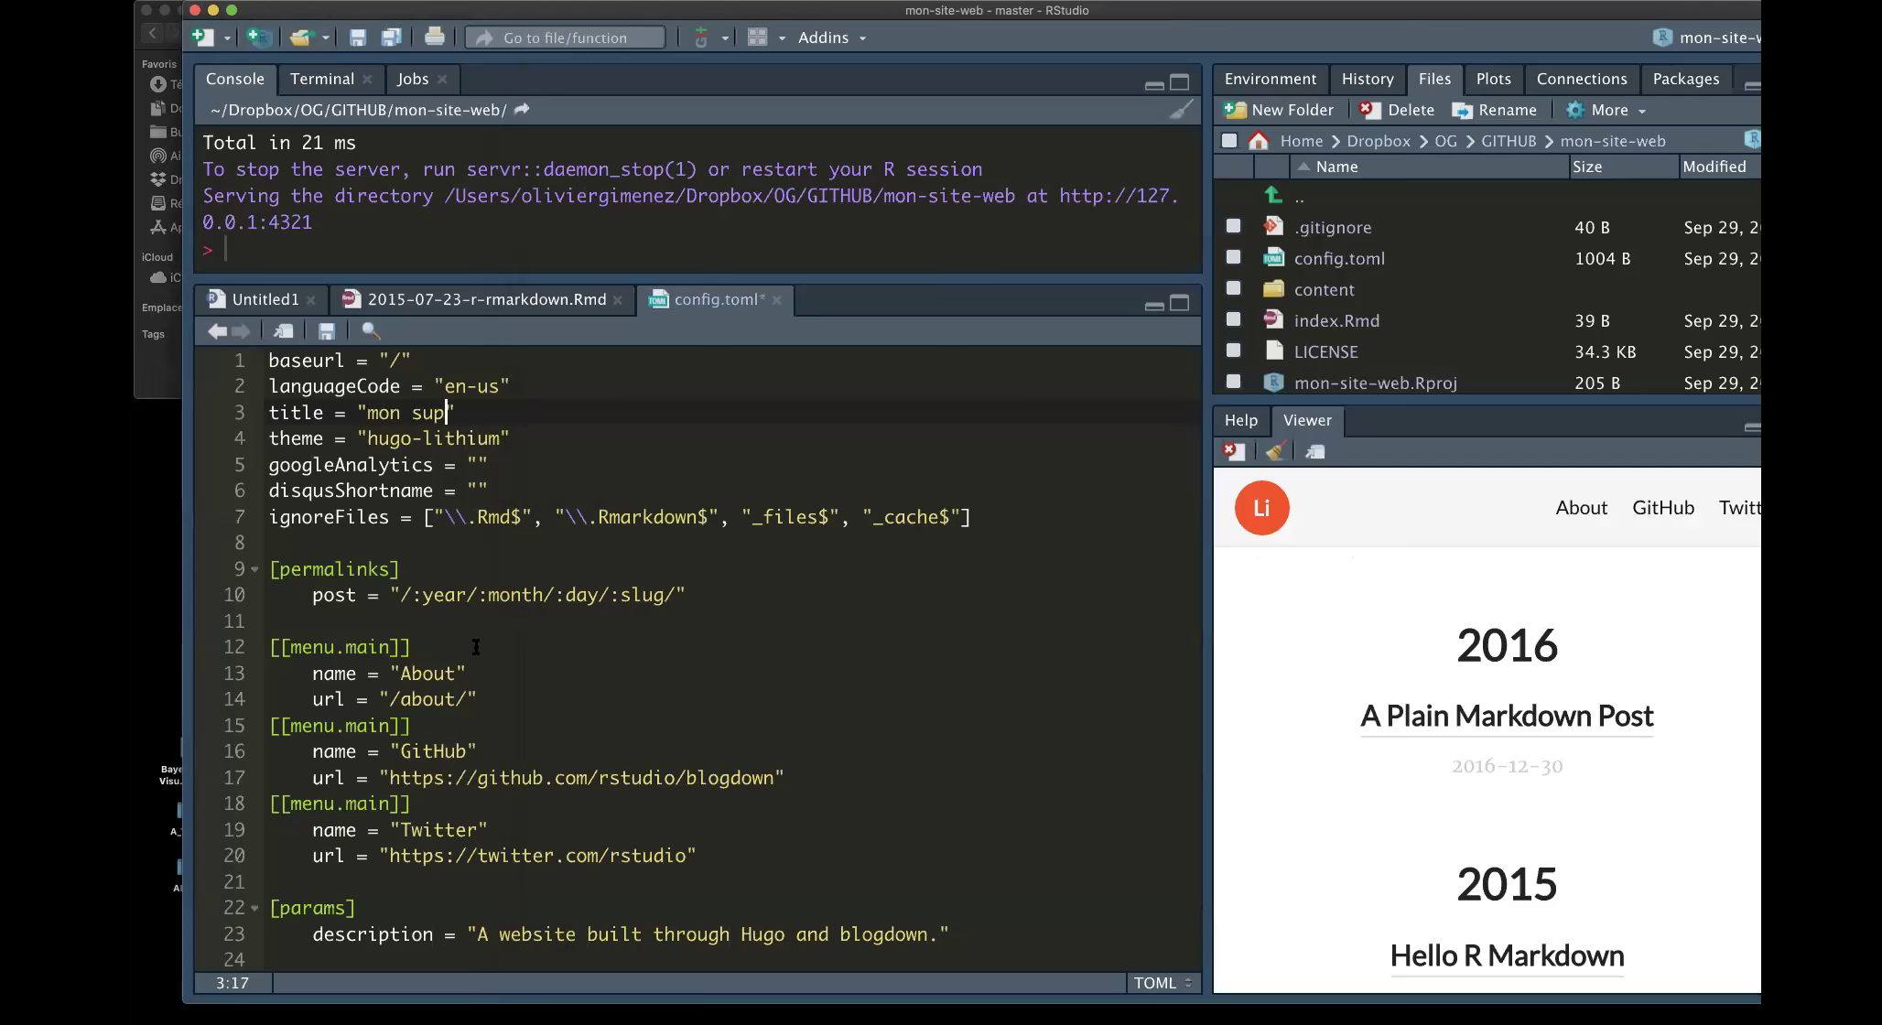
text(bsite)
key(super+s)
Reload the locally served site in the browser to check its page title, and return to the RStudio window
drag(902, 13, 661, 355)
drag(632, 31, 269, 31)
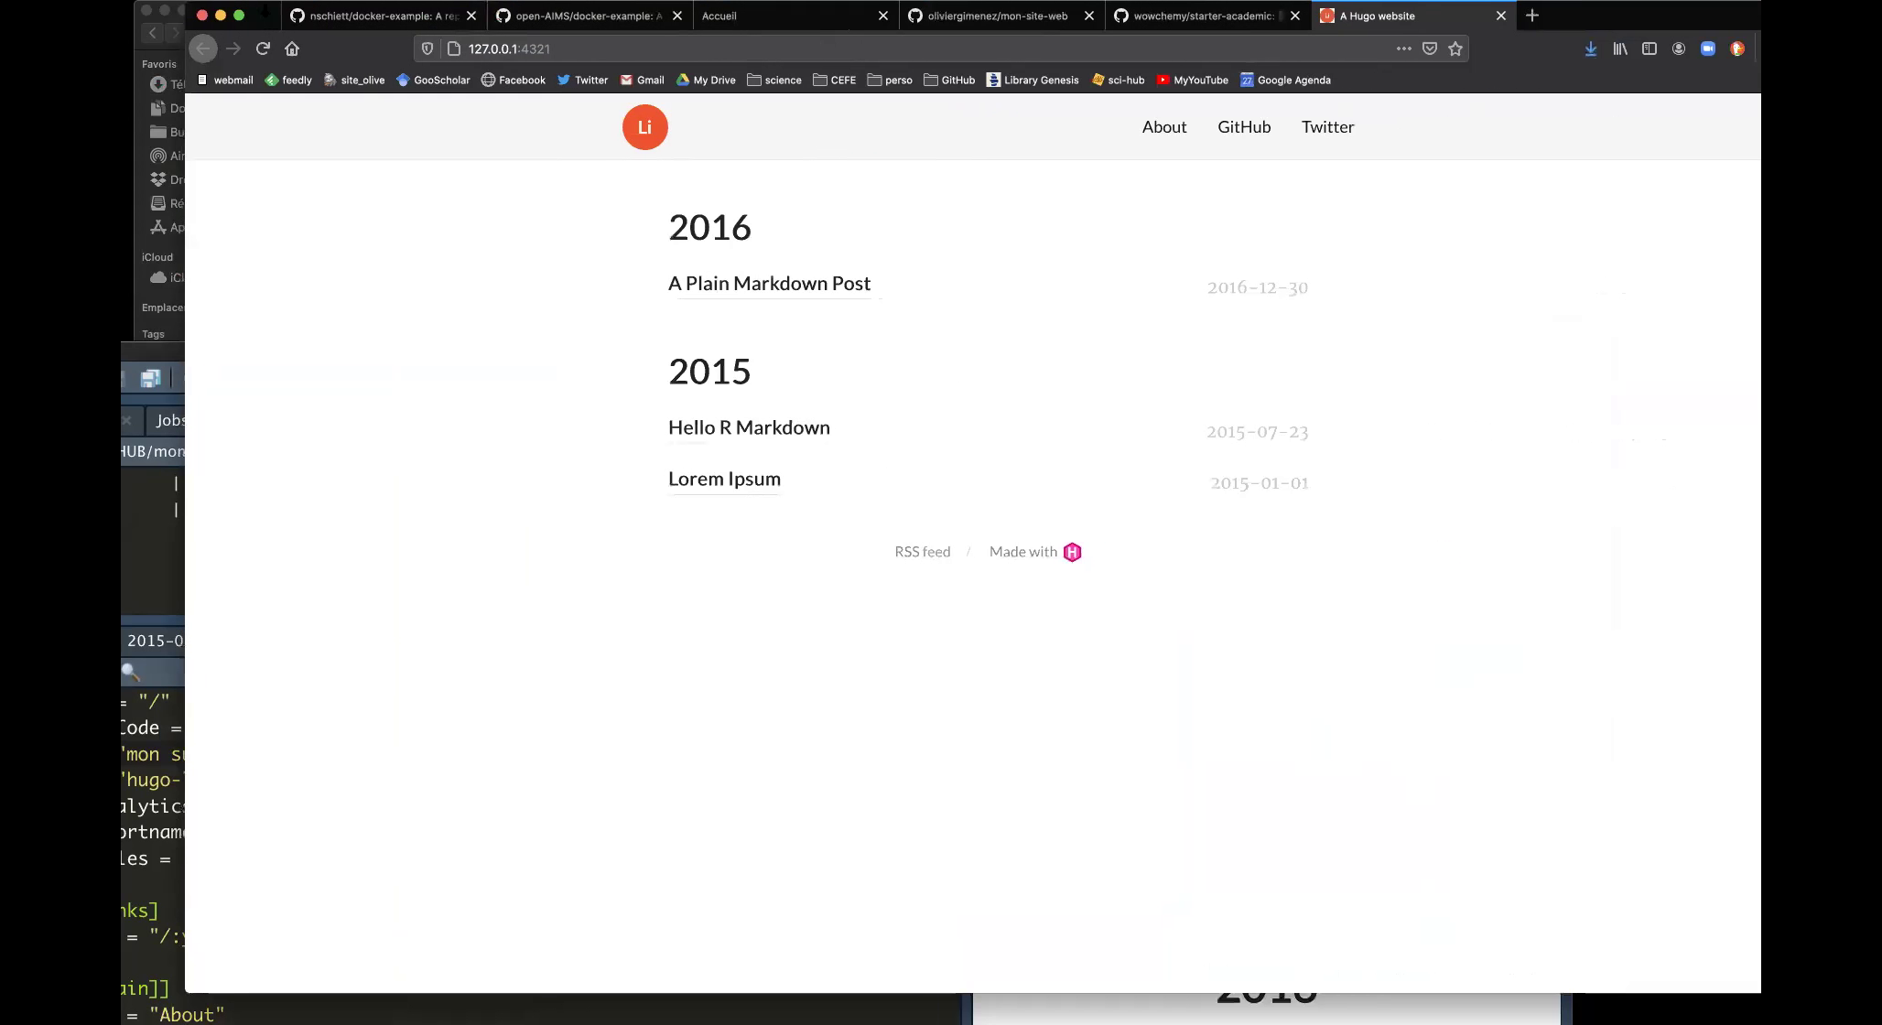
click(1123, 54)
key(Return)
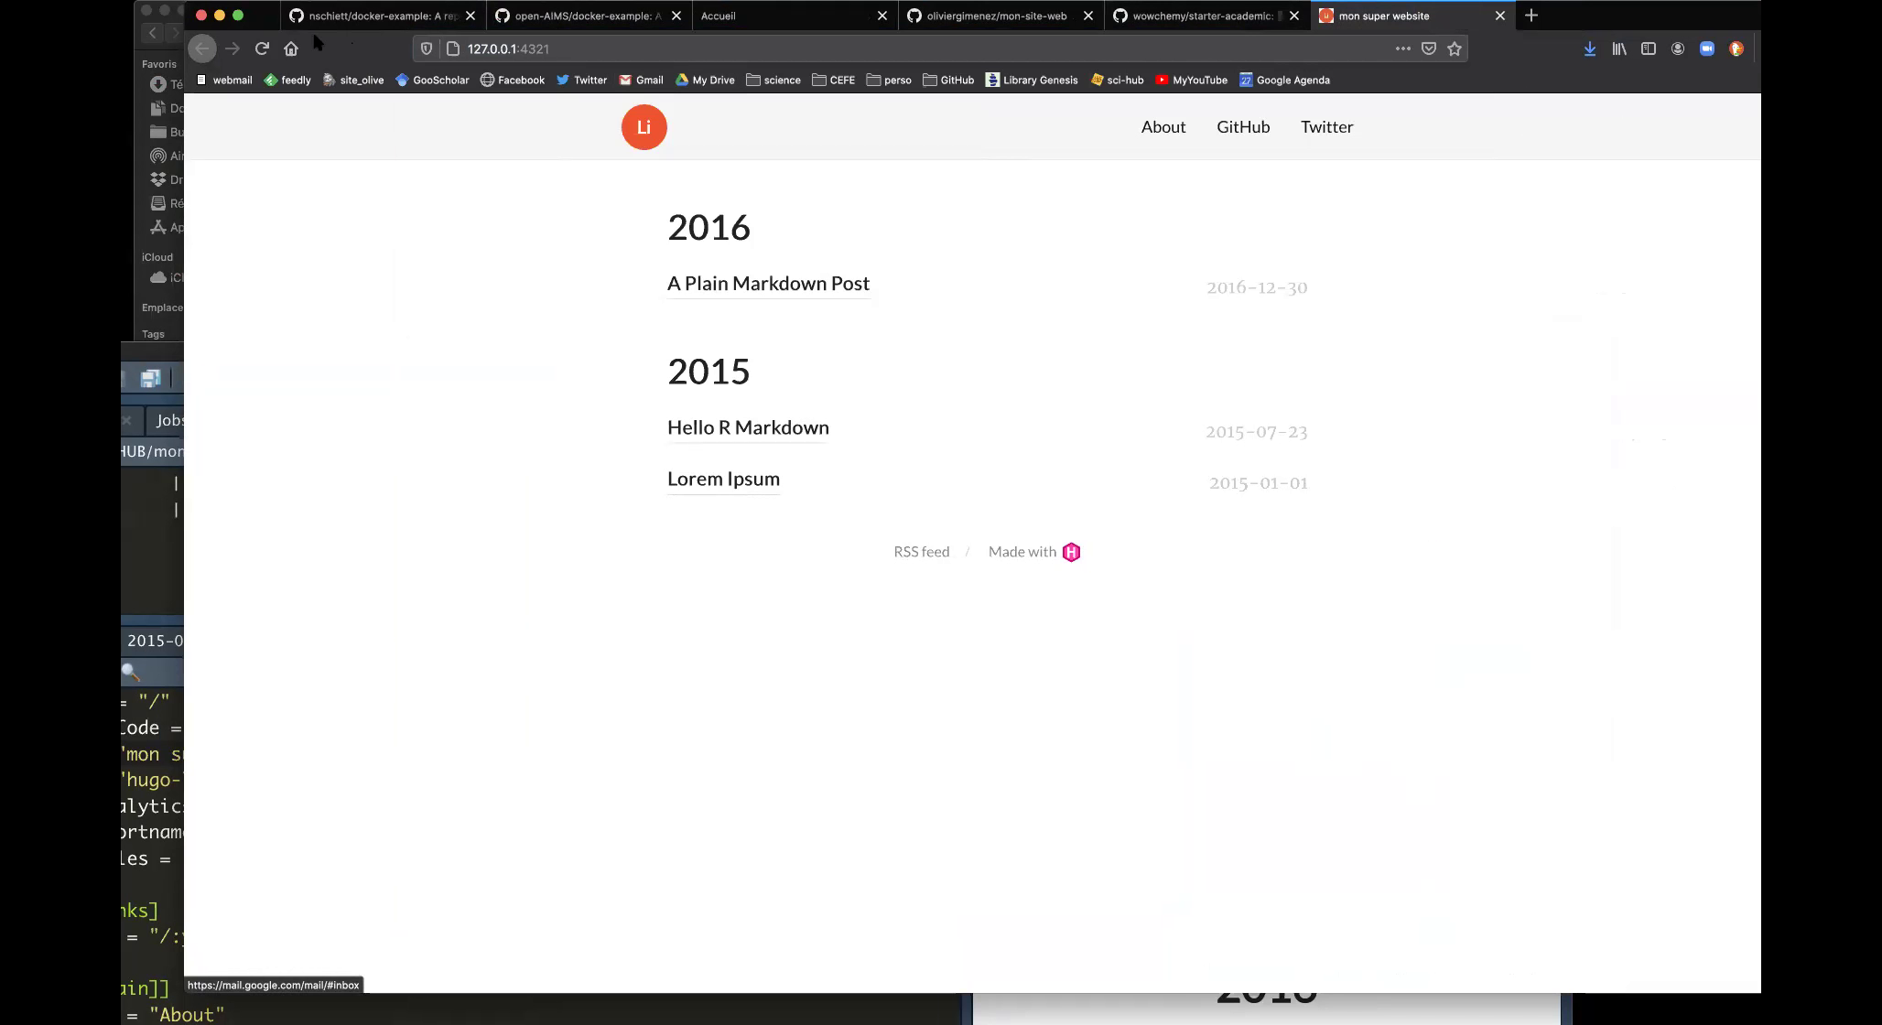
drag(258, 15, 828, 13)
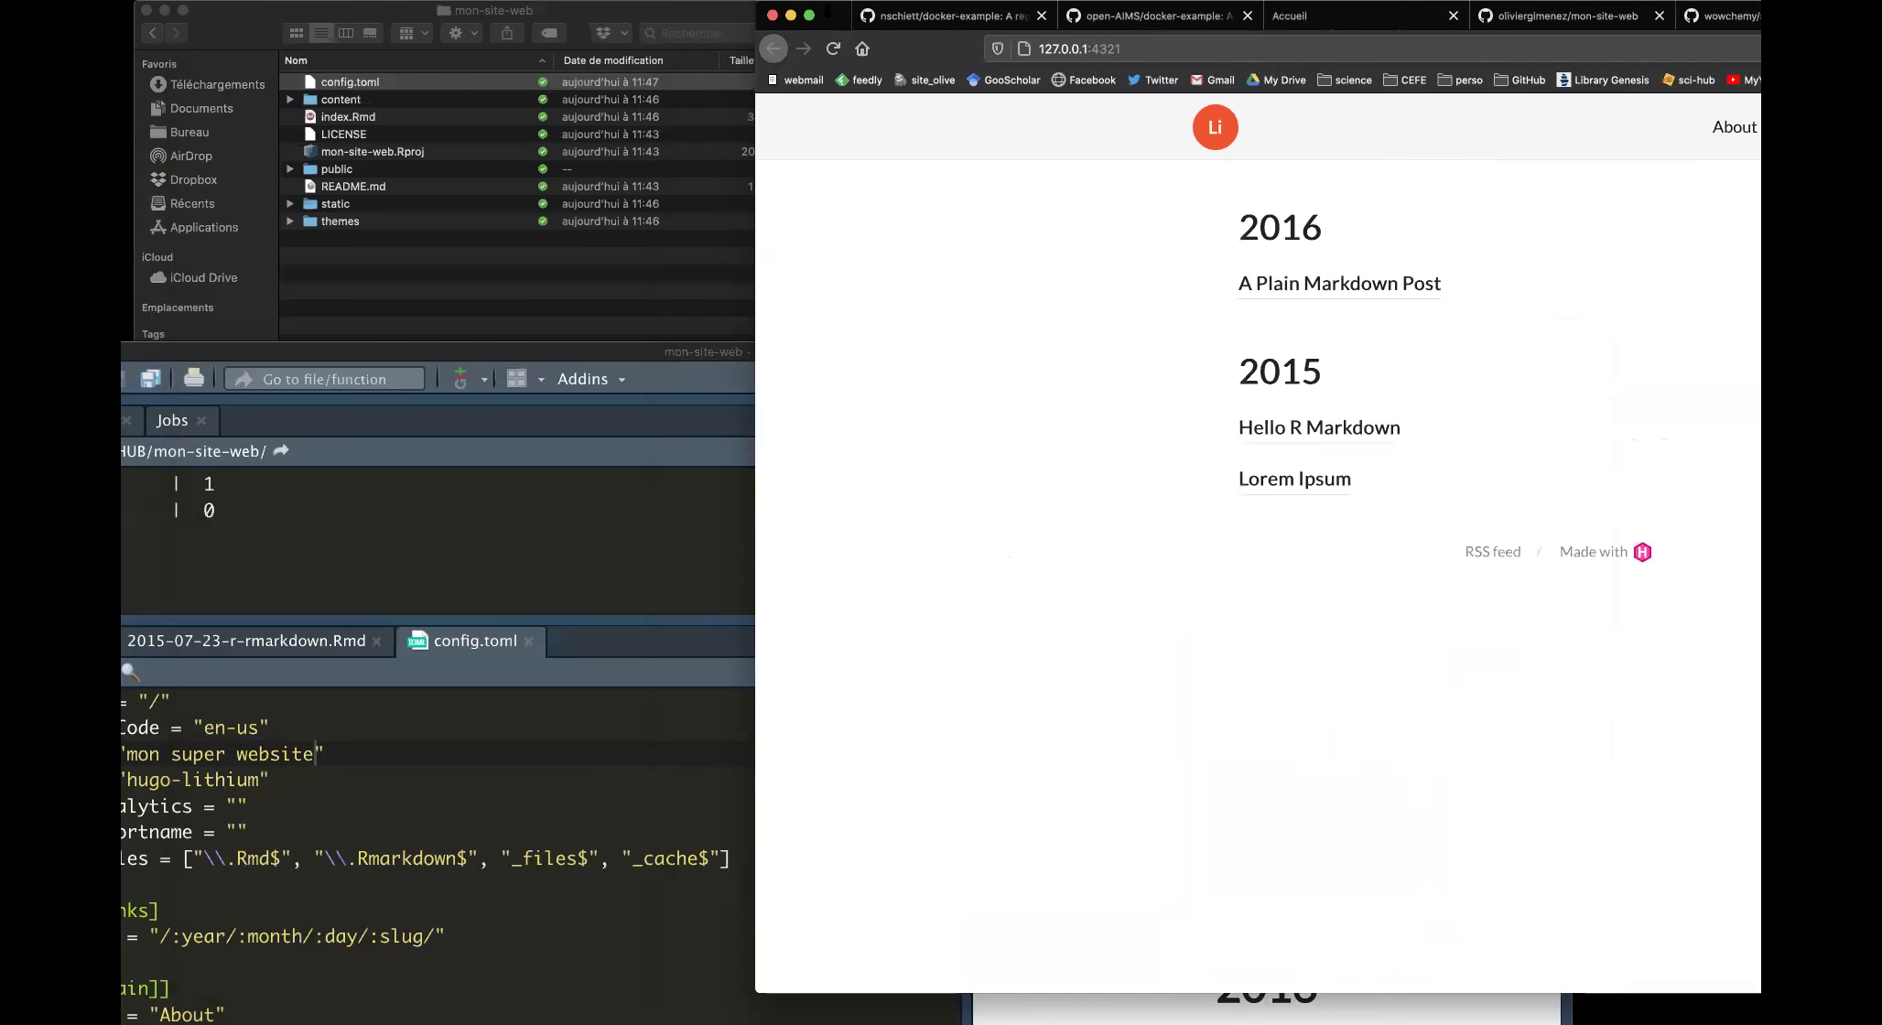
double_click(267, 359)
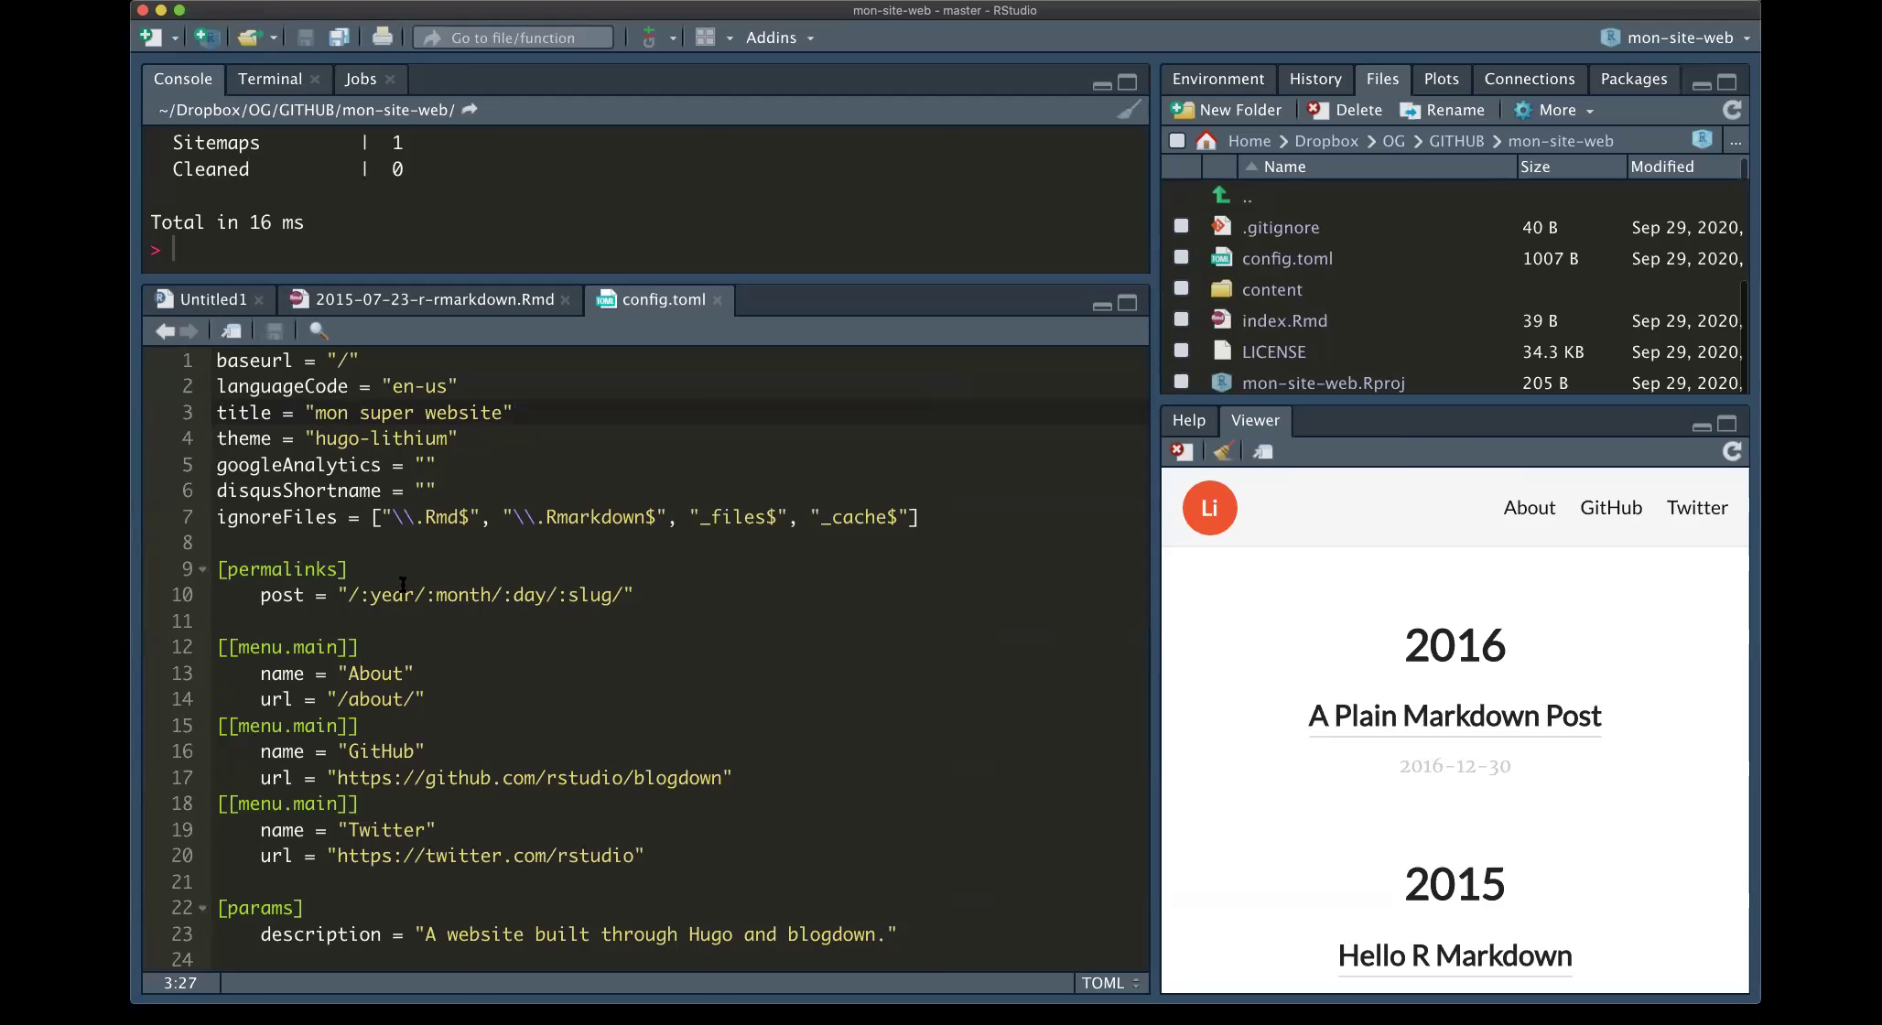
Examine the menu.main entries in config.toml, highlighting the whole block and the GitHub and Twitter URLs
scroll(403, 584, down, 5)
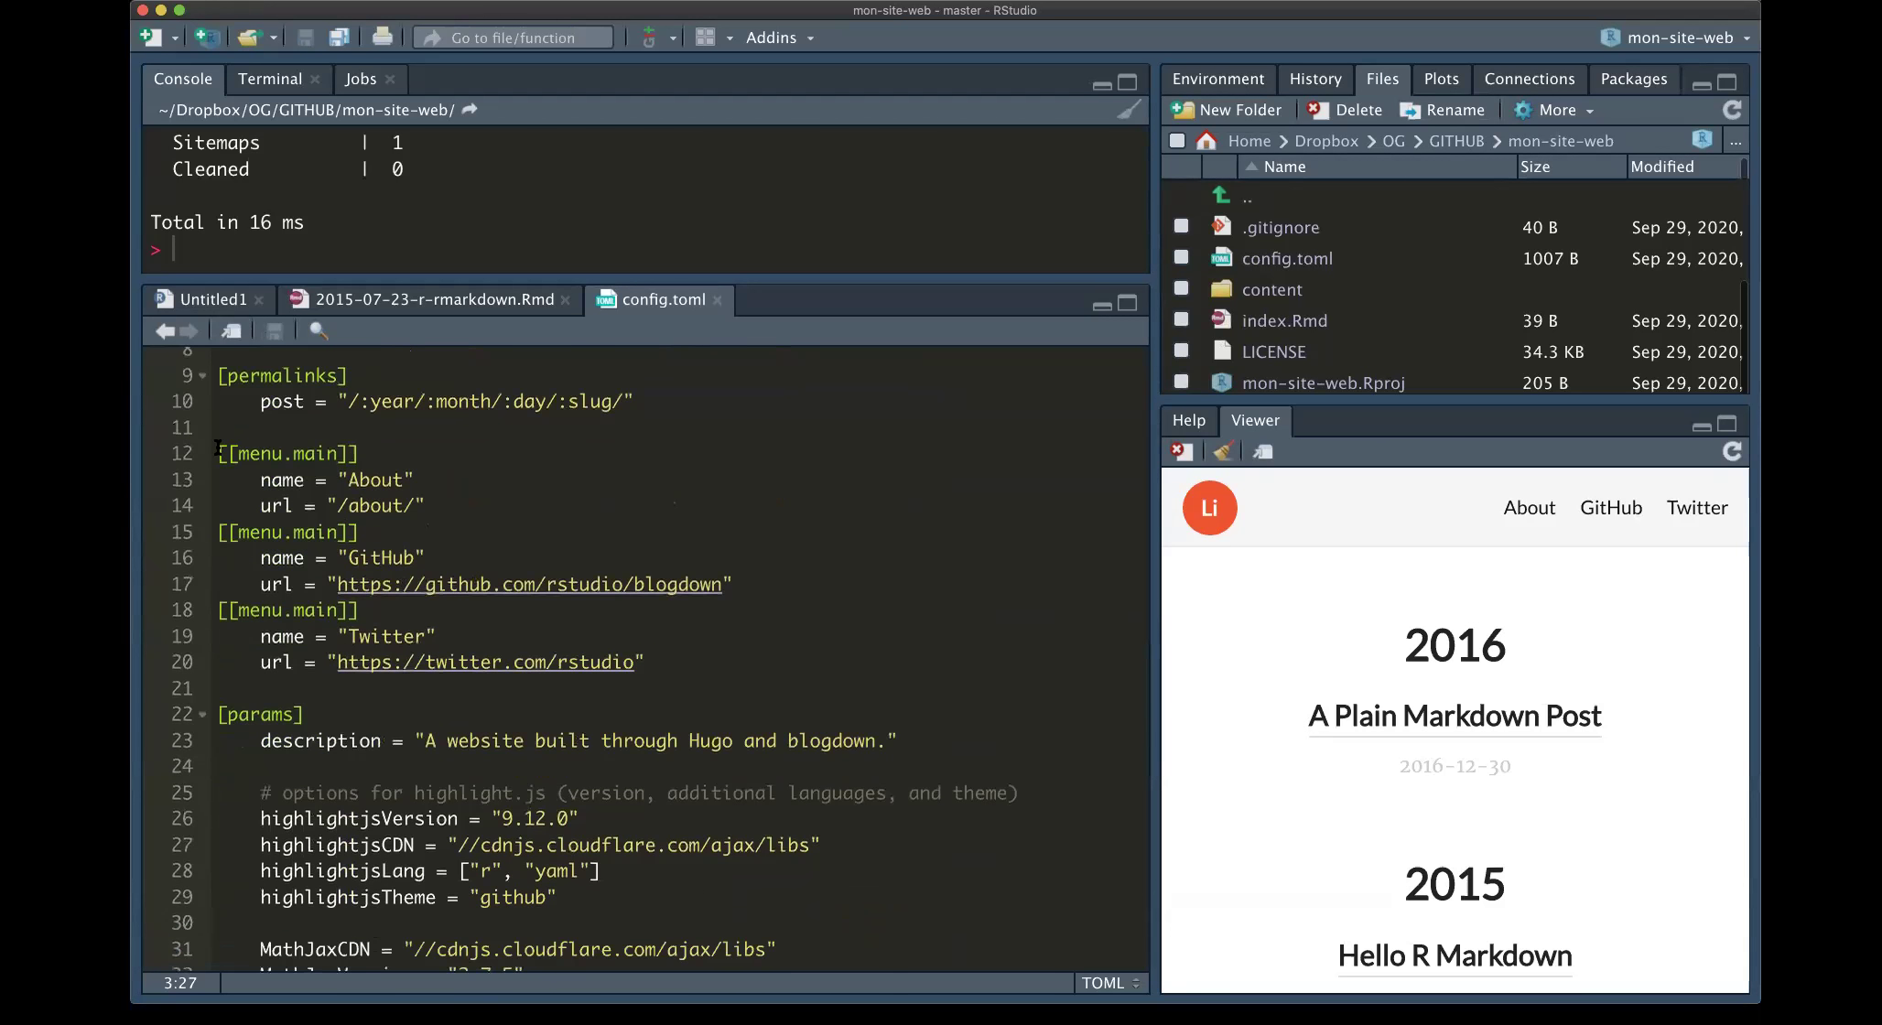
drag(217, 450, 665, 662)
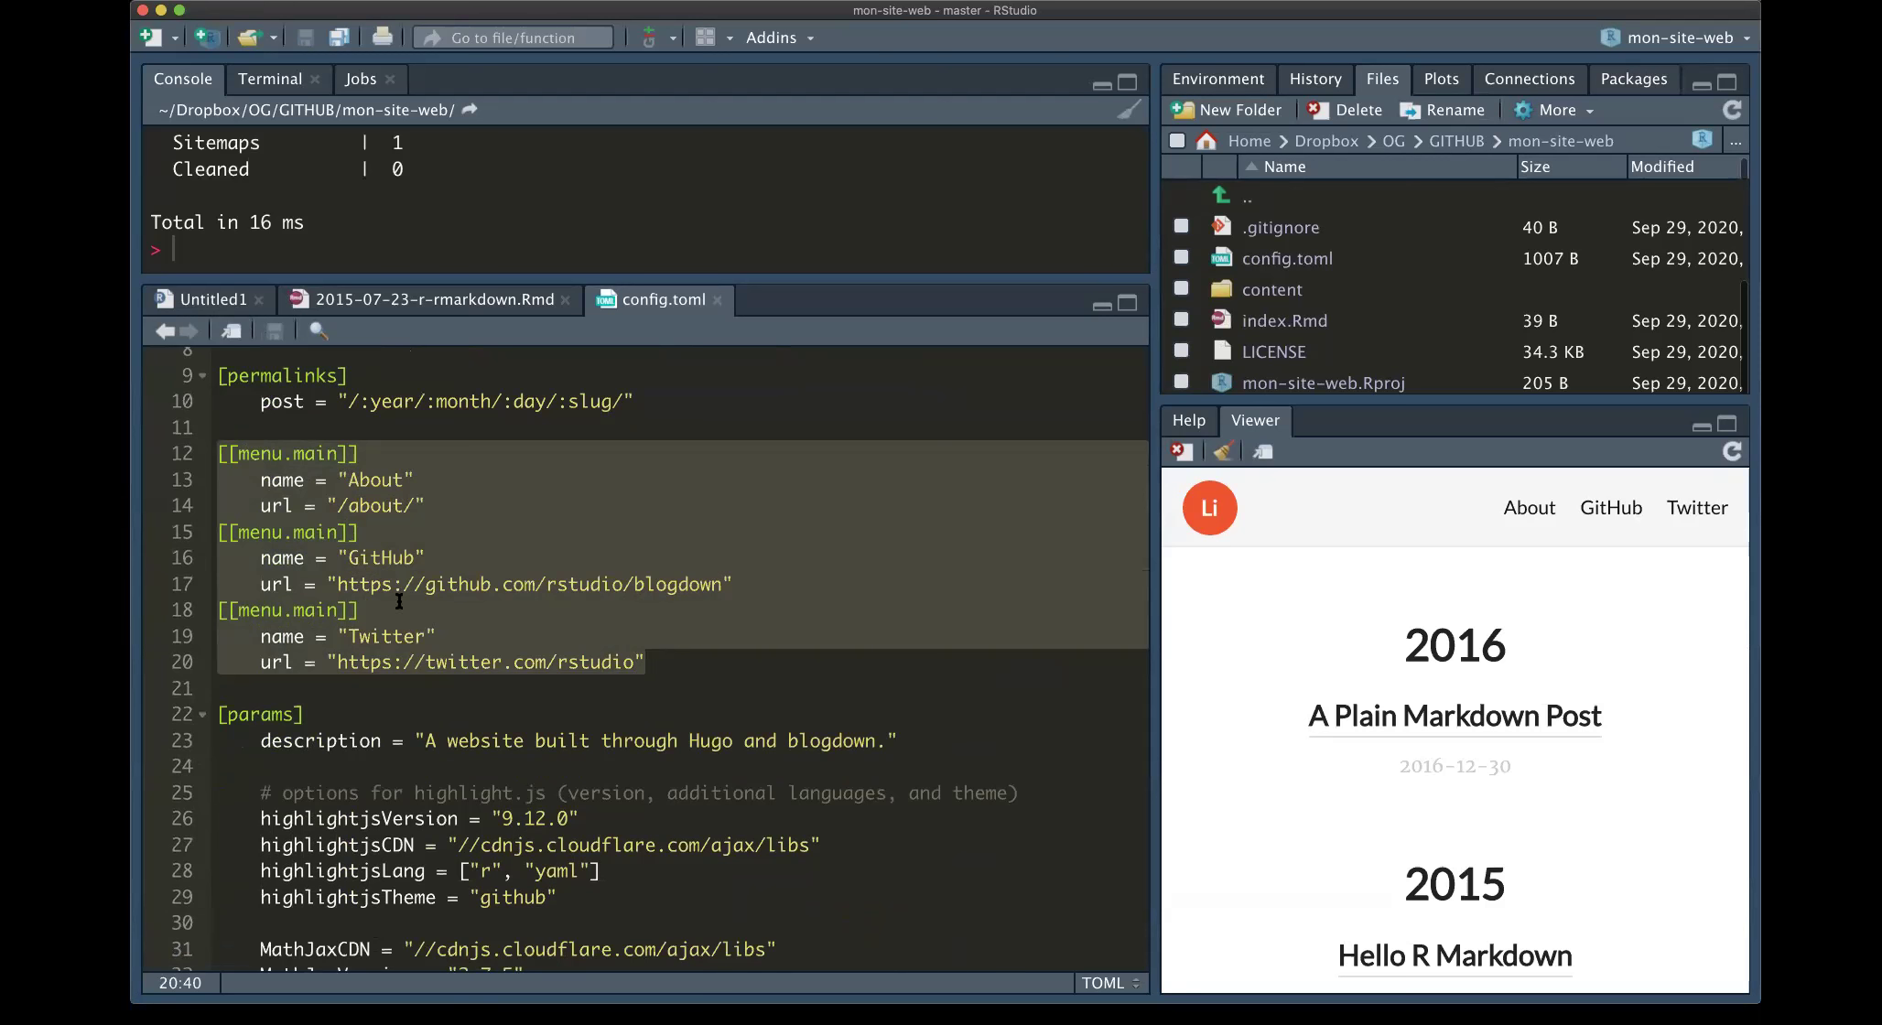
click(338, 583)
drag(340, 586, 723, 584)
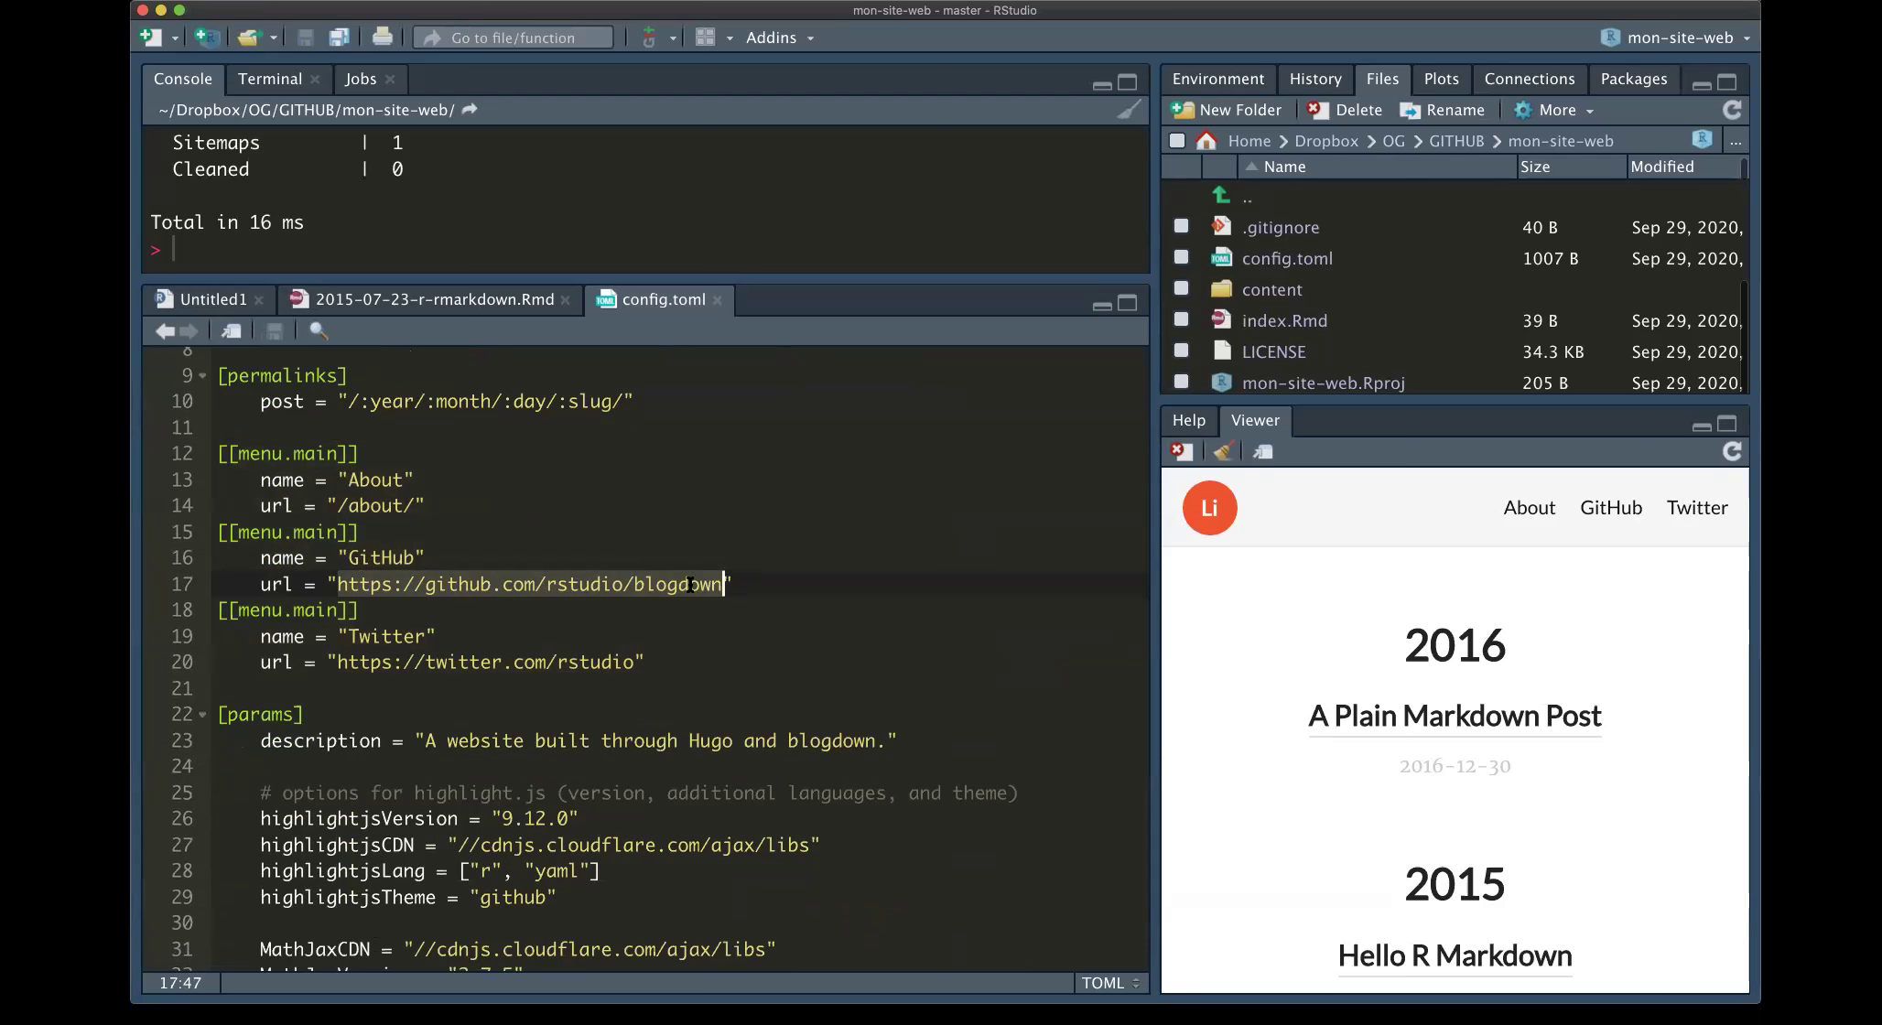
click(335, 661)
drag(335, 662, 636, 662)
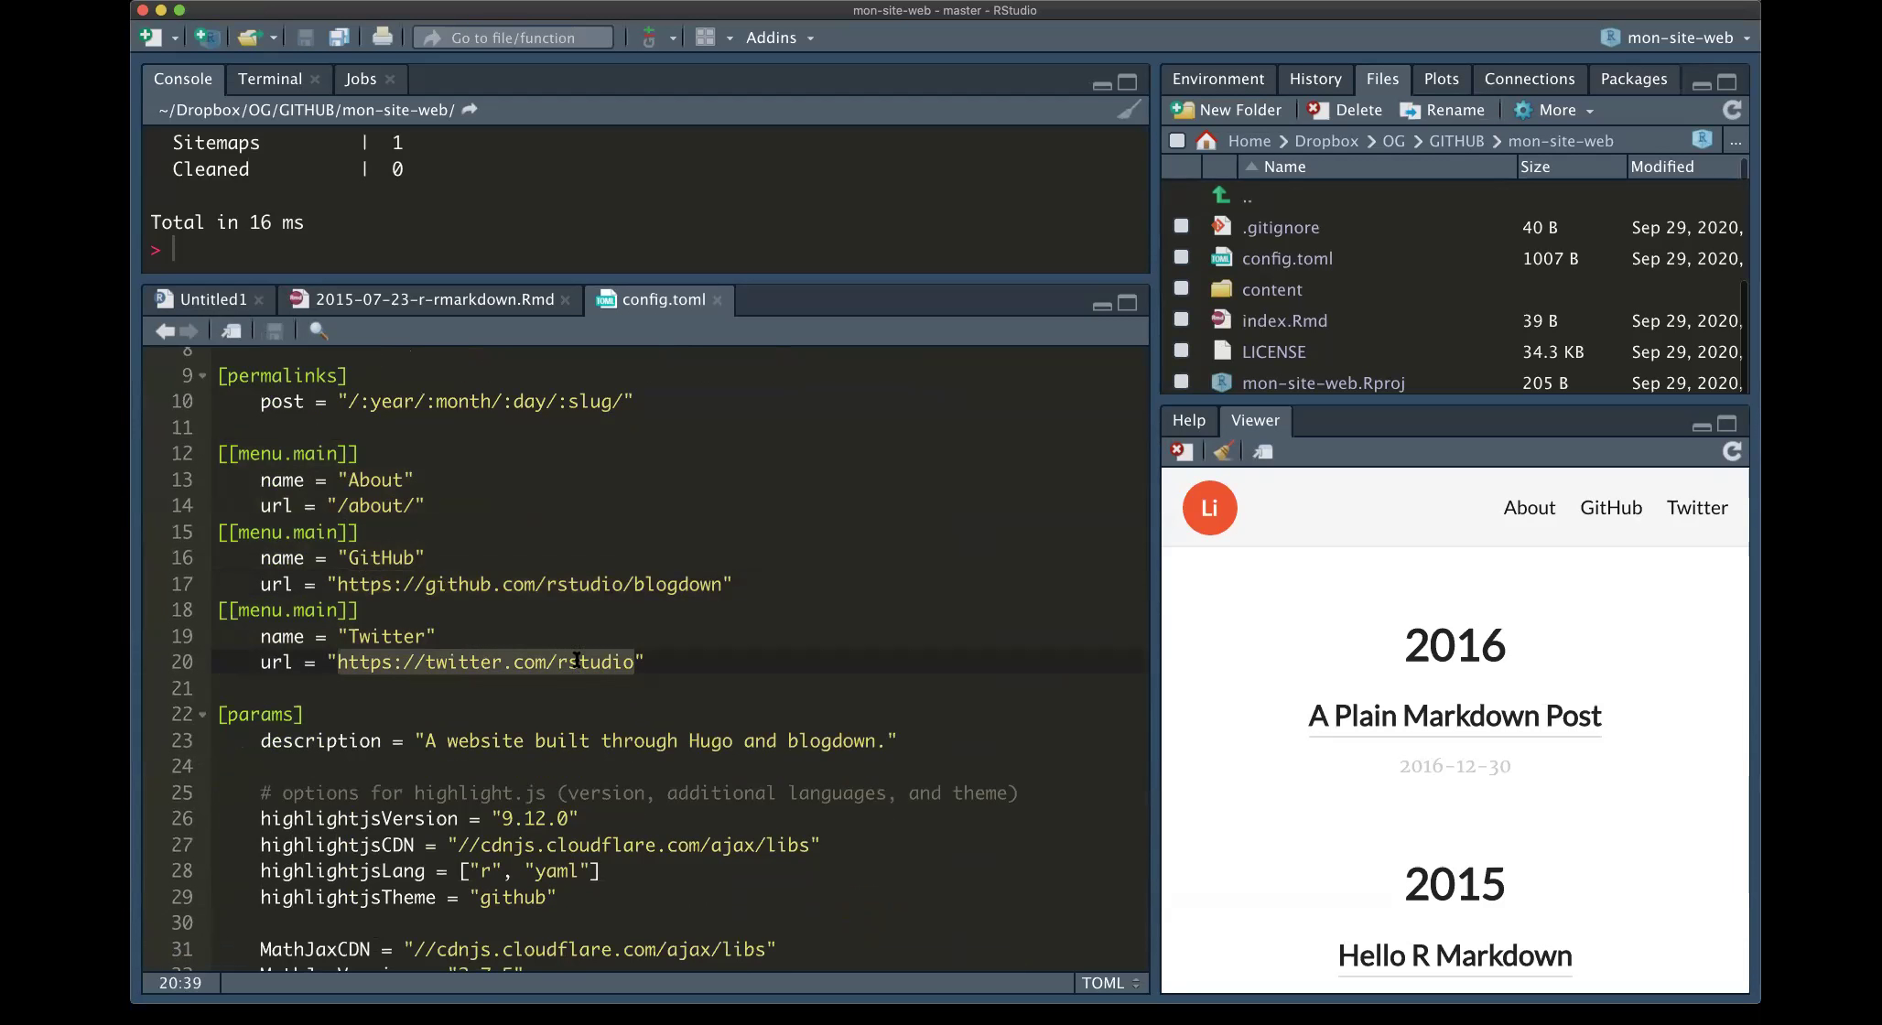
Examine the params section of config.toml, highlighting the site description and the logo.png file name
click(515, 740)
scroll(517, 732, down, 1)
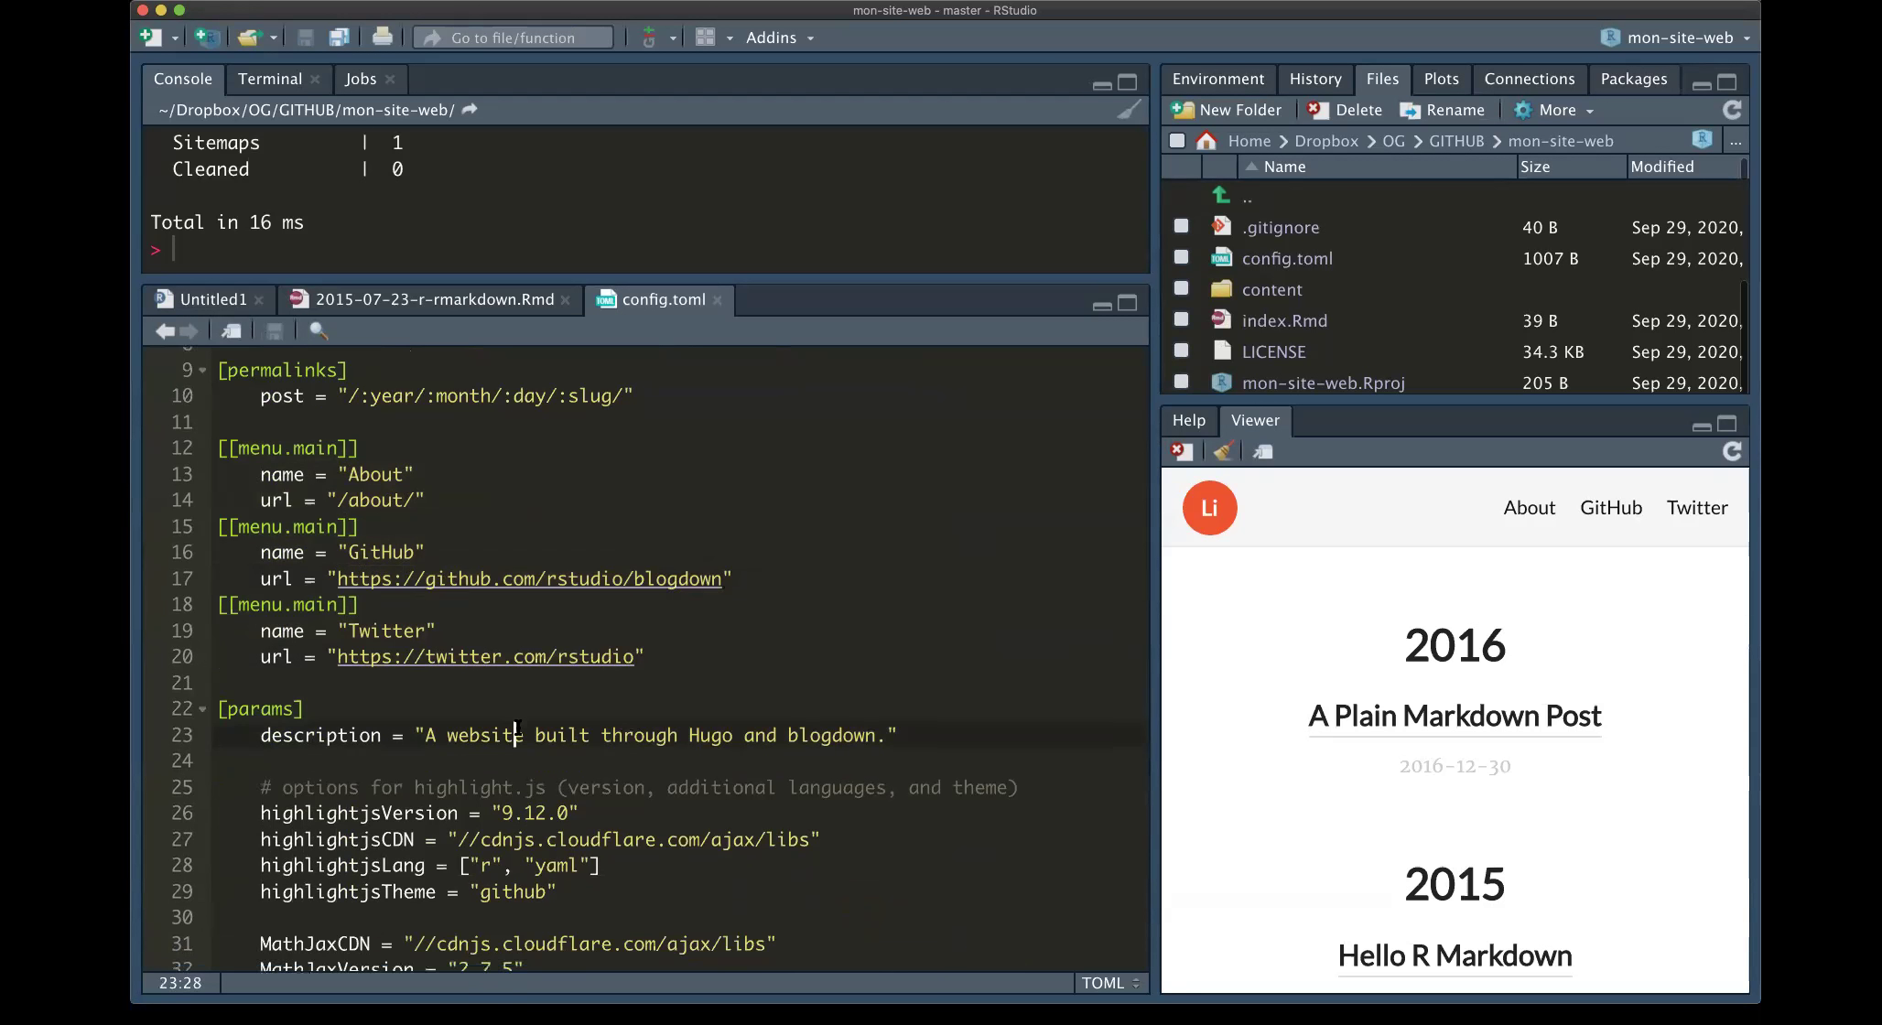
scroll(515, 733, down, 5)
click(427, 471)
drag(427, 472, 853, 472)
click(879, 471)
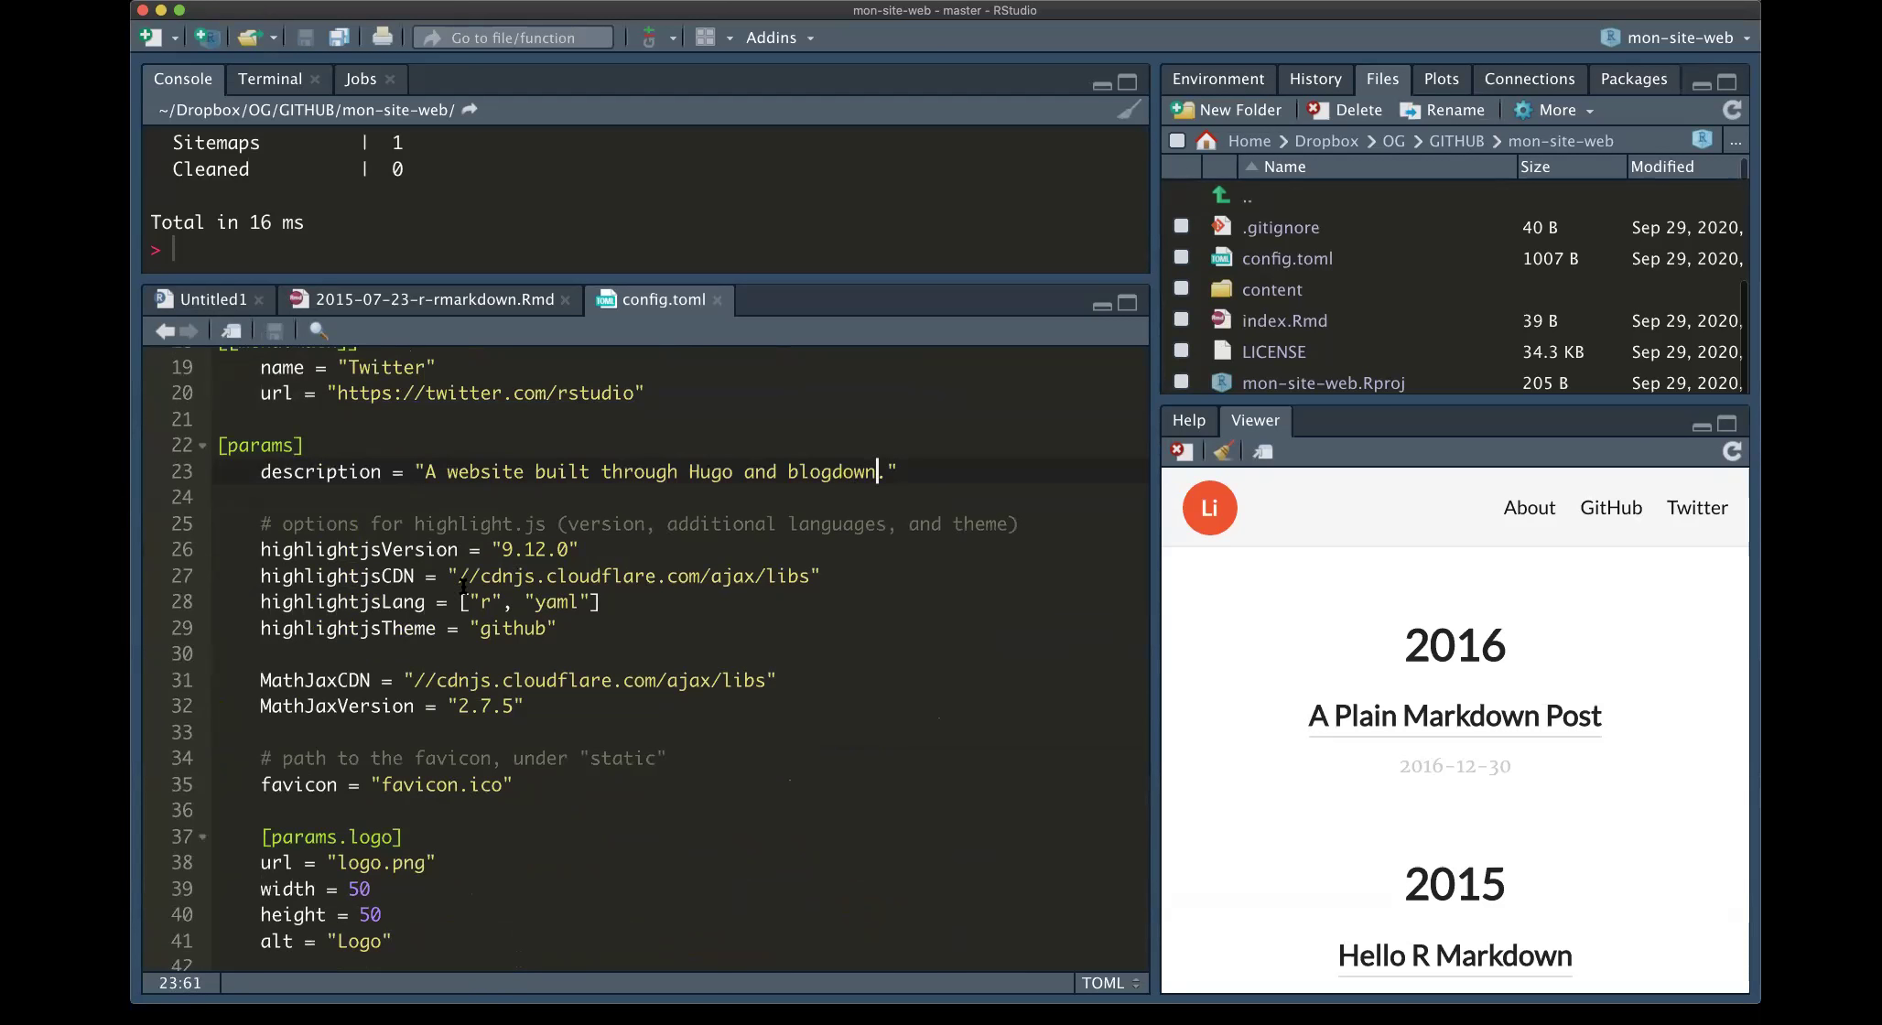
scroll(465, 778, down, 1)
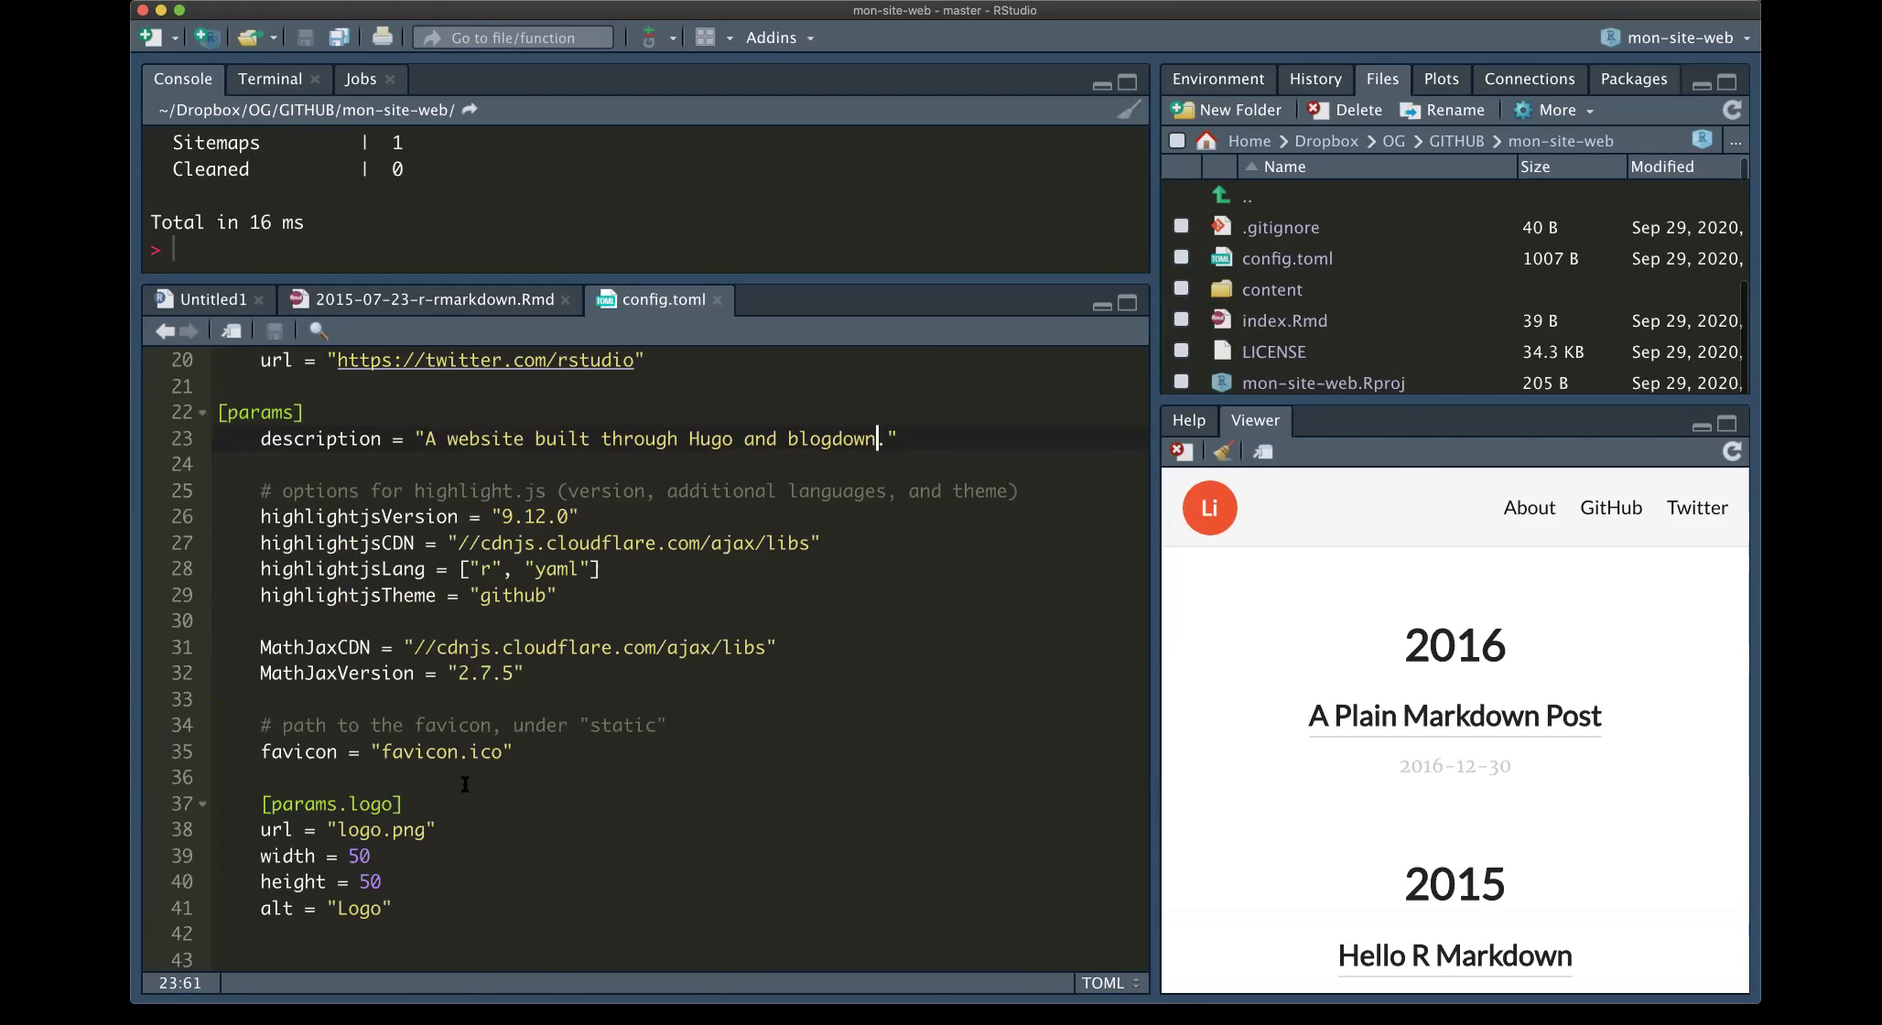
click(408, 827)
key(Right)
key(Right)
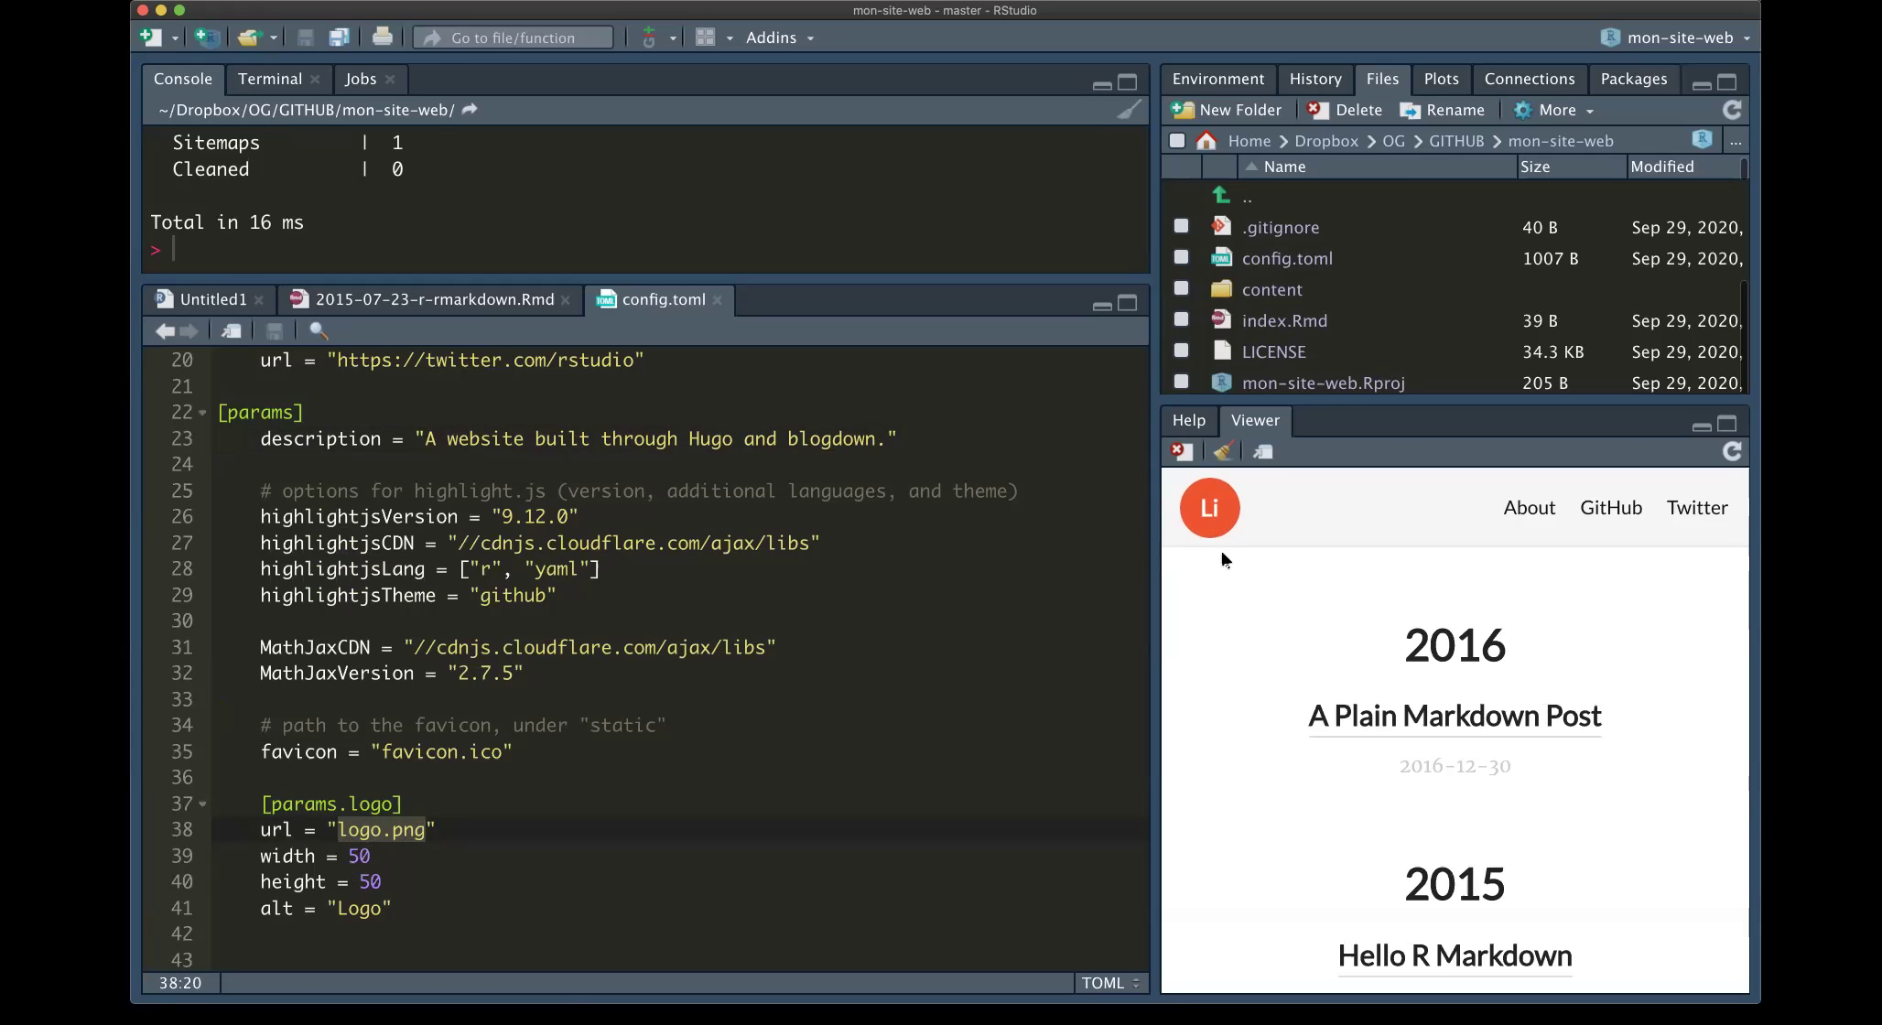
Enlarge the file browser pane in both directions and open the project's content folder
click(767, 520)
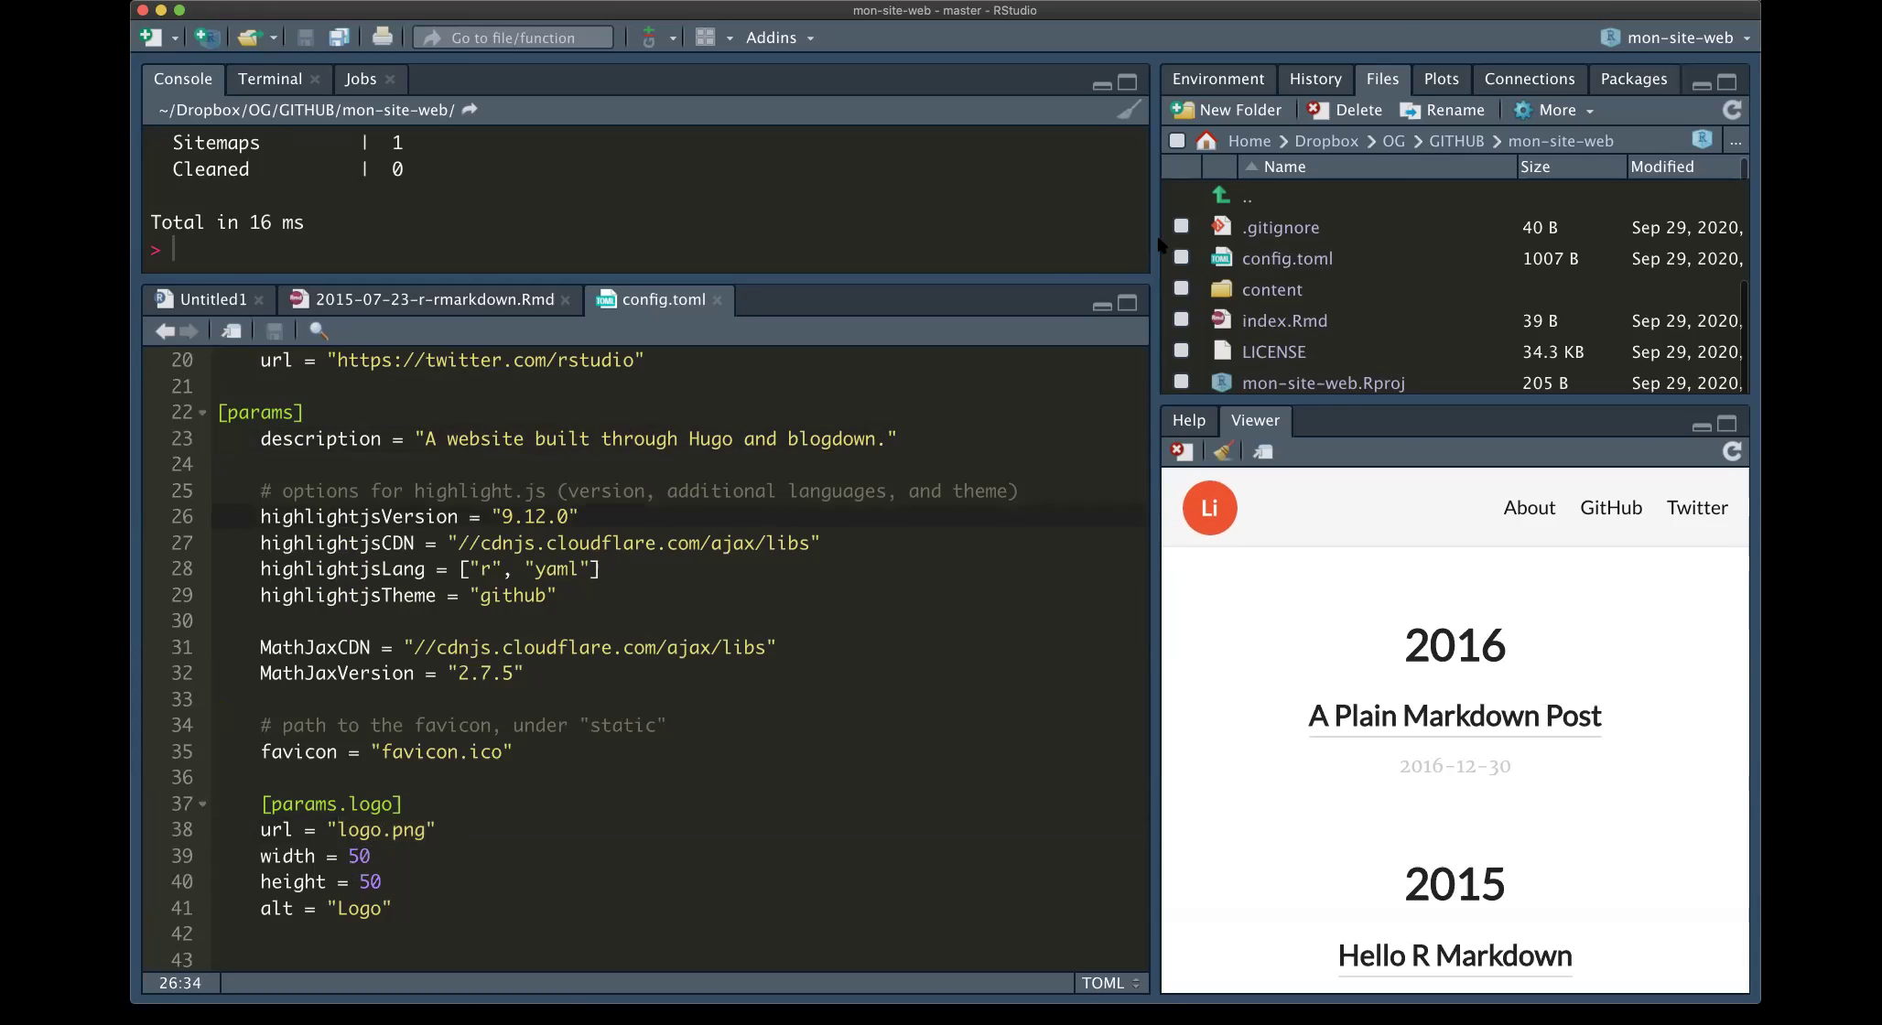
drag(1157, 246, 574, 265)
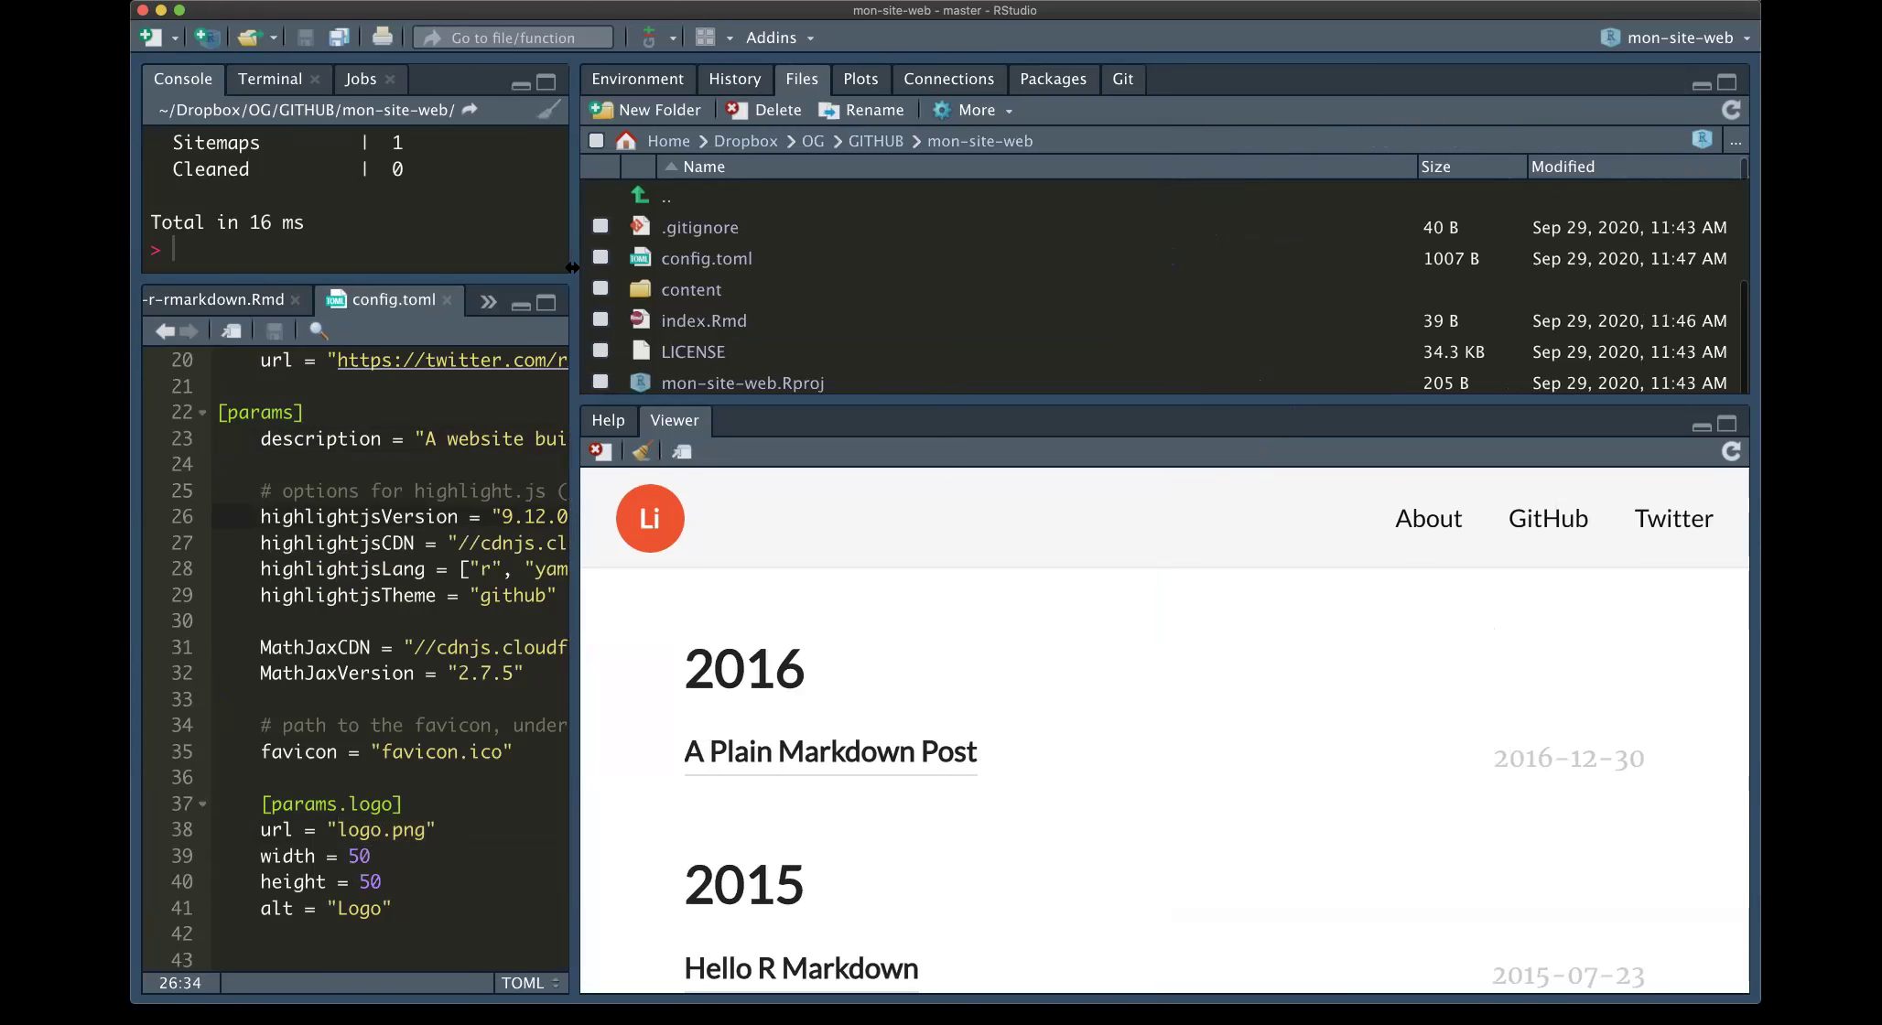
click(692, 290)
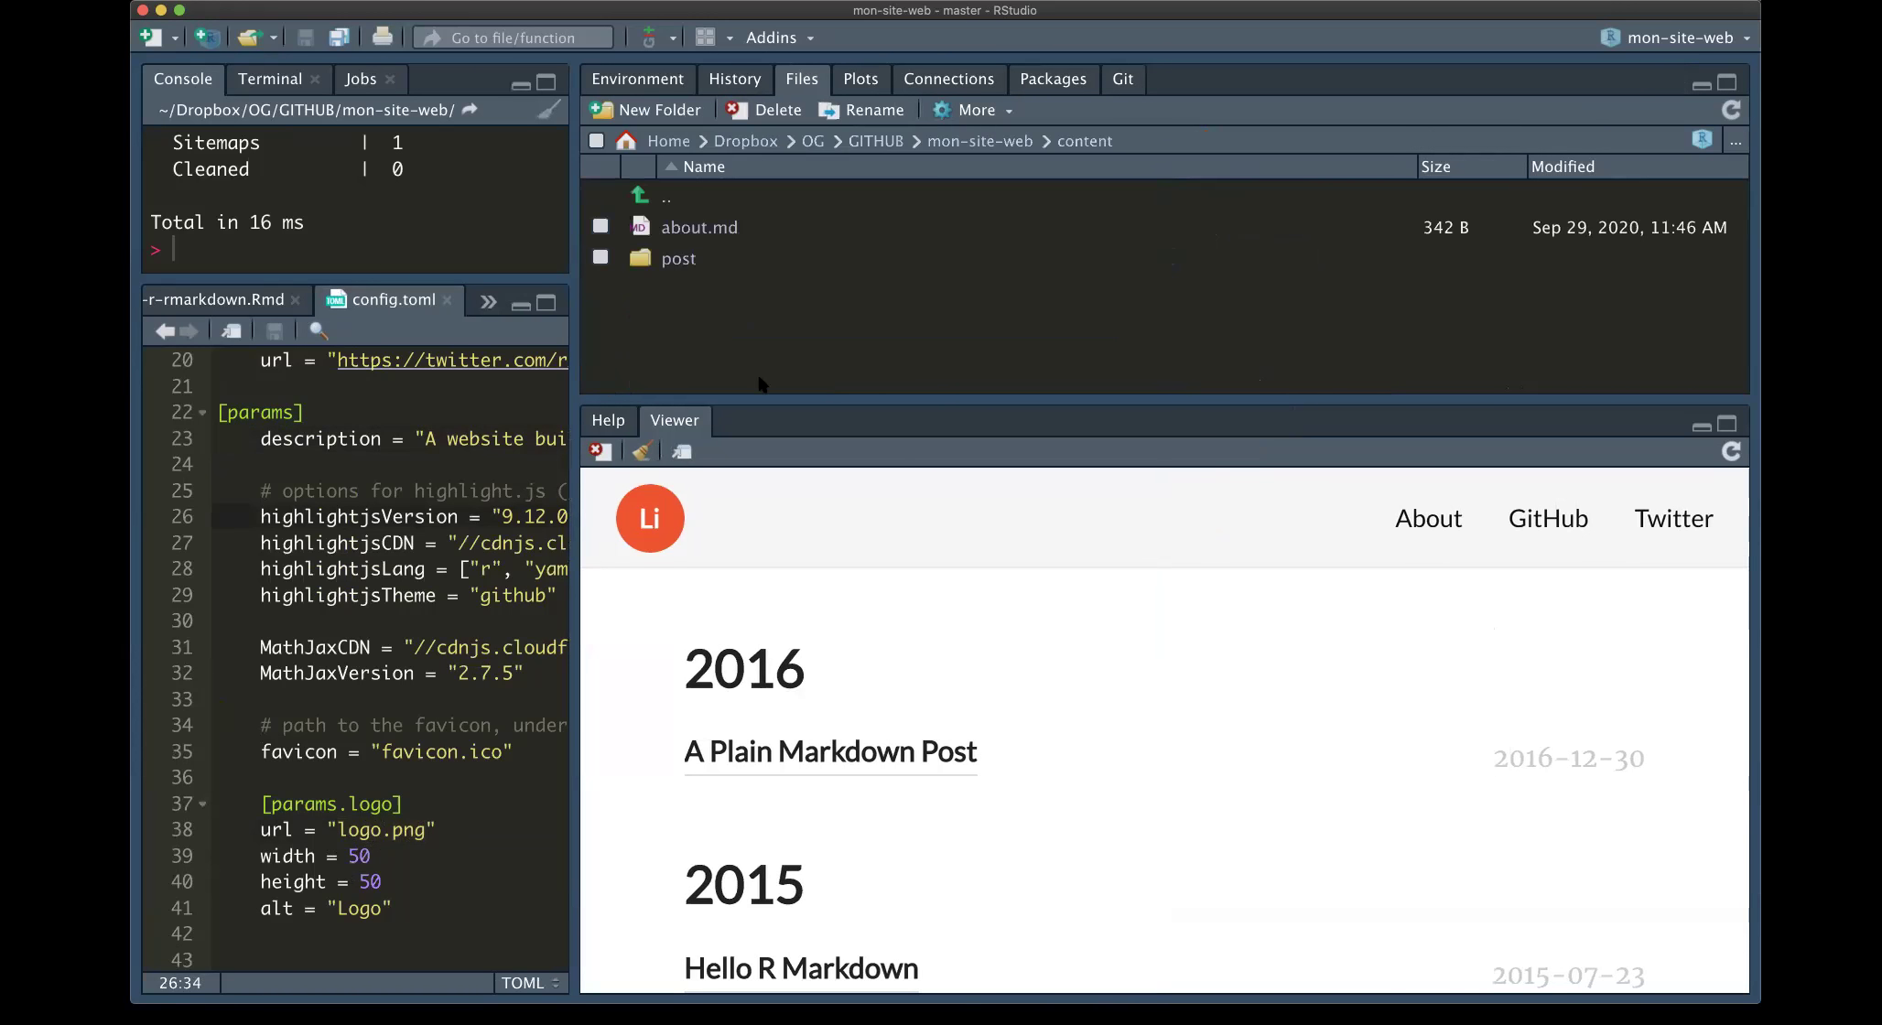
drag(768, 399, 769, 607)
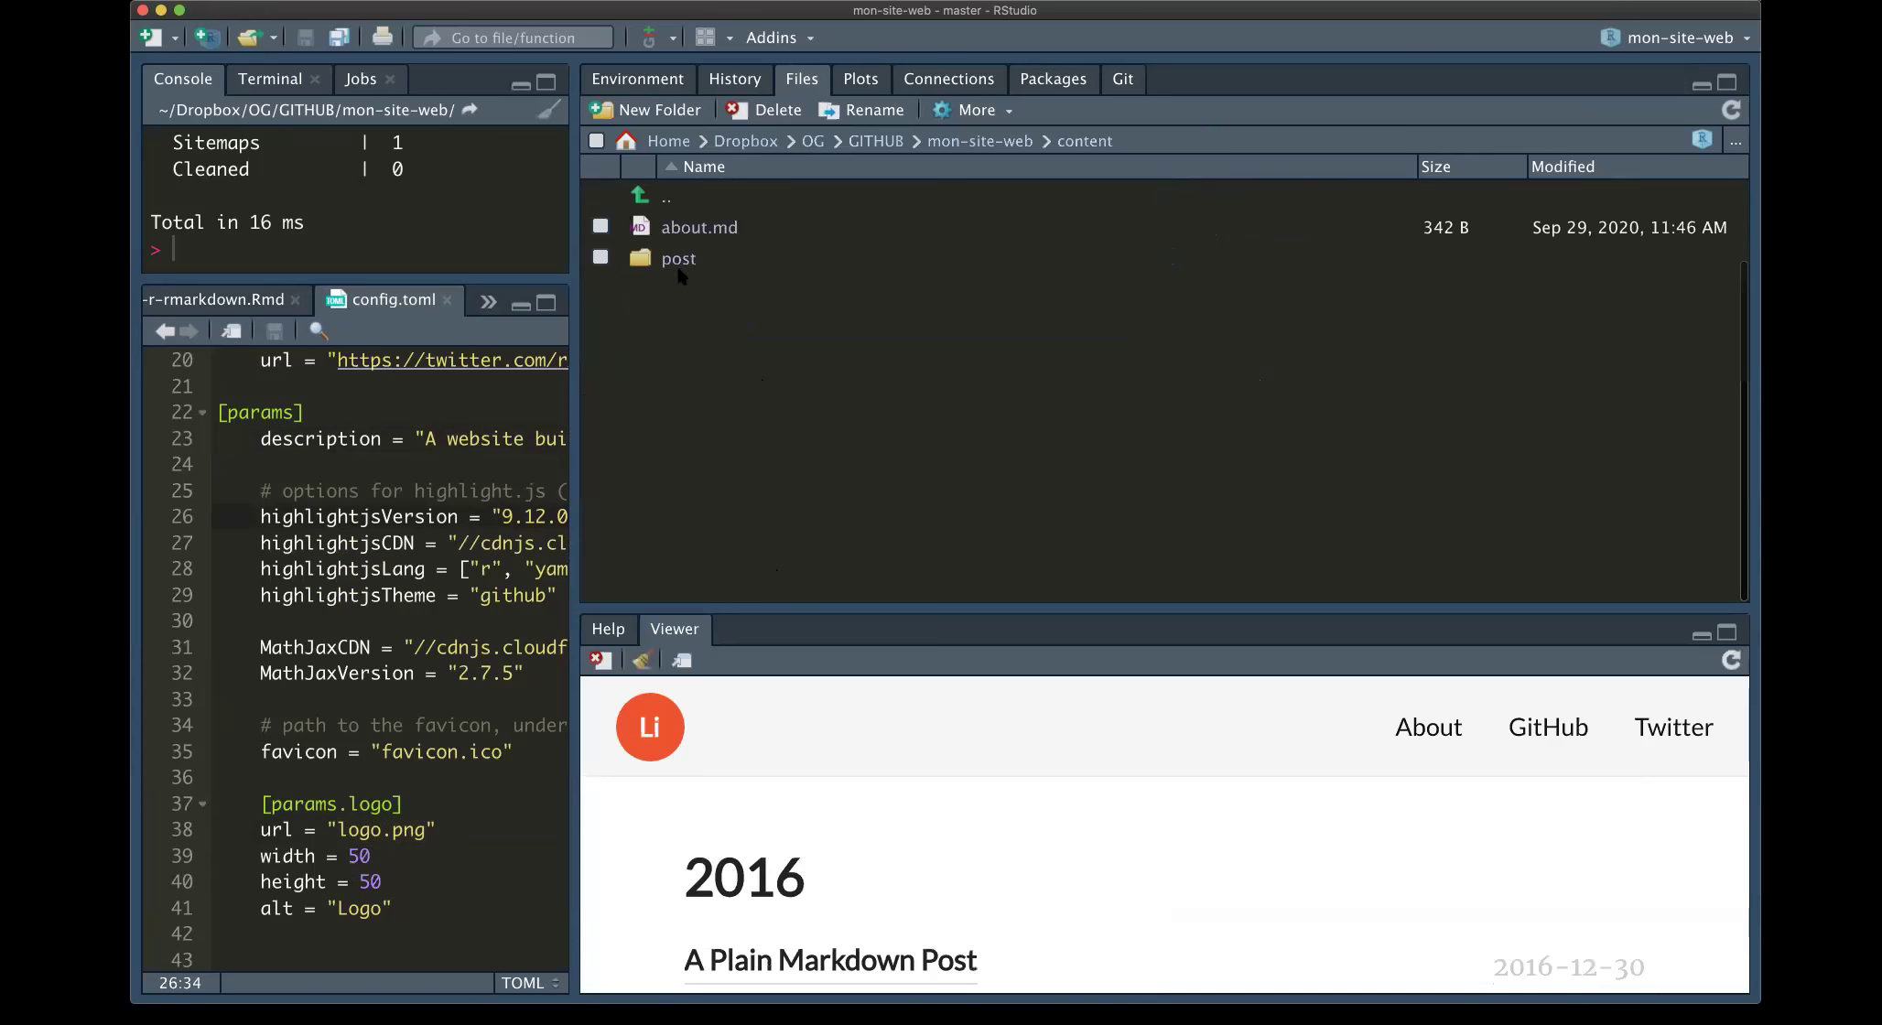
Open 2015-01-01-lorem-ipsum.md from the post folder, enlarge the preview pane, and highlight the post's body text following the bold words
click(679, 260)
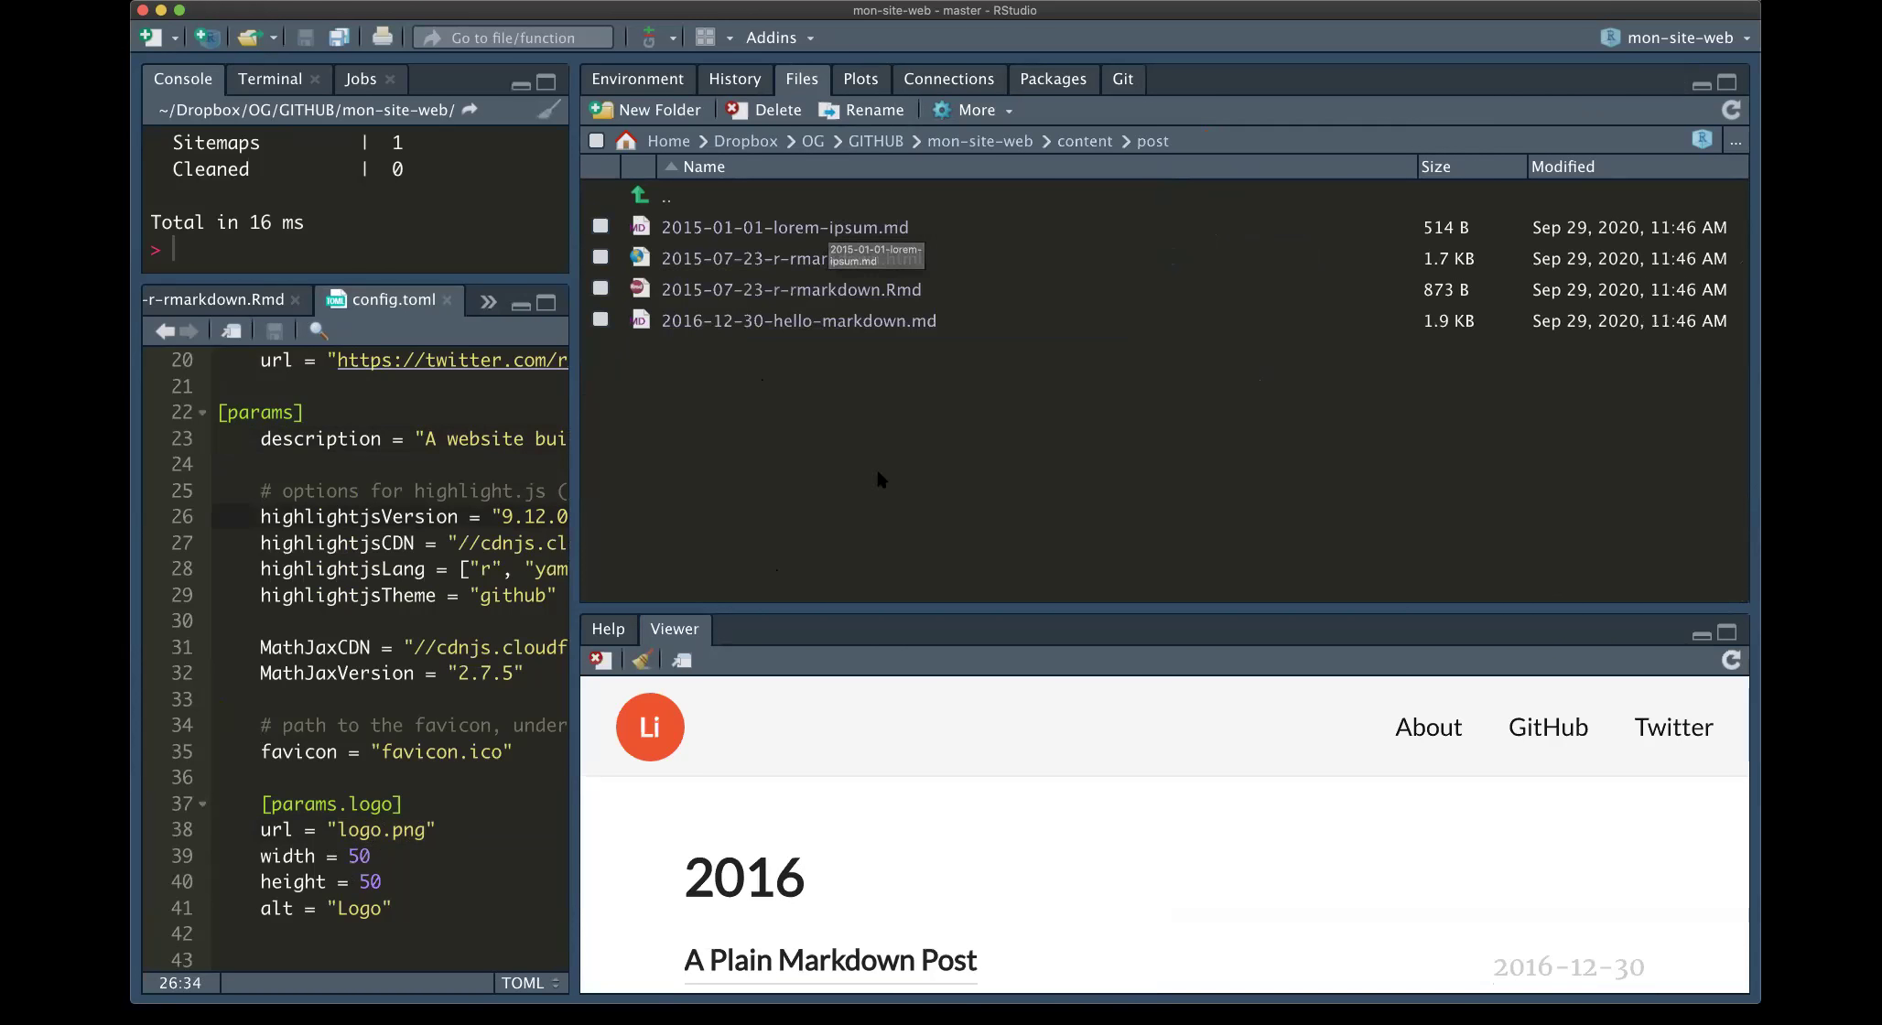
drag(878, 608, 820, 476)
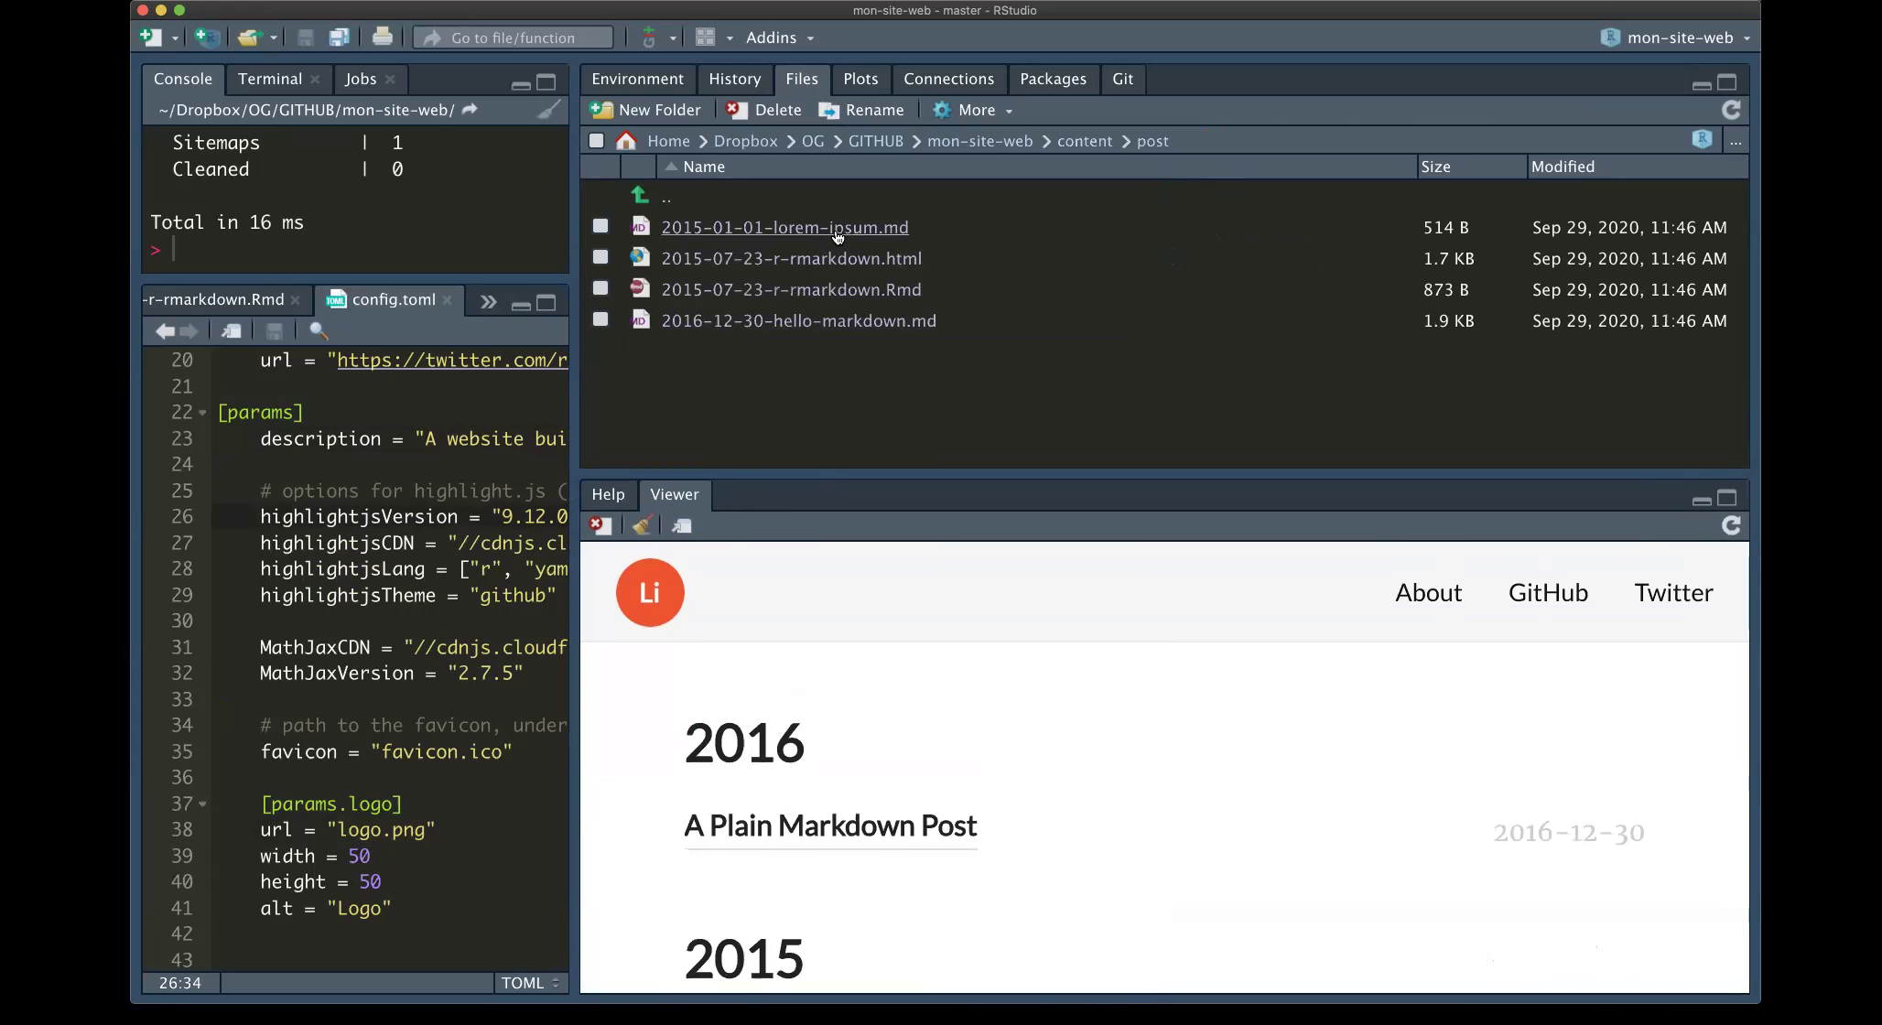
click(784, 227)
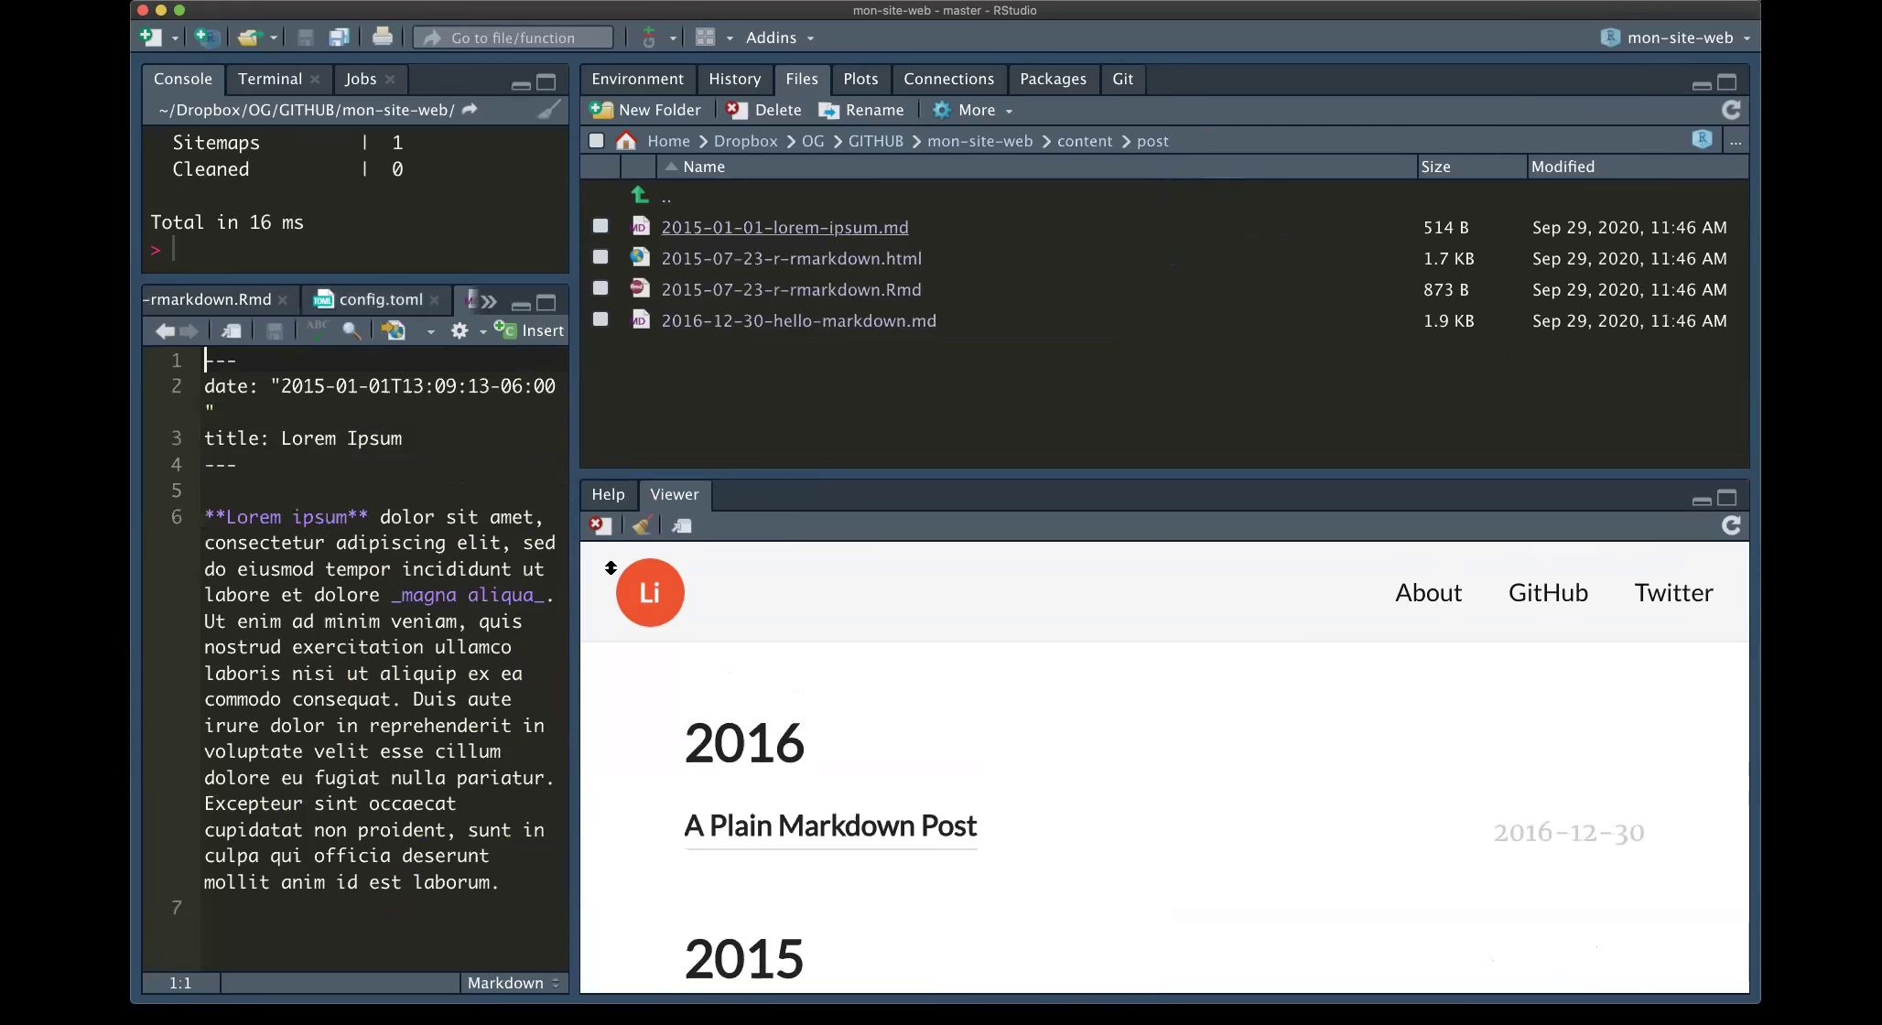
double_click(405, 517)
drag(381, 517, 503, 881)
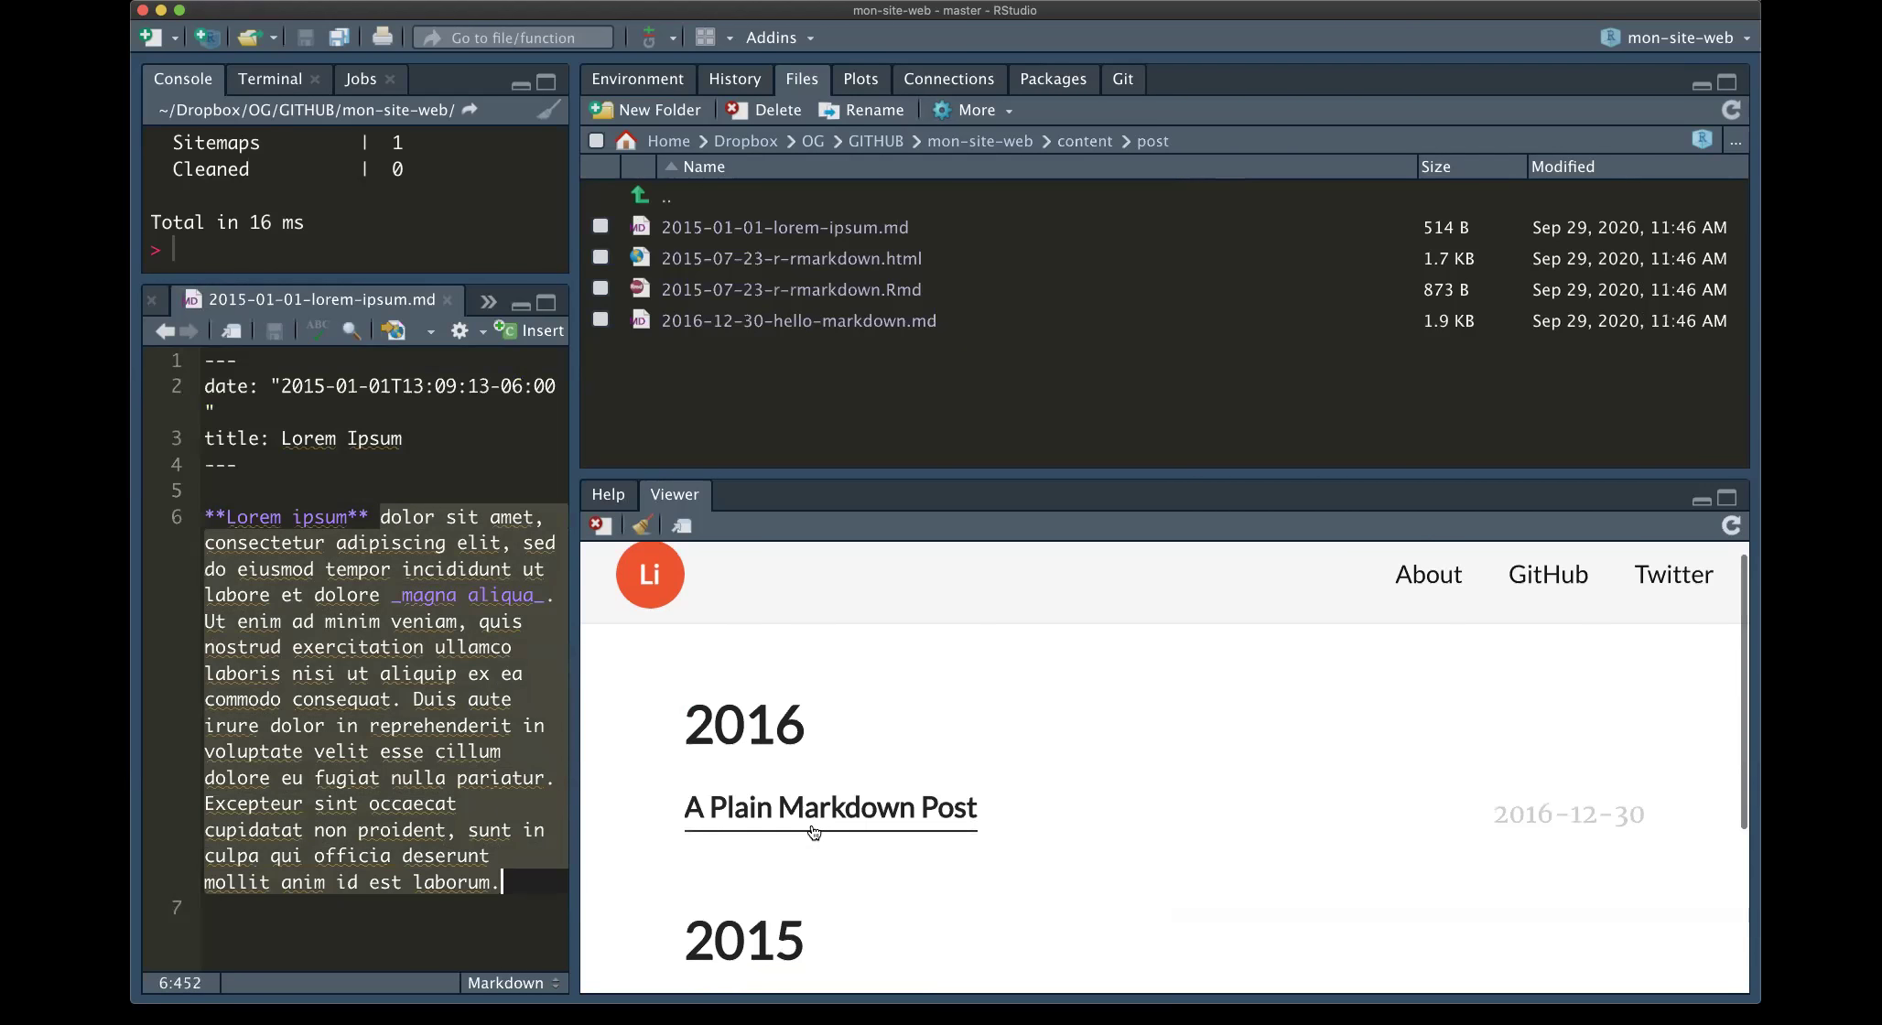
Open the Lorem Ipsum post in the site preview and view its full text
scroll(796, 833, down, 3)
click(779, 851)
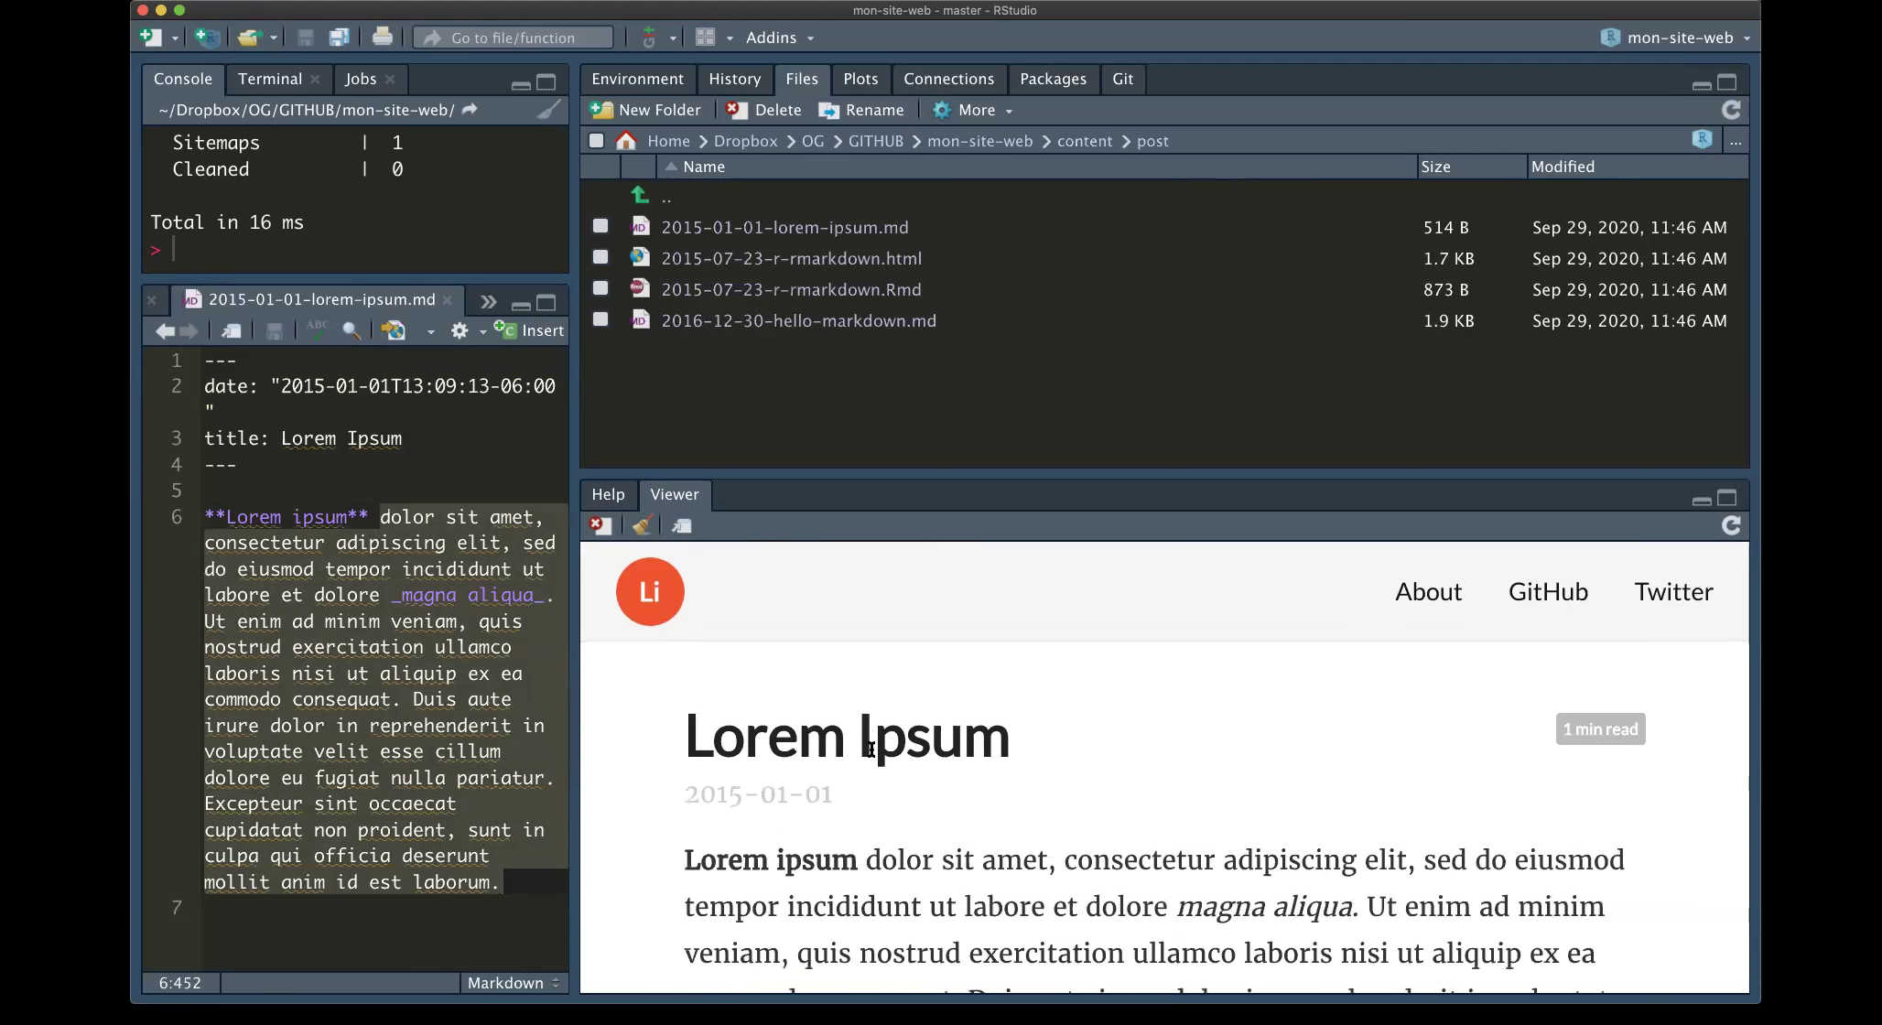
scroll(872, 749, down, 3)
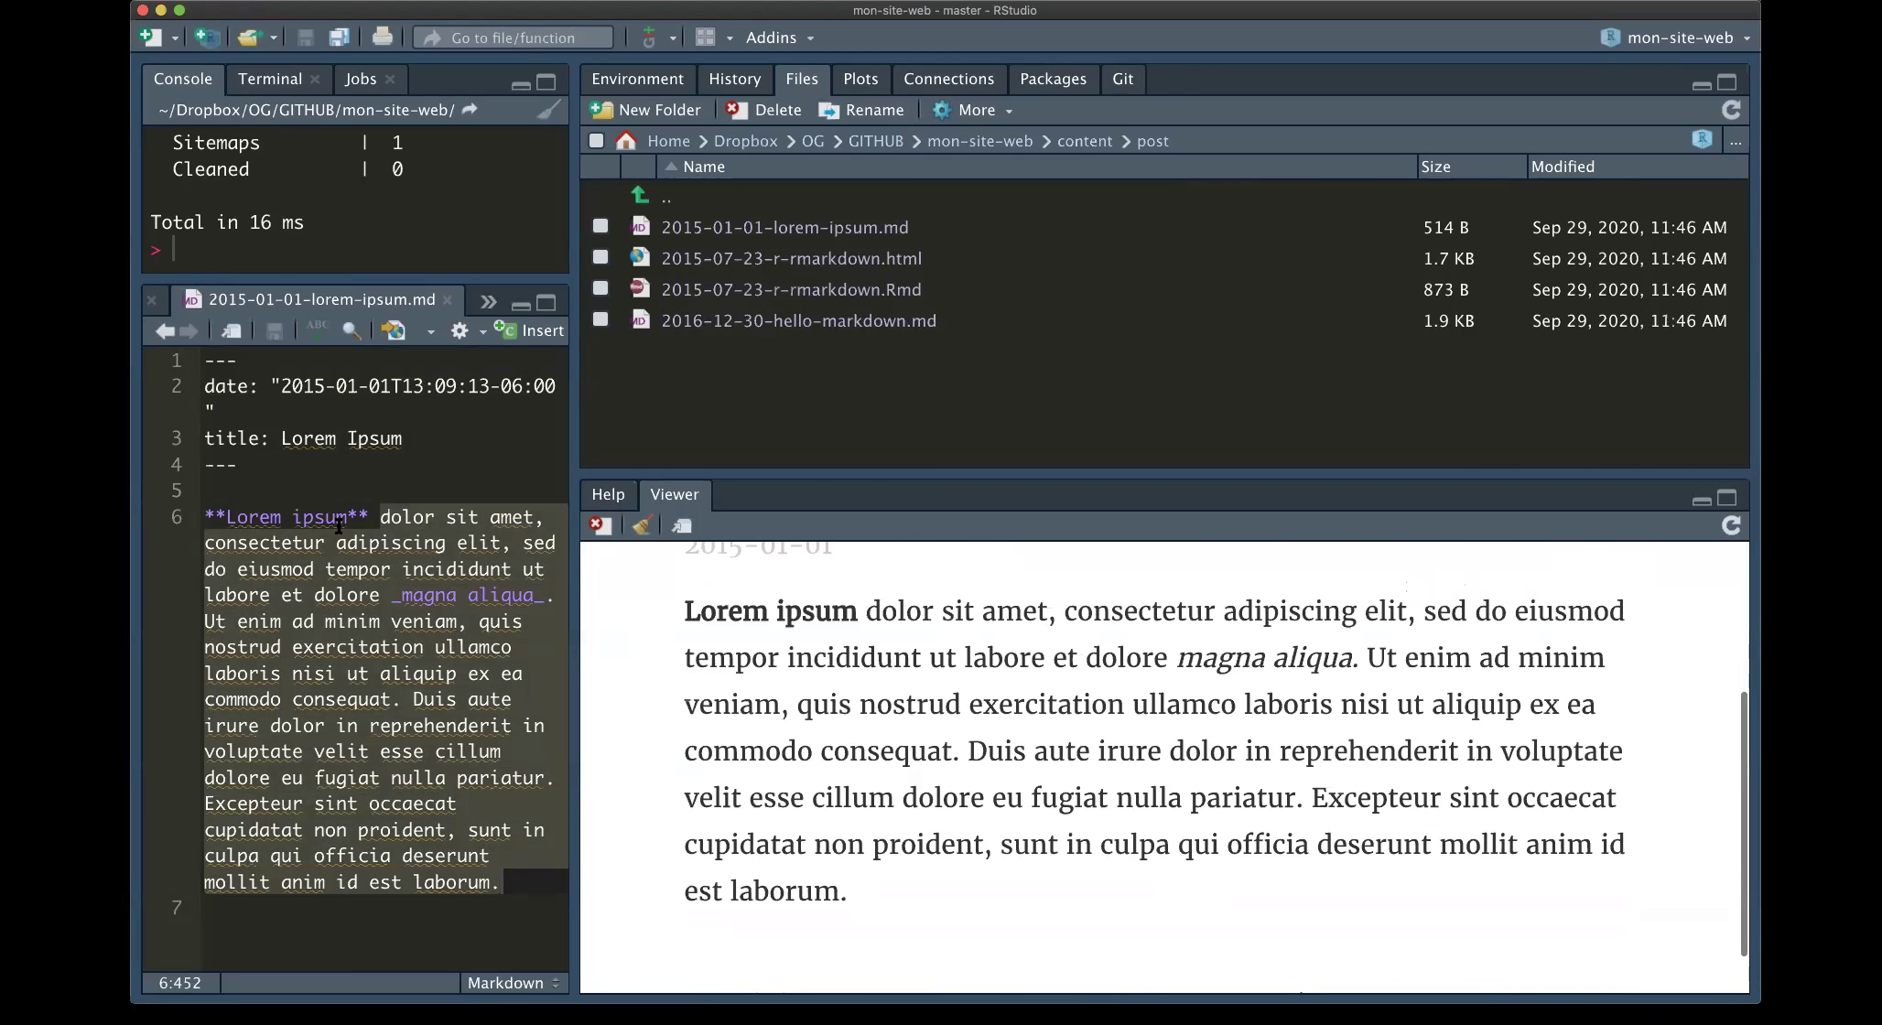
Delete the body text following **Lorem ipsum** in 2015-01-01-lorem-ipsum.md and save the file
click(381, 518)
drag(381, 518, 512, 881)
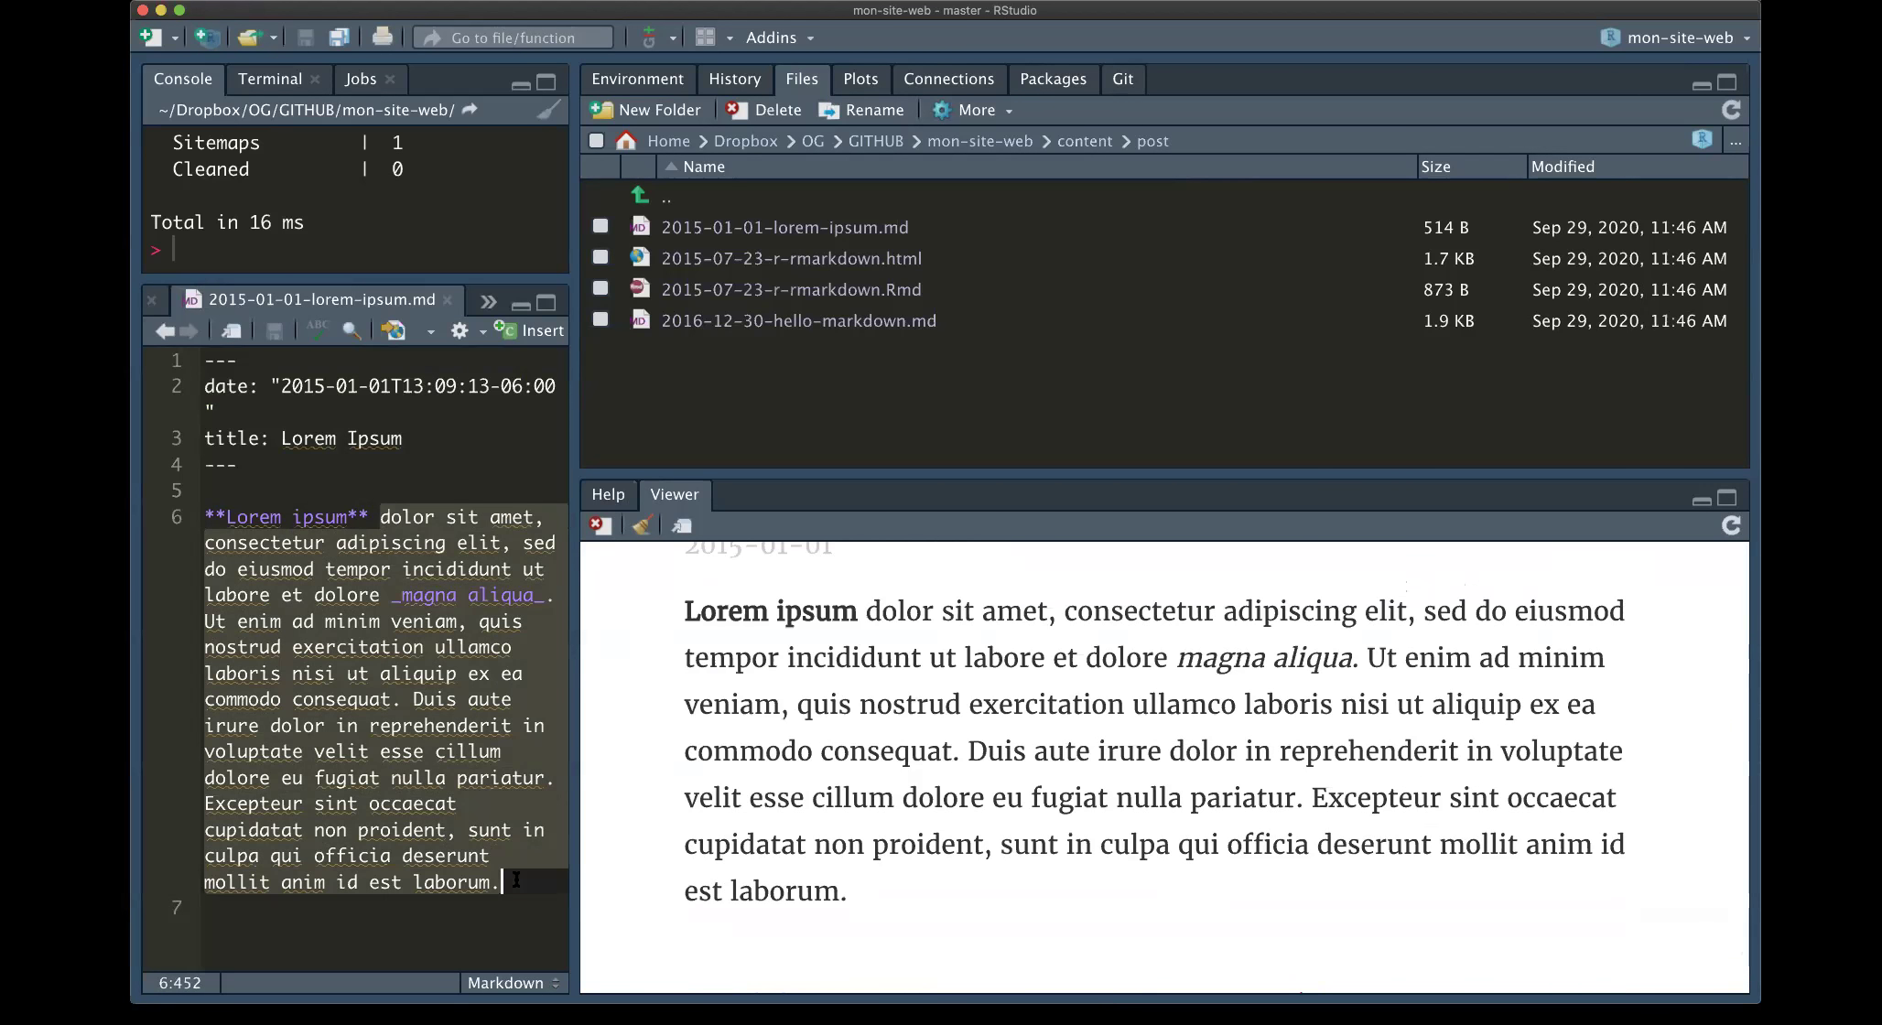
key(BackSpace)
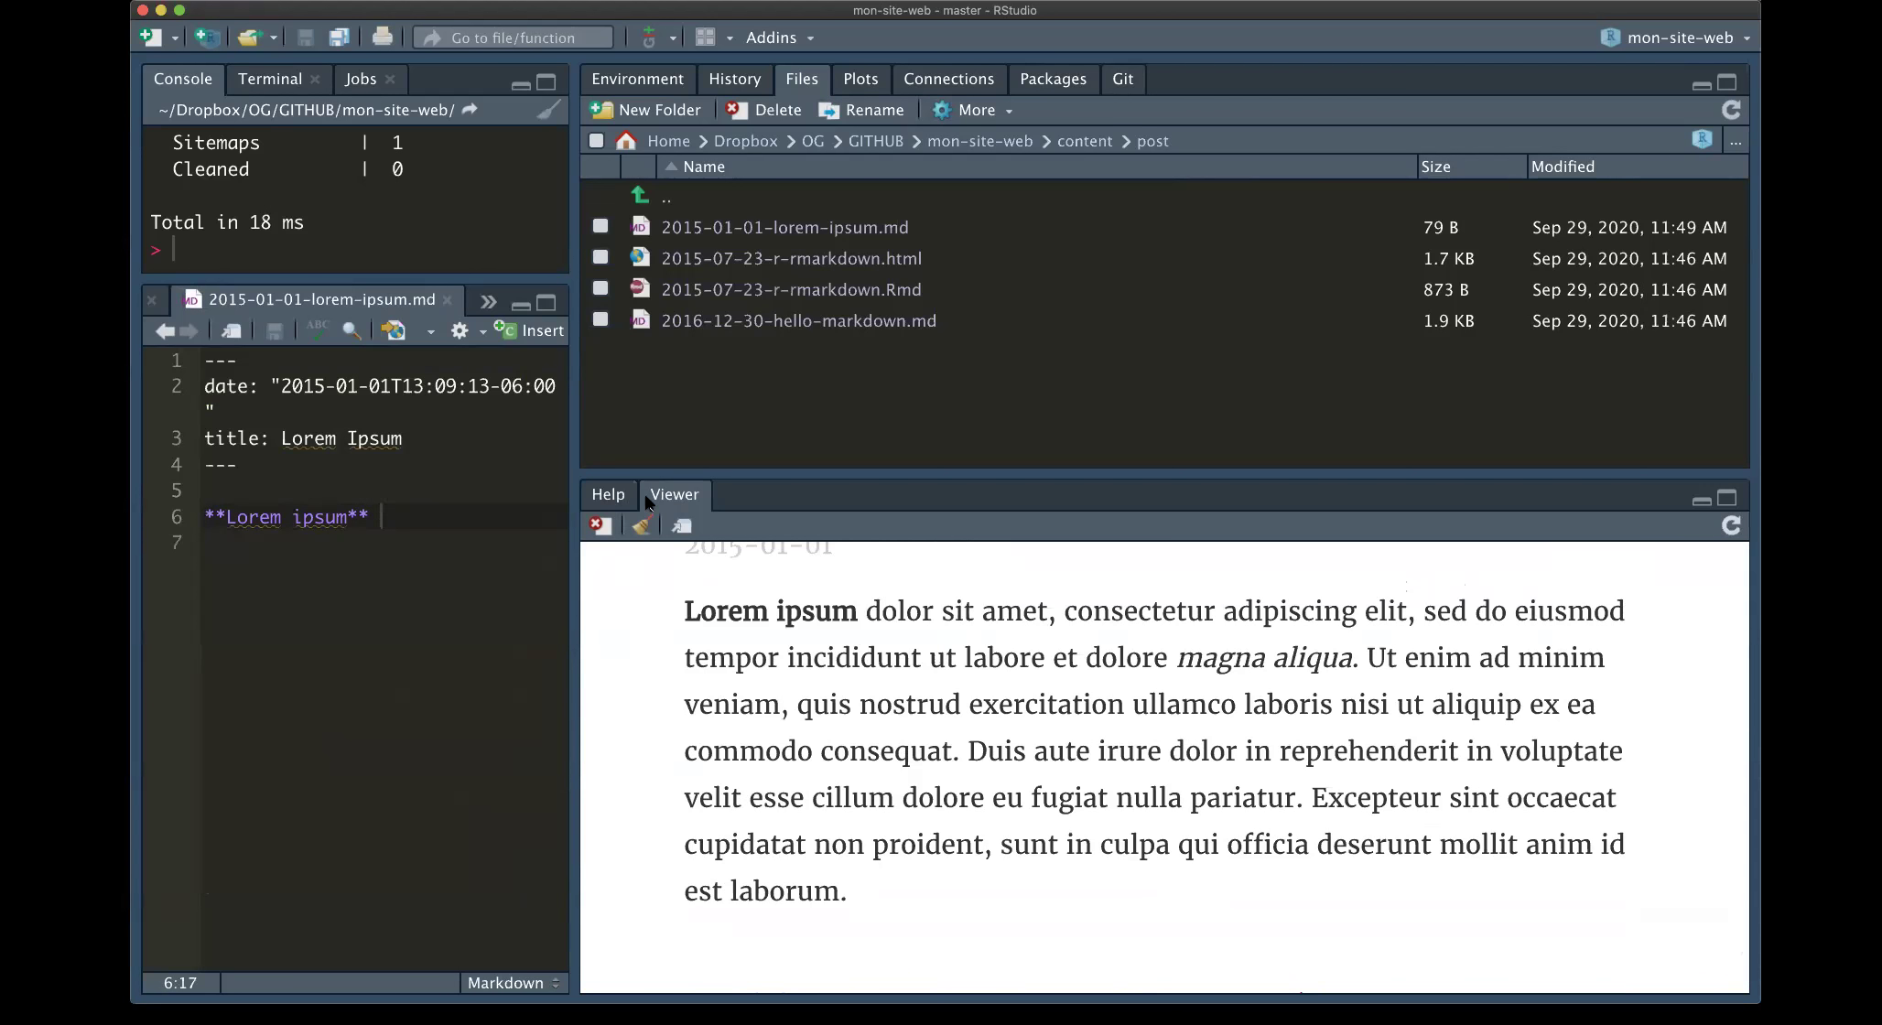
Return to the preview's home page and reopen the Lorem Ipsum post to check the shortened text
scroll(717, 643, up, 5)
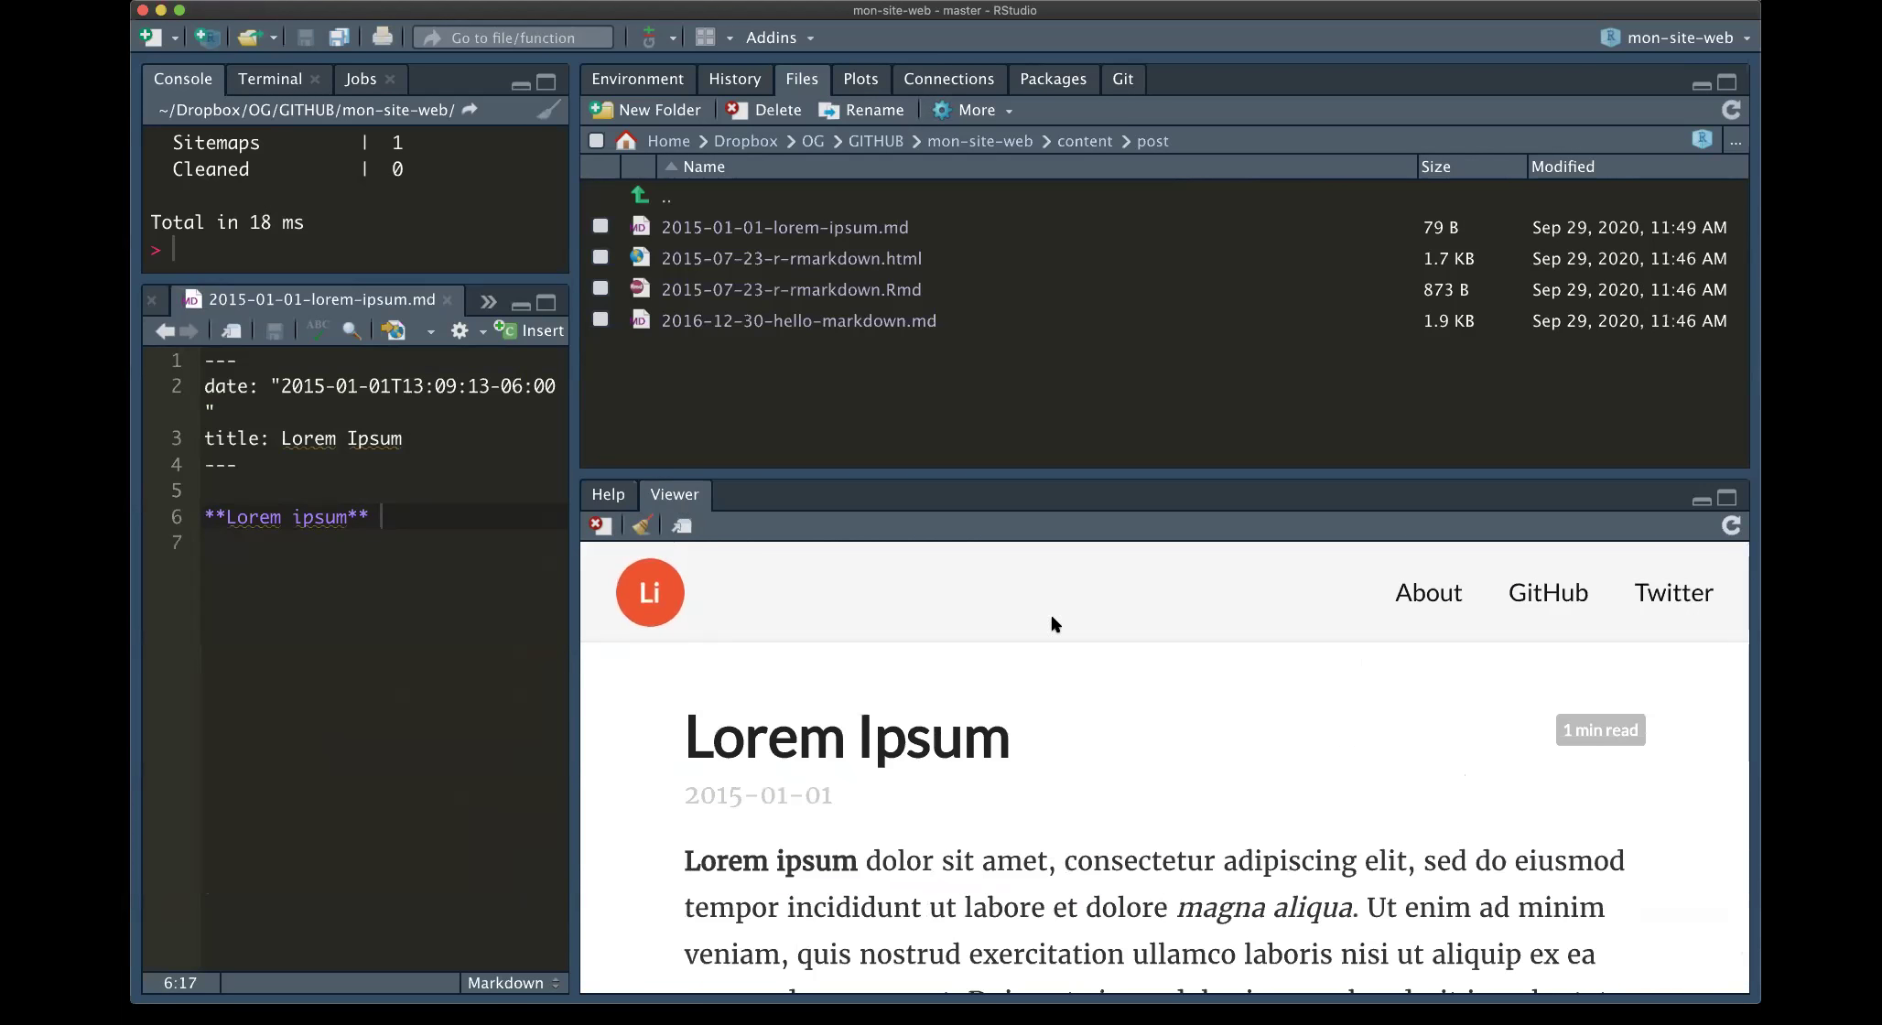
click(651, 593)
scroll(794, 701, down, 3)
click(788, 800)
scroll(788, 821, down, 3)
scroll(621, 666, up, 4)
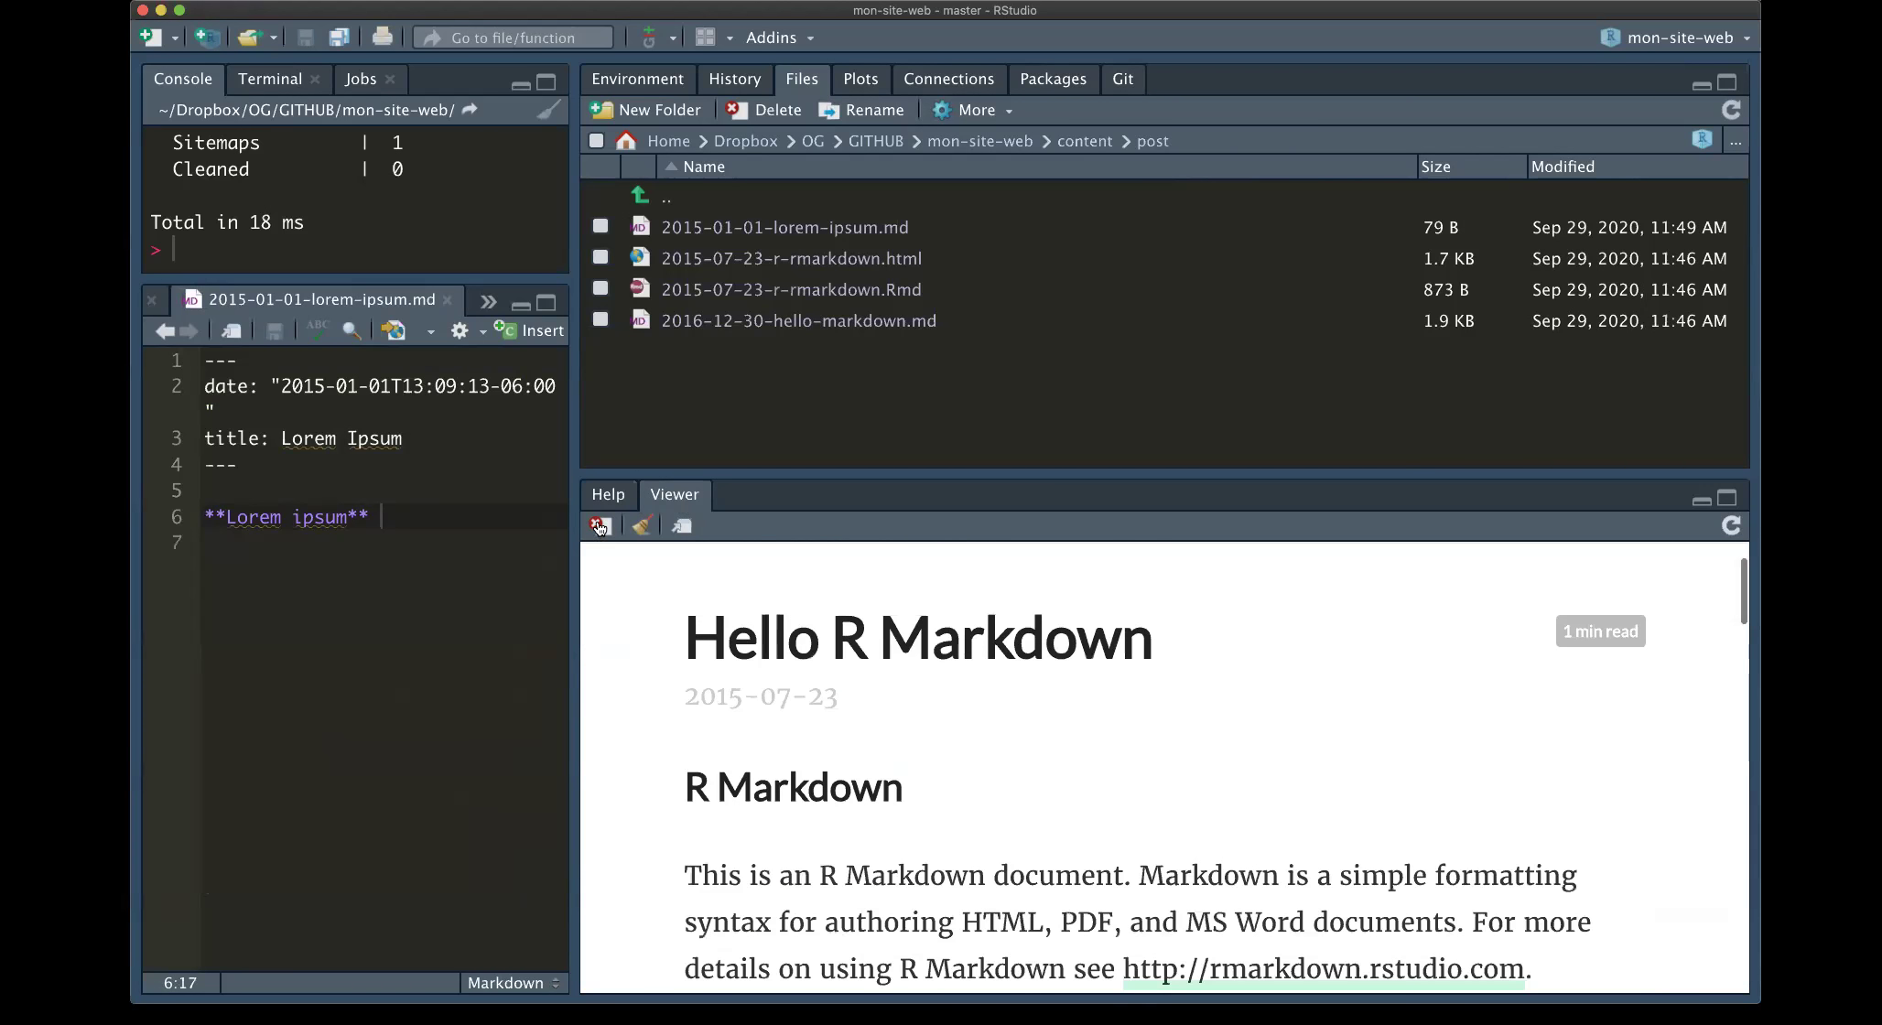
click(634, 622)
scroll(805, 695, down, 3)
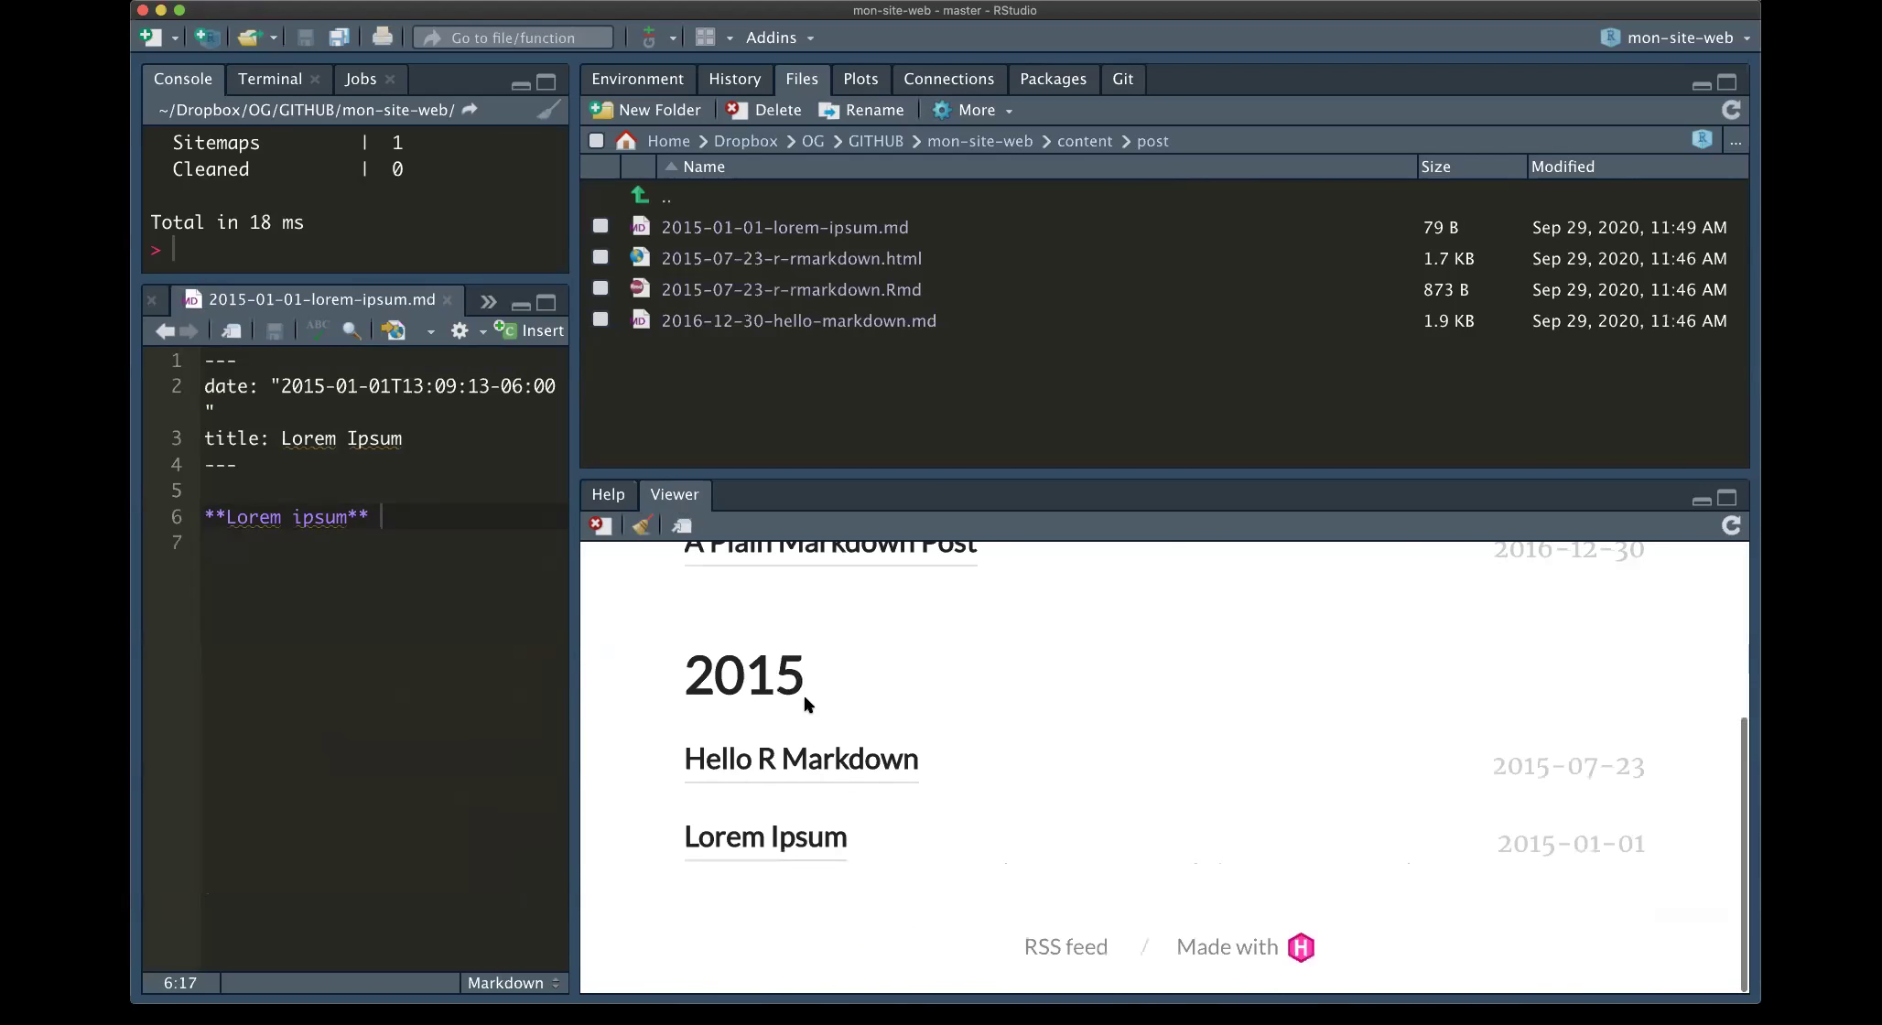
click(769, 836)
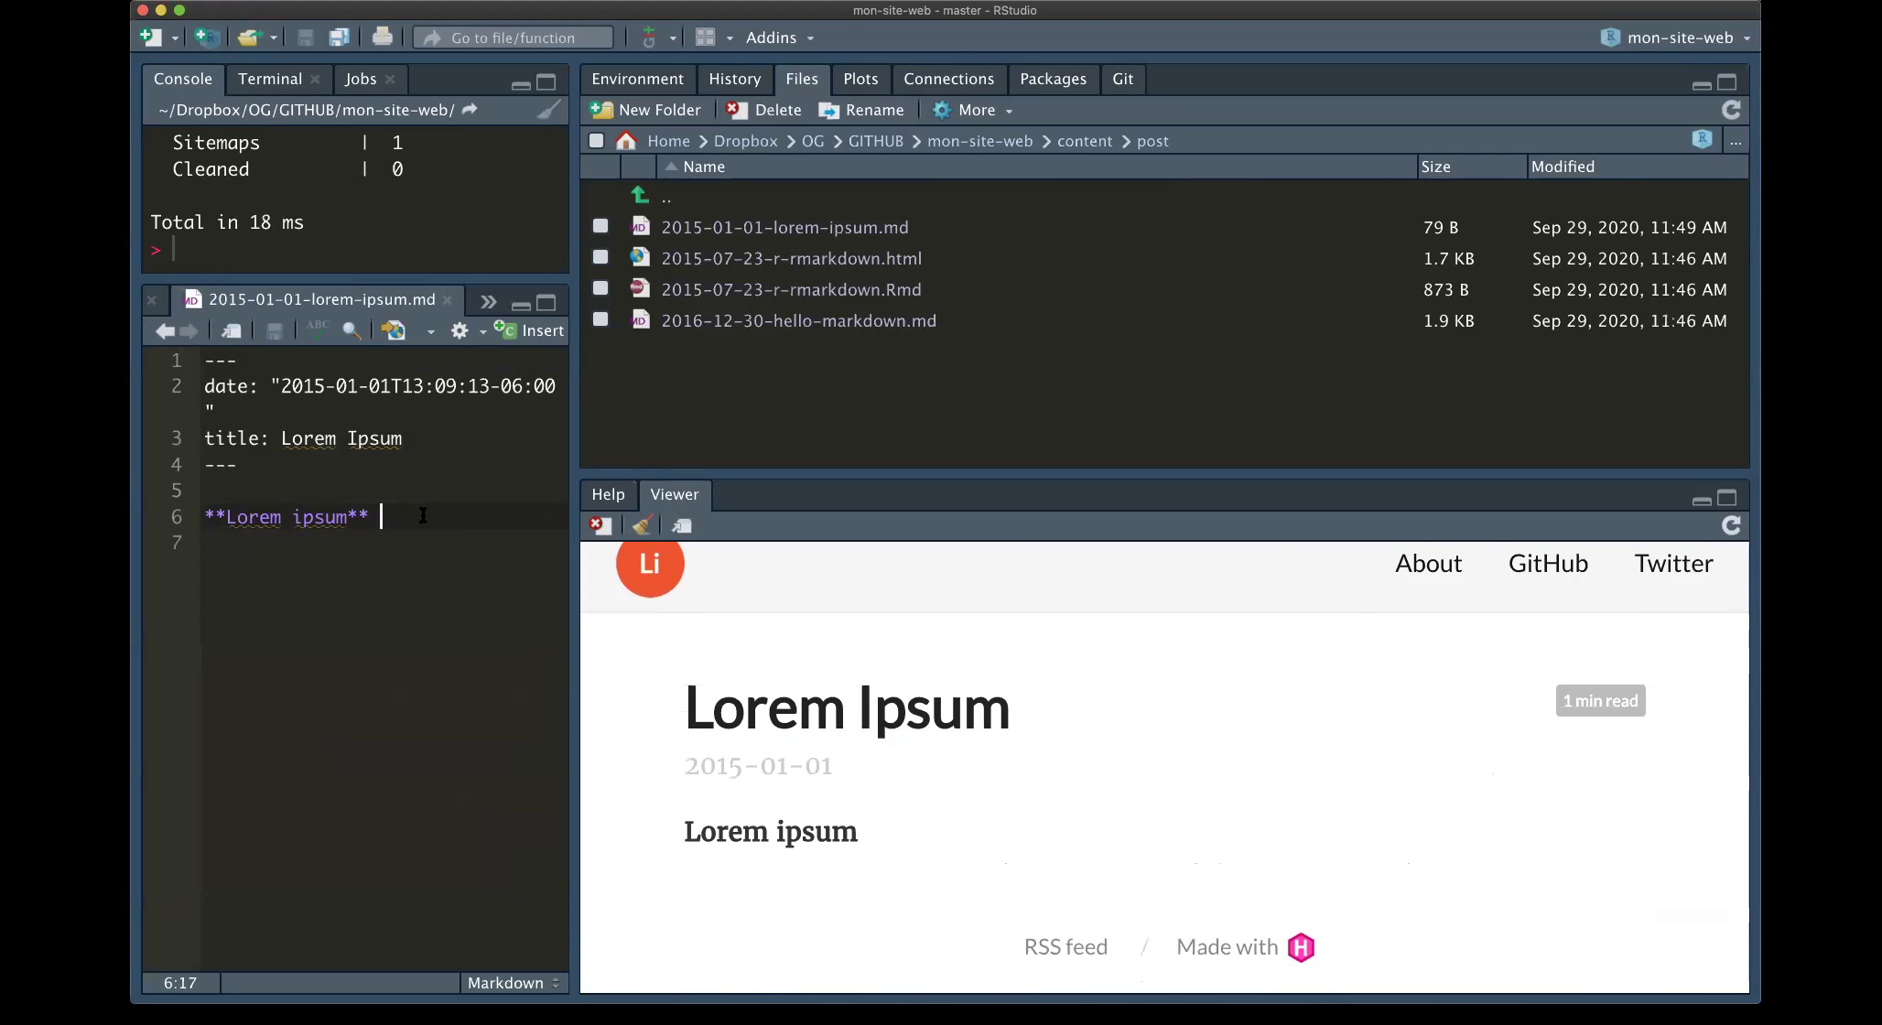
Create a post titled gnefaim with blogdown::new_post in the console, and look for it on the preview's home page
click(267, 253)
text(blogdown::)
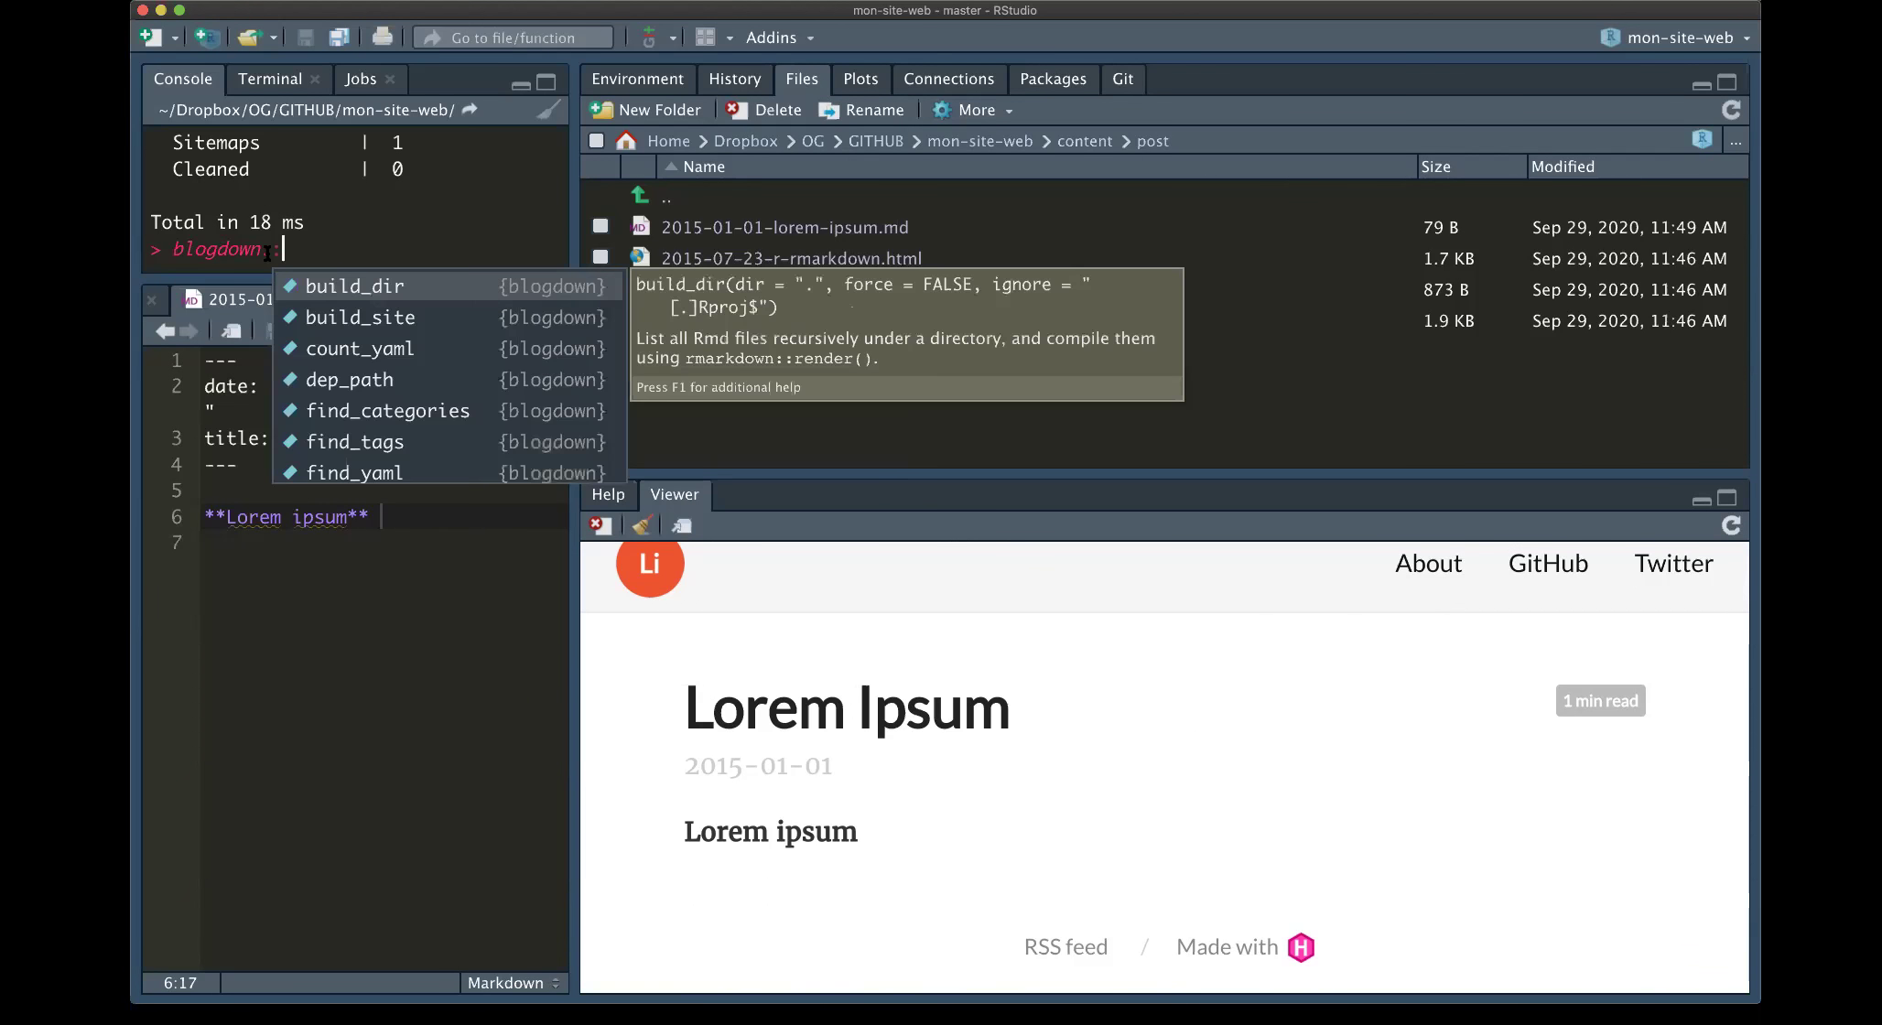
scroll(339, 380, down, 5)
scroll(339, 380, down, 4)
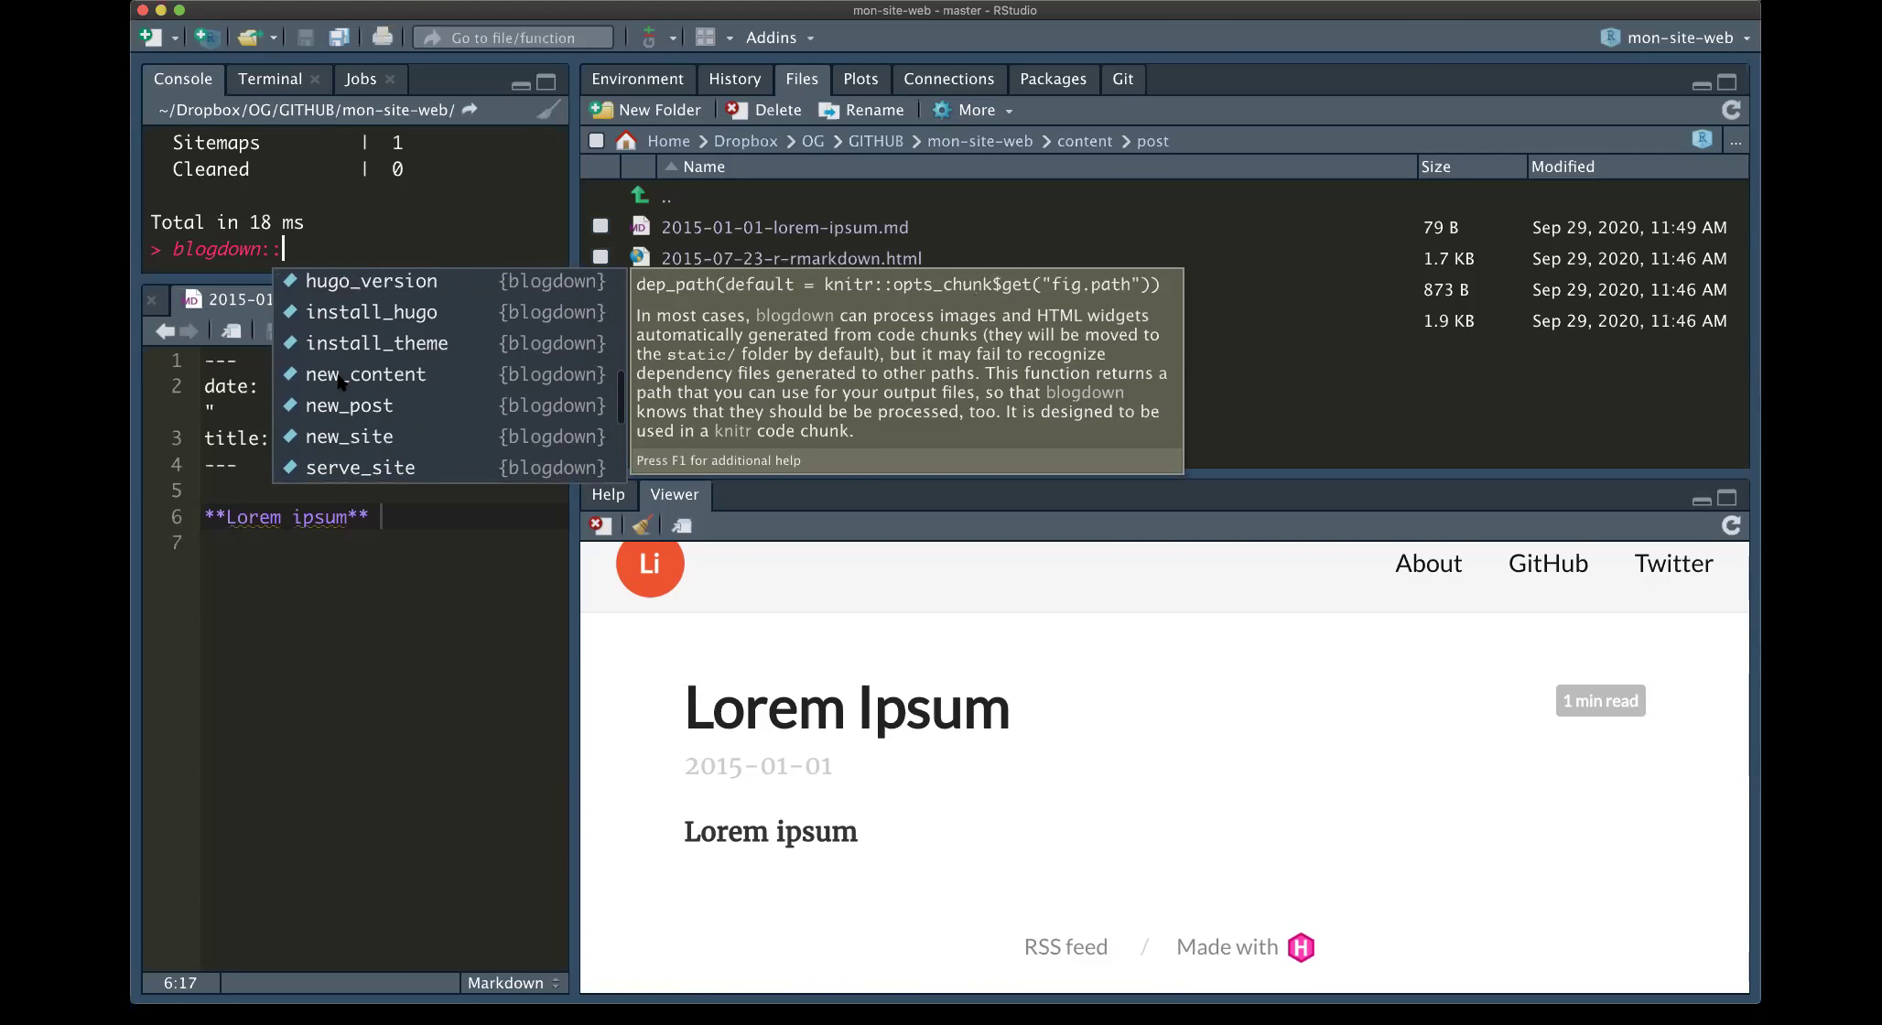
click(361, 375)
text(")
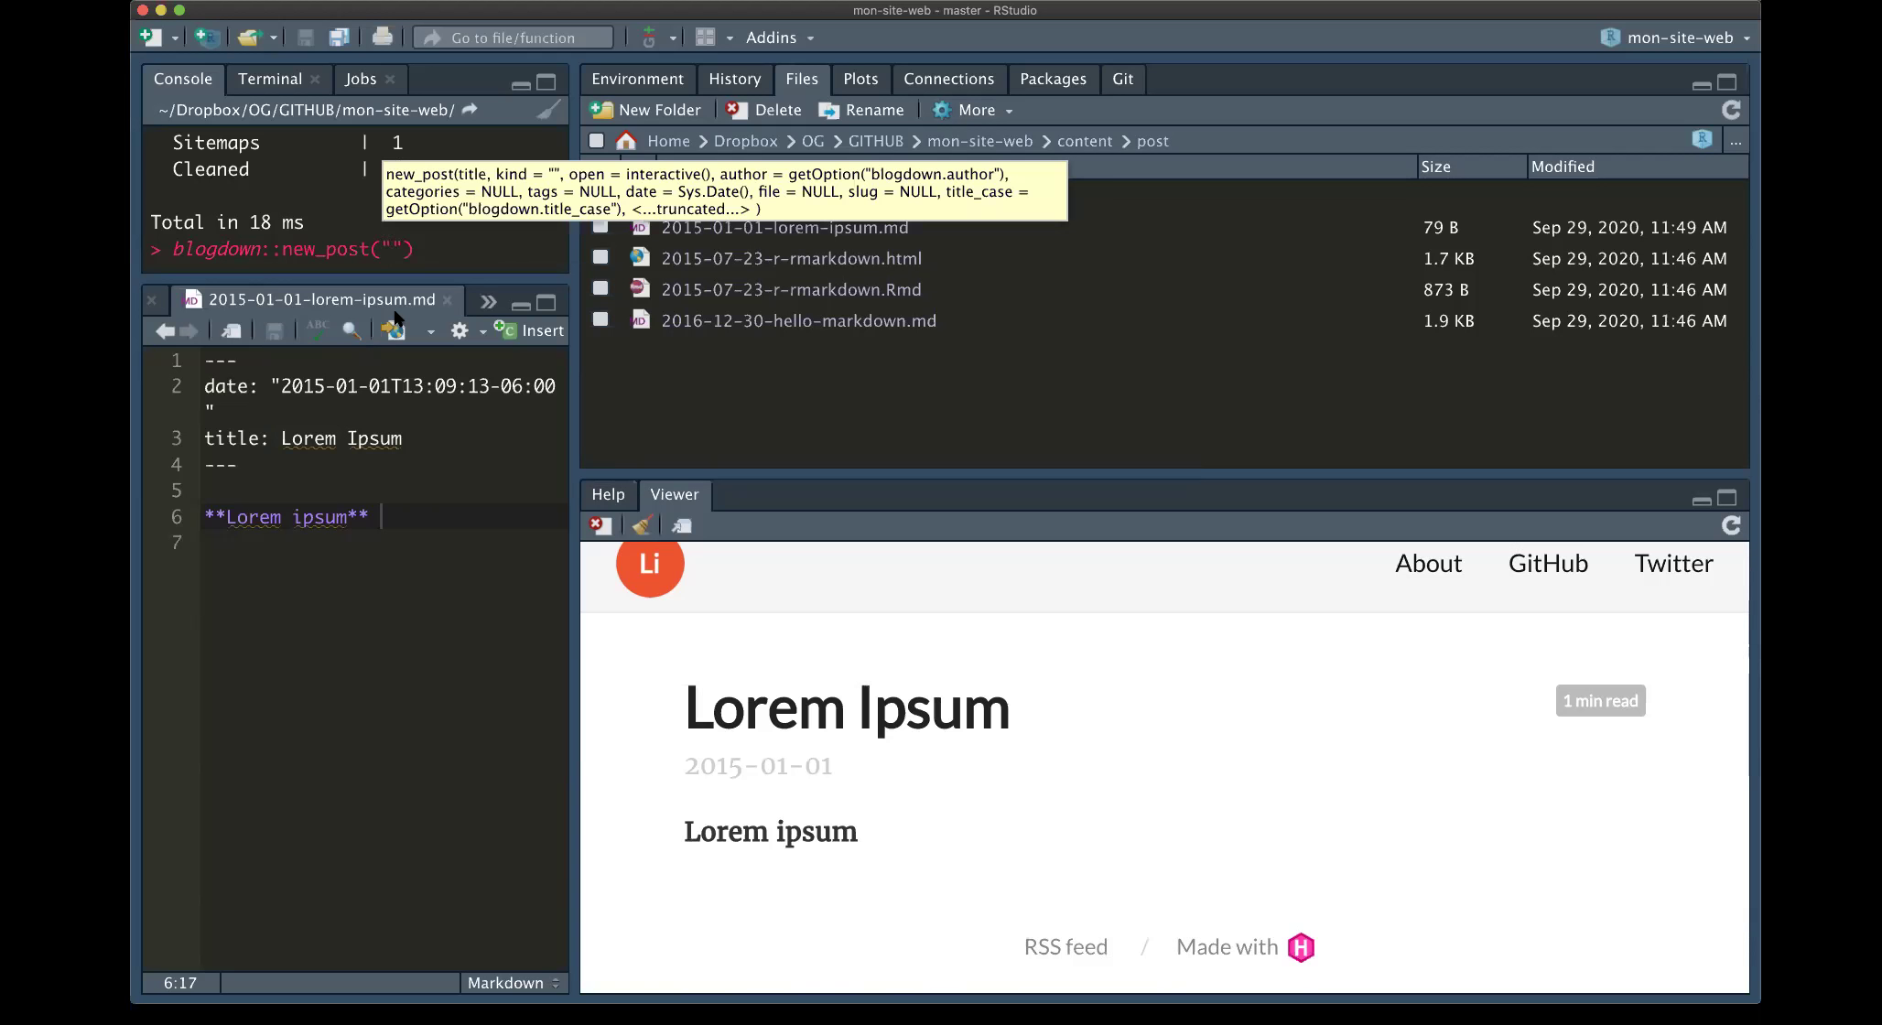
text(j)
text(gnéfaim)
key(Return)
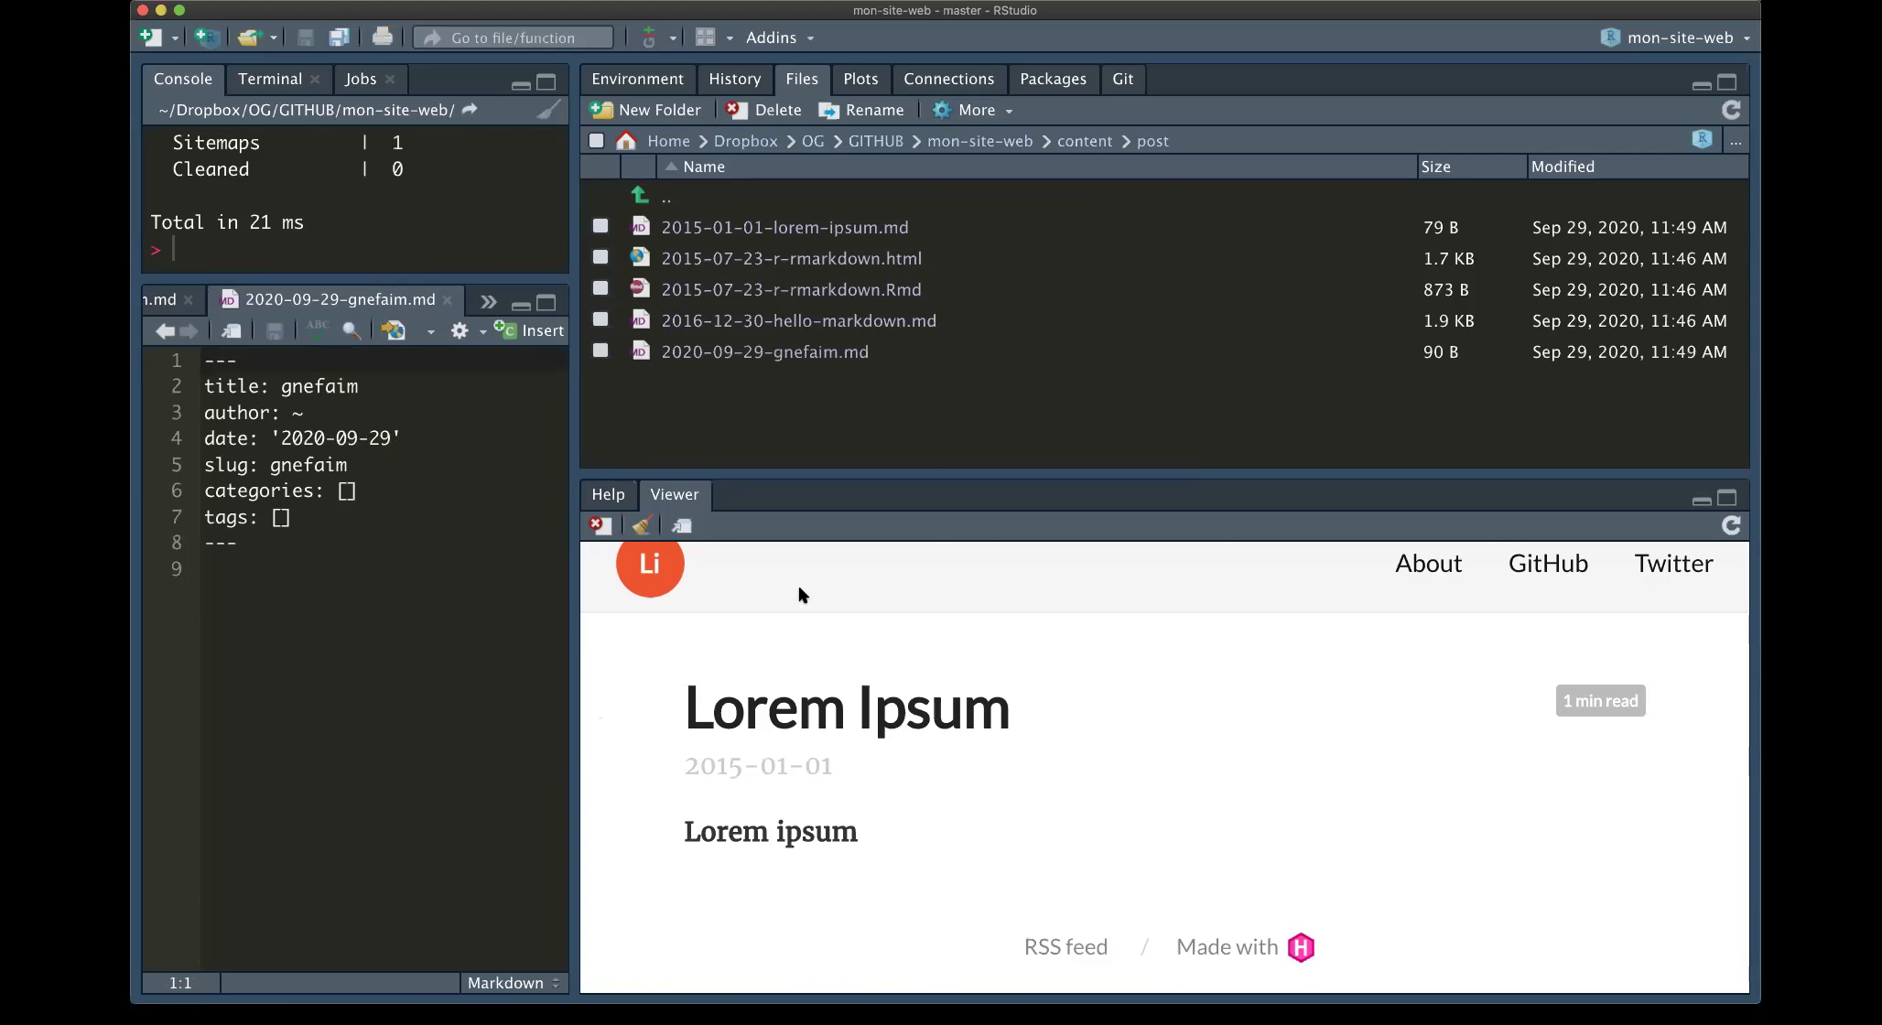
click(648, 576)
scroll(795, 729, down, 2)
Write "Gnocchis a volonté." in the body of the gnefaim post, save it, and view the post in an enlarged preview
click(284, 704)
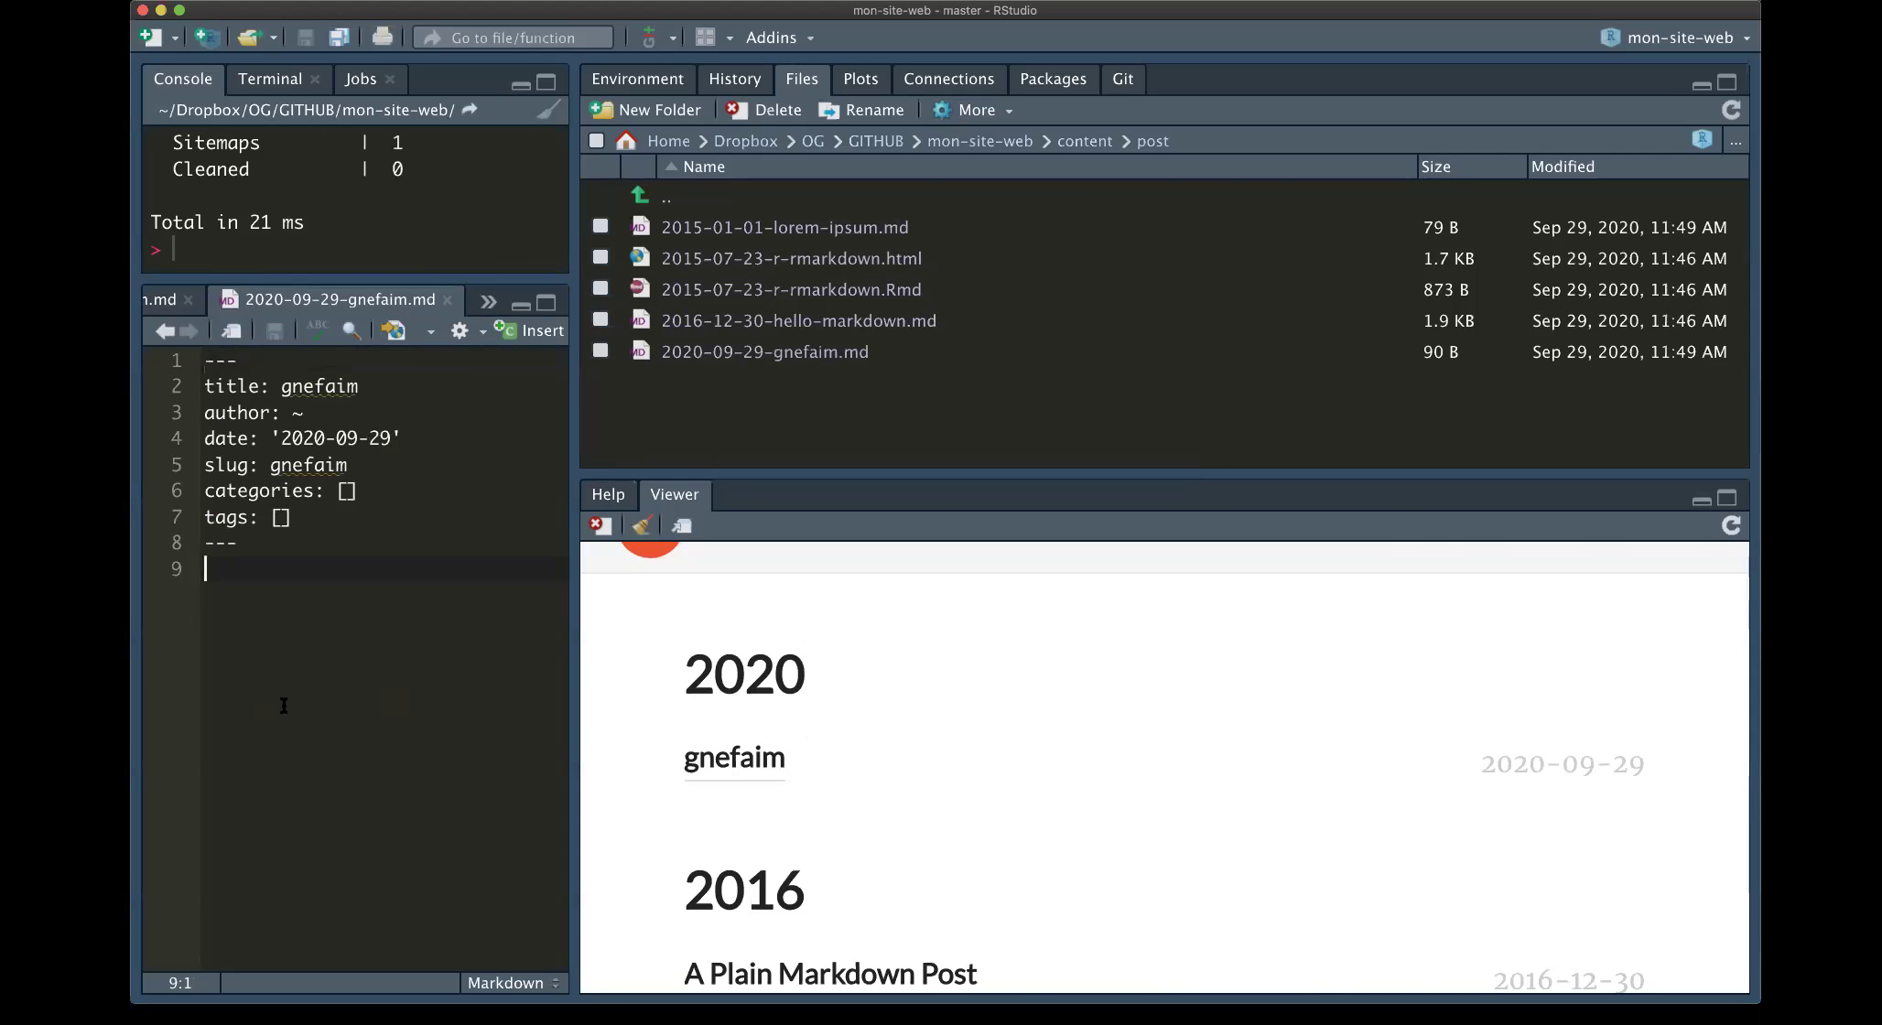
key(Return)
key(Return)
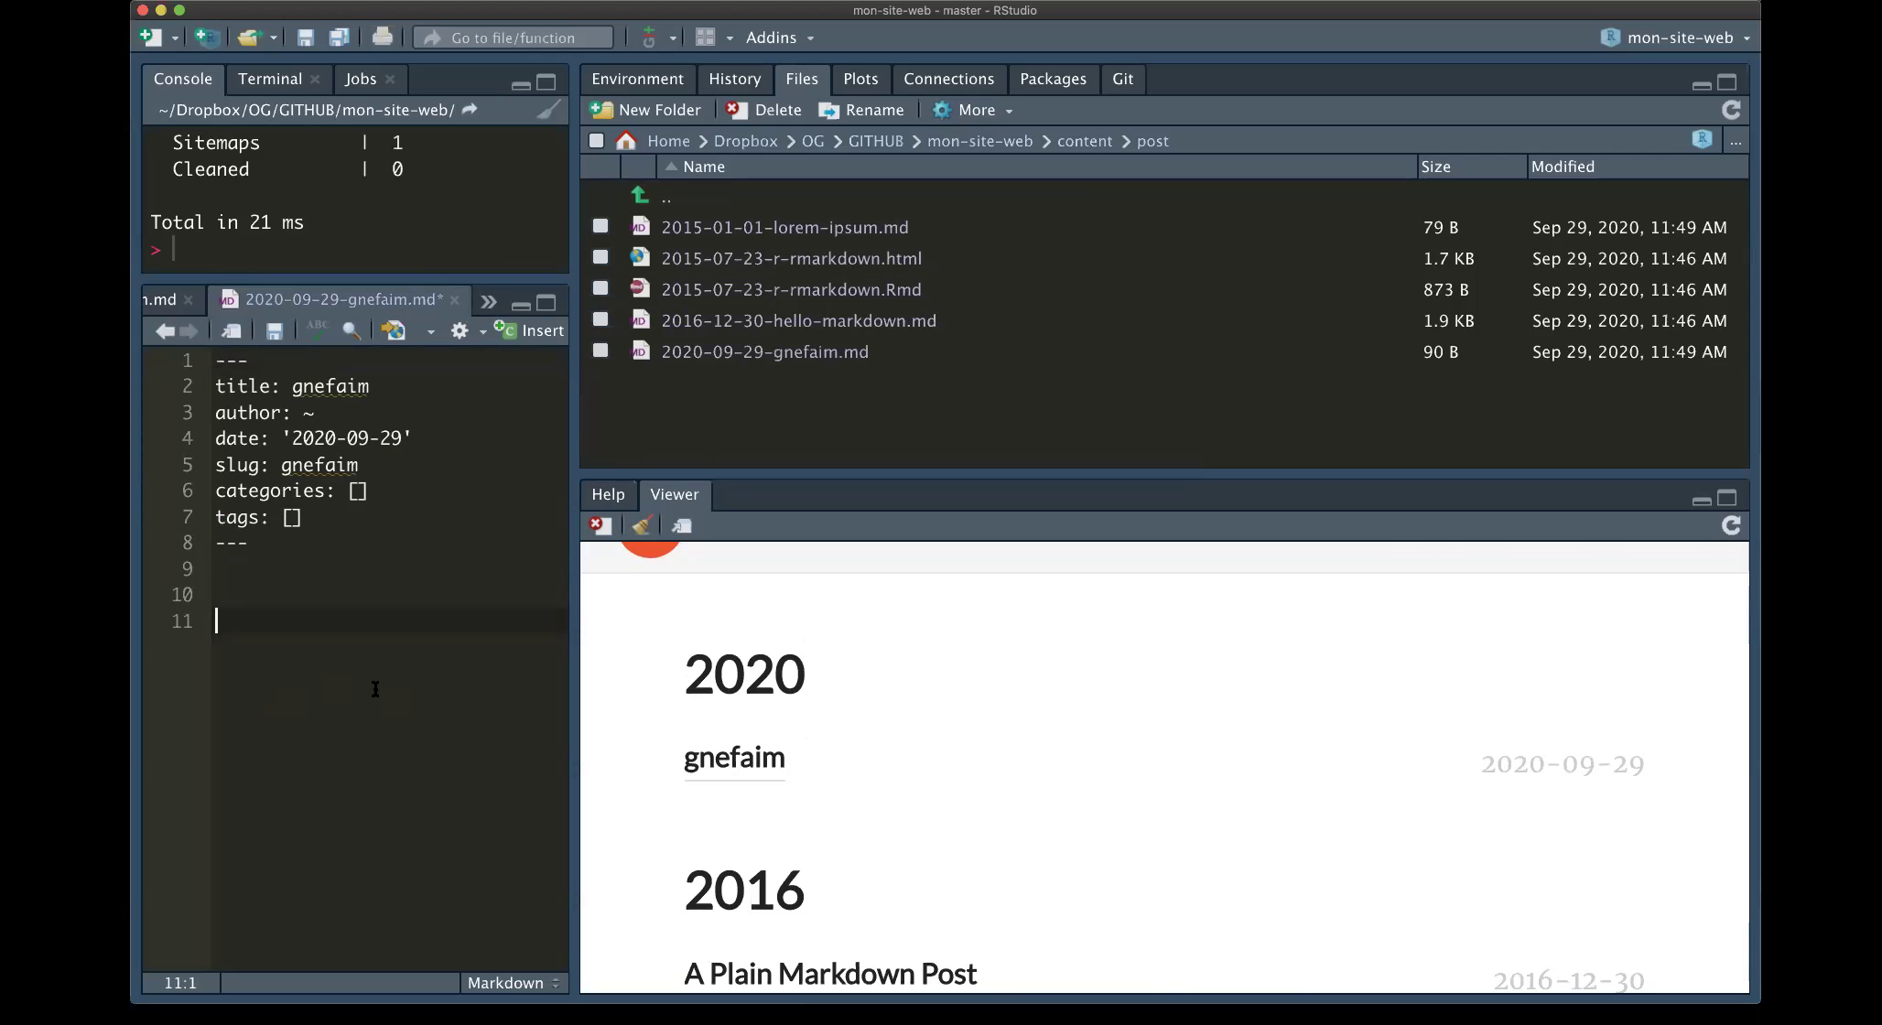
text(Gnocchis)
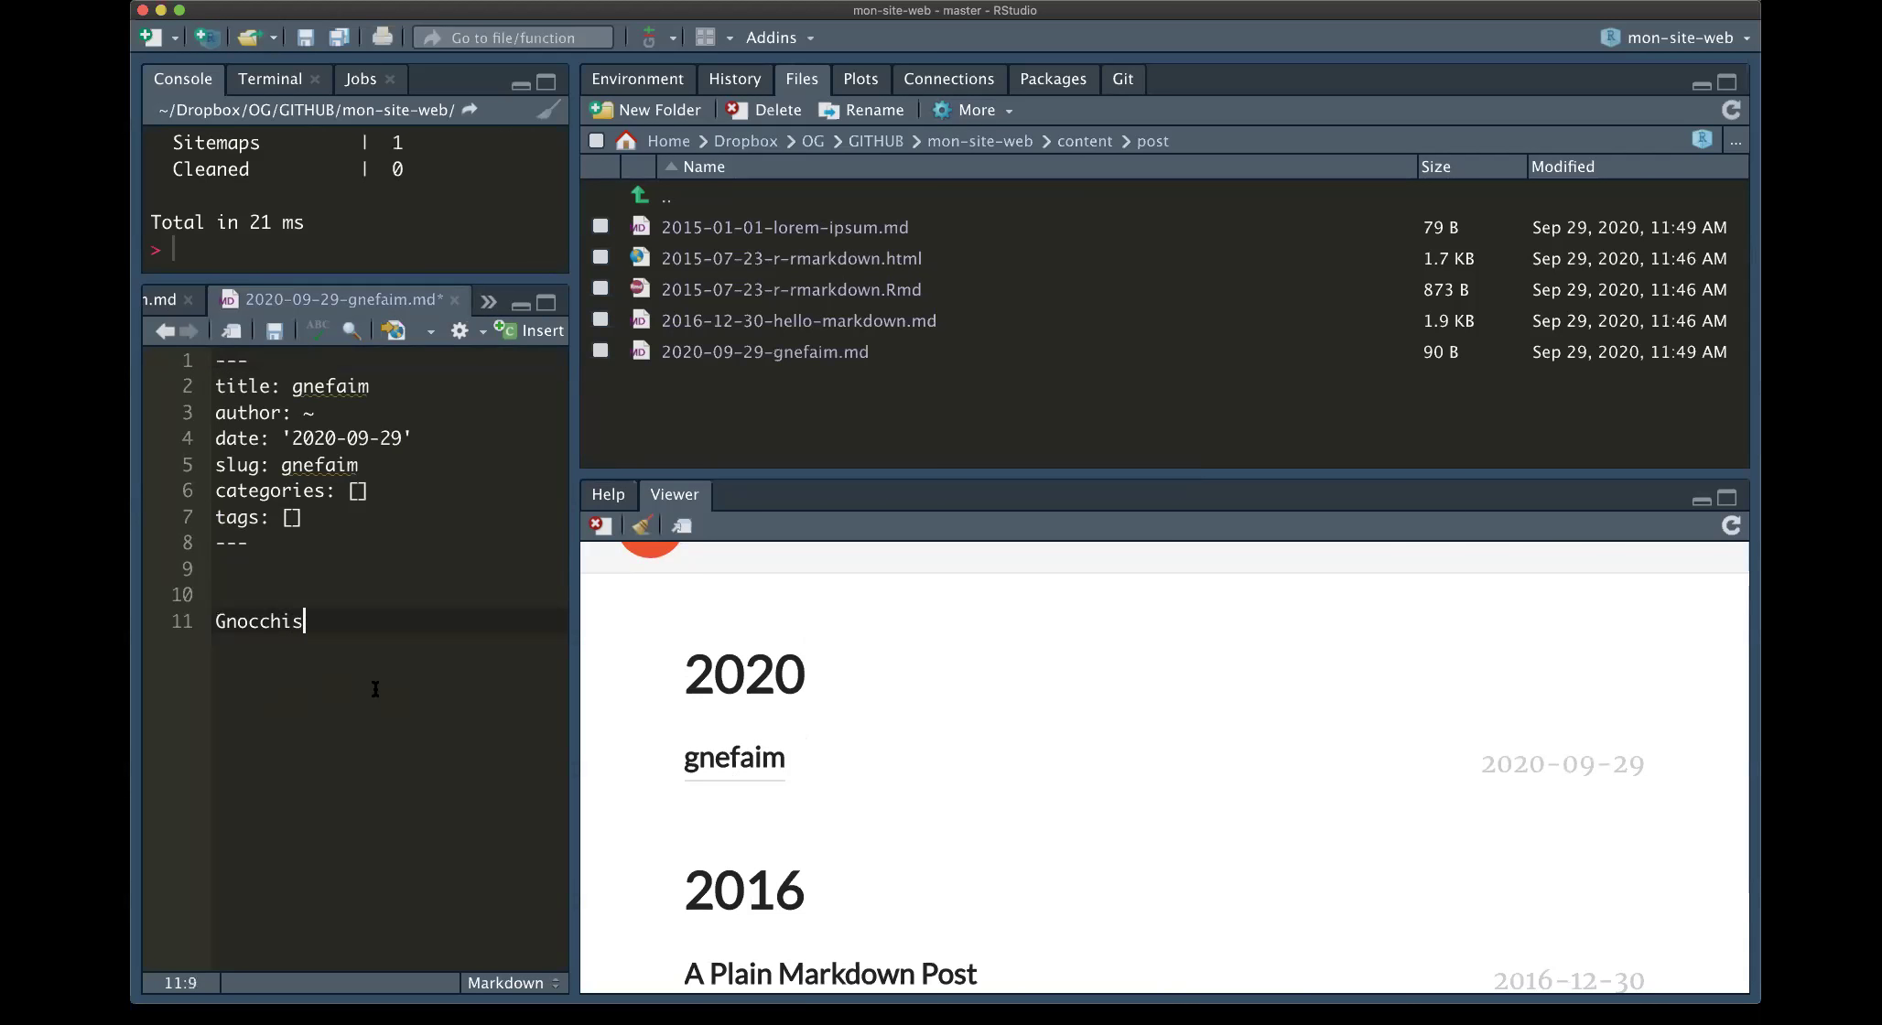
text( a volonté.)
key(super+s)
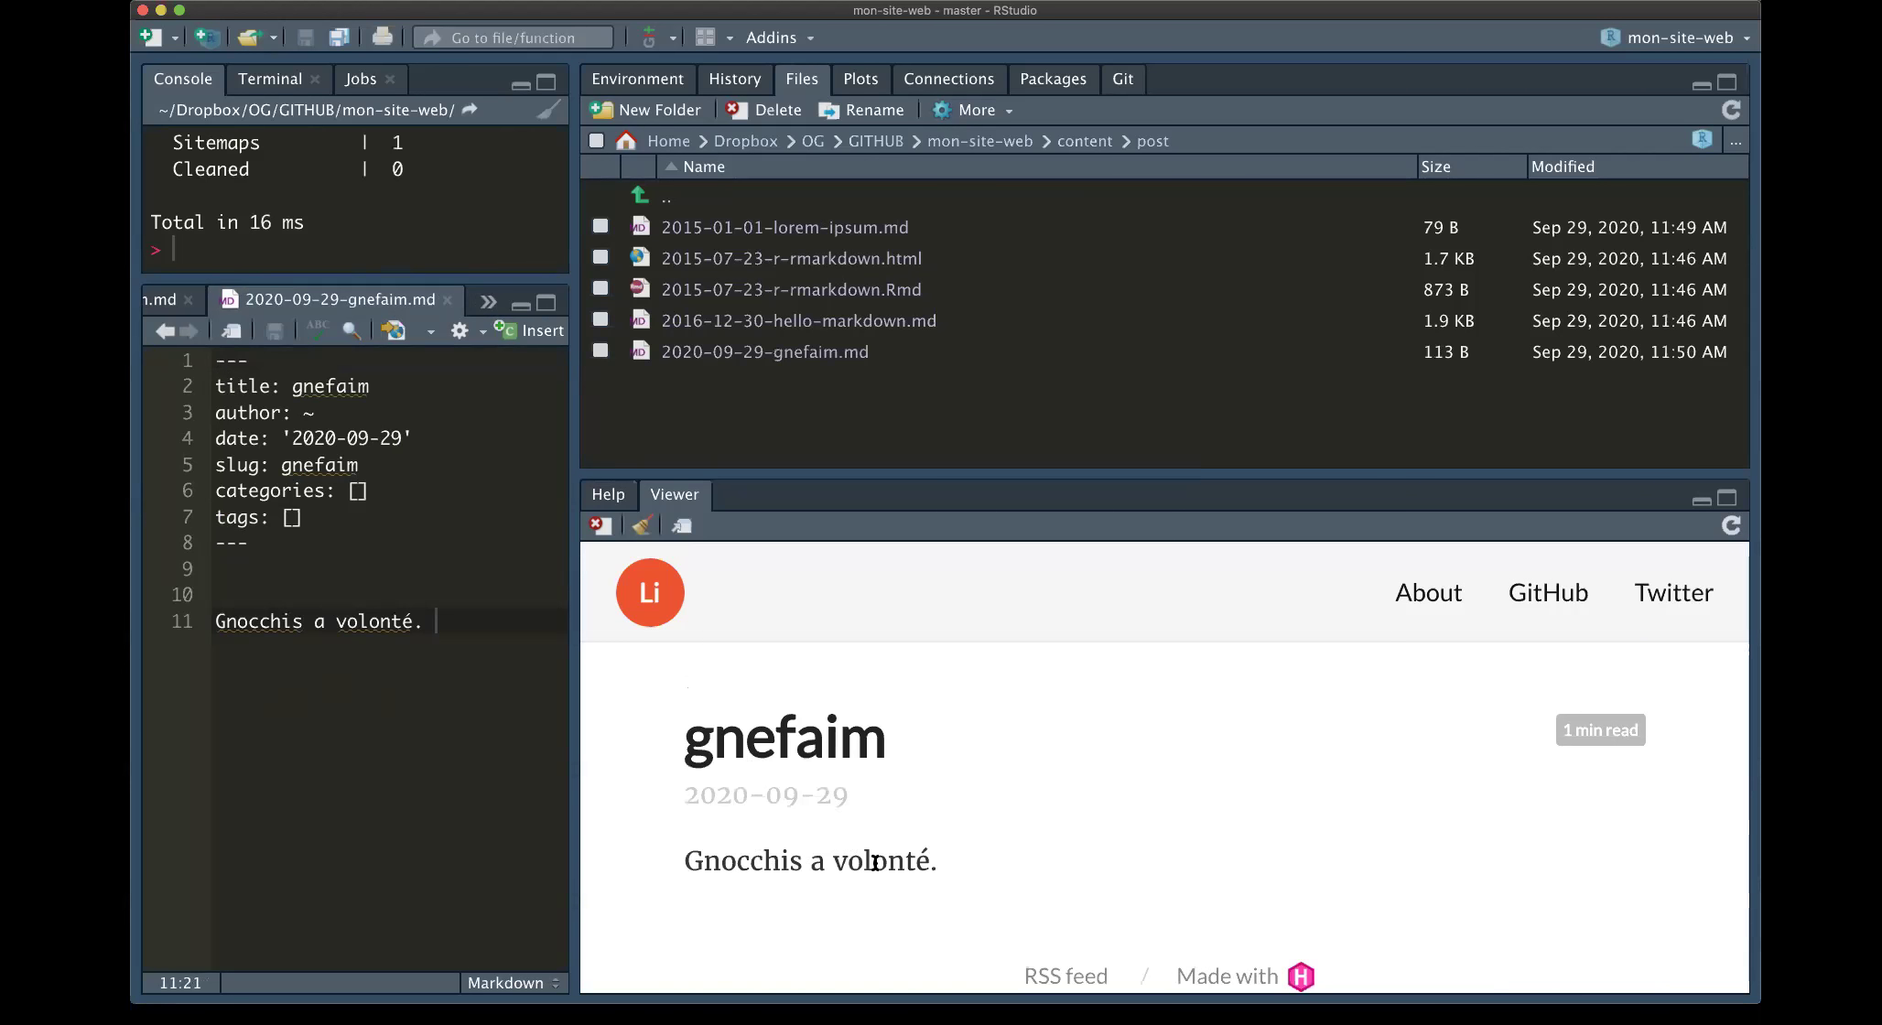
drag(1090, 472, 1082, 383)
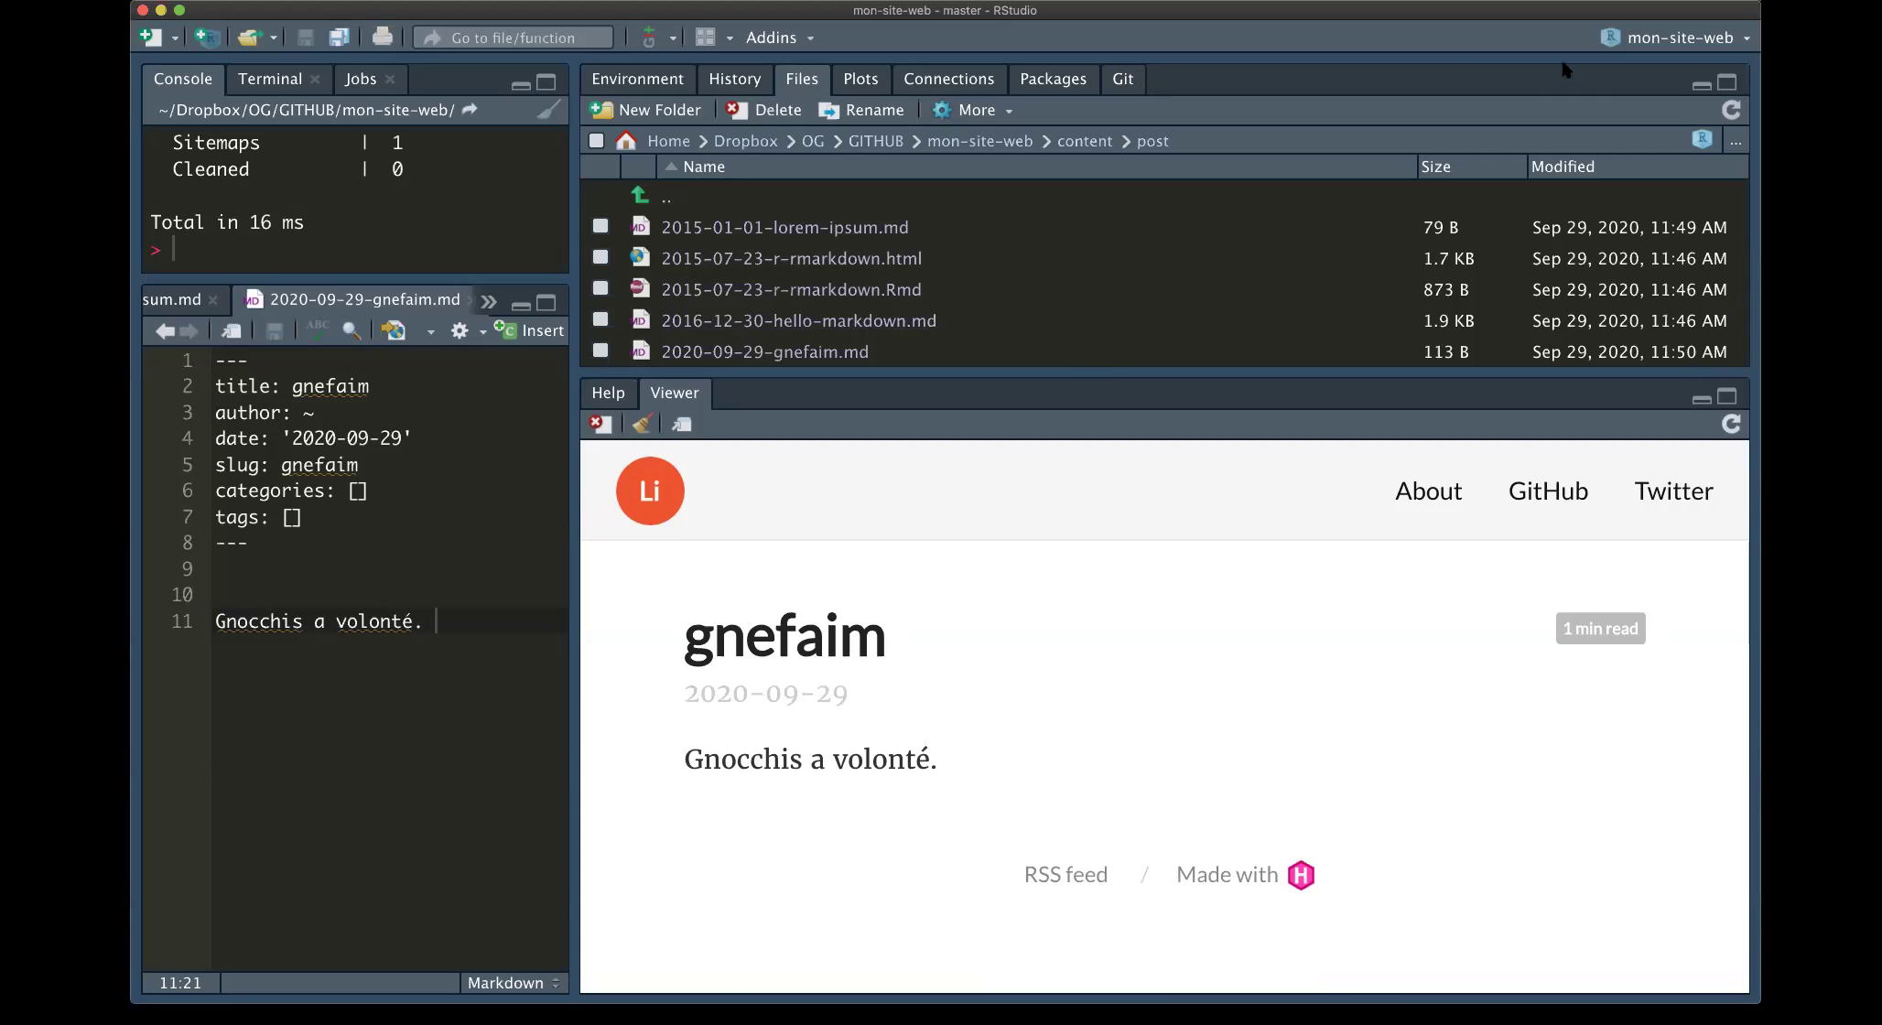
Show the Git changes in an enlarged pane and stage config.toml, index.Rmd and the content, public, static and themes folders
click(1123, 80)
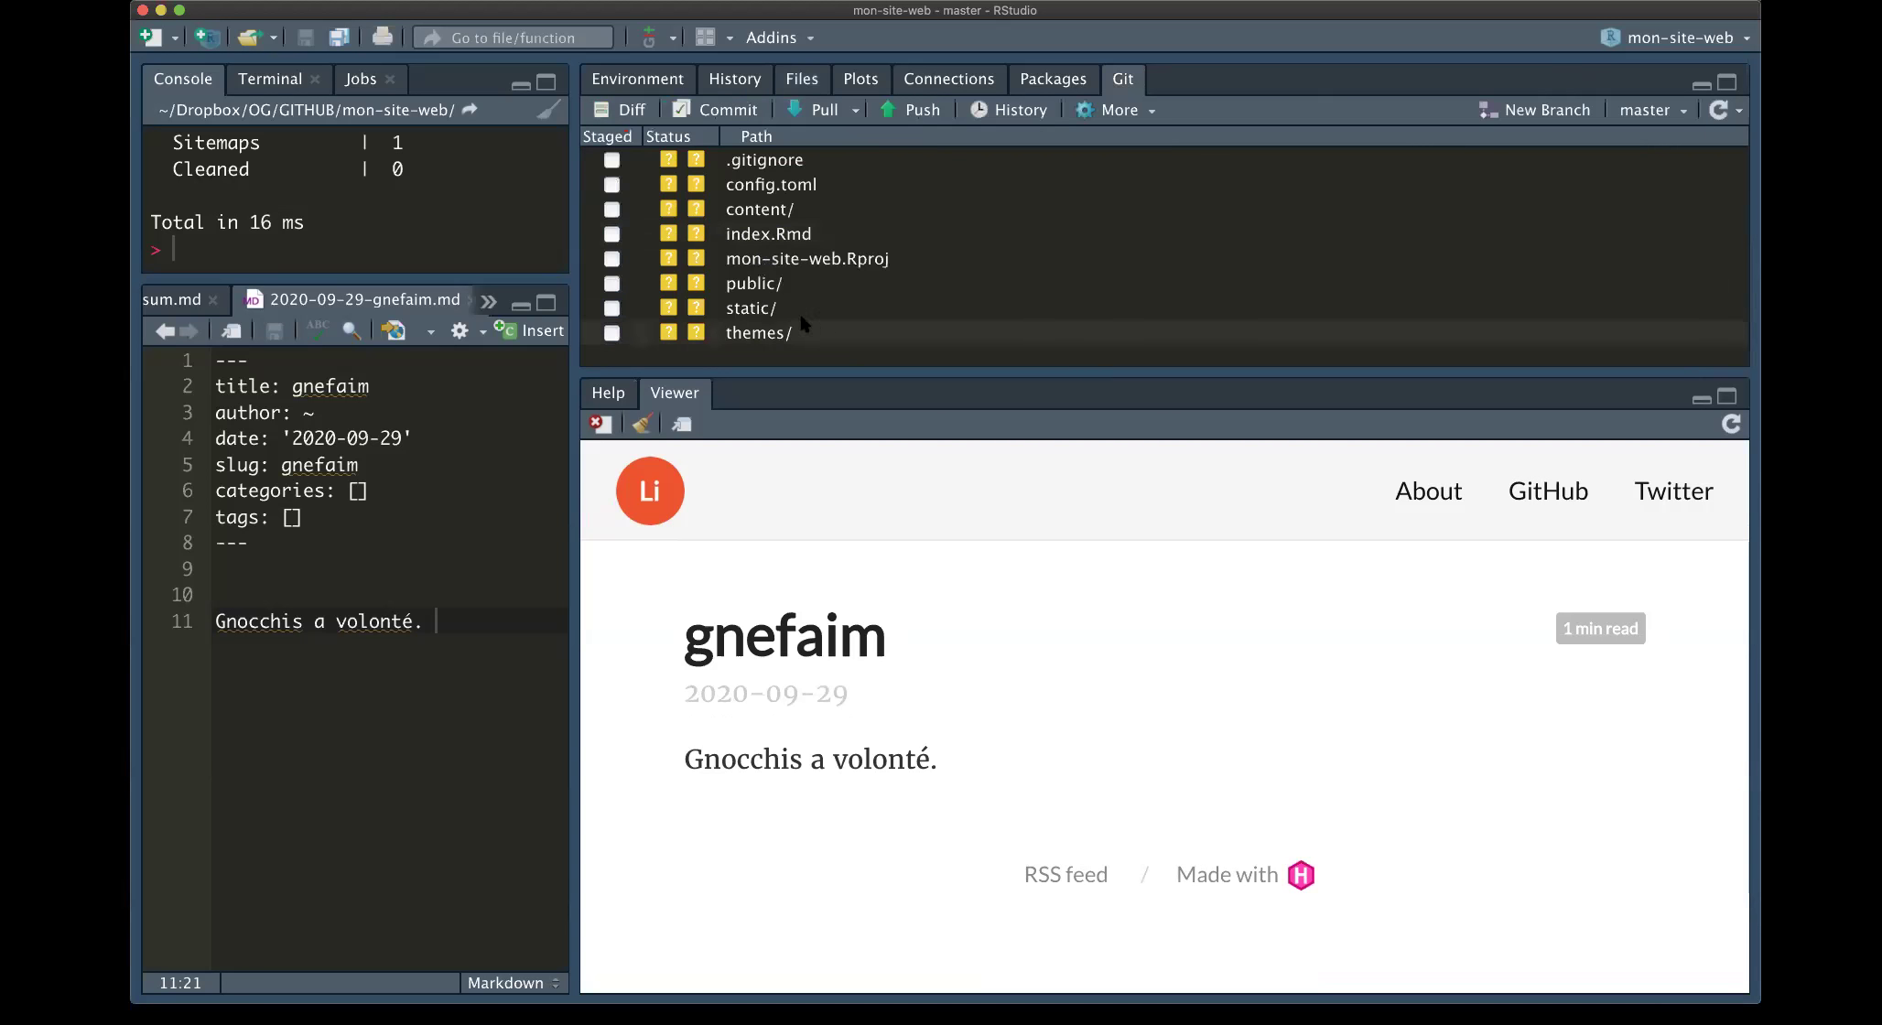
drag(817, 370, 817, 553)
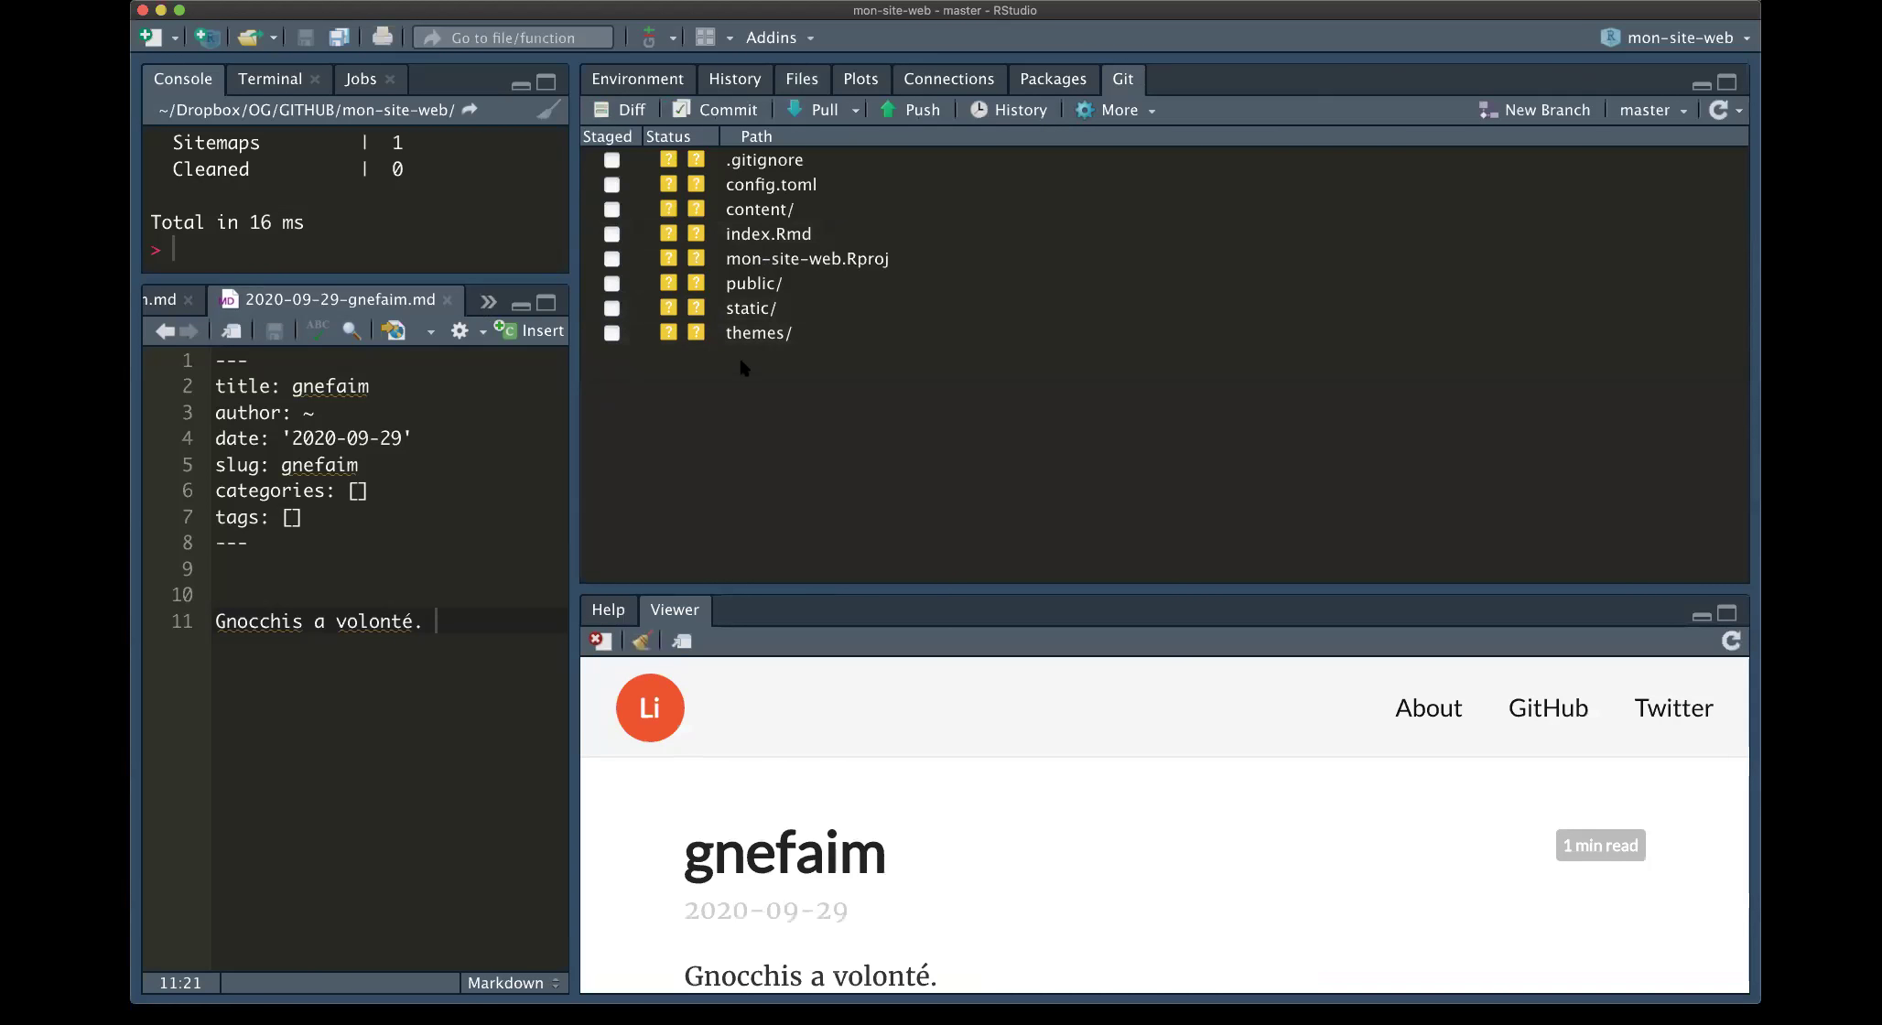
click(612, 186)
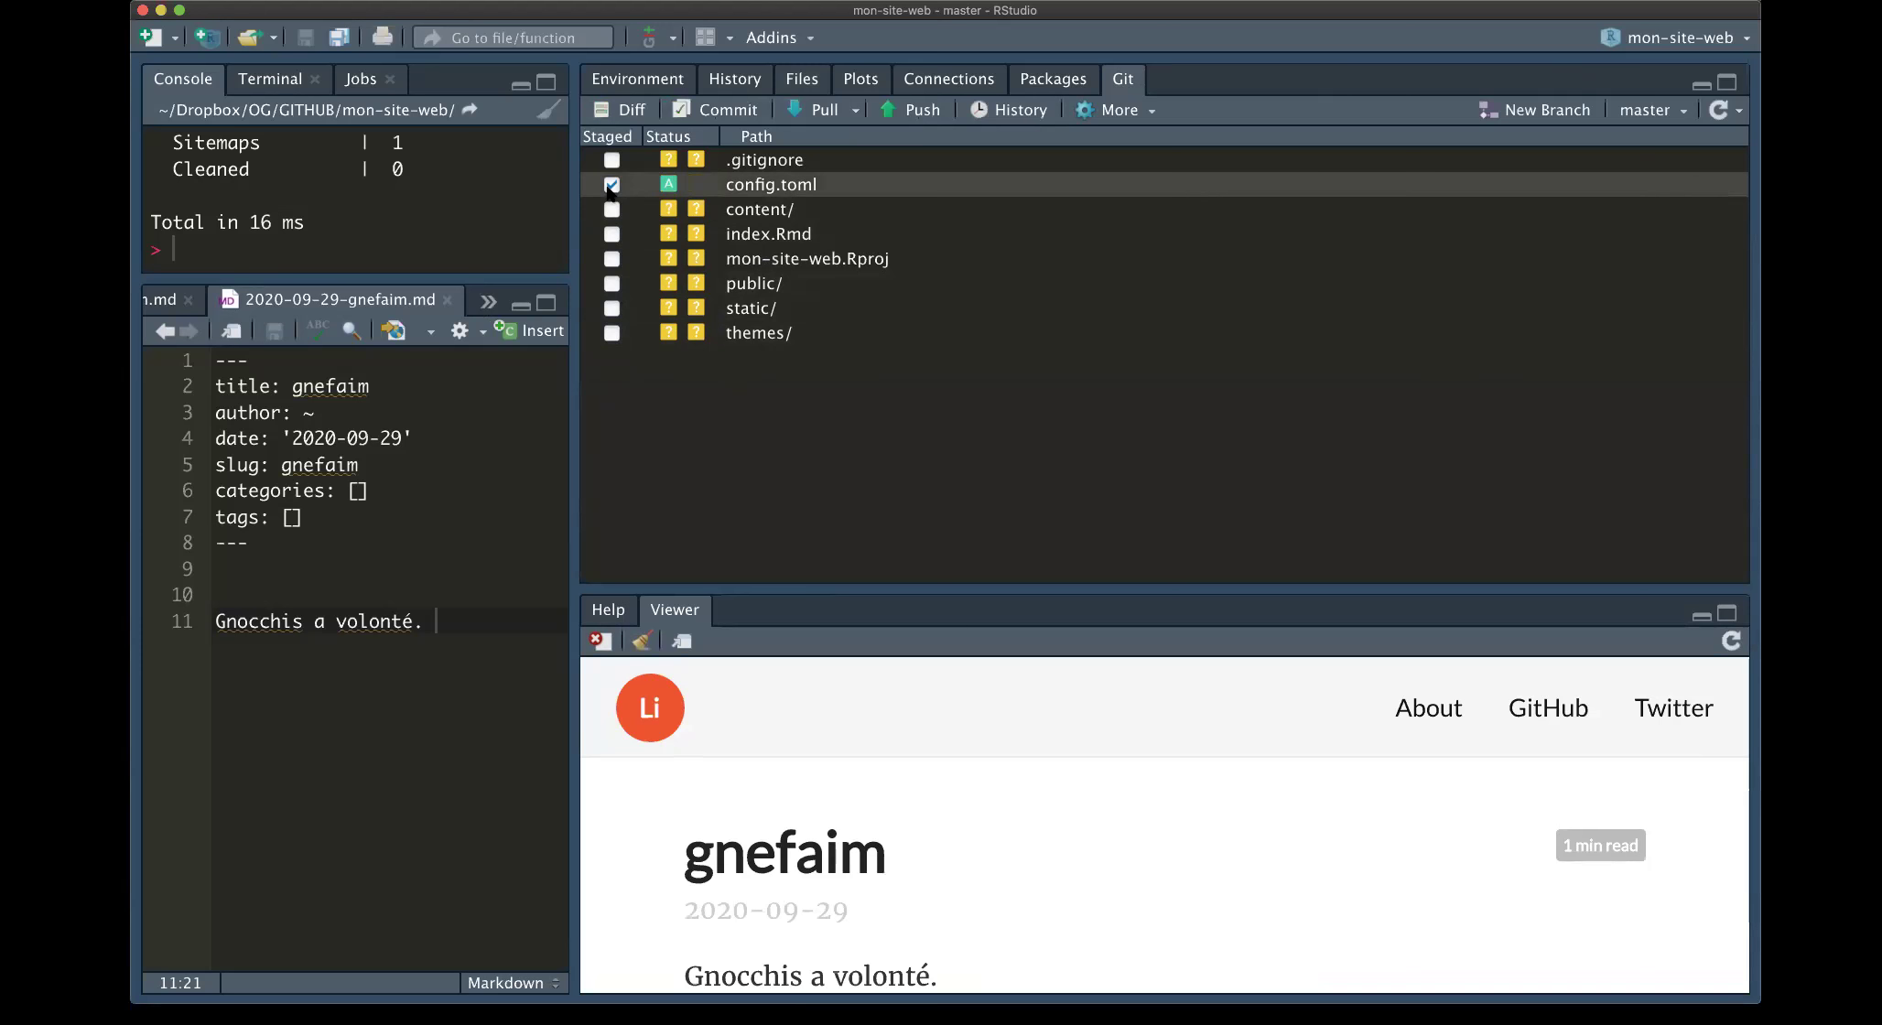
click(611, 209)
click(612, 211)
click(611, 234)
click(612, 235)
click(611, 260)
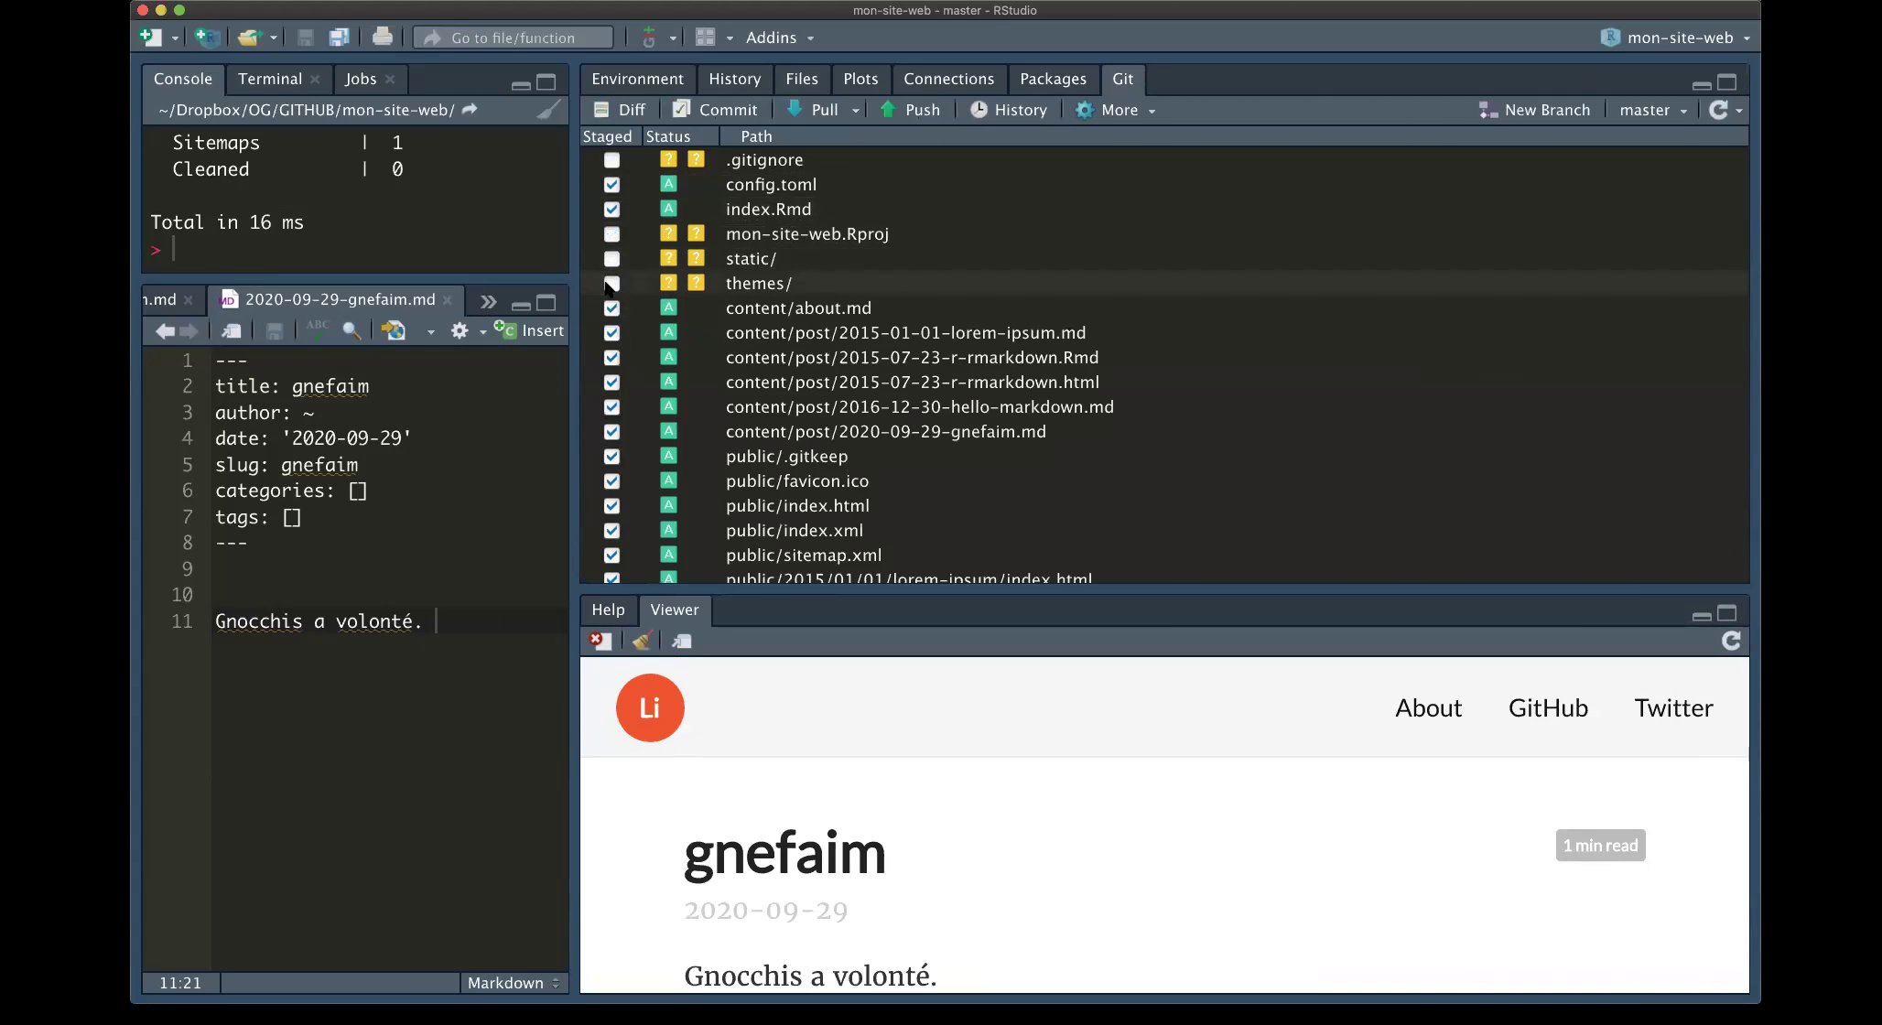
click(611, 284)
click(611, 259)
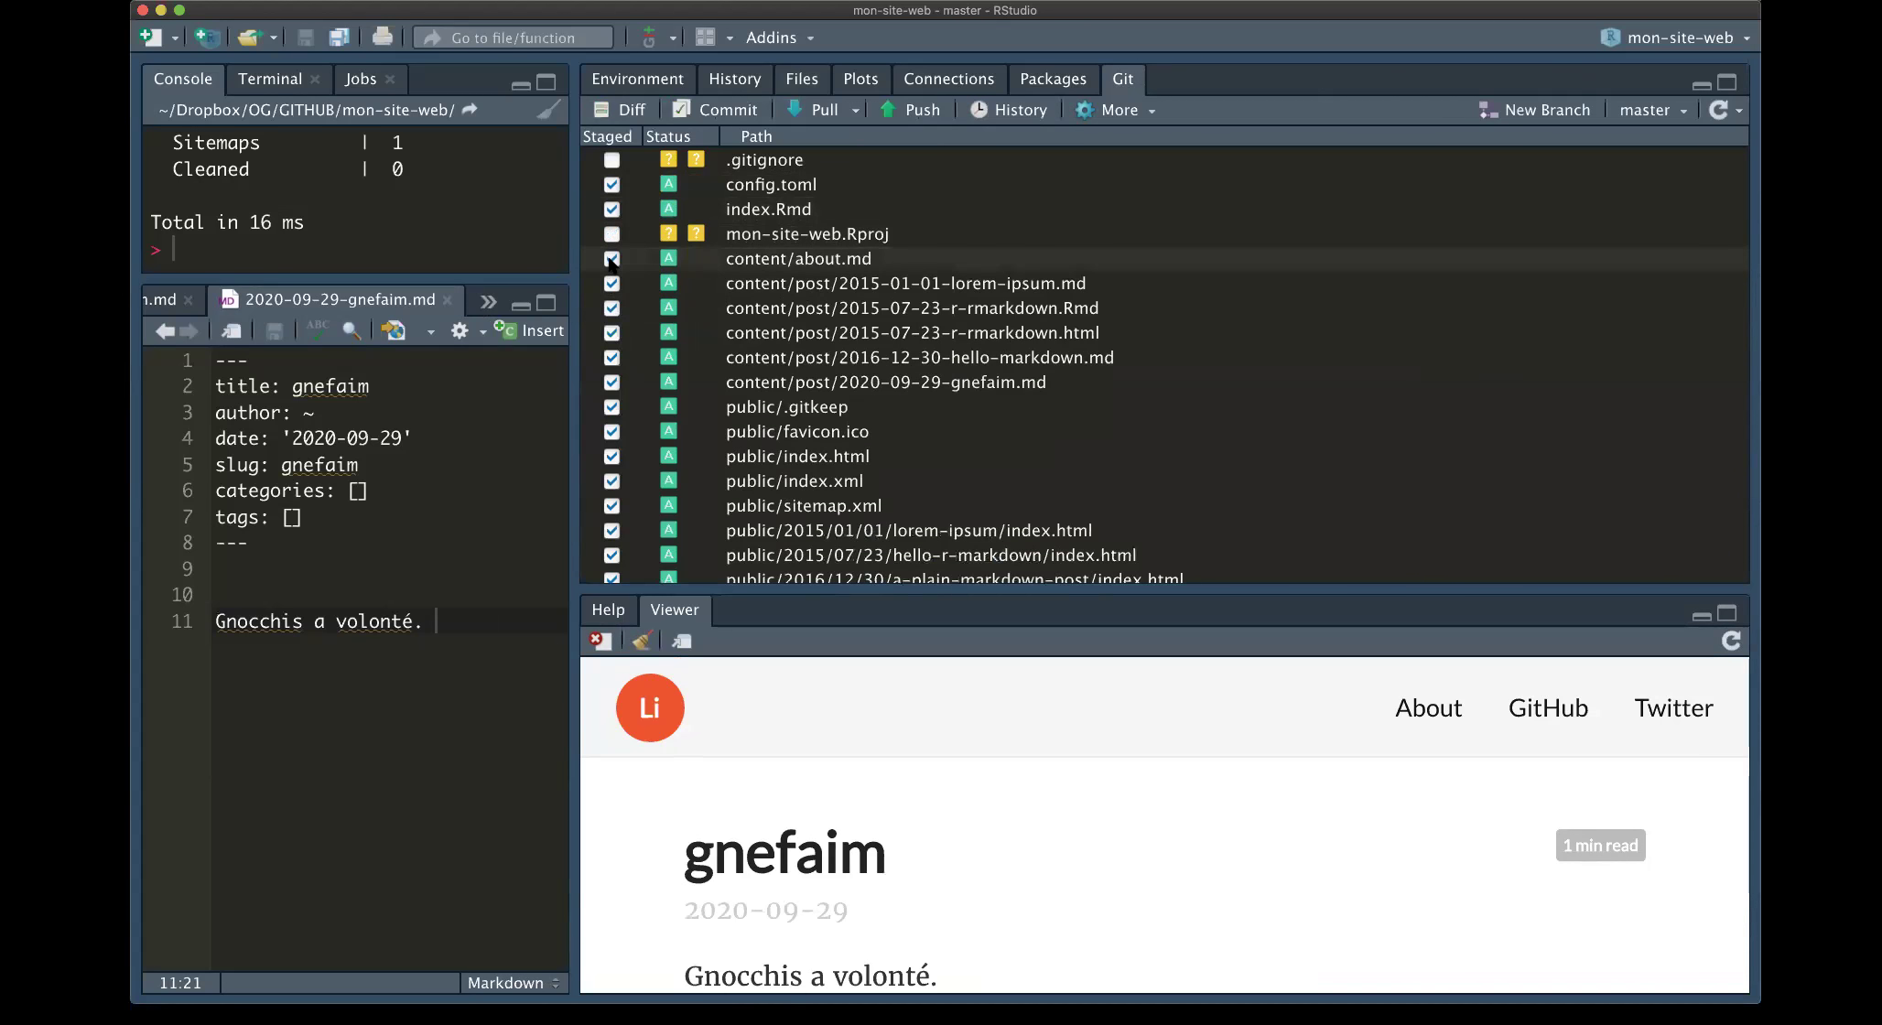
Add mon-site-web.Rproj to the .gitignore list and save it
right_click(837, 237)
click(881, 325)
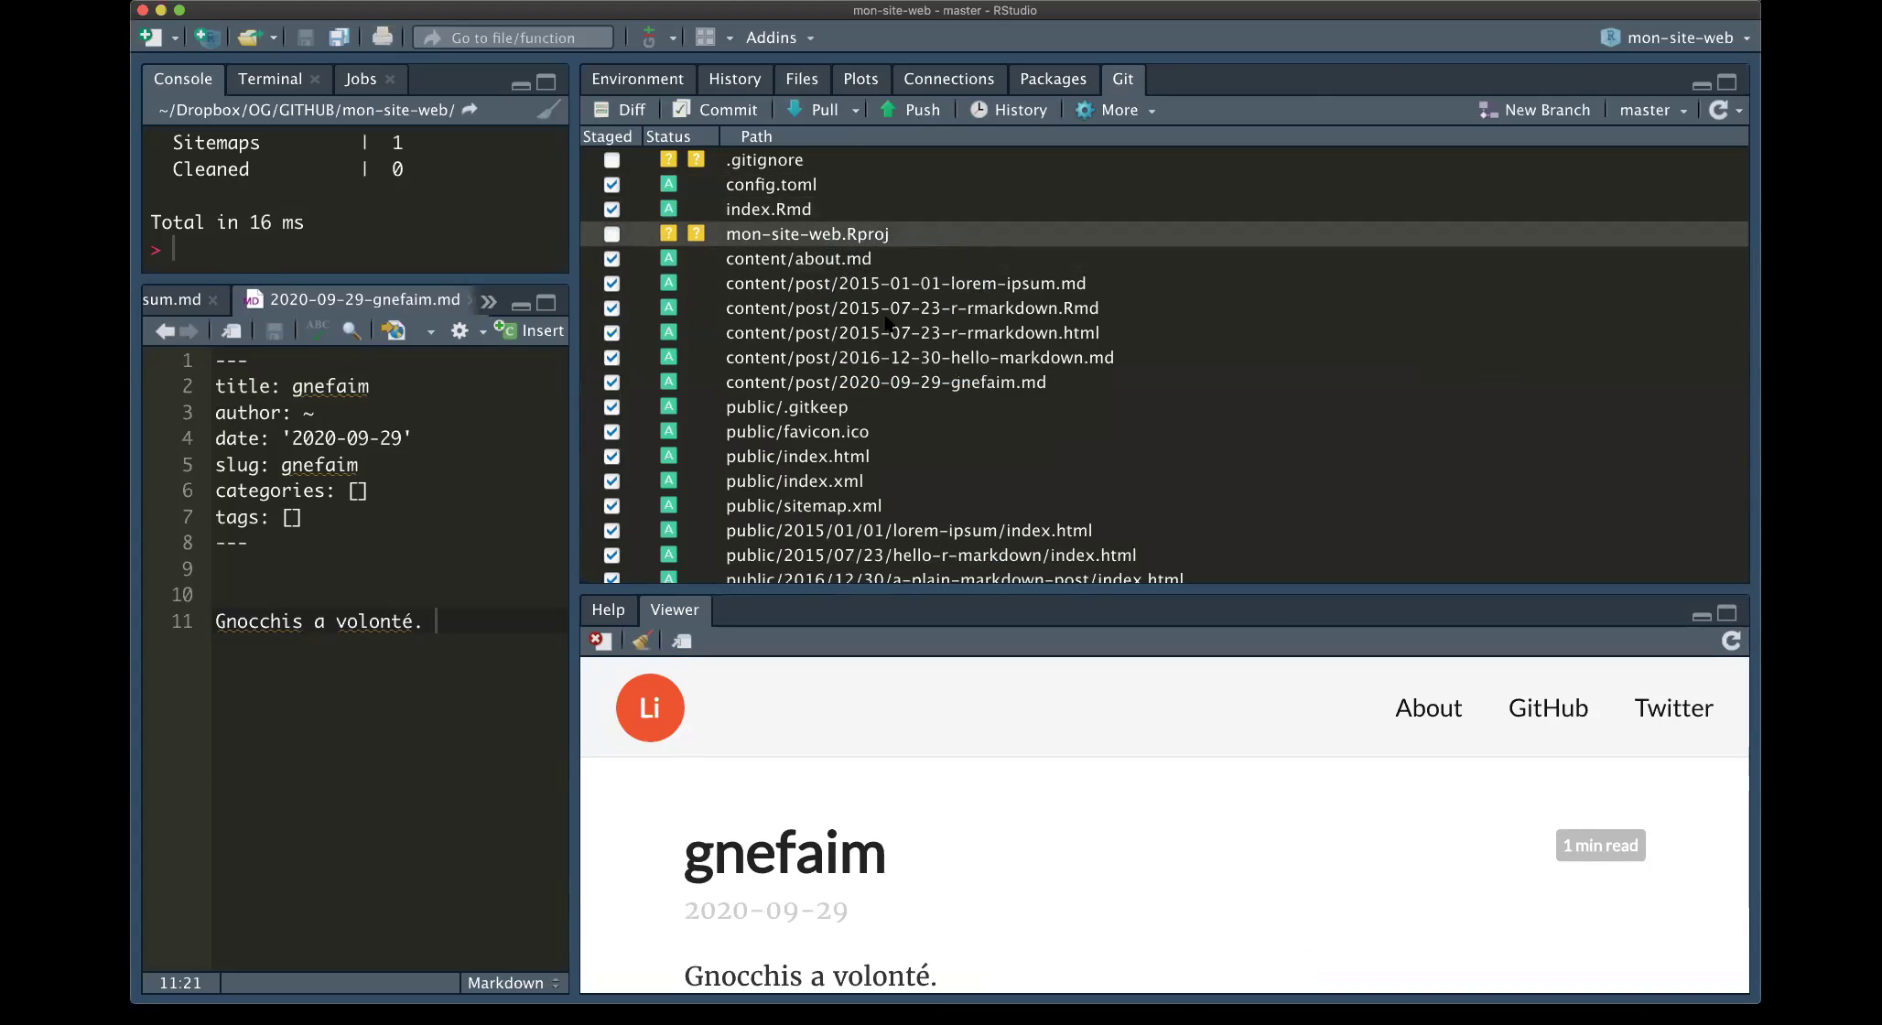
click(1069, 783)
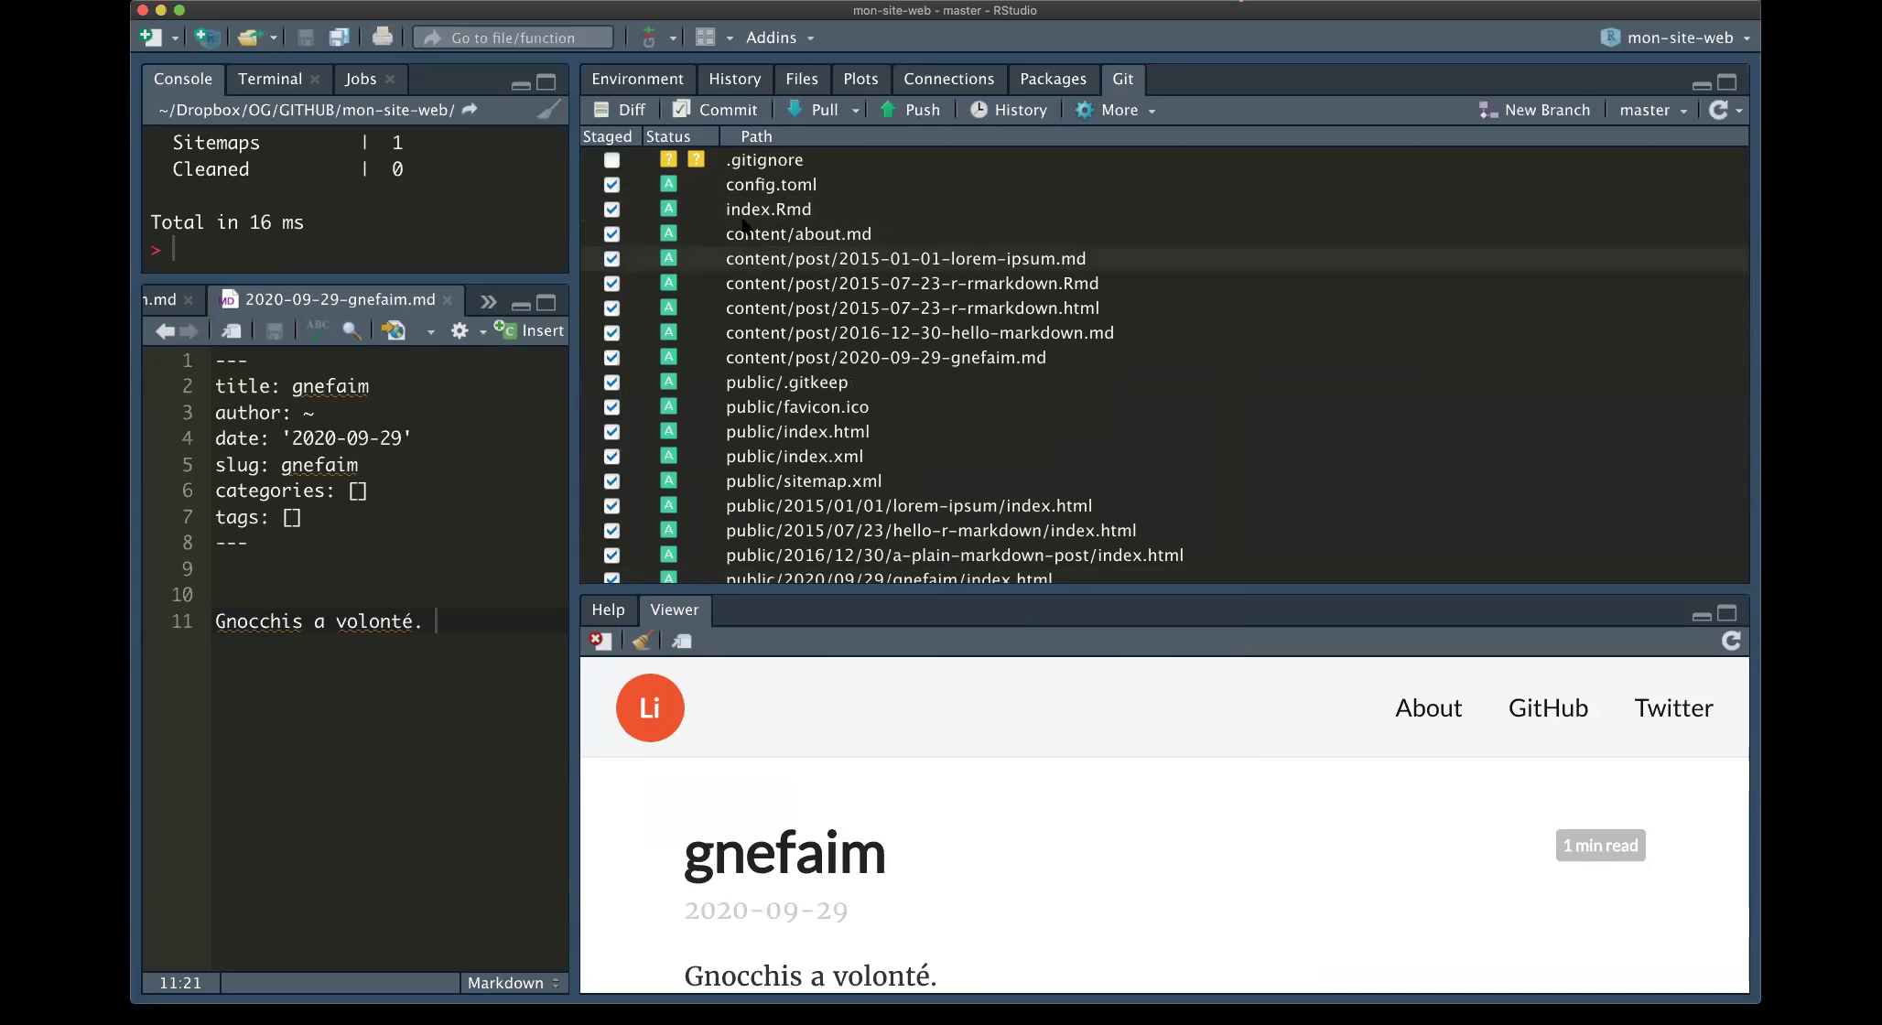
Commit the staged files with the message "premier commit :tada:" and close the commit report
click(750, 120)
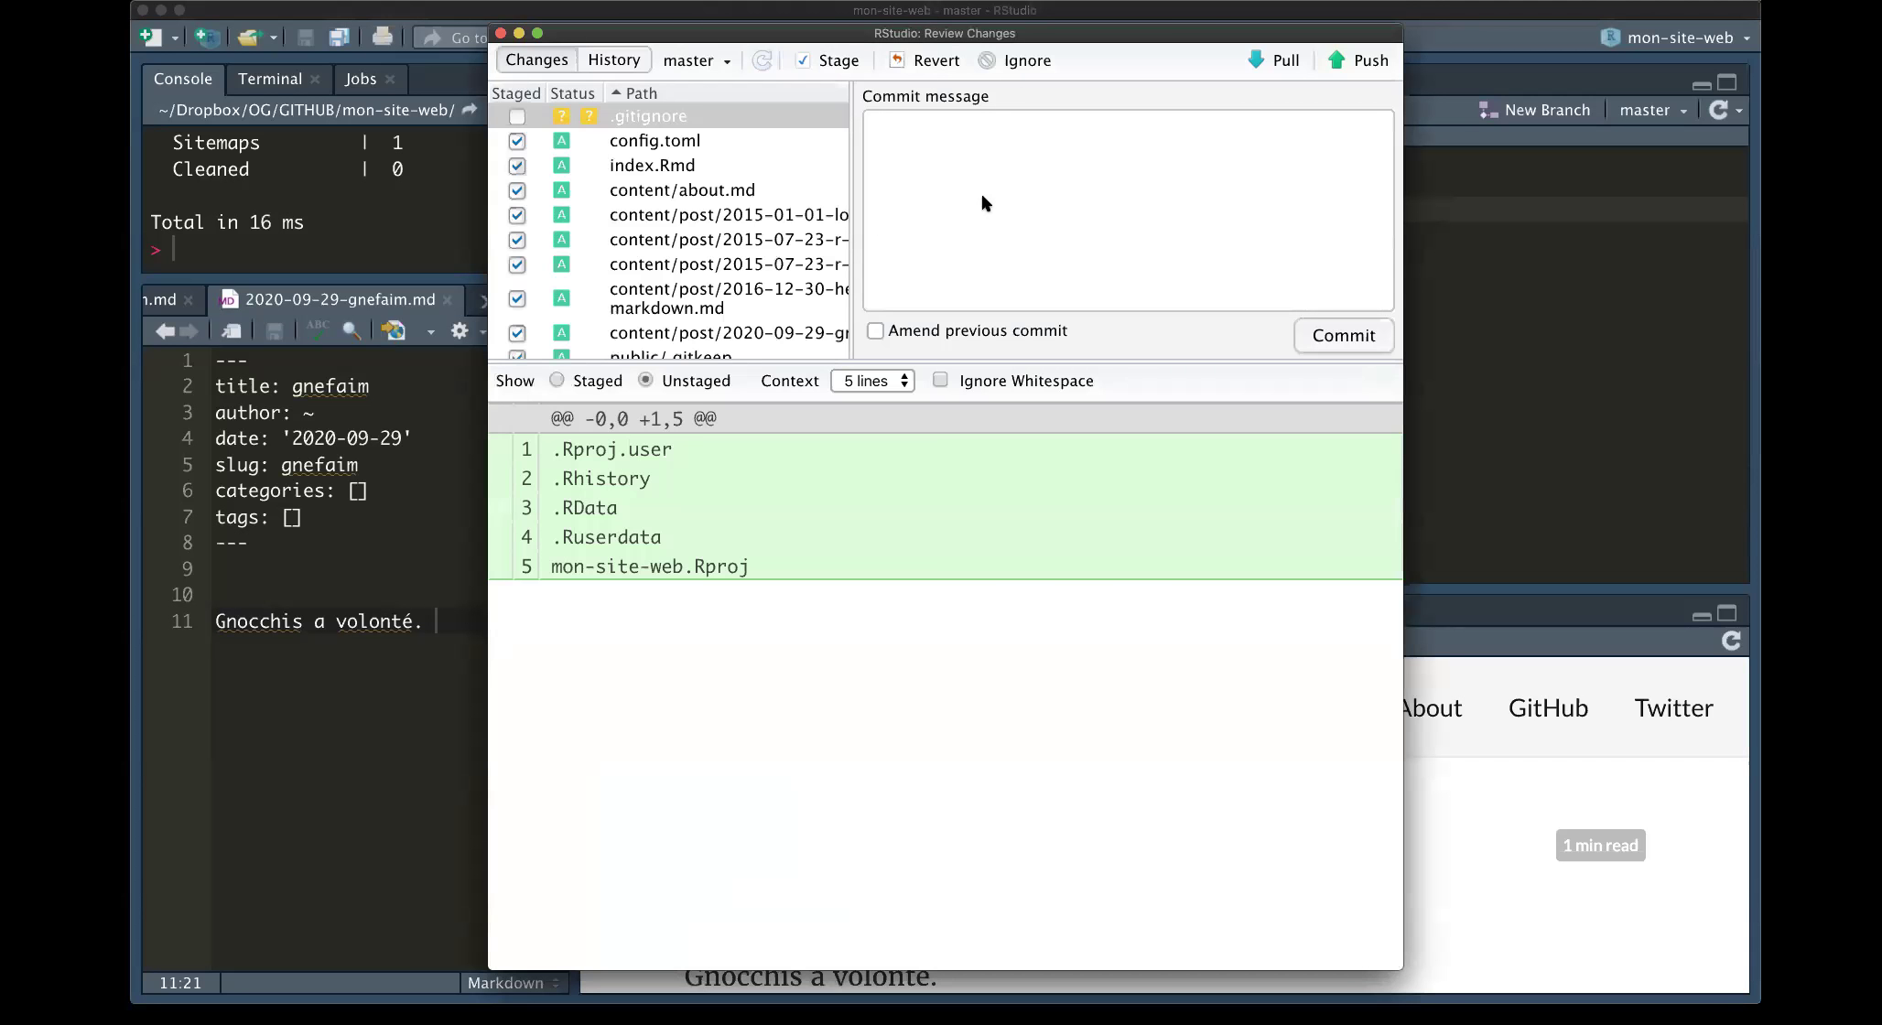
click(983, 195)
text(premier commit)
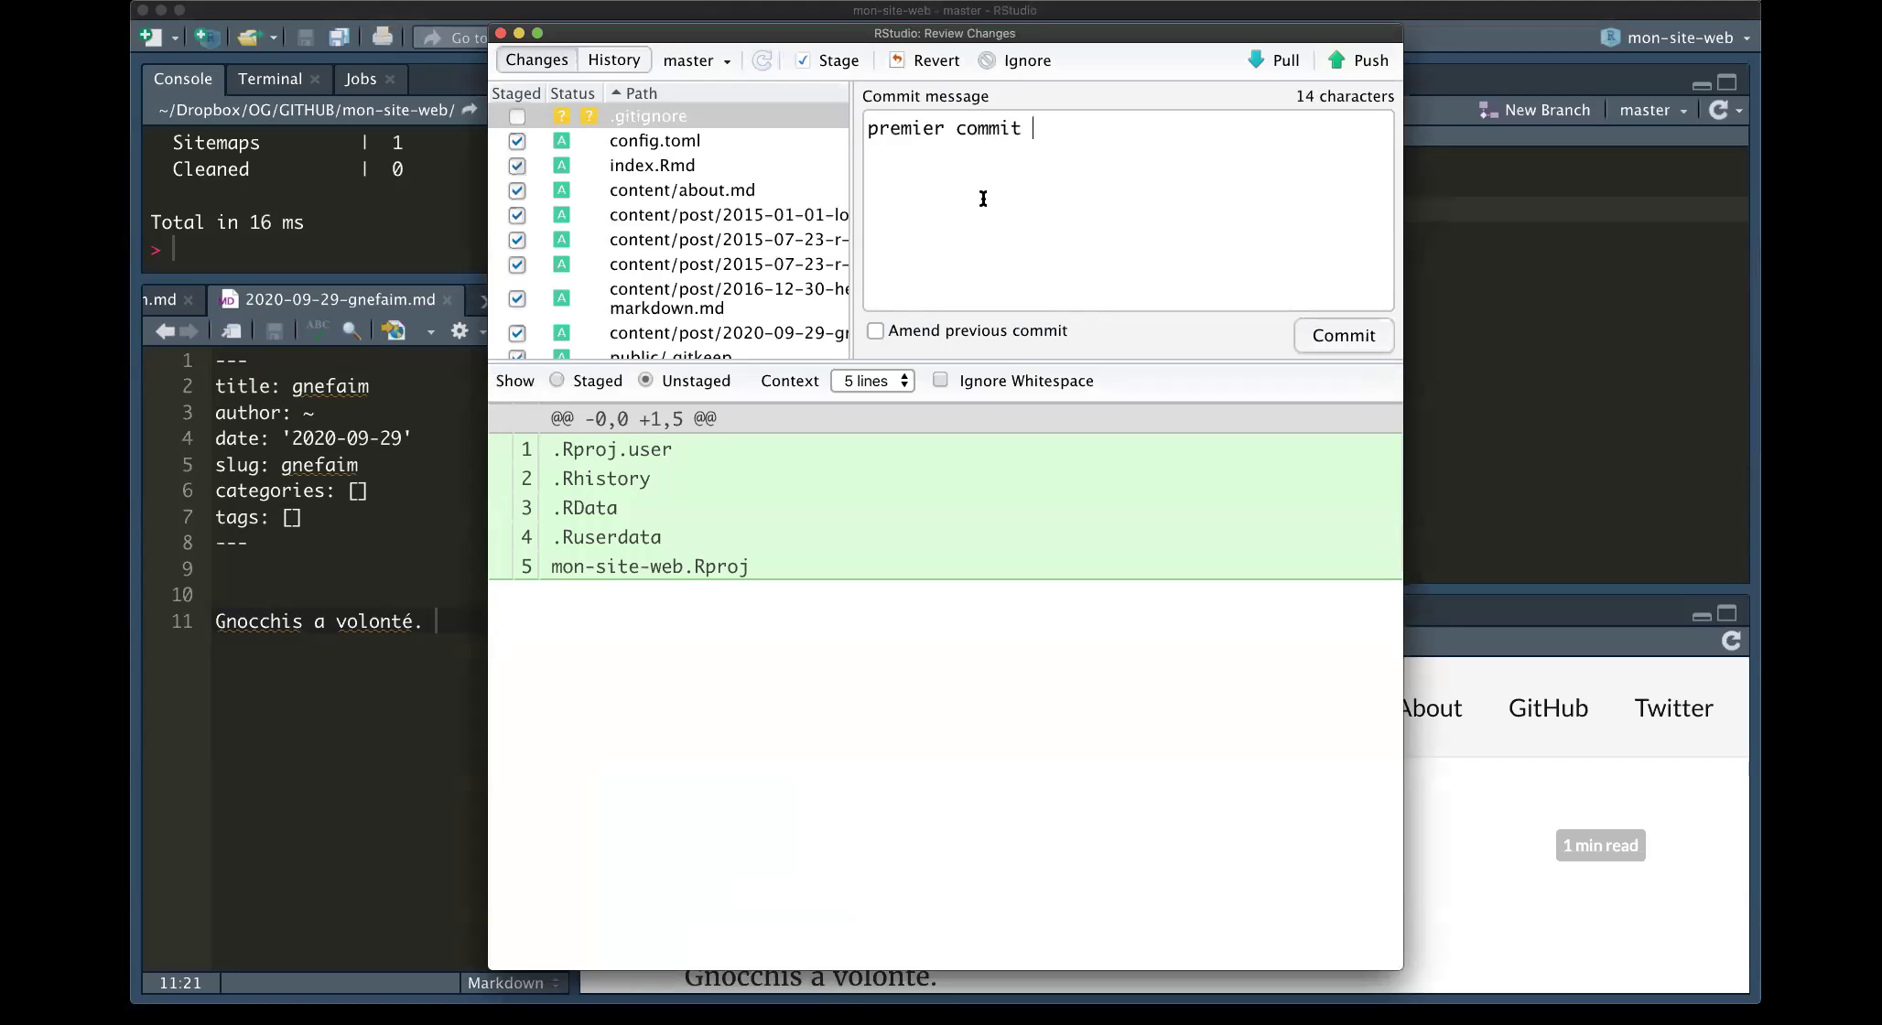
text( :tada:)
click(1333, 340)
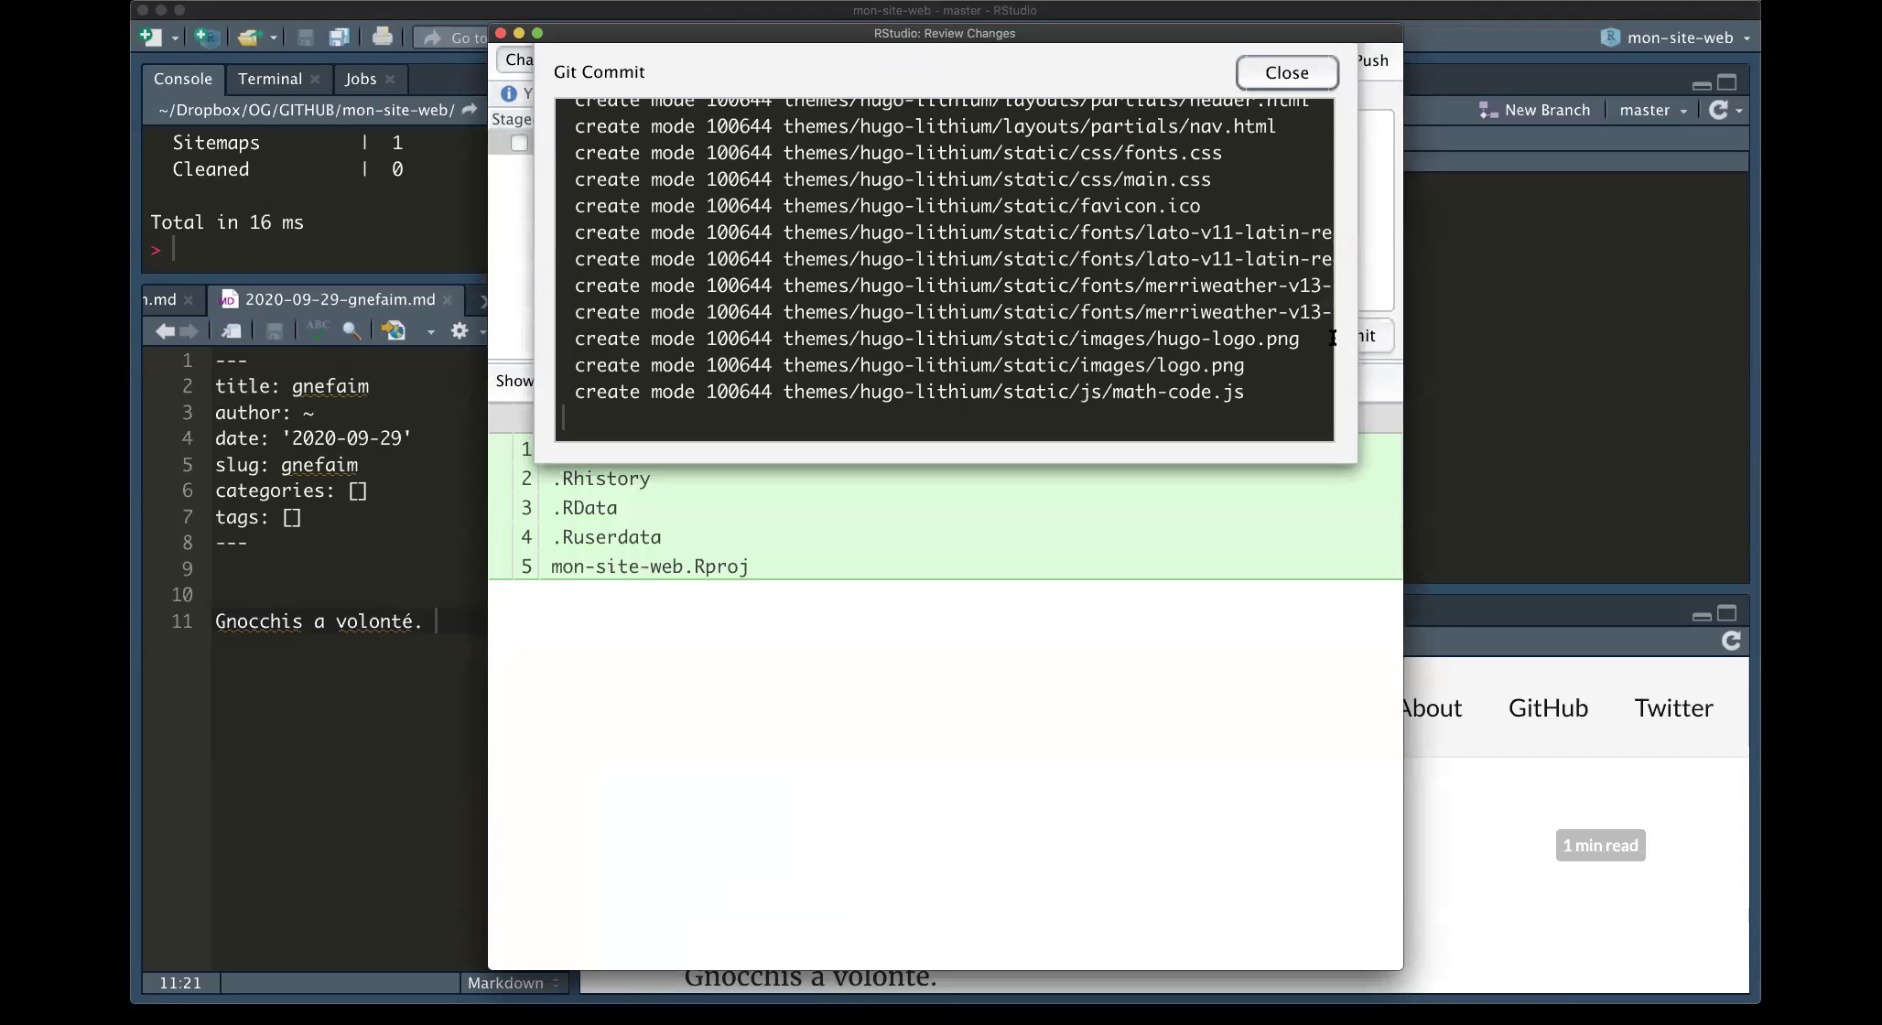
click(1285, 74)
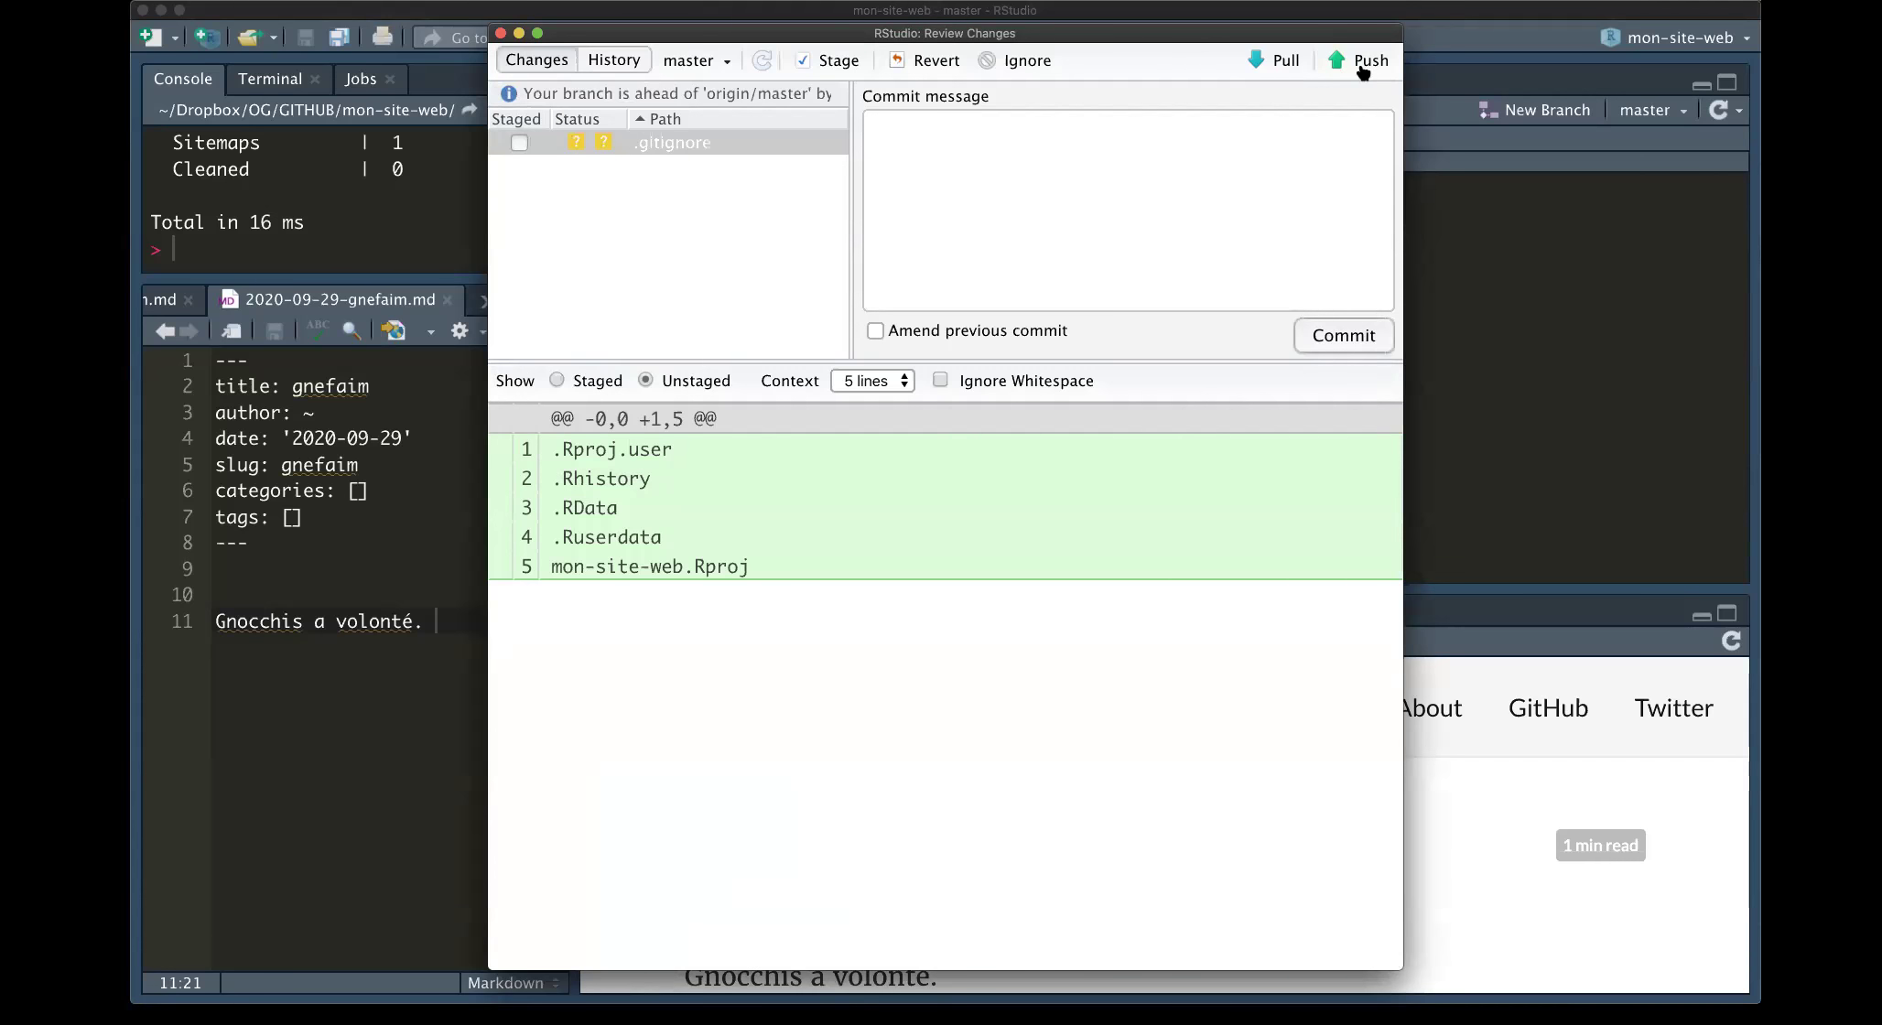
Push the commit to the remote master branch and bring the main RStudio window back to the front
click(1506, 471)
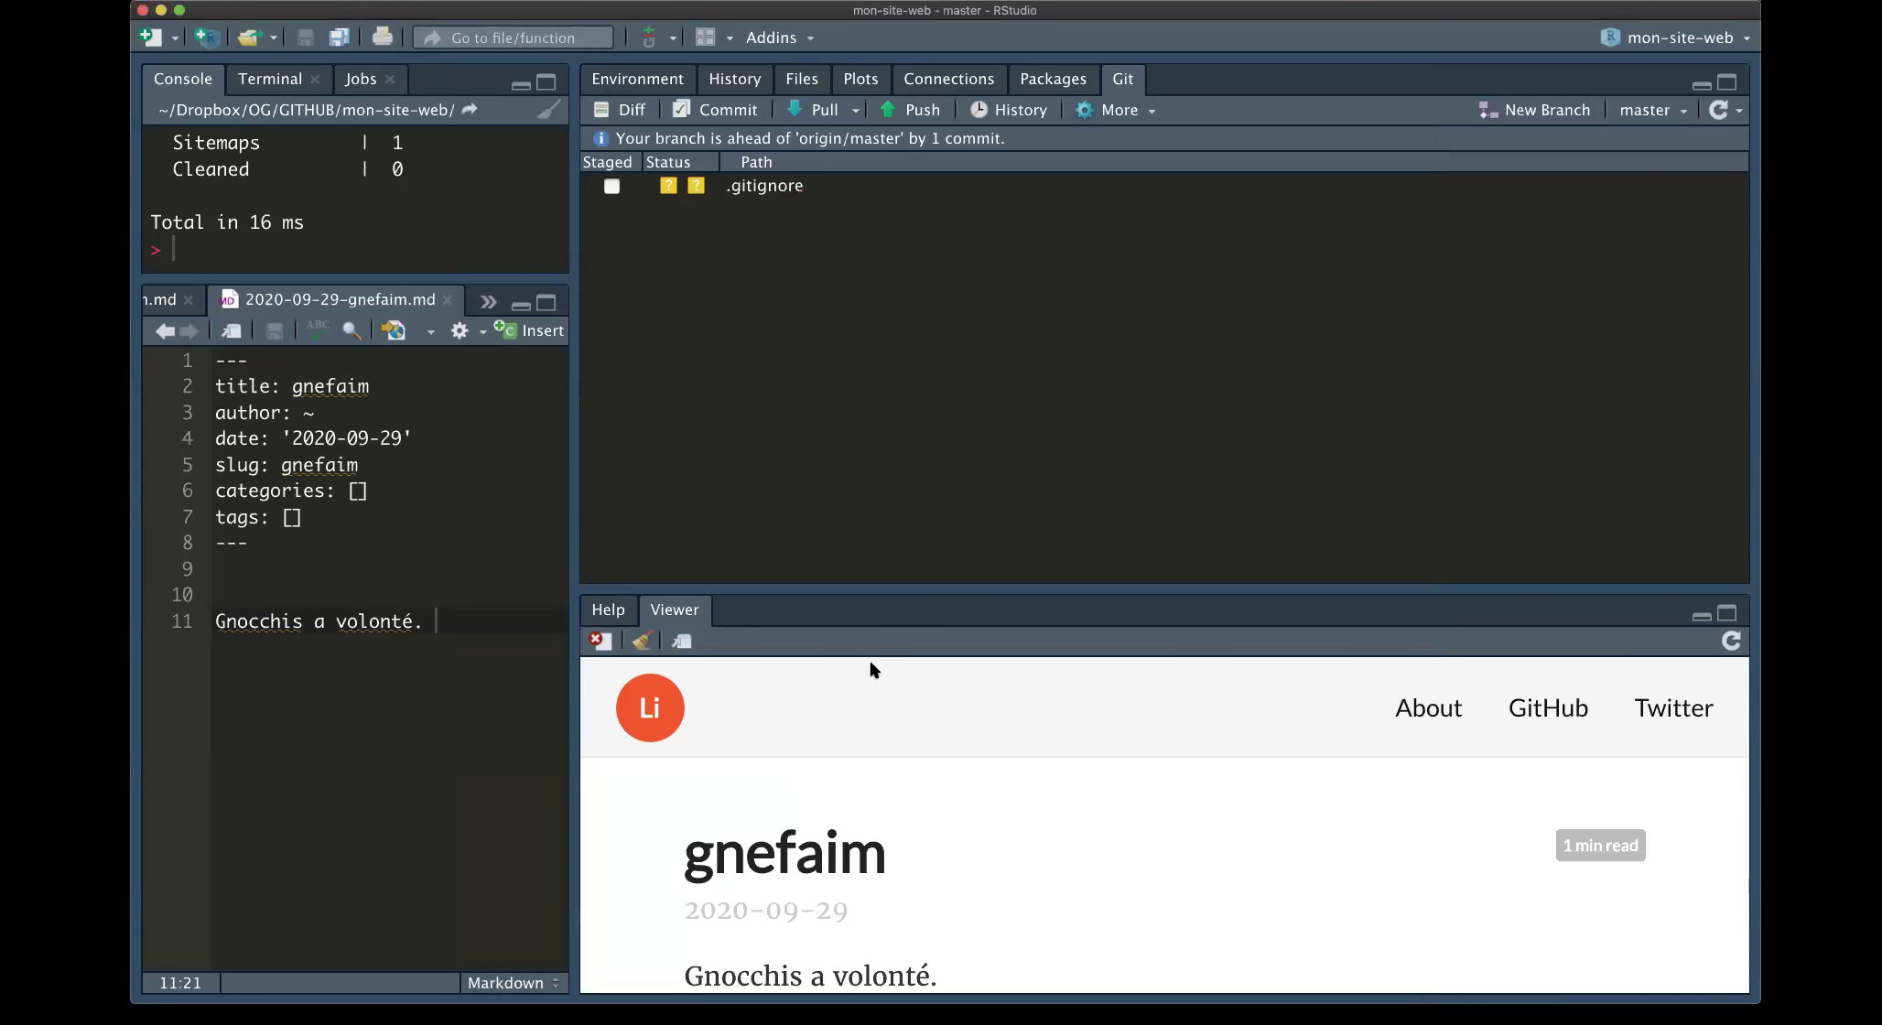
drag(851, 30, 835, 410)
click(1034, 155)
click(1365, 61)
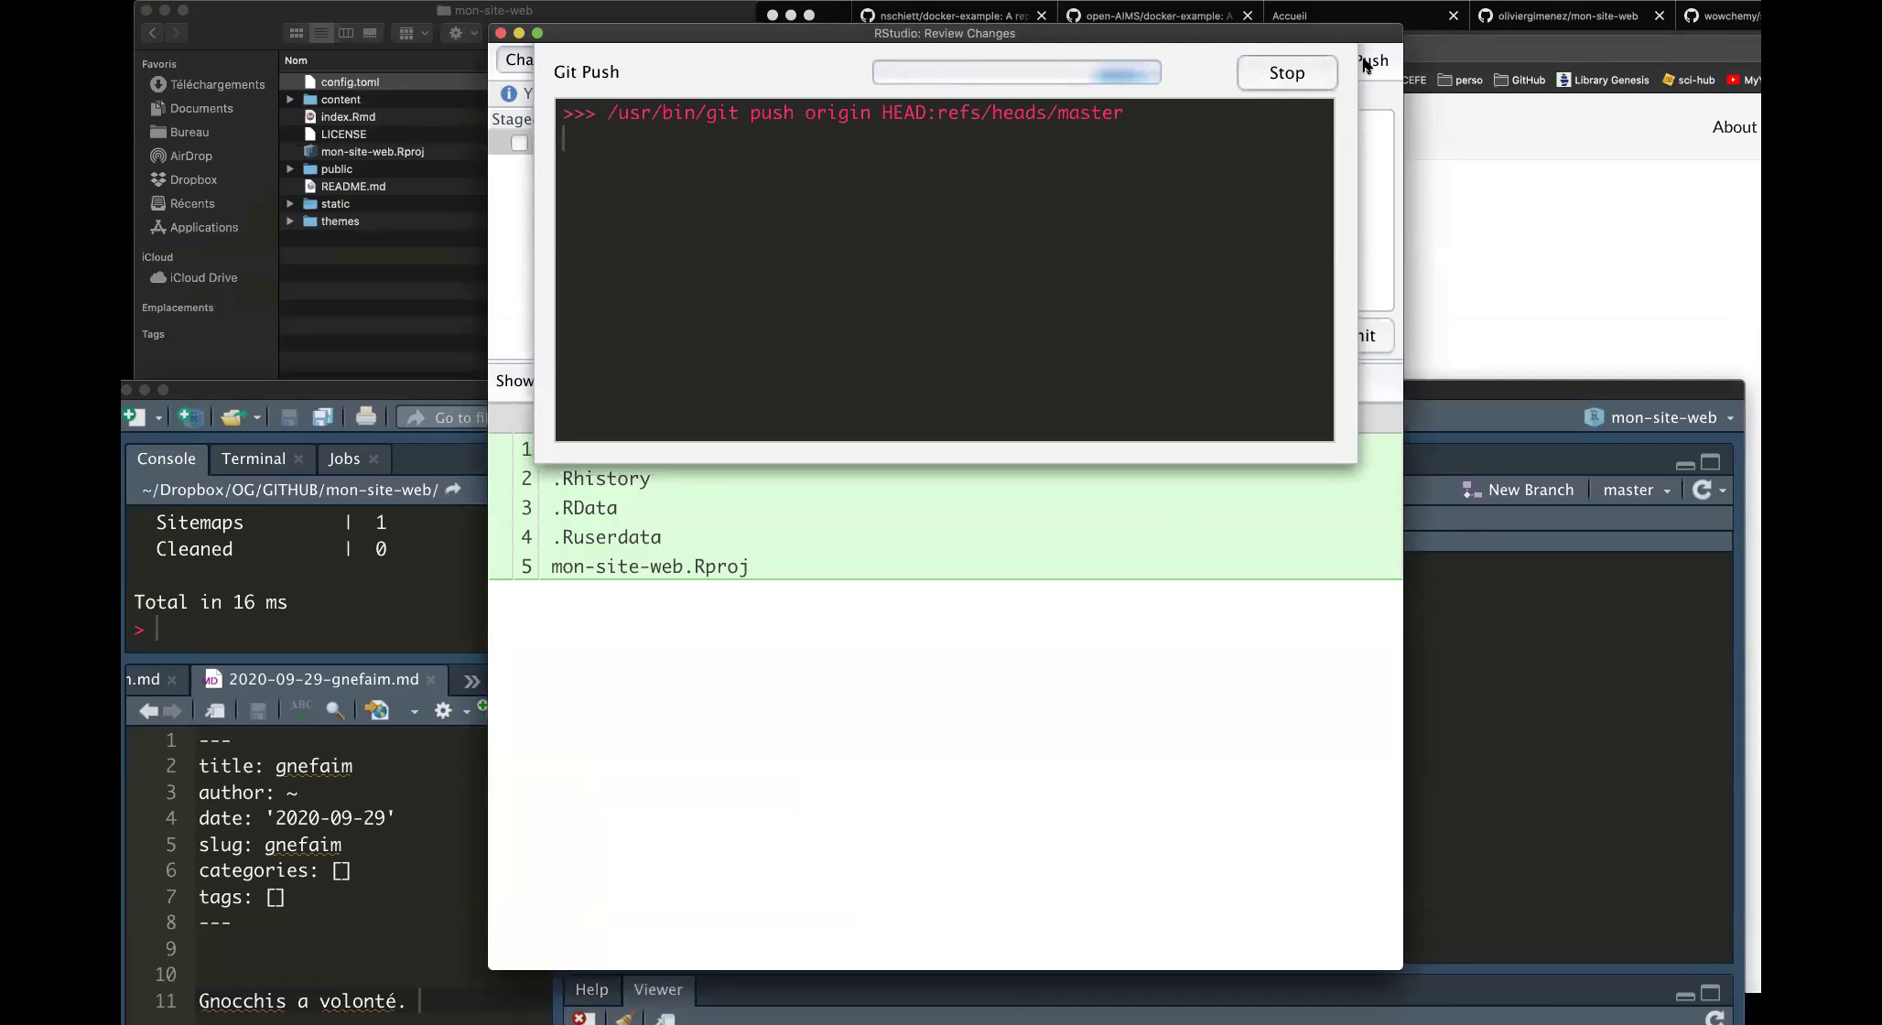
drag(348, 381, 384, 48)
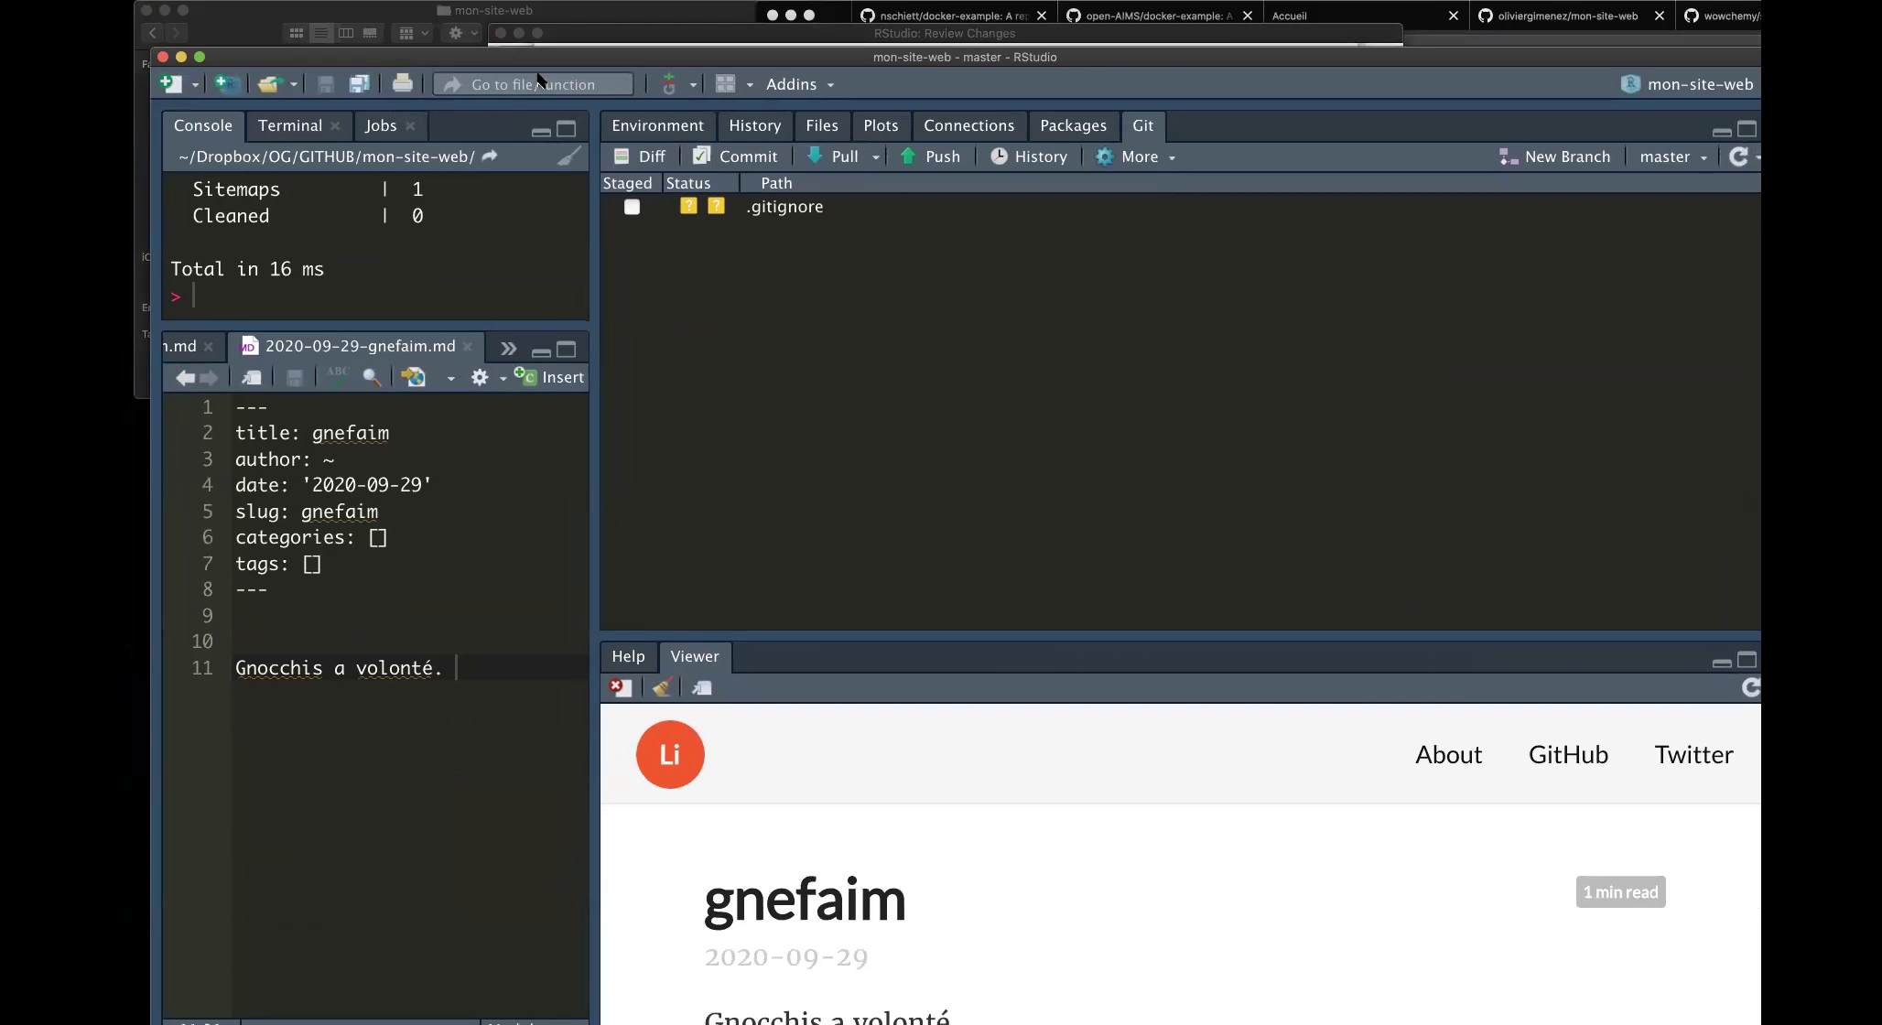
Widen the console and editor panes, and serve the site locally with the blogdown Serve Site addin
mouse_move(526, 12)
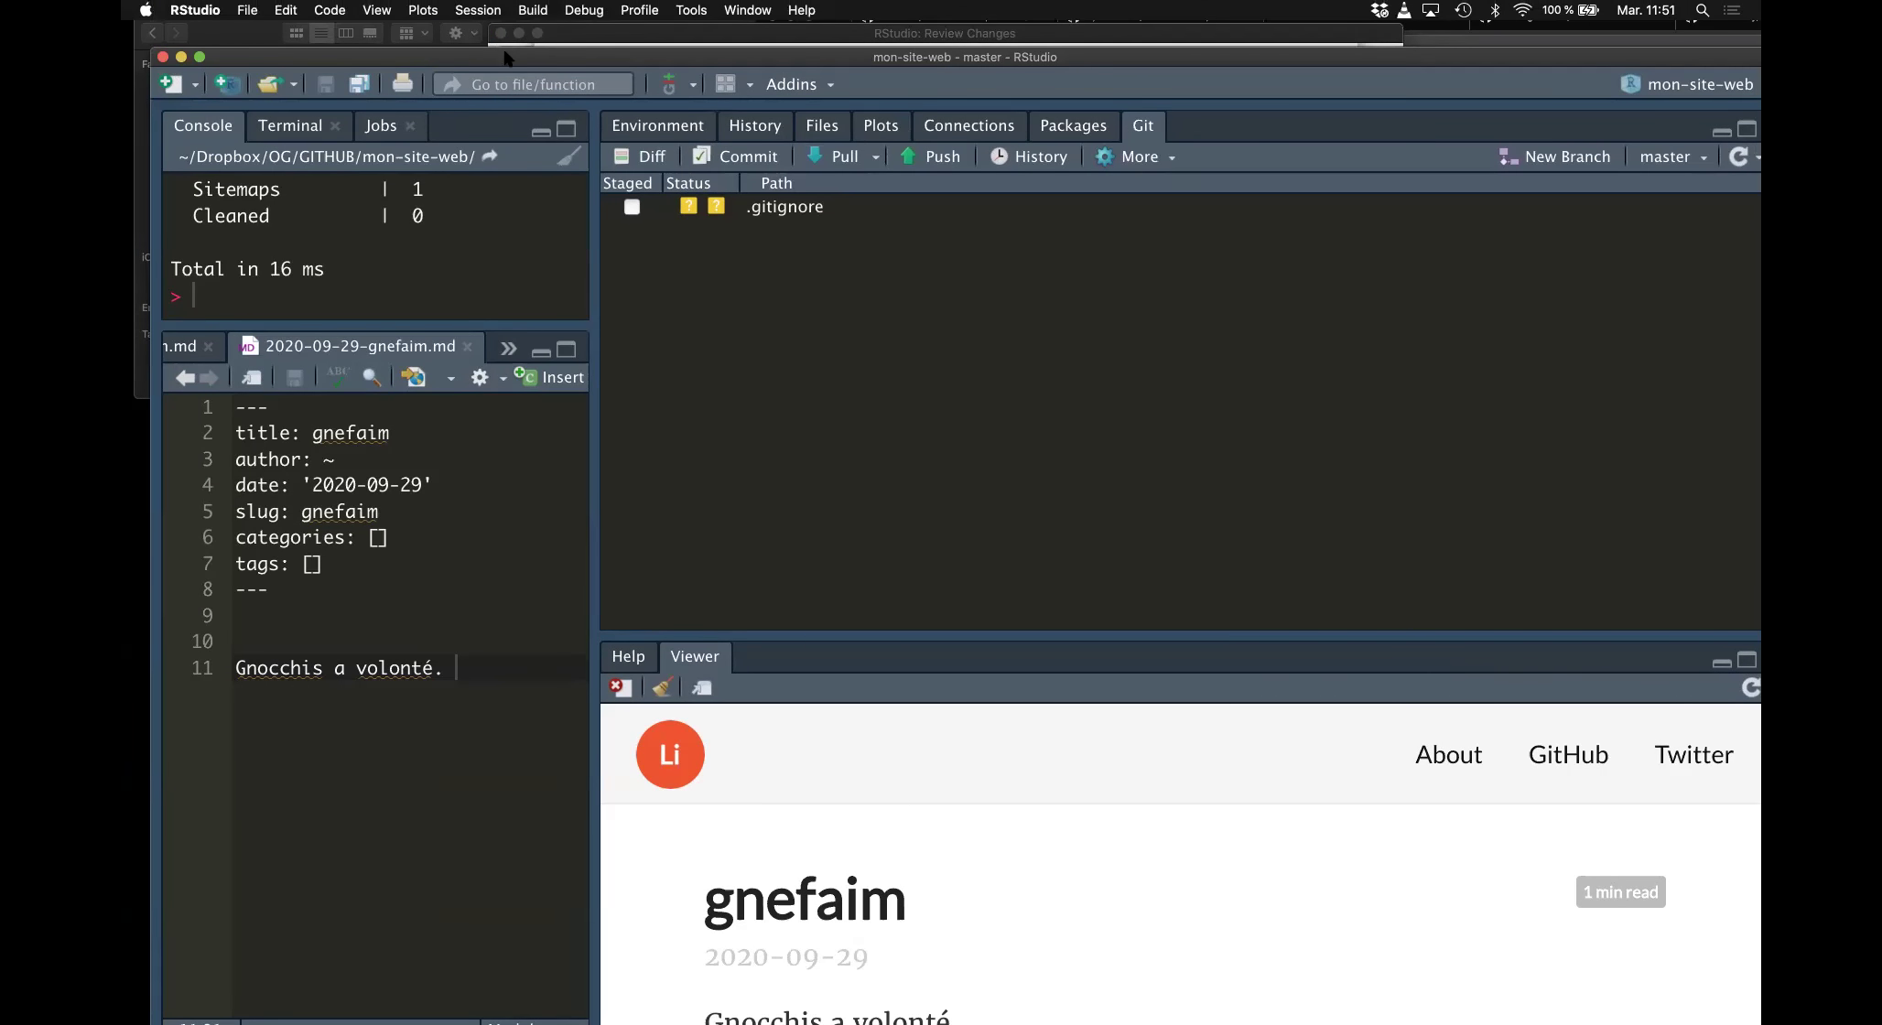
click(459, 487)
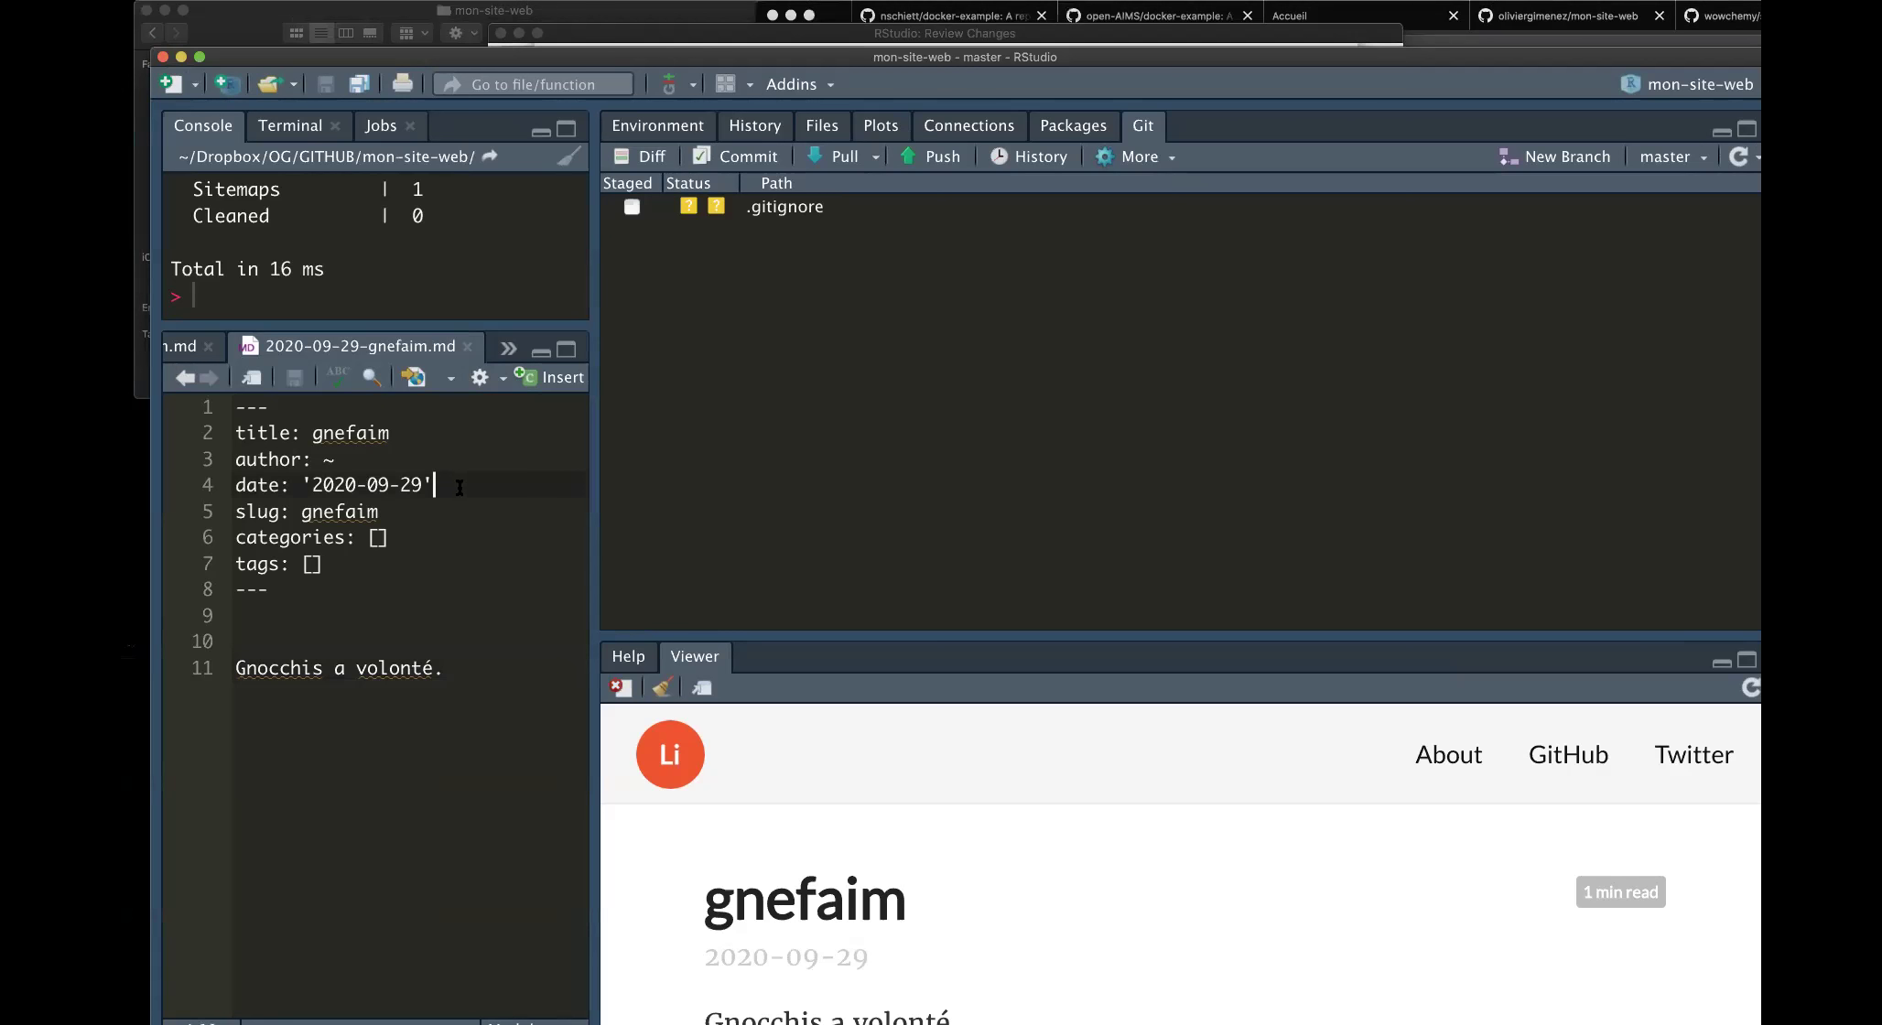
drag(589, 368, 1214, 374)
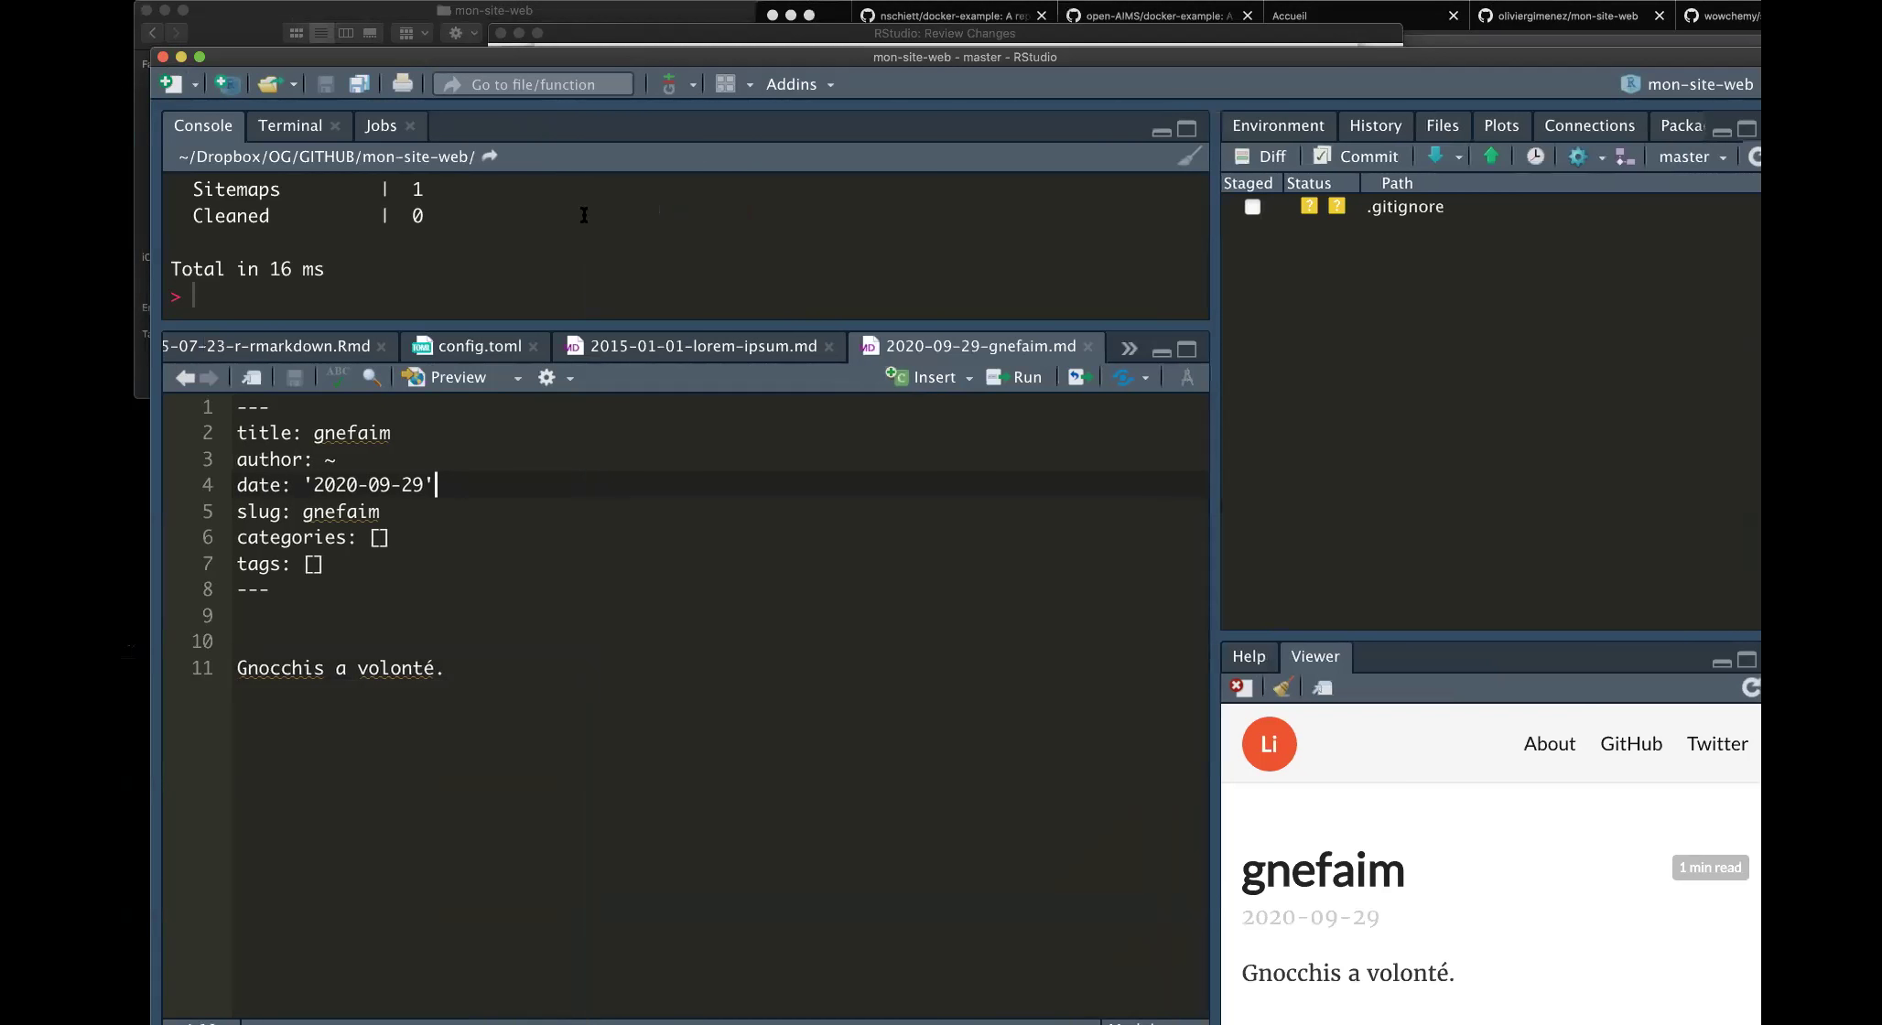
click(822, 84)
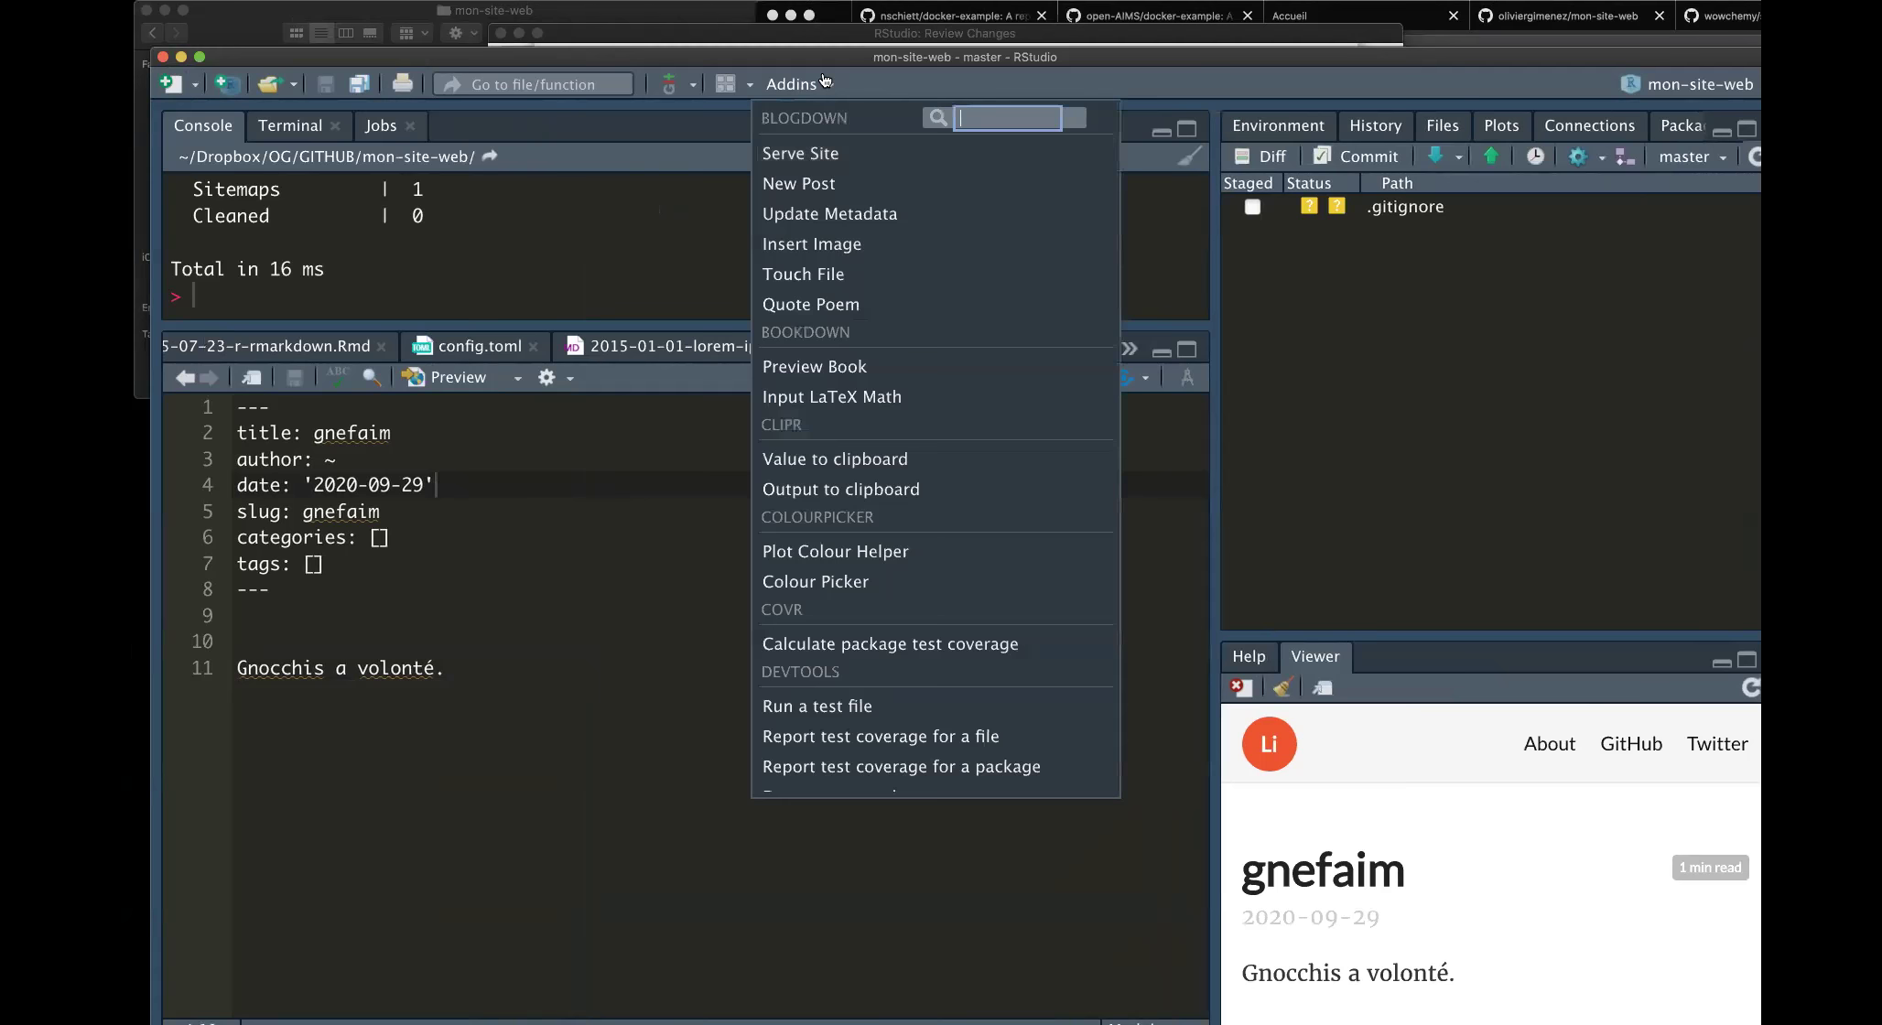
click(812, 159)
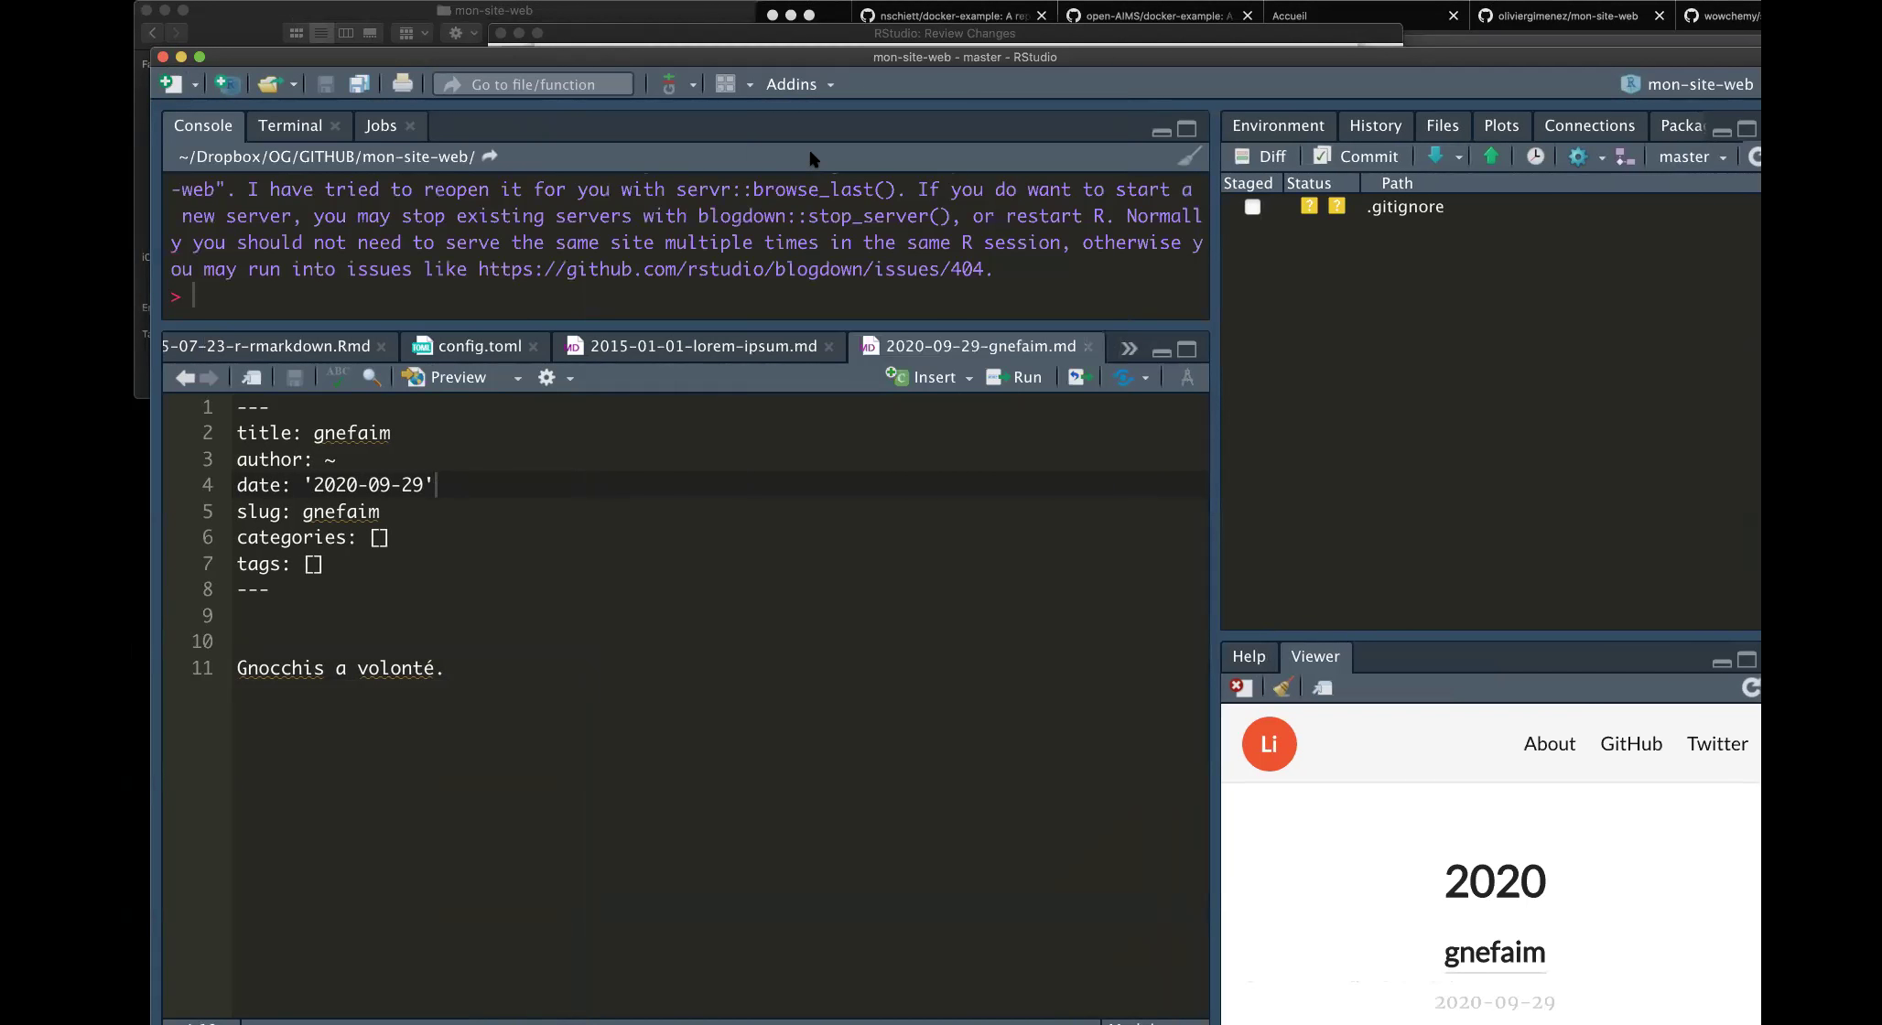
Clear away the RStudio windows, including the Git push report, and switch to the Firefox window showing the local website
click(180, 57)
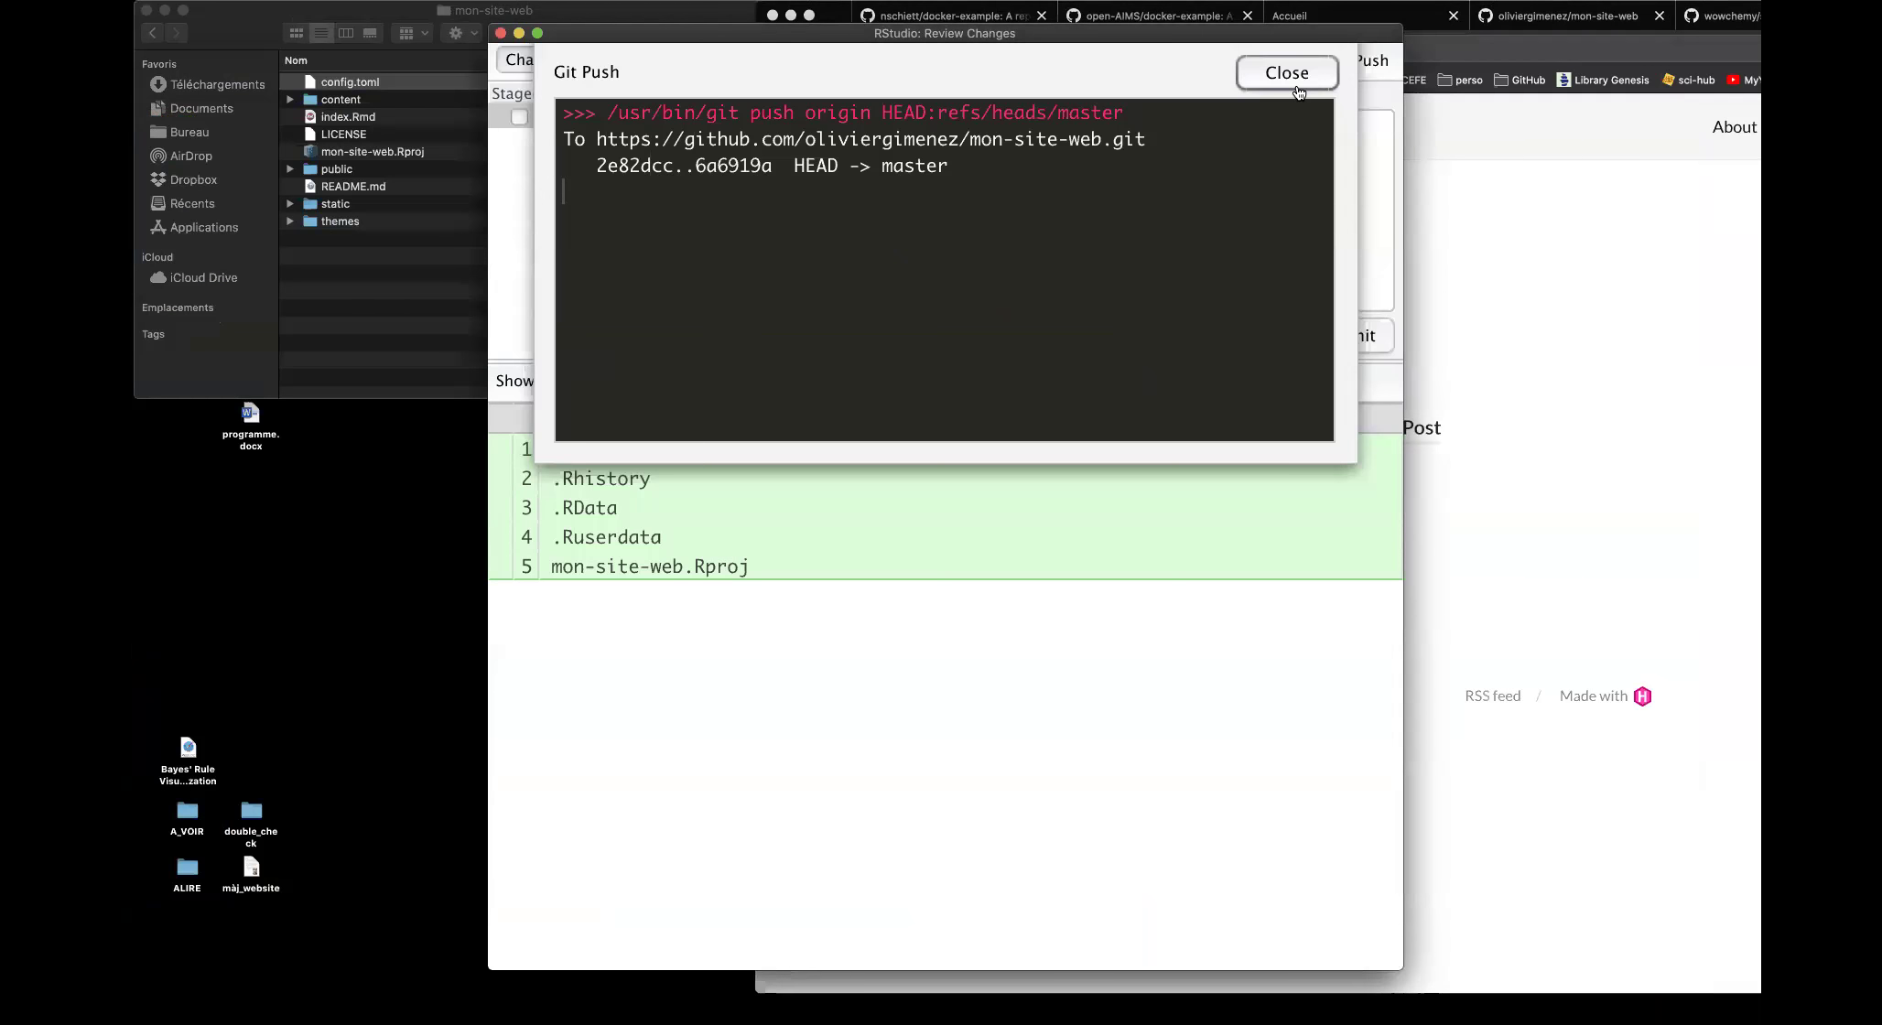
click(1292, 82)
click(501, 34)
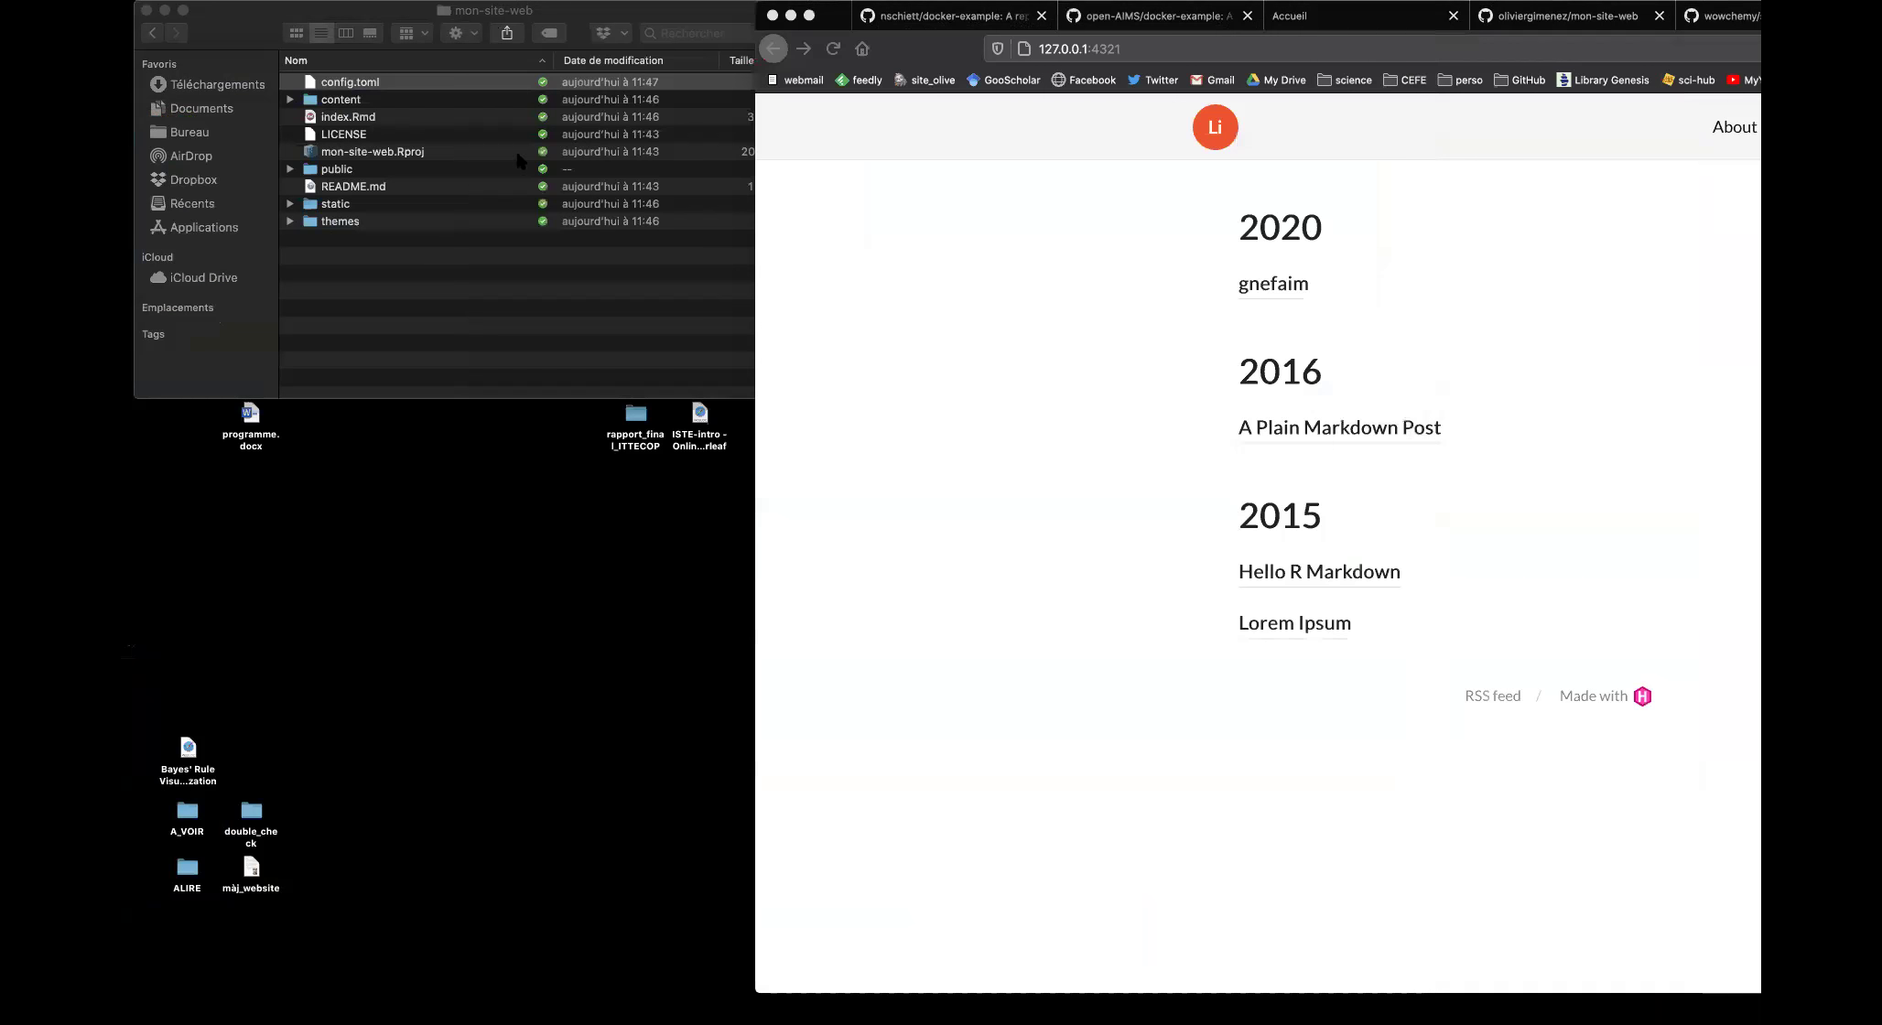
click(809, 15)
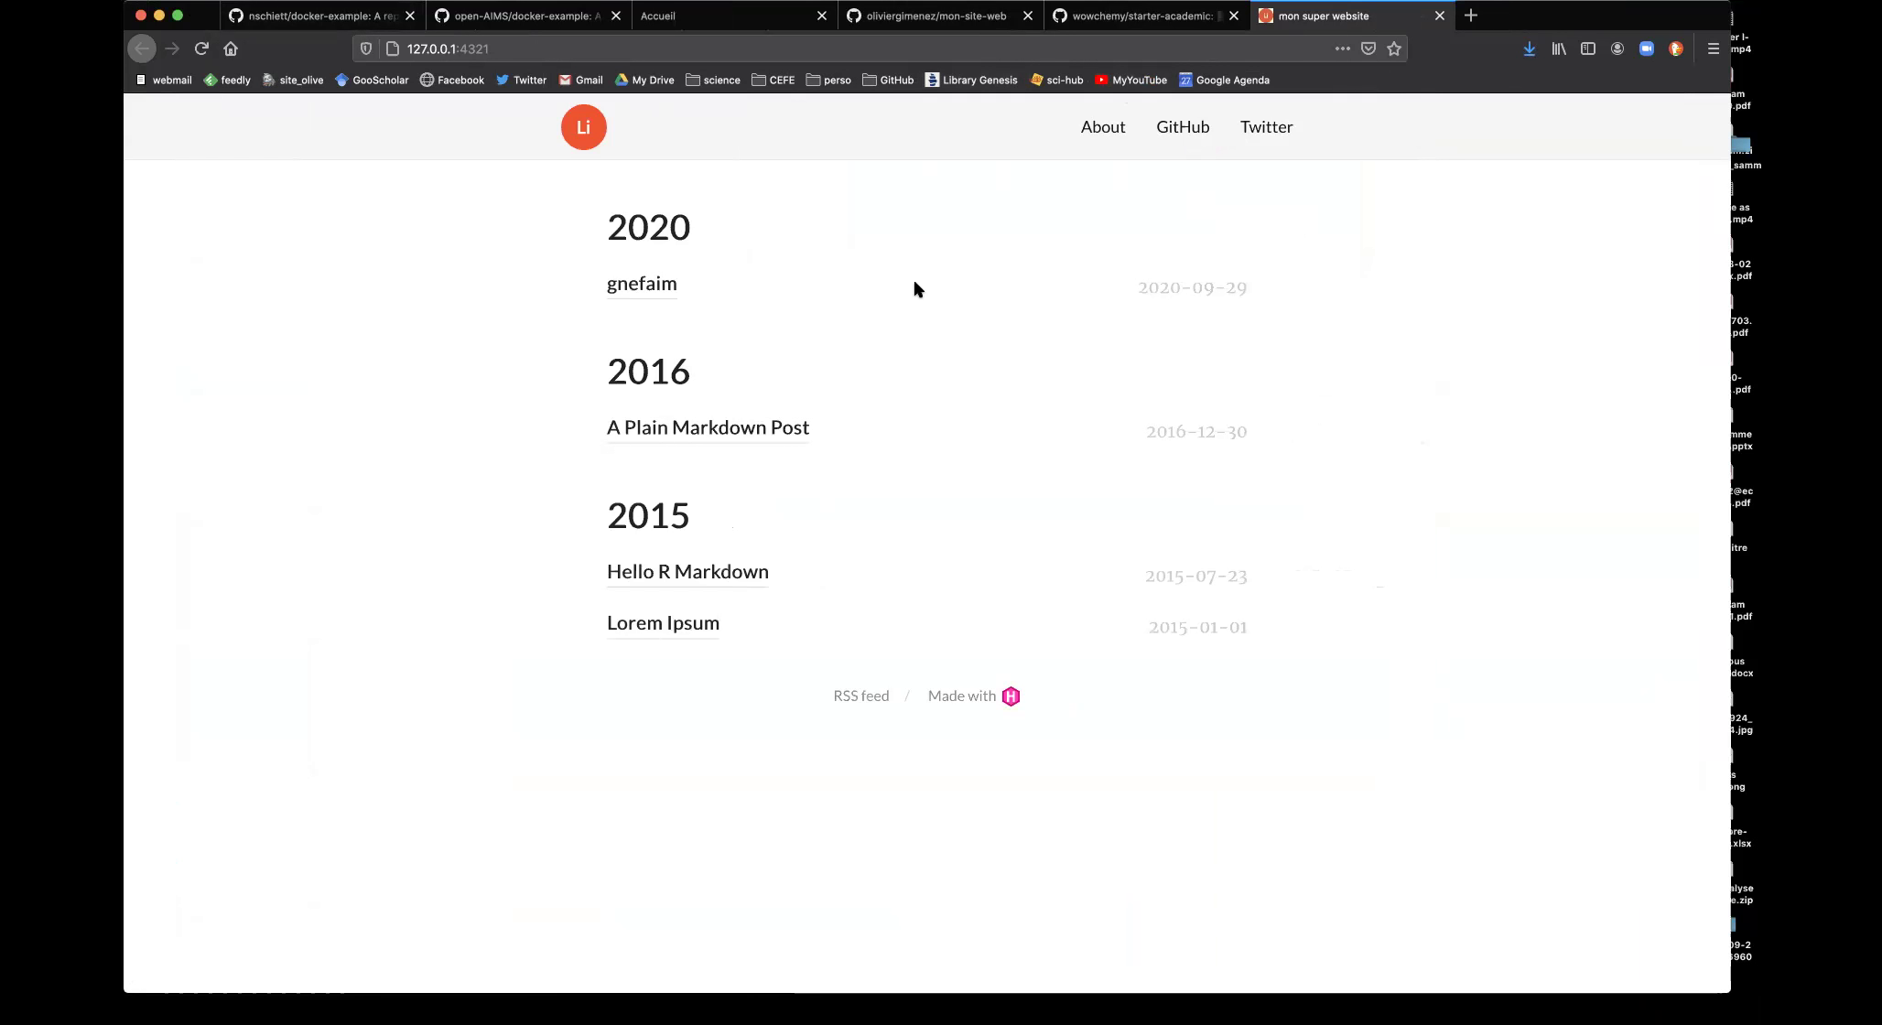
Search the web for netlify in a new browser tab, open the Netlify website and log in
click(1471, 16)
click(832, 49)
text(netlify)
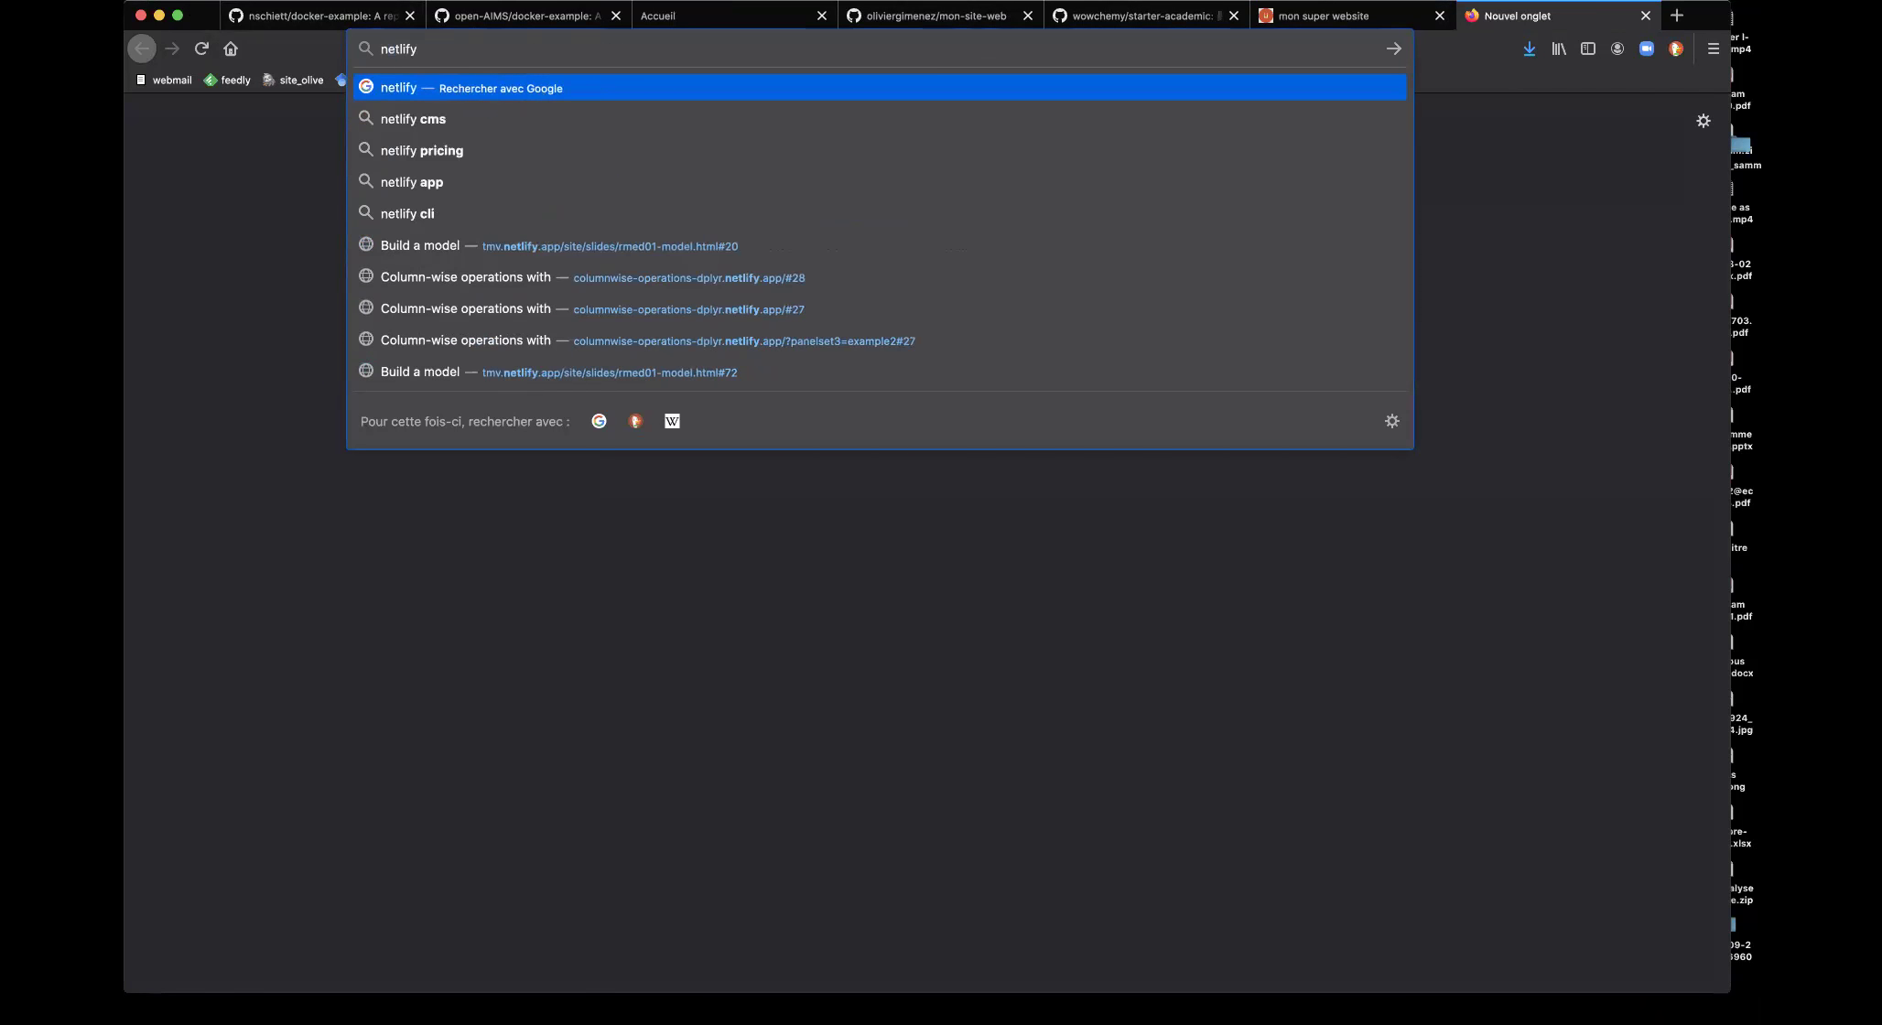
key(Return)
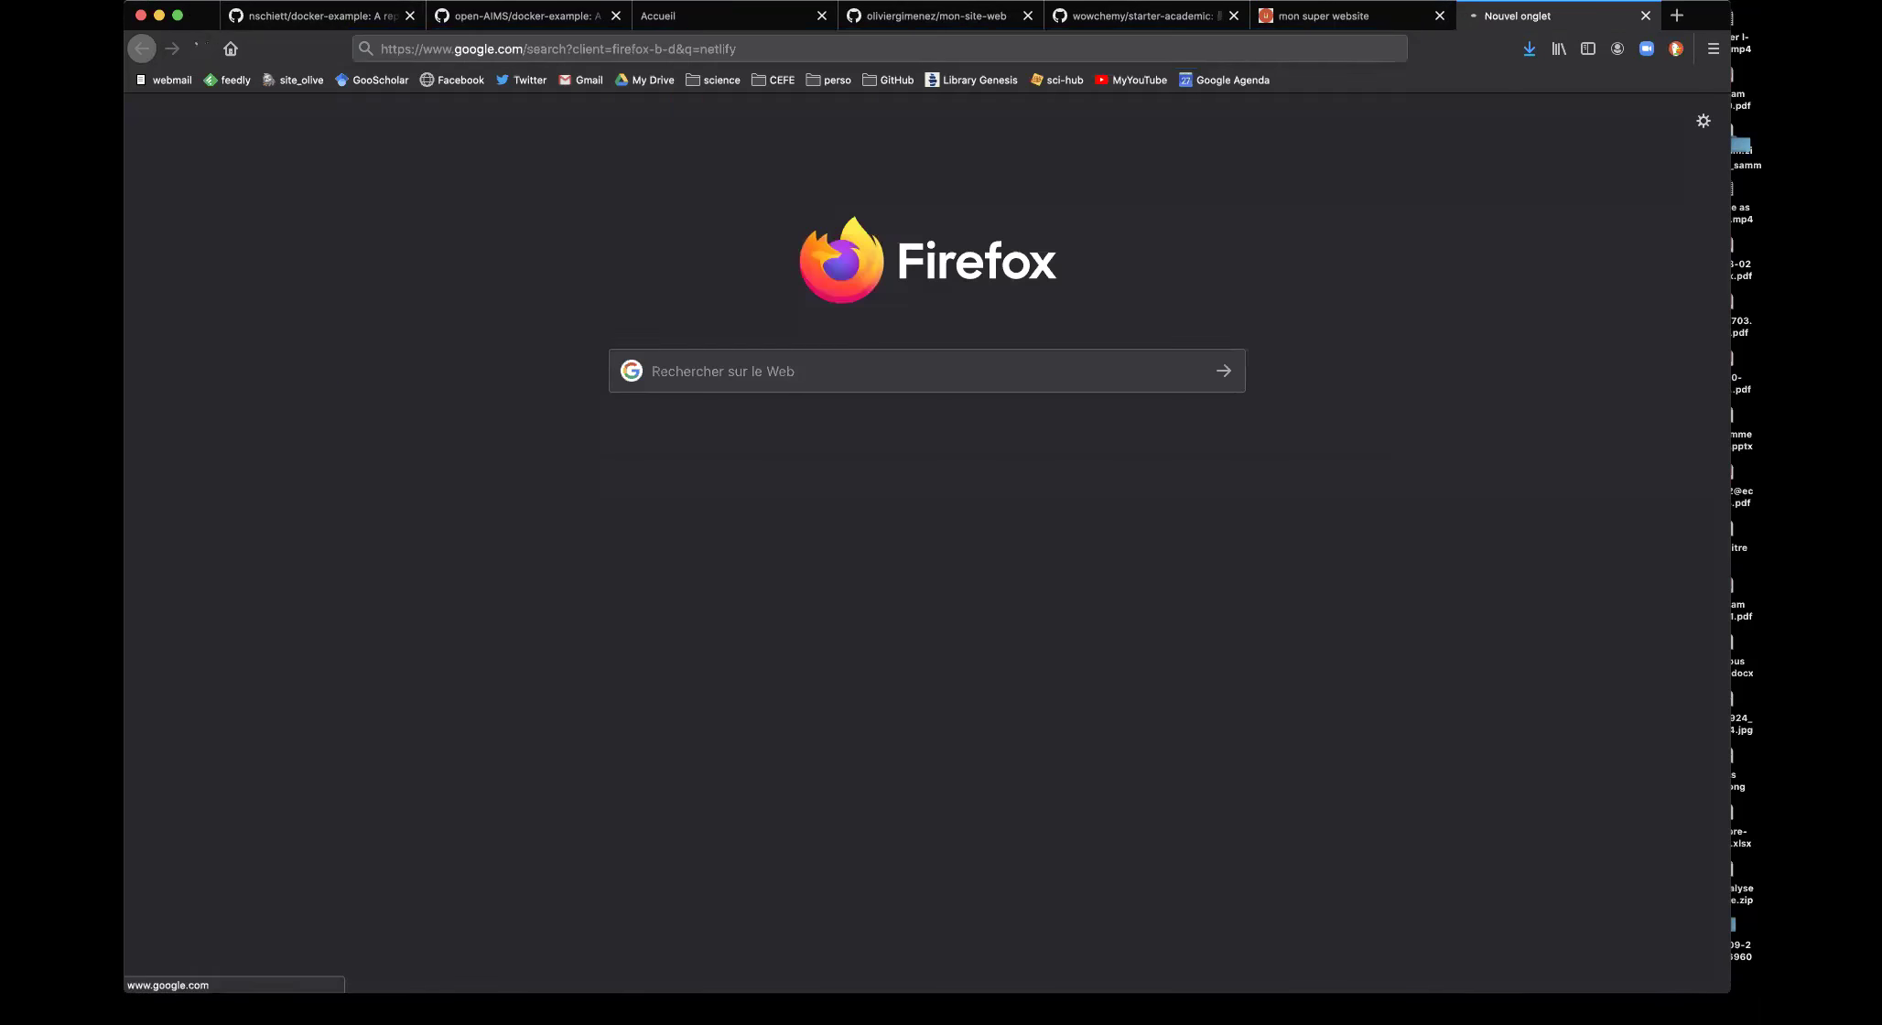
click(646, 289)
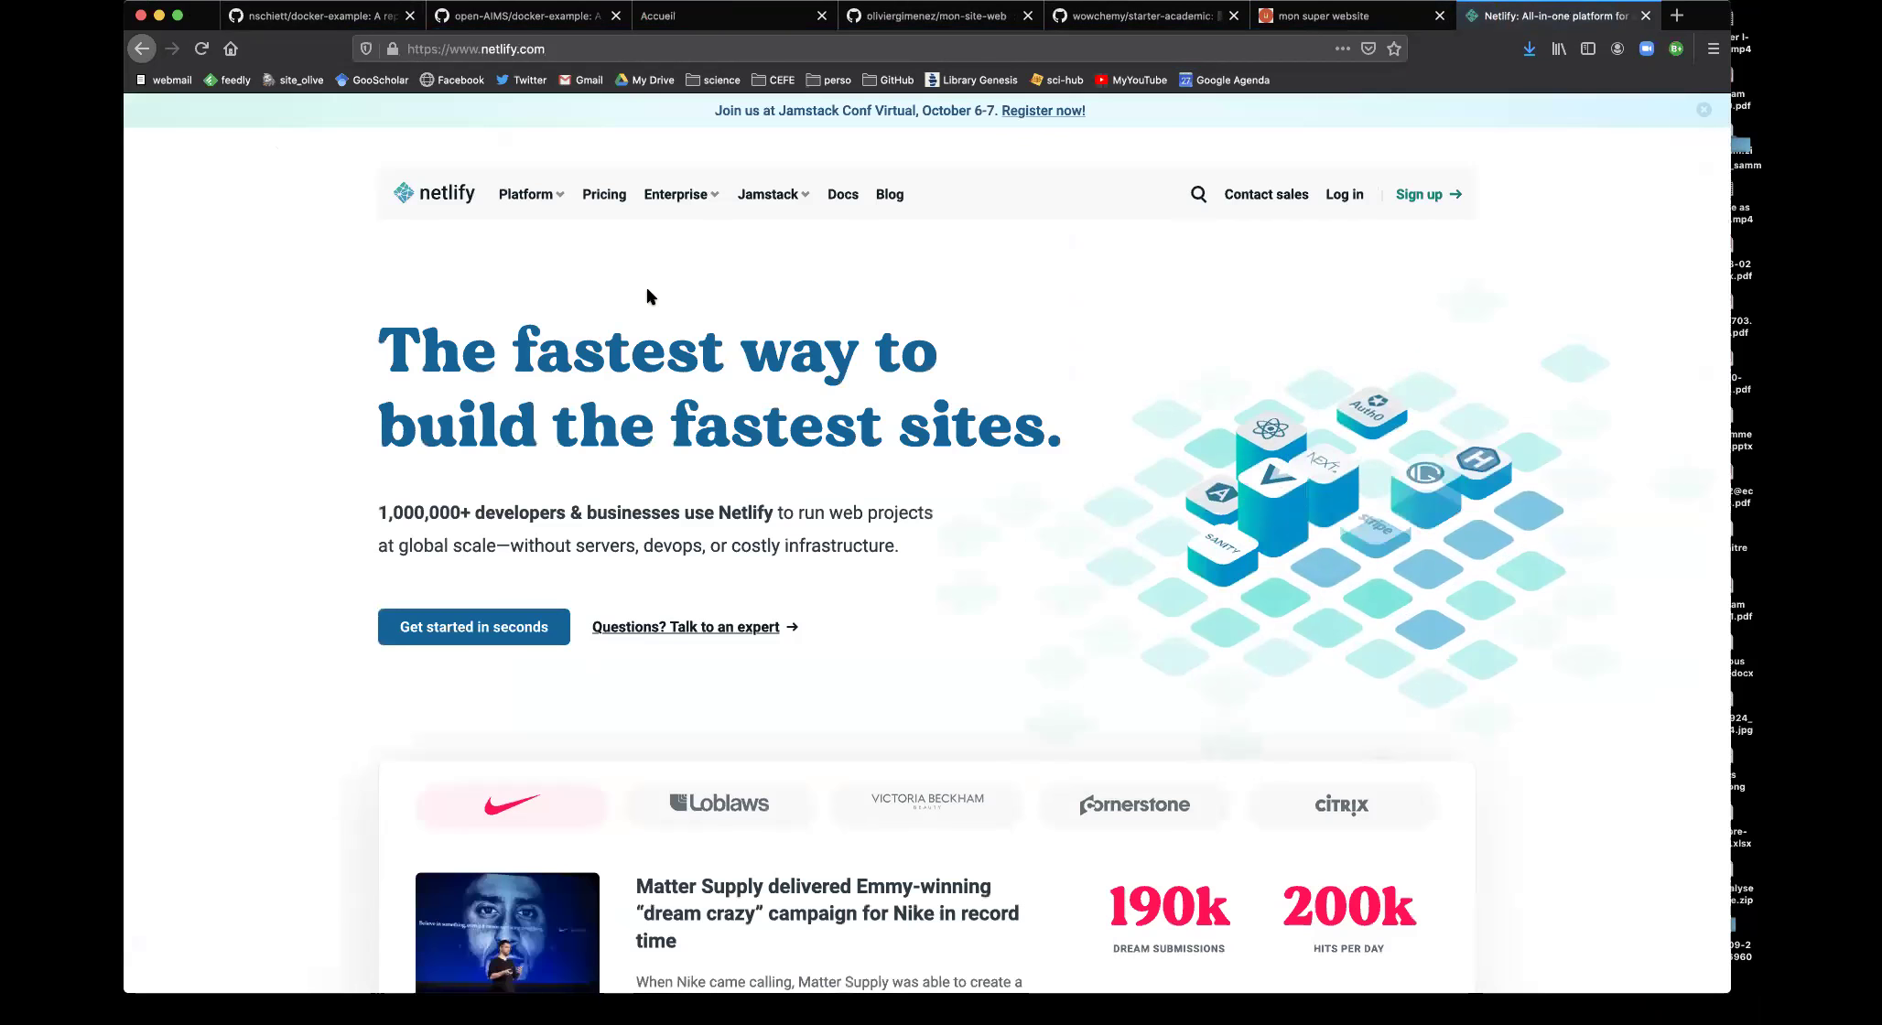
click(1351, 195)
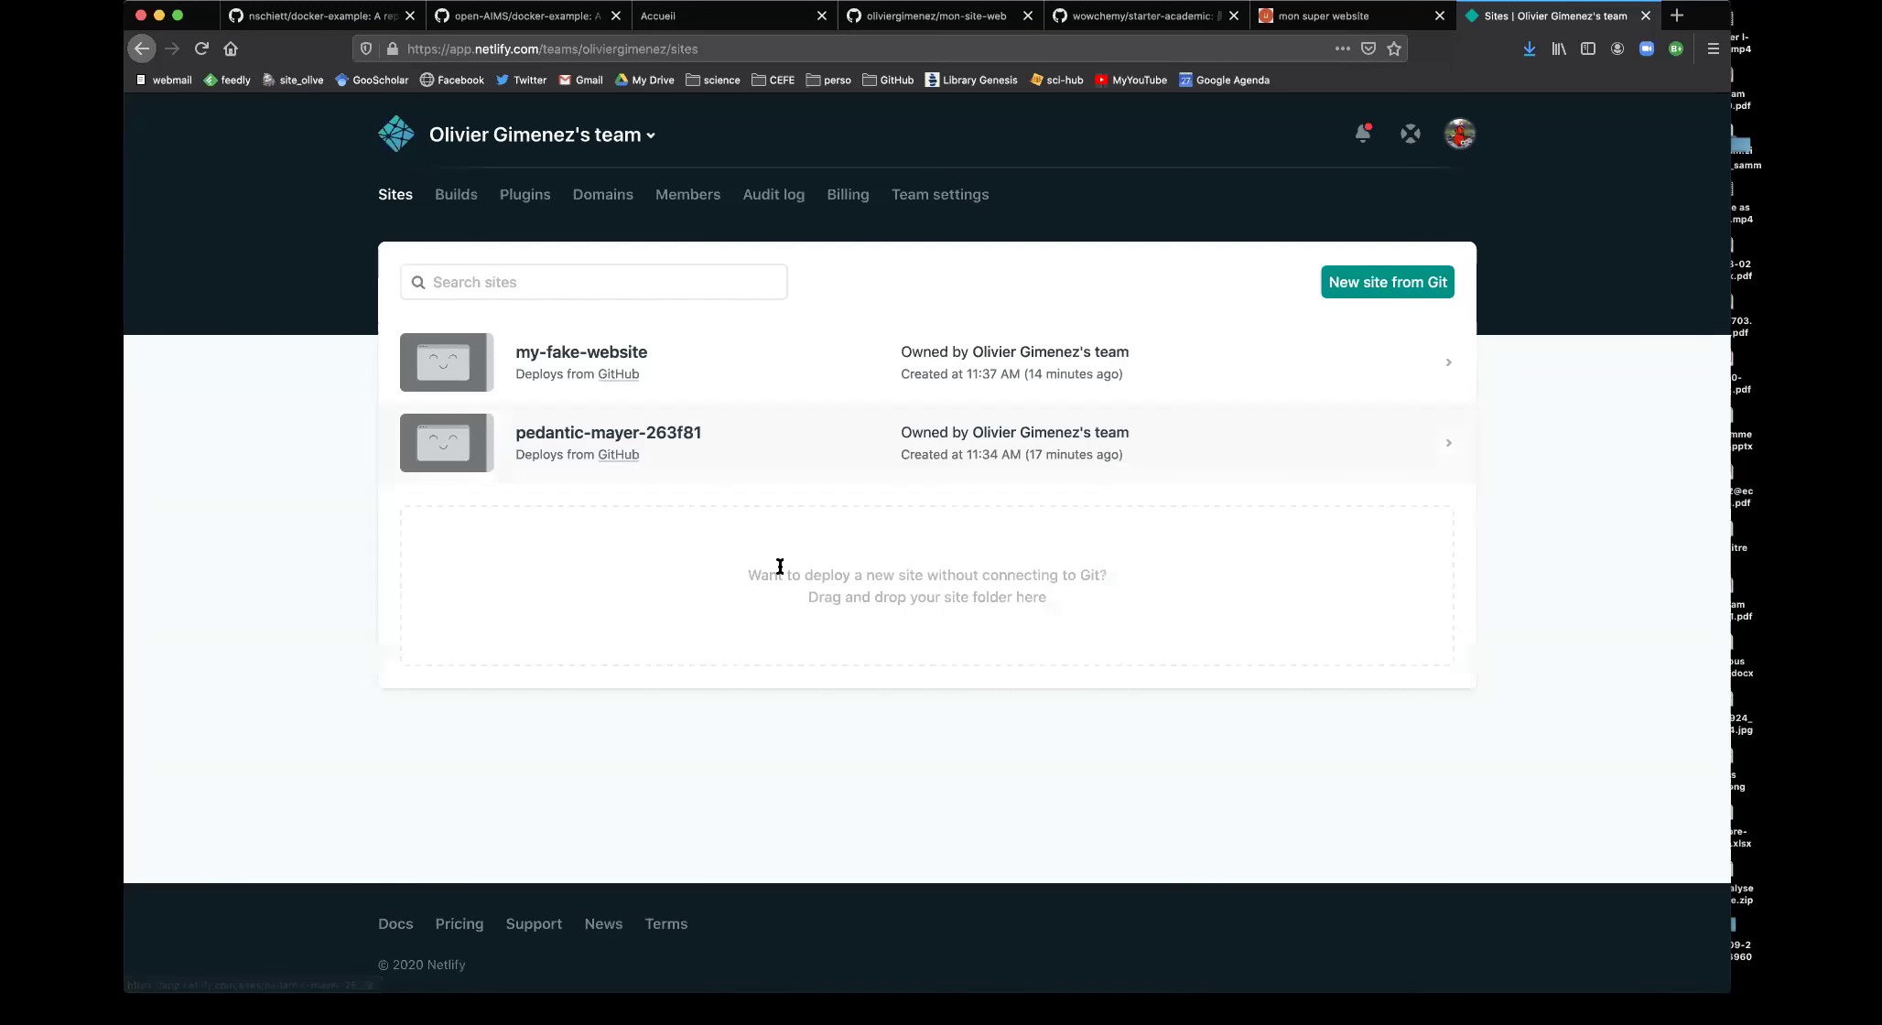
Start a new Netlify site from Git with GitHub as provider, and choose the personal GitHub account for the installation
click(1398, 292)
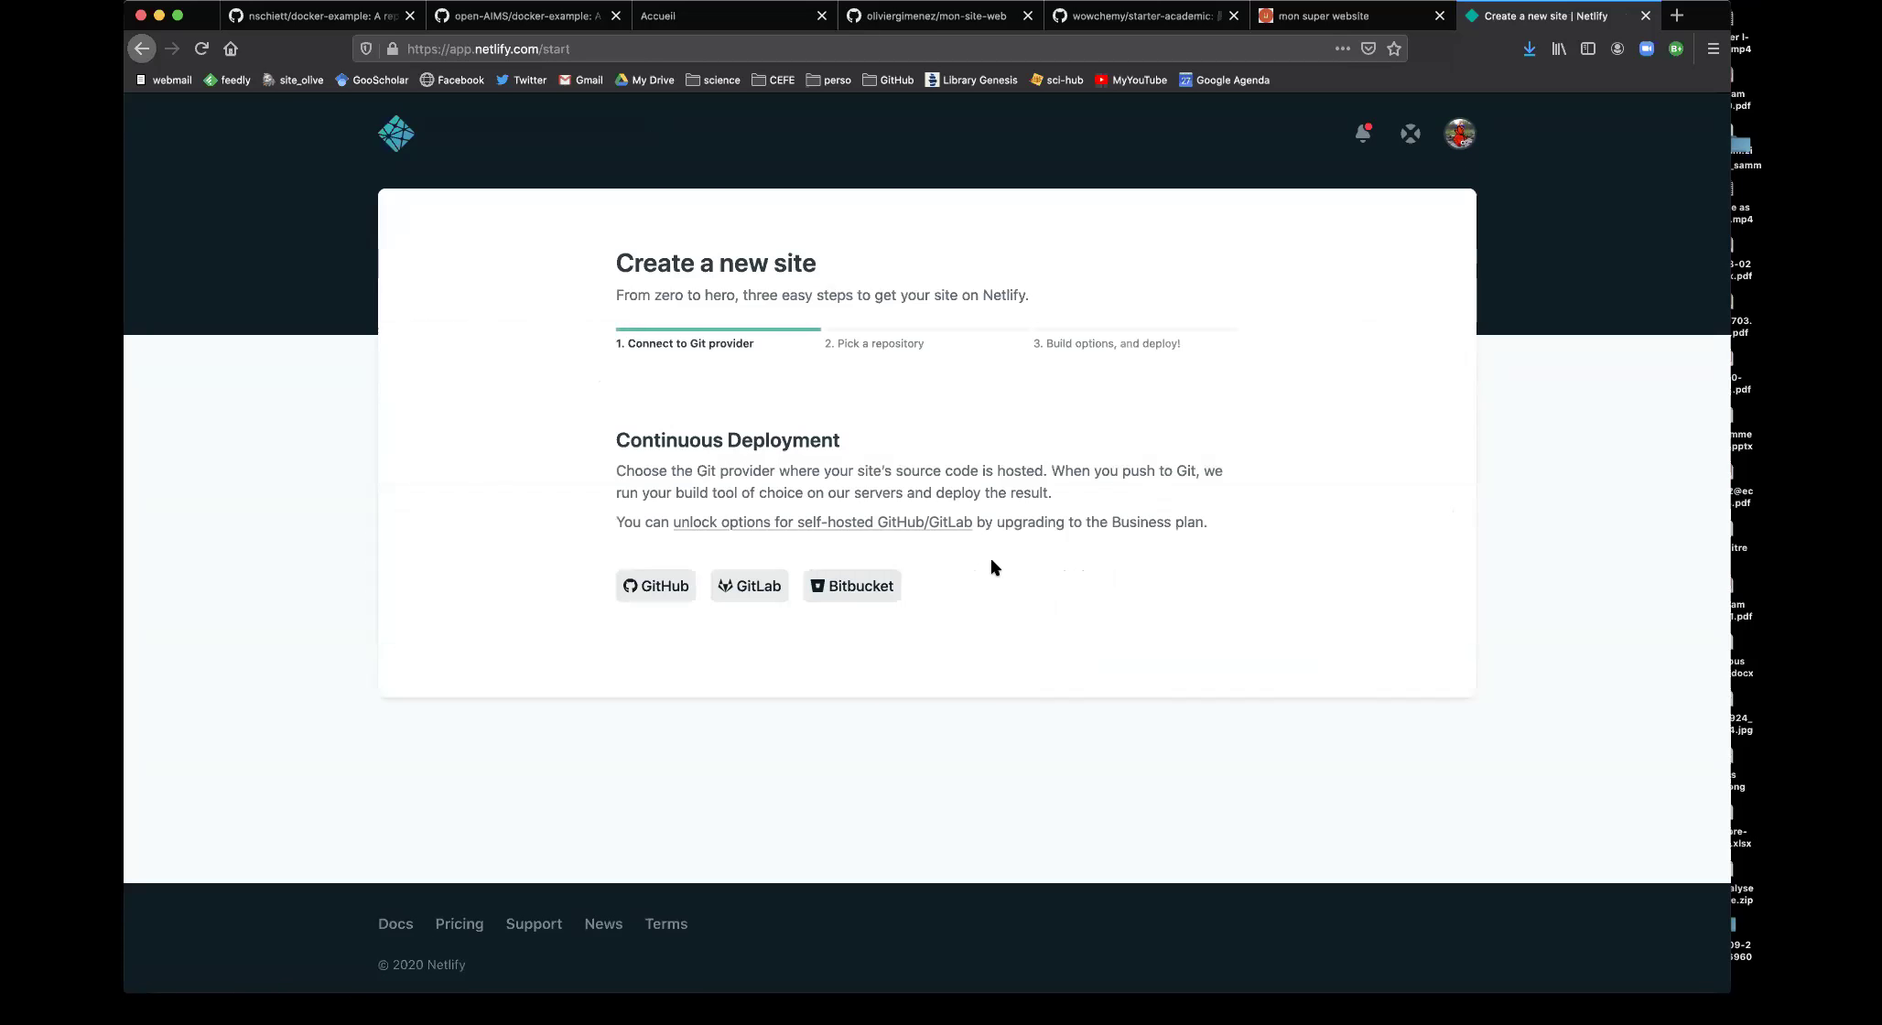
click(667, 584)
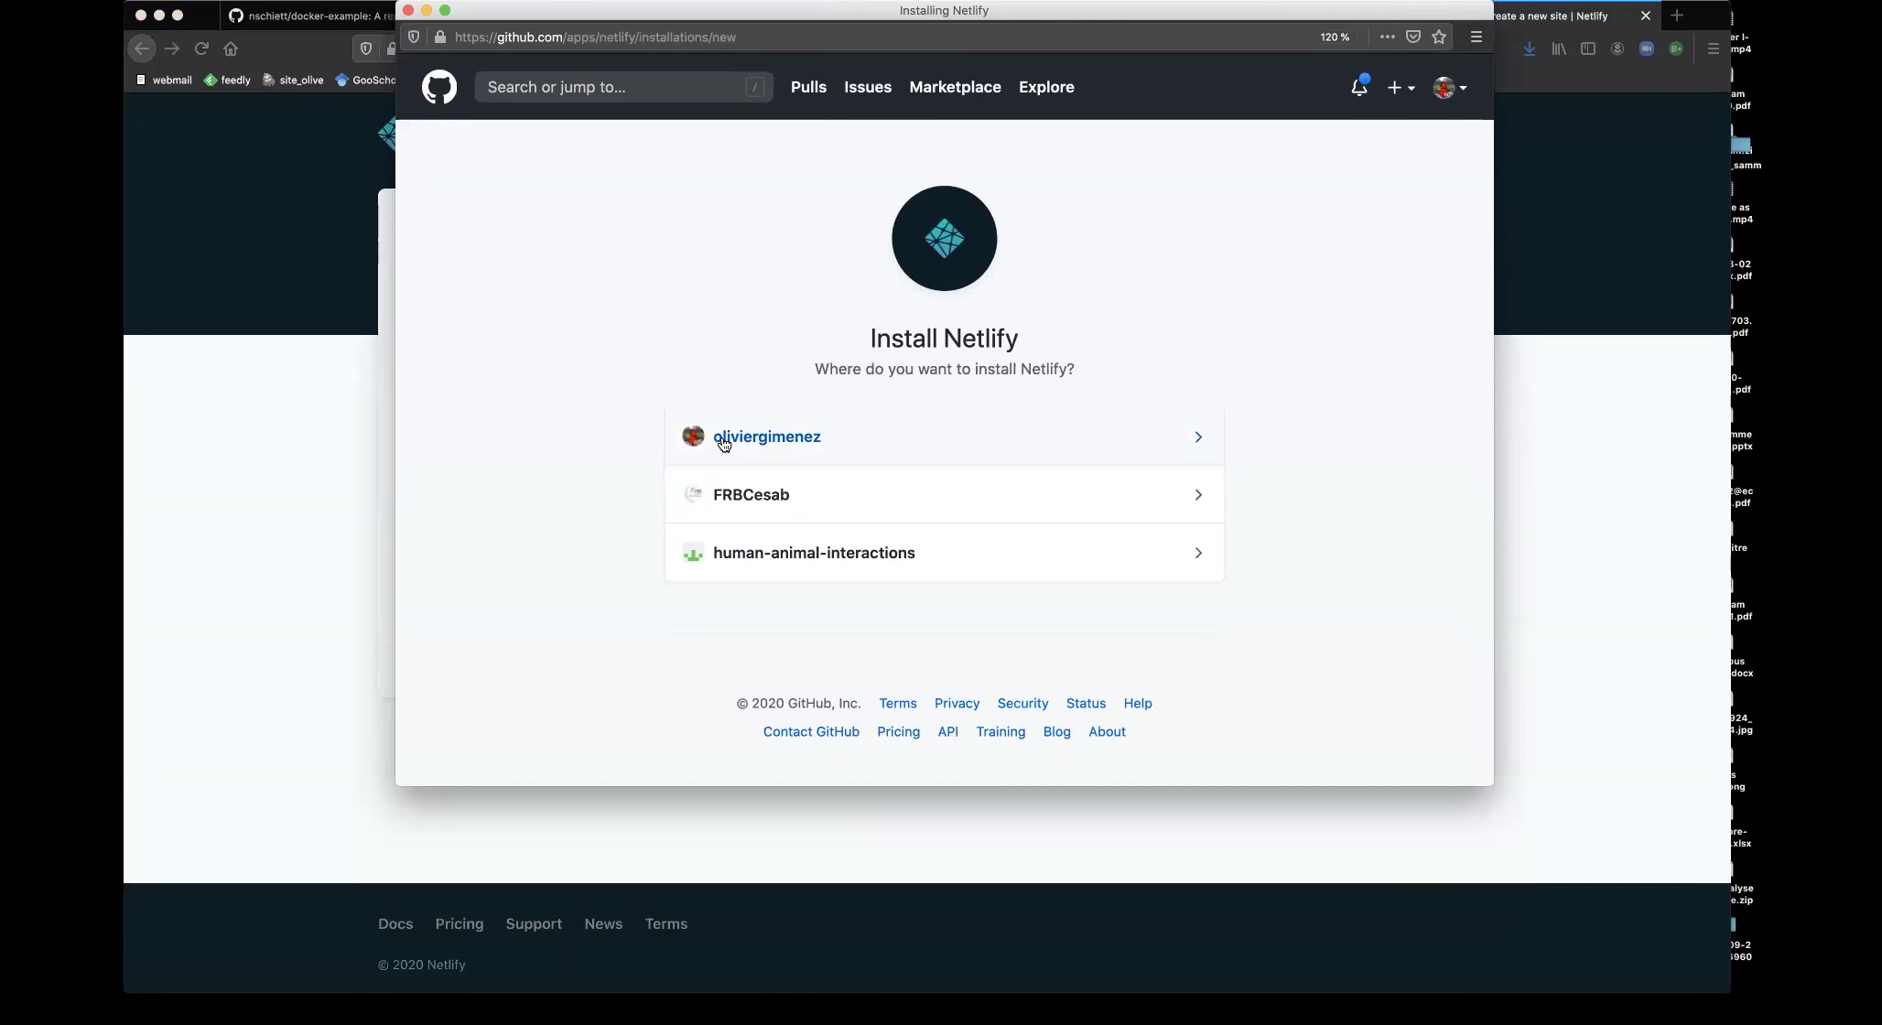
click(723, 441)
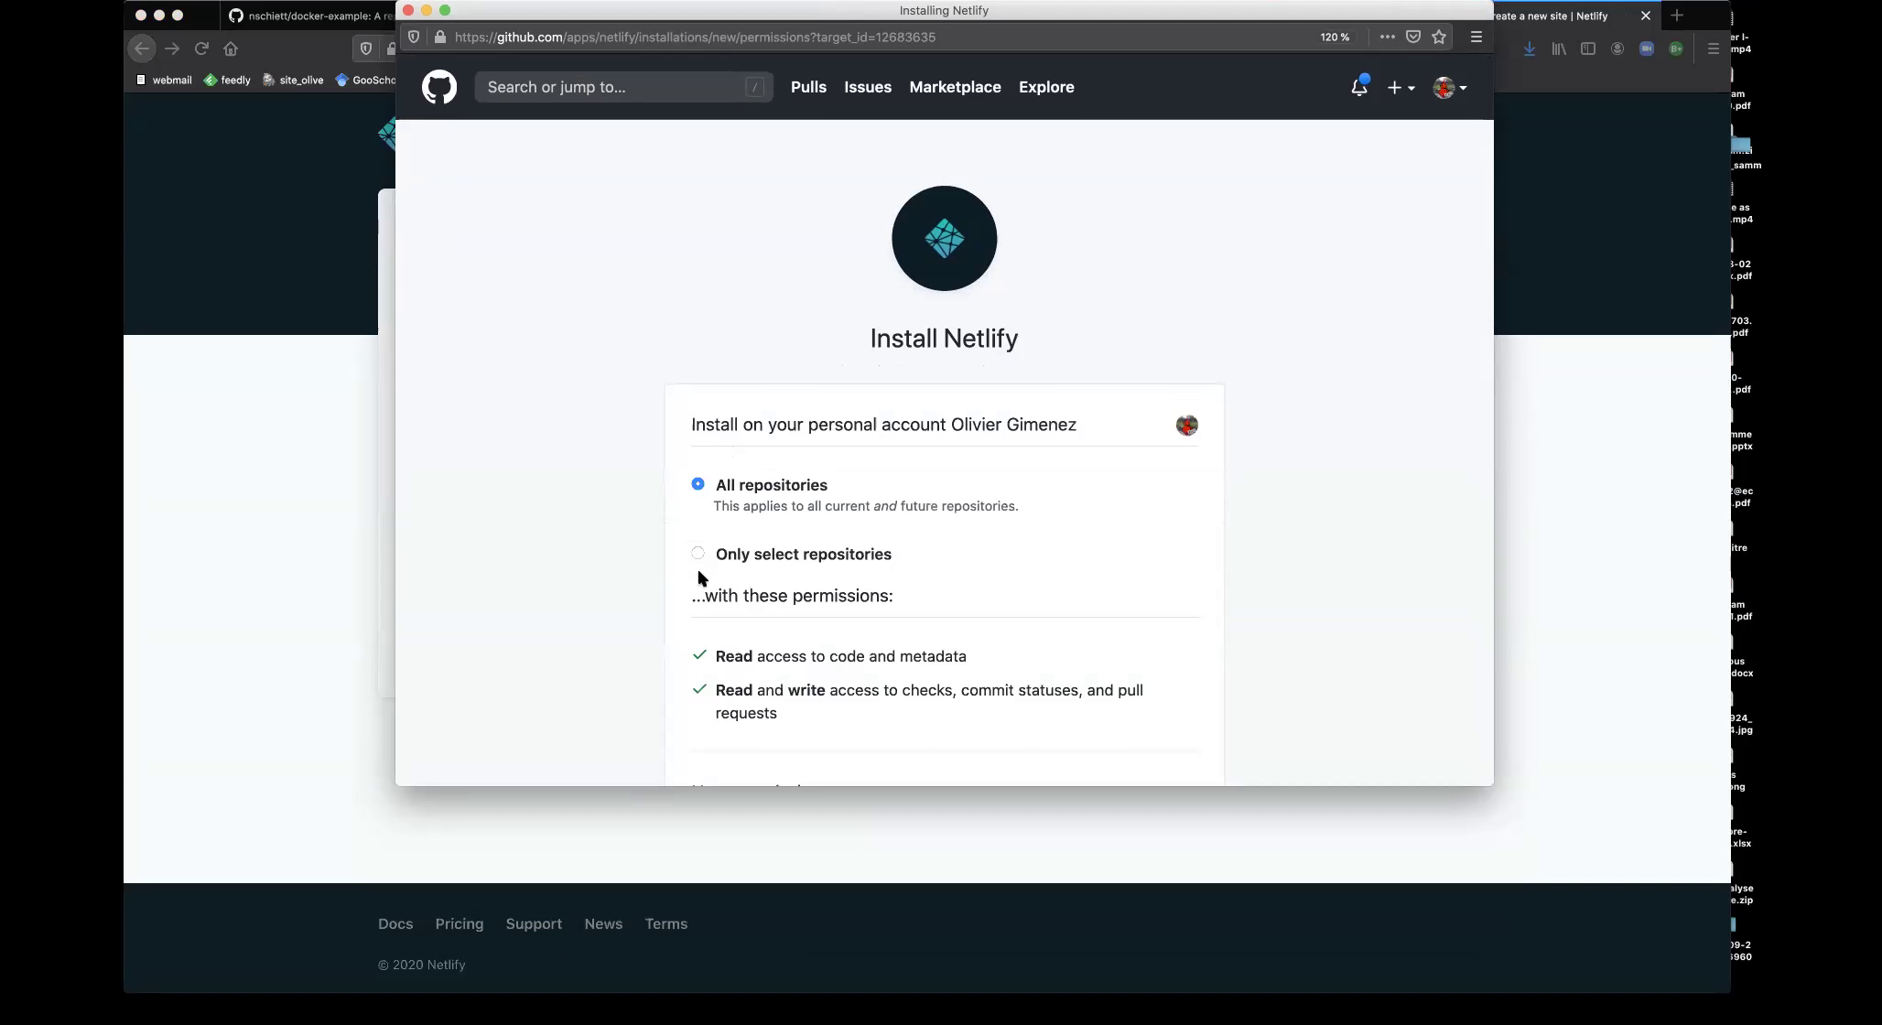
Restrict Netlify's GitHub access to only the mon-site-web repository and install the app
scroll(751, 626, down, 5)
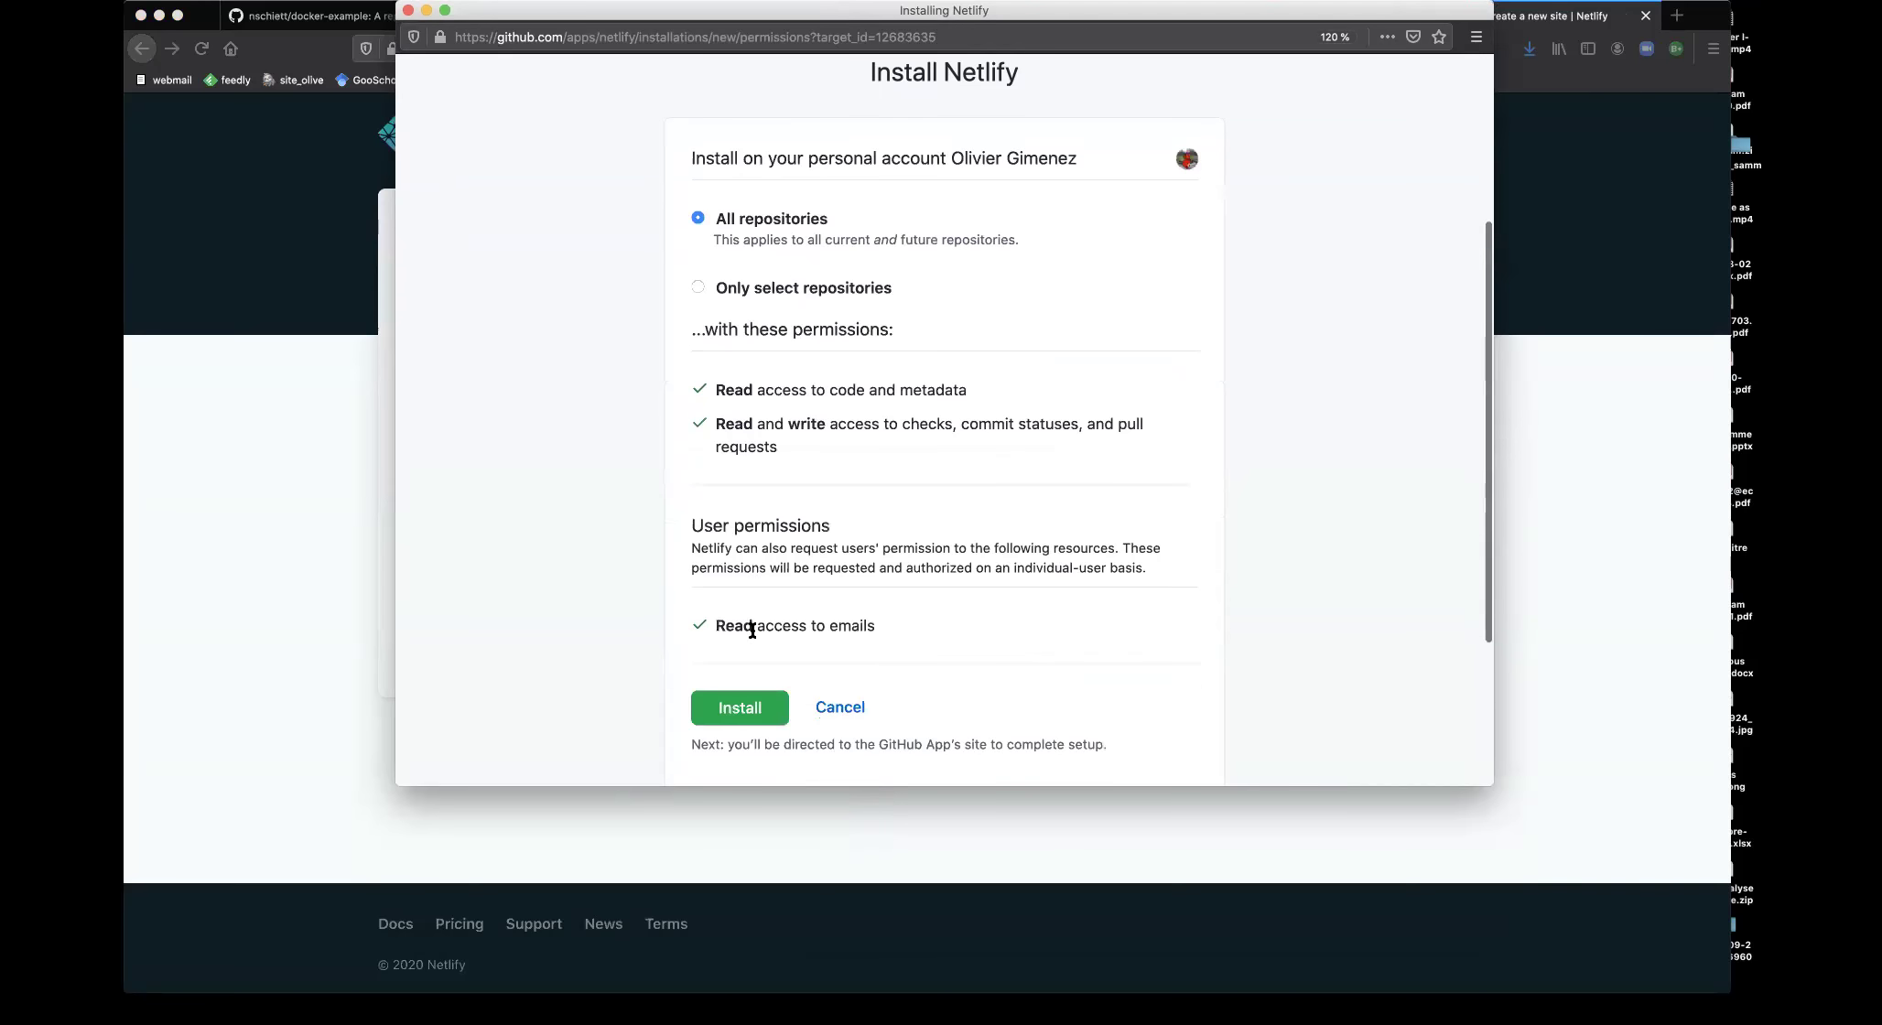
scroll(753, 632, up, 3)
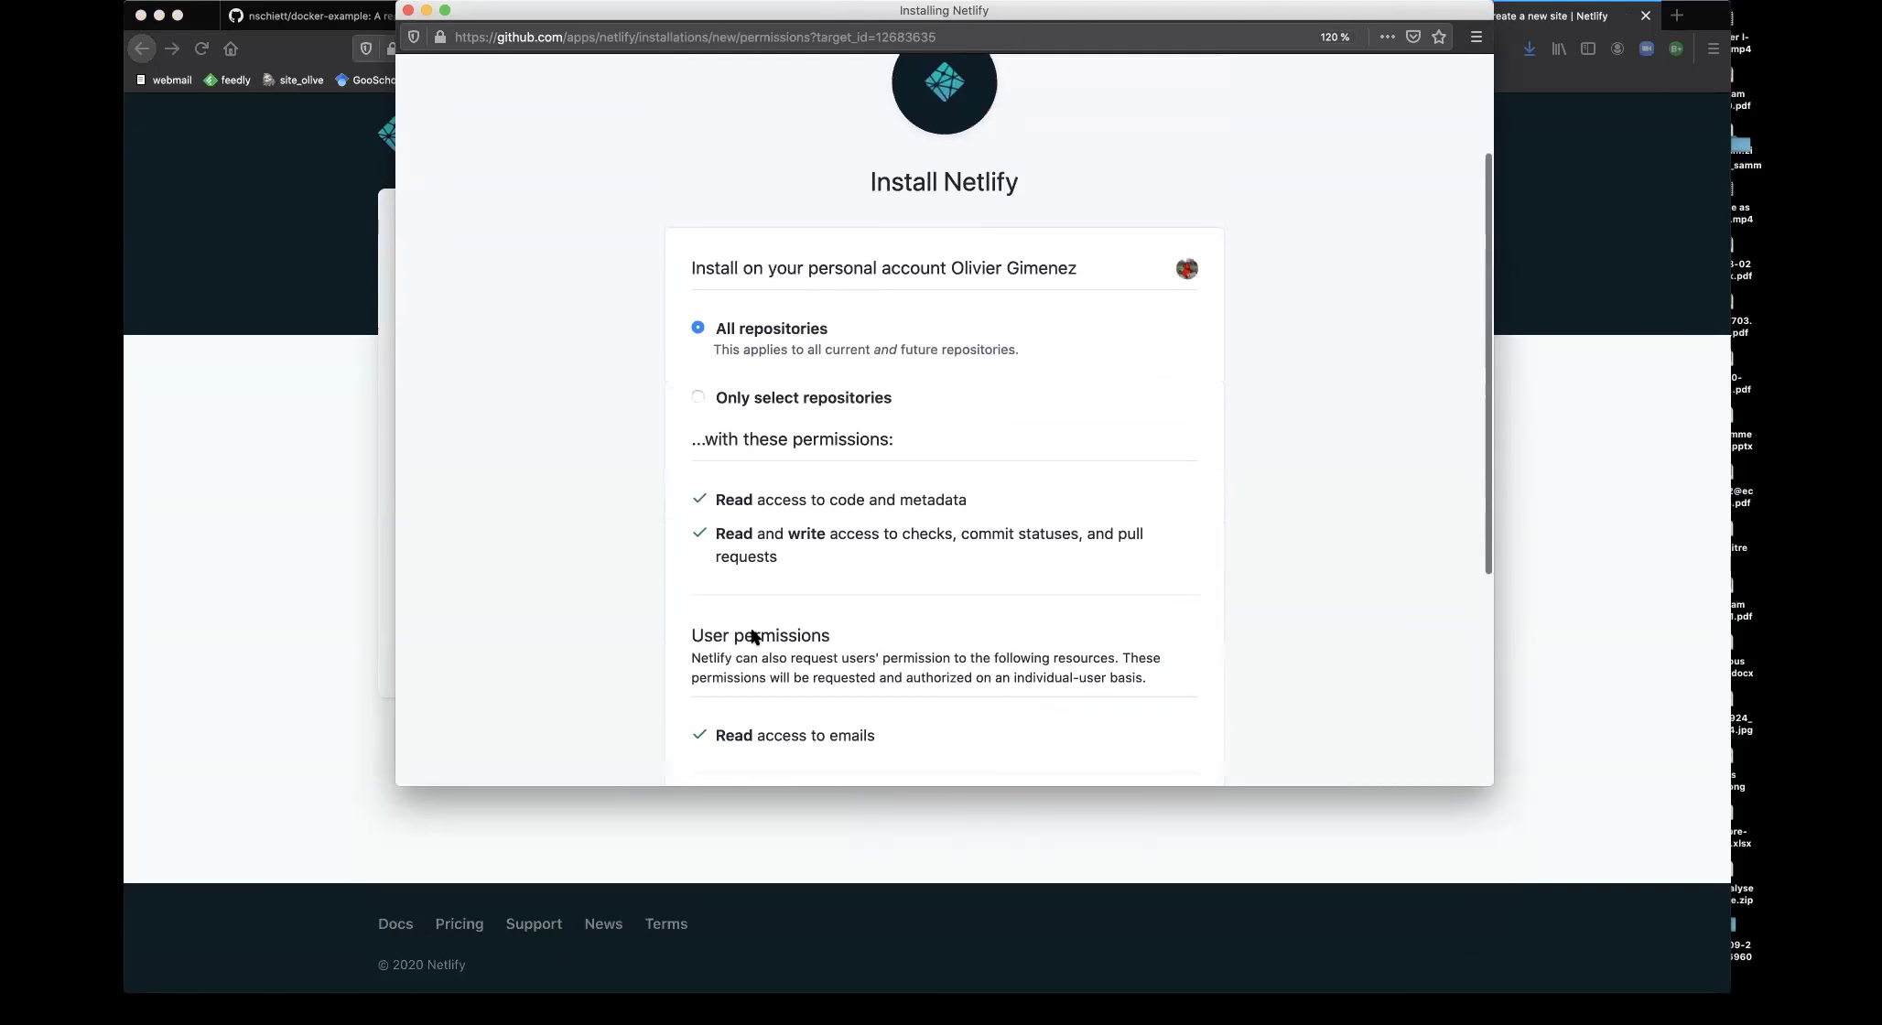
click(699, 399)
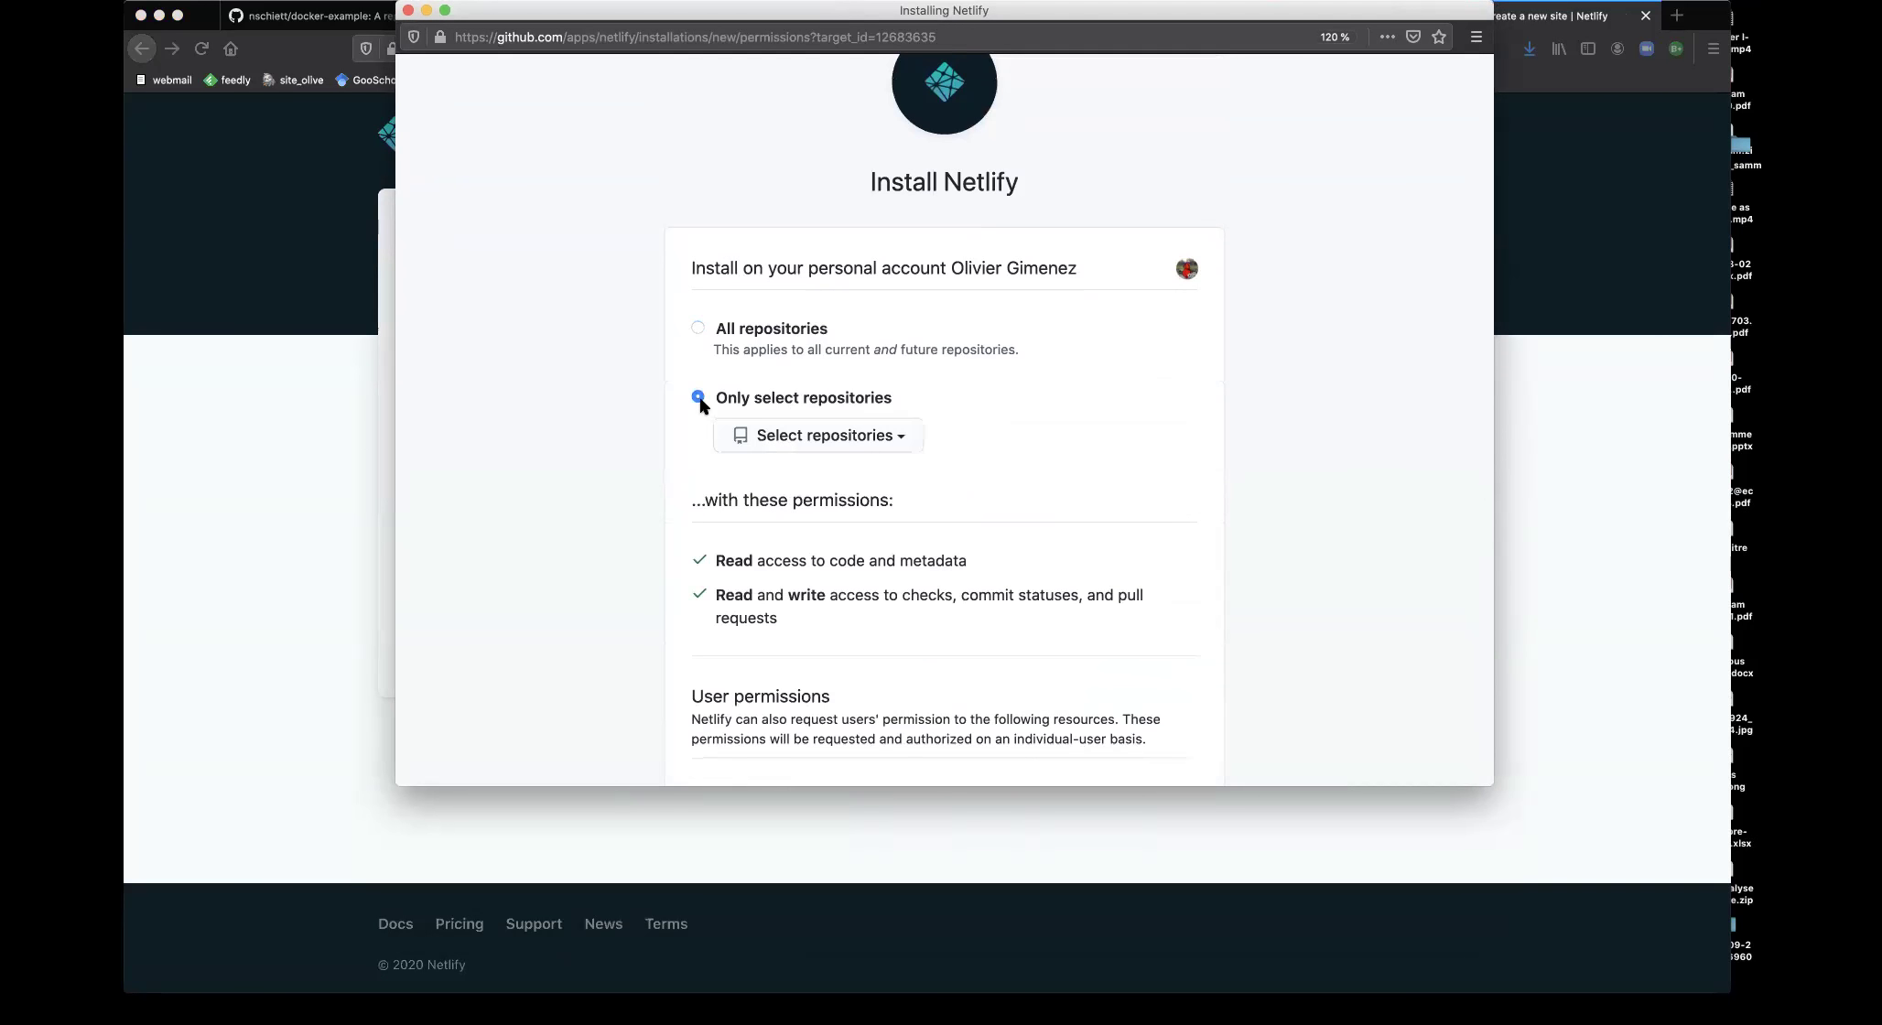
click(826, 438)
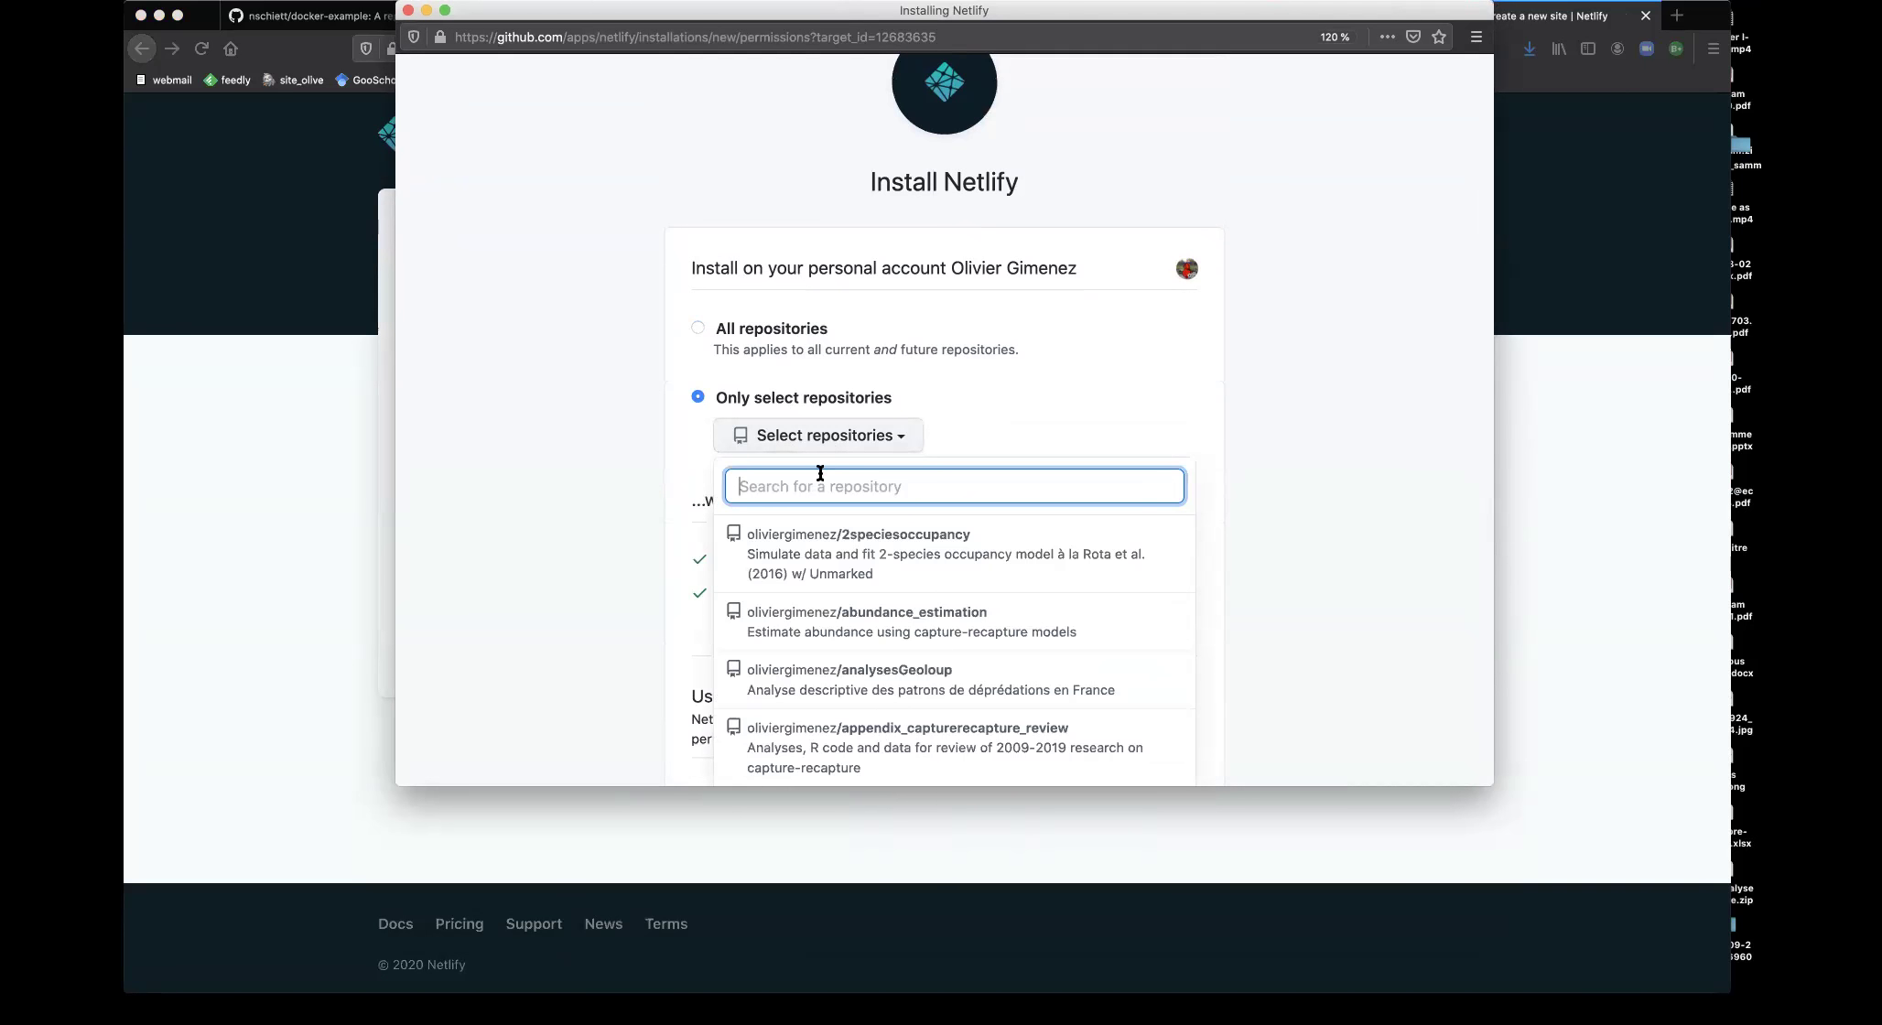
text(mon-)
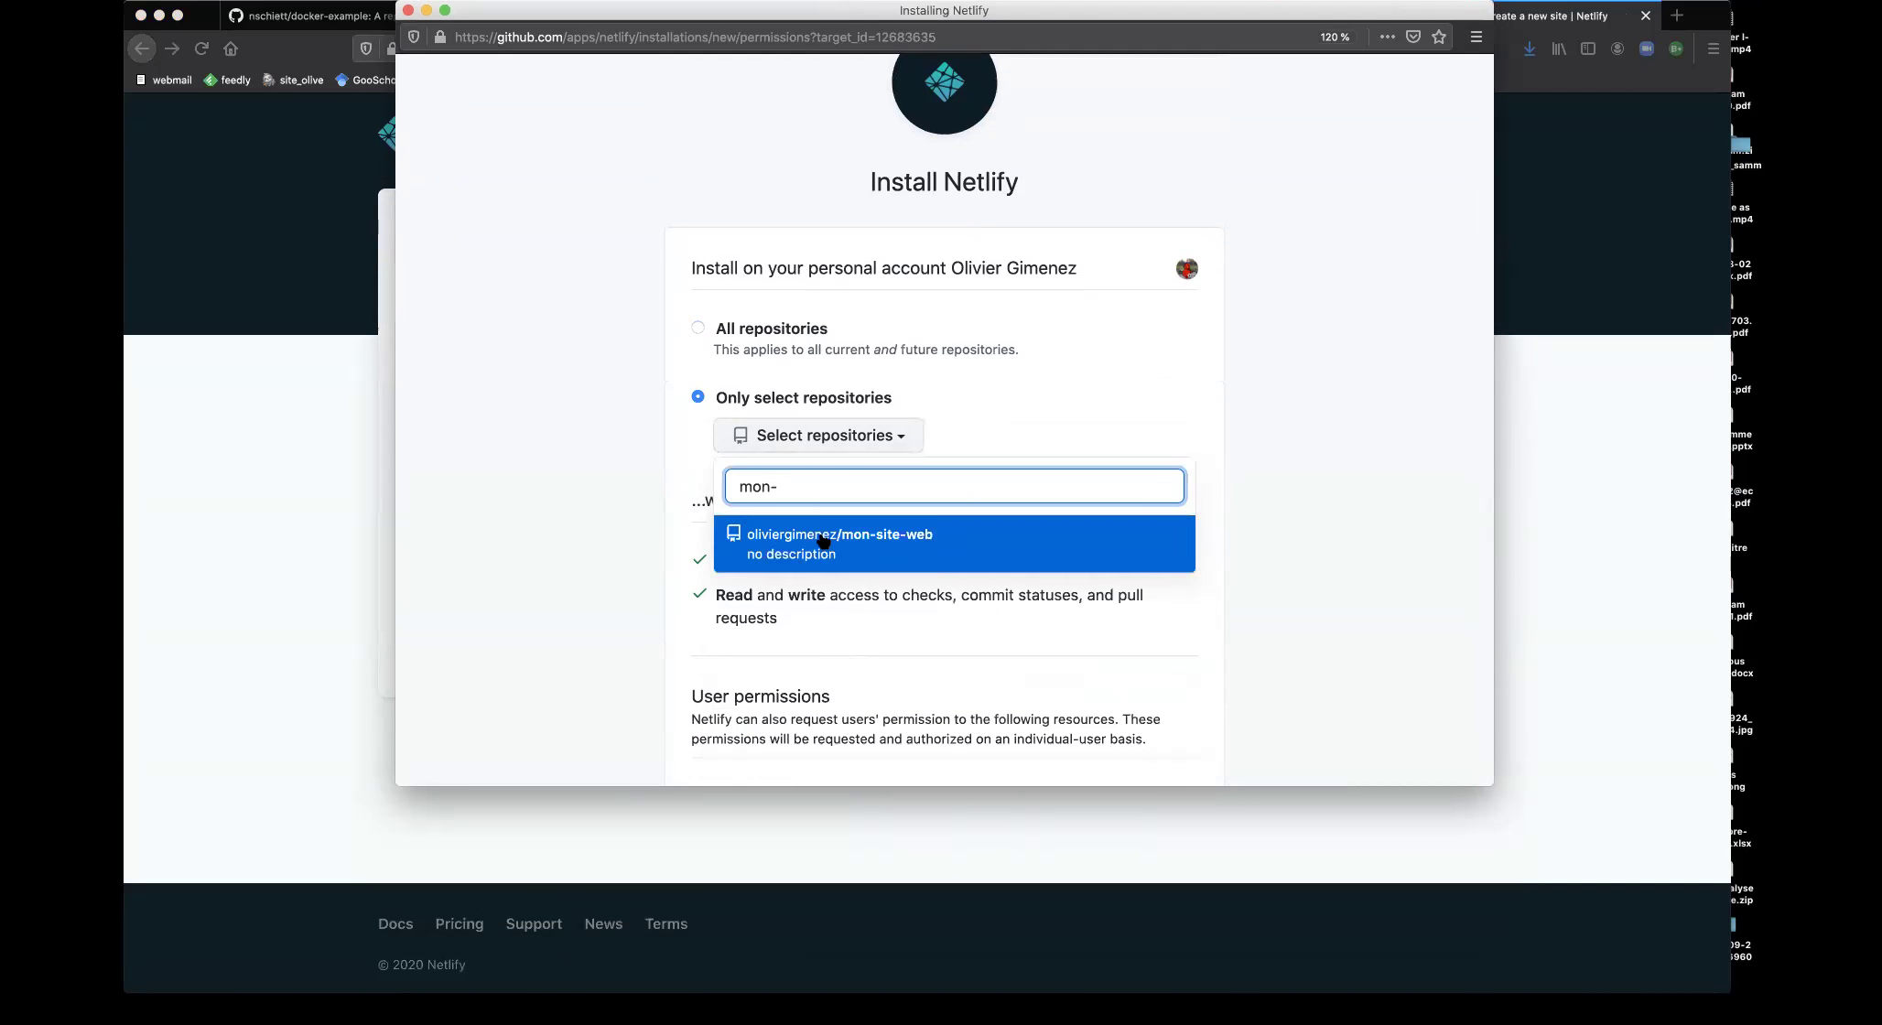
click(822, 547)
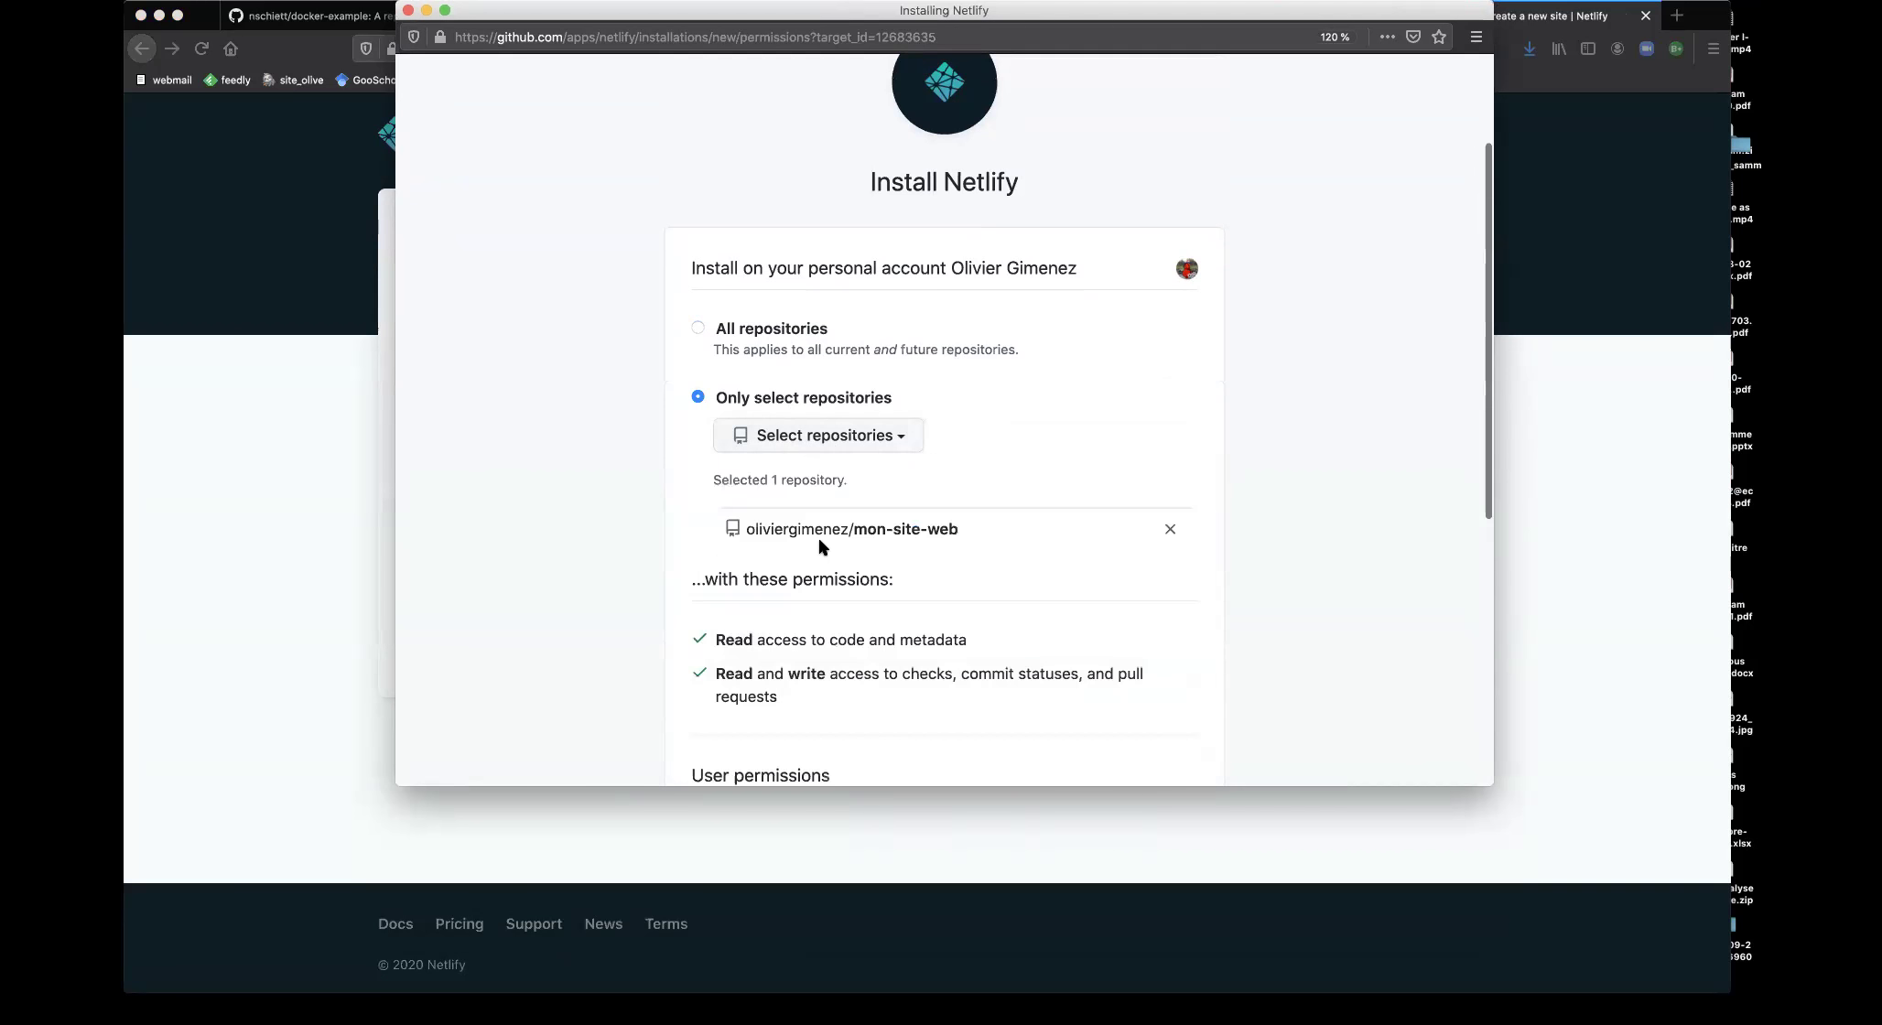
scroll(672, 663, down, 4)
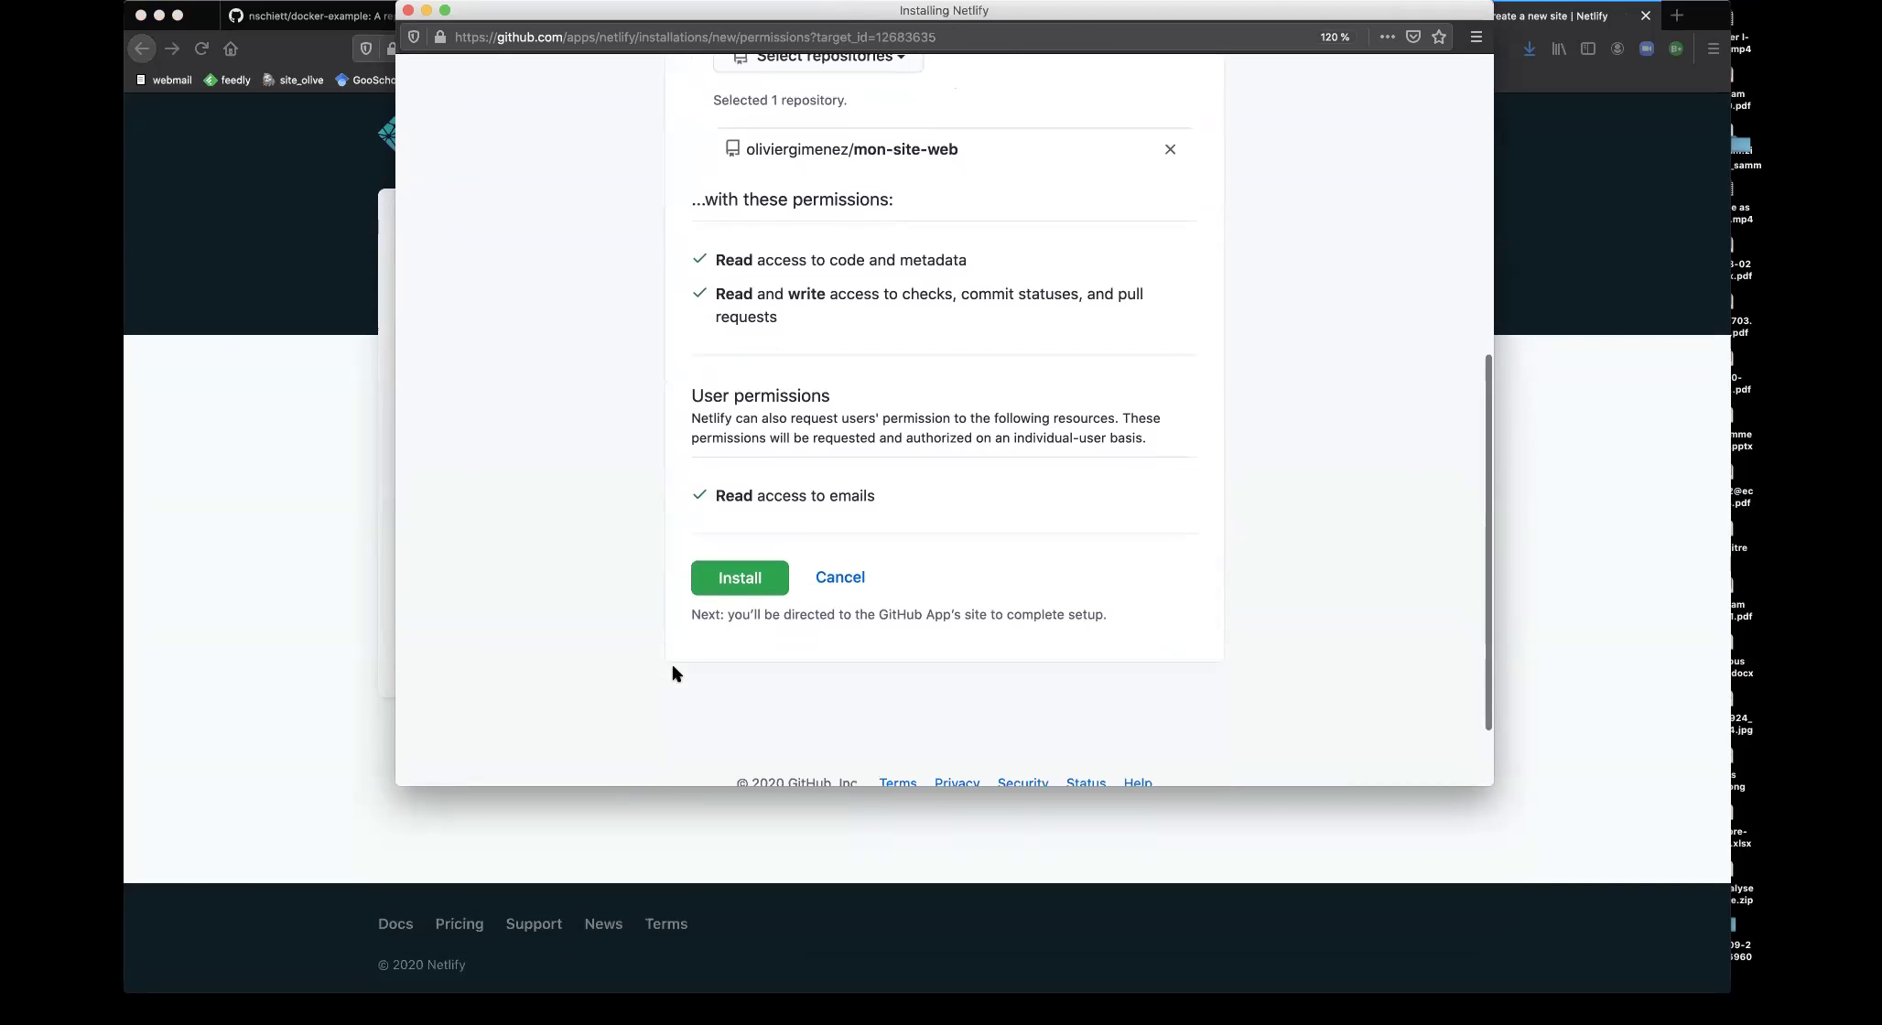
click(723, 582)
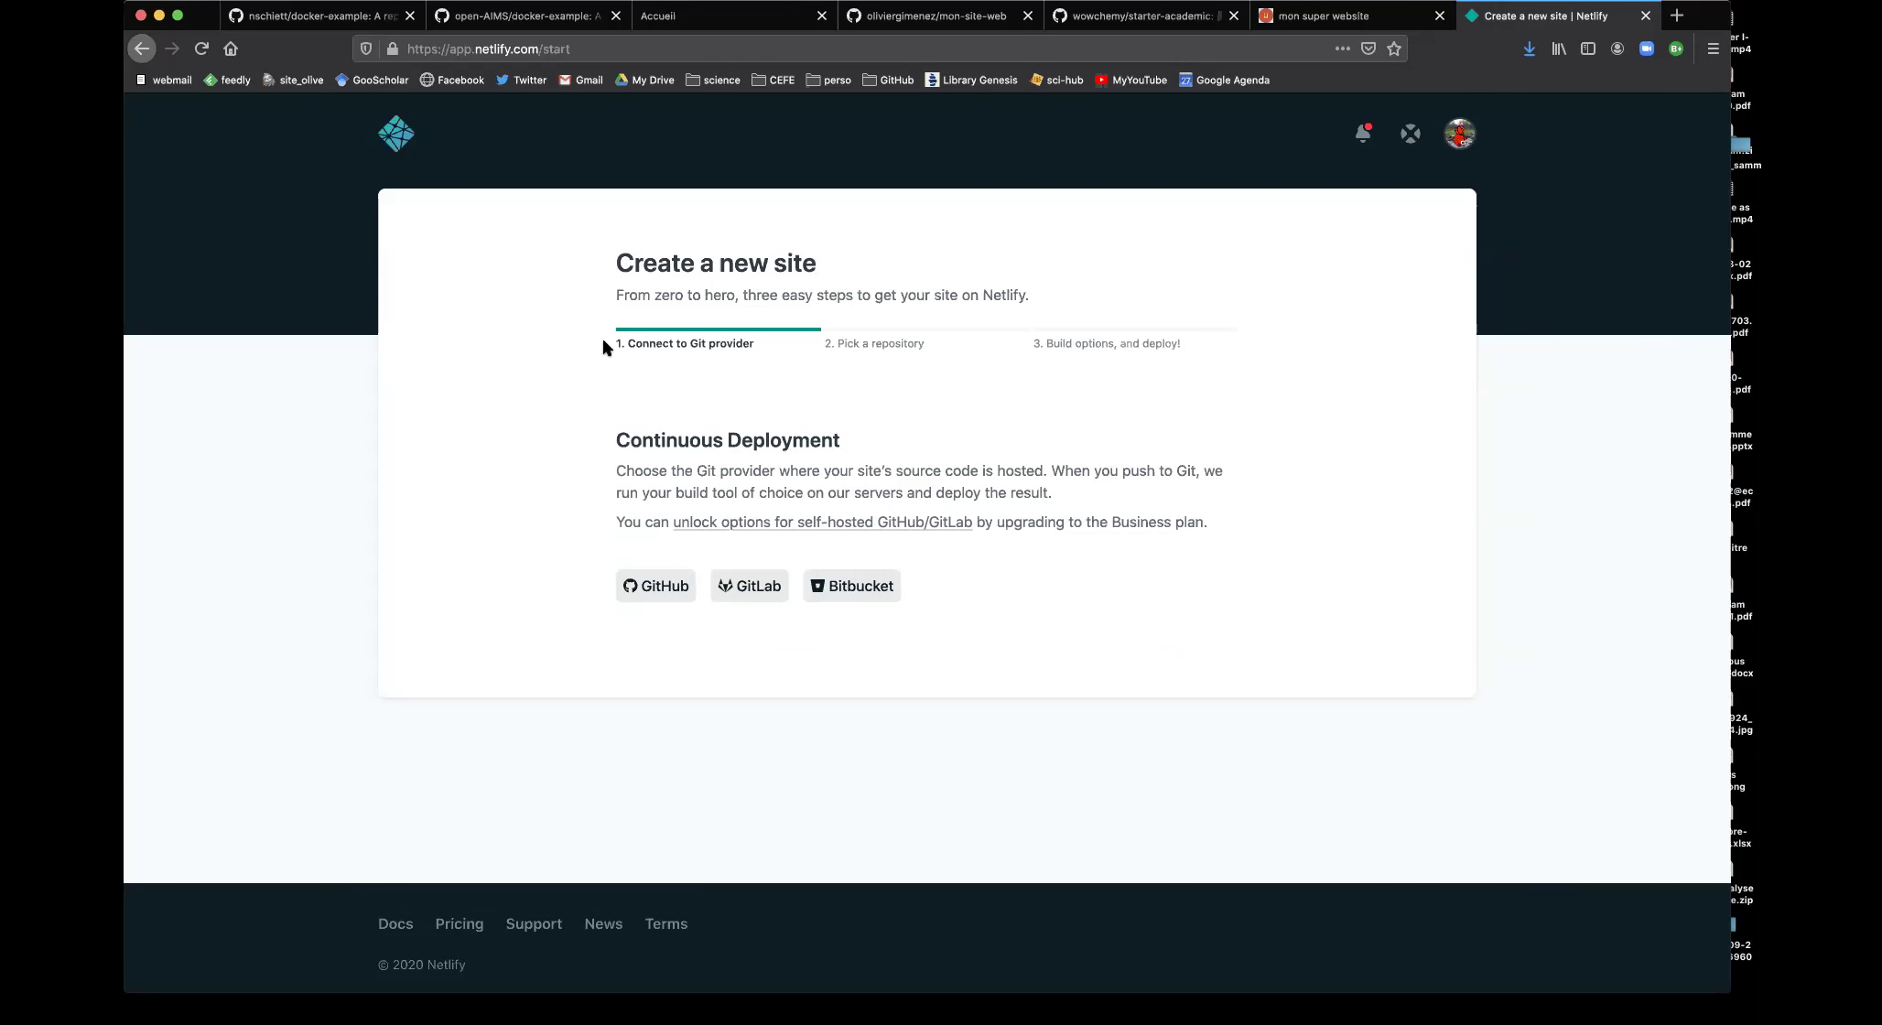
Connect to GitHub, pick the mon-site-web repository and deploy its master branch with build command hugo and publish directory public
click(655, 587)
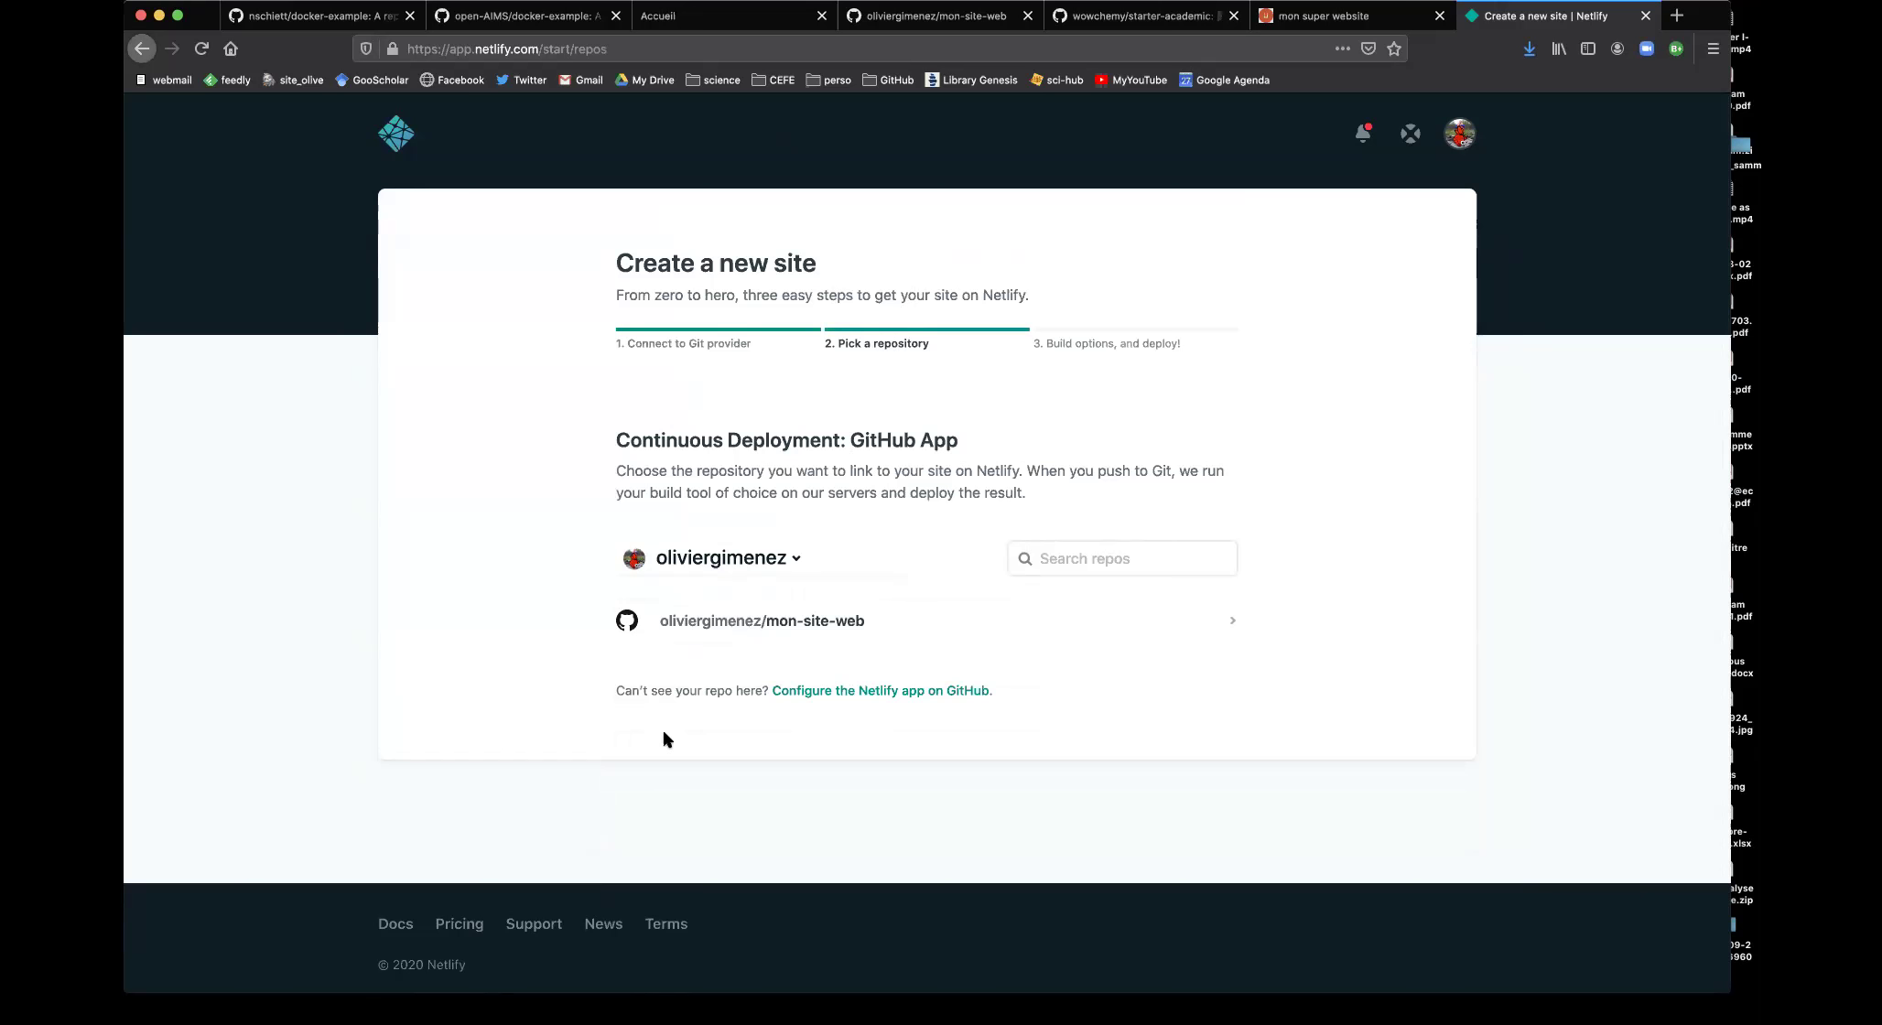
click(743, 621)
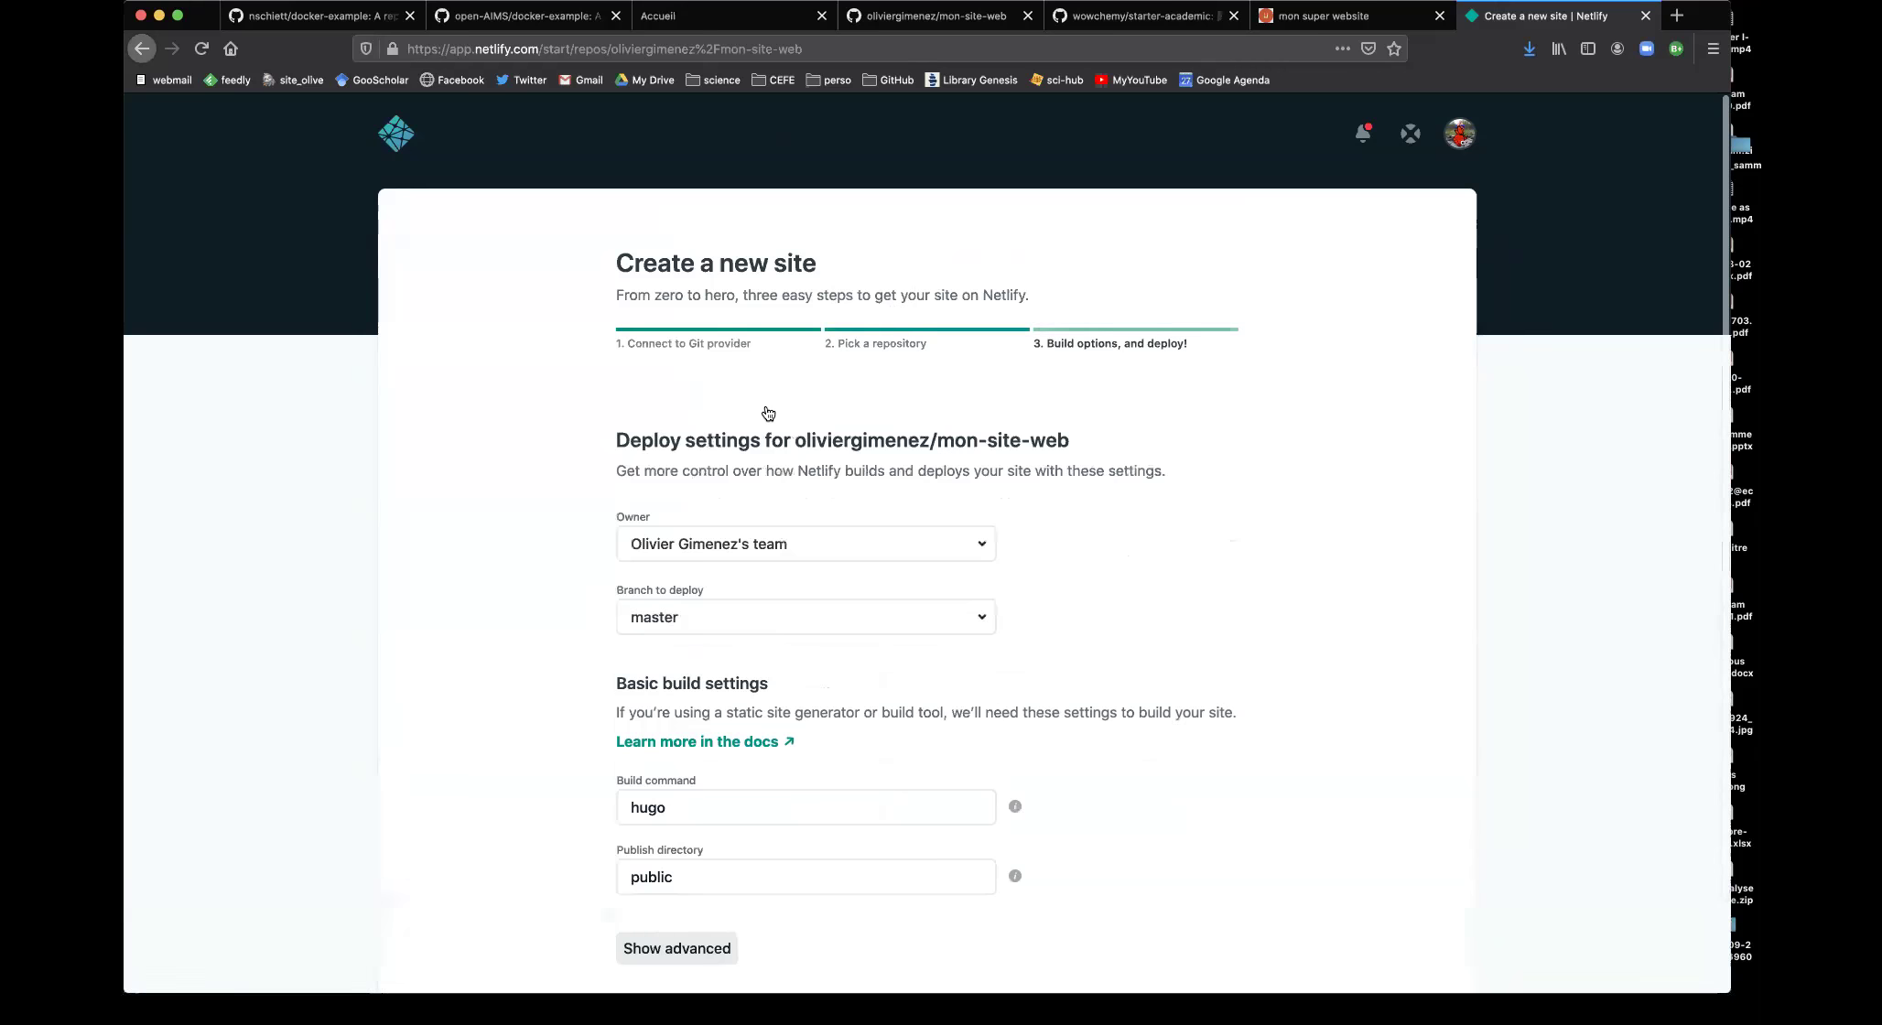
scroll(638, 641, down, 2)
scroll(638, 641, down, 3)
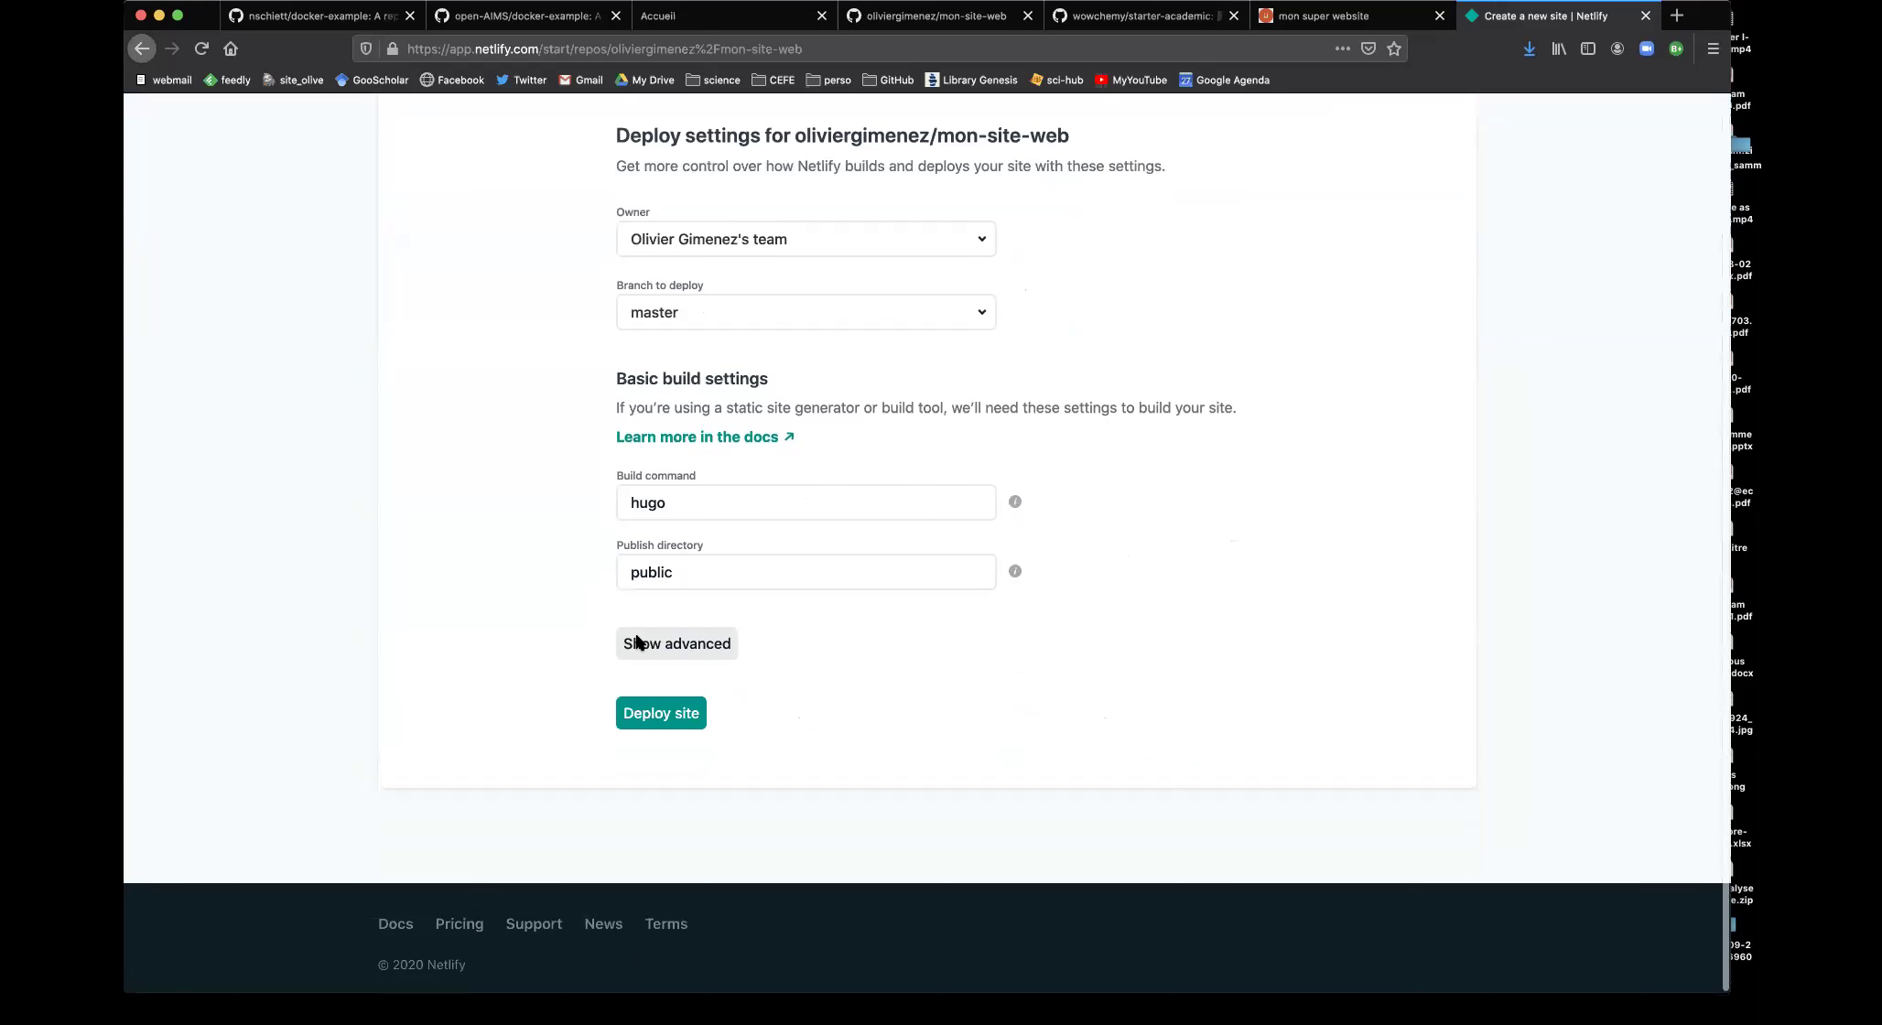
scroll(540, 625, up, 5)
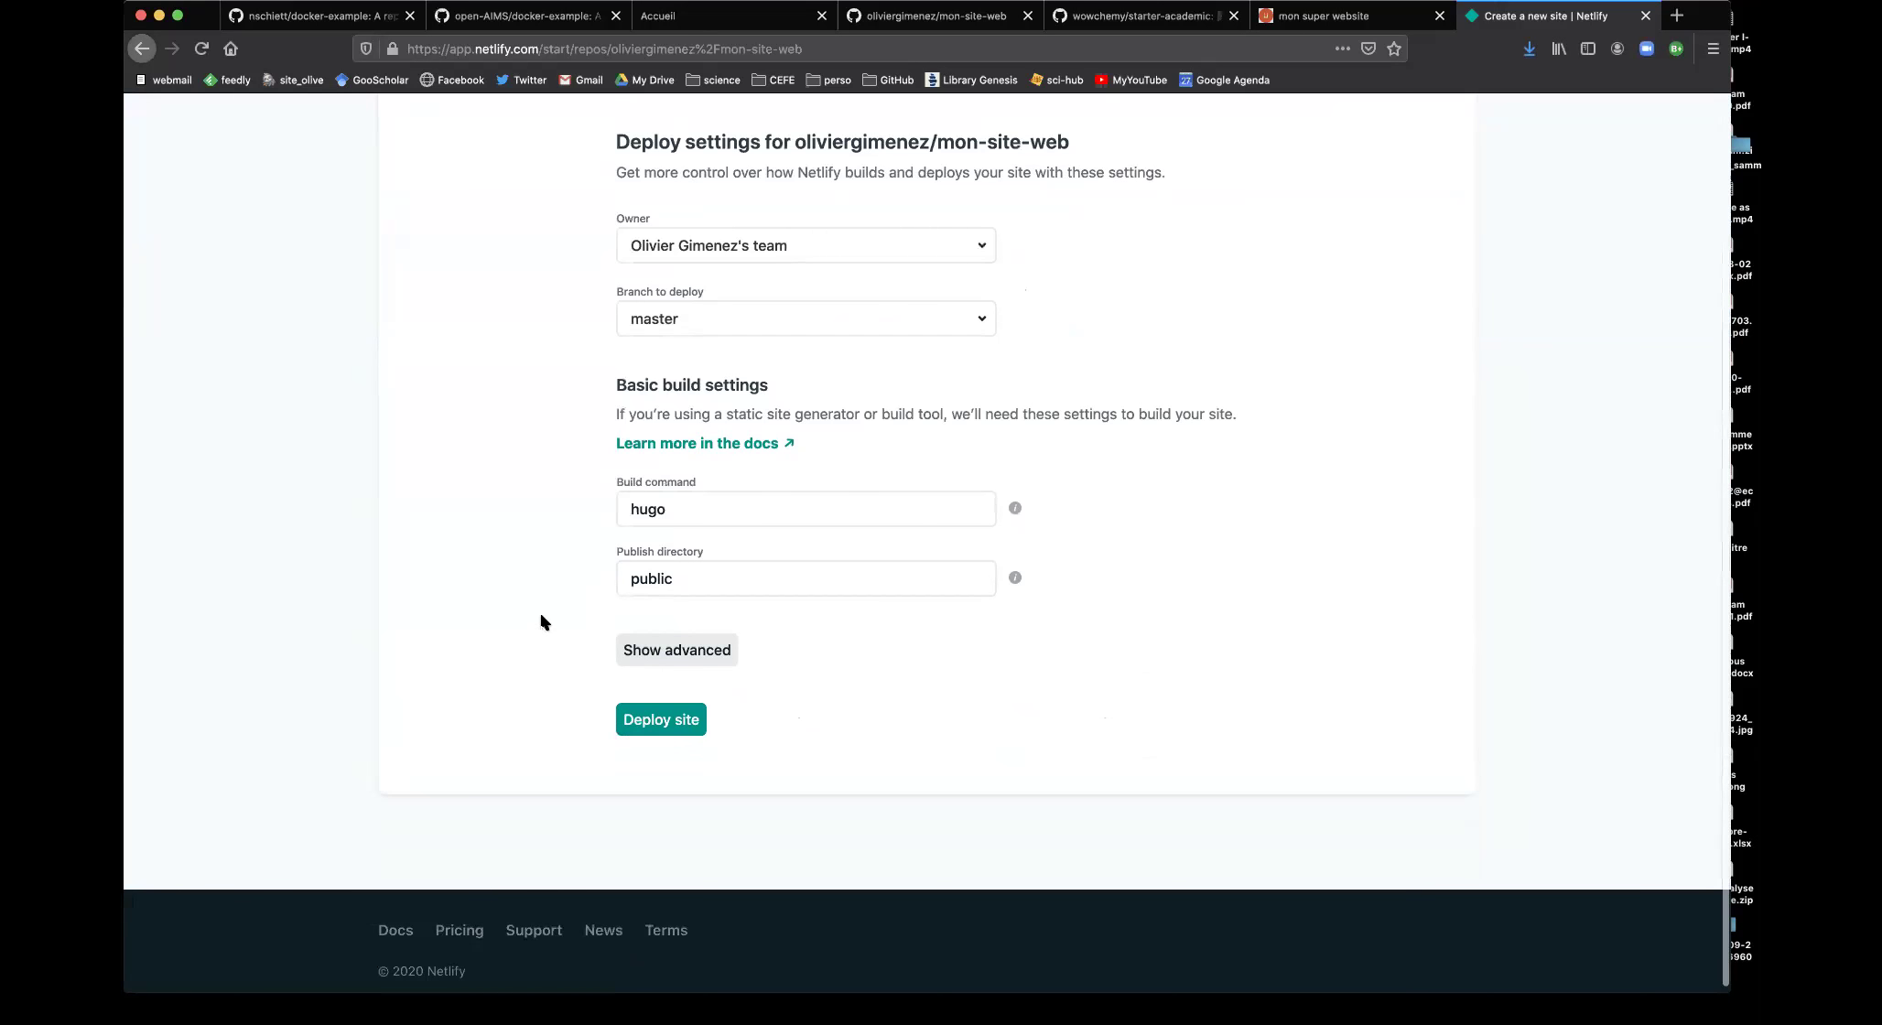
scroll(540, 622, down, 5)
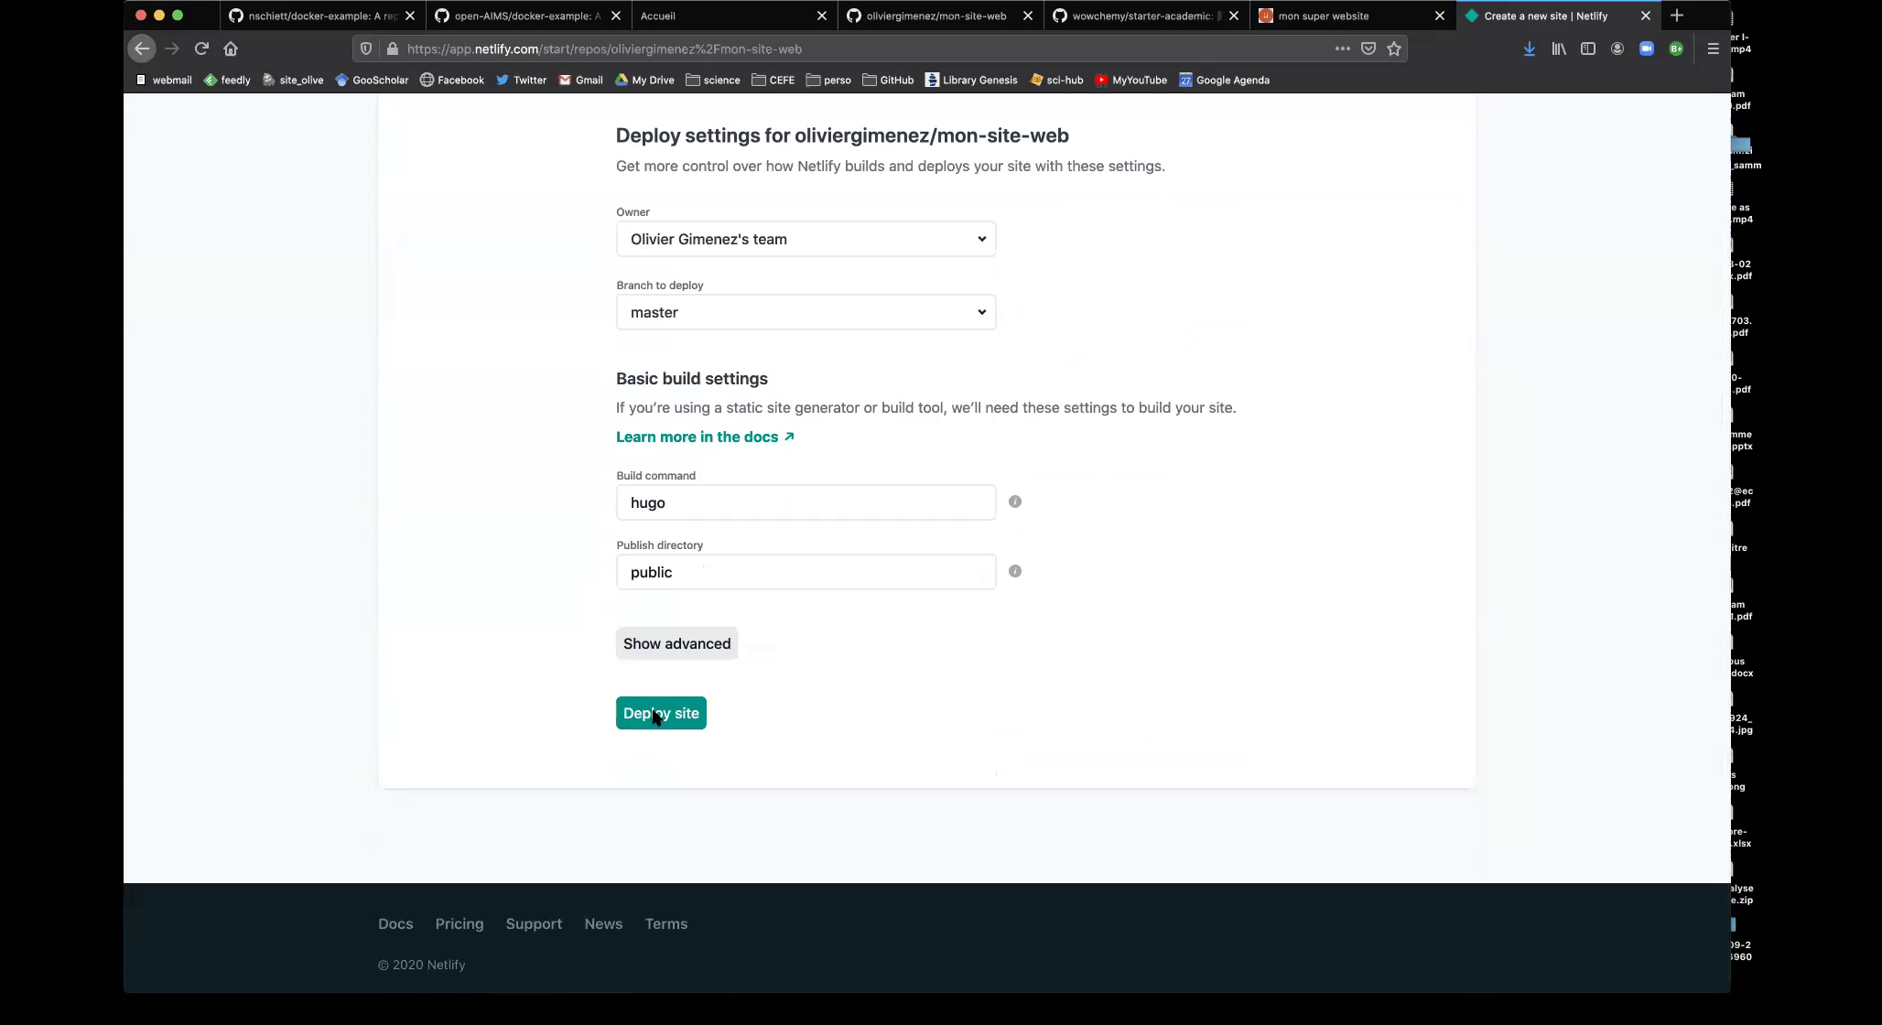
click(665, 714)
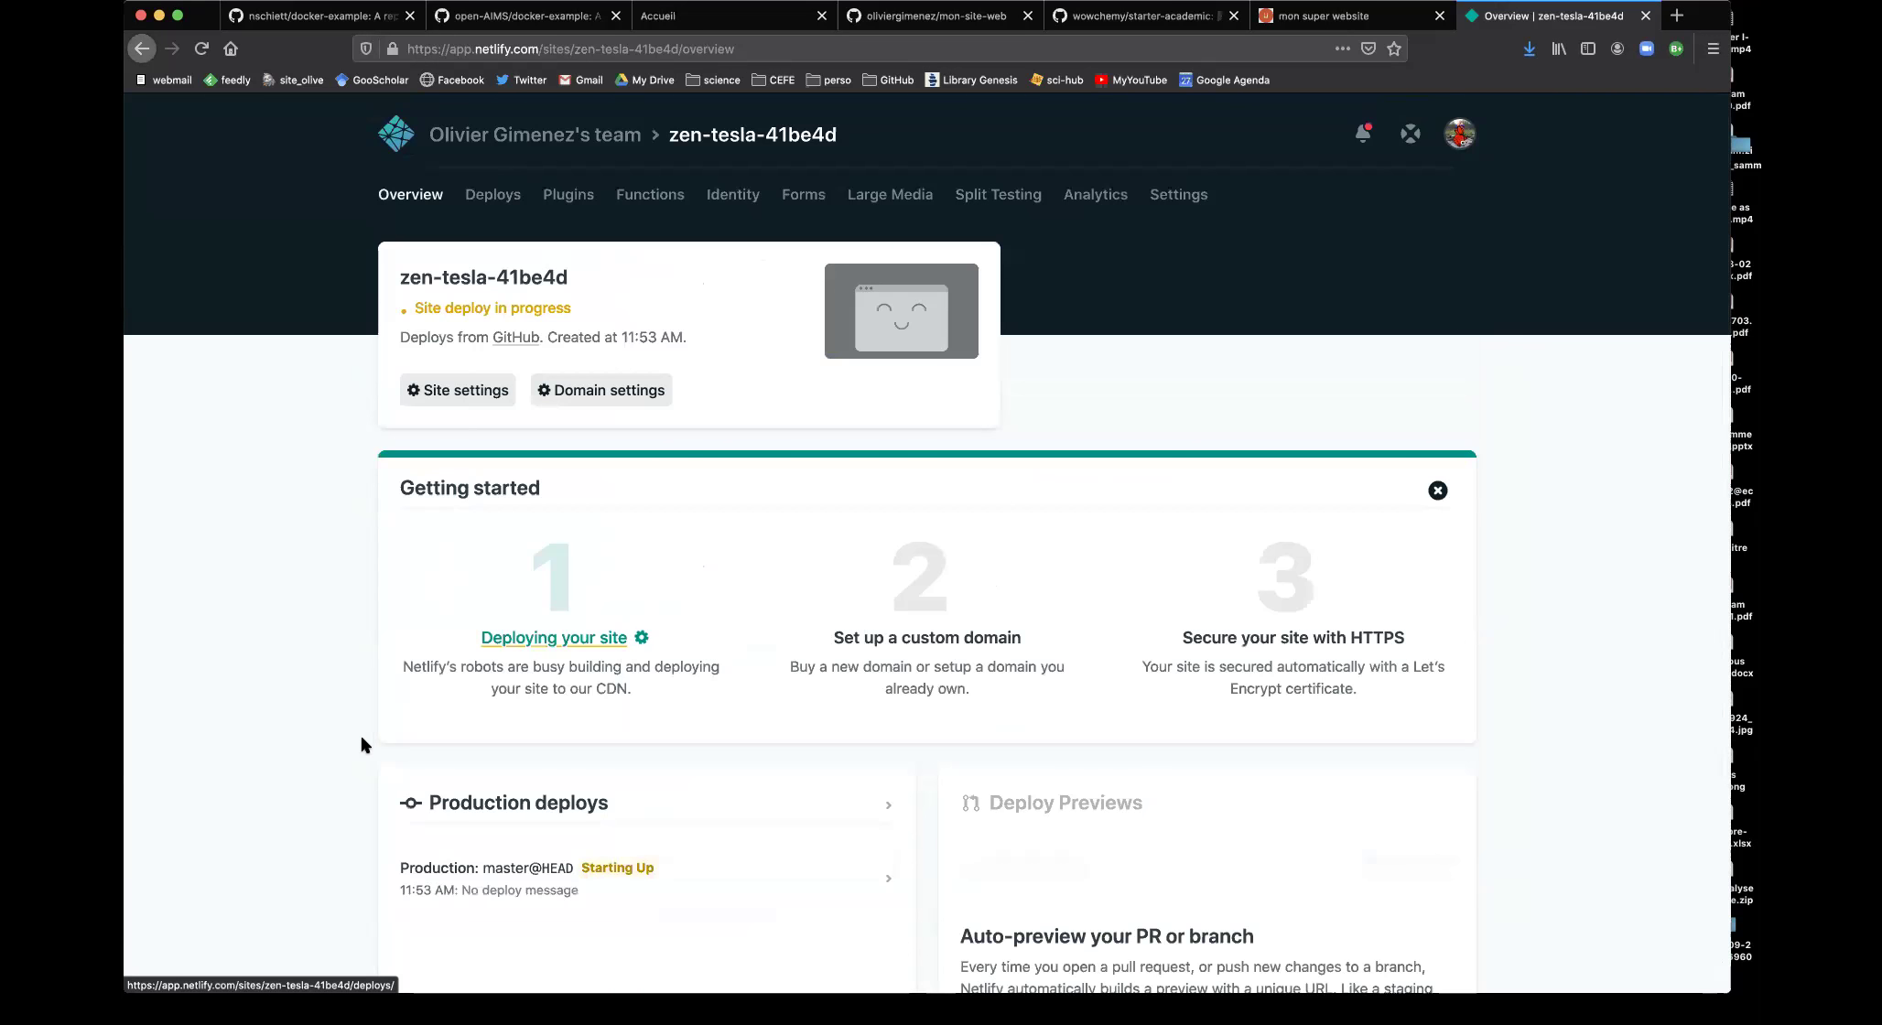
Open the domain management settings of the new Netlify site and try to change its site name to mon-site-web
scroll(361, 735, down, 3)
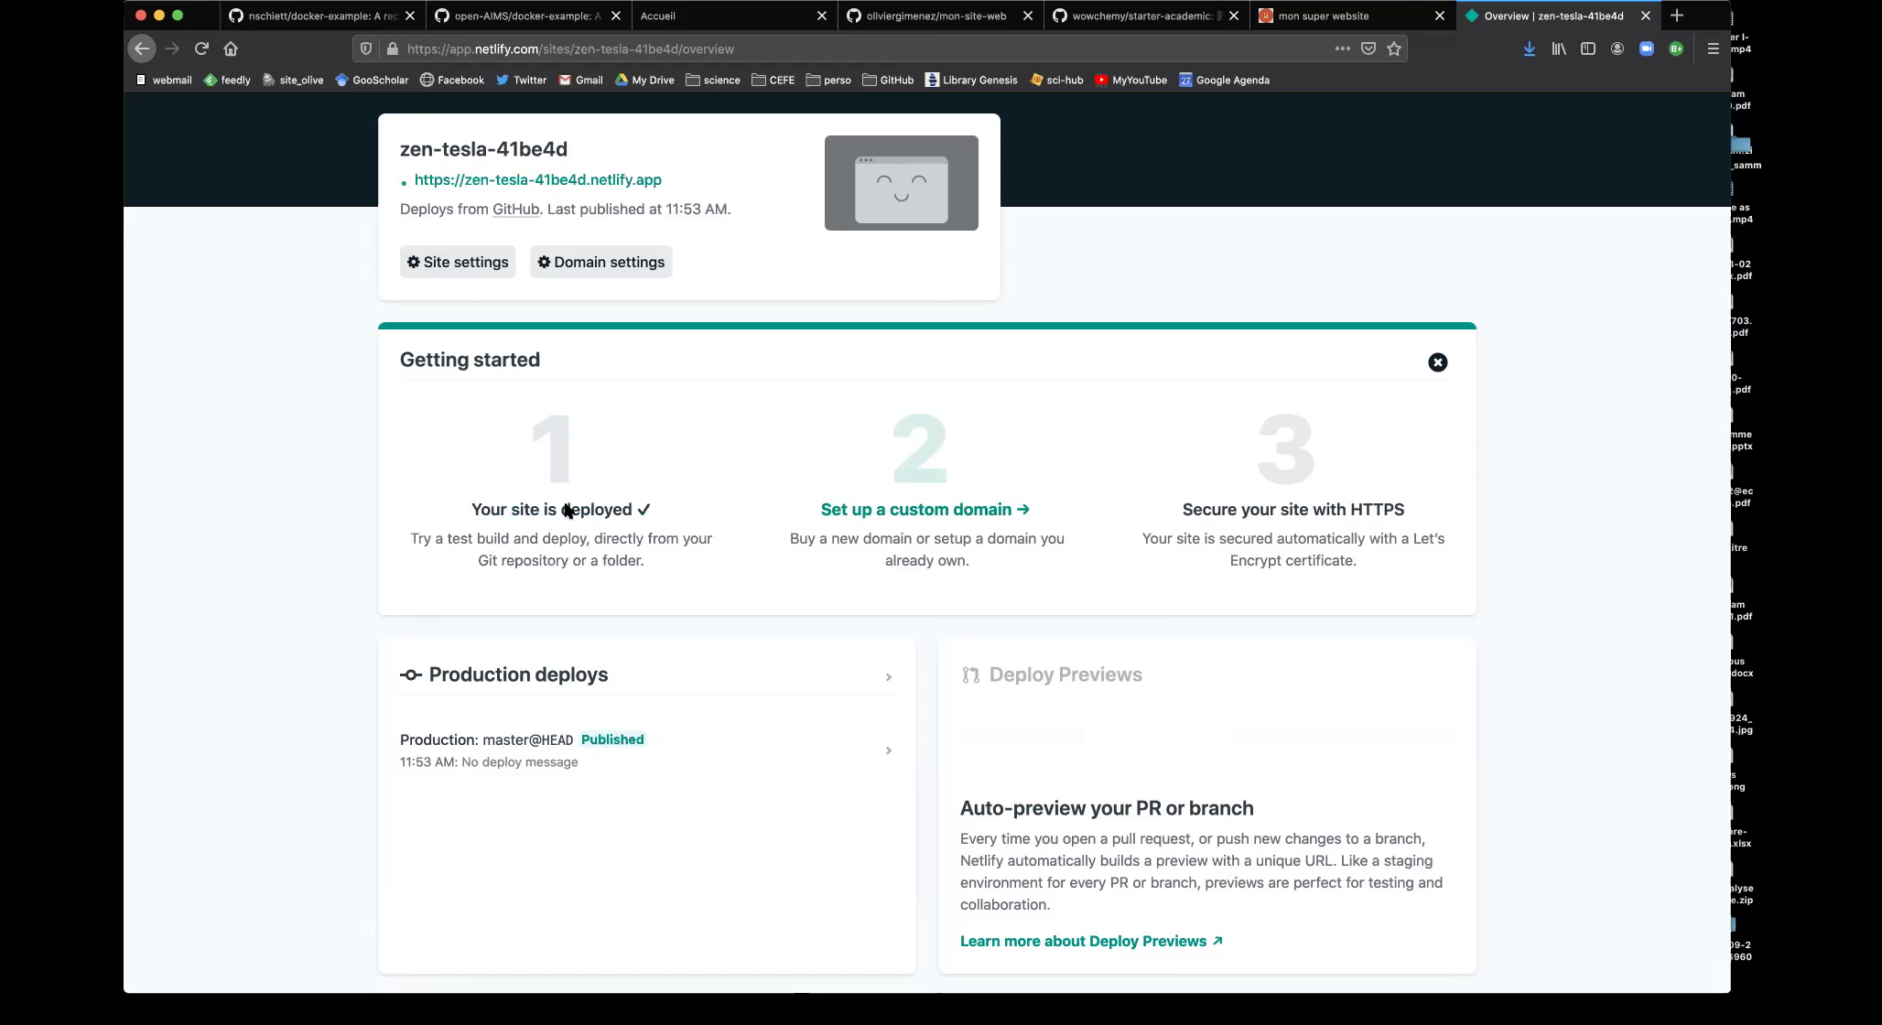
click(888, 565)
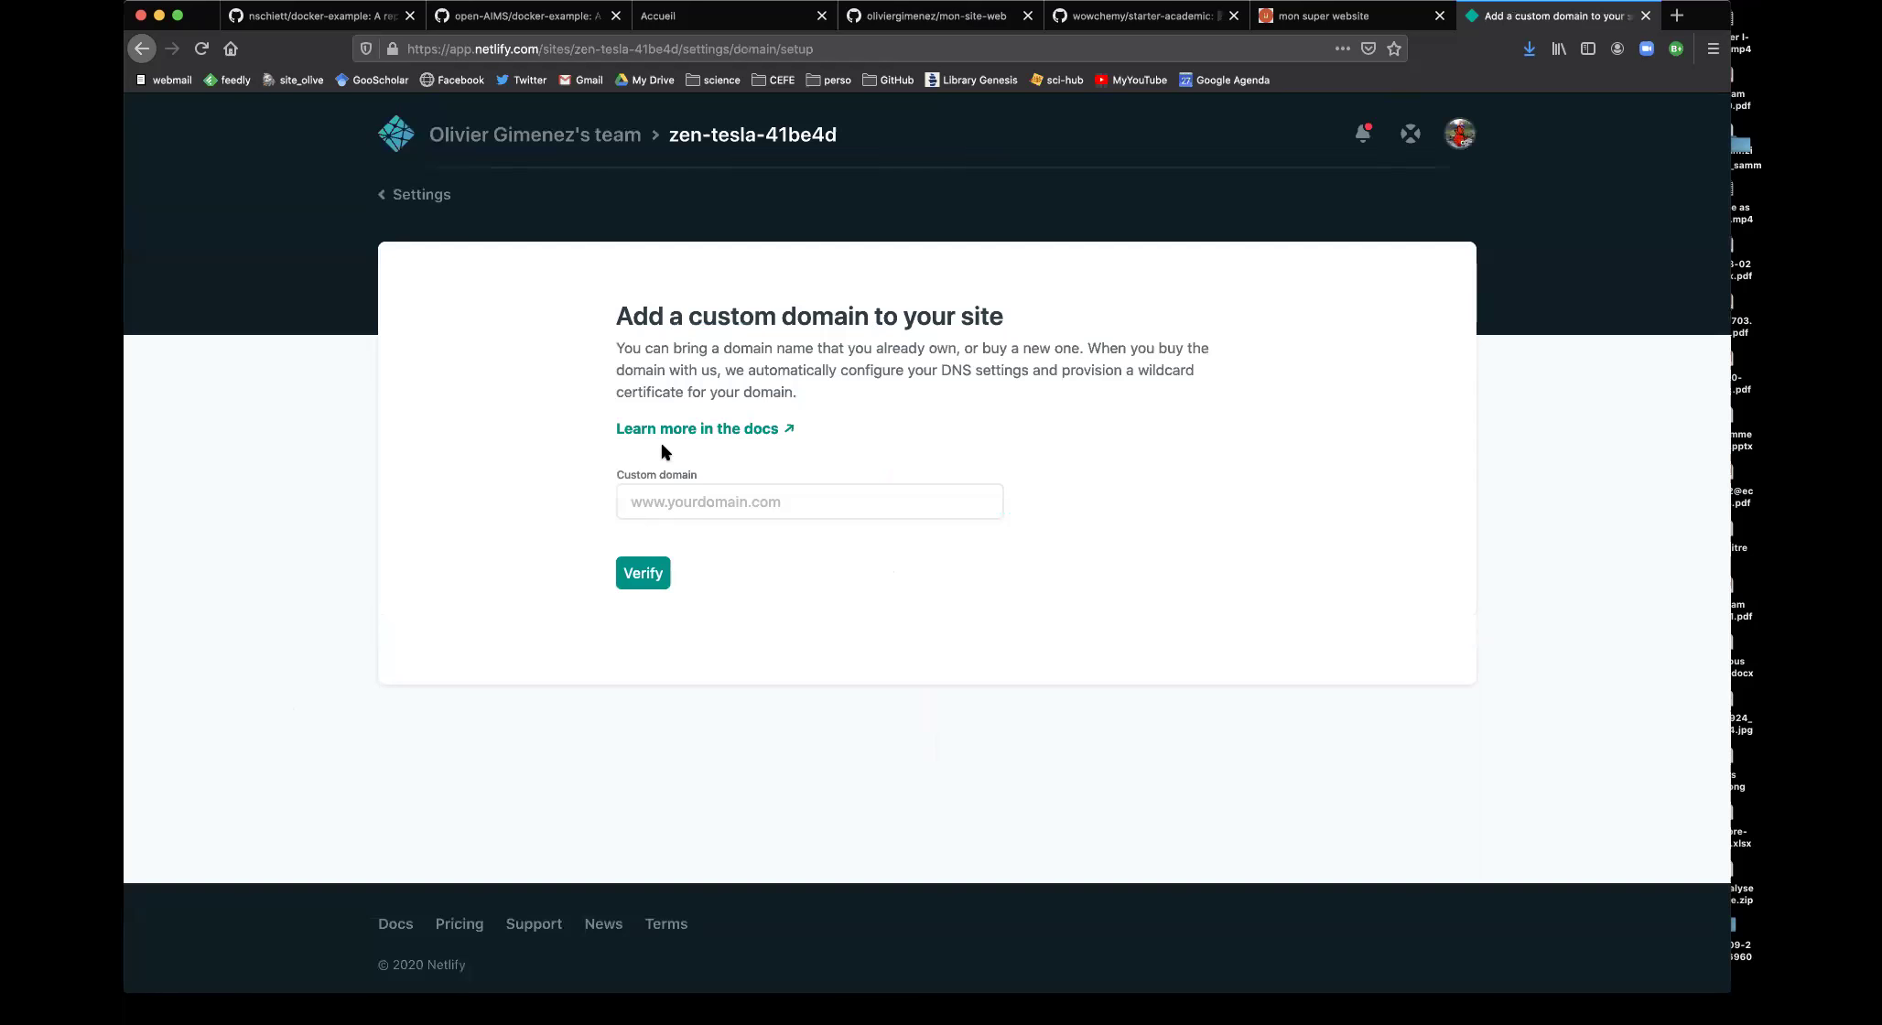
click(408, 197)
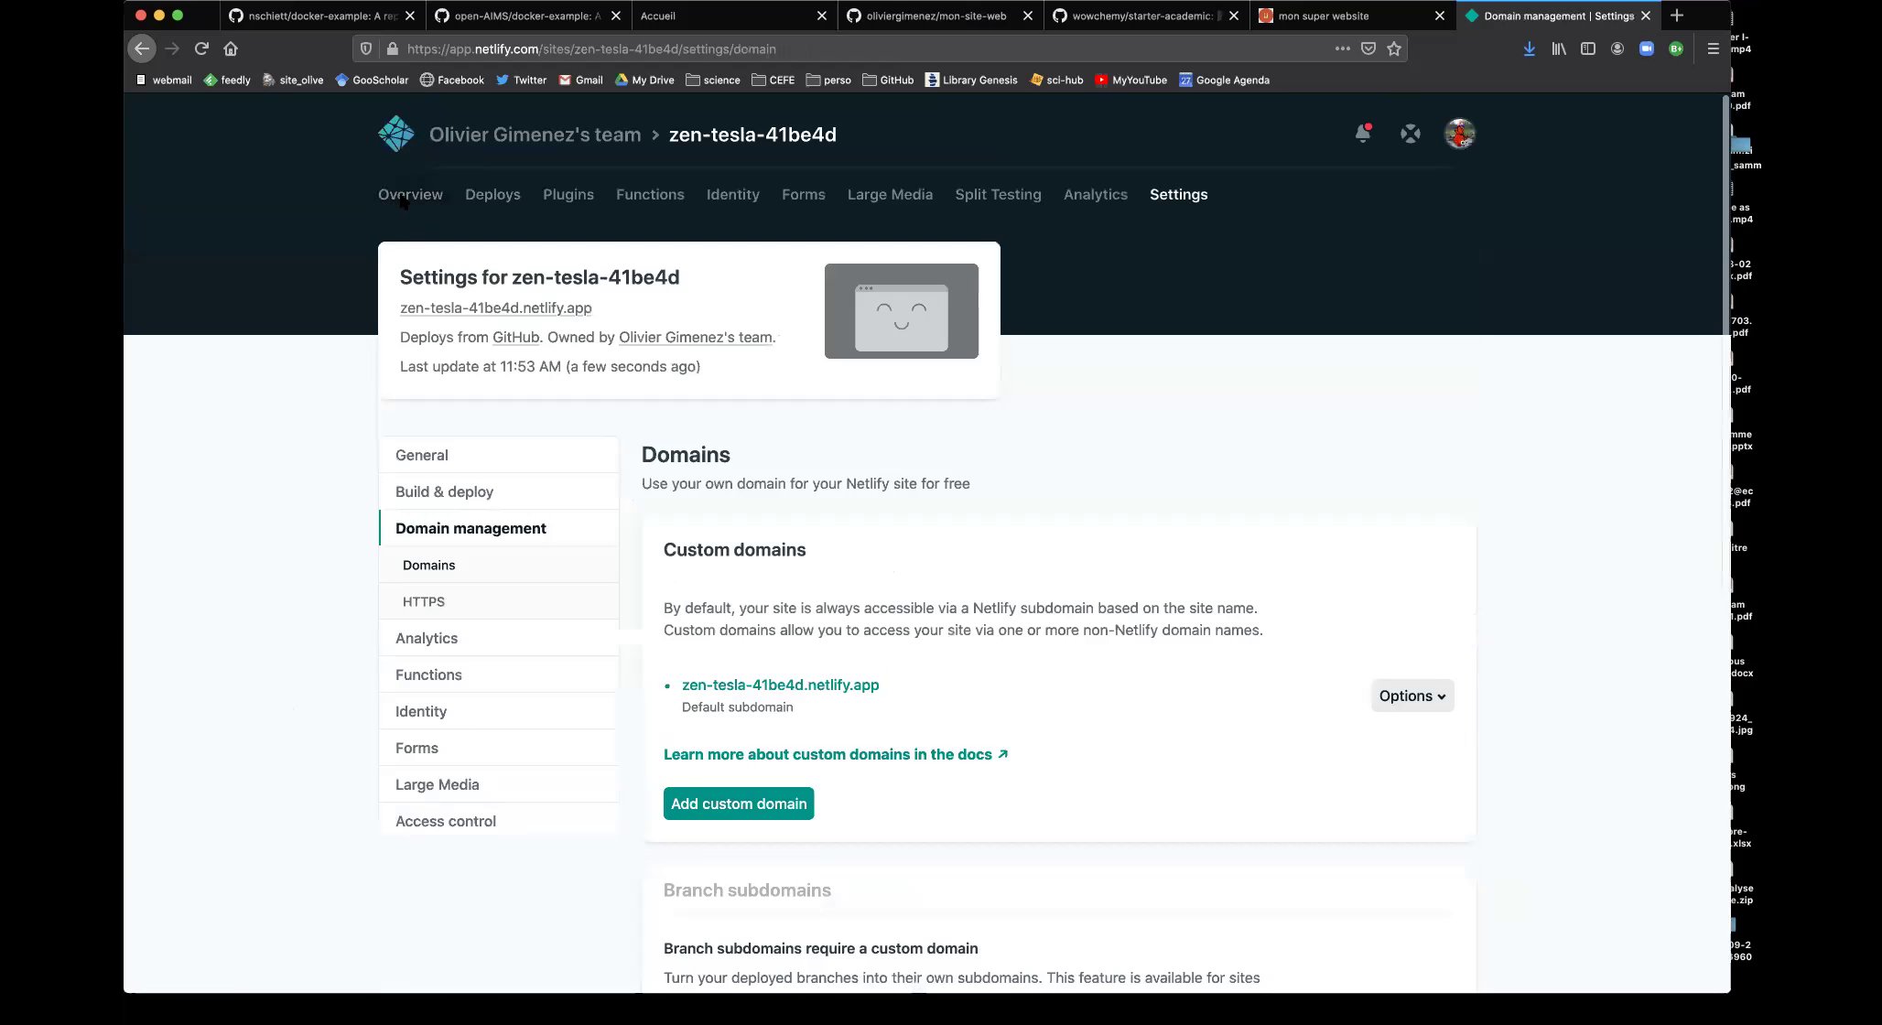
scroll(921, 709, down, 5)
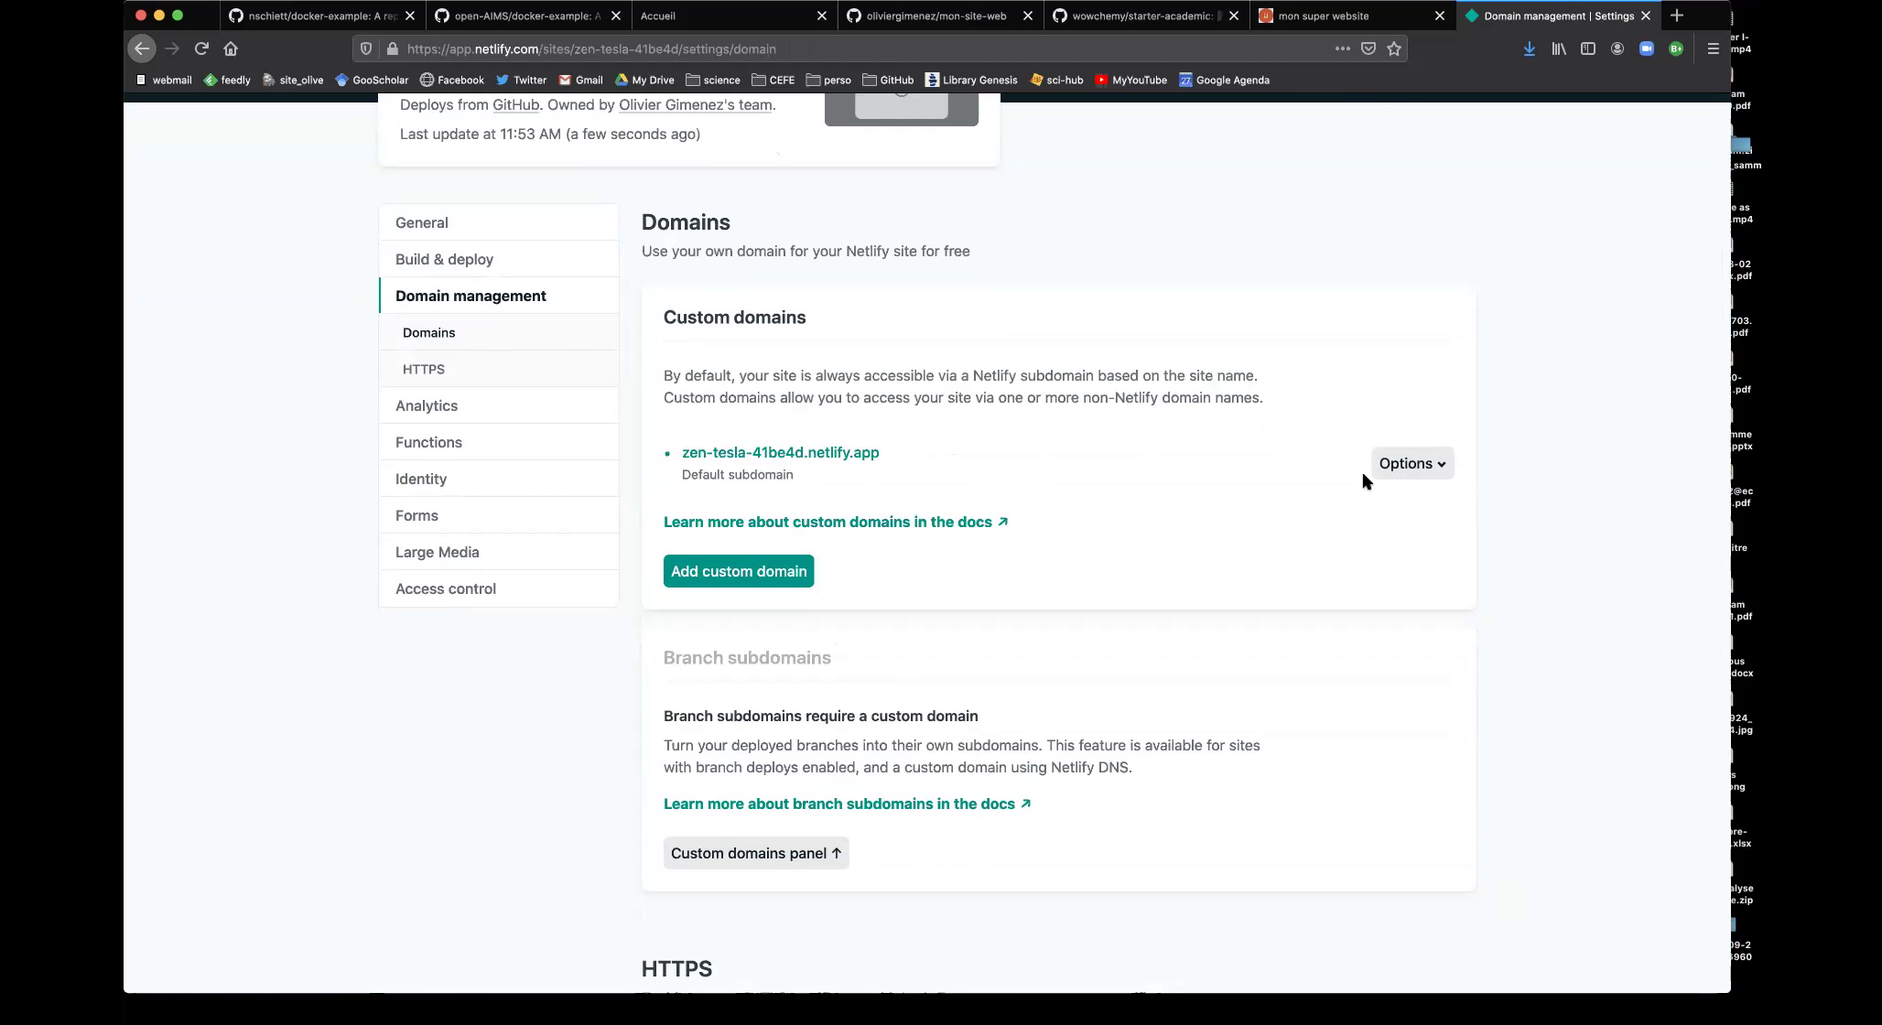
click(1388, 464)
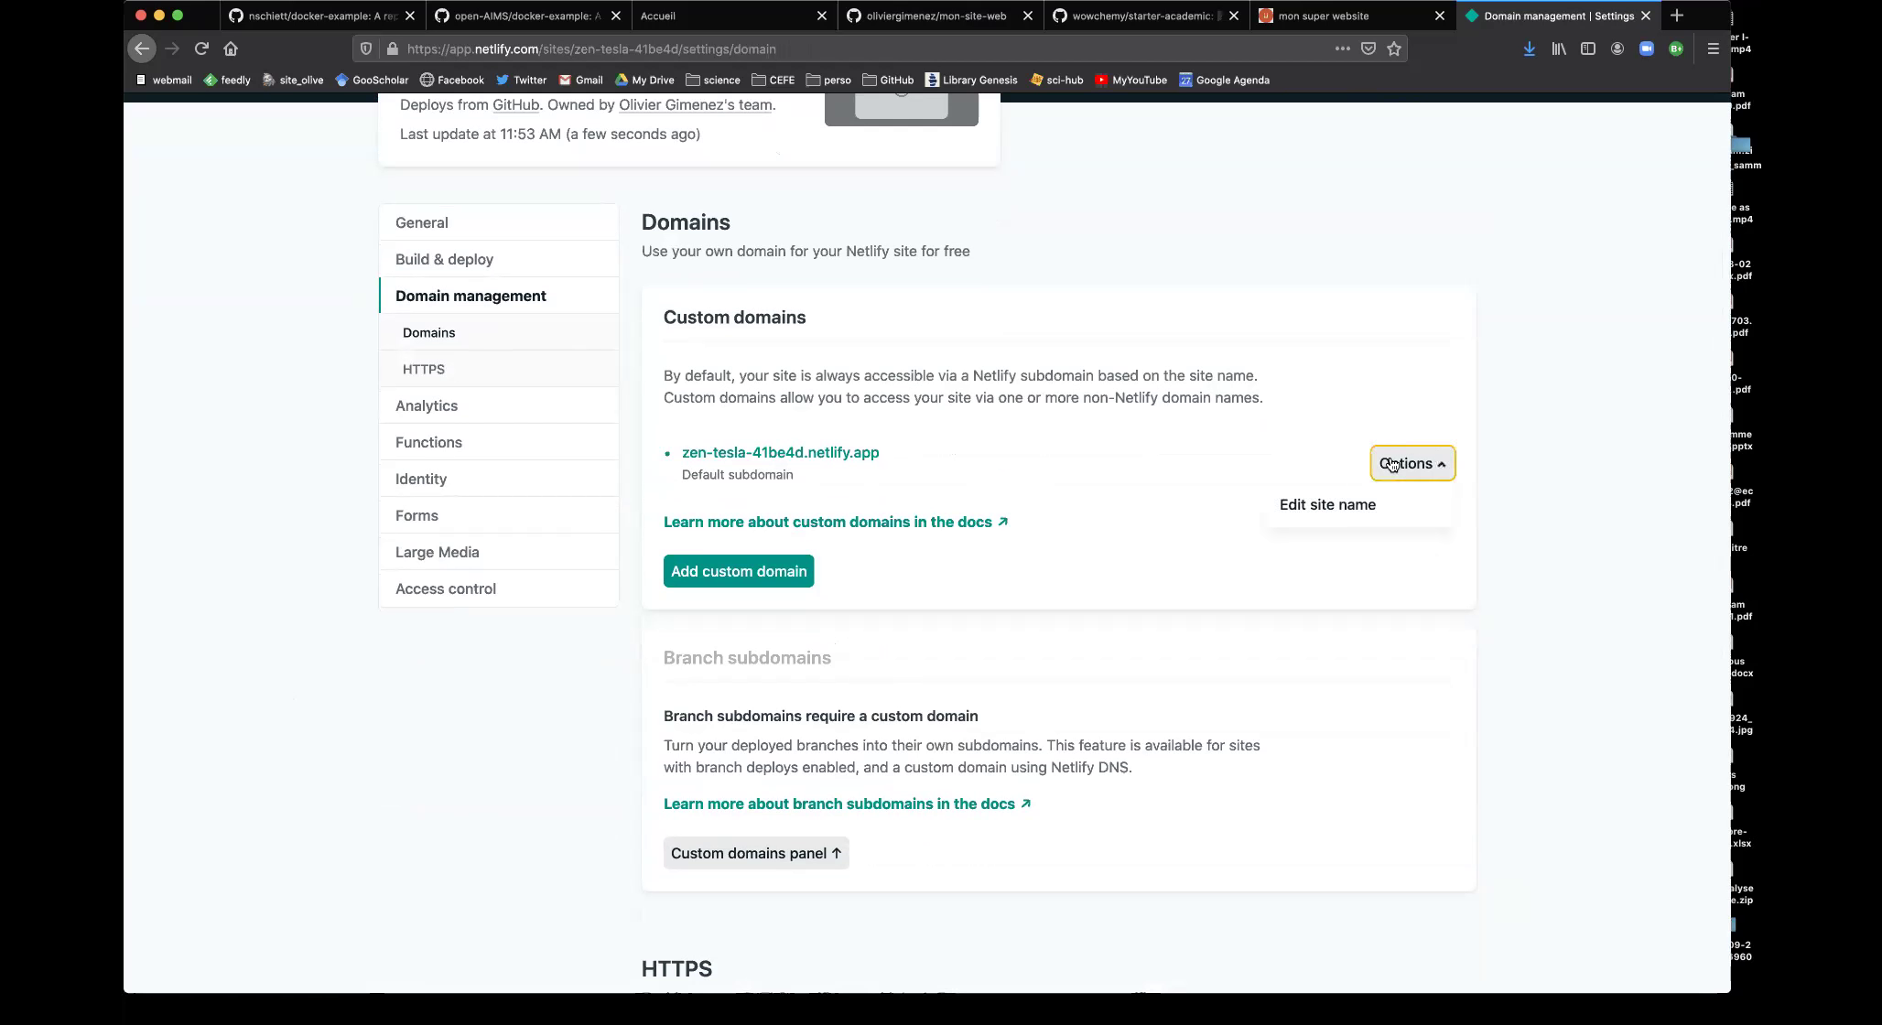
click(1352, 512)
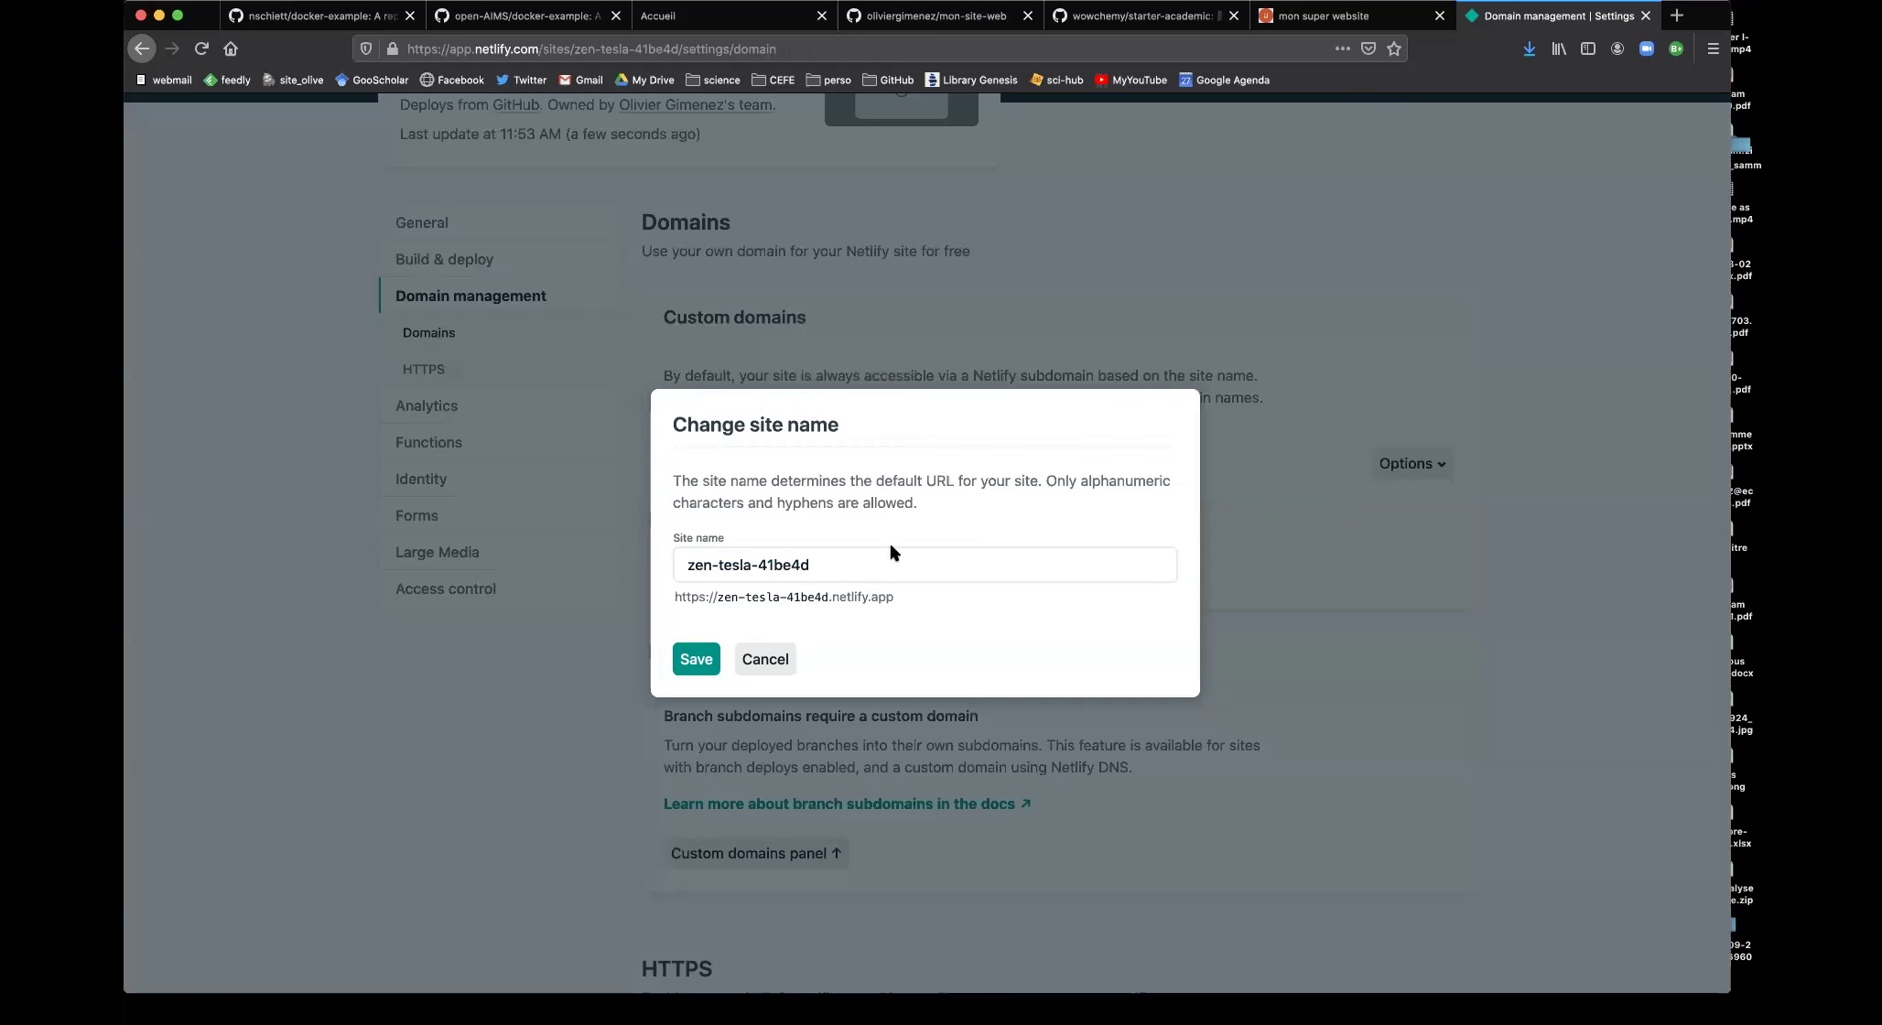
double_click(776, 569)
triple_click(776, 569)
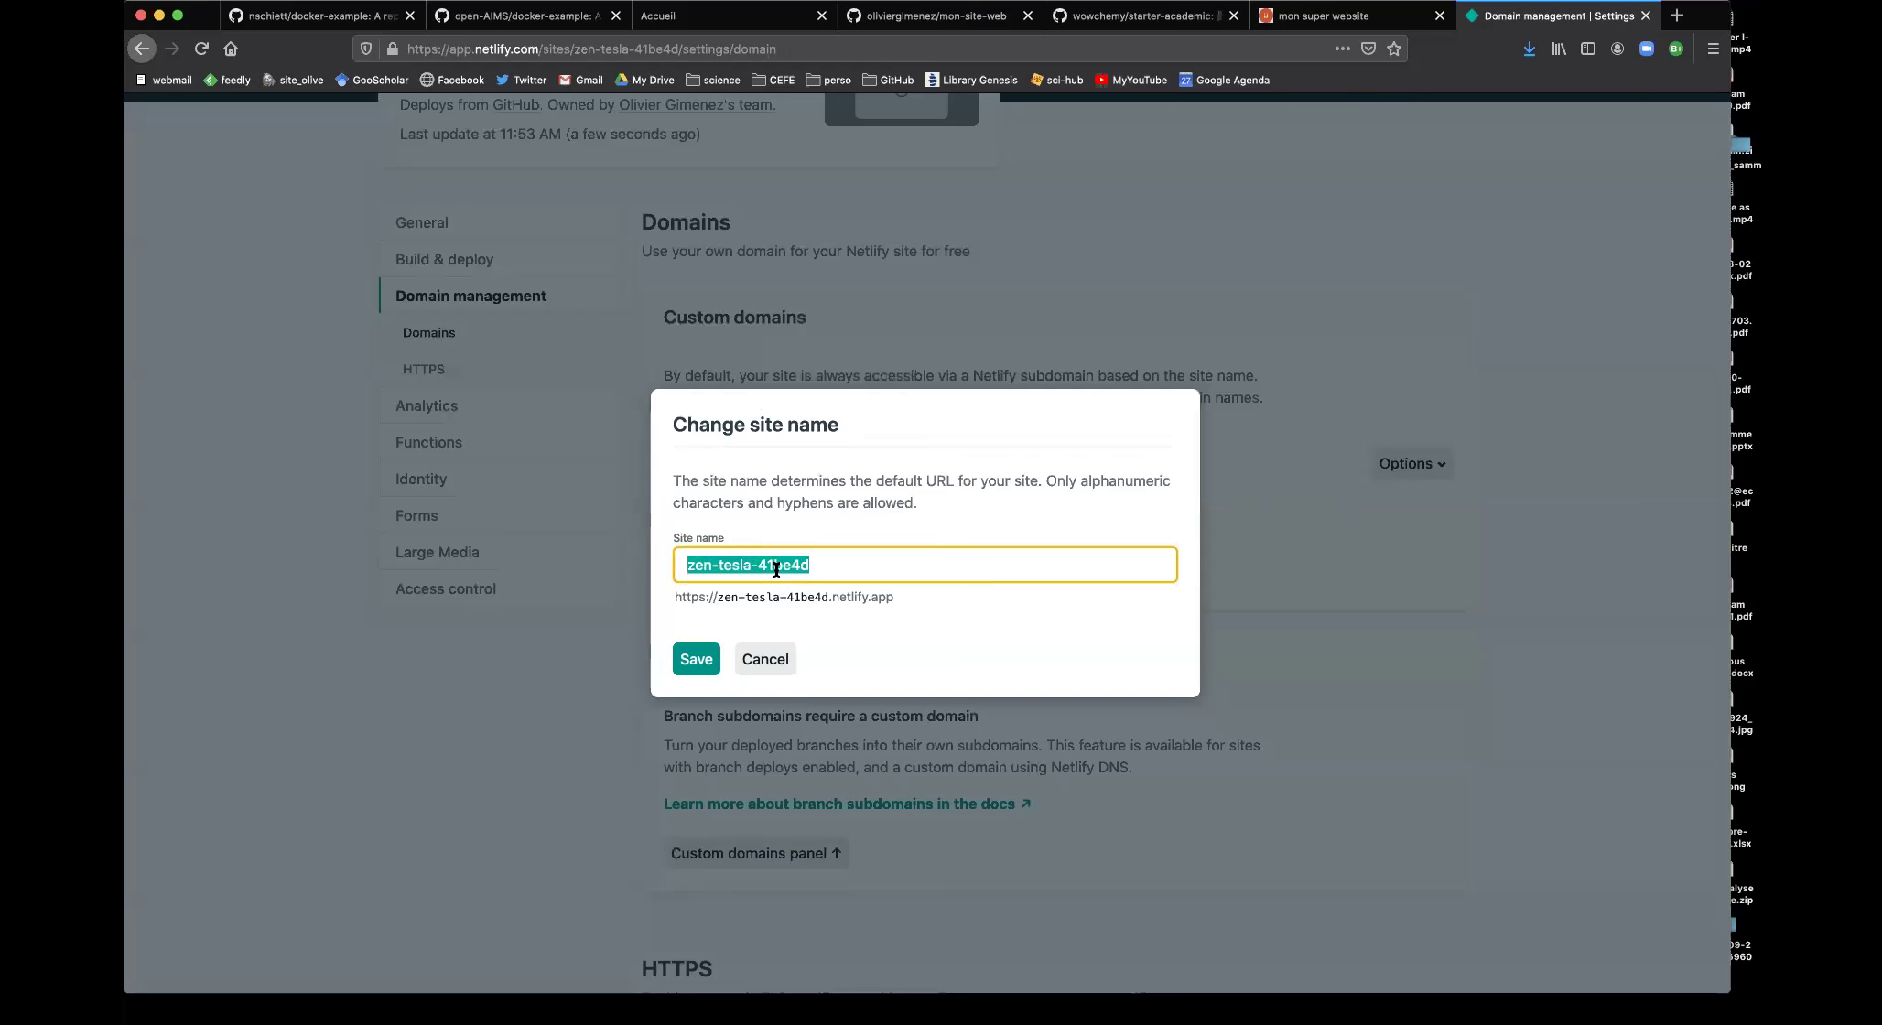
text(mon-site-web)
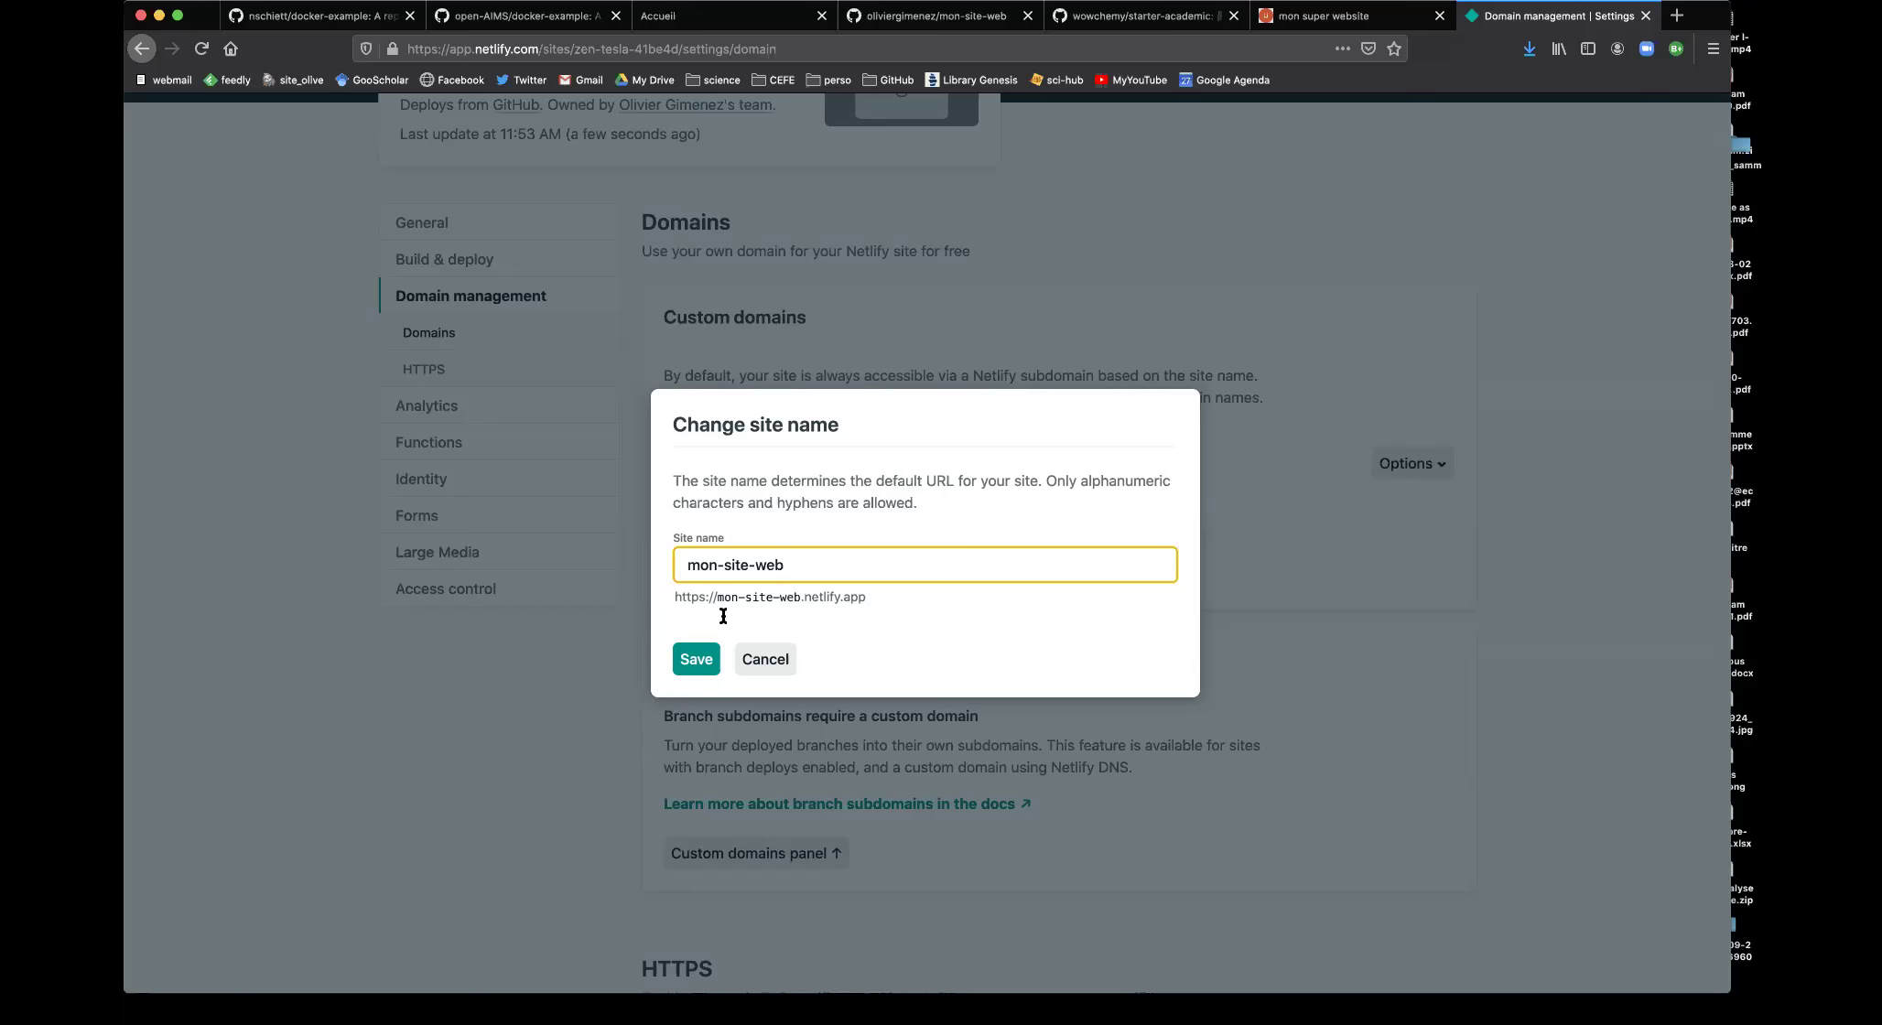
click(703, 660)
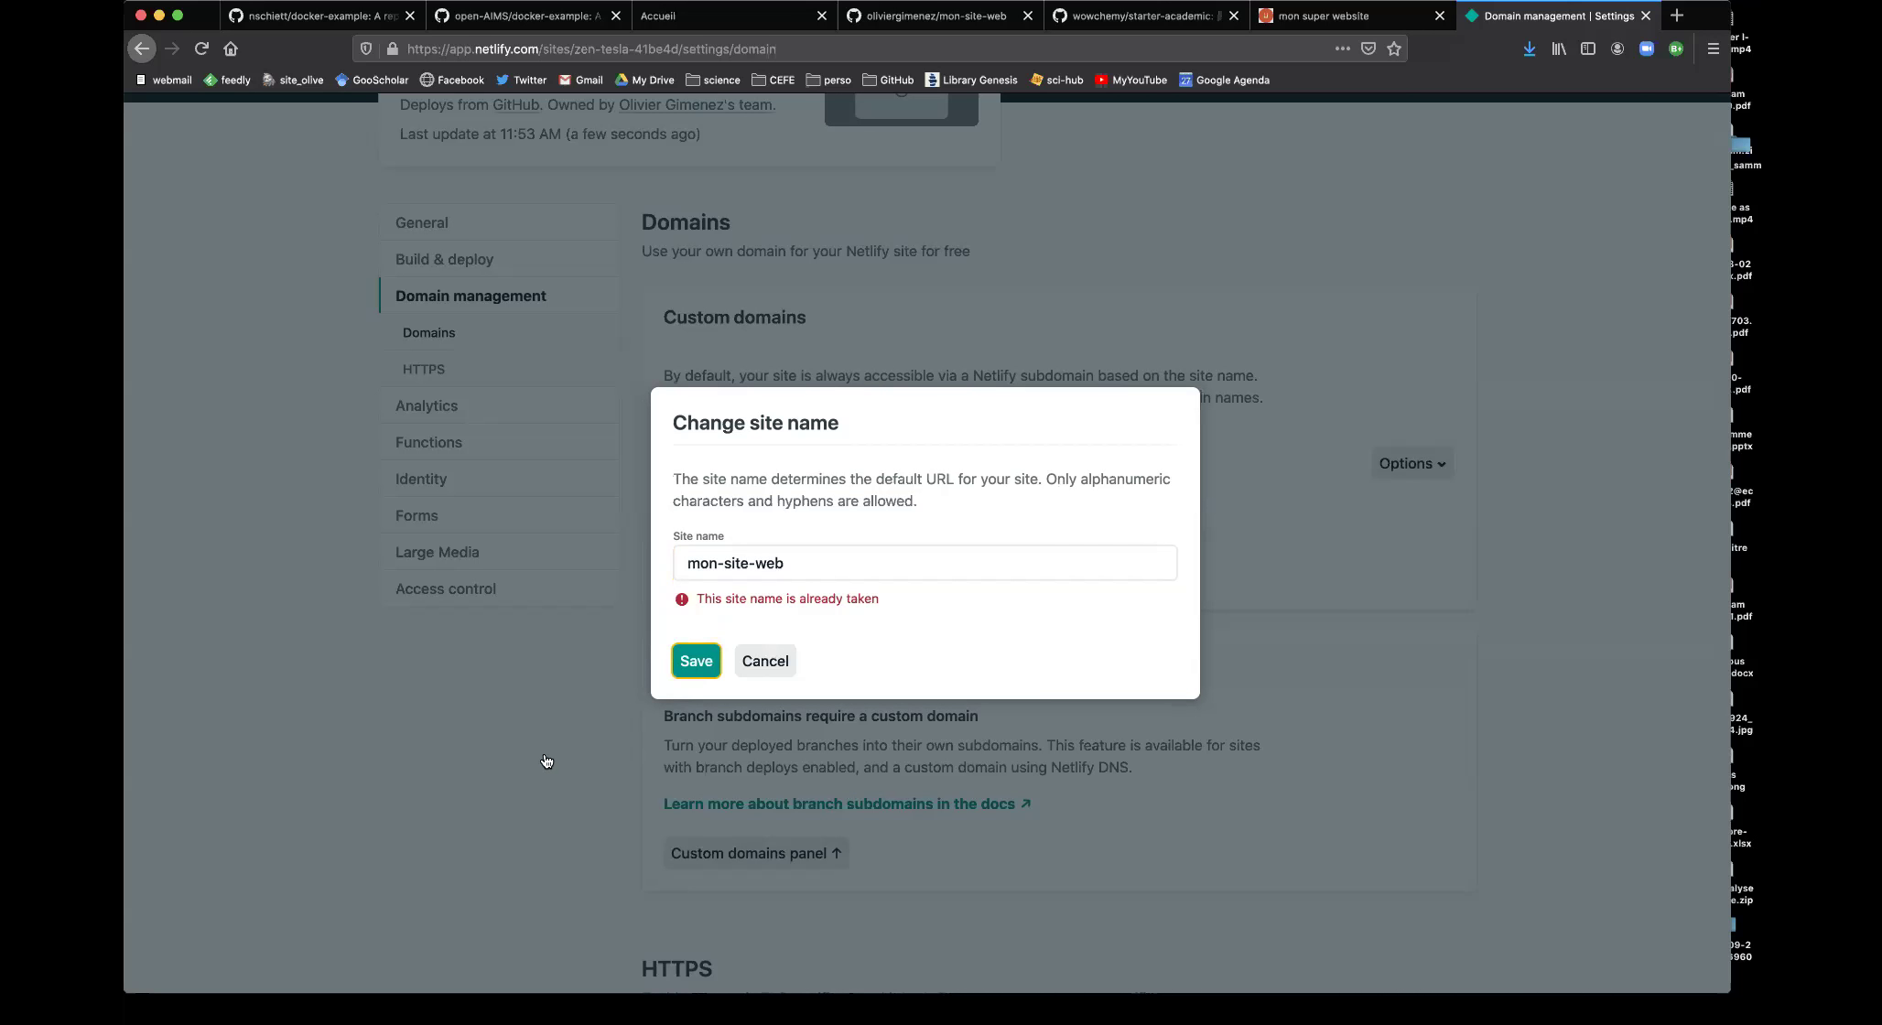
Extend the site name to mon-site-web-qui-va-bien and save it
click(785, 561)
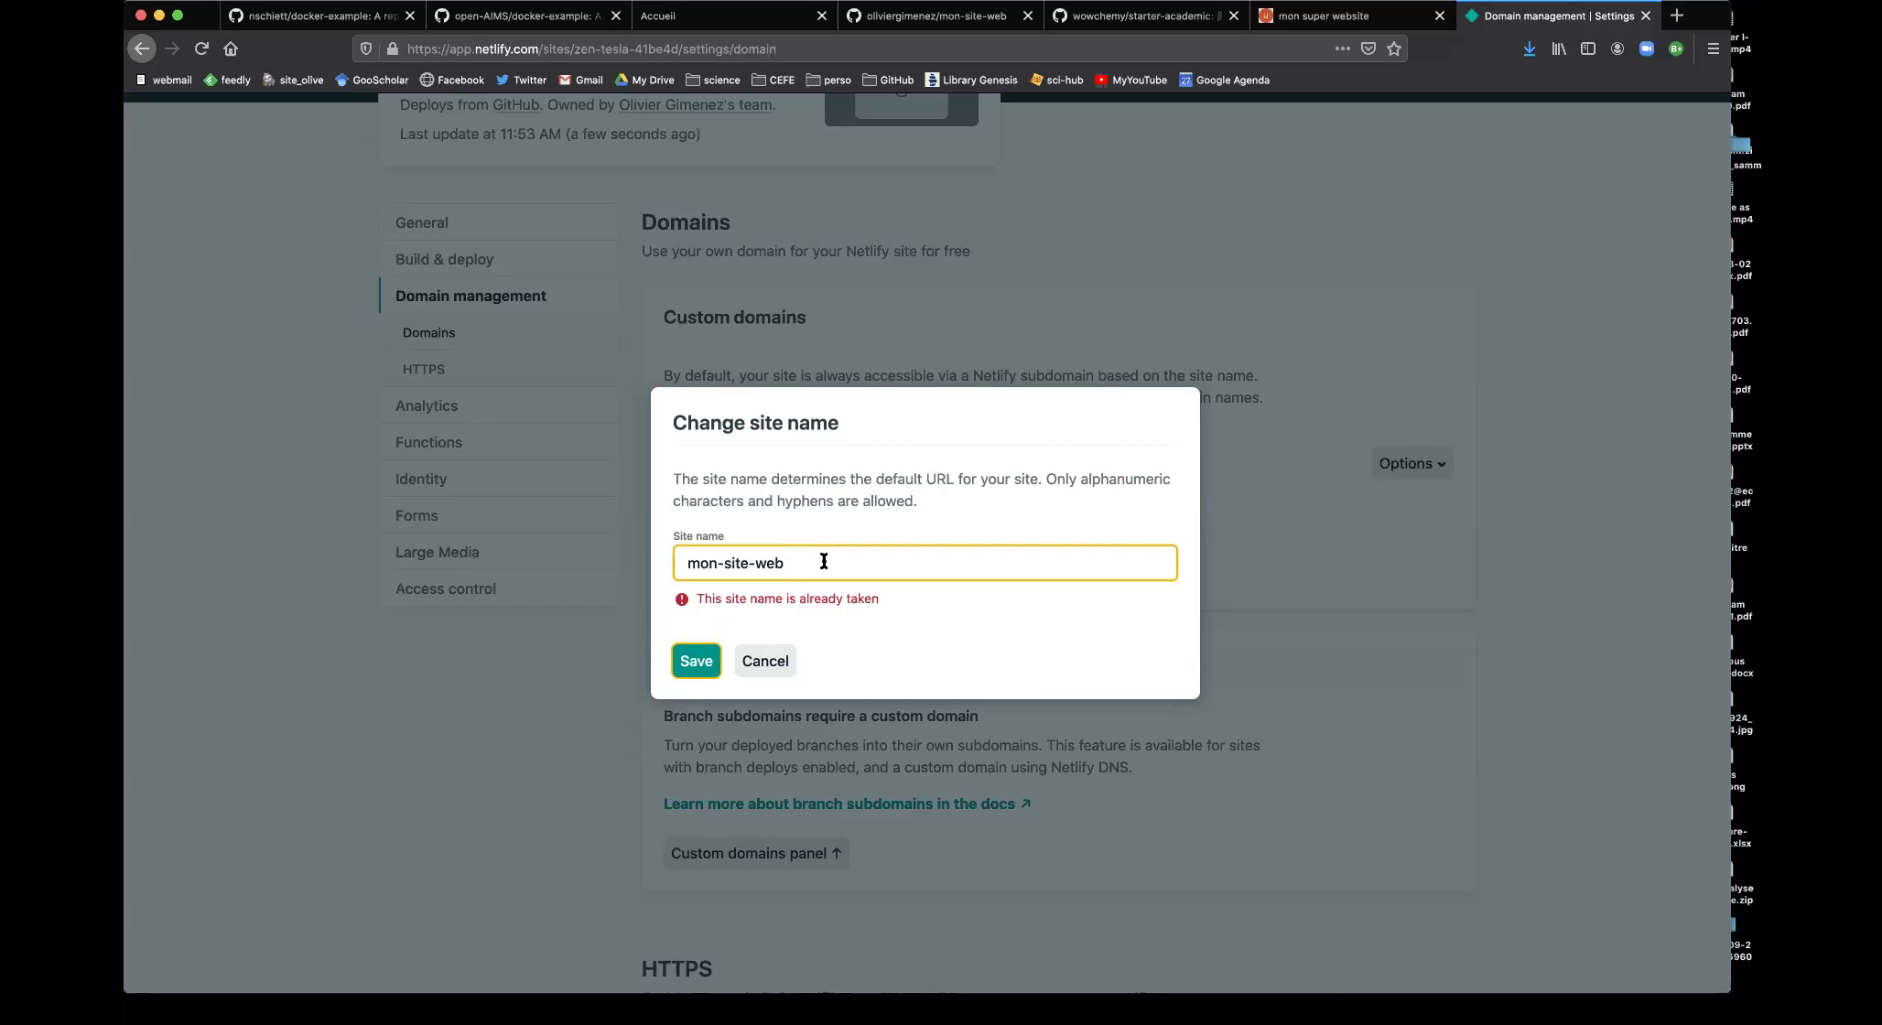
text(2)
key(BackSpace)
text(-qui-va-bien)
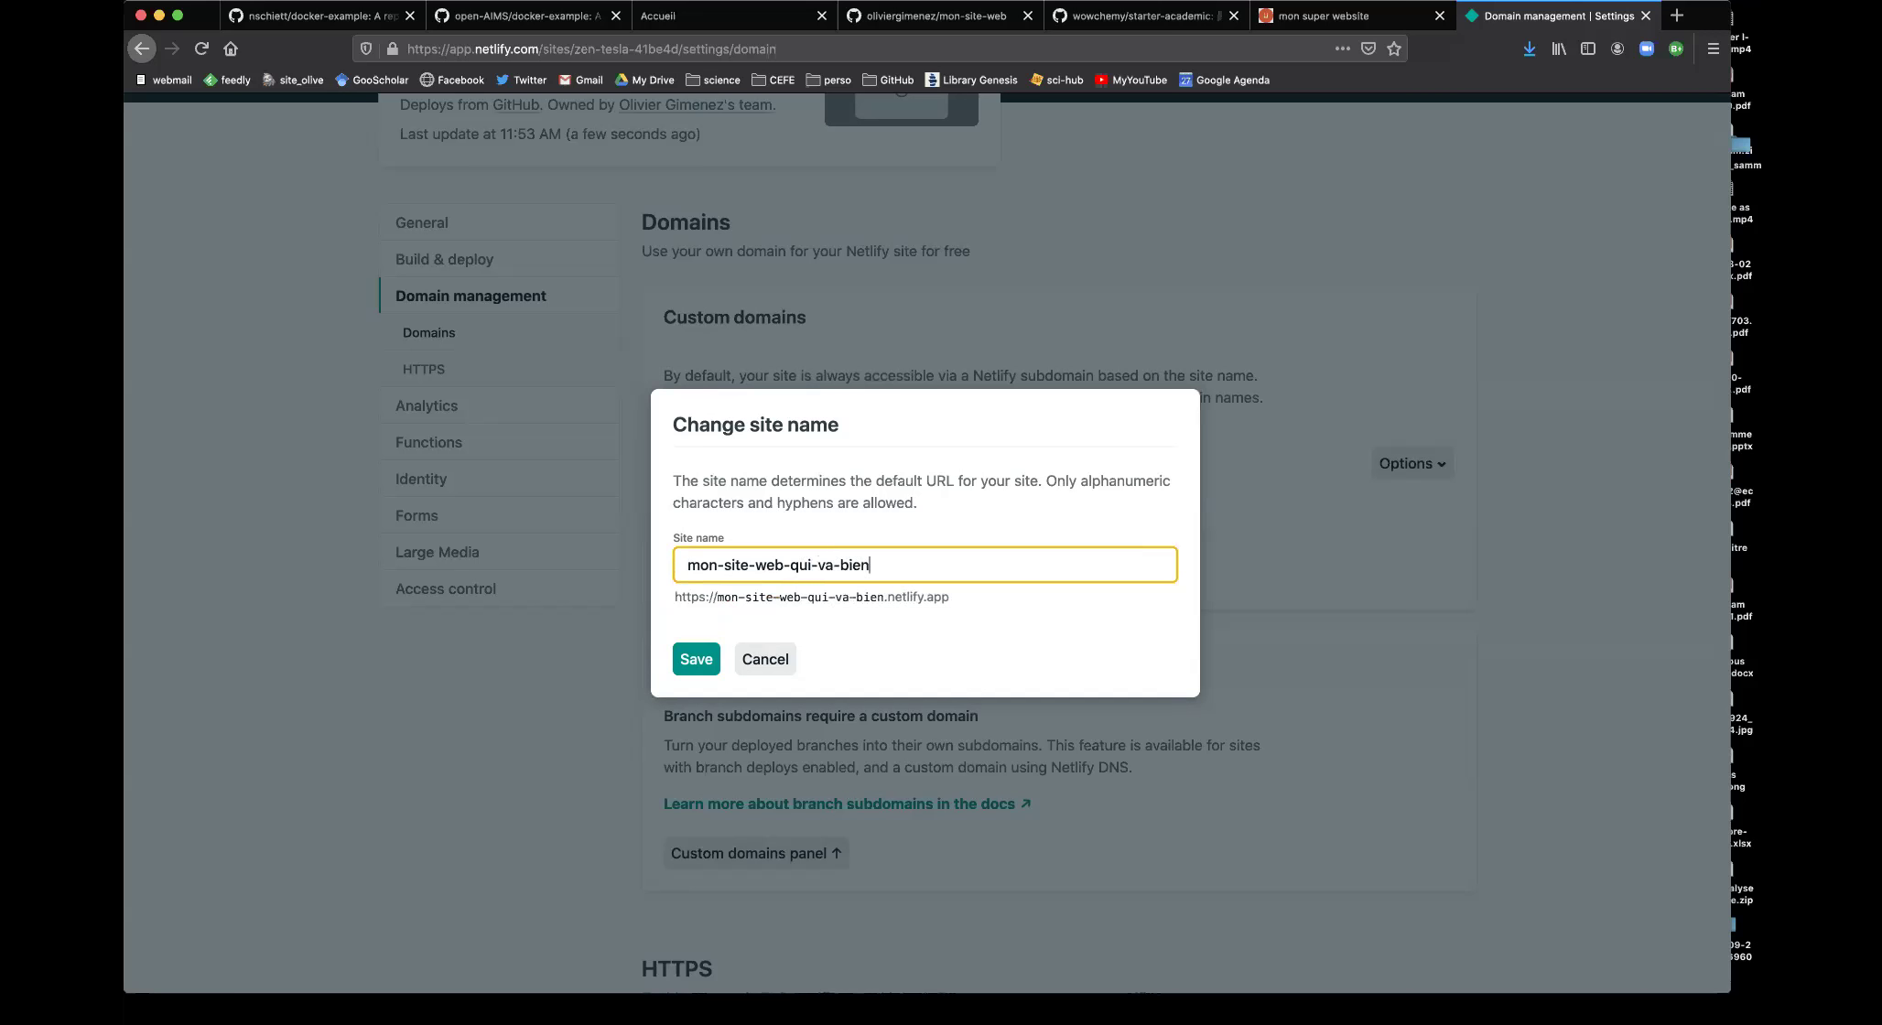
click(695, 658)
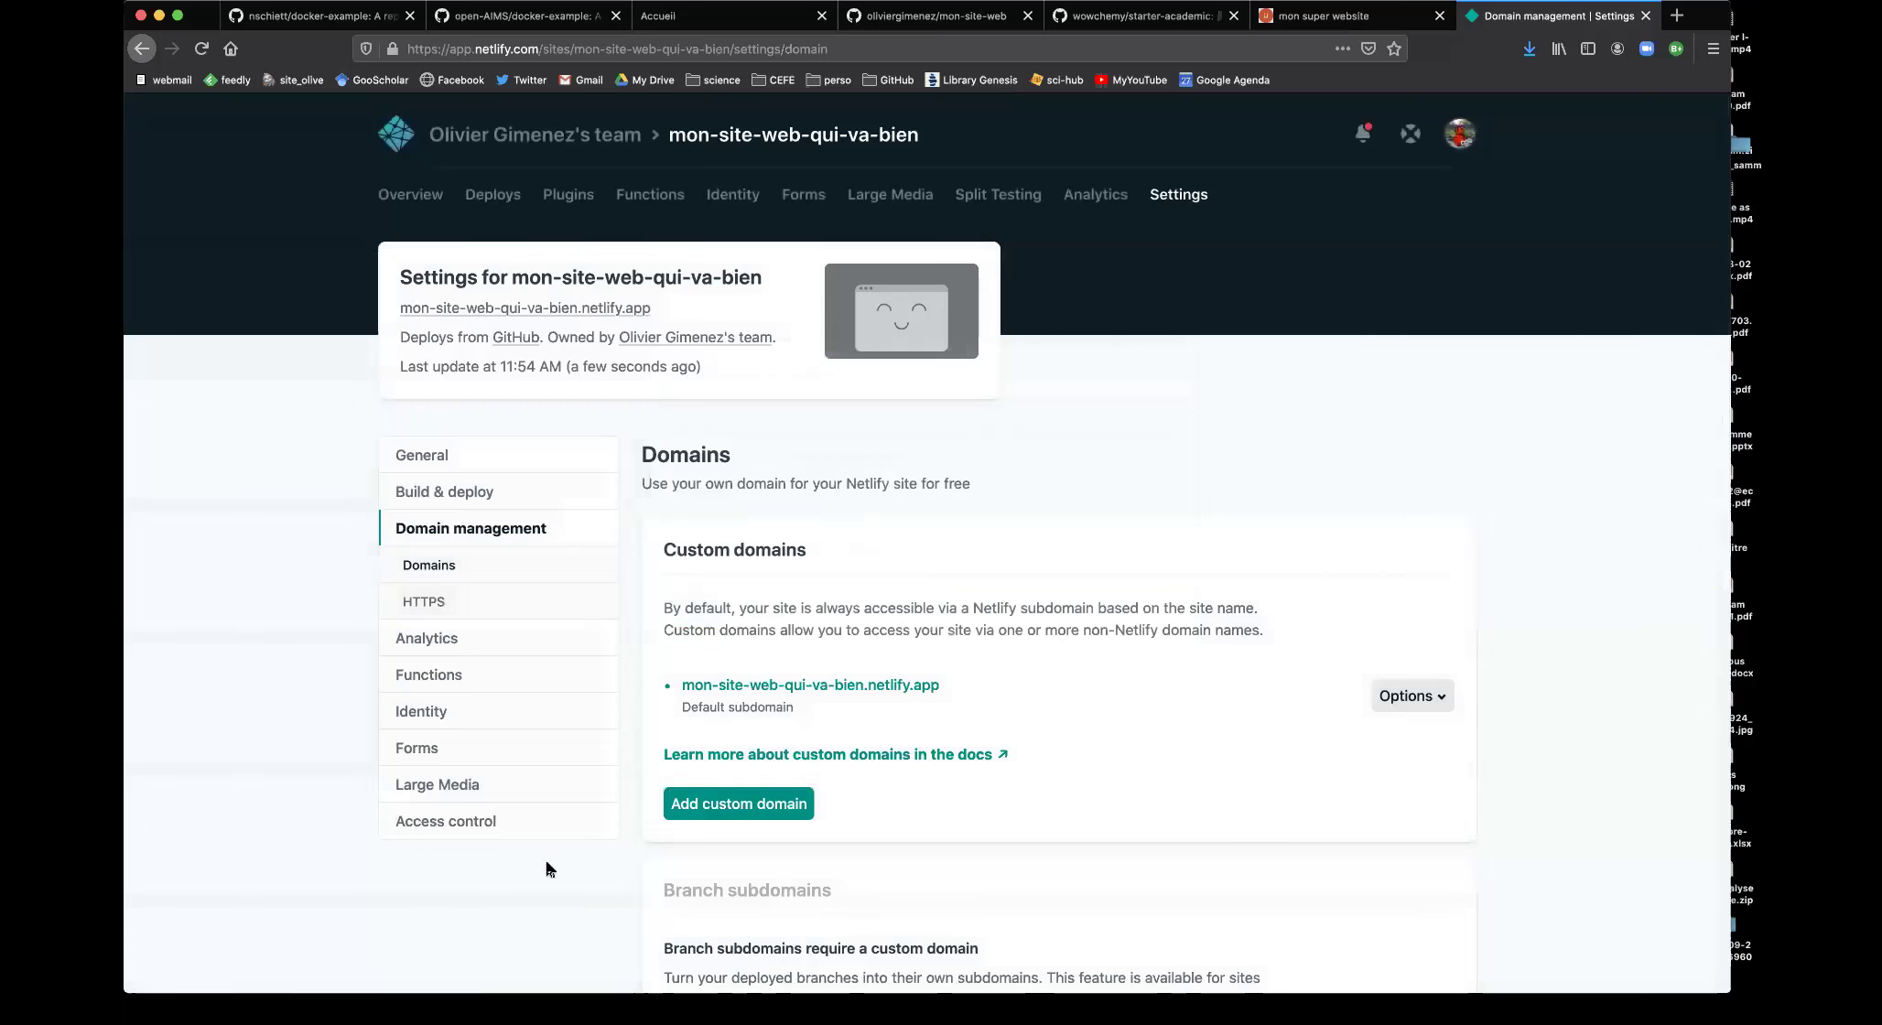
Open the deployed site at mon-site-web-qui-va-bien.netlify.app and check its home page and web address
scroll(546, 870, down, 3)
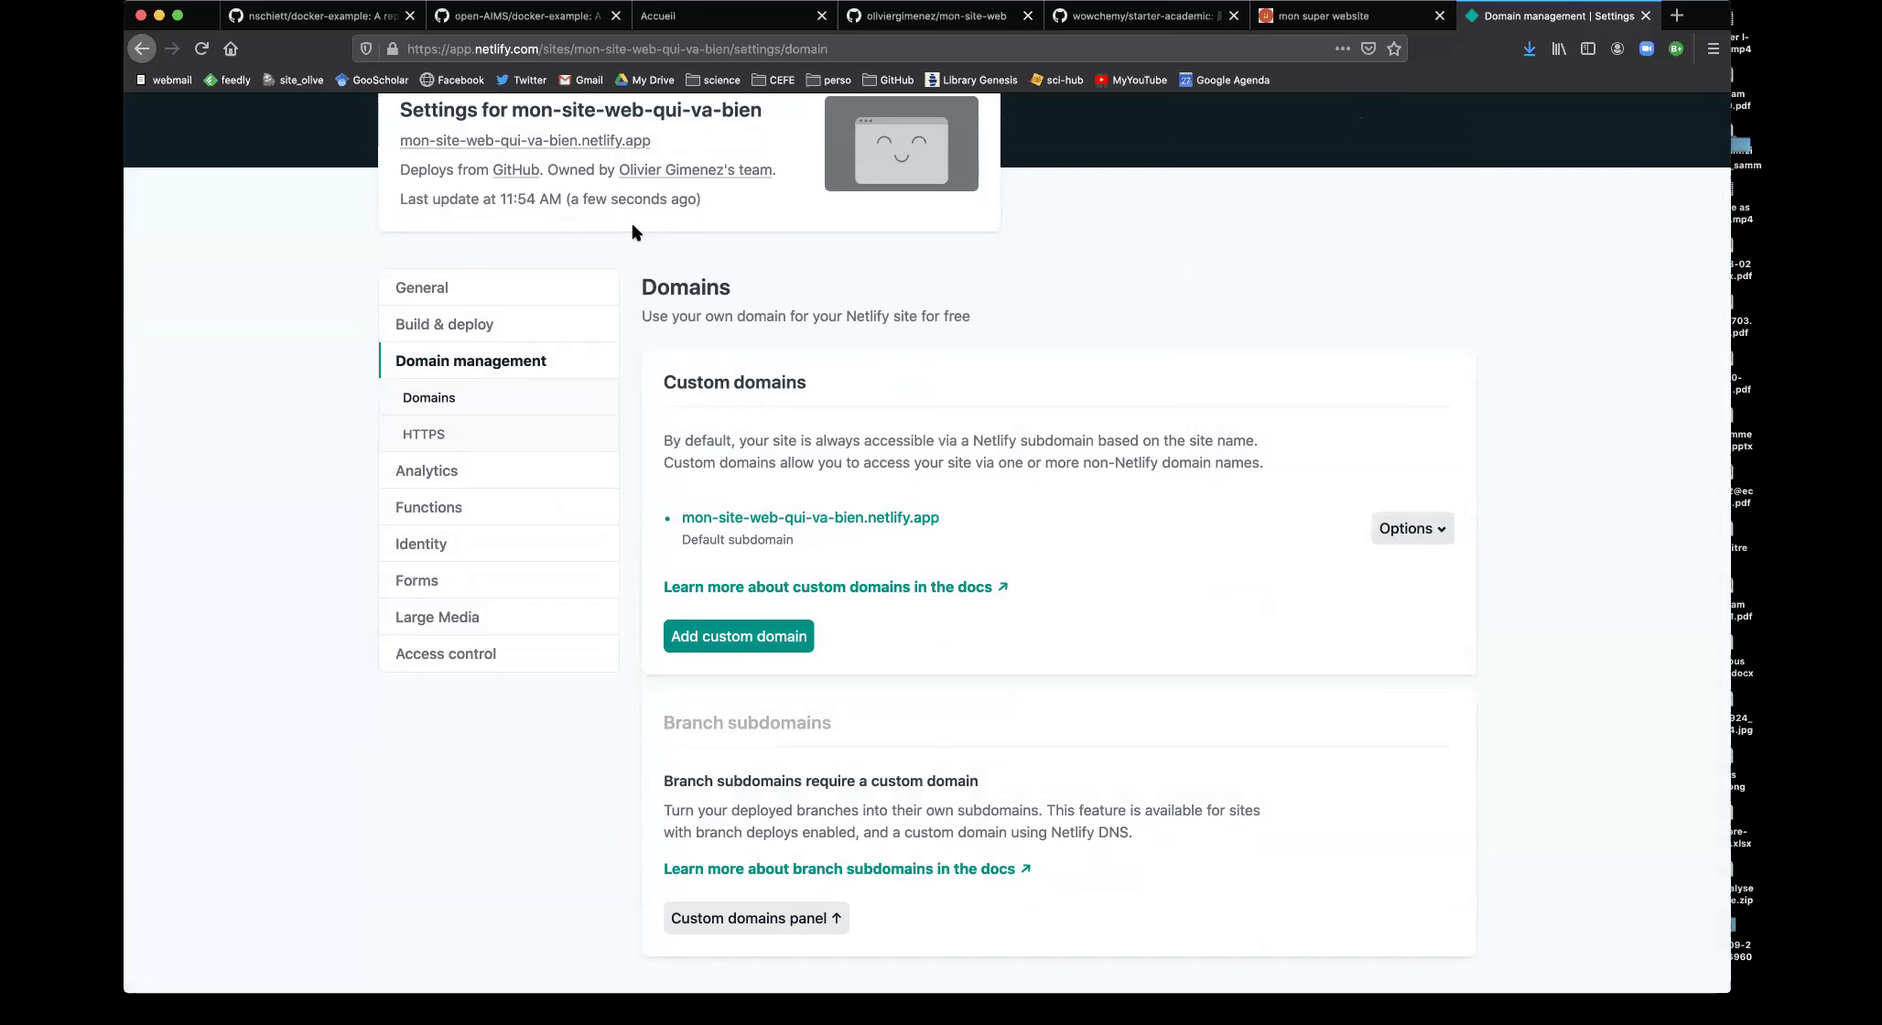
click(559, 142)
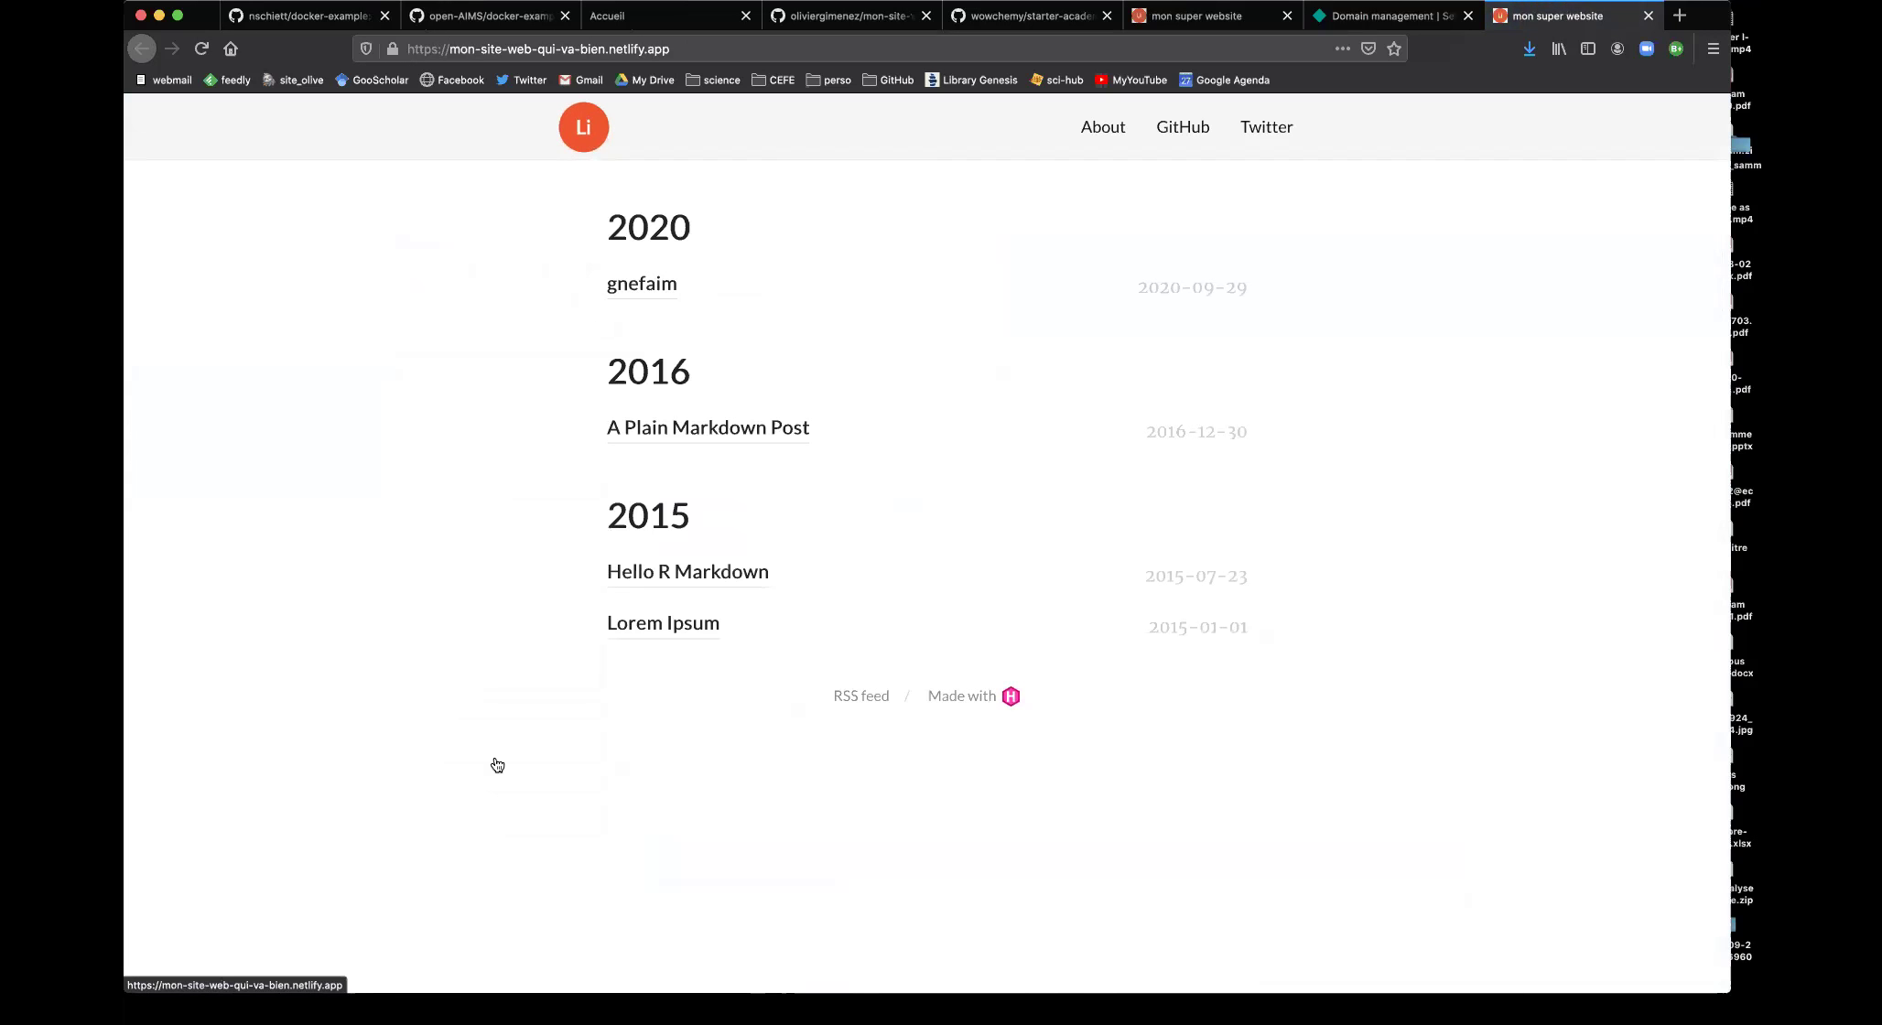
drag(1708, 15, 1722, 158)
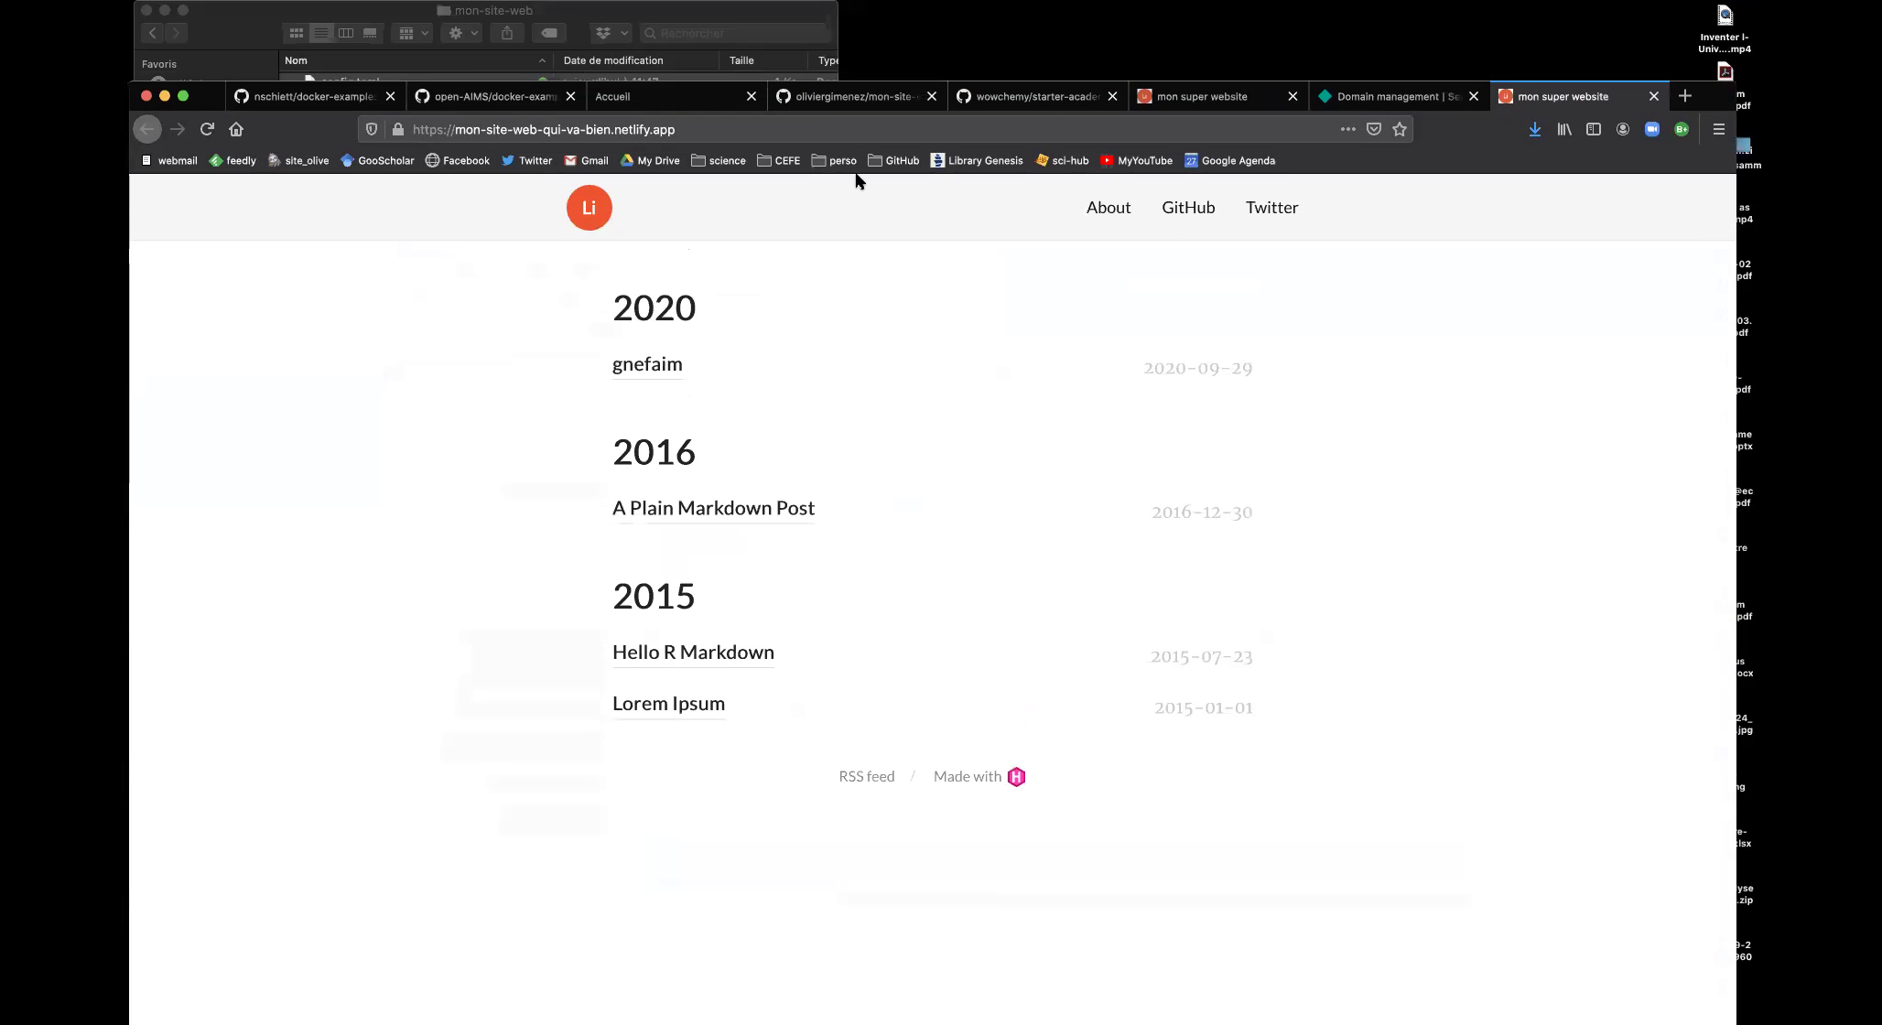
click(567, 131)
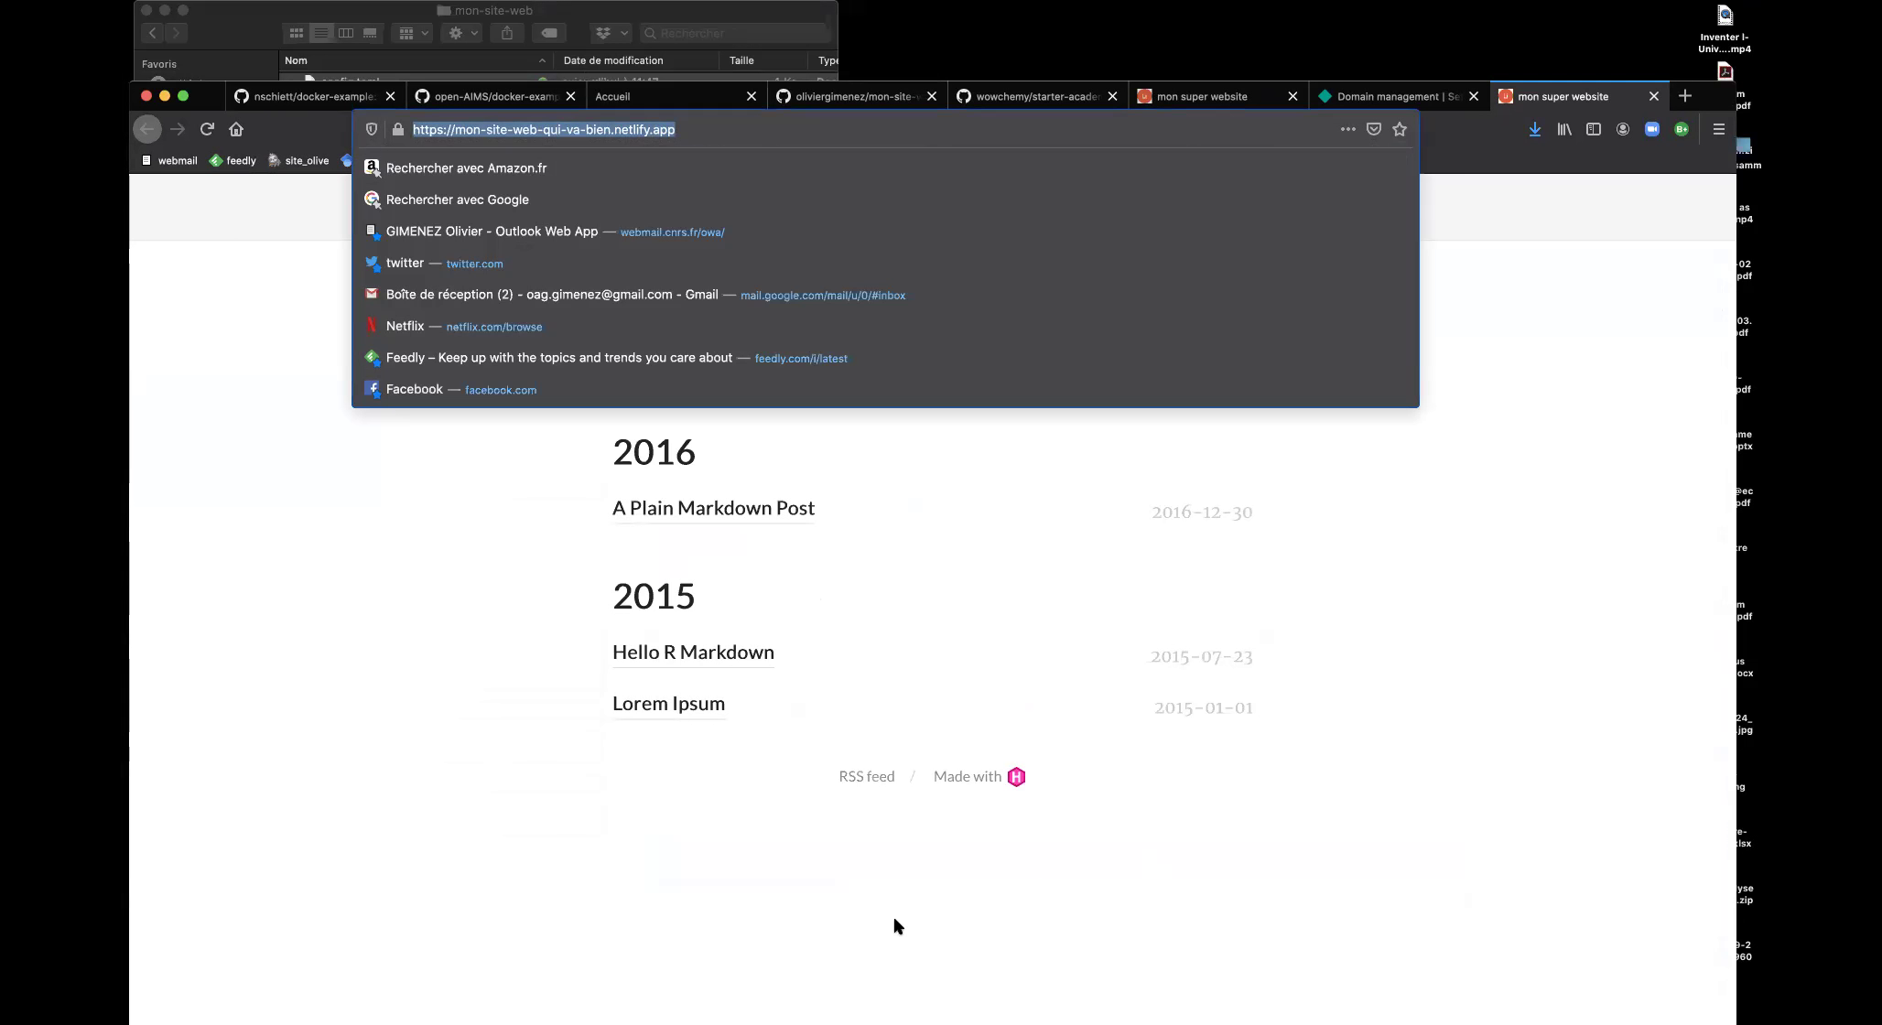
click(774, 890)
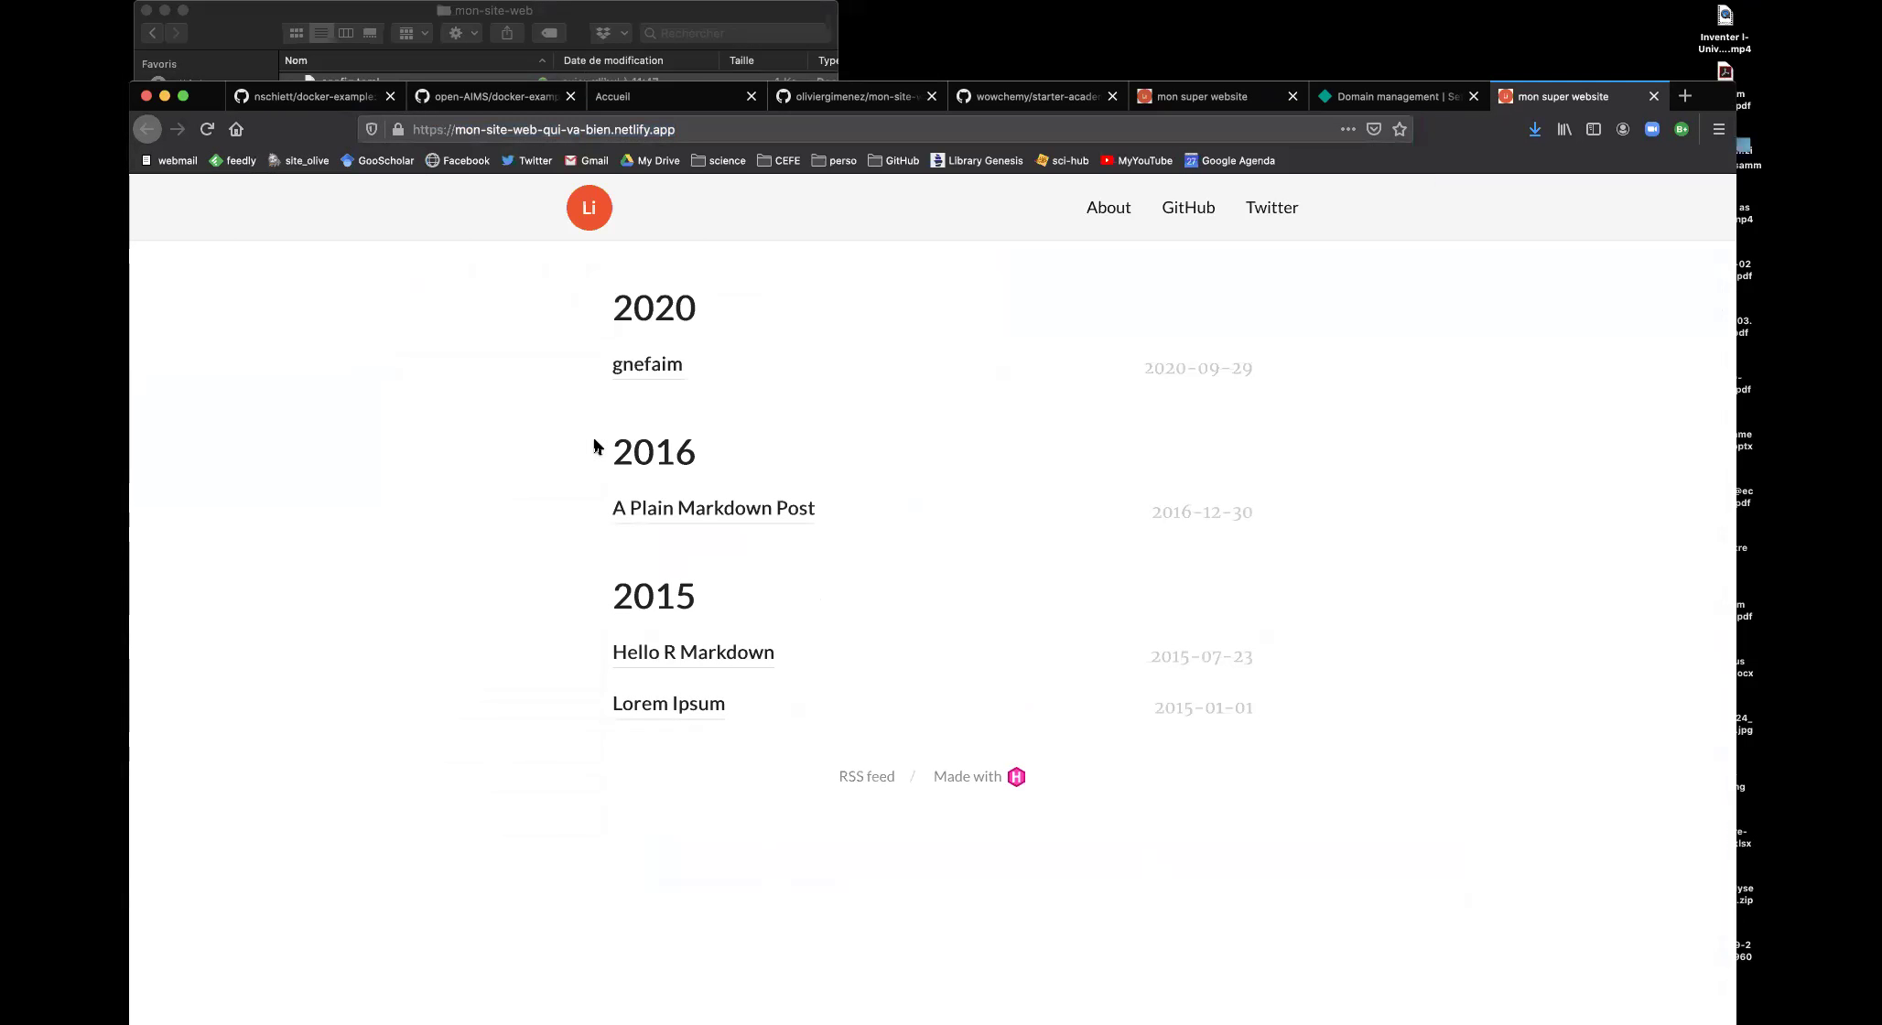
click(165, 96)
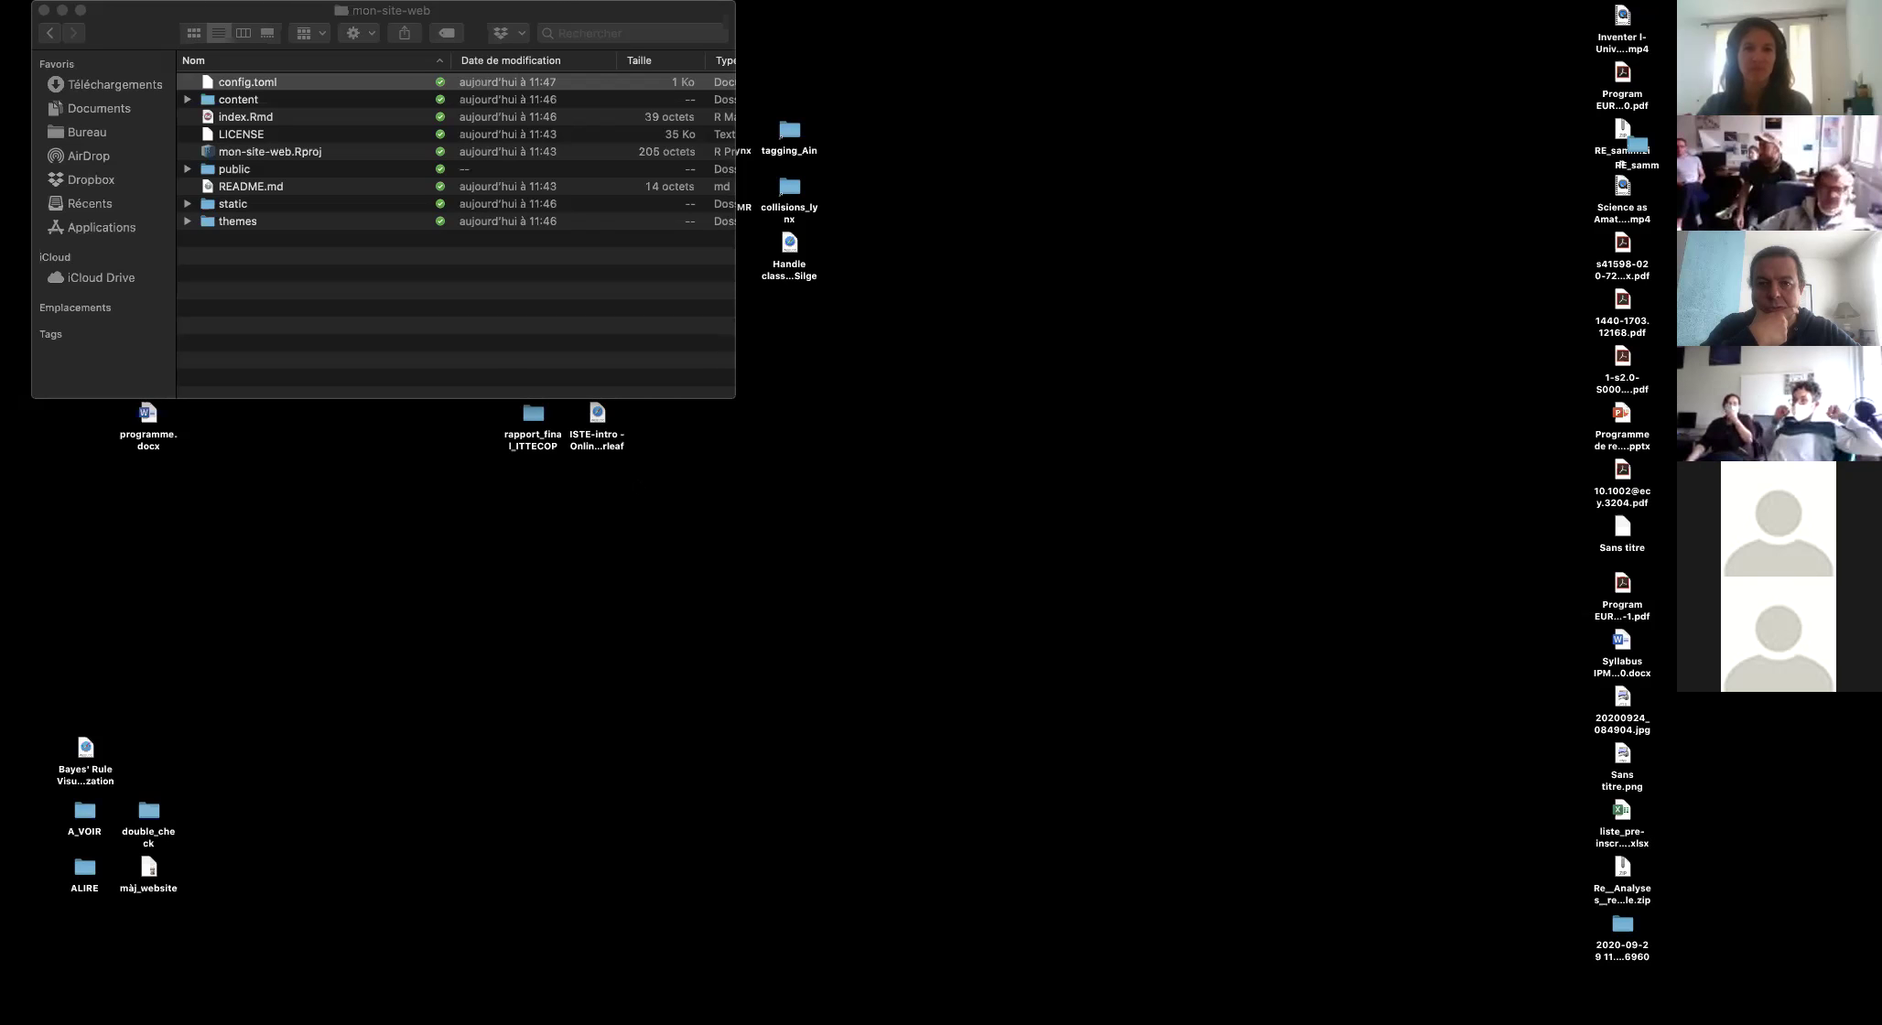
click(447, 283)
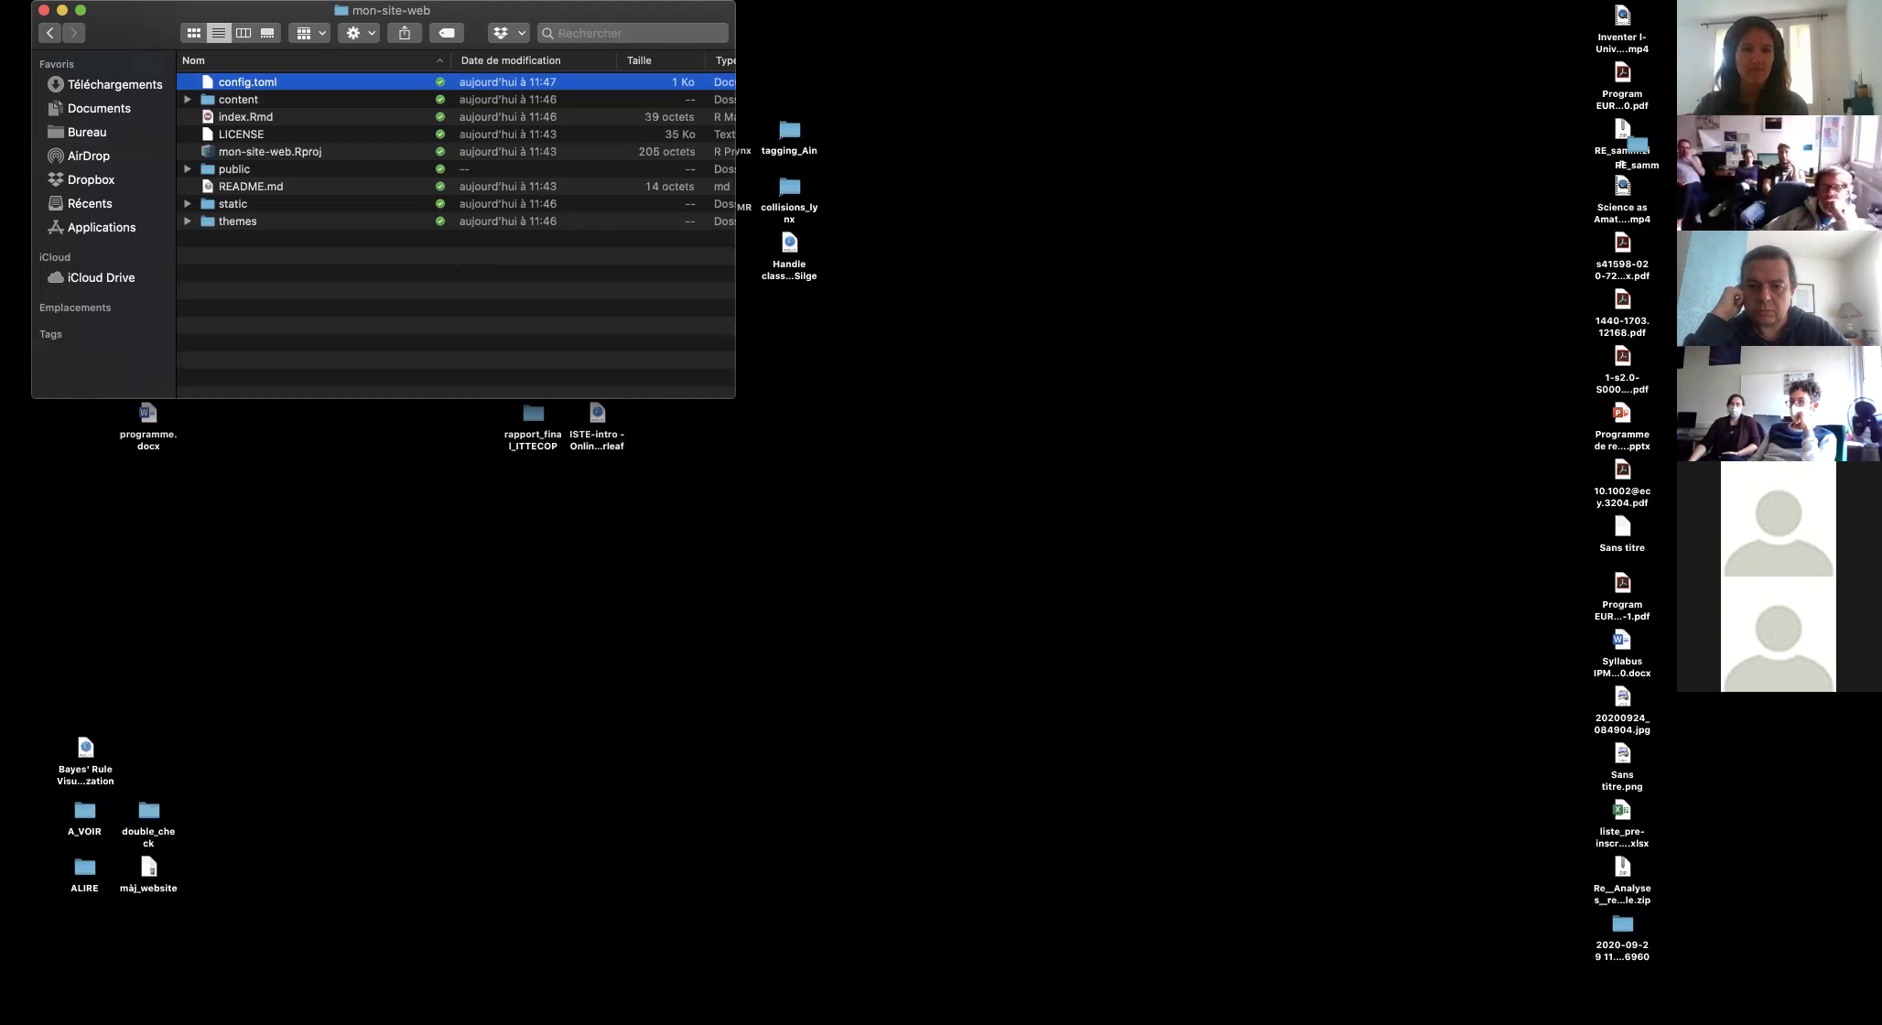
key(super+Tab)
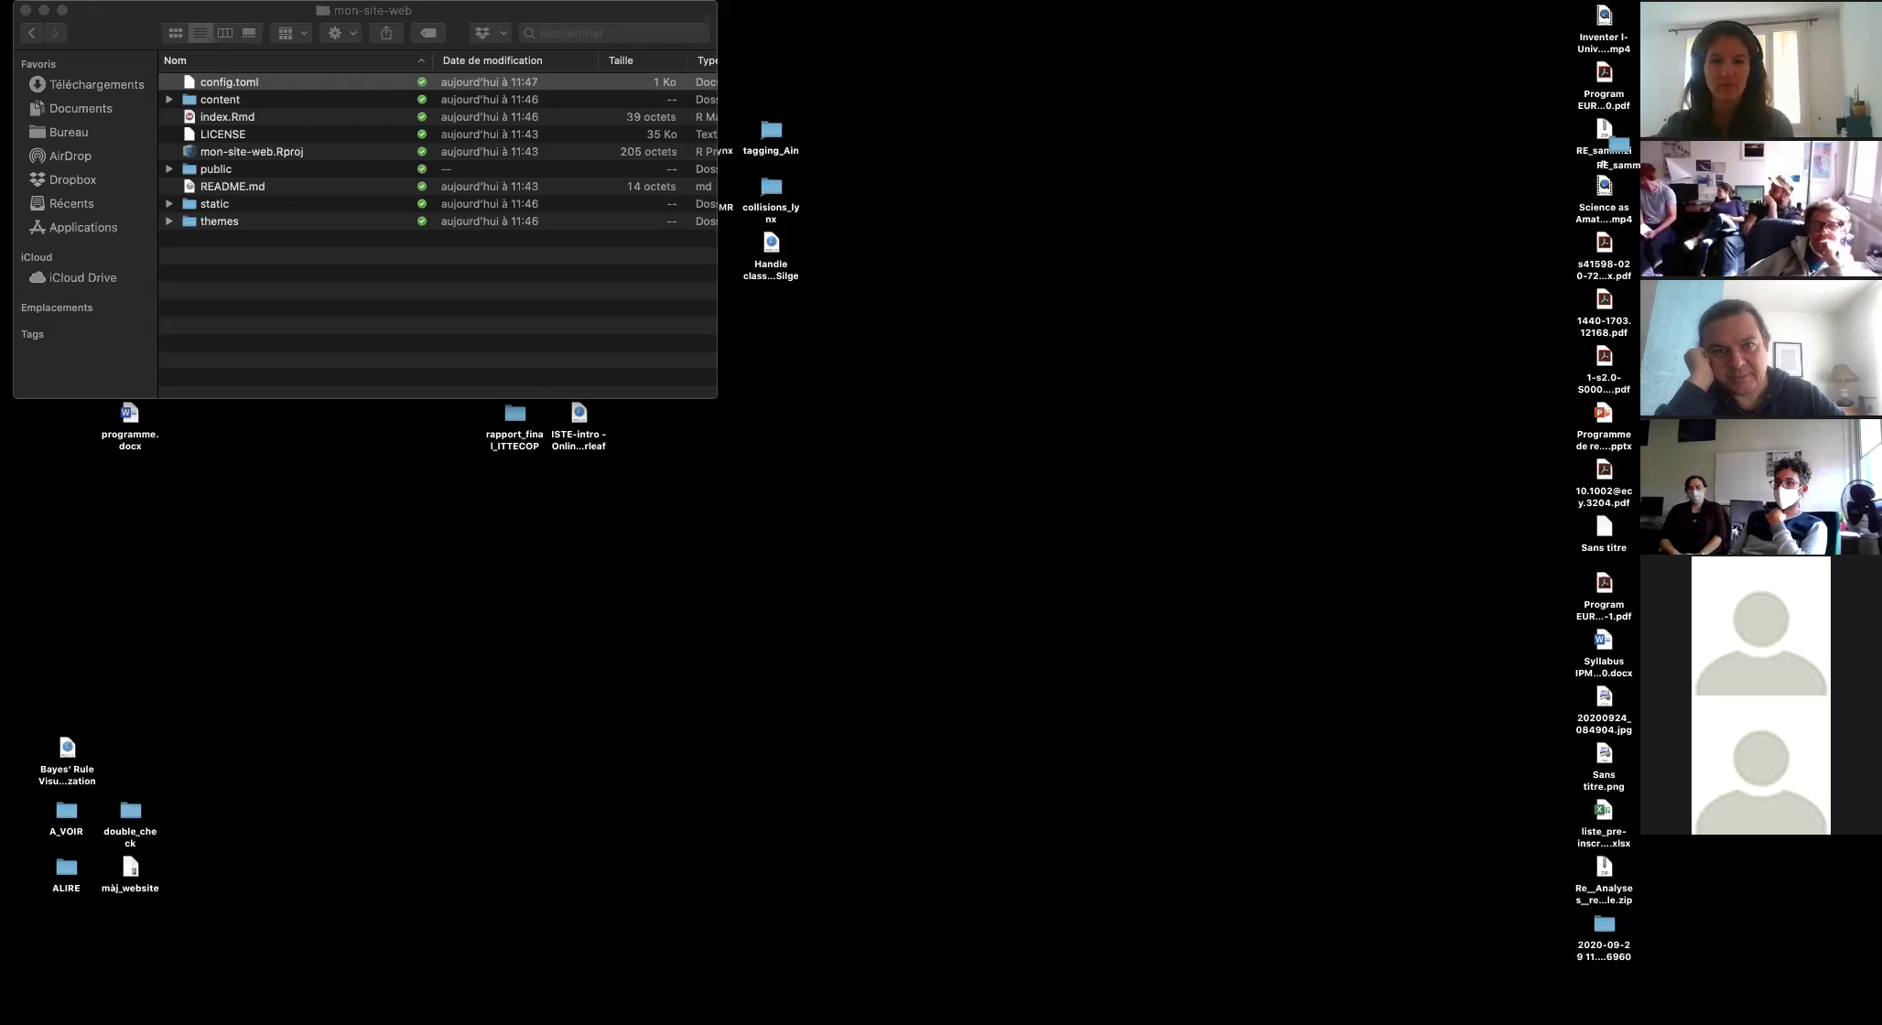
click(502, 320)
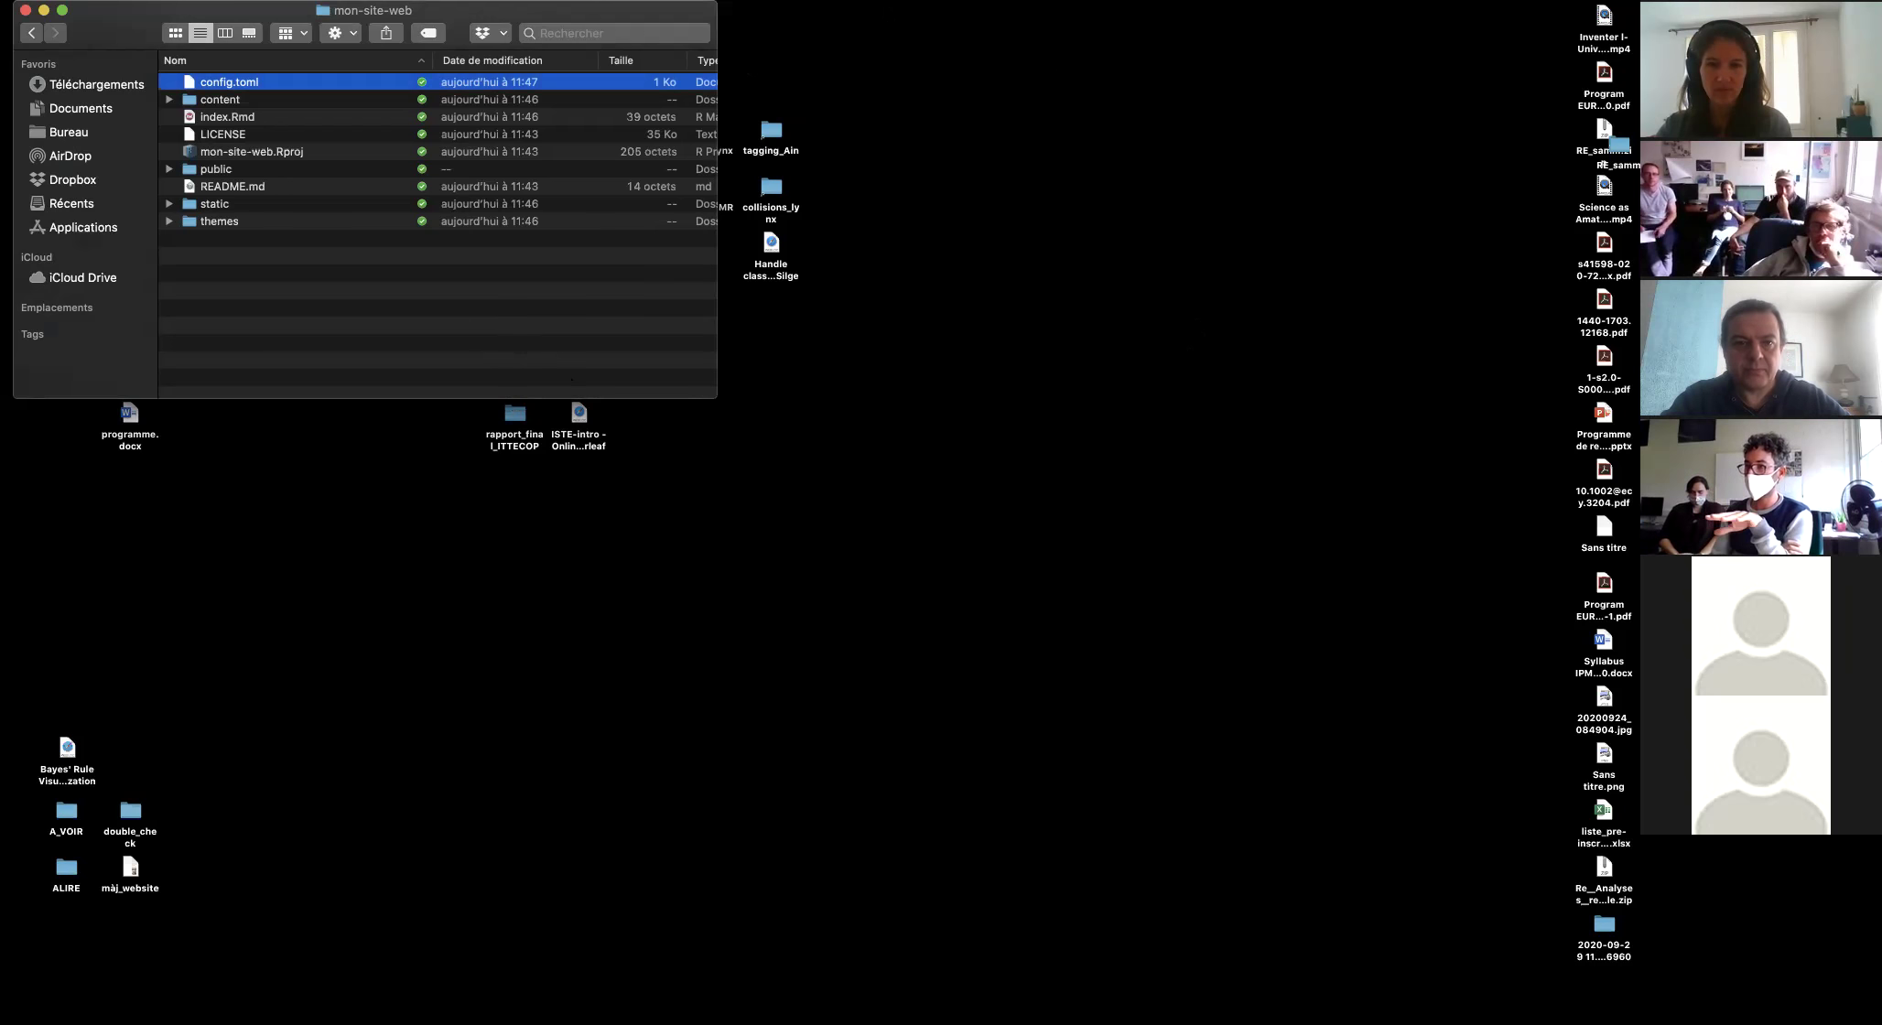
click(26, 889)
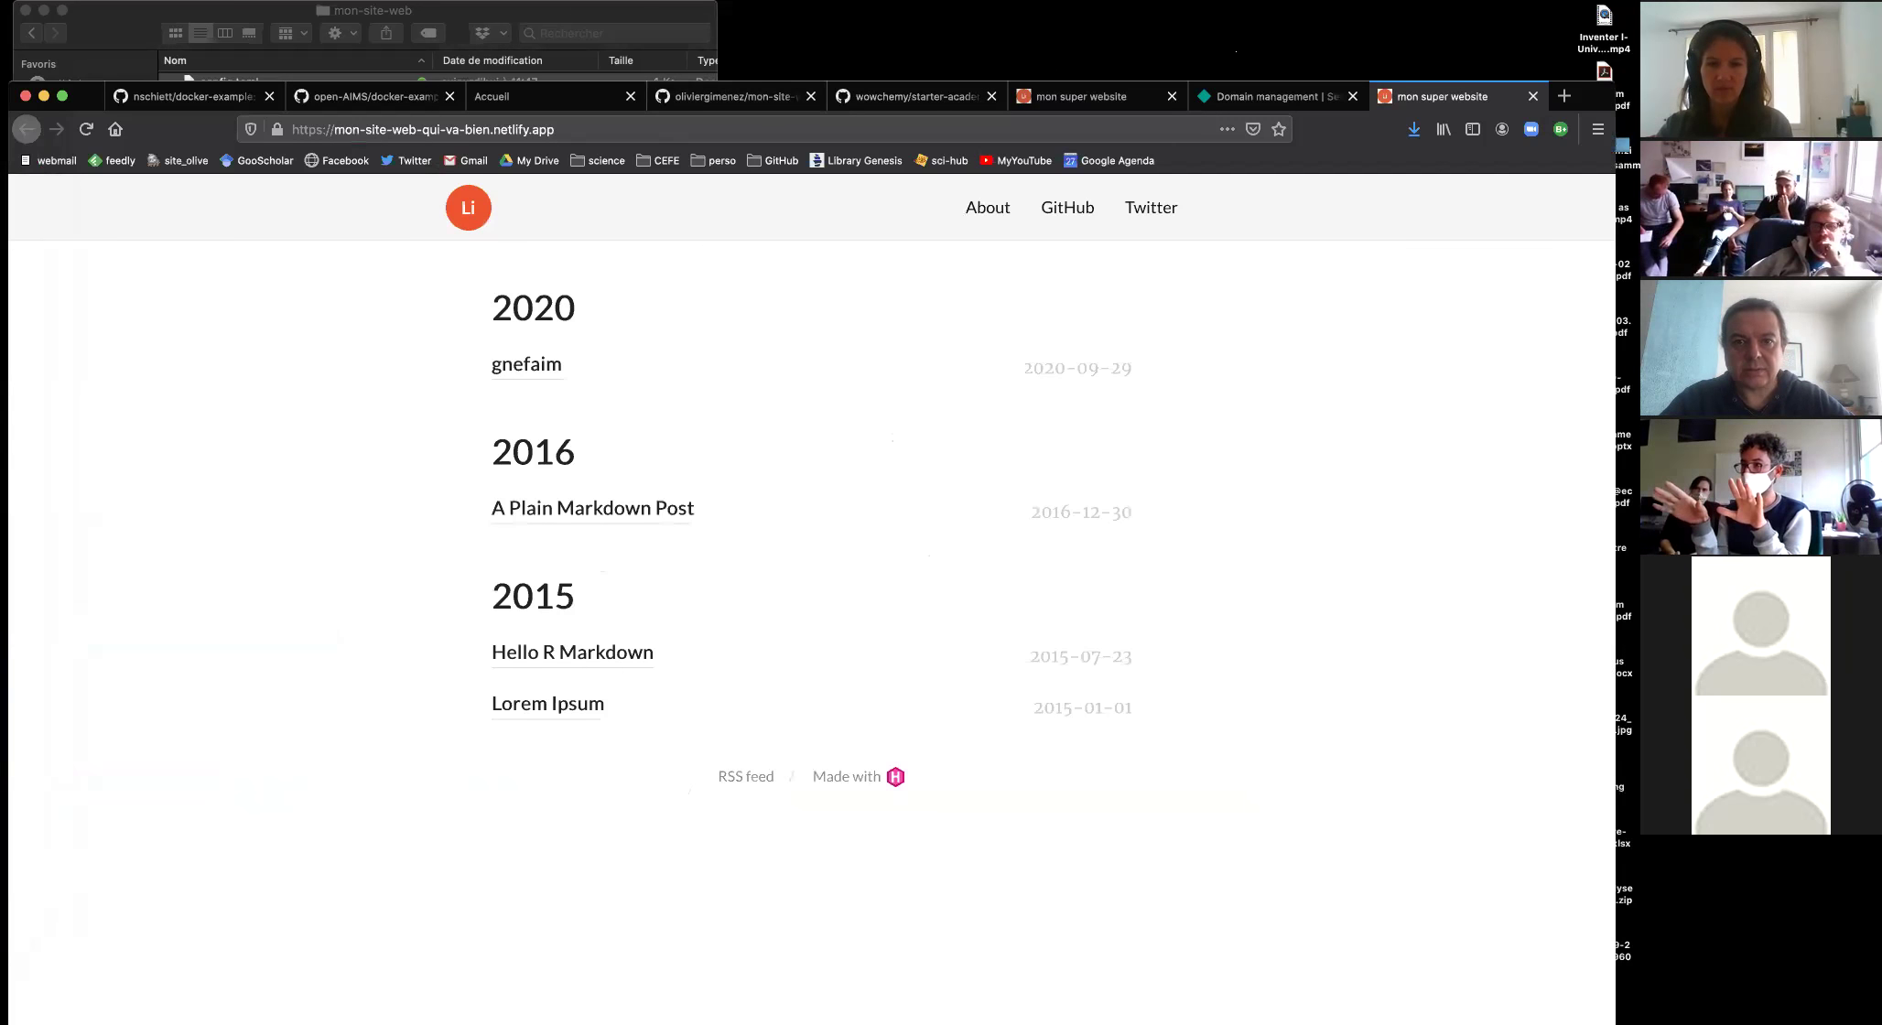
Go back from the starter-academic repository to the Hugo themes list and close the local preview of the site
click(915, 96)
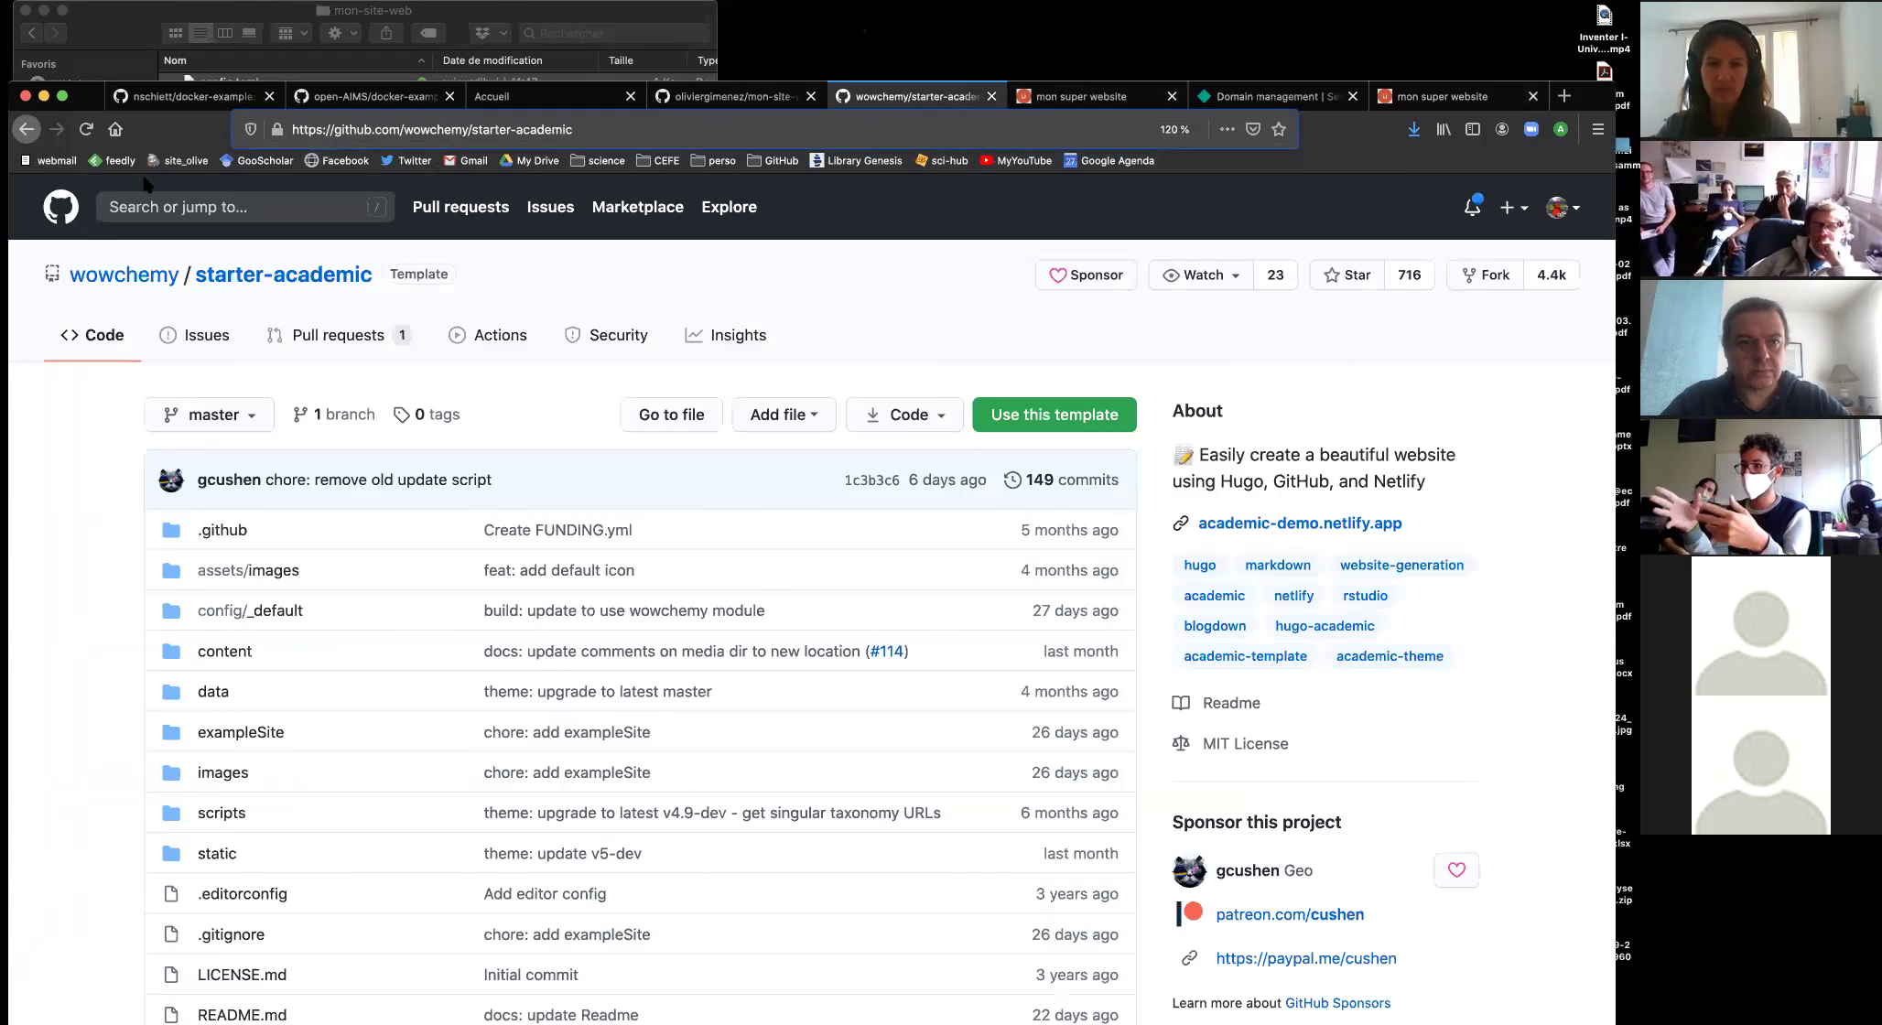
click(28, 130)
click(27, 130)
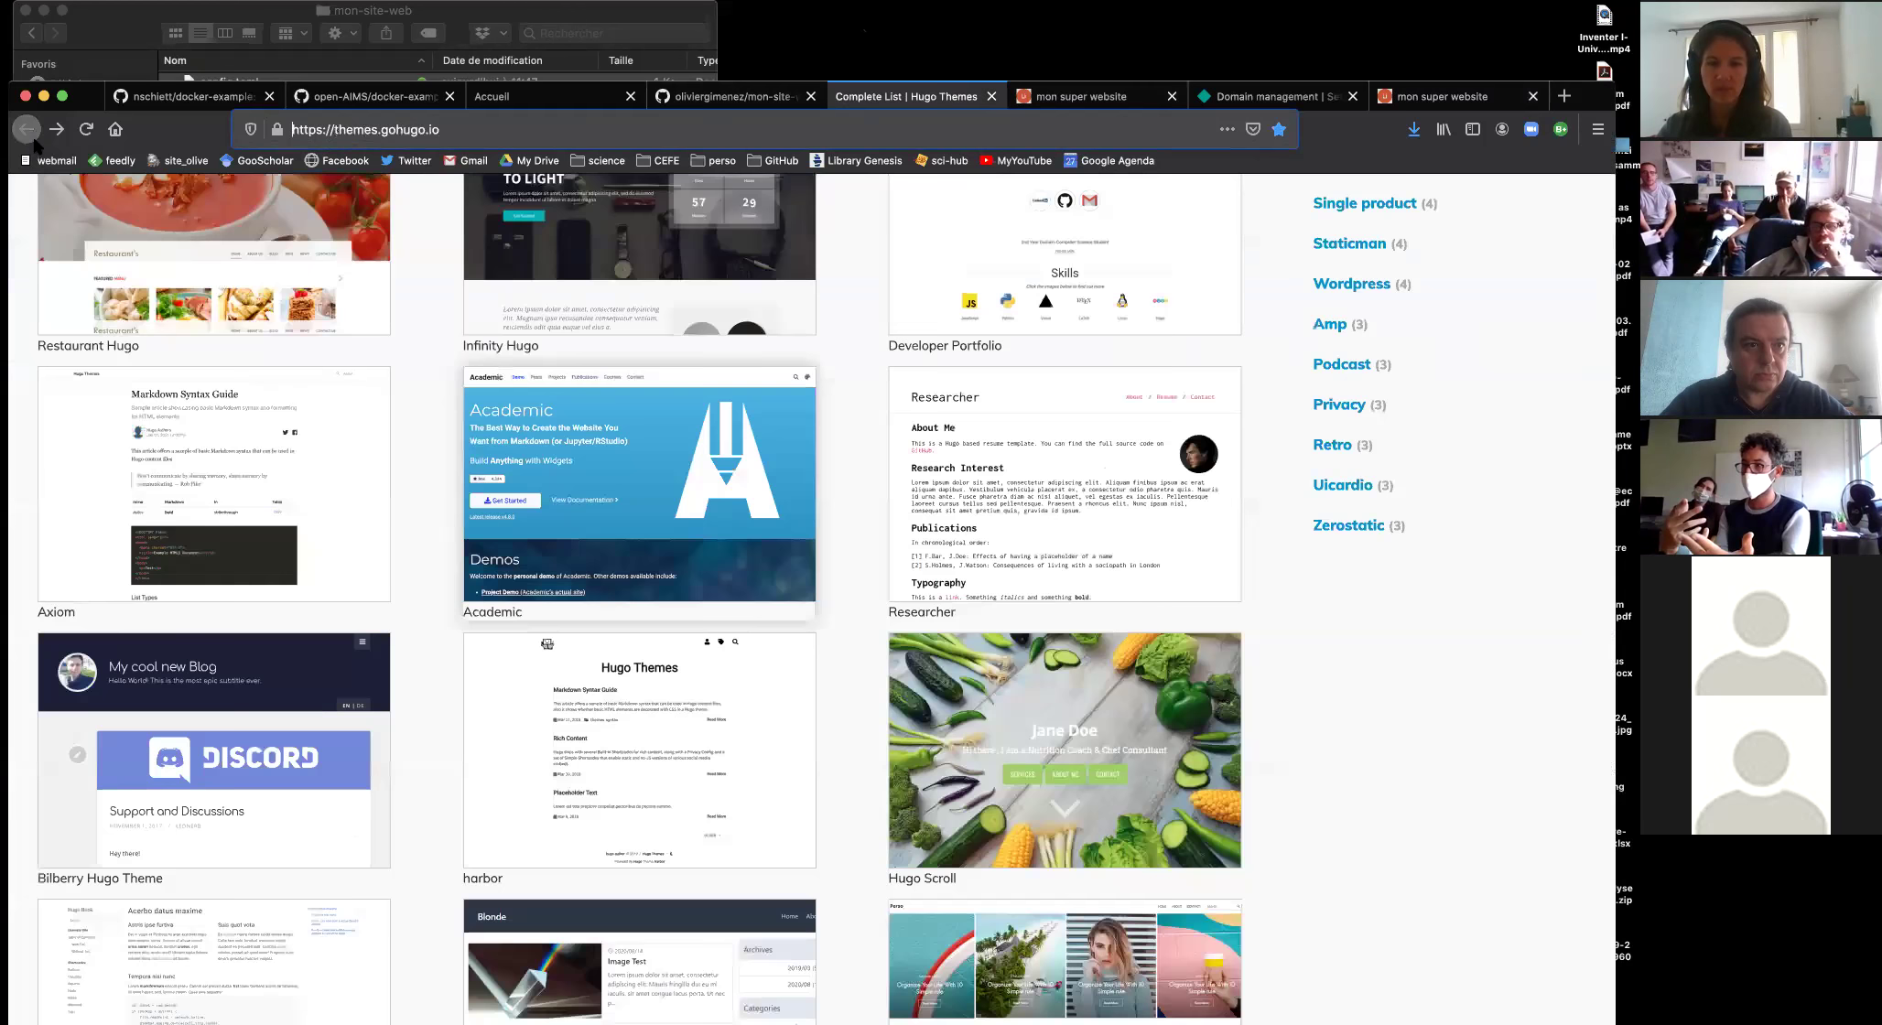
drag(85, 93, 97, 13)
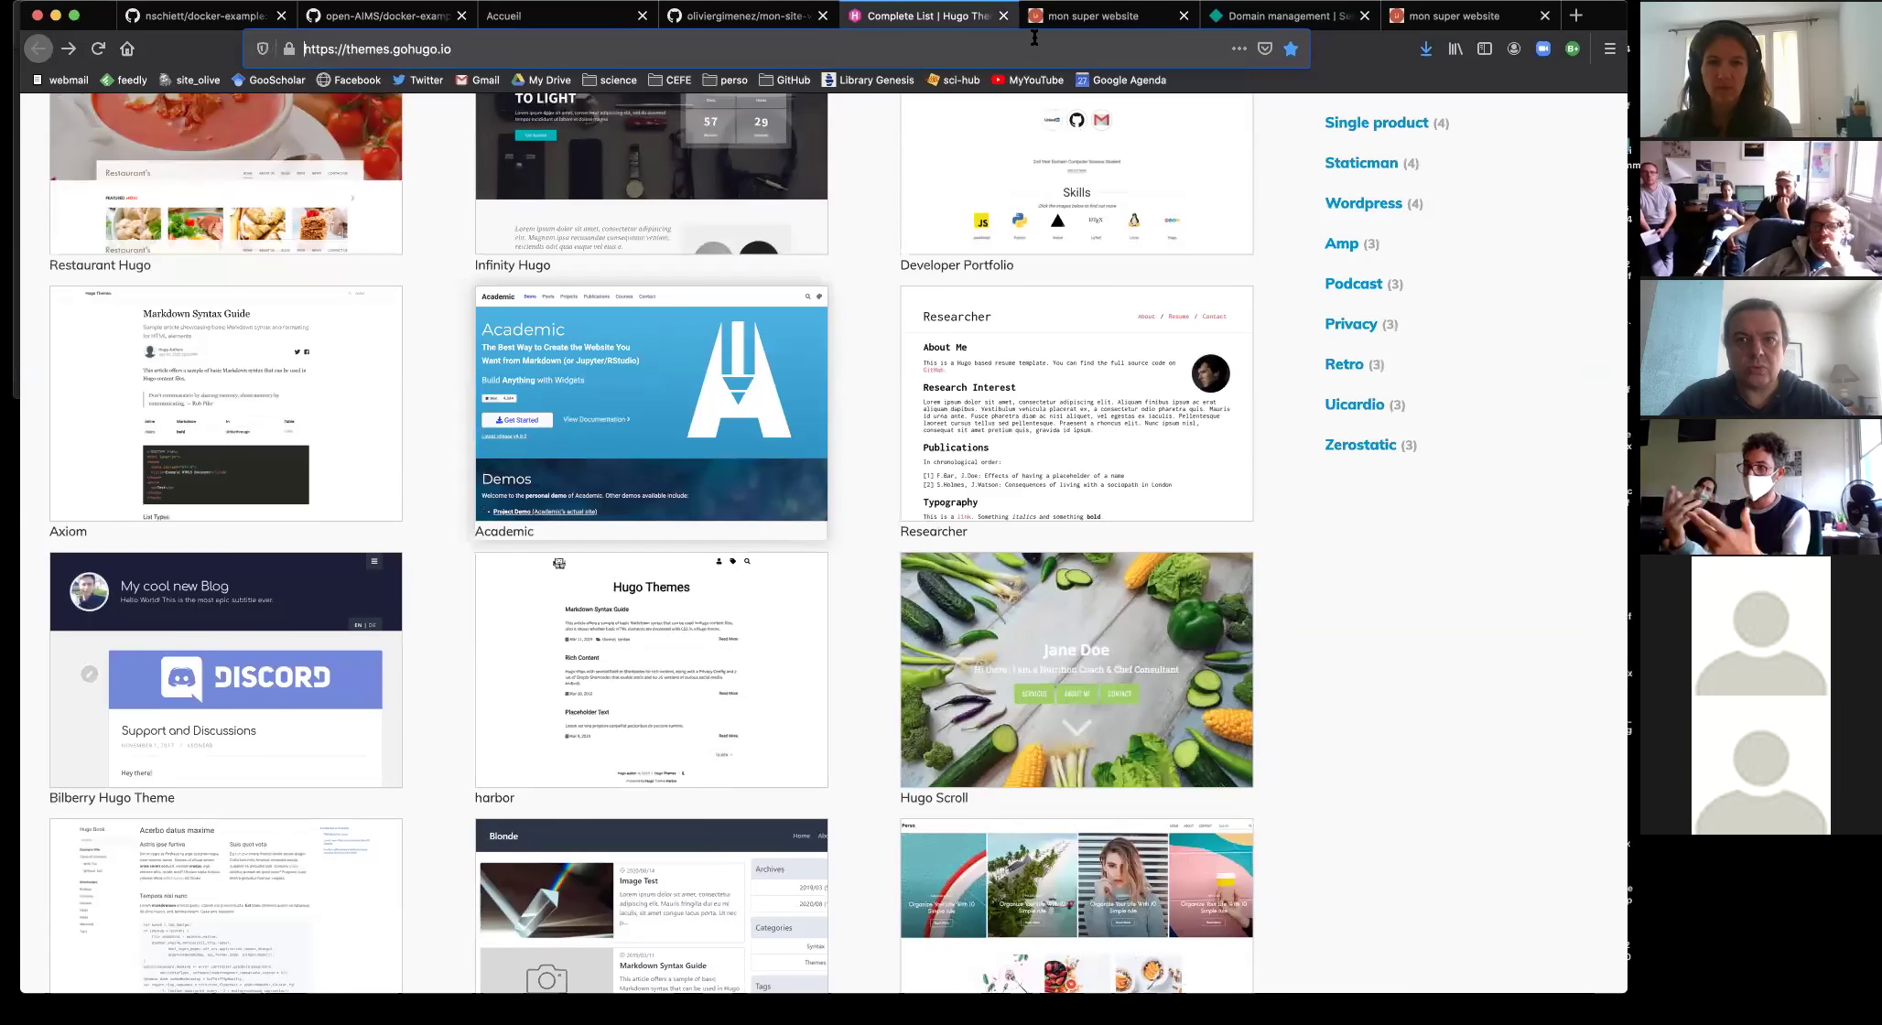
click(1078, 19)
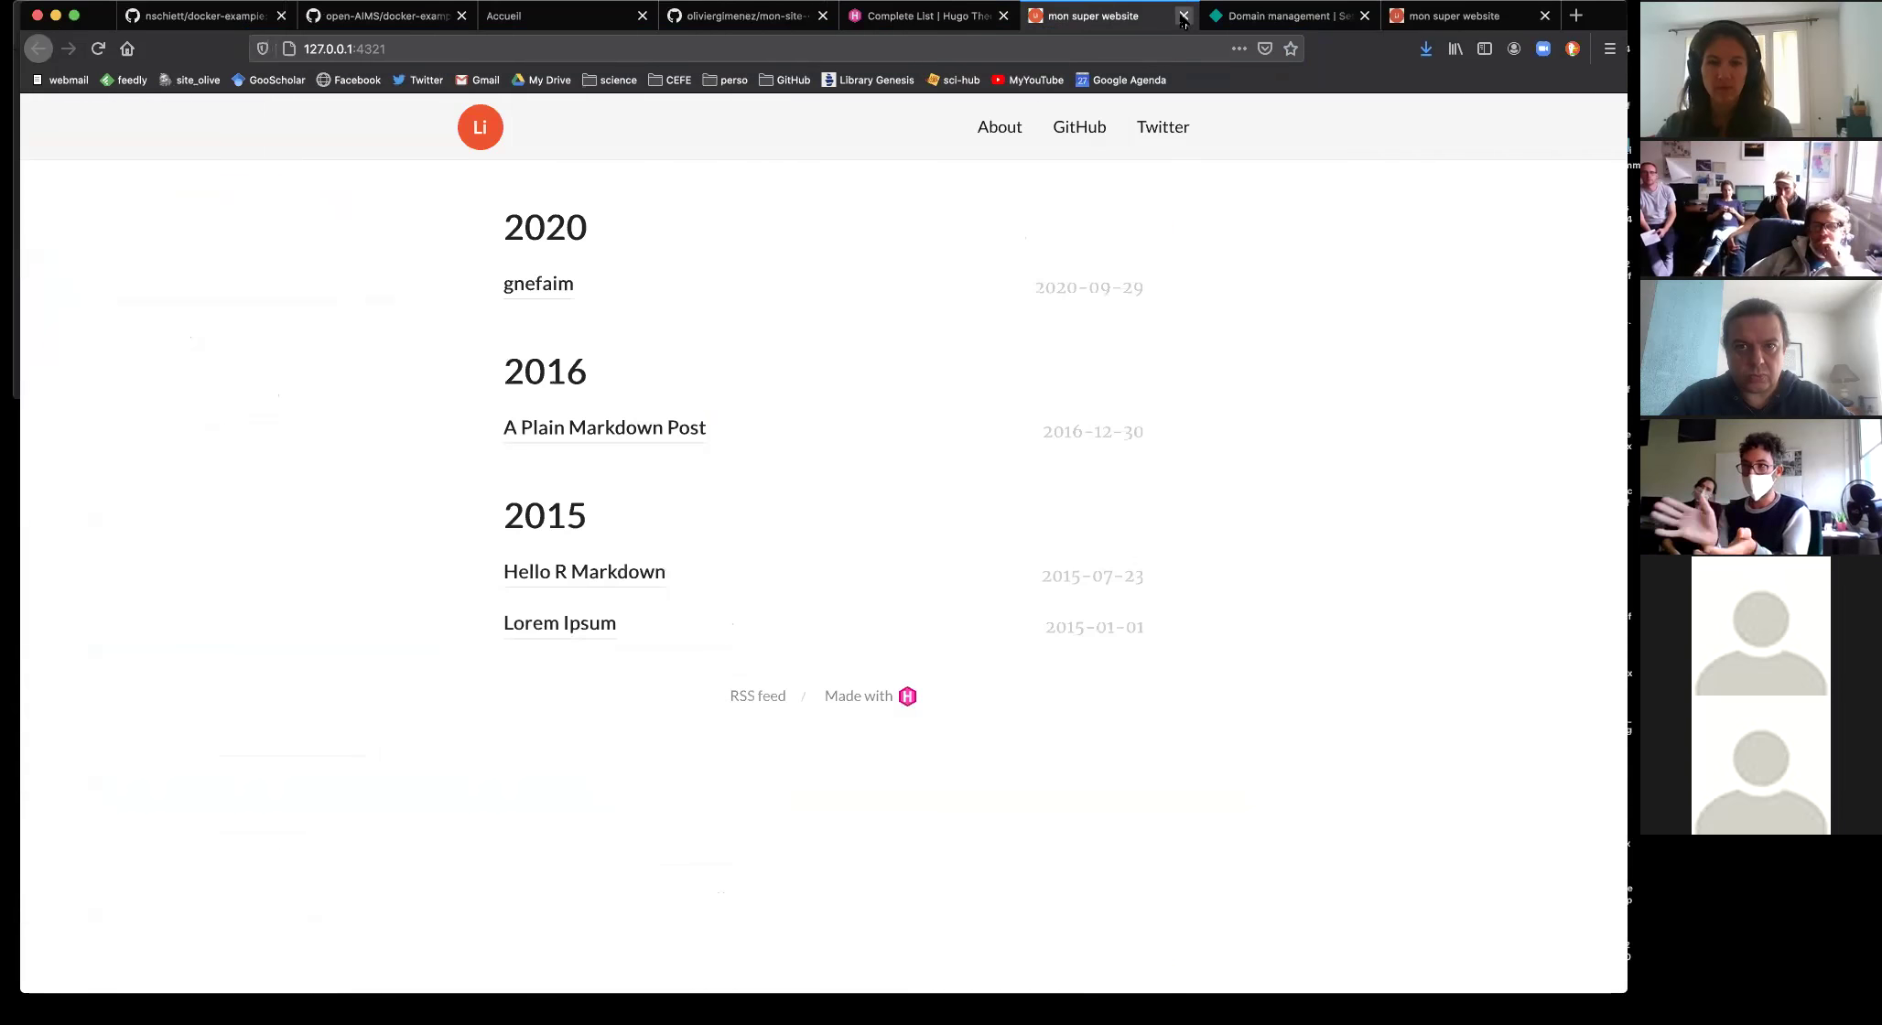
click(1184, 15)
click(1039, 15)
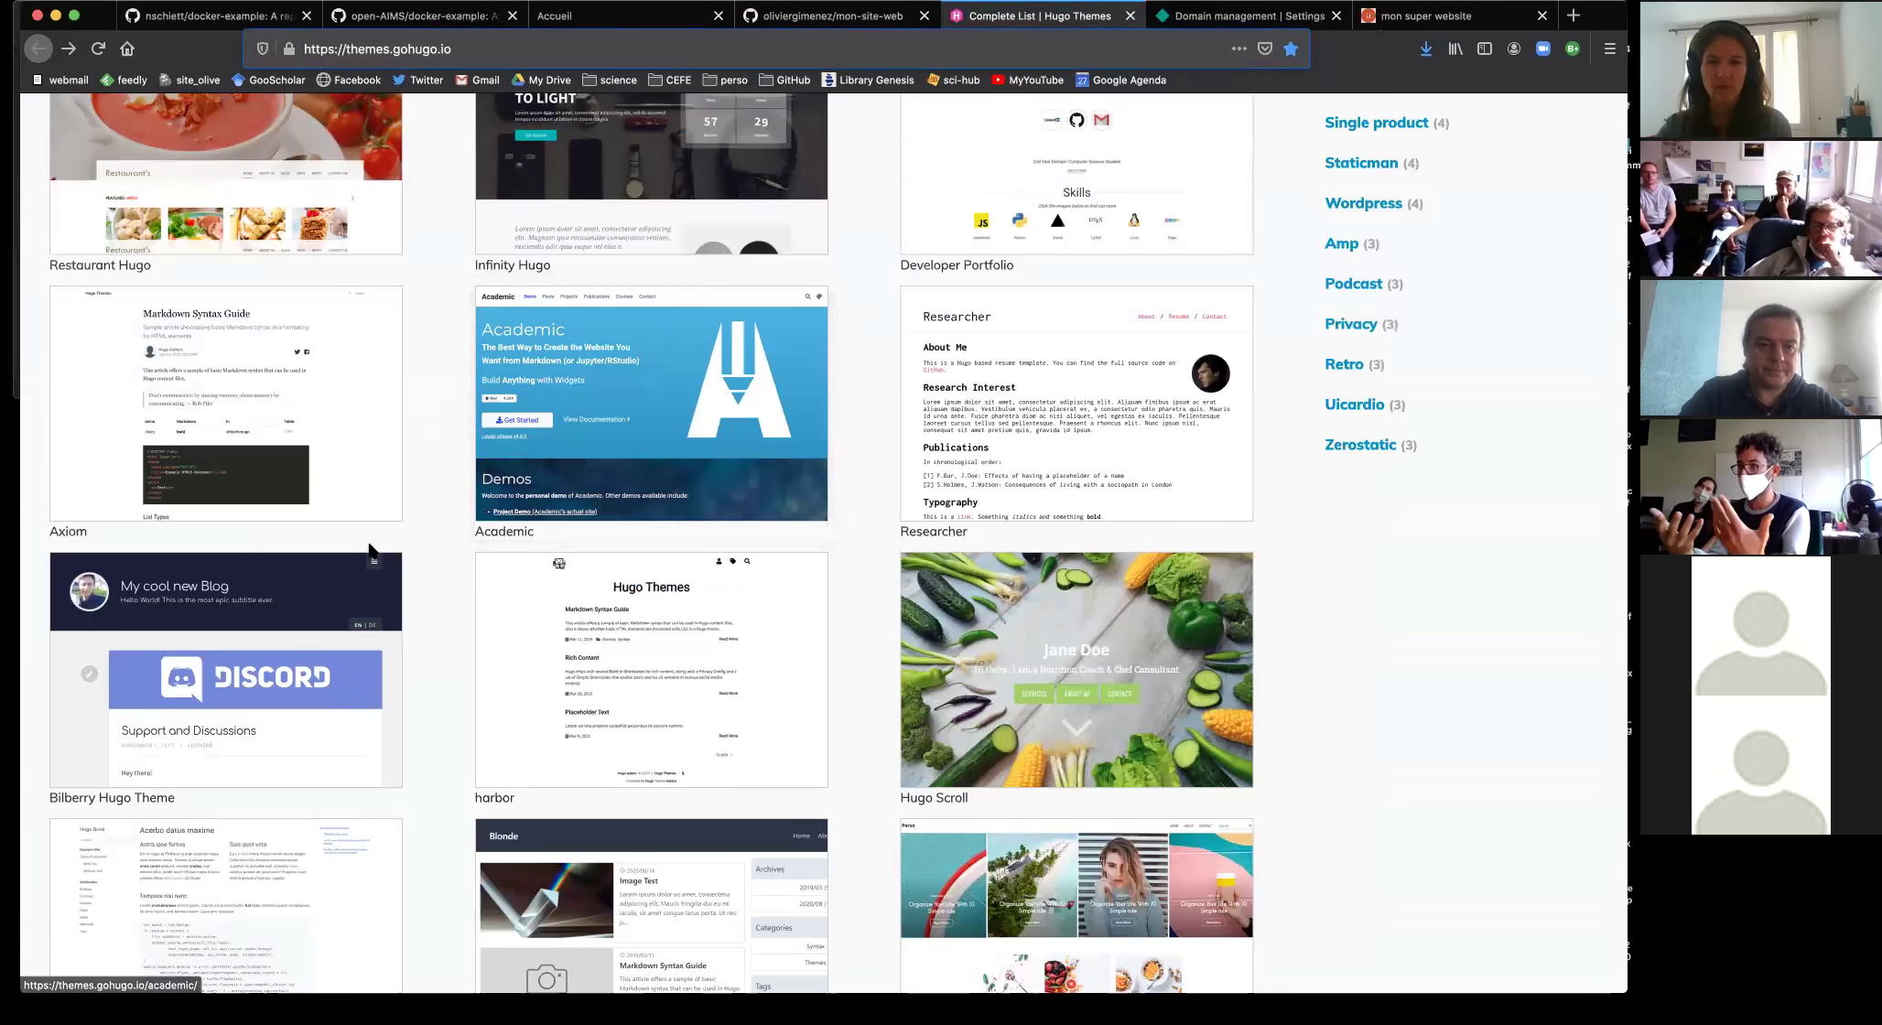
Browse the Hugo themes list from its beginning, open the Goa theme's demo and view its coderag page
scroll(393, 511, up, 7)
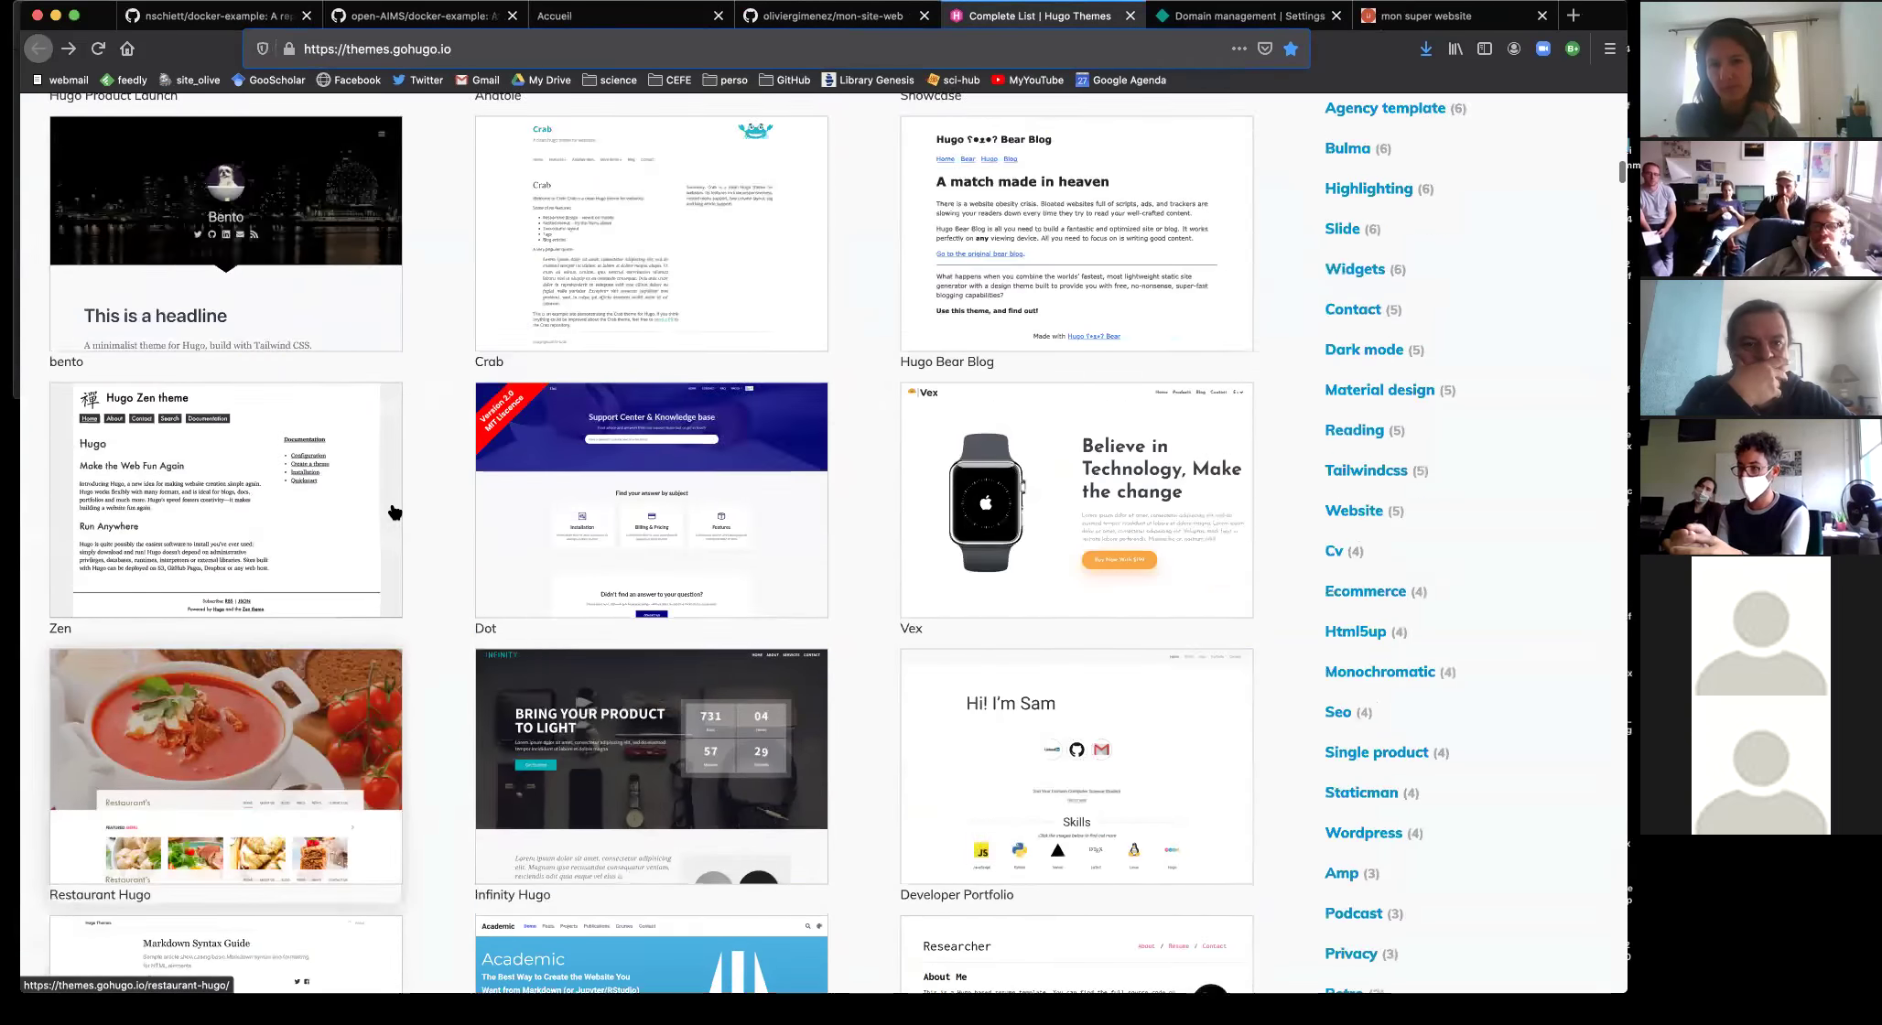
scroll(393, 510, up, 6)
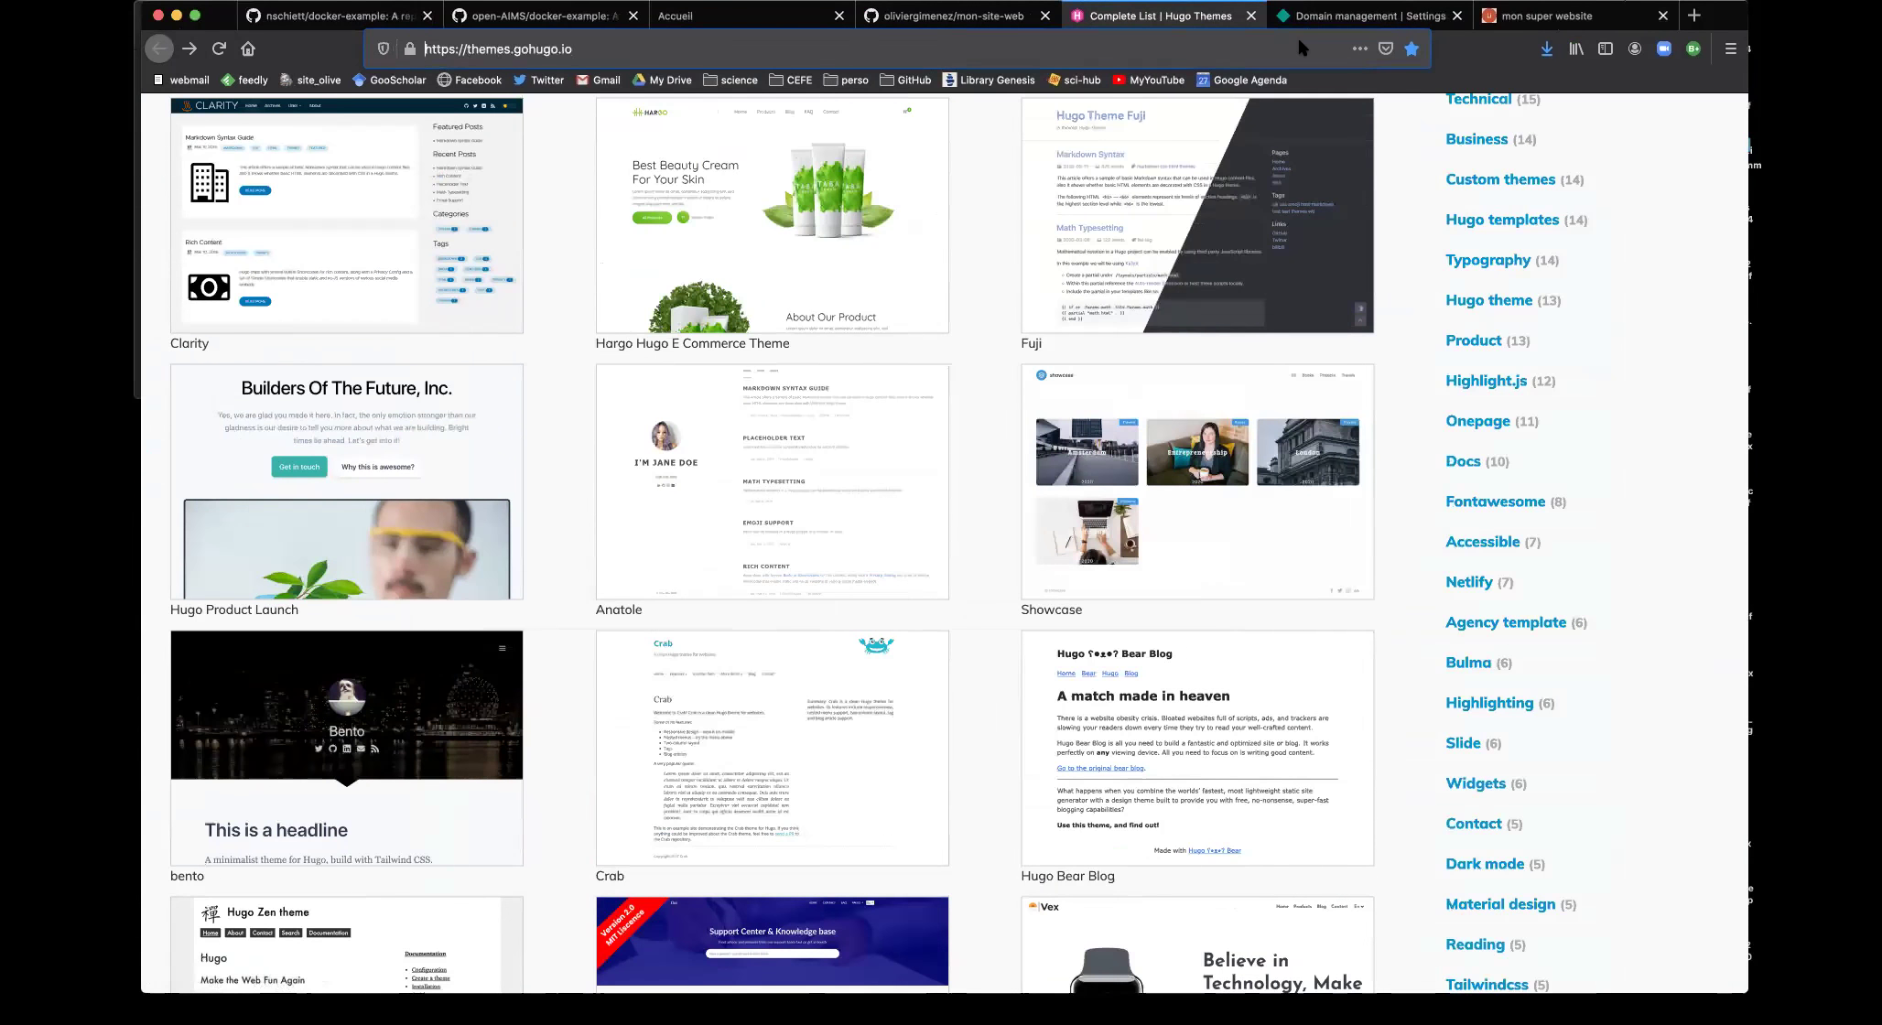
click(986, 458)
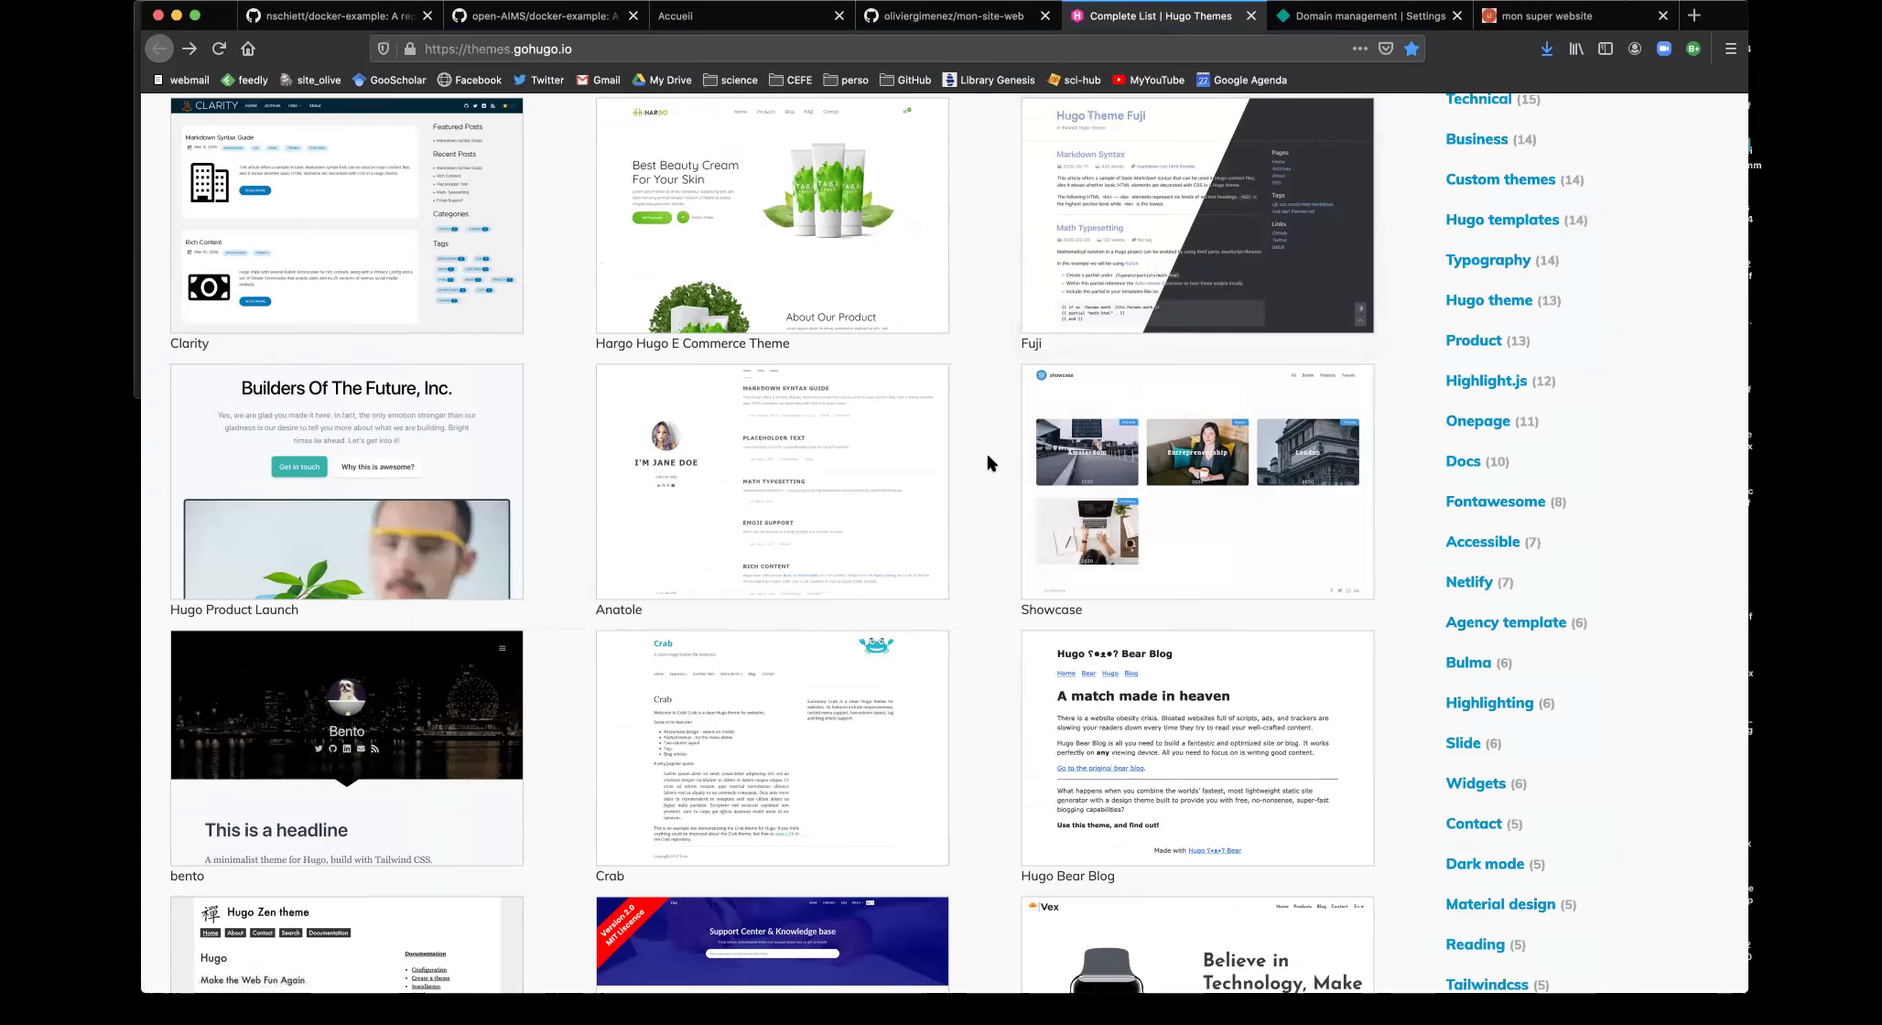
scroll(986, 457, up, 20)
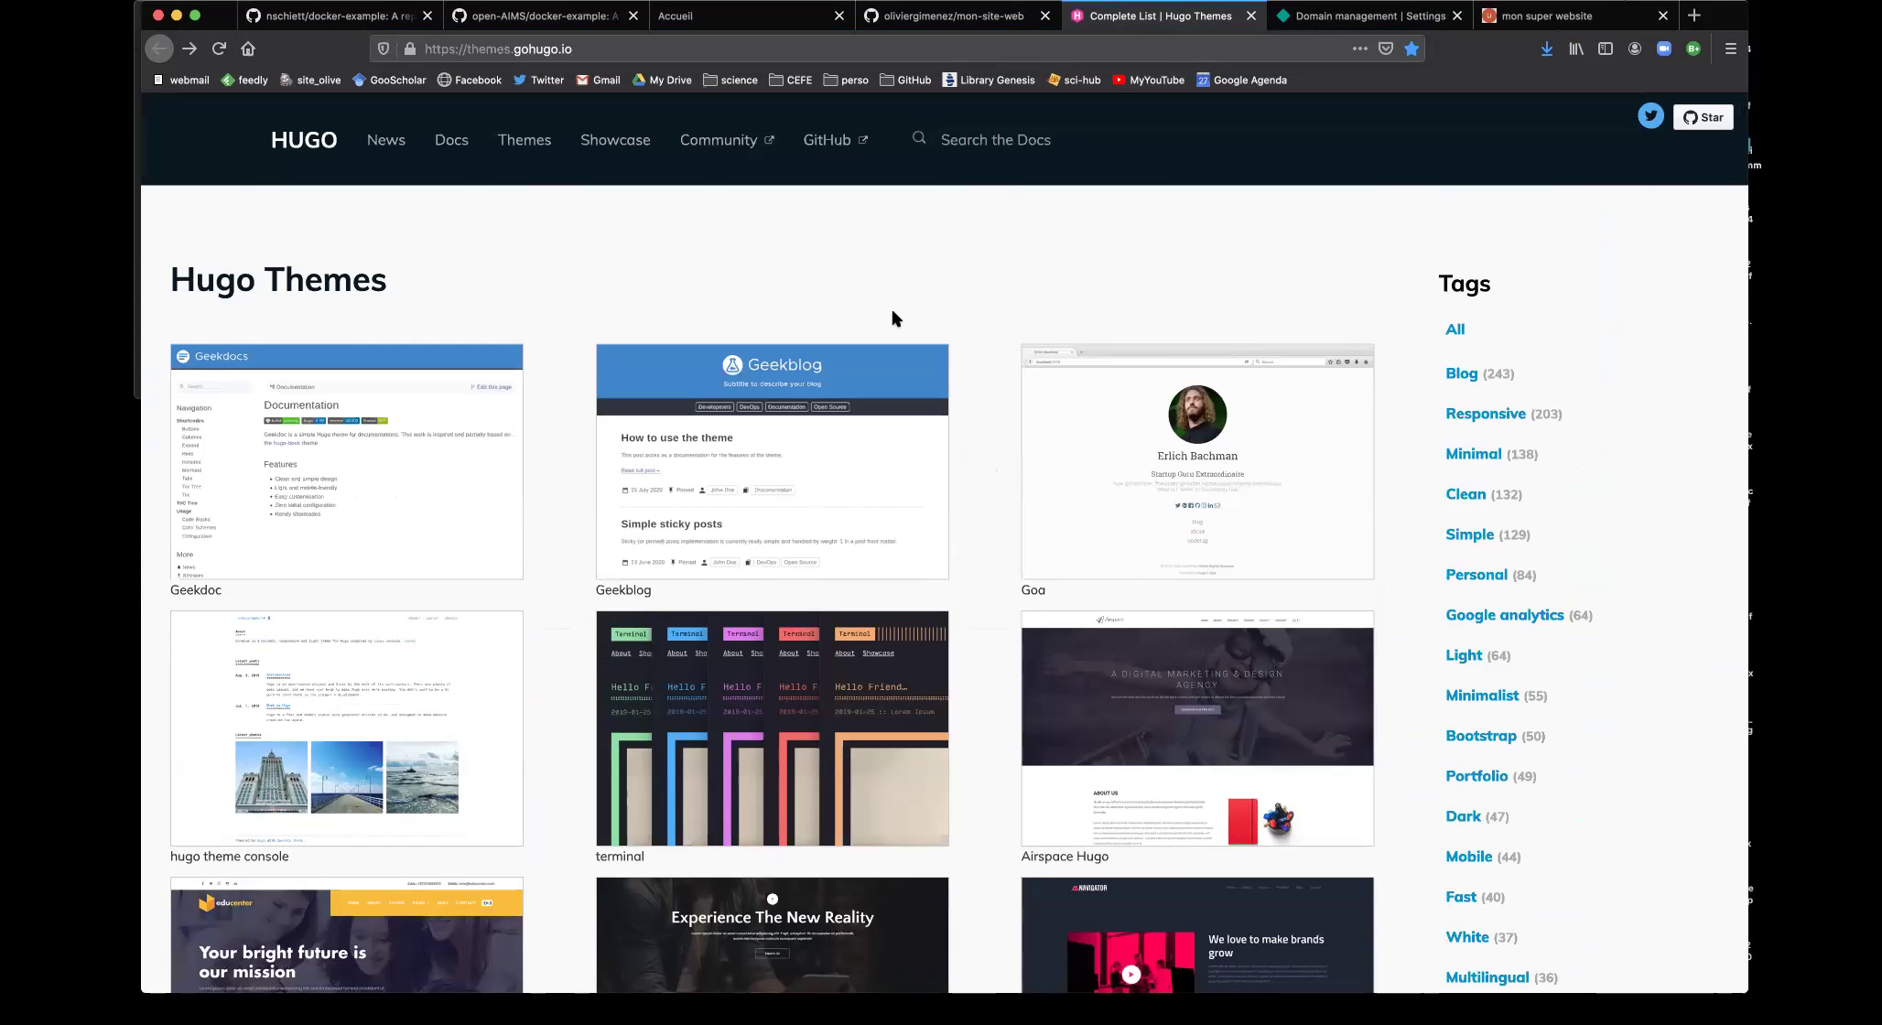
scroll(892, 316, down, 3)
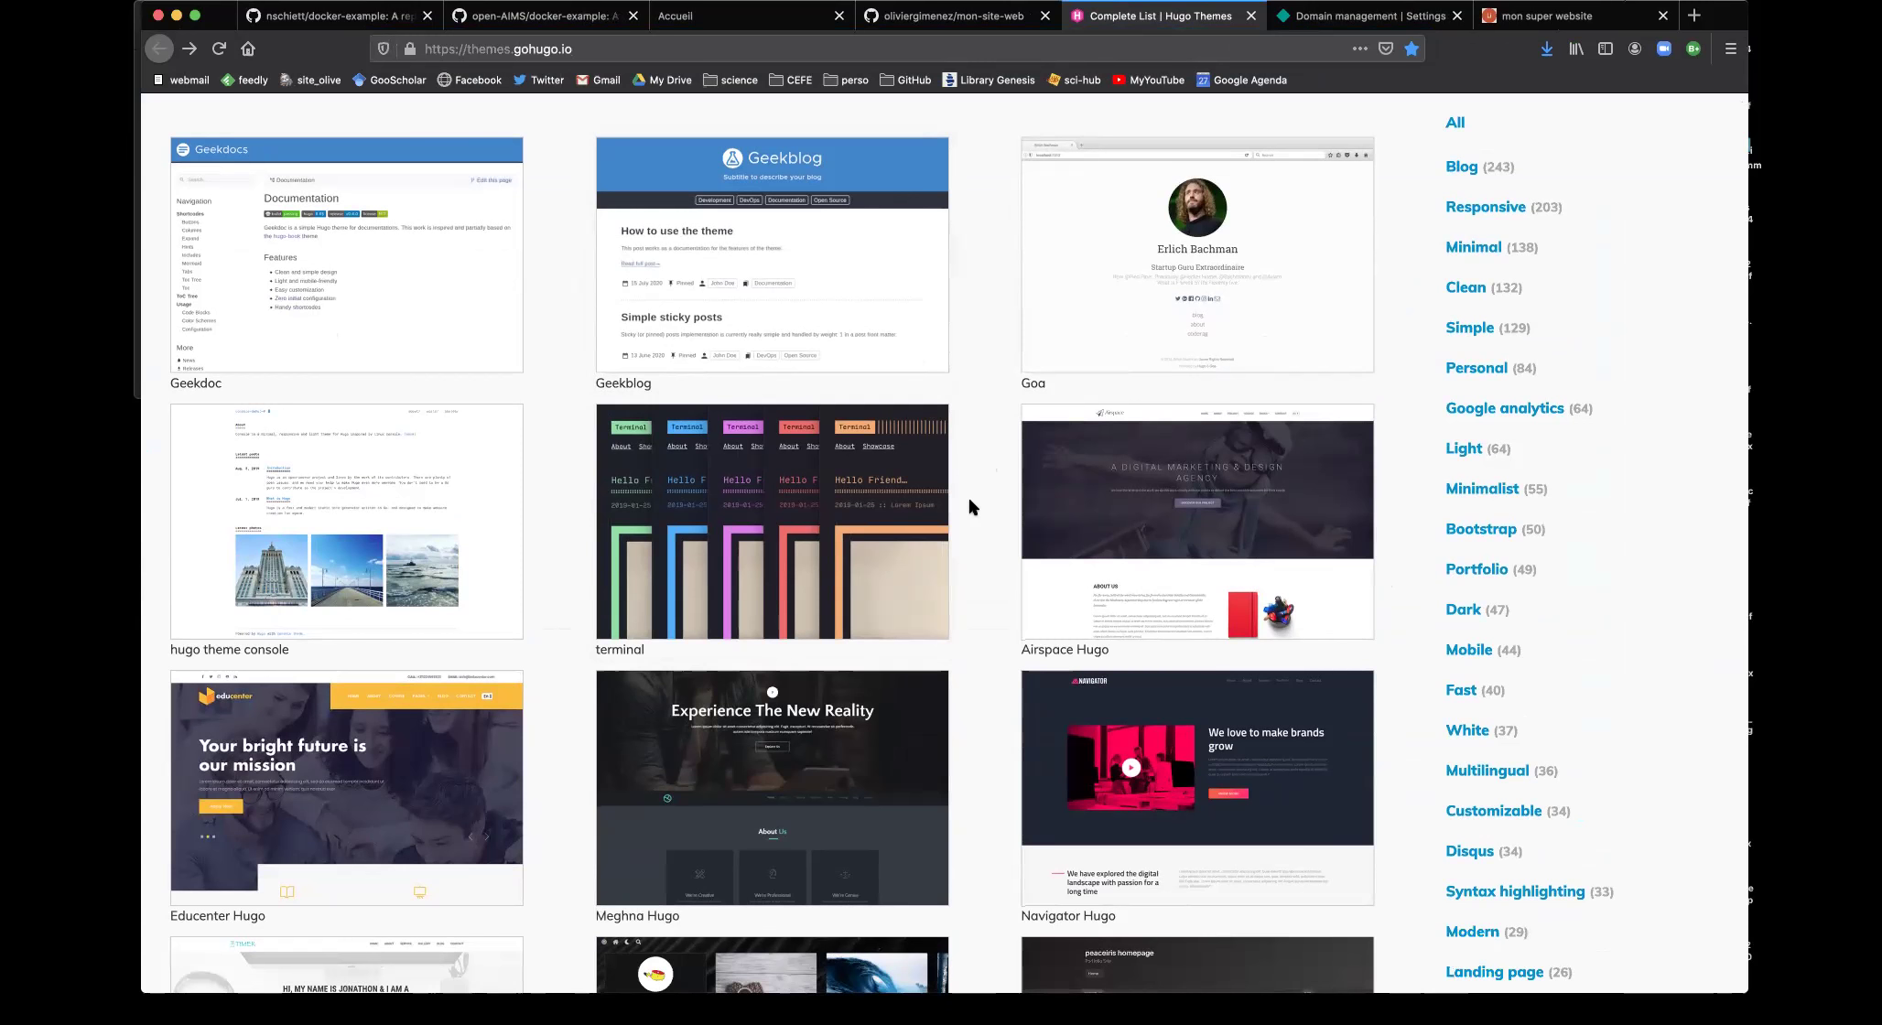
click(1088, 267)
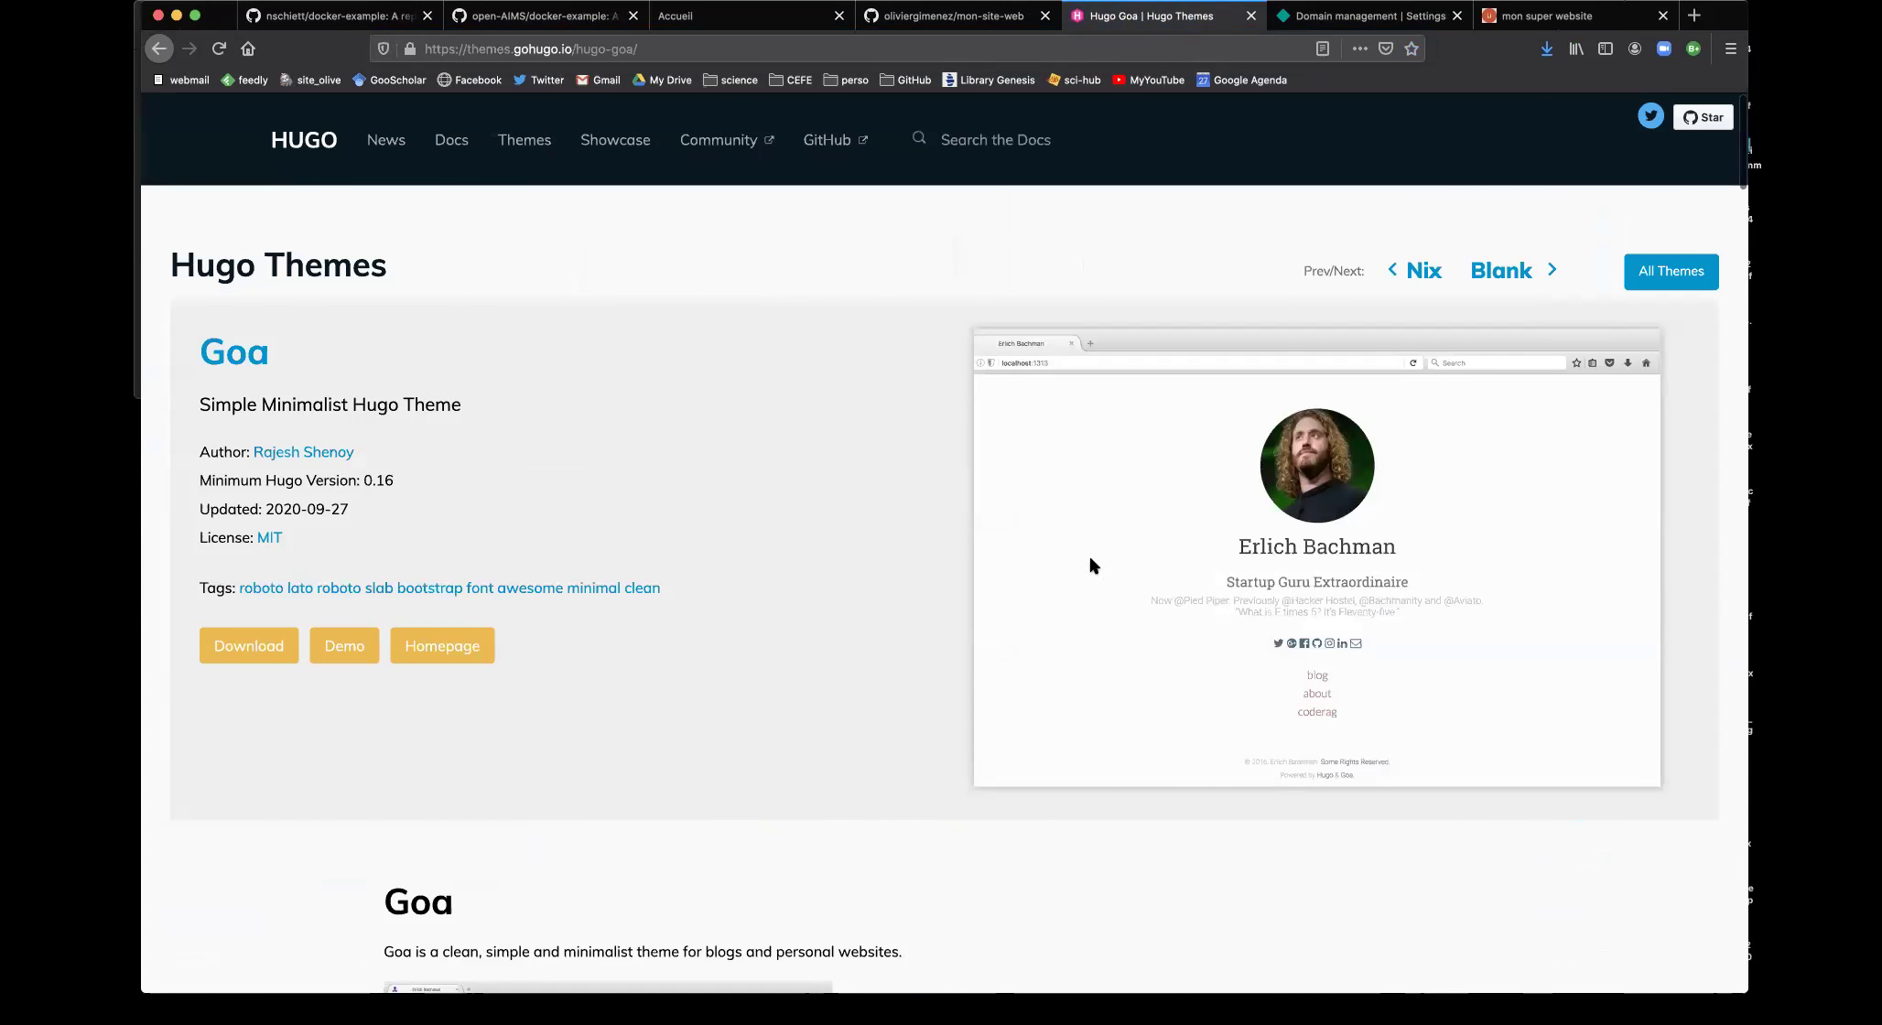
scroll(757, 586, down, 3)
click(344, 353)
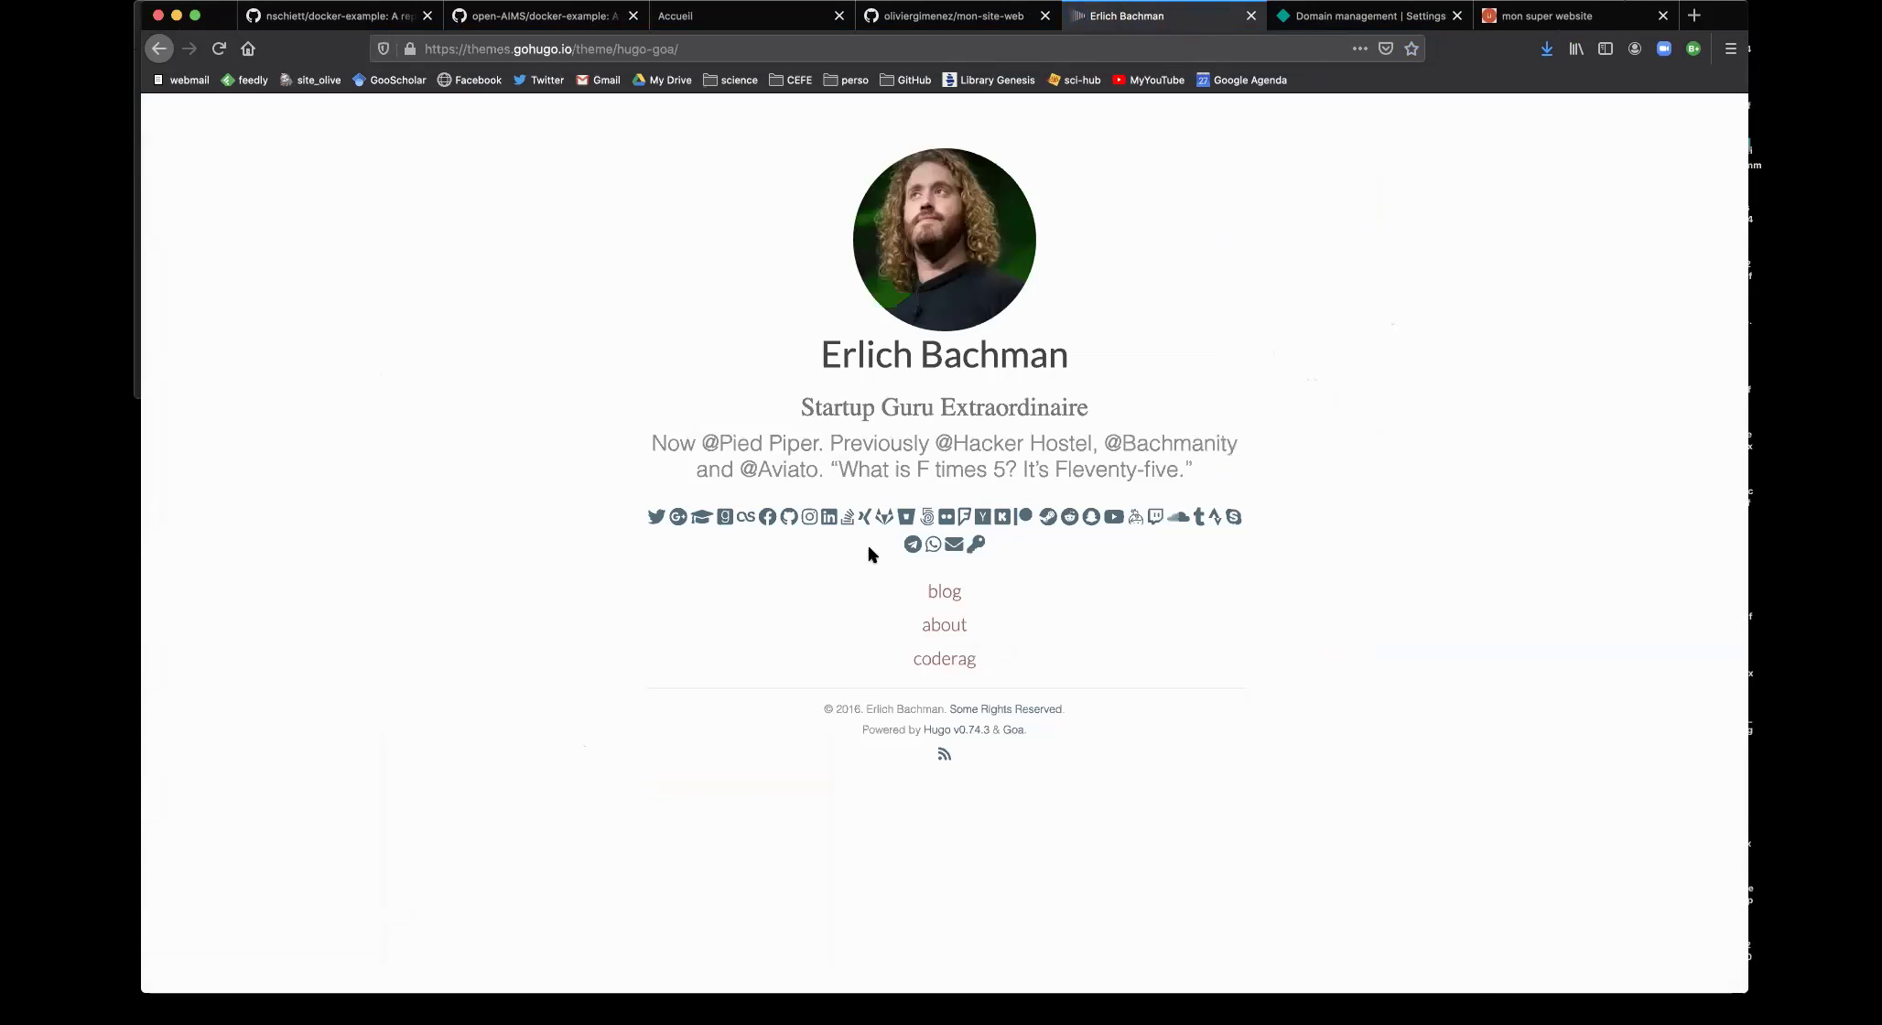
click(948, 661)
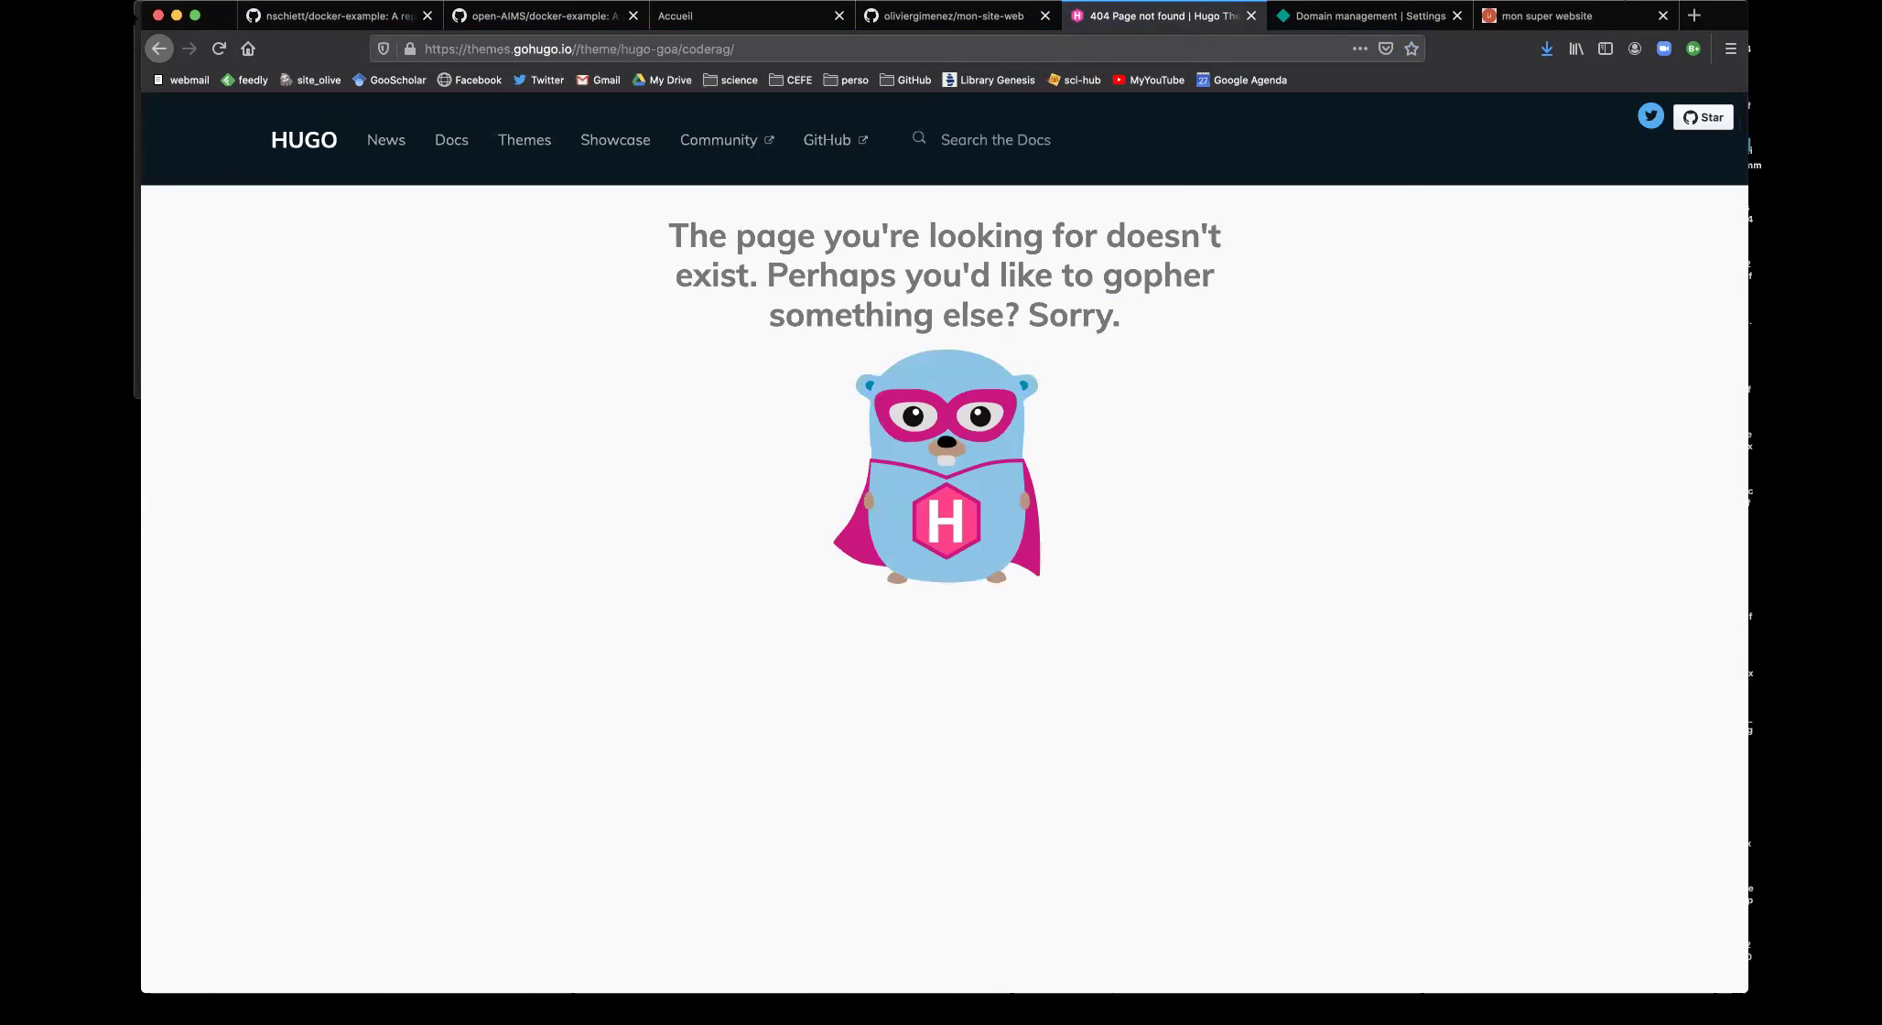
Go back from the Goa theme's coderag page to the Hugo themes list
click(160, 48)
click(160, 48)
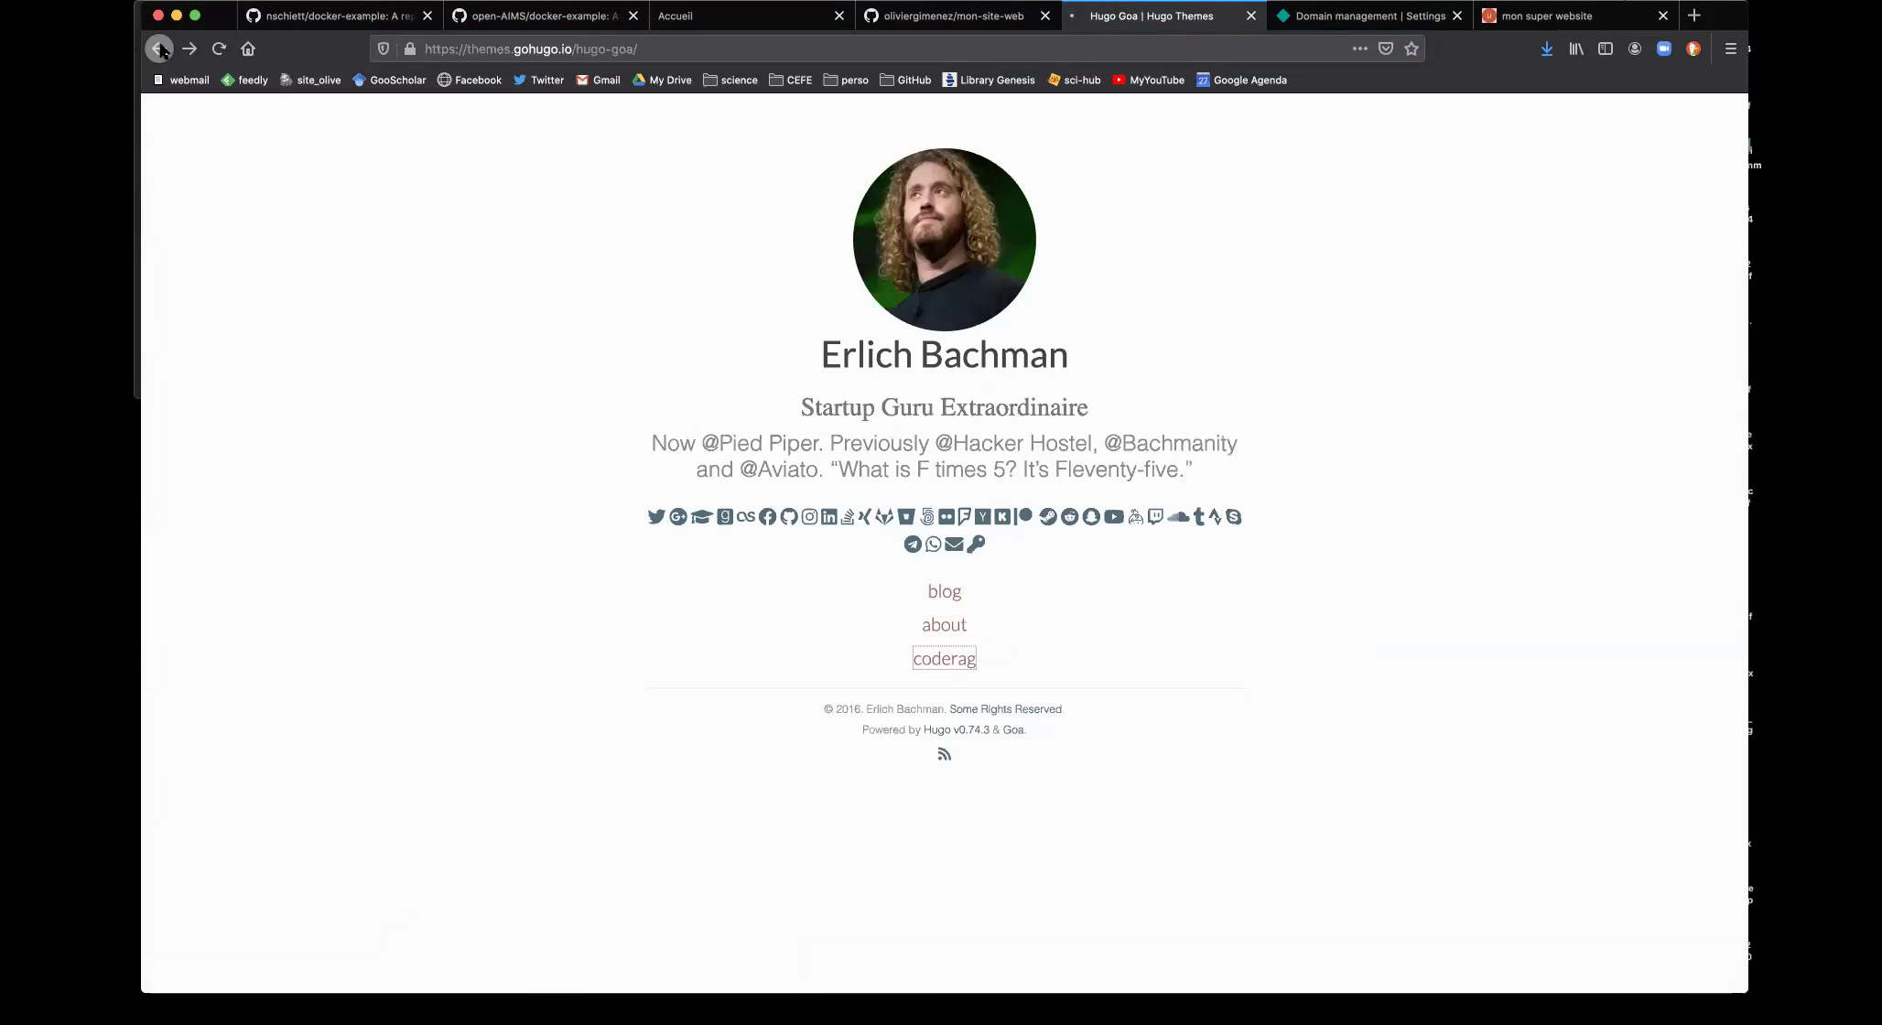
click(430, 359)
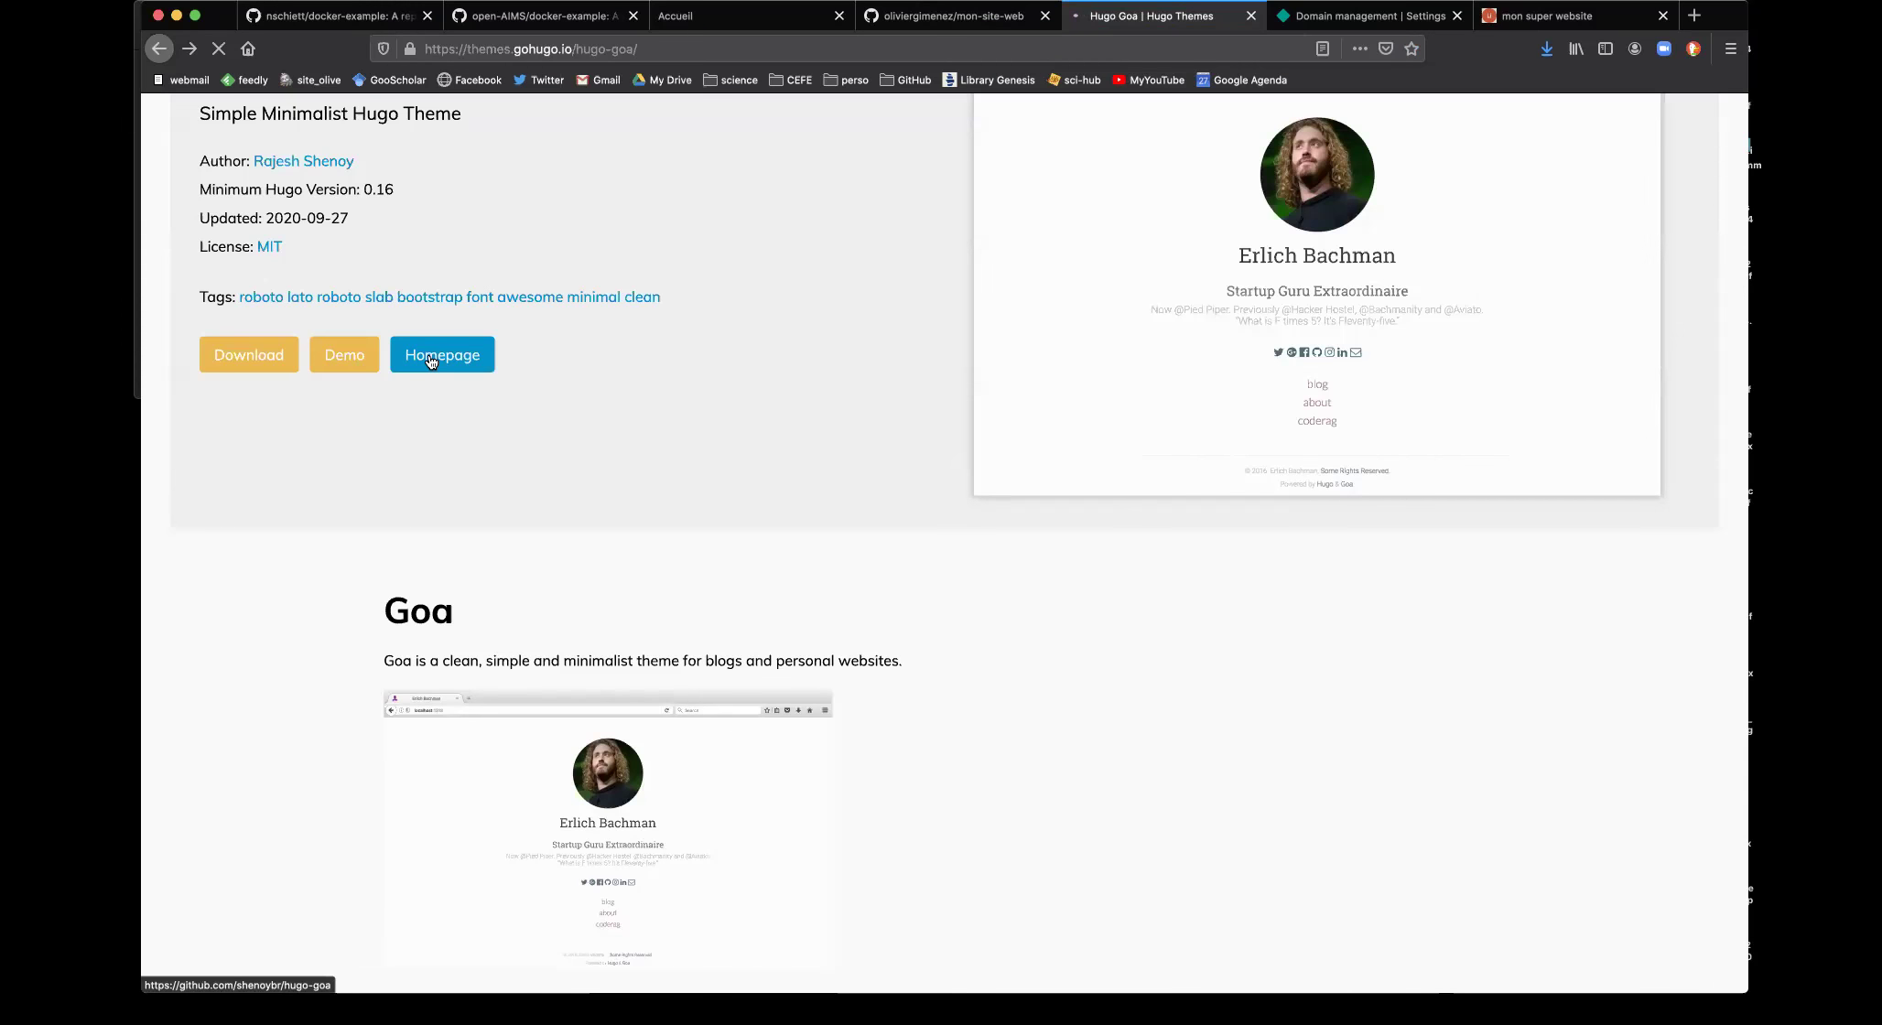
click(159, 48)
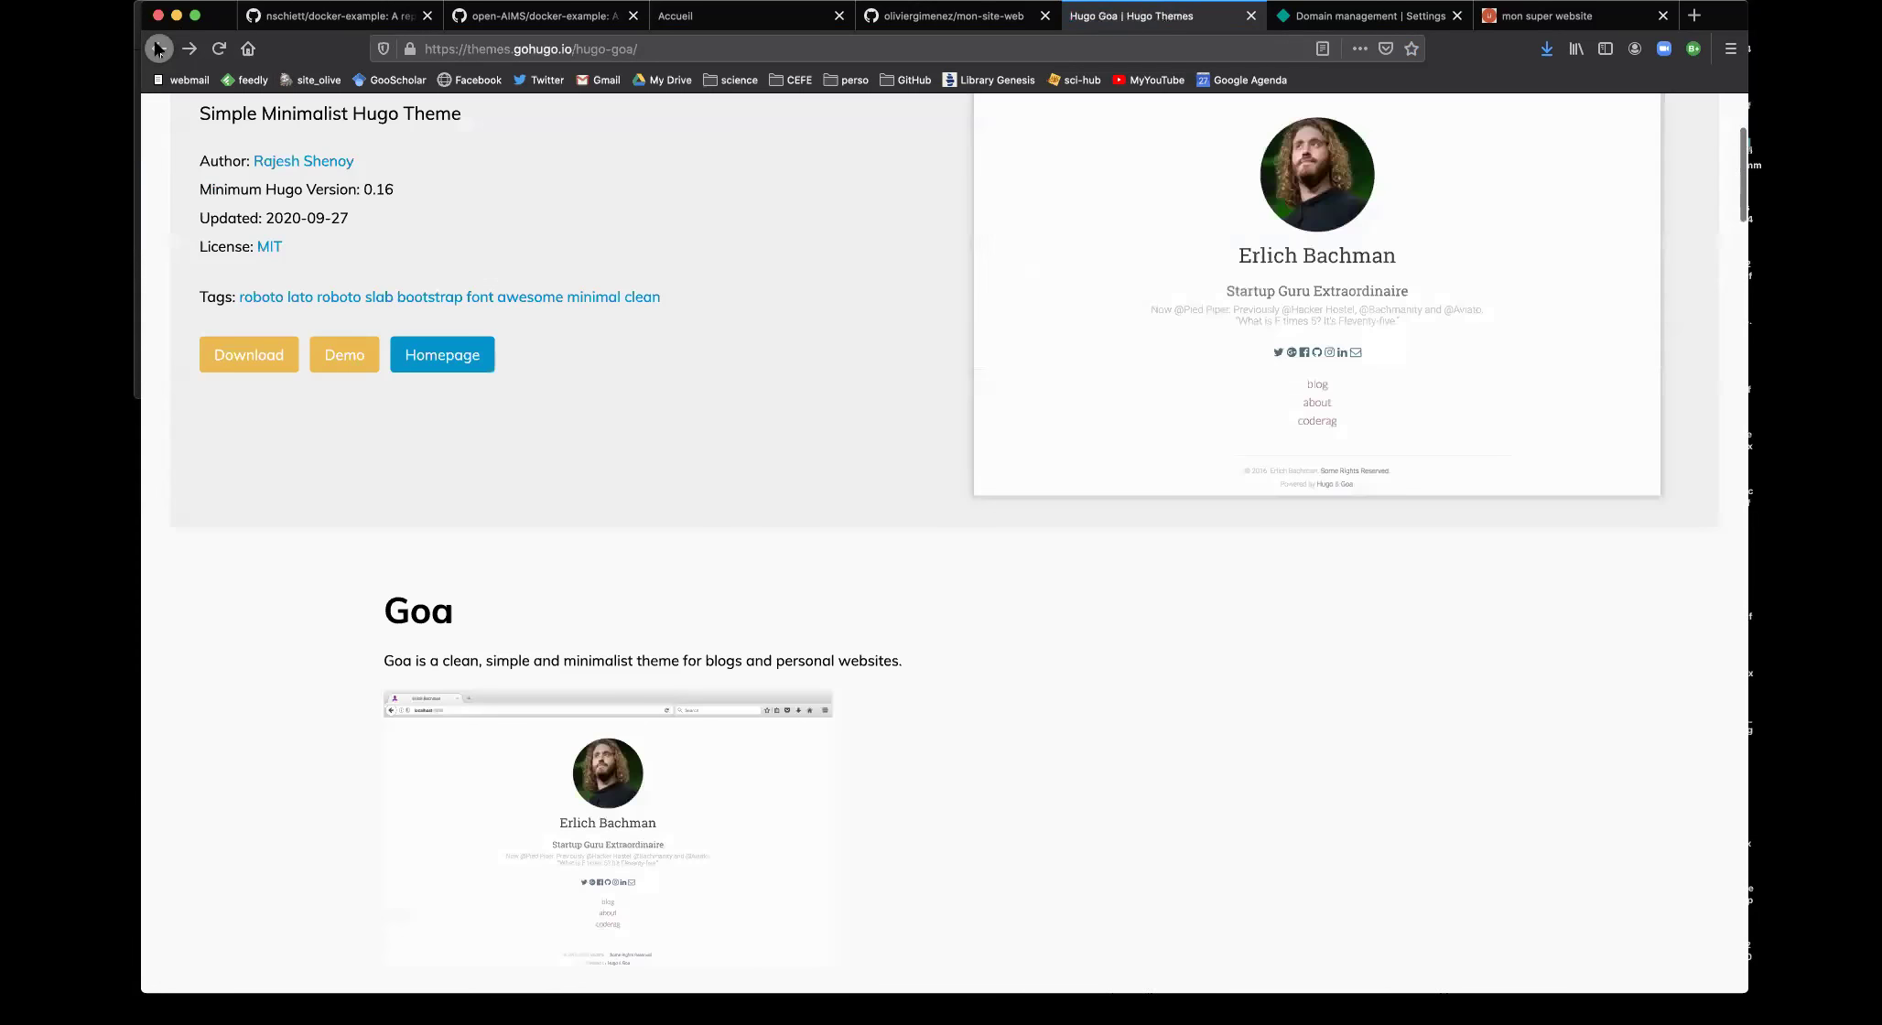
click(160, 48)
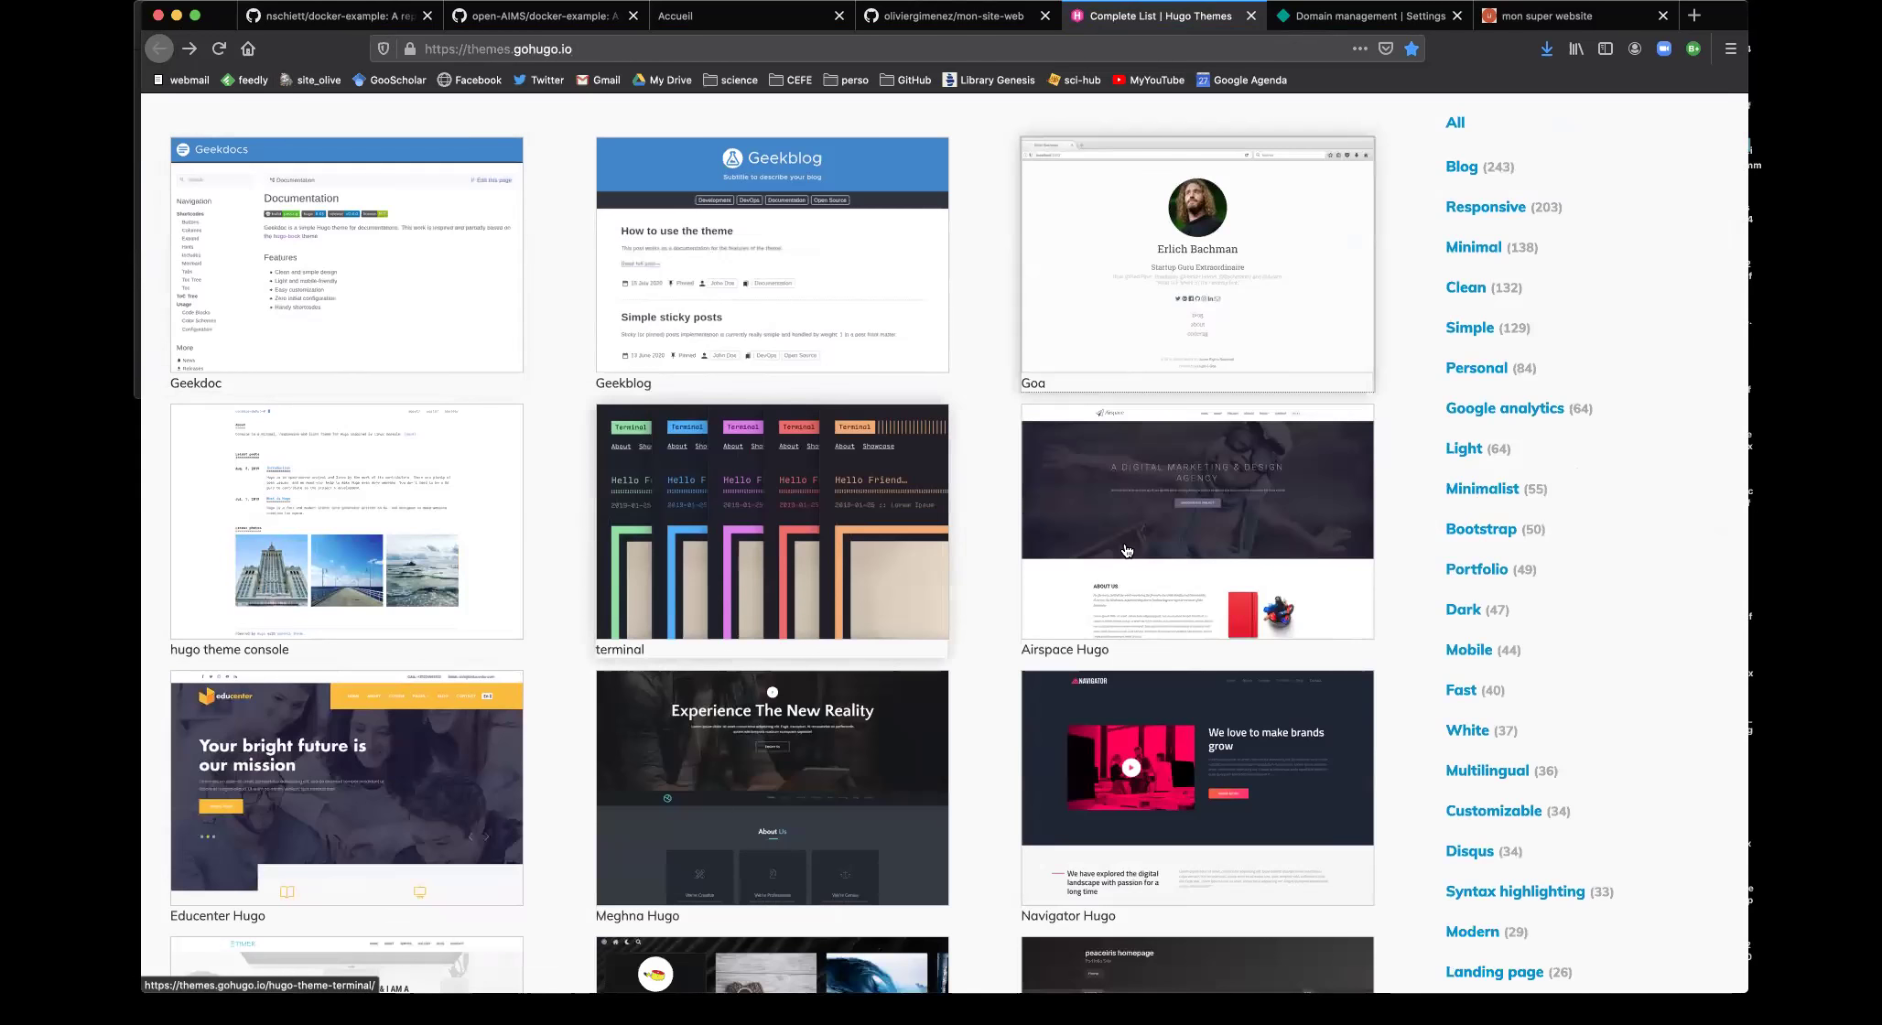
Find the Cactus theme in the Hugo themes list and open its demo
scroll(1126, 550, down, 5)
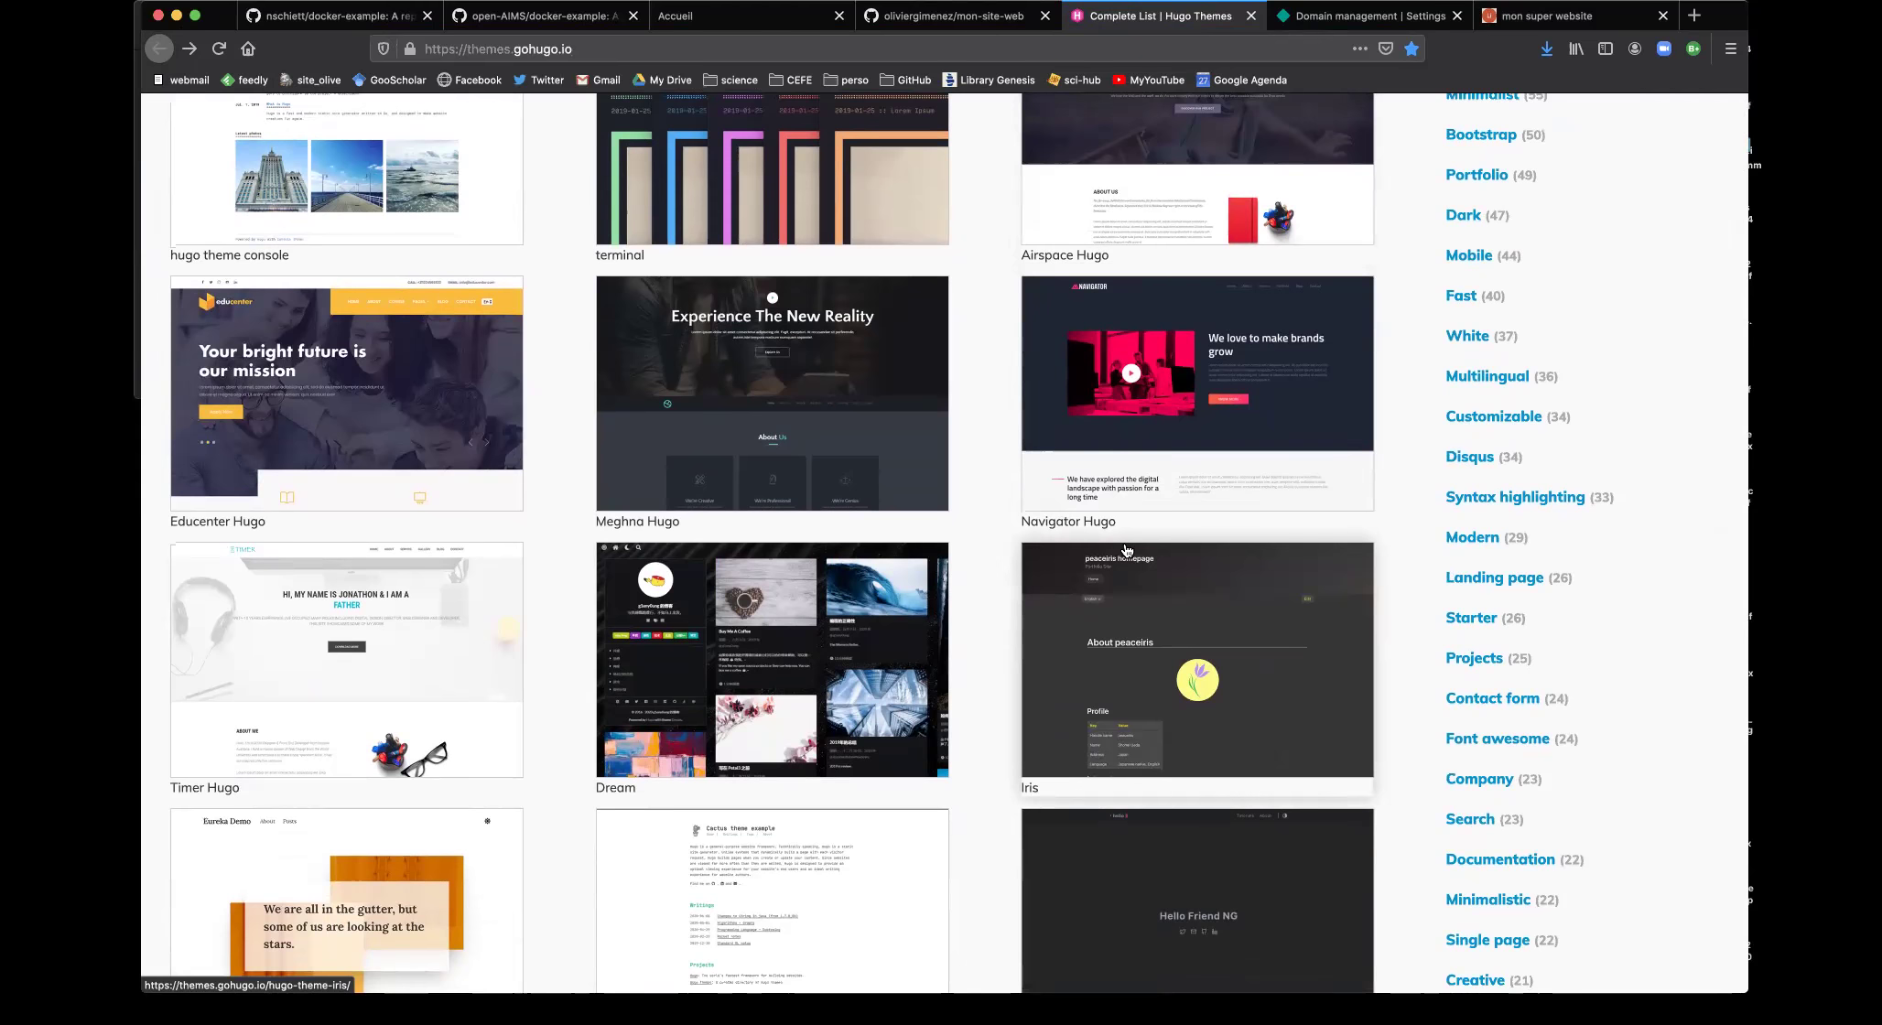
scroll(1127, 550, down, 2)
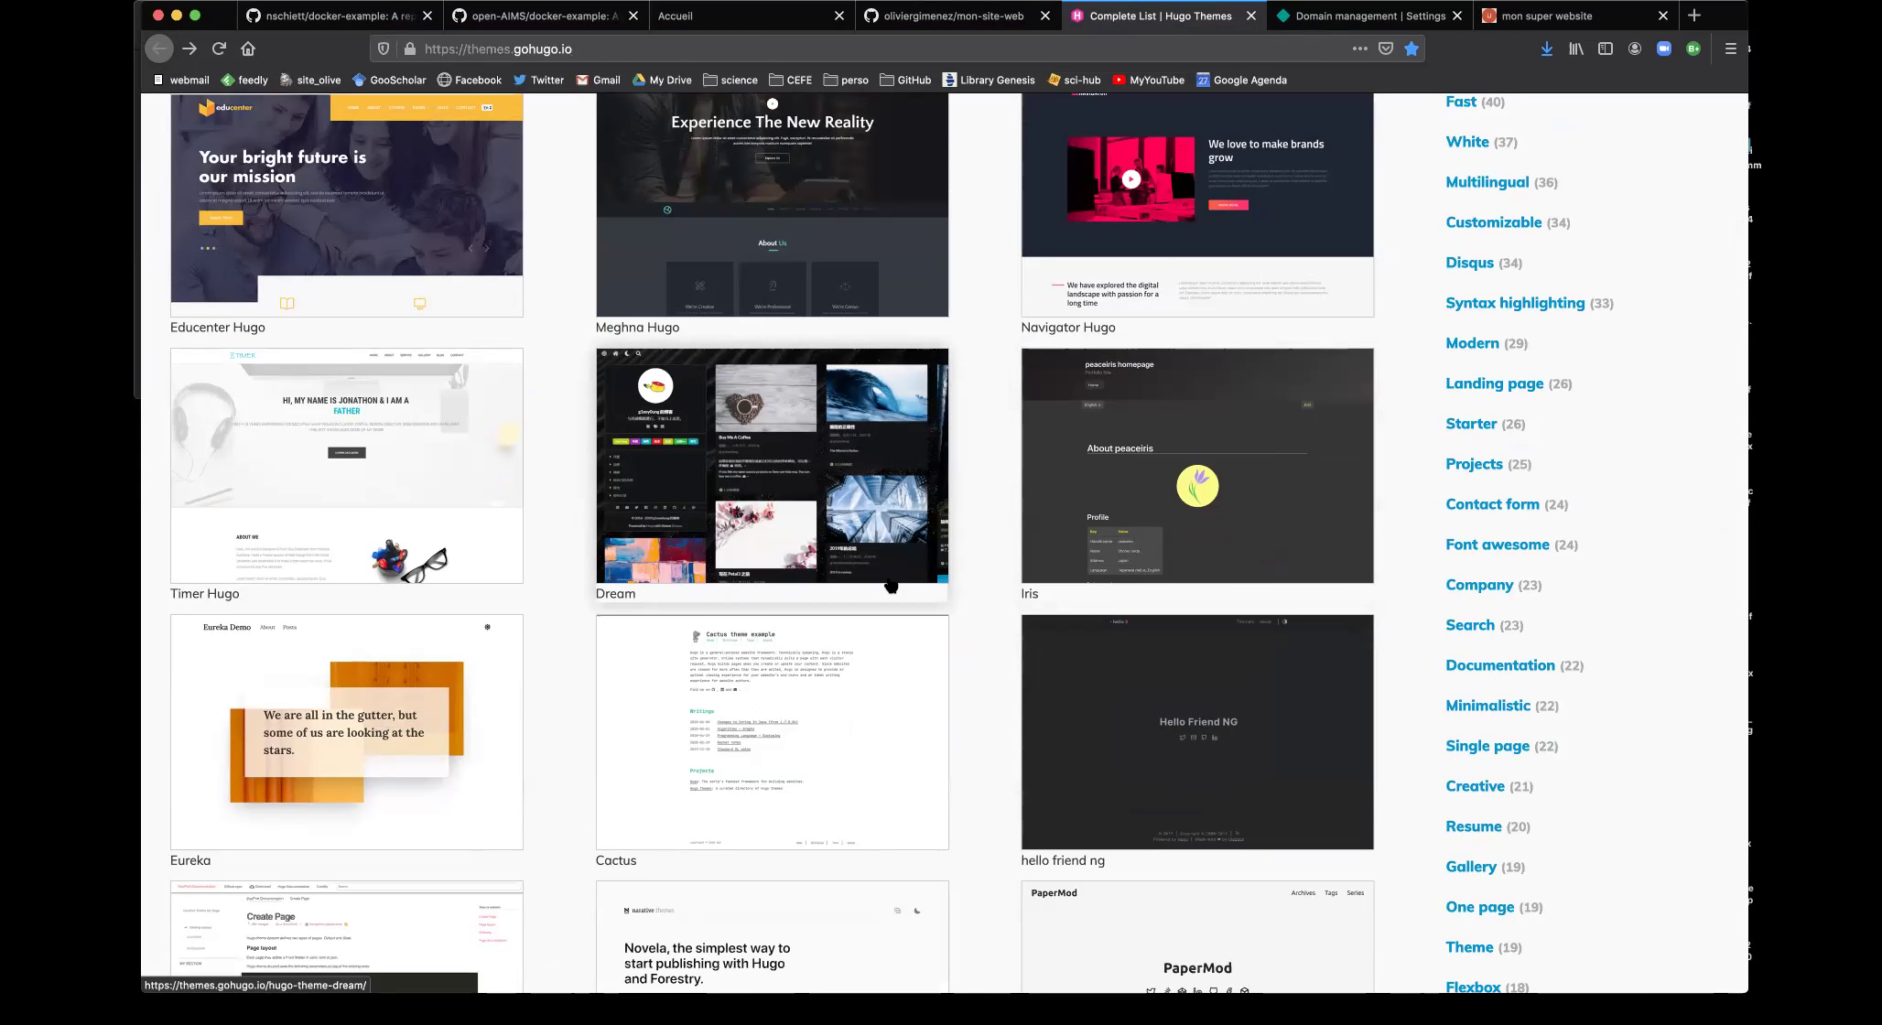
click(631, 679)
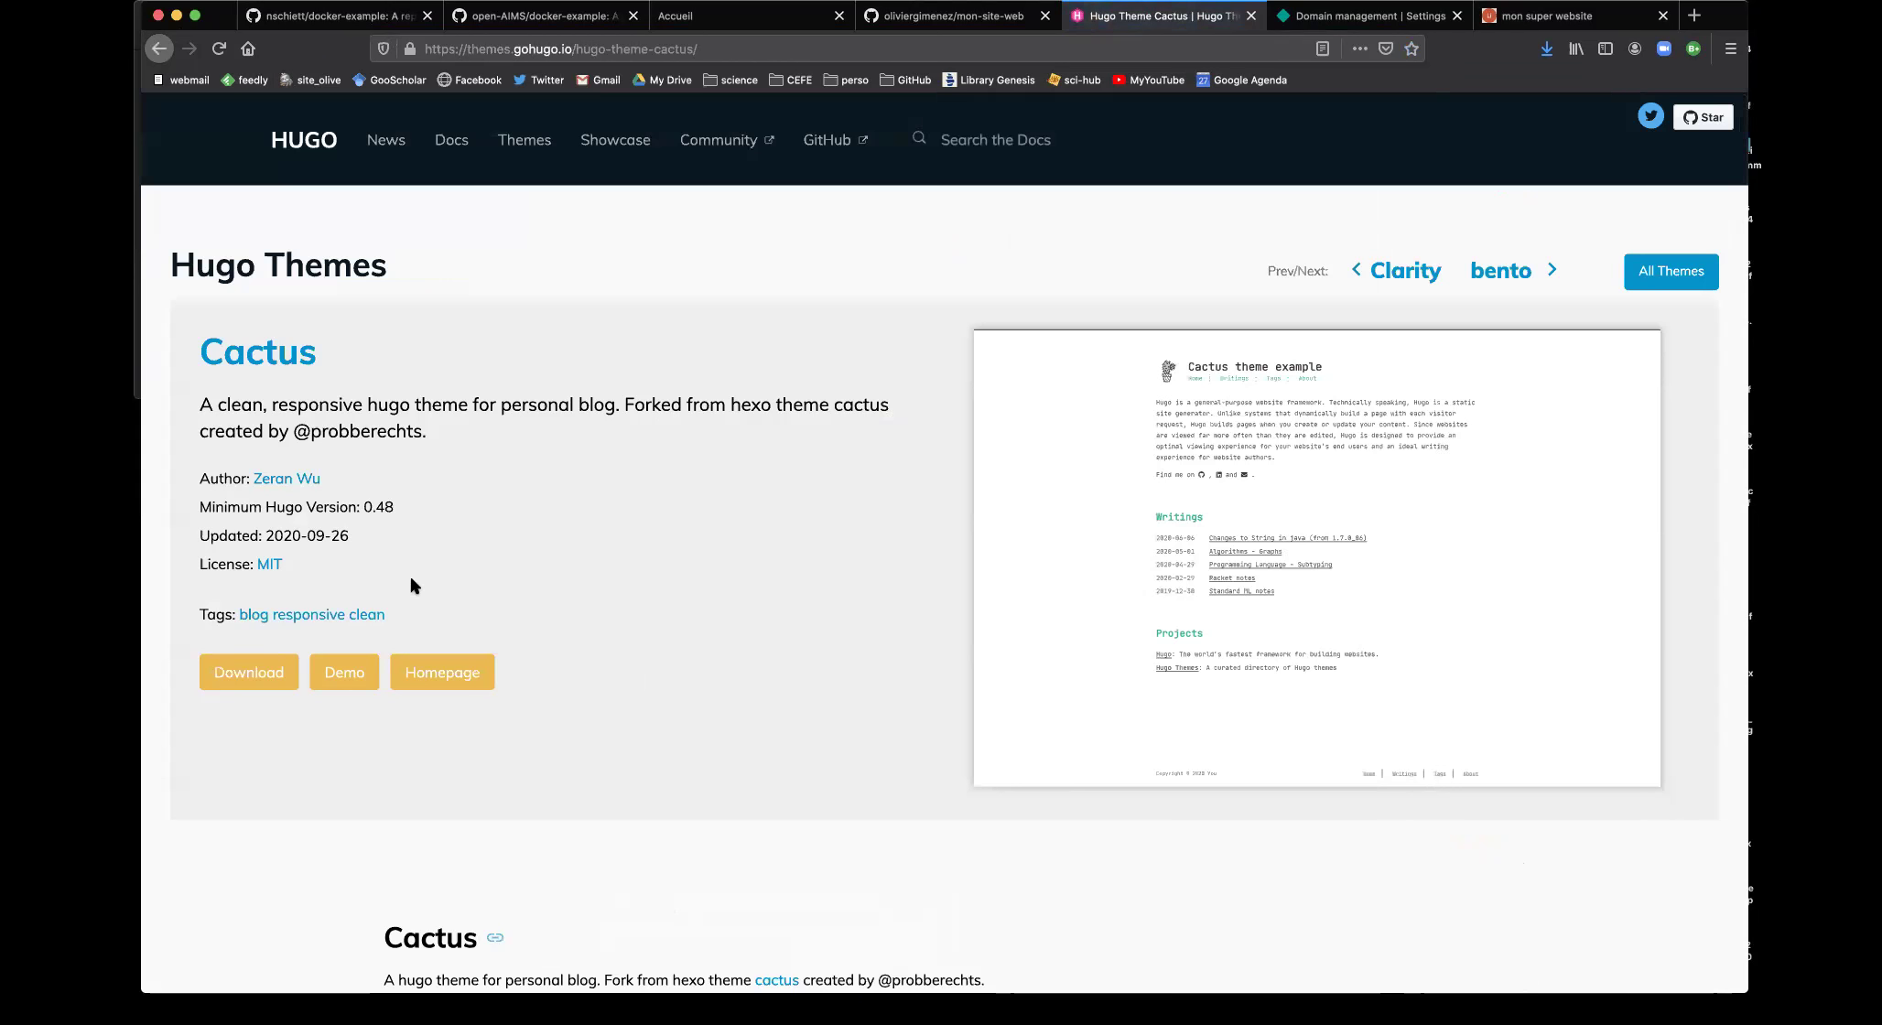
click(346, 677)
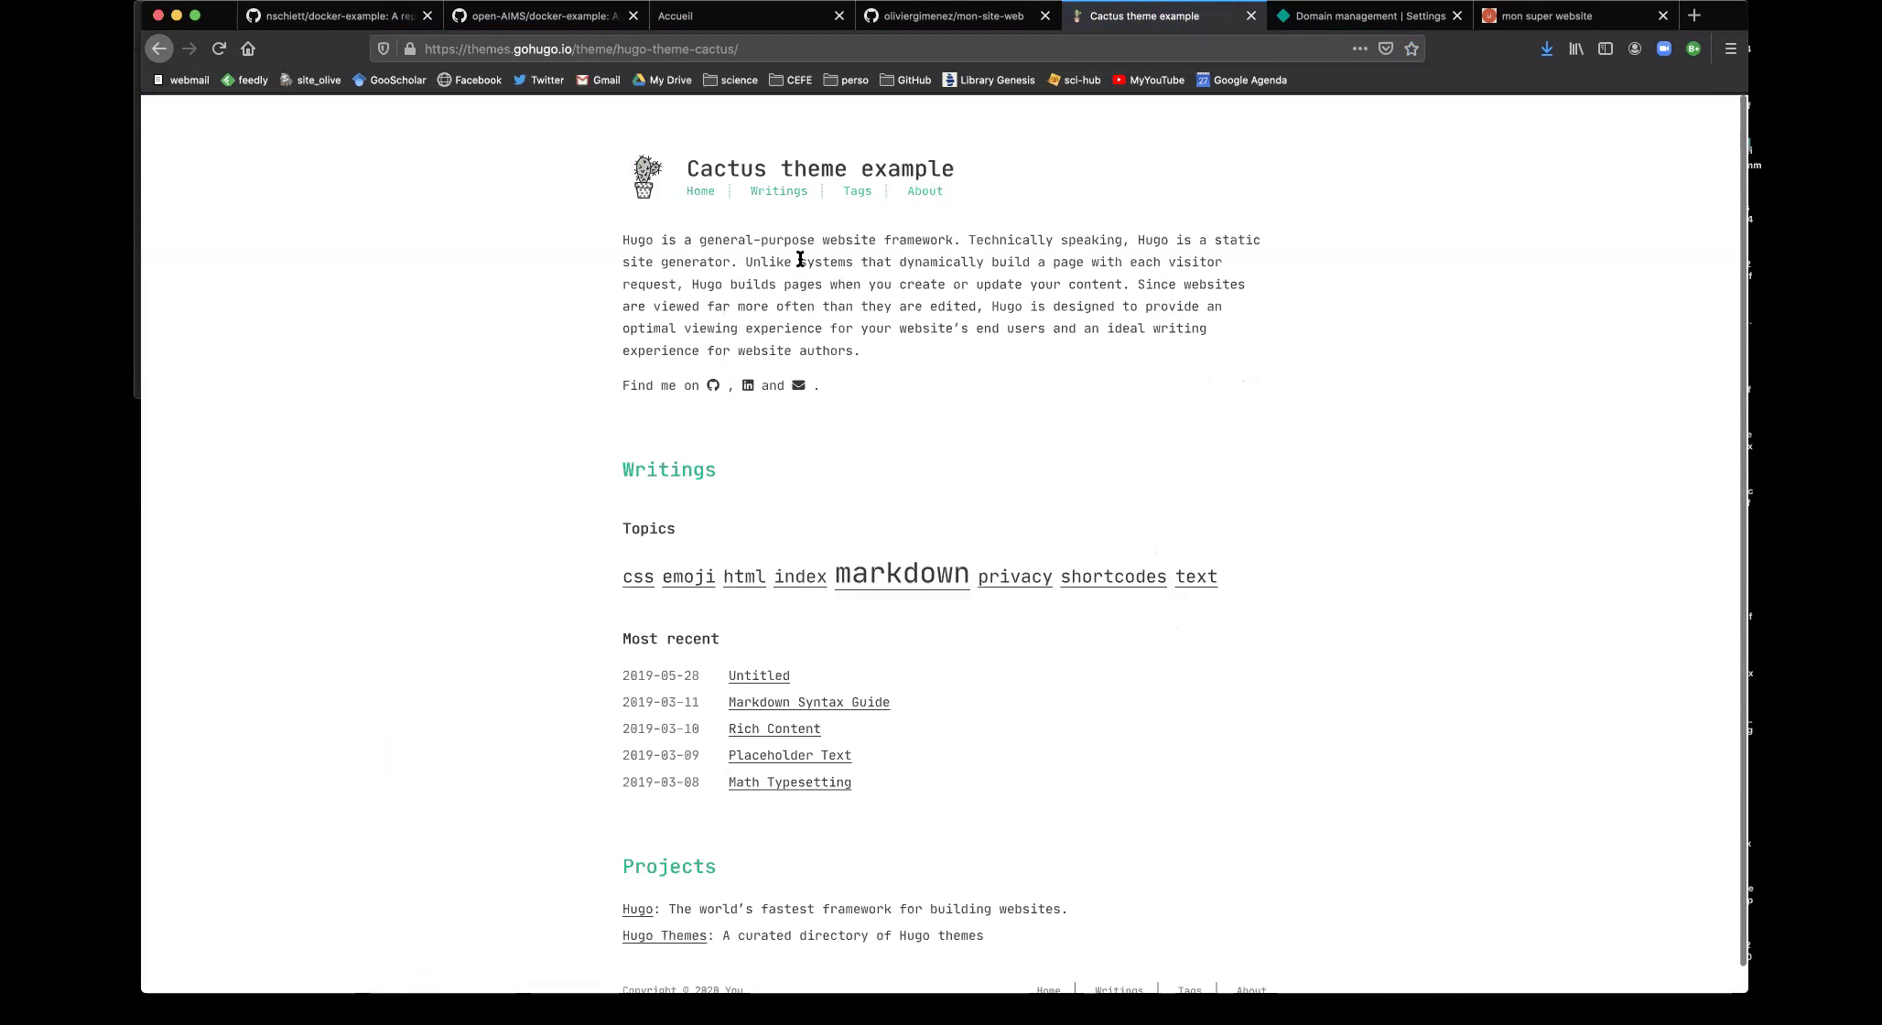
View the Cactus demo's Writings, Tags and About pages and return to its home page
click(780, 194)
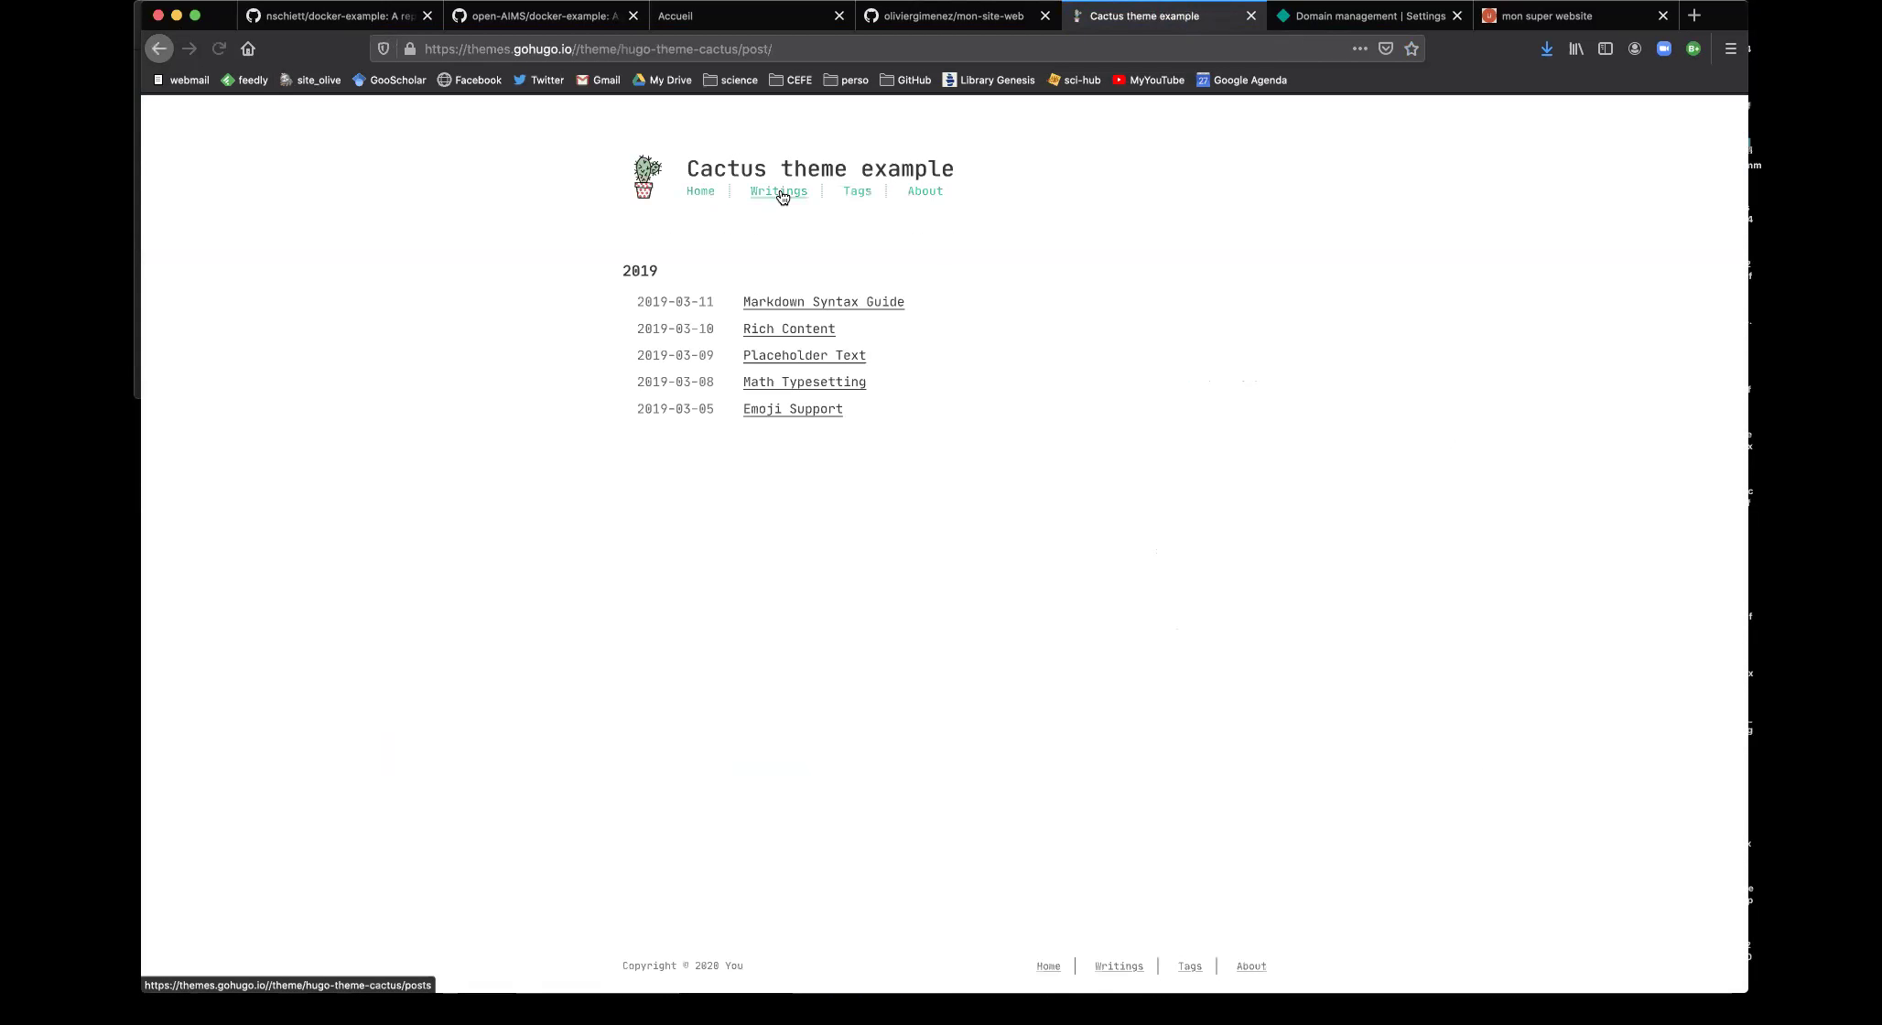
click(853, 194)
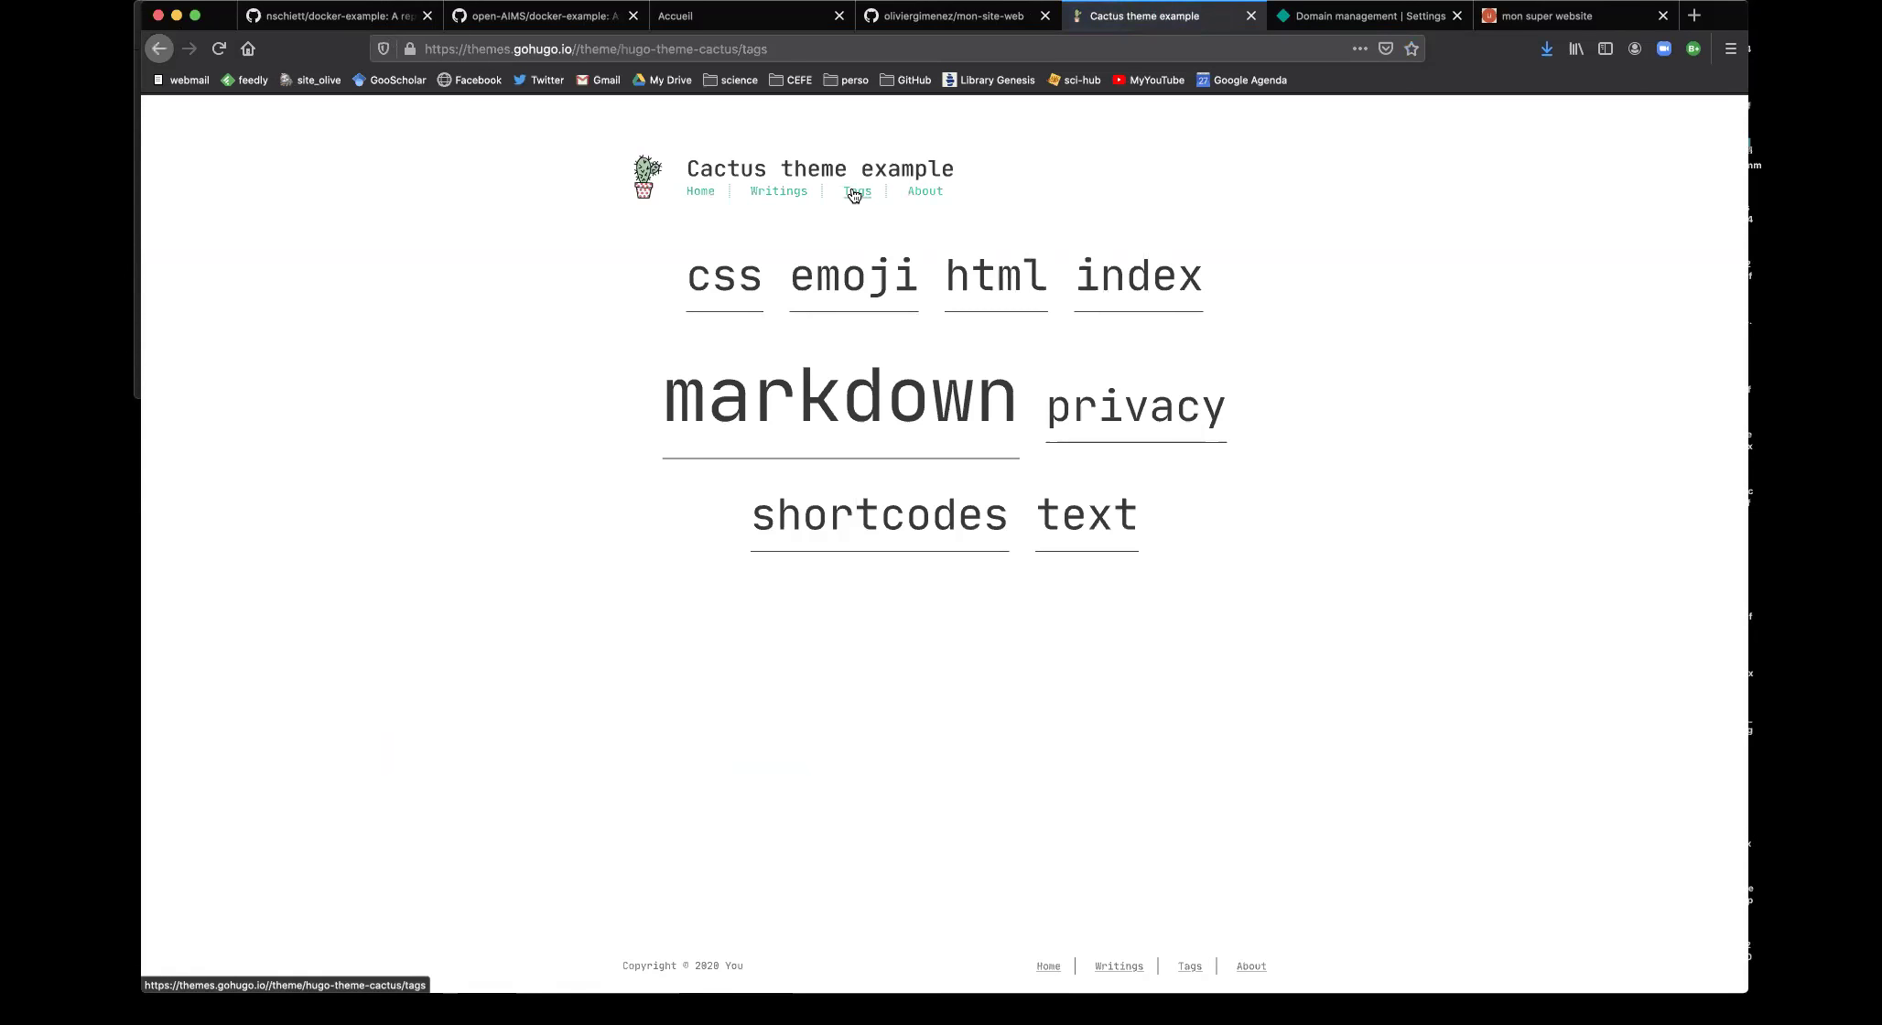
click(921, 193)
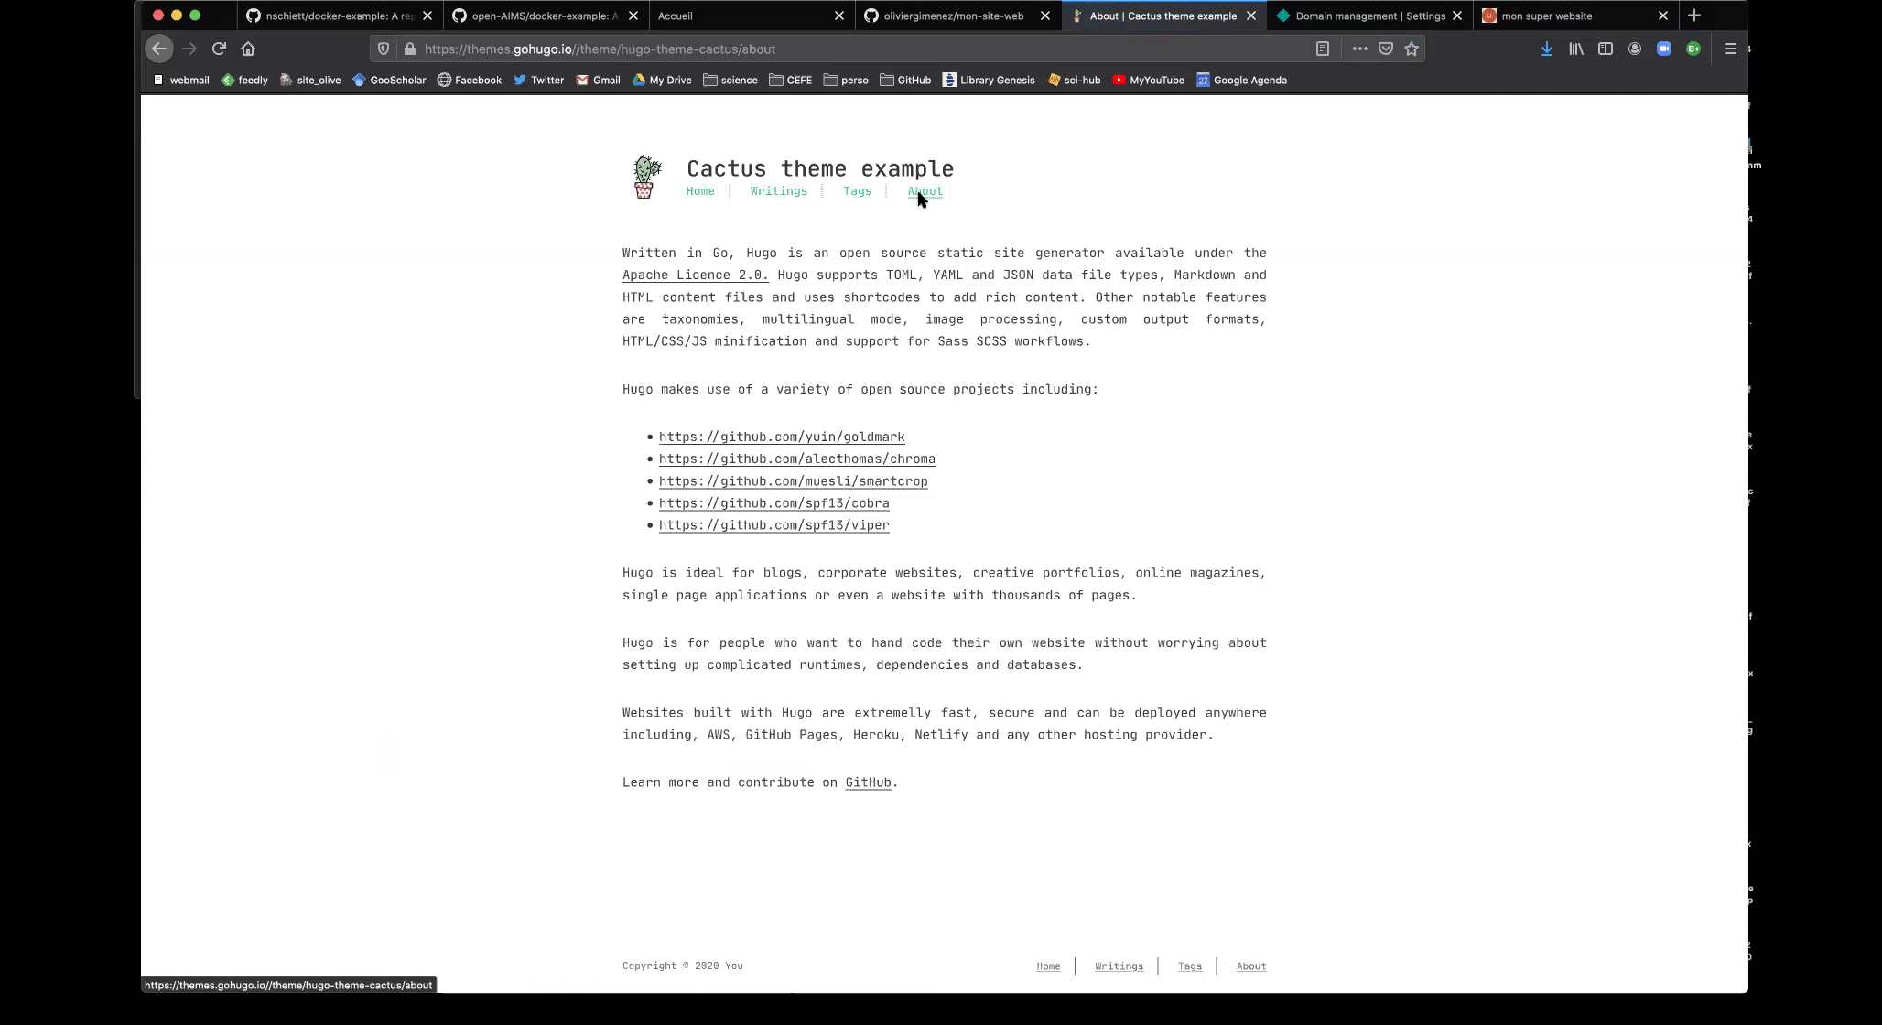
click(701, 191)
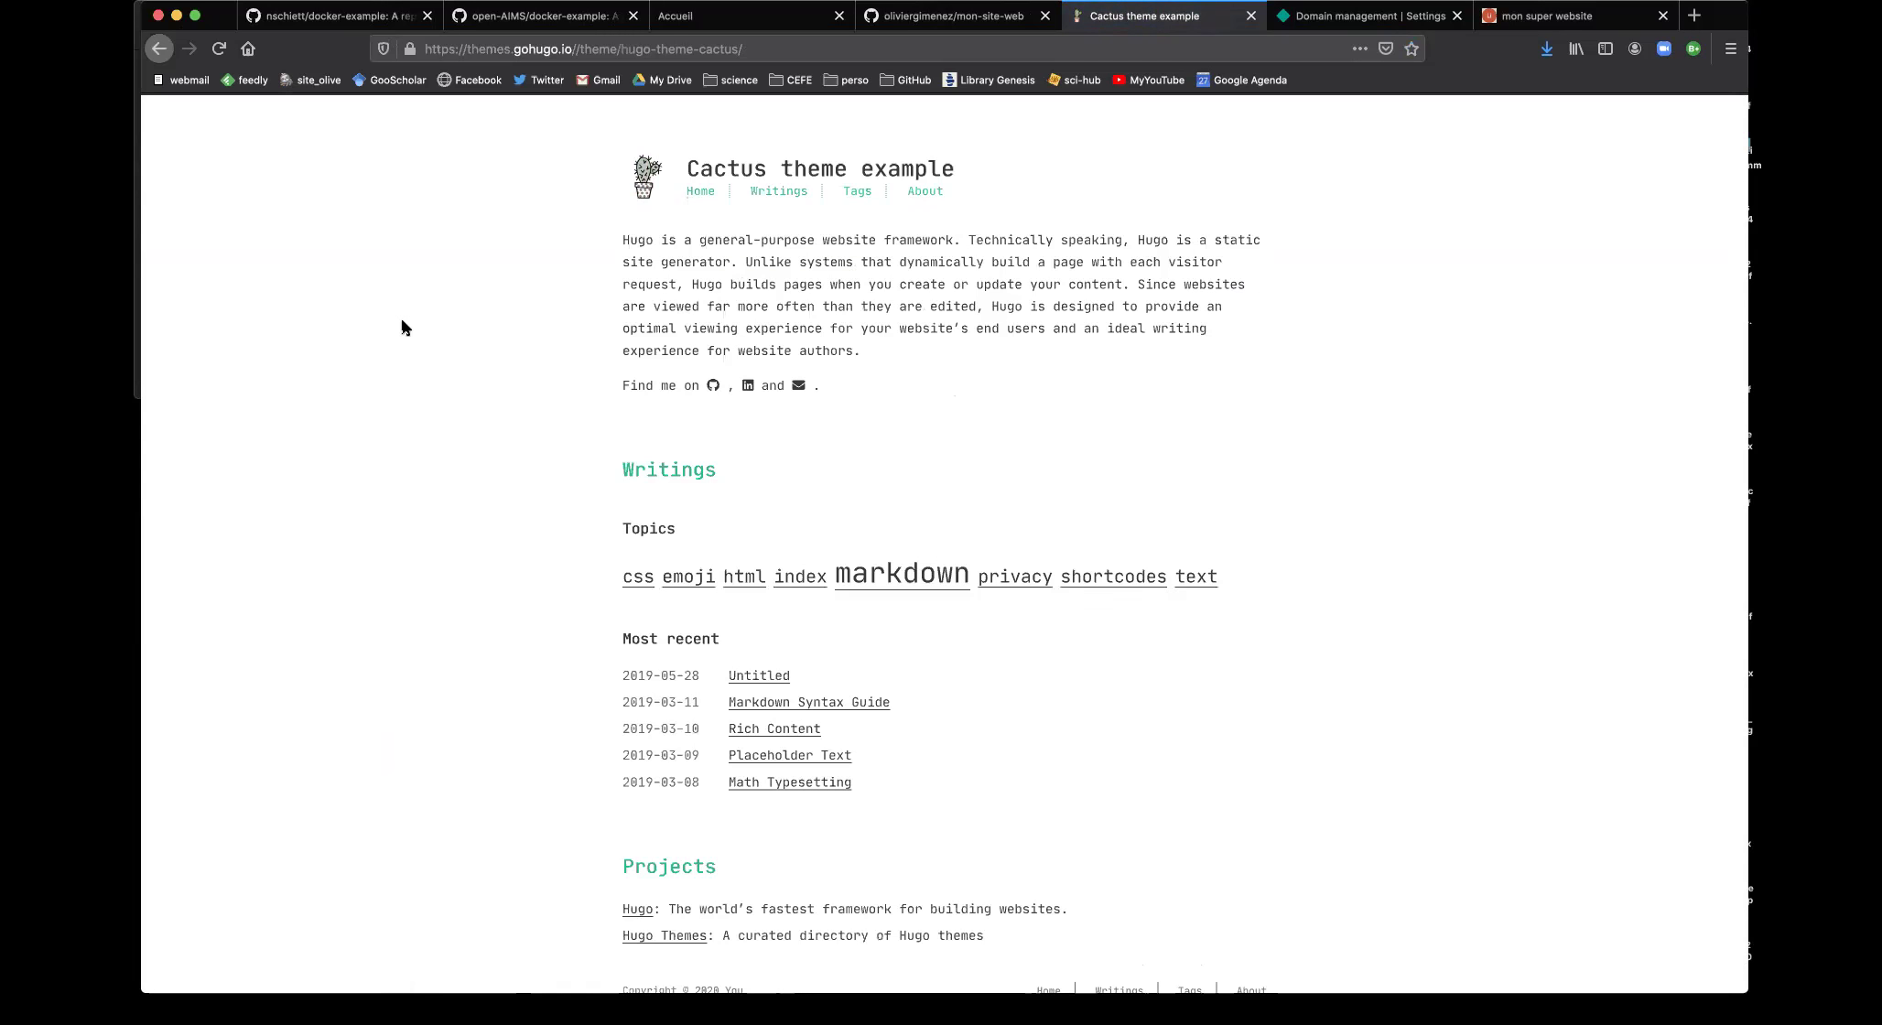
Go back from the Cactus demo through the theme's page to the Hugo themes list
click(159, 50)
click(160, 49)
click(159, 49)
click(159, 50)
click(159, 49)
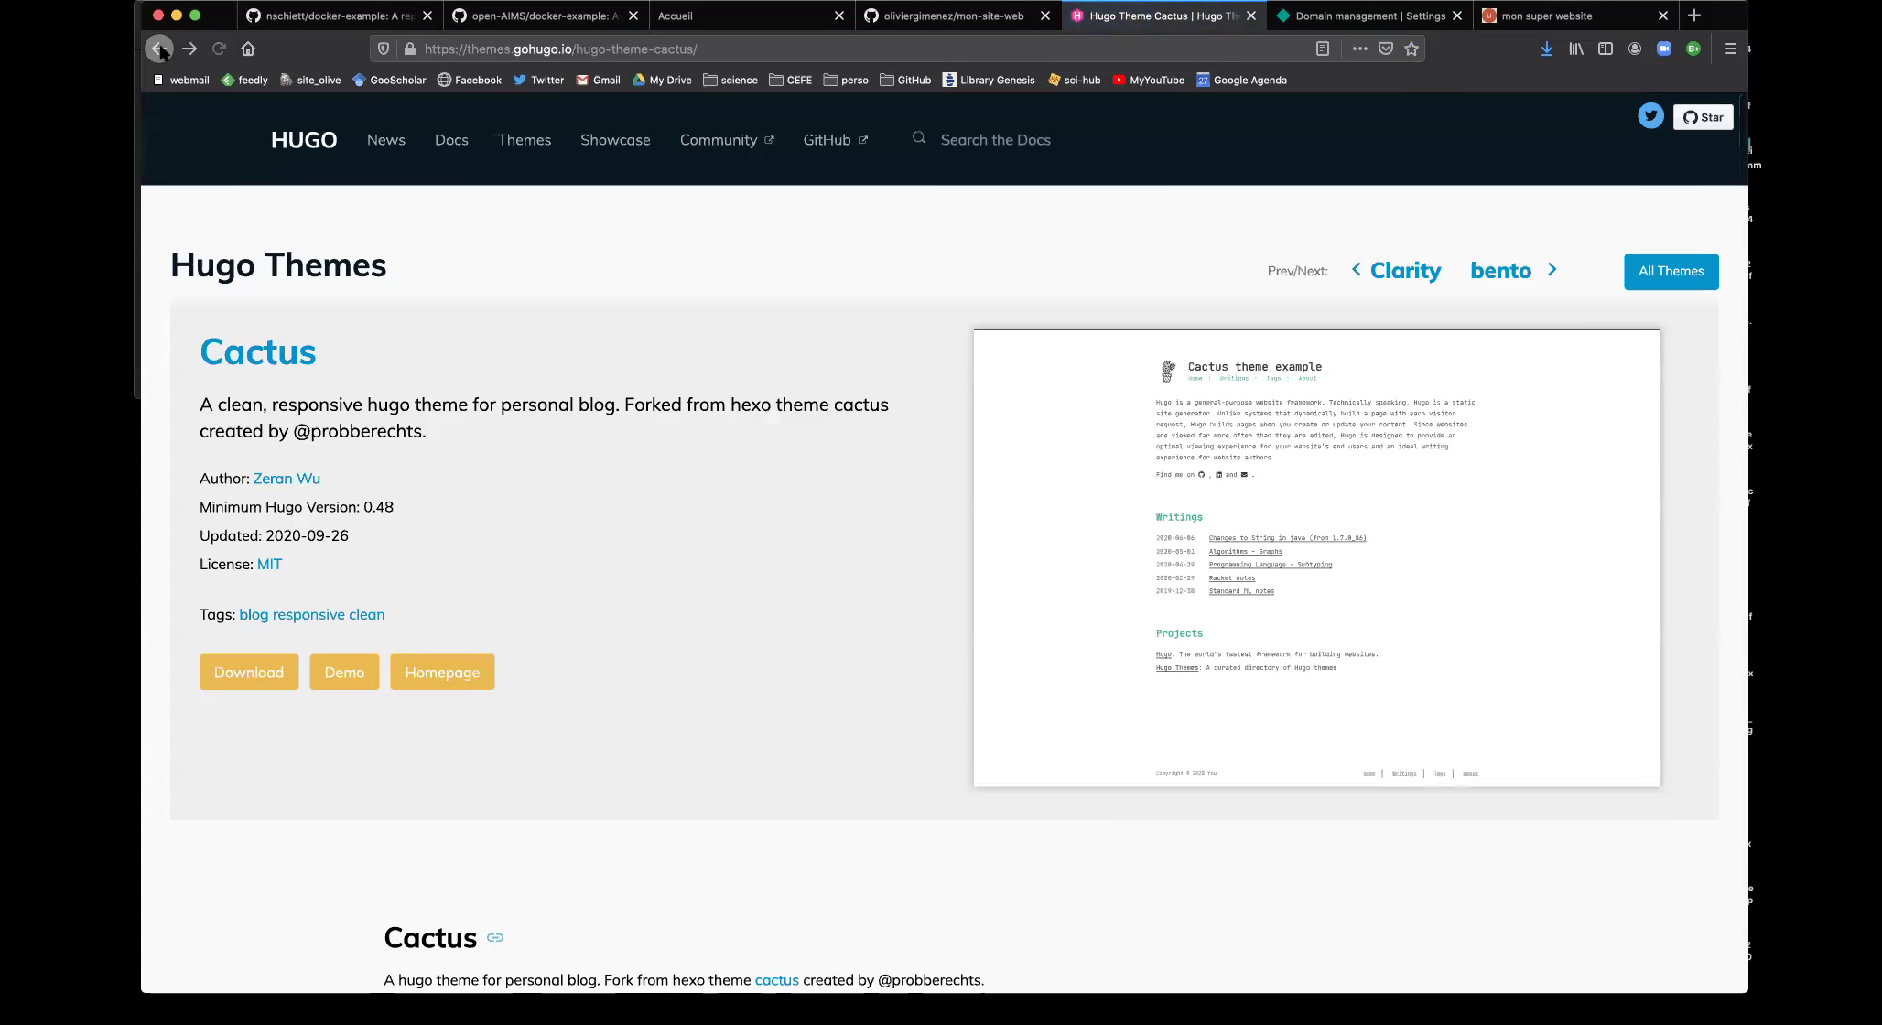
click(159, 49)
Find the Restaurant Hugo theme further down the themes list and open its demo
scroll(749, 623, down, 5)
scroll(750, 623, down, 10)
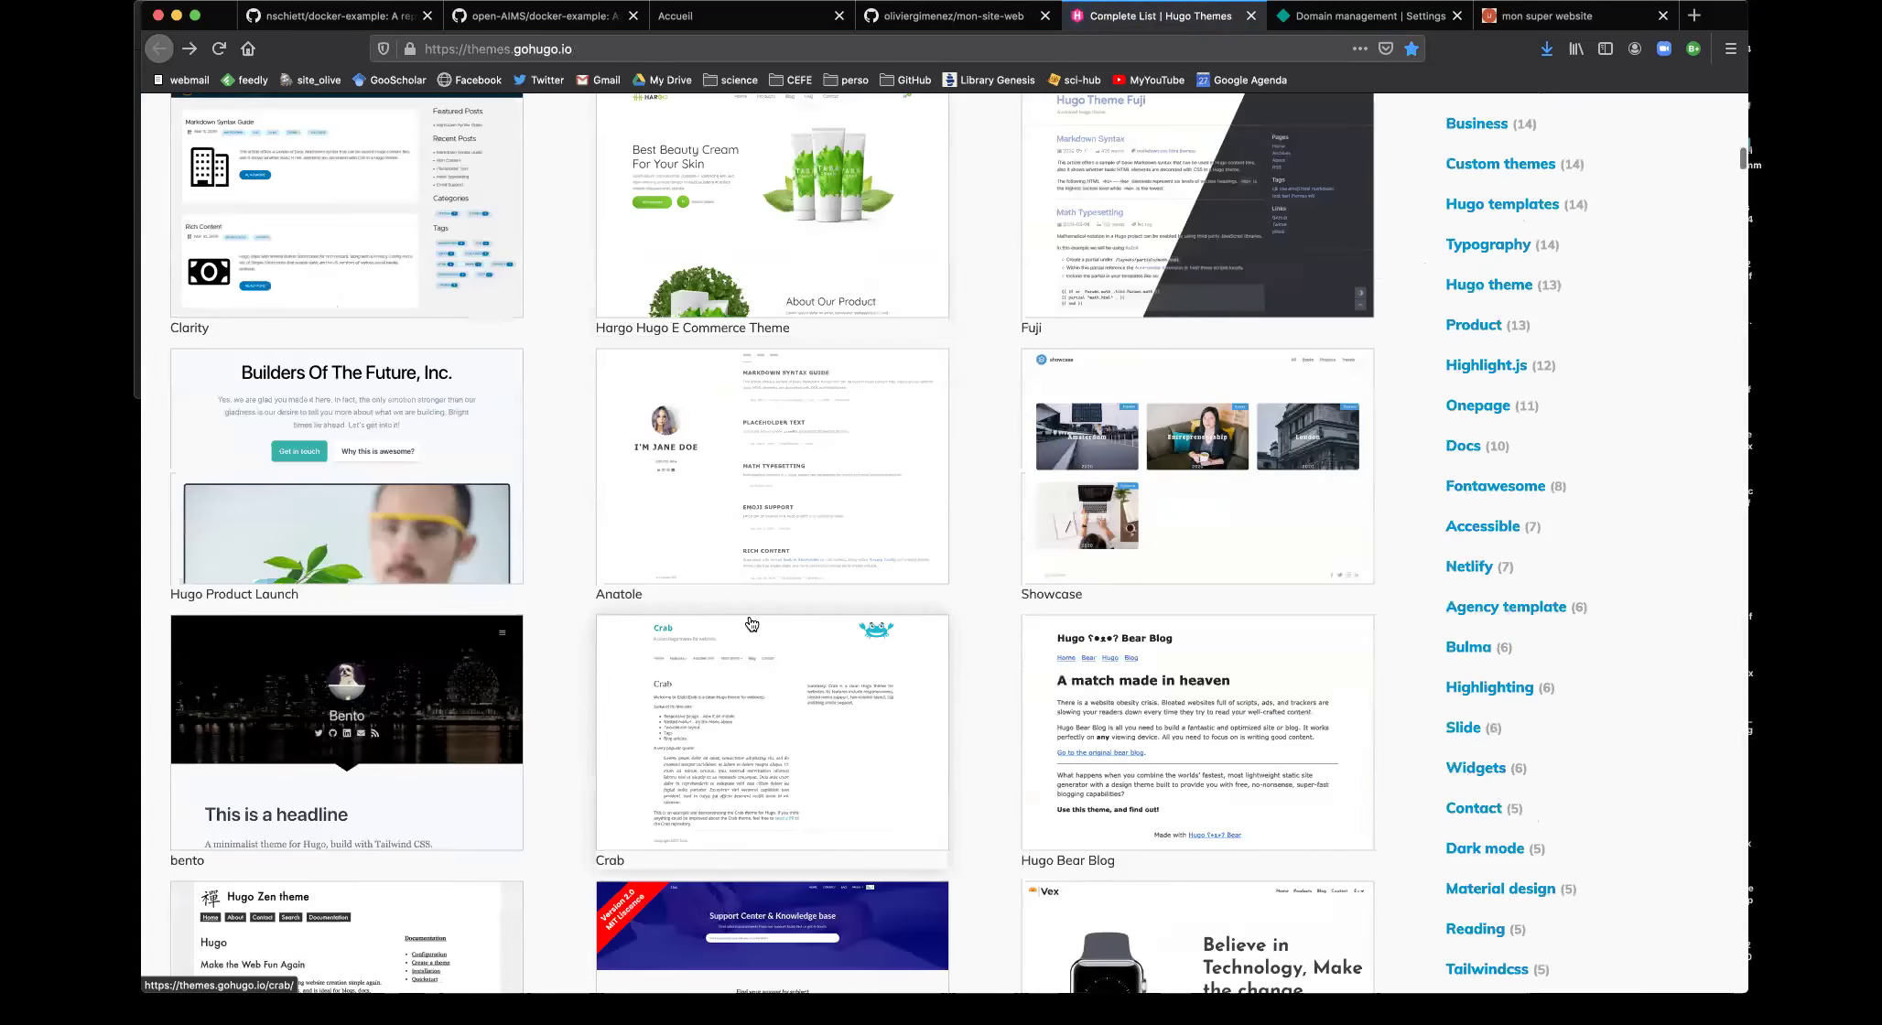
scroll(751, 624, down, 3)
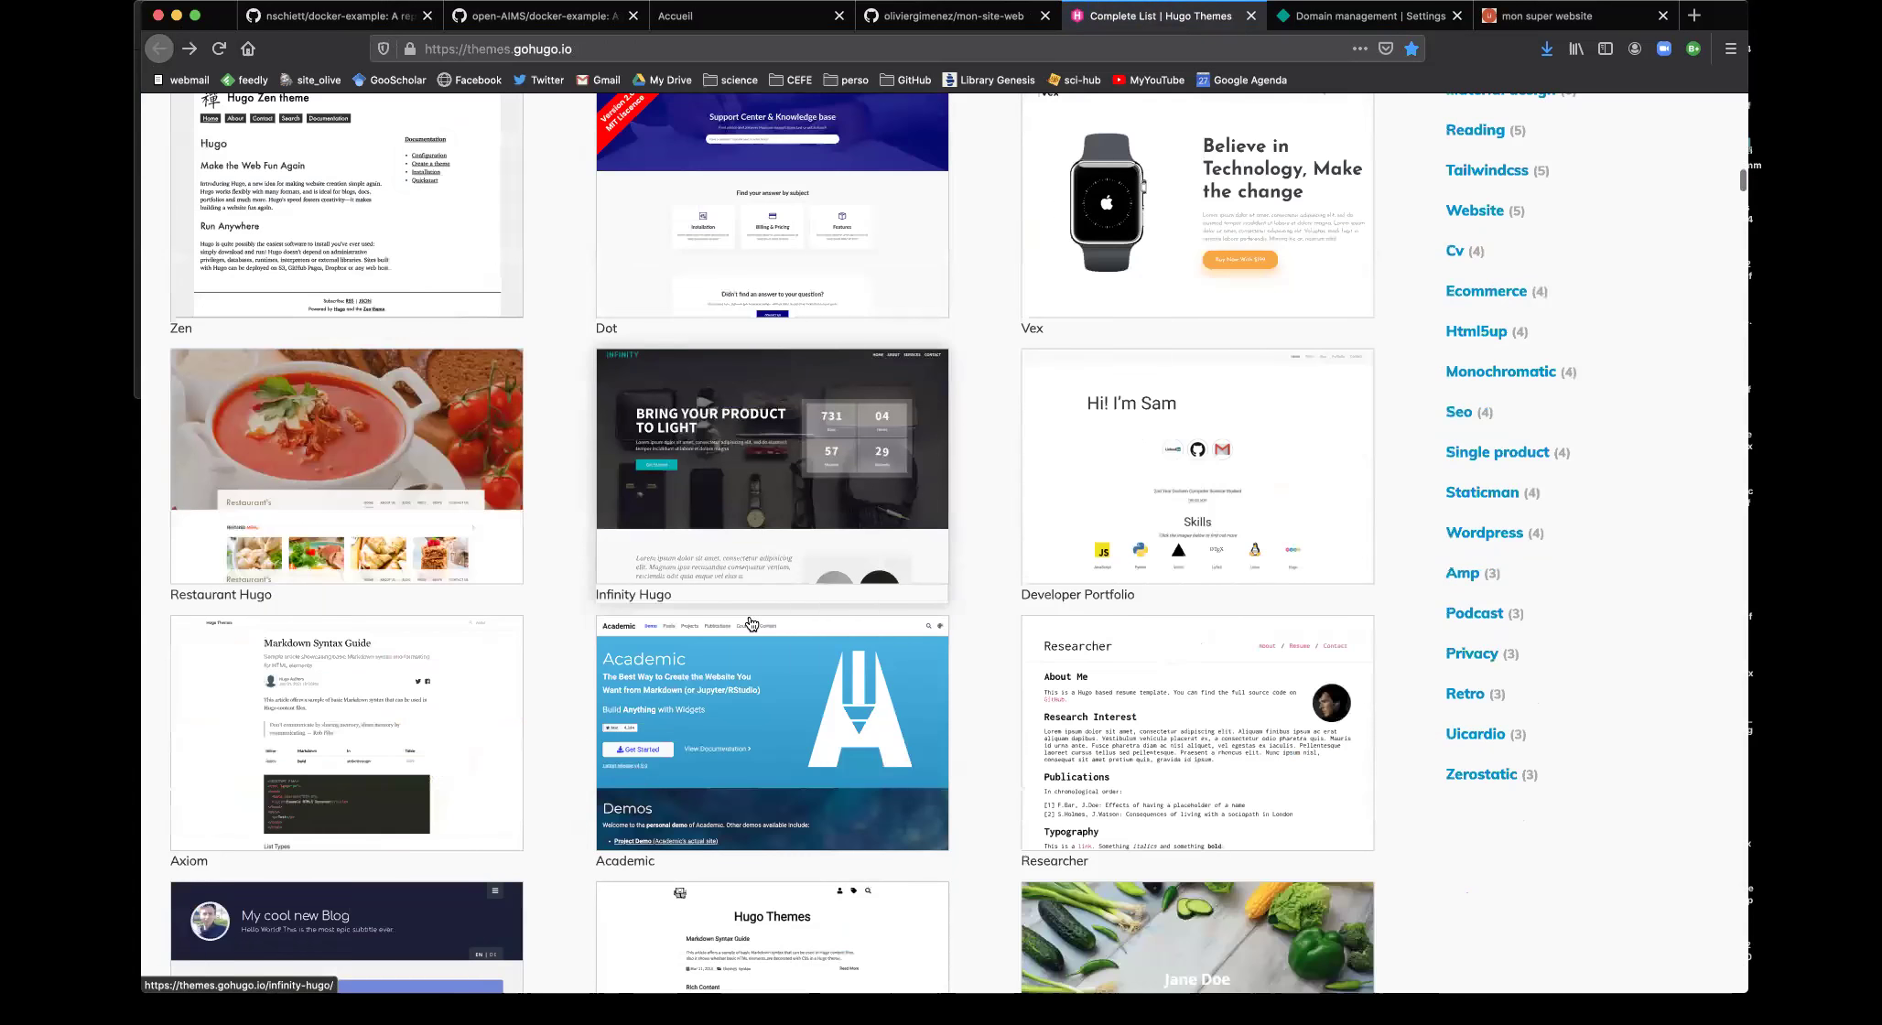
click(273, 404)
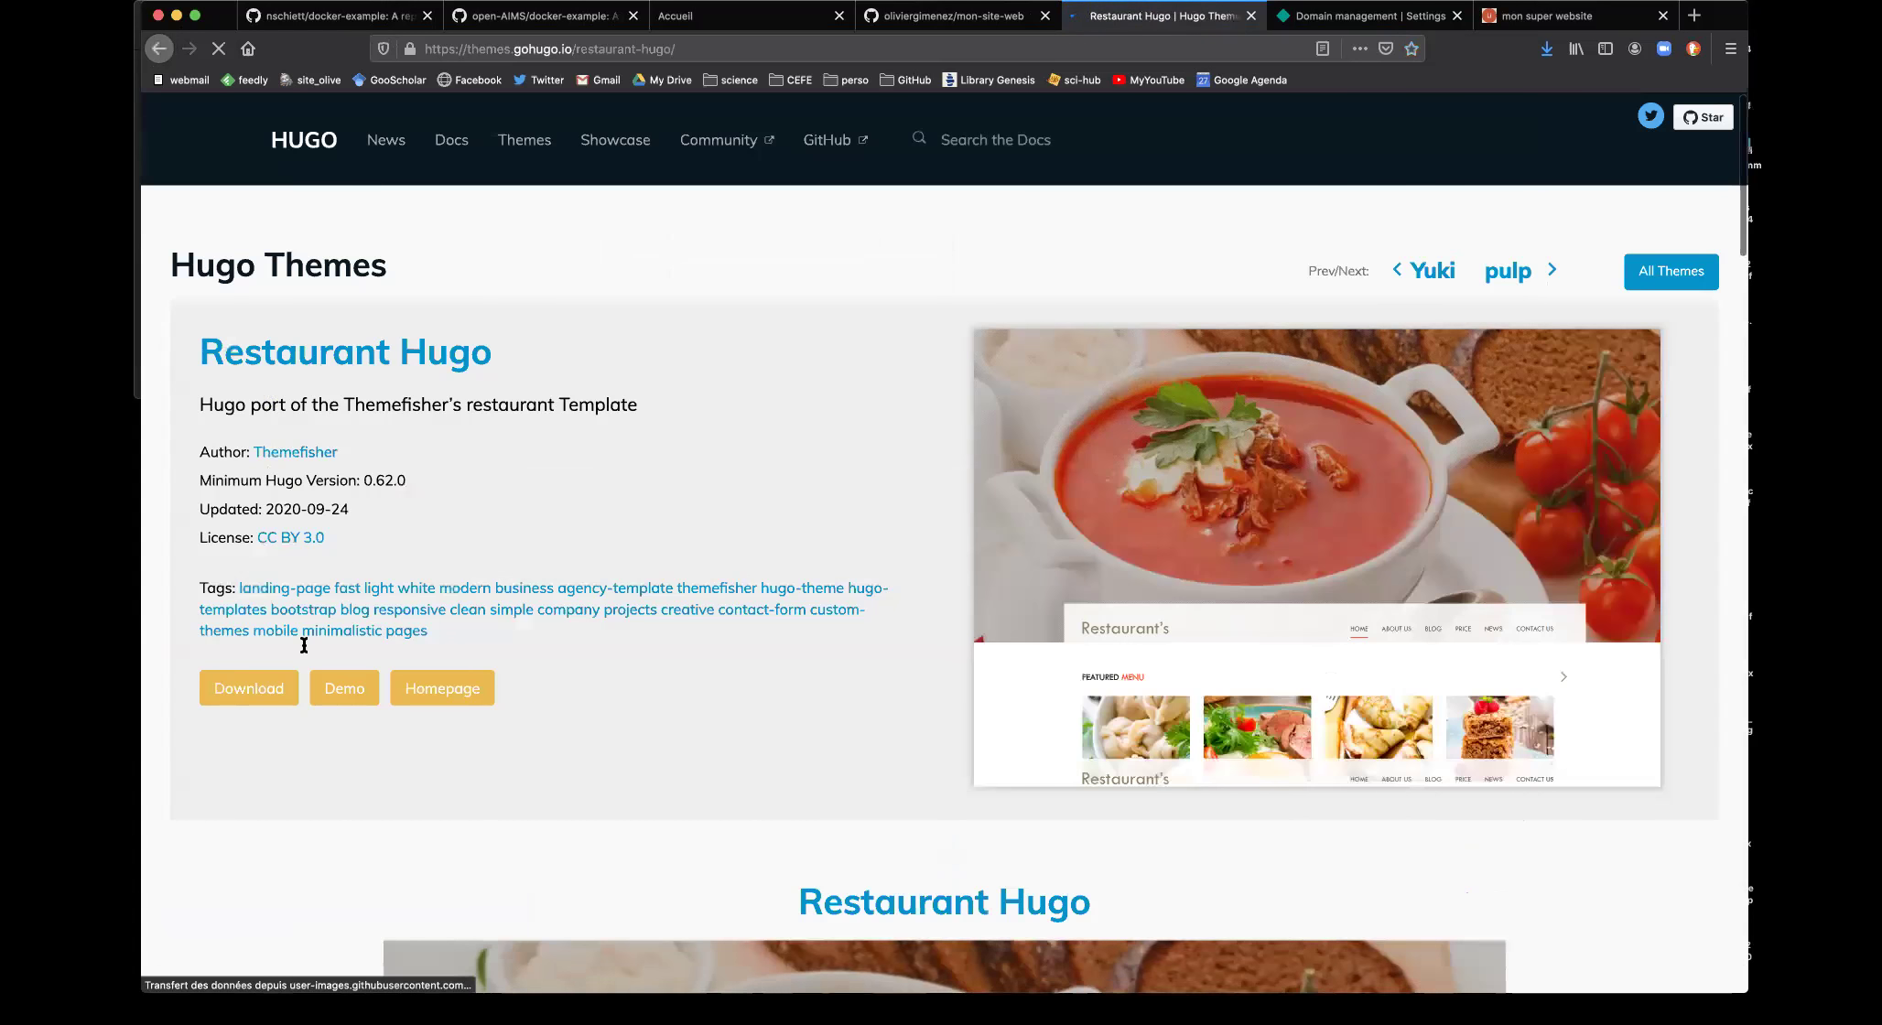
click(338, 691)
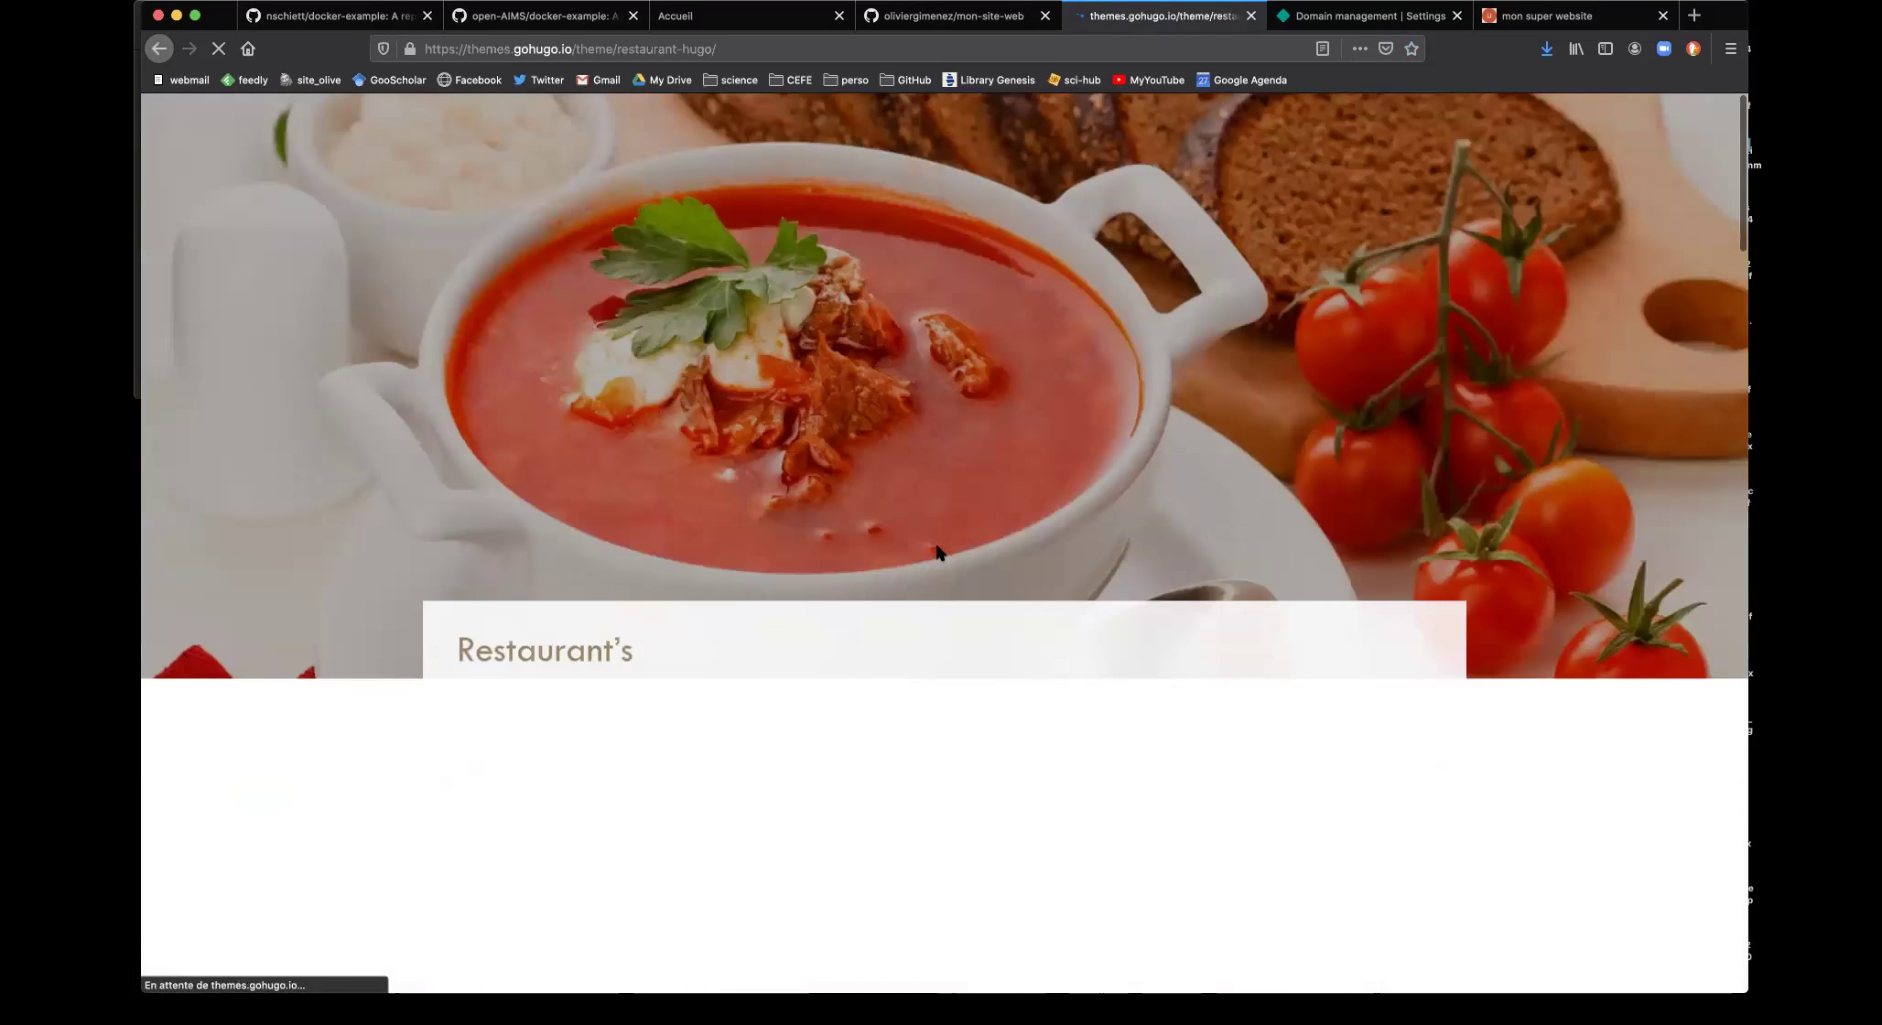
Look through the Restaurant Hugo demo's home page and advance its Featured Works carousel
scroll(938, 549, down, 3)
scroll(939, 552, down, 4)
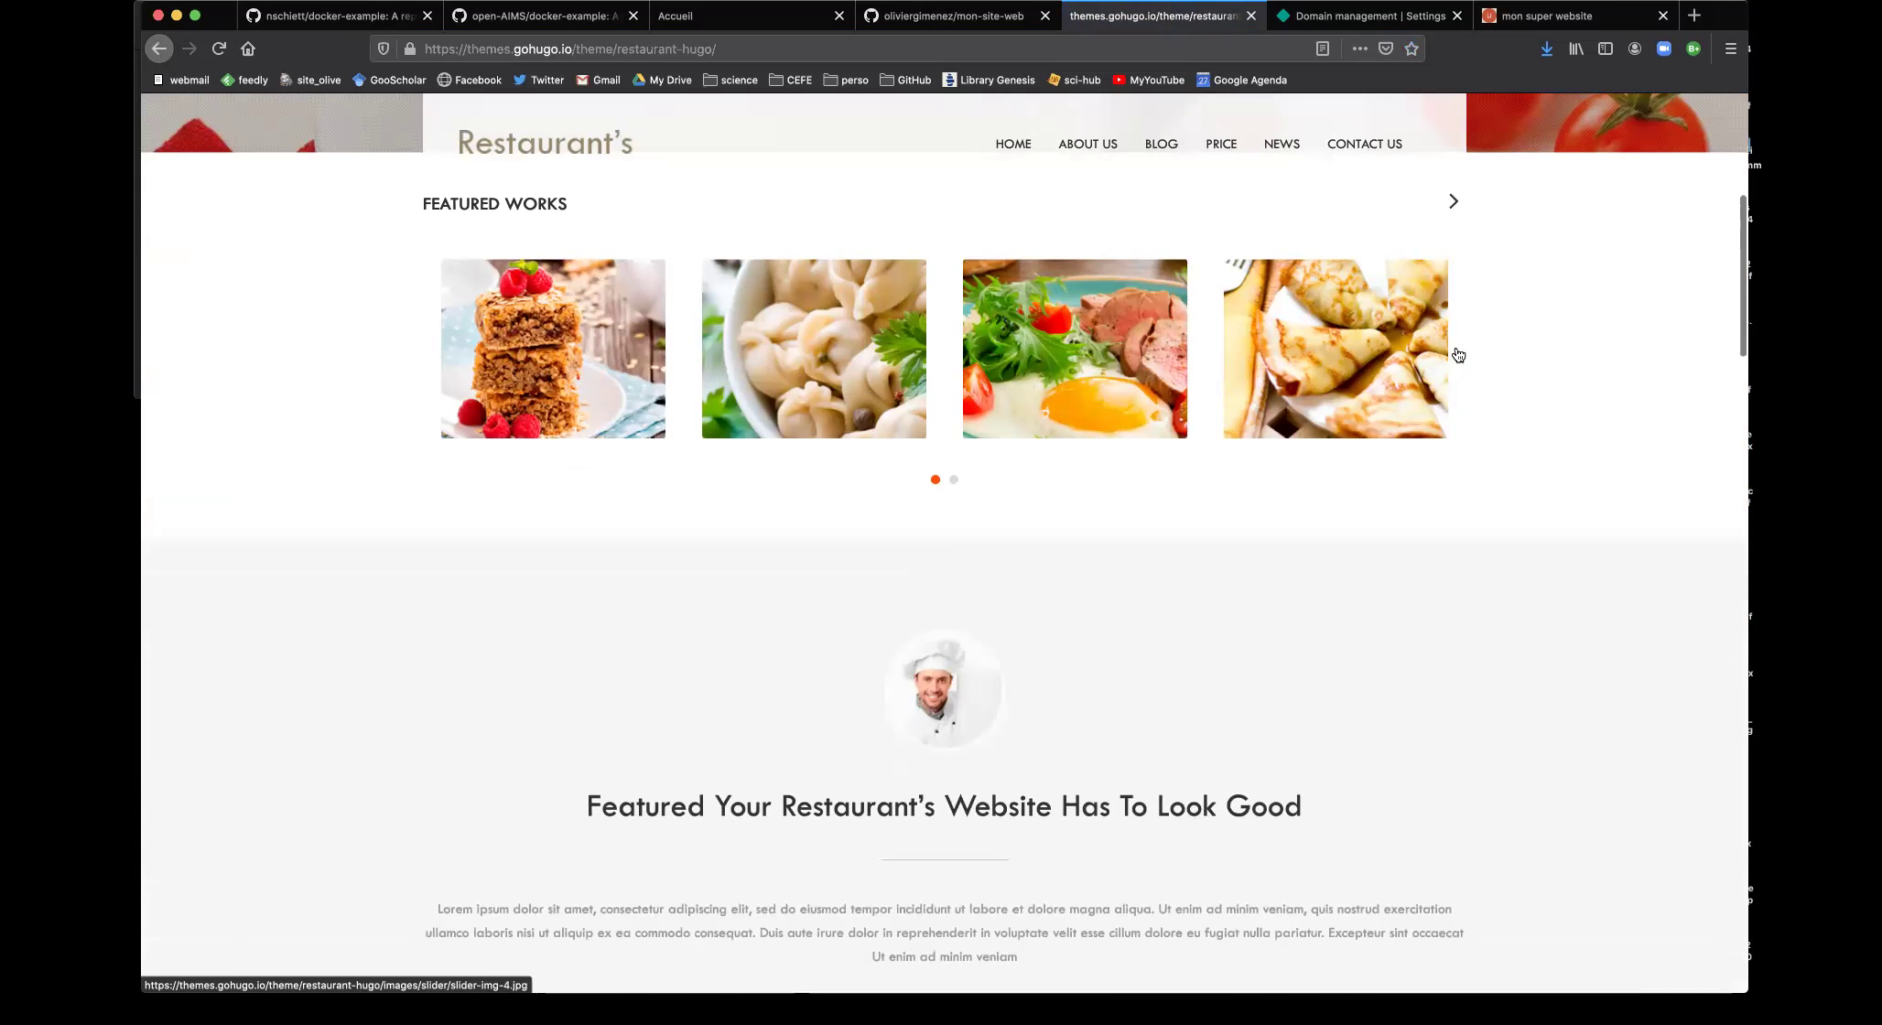
click(1451, 202)
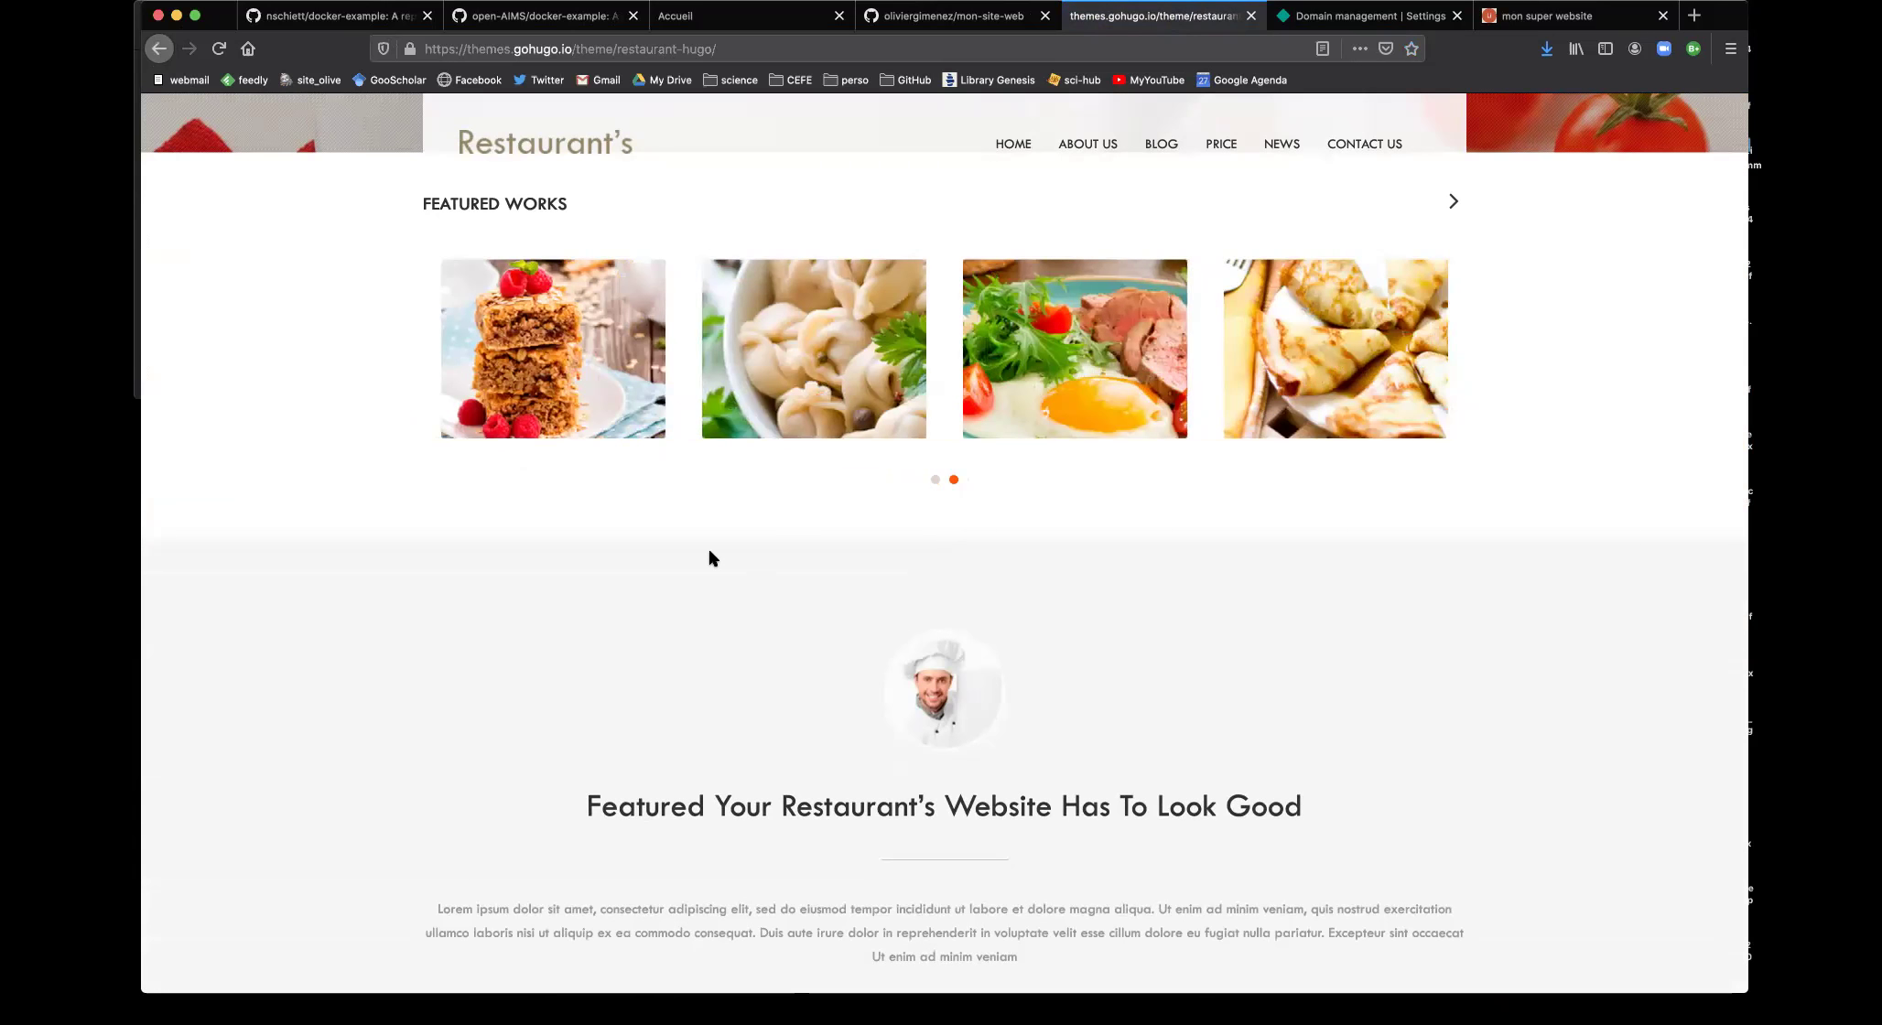
scroll(709, 556, up, 6)
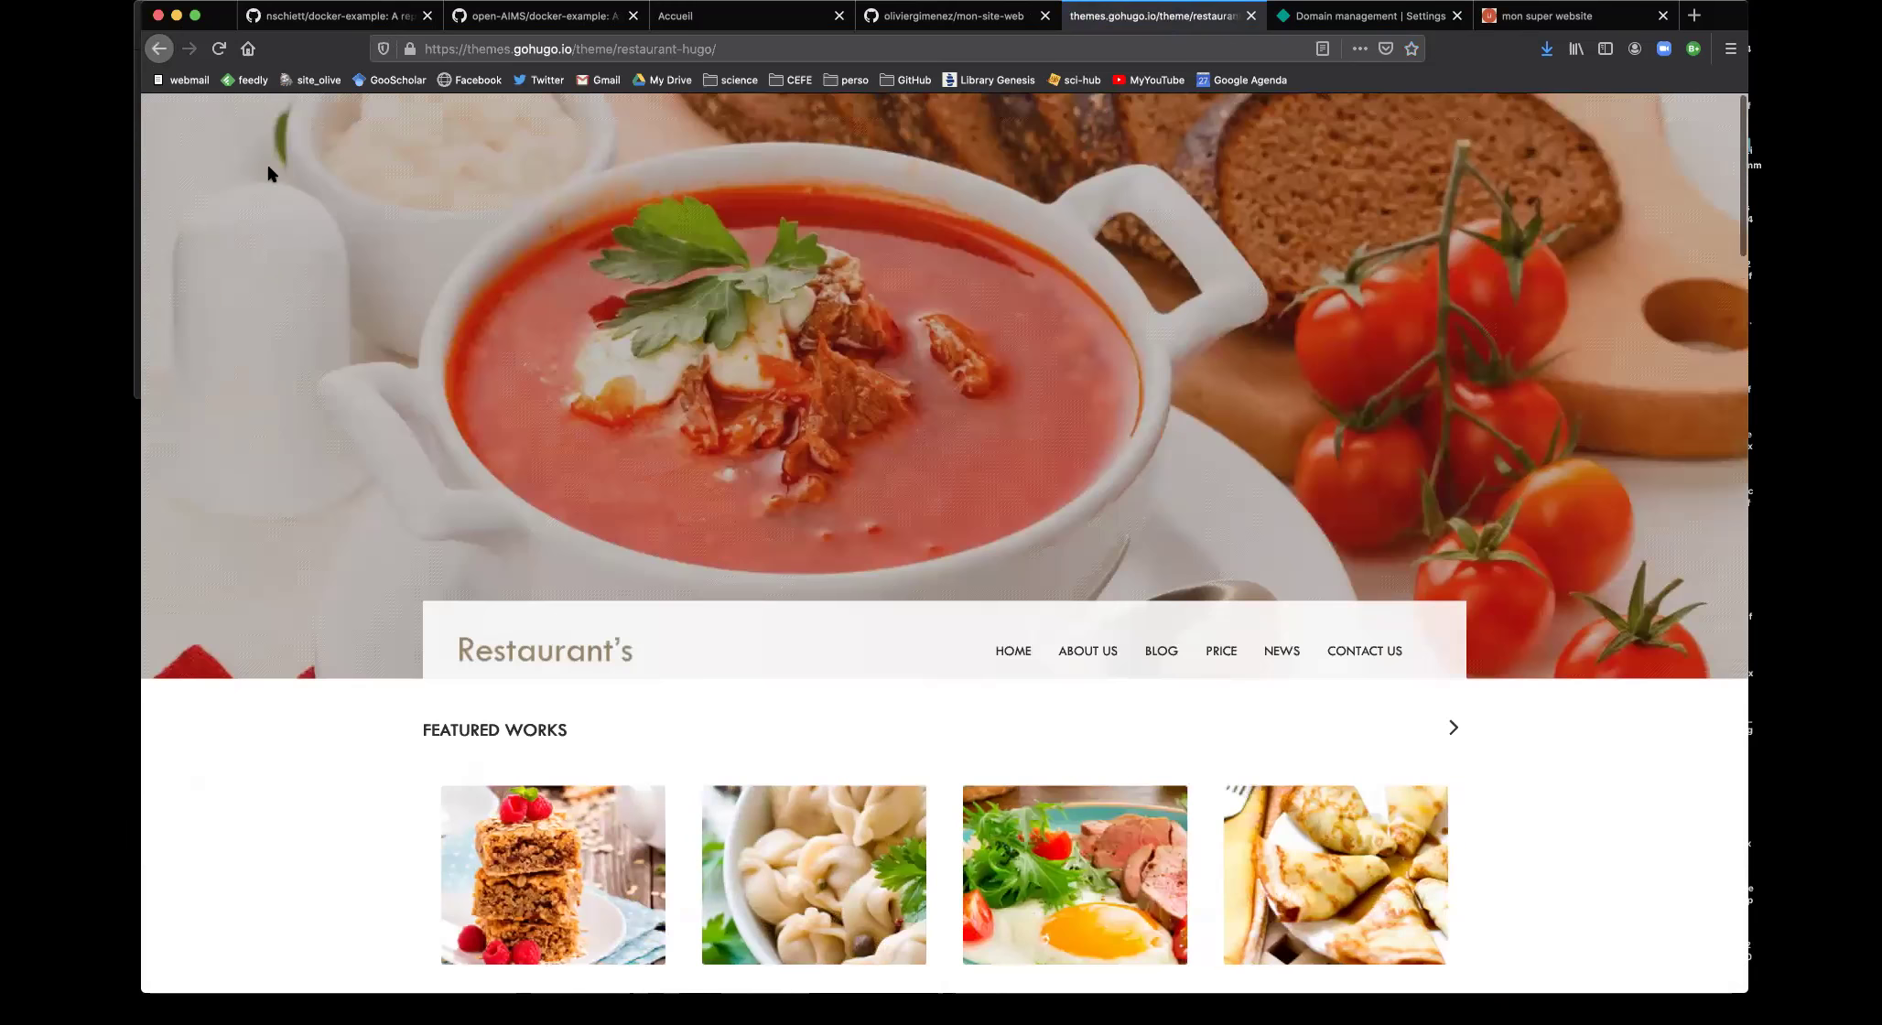
Go back from the Restaurant Hugo demo to the themes list and review its first themes
click(159, 49)
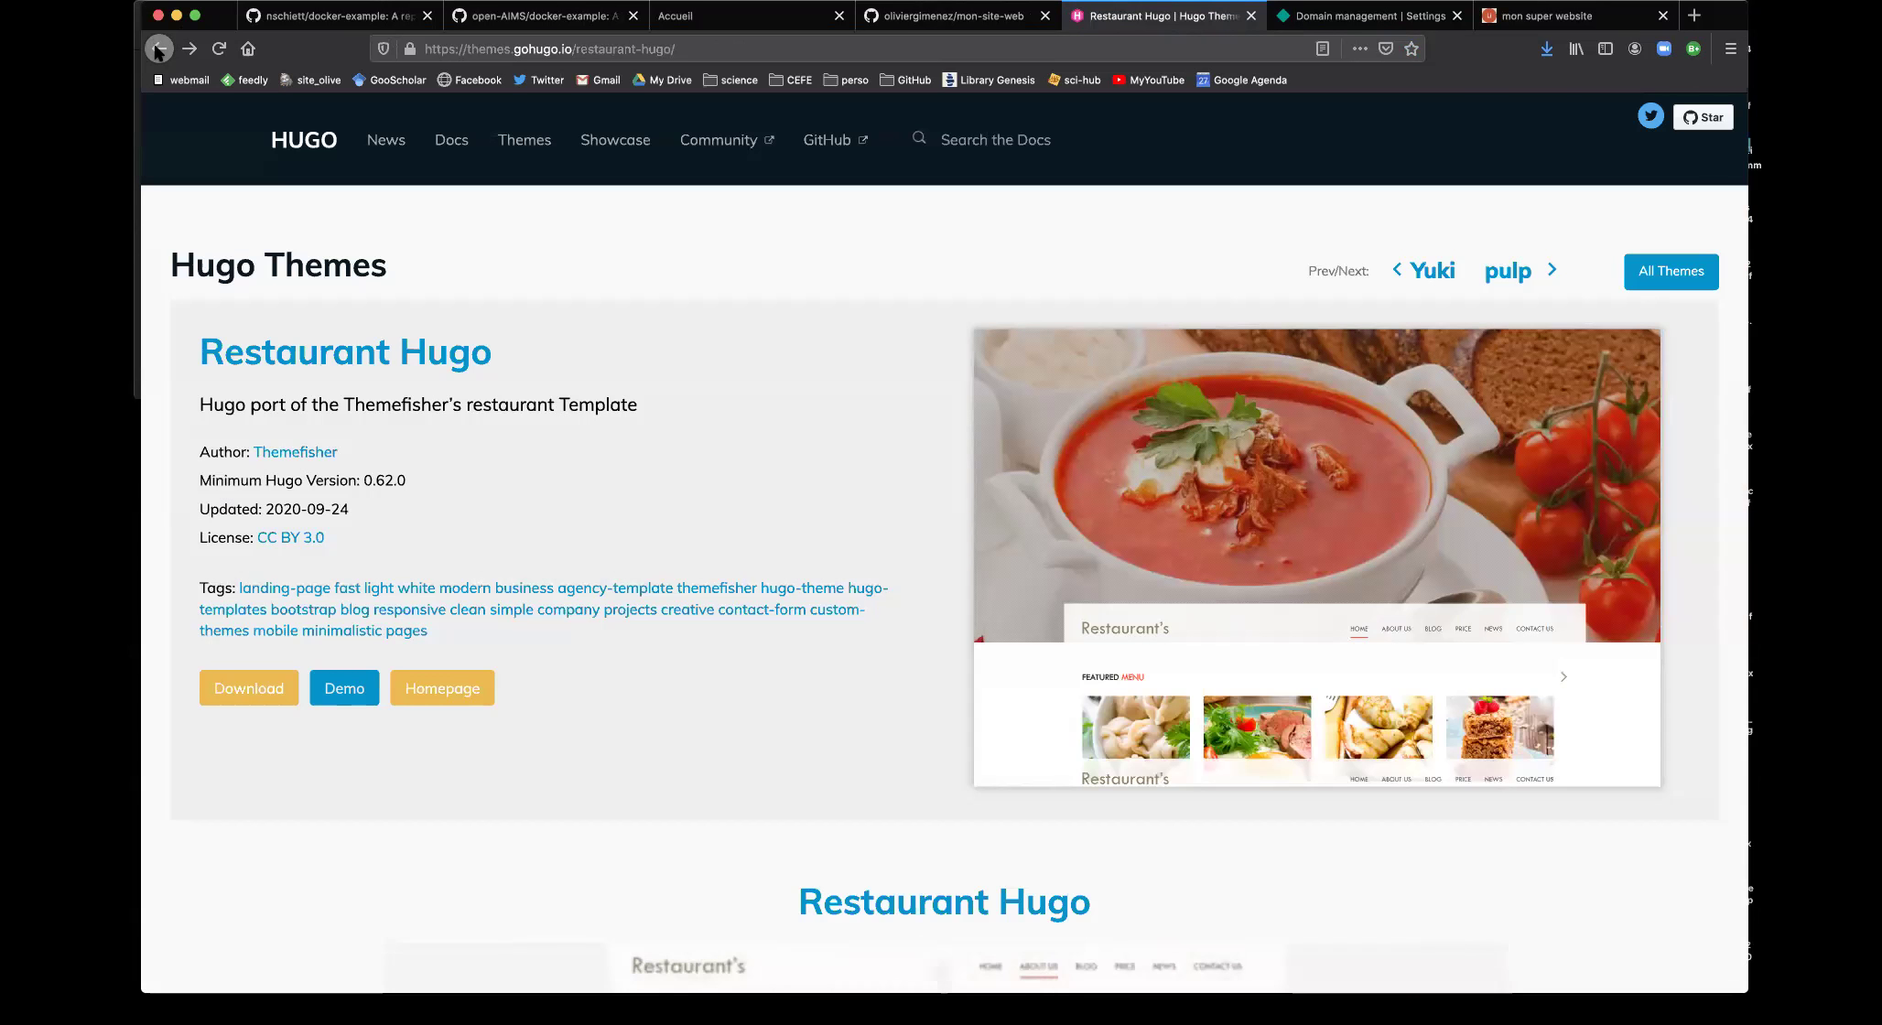
click(158, 50)
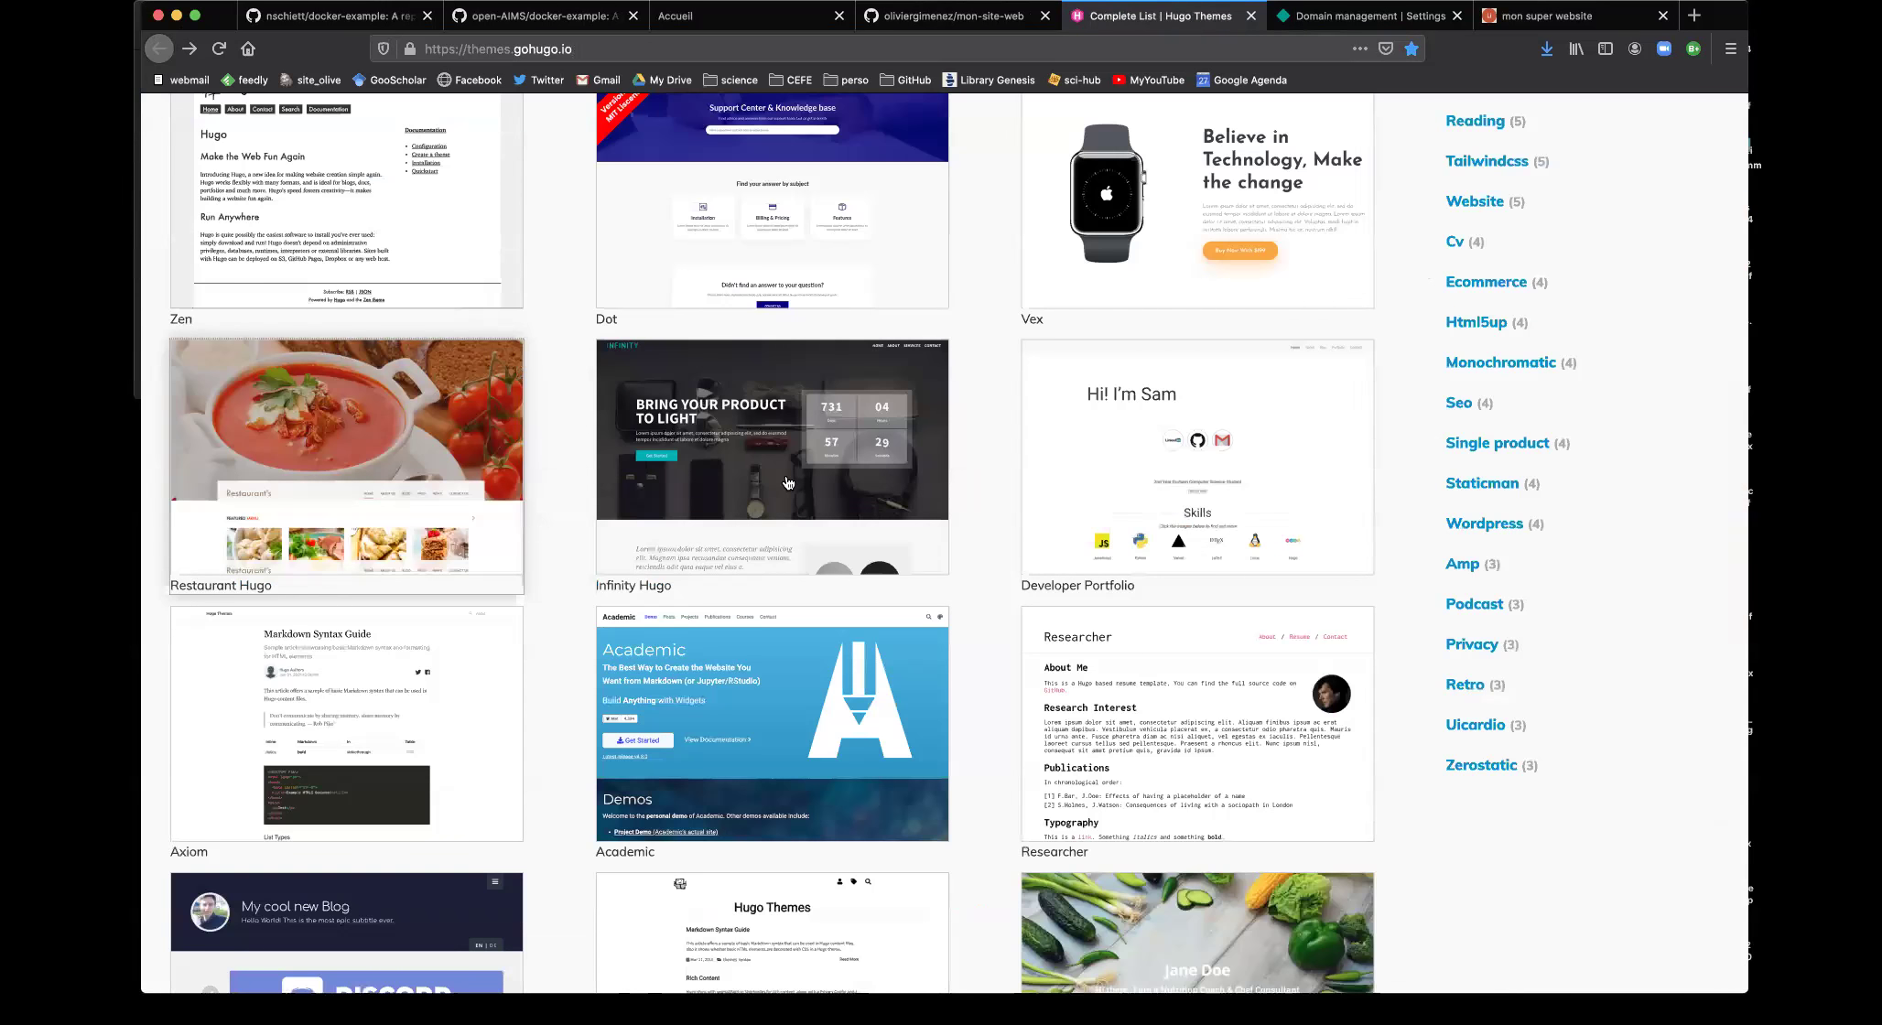
scroll(787, 483, up, 20)
scroll(787, 483, up, 8)
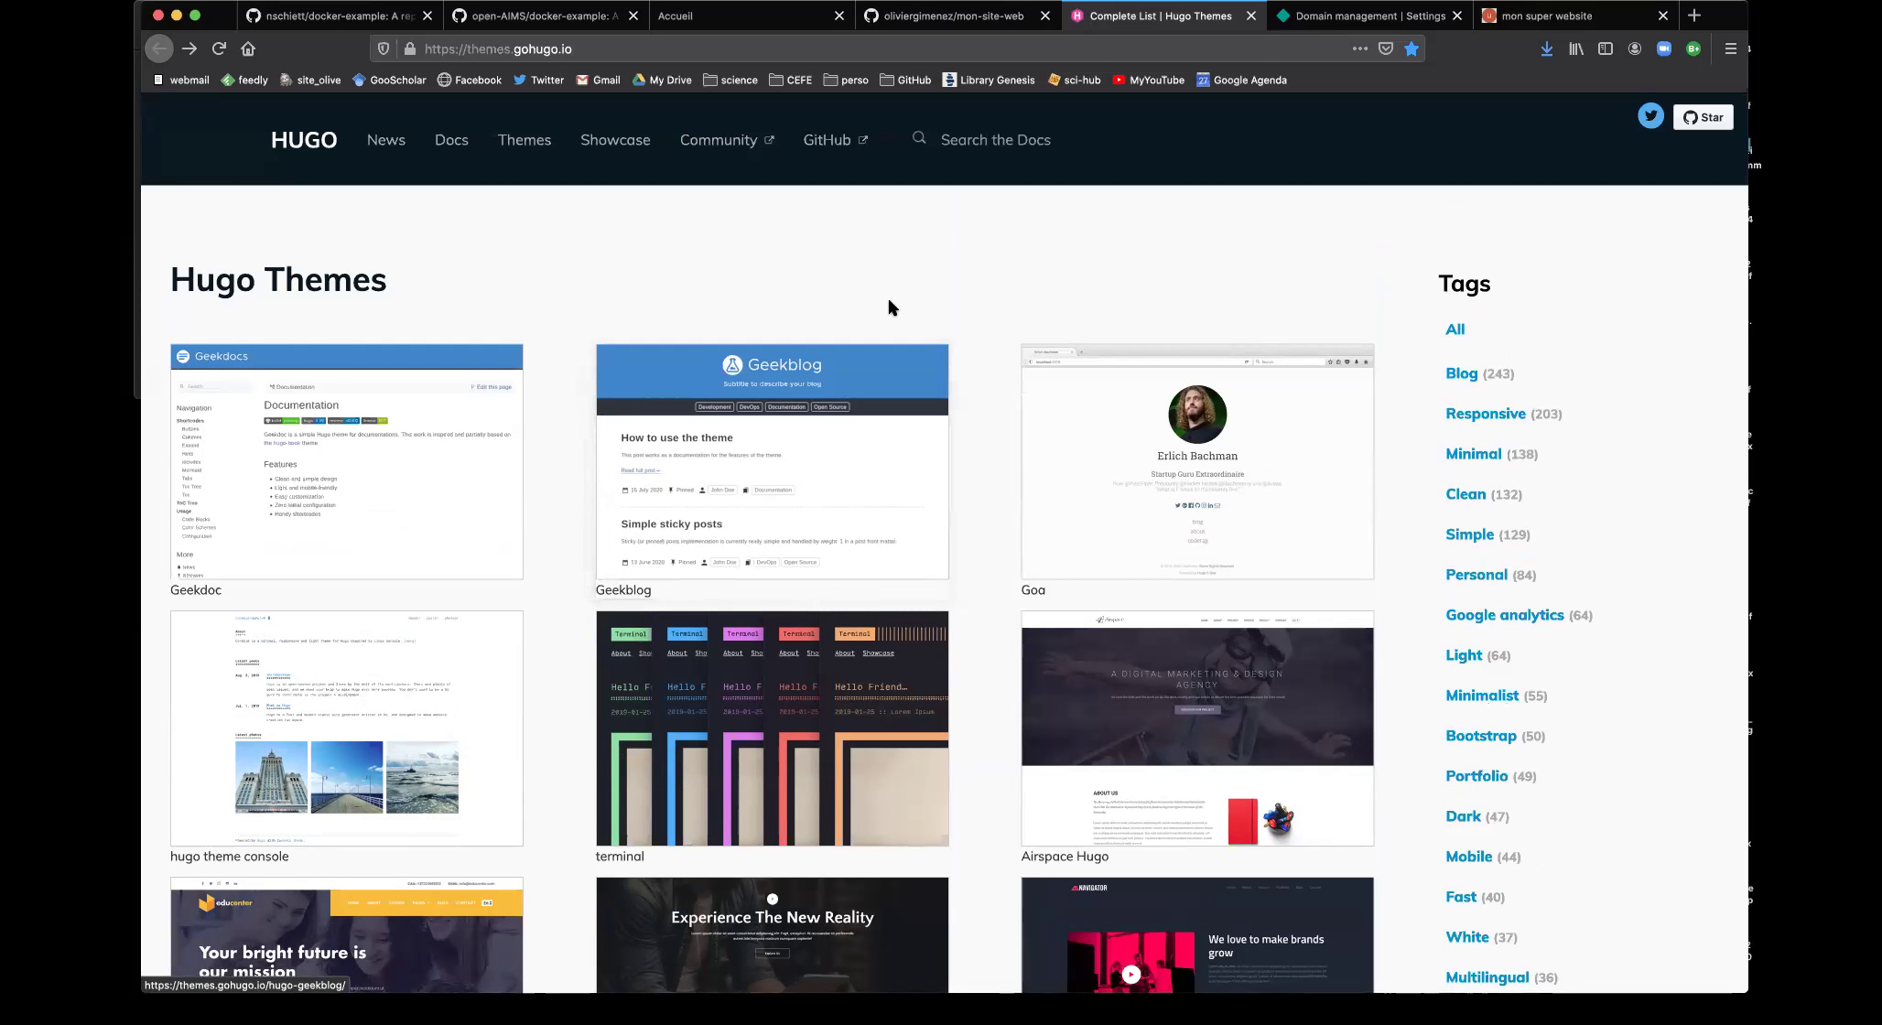
scroll(888, 295, down, 5)
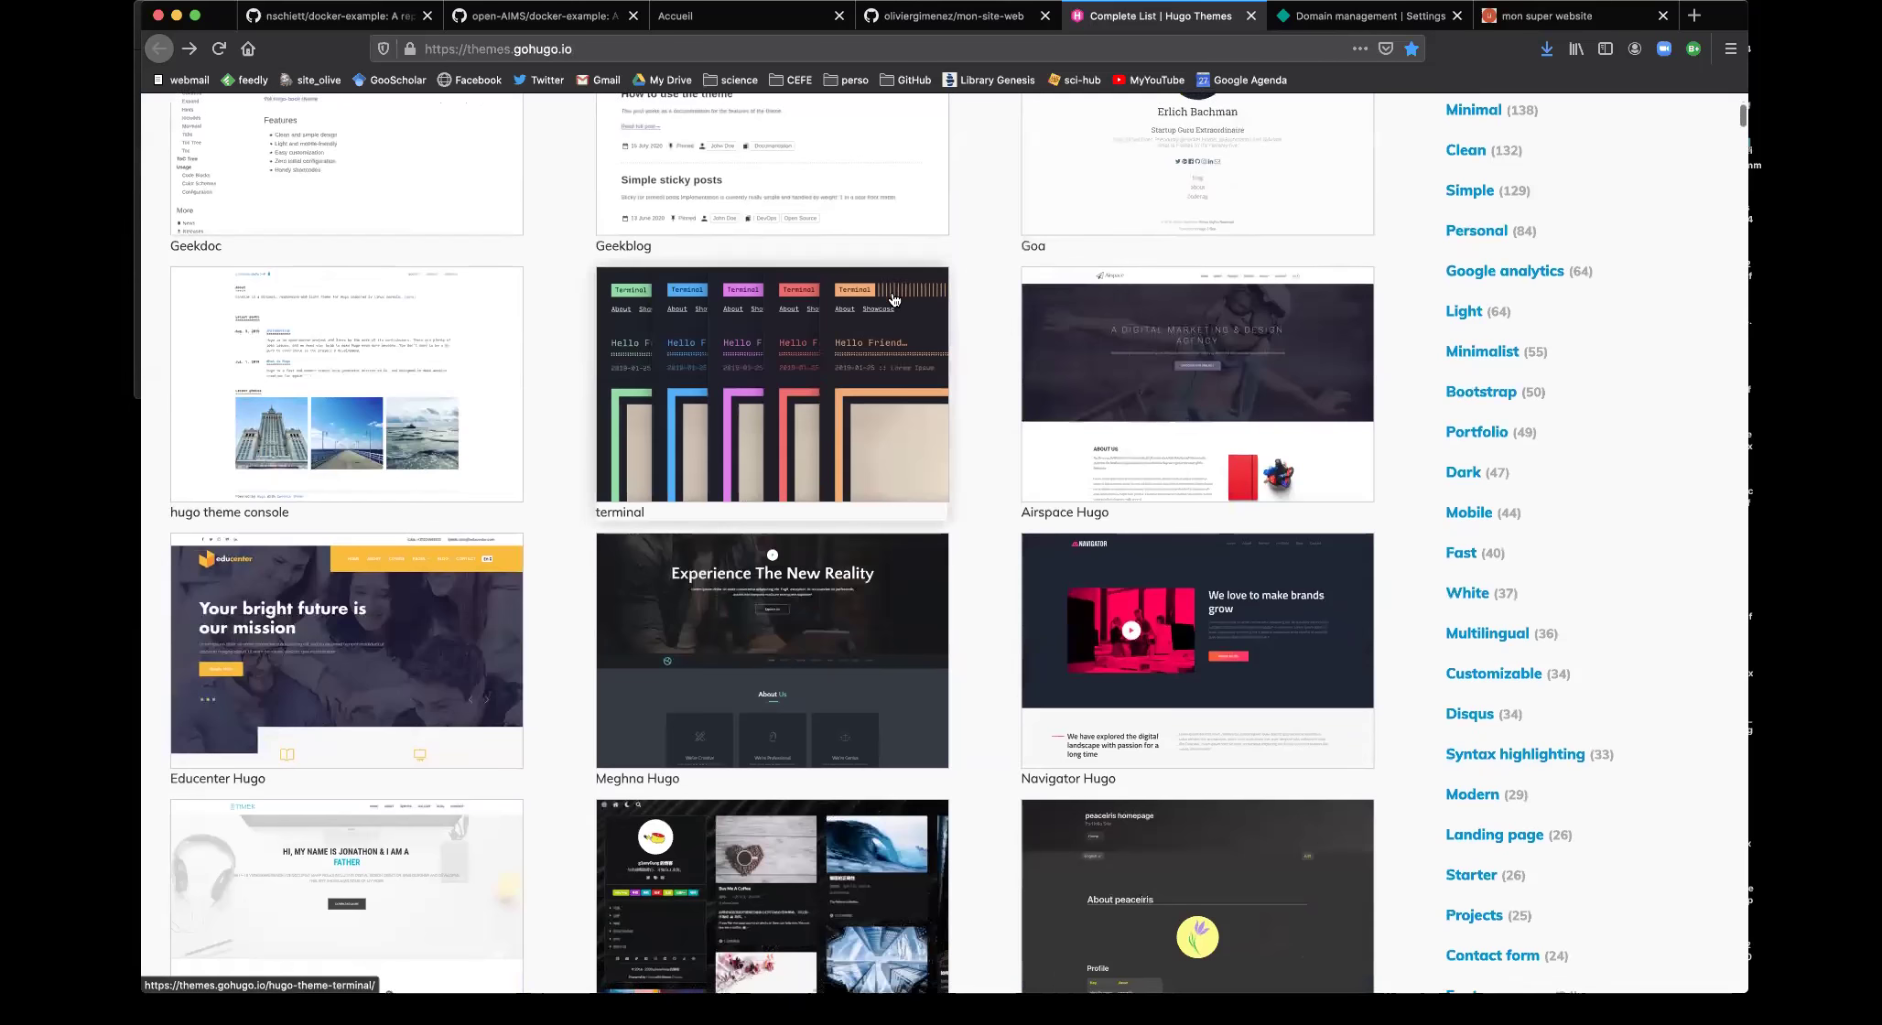
scroll(891, 296, down, 2)
scroll(891, 295, up, 6)
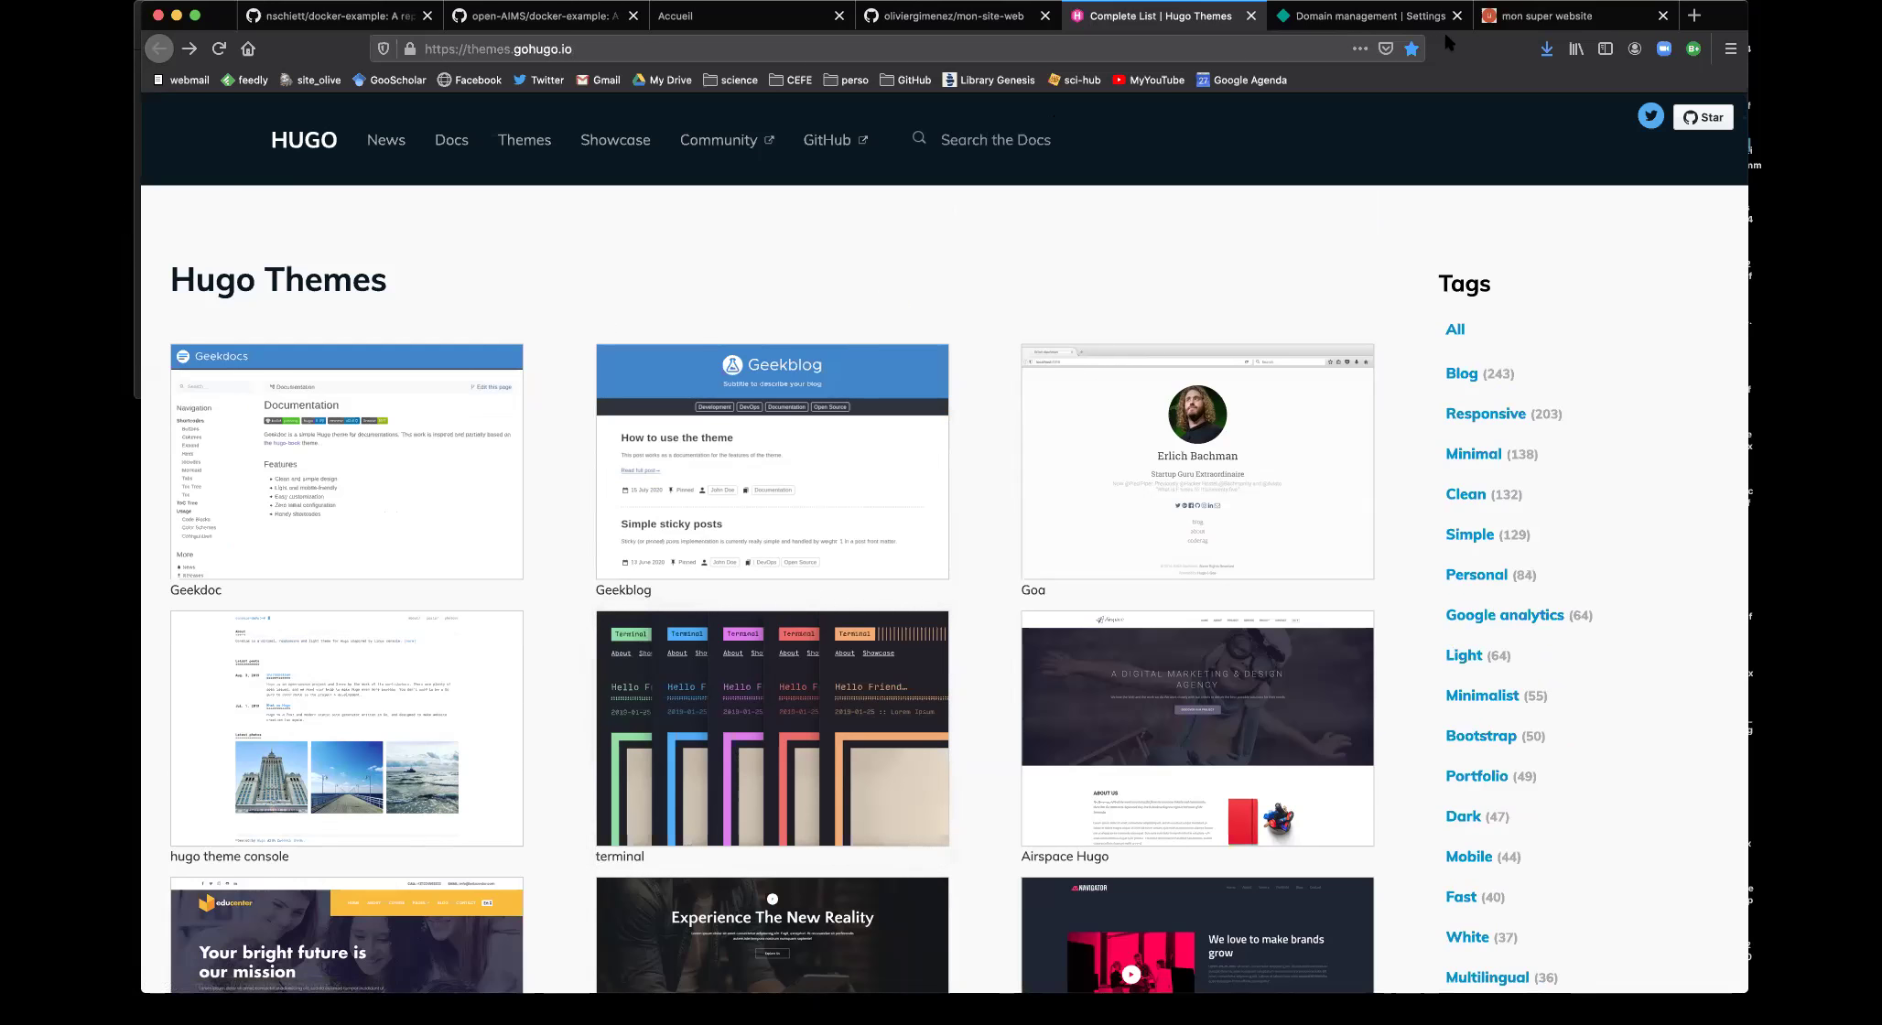
Check the Netlify domain settings, close the deployed site's page and return to the Hugo themes list
click(1341, 18)
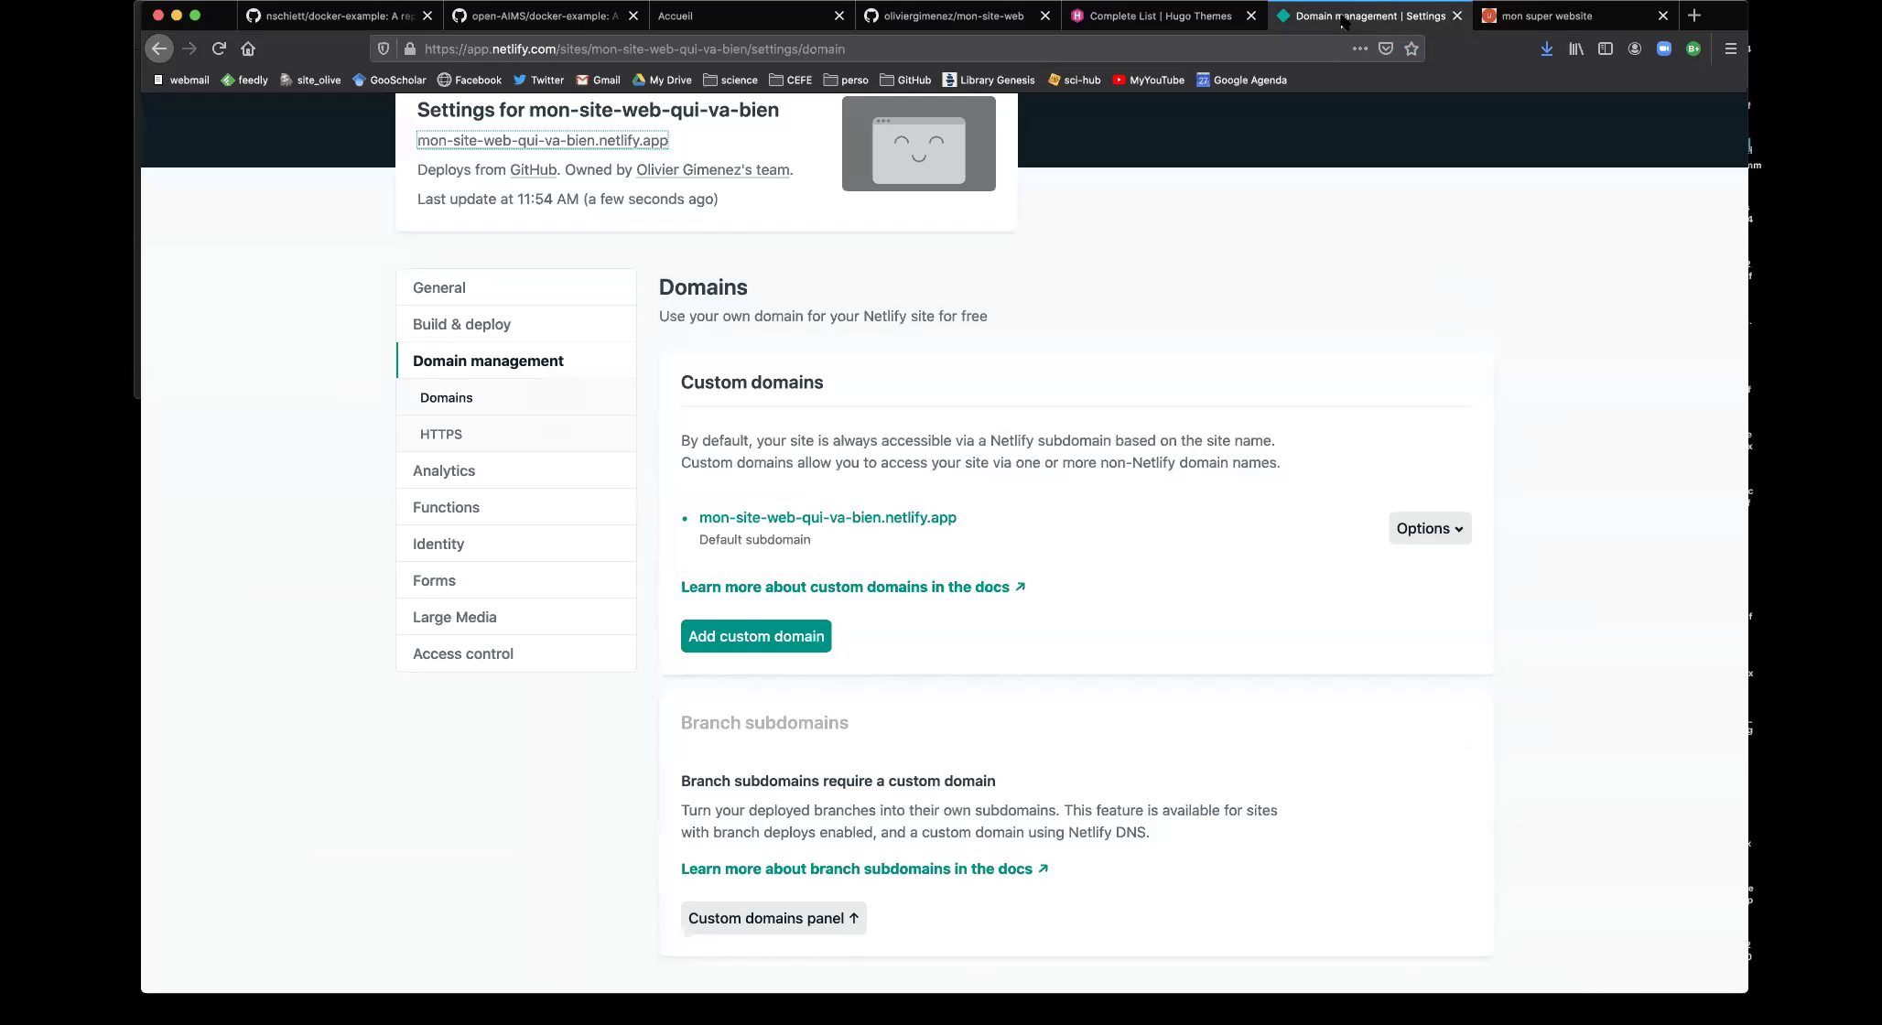
click(1622, 18)
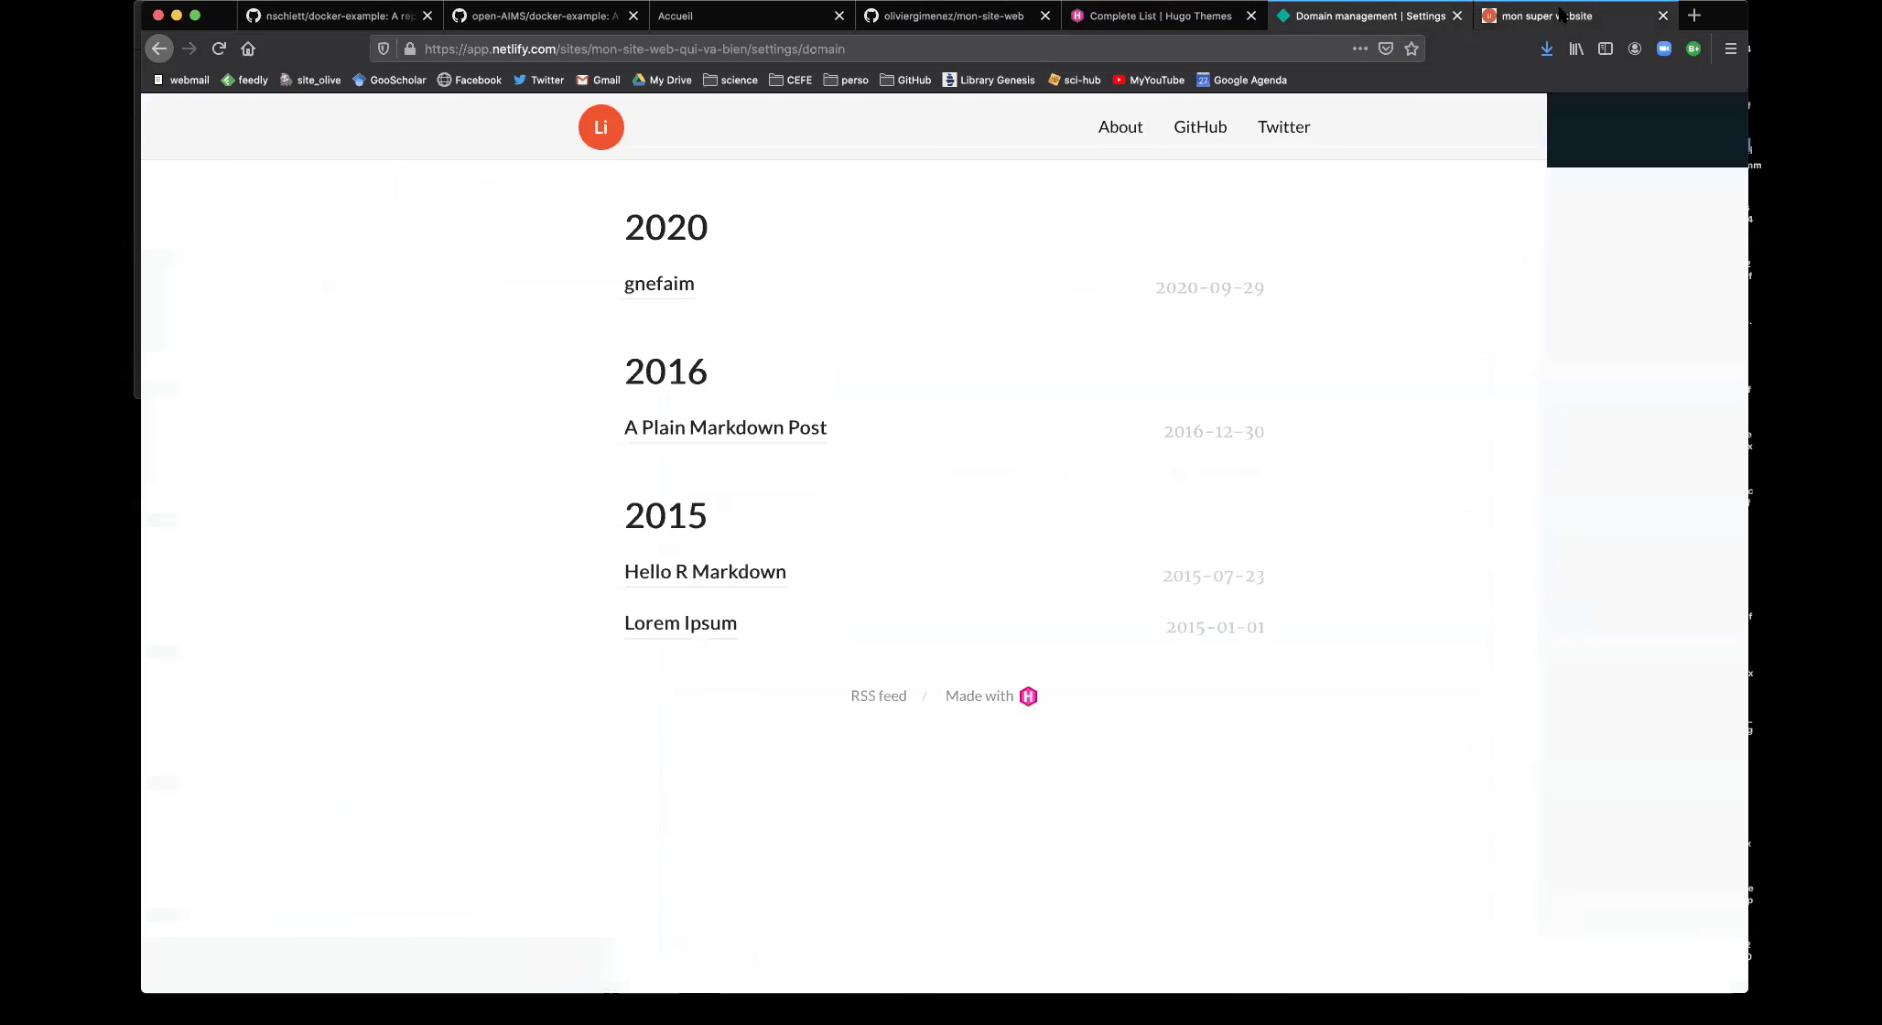
click(1663, 16)
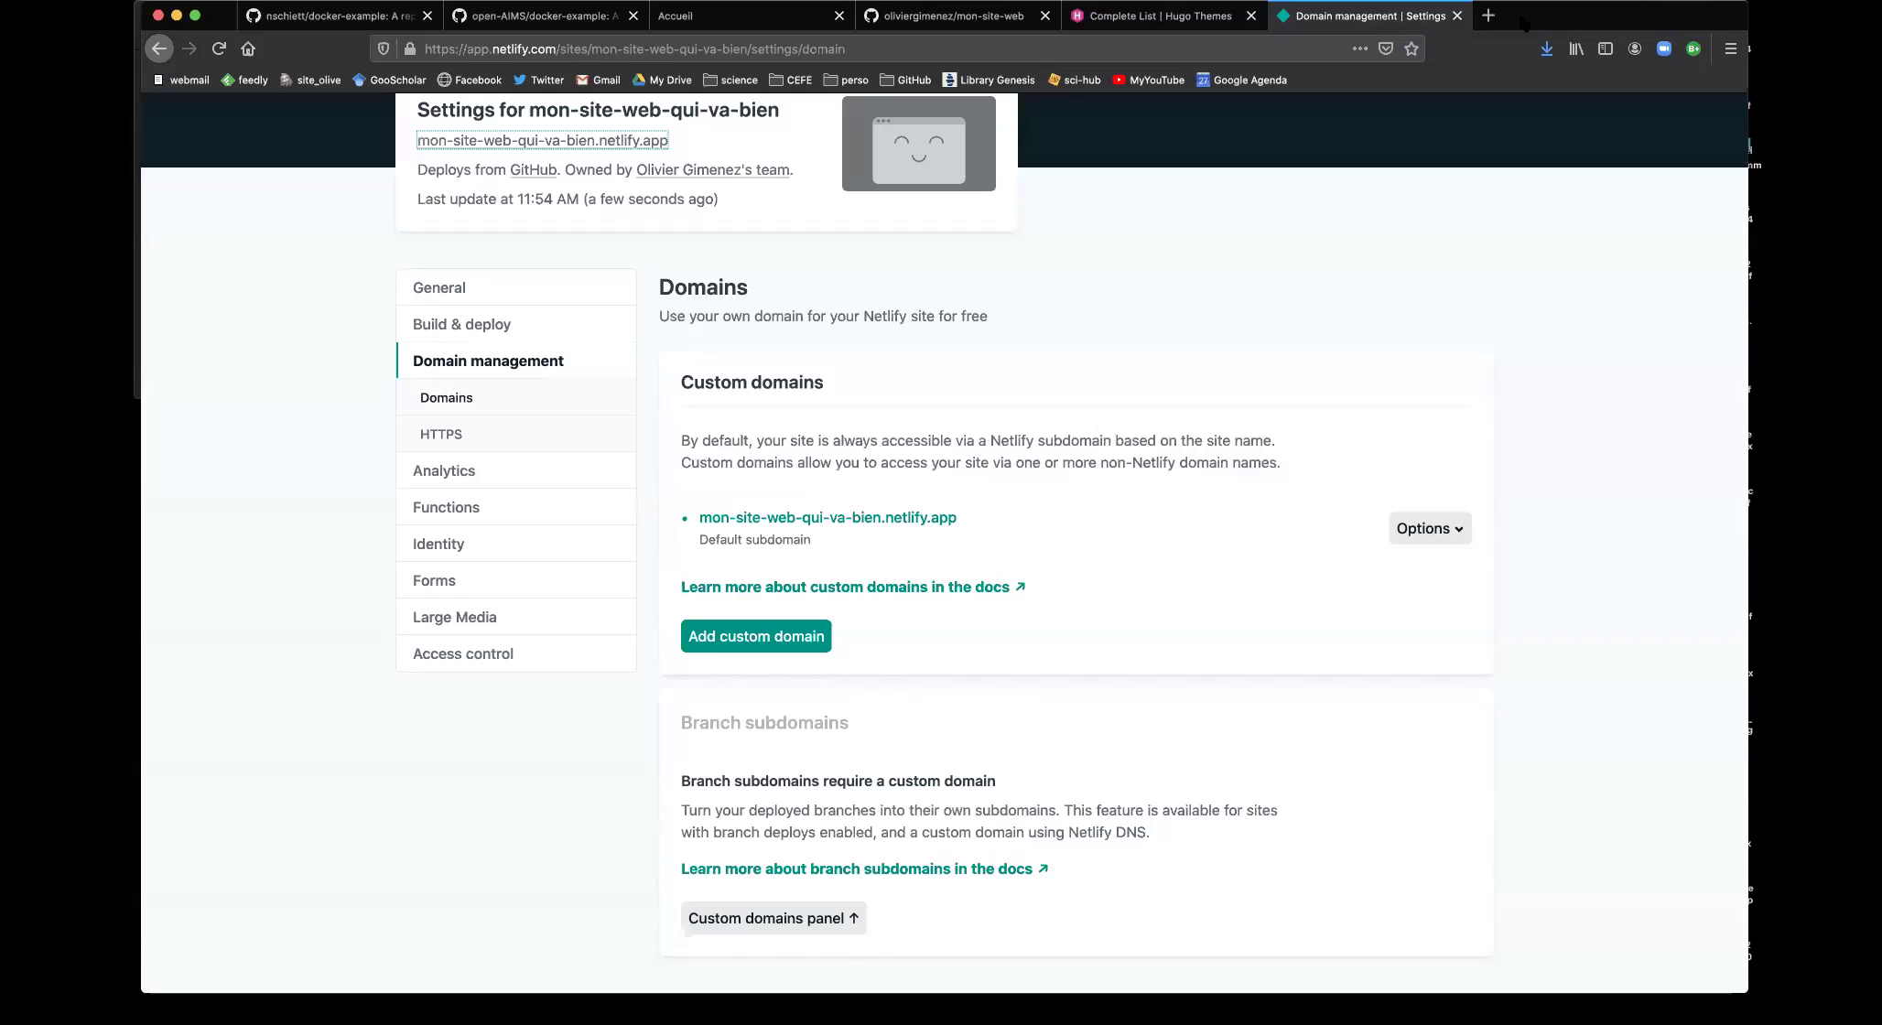
click(1112, 20)
click(989, 26)
click(1129, 26)
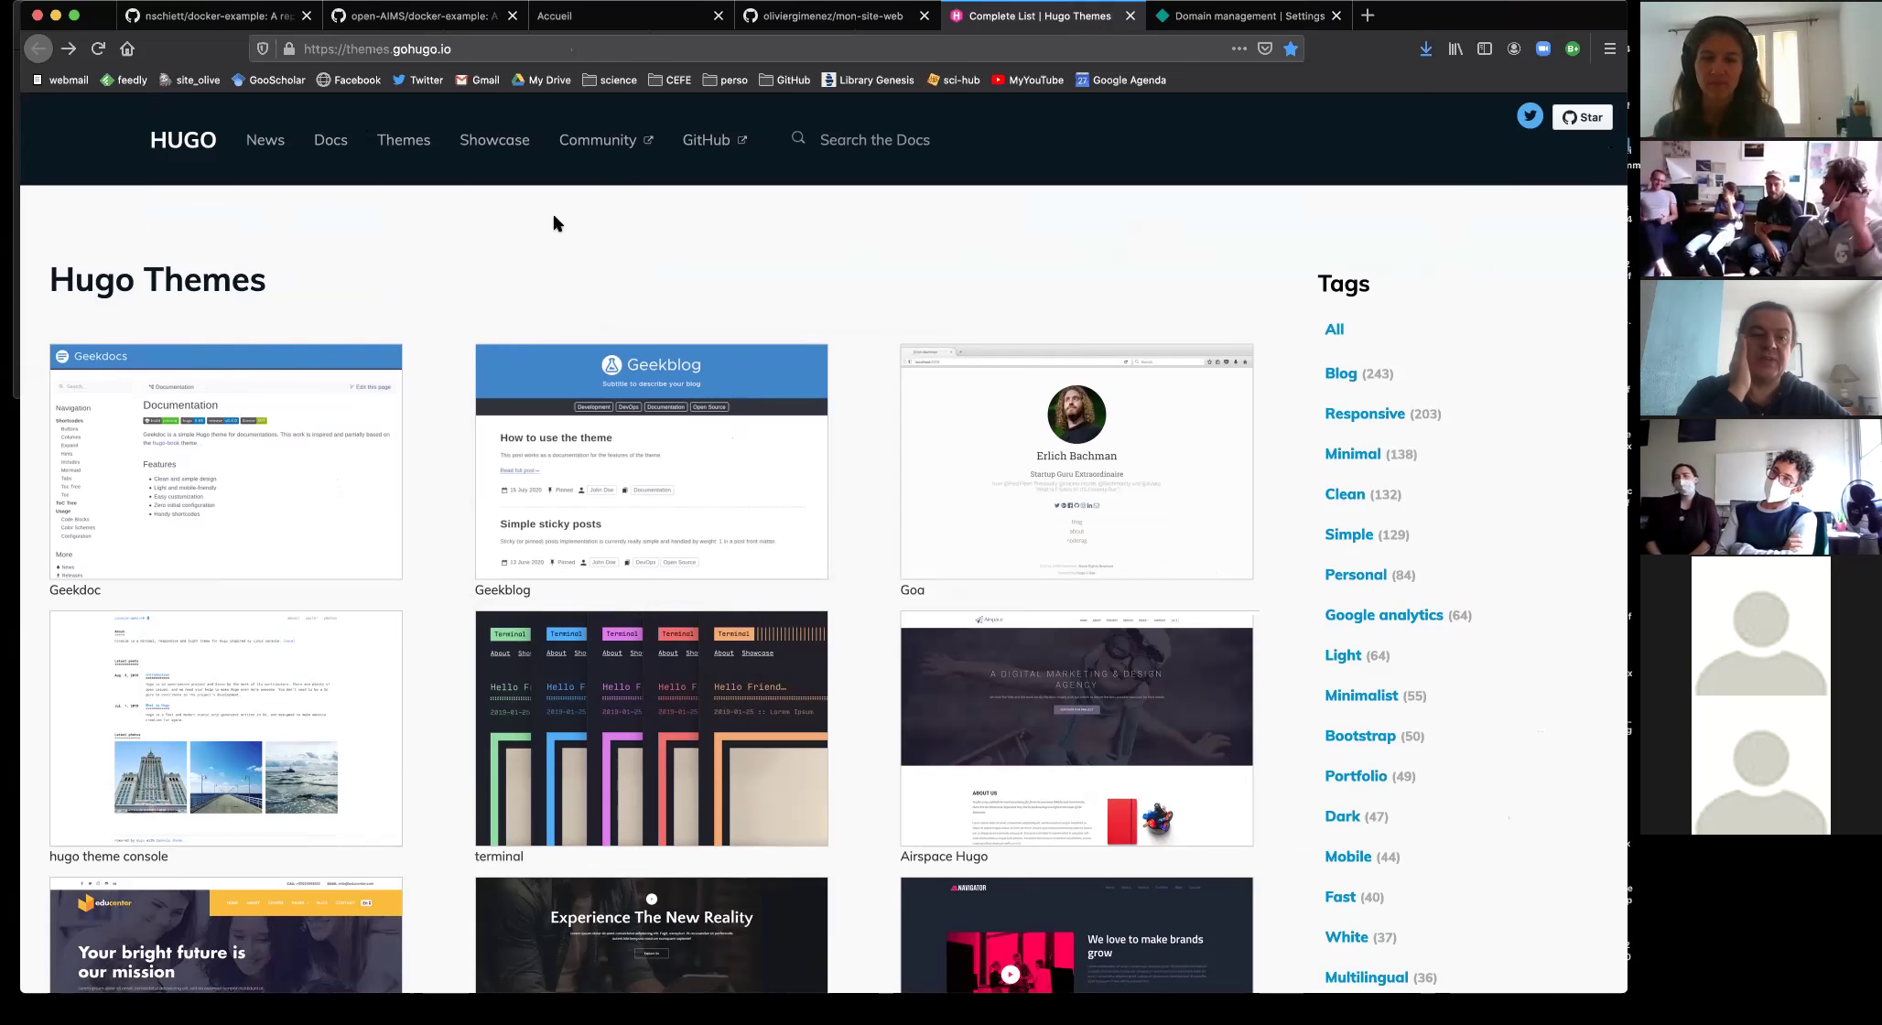
Find the Academic theme in the list, open its demo and look through the home page
scroll(294, 588, down, 1)
scroll(294, 589, down, 10)
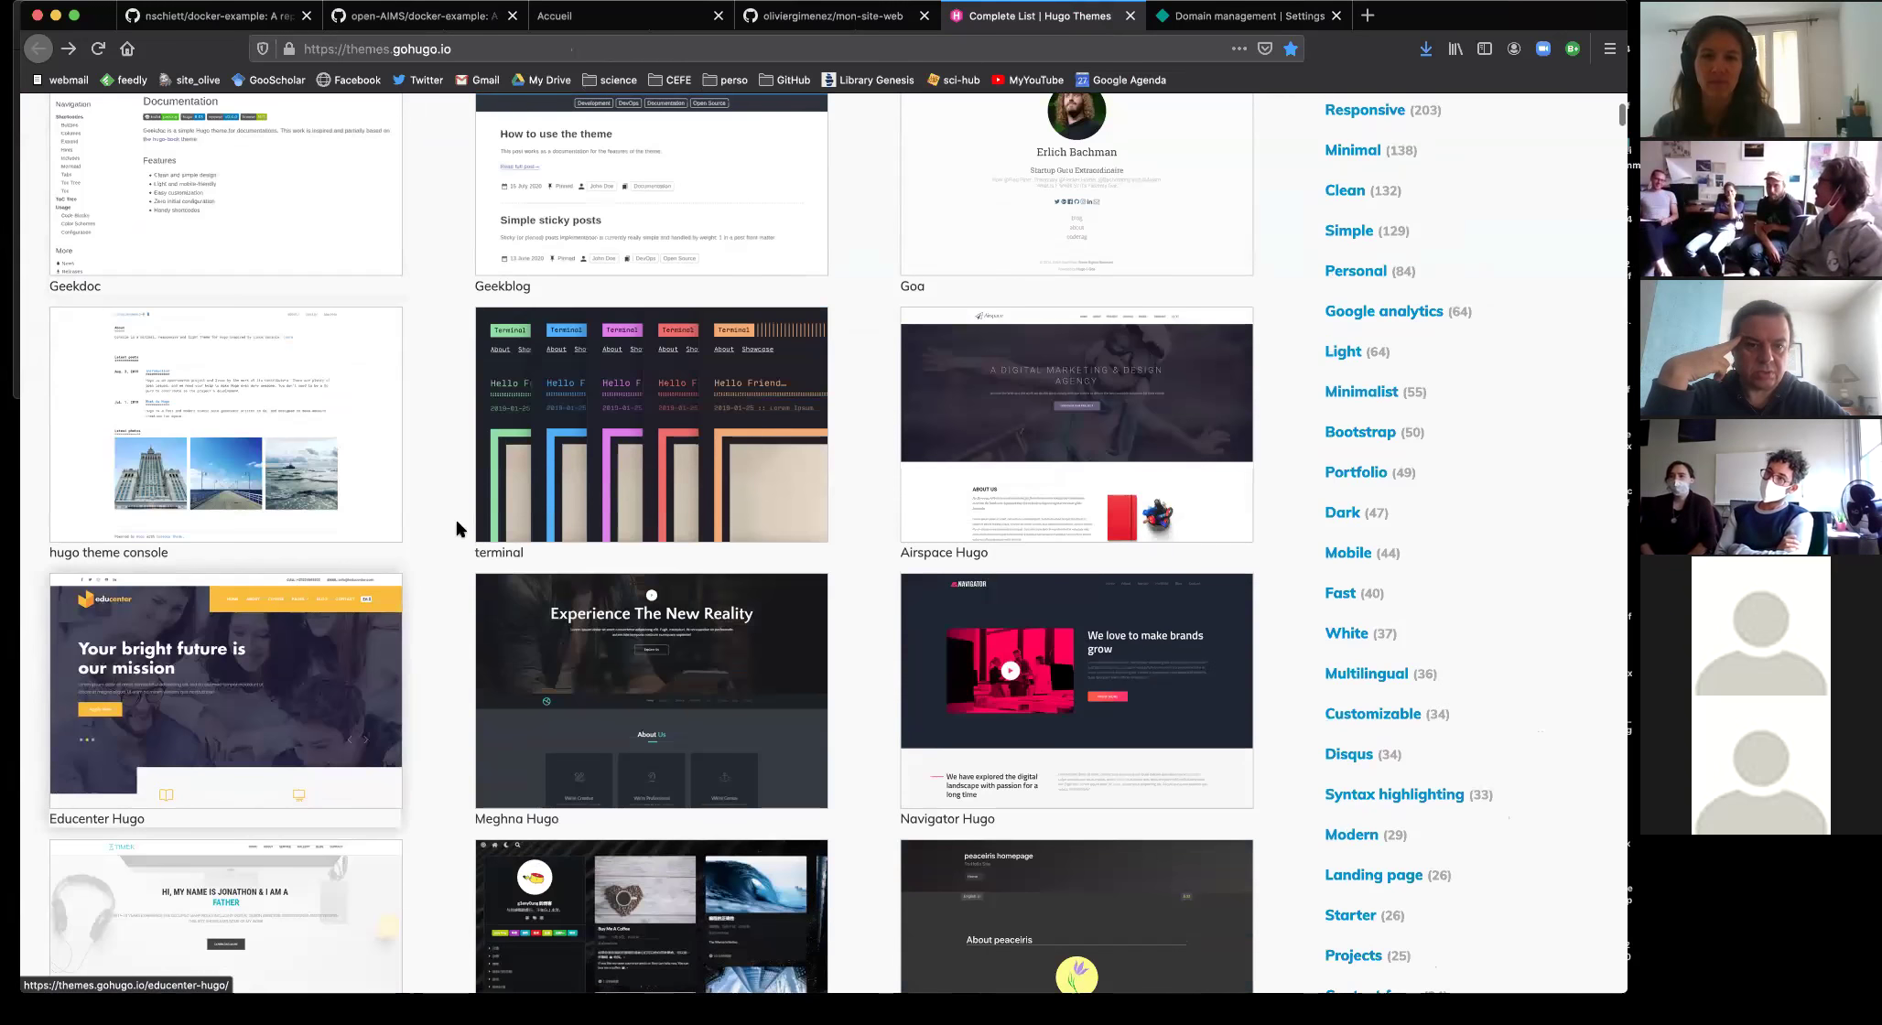
scroll(504, 475, down, 18)
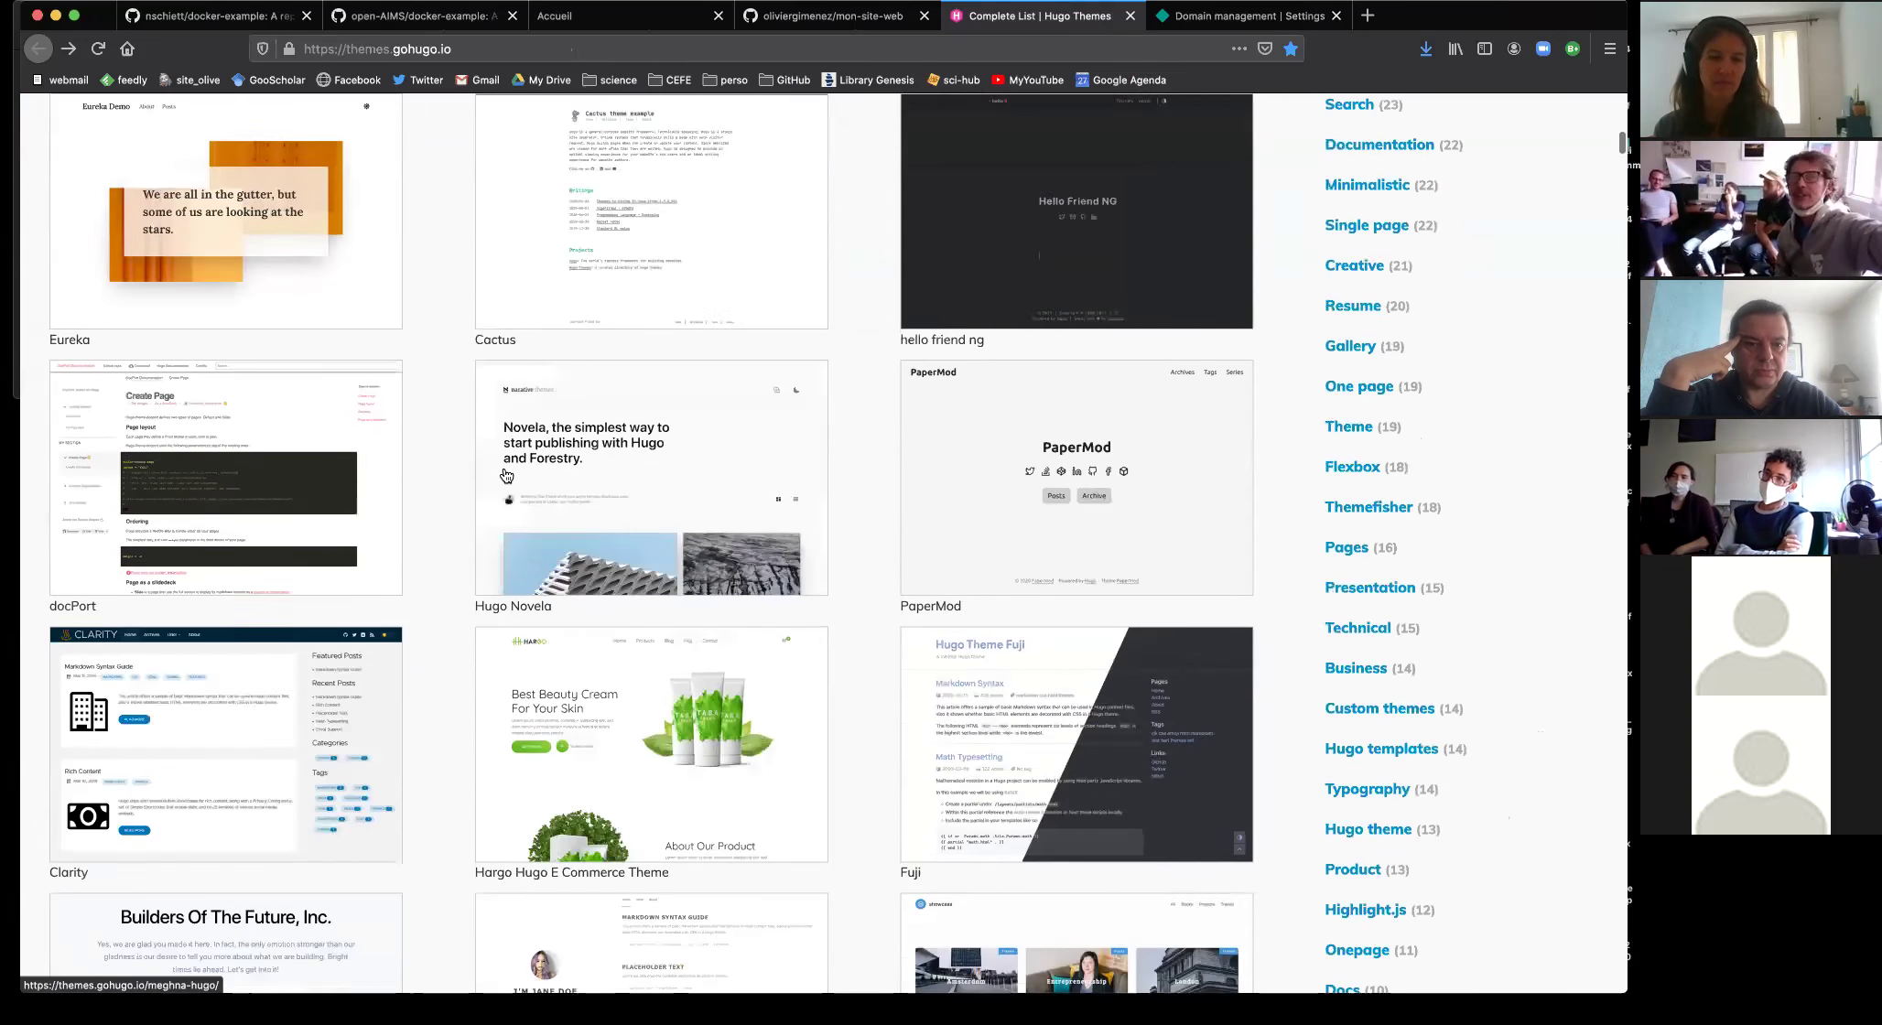
scroll(505, 475, down, 14)
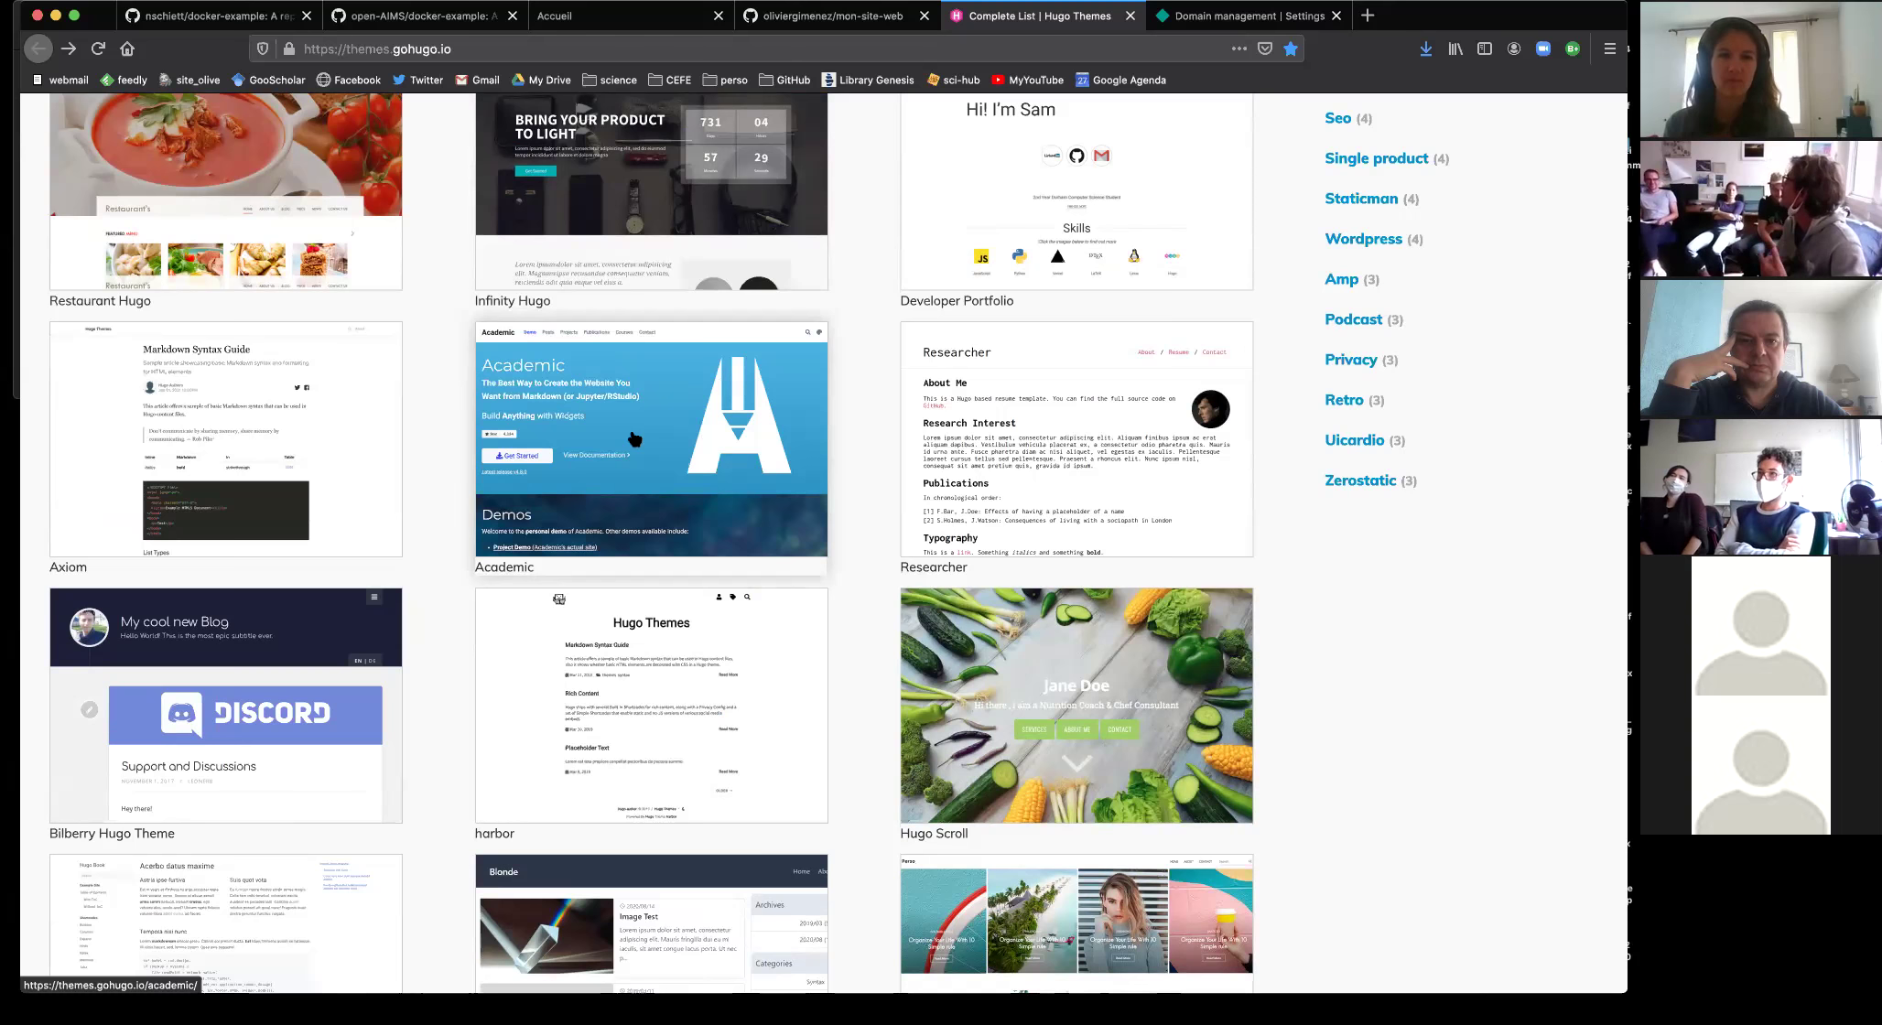
click(633, 439)
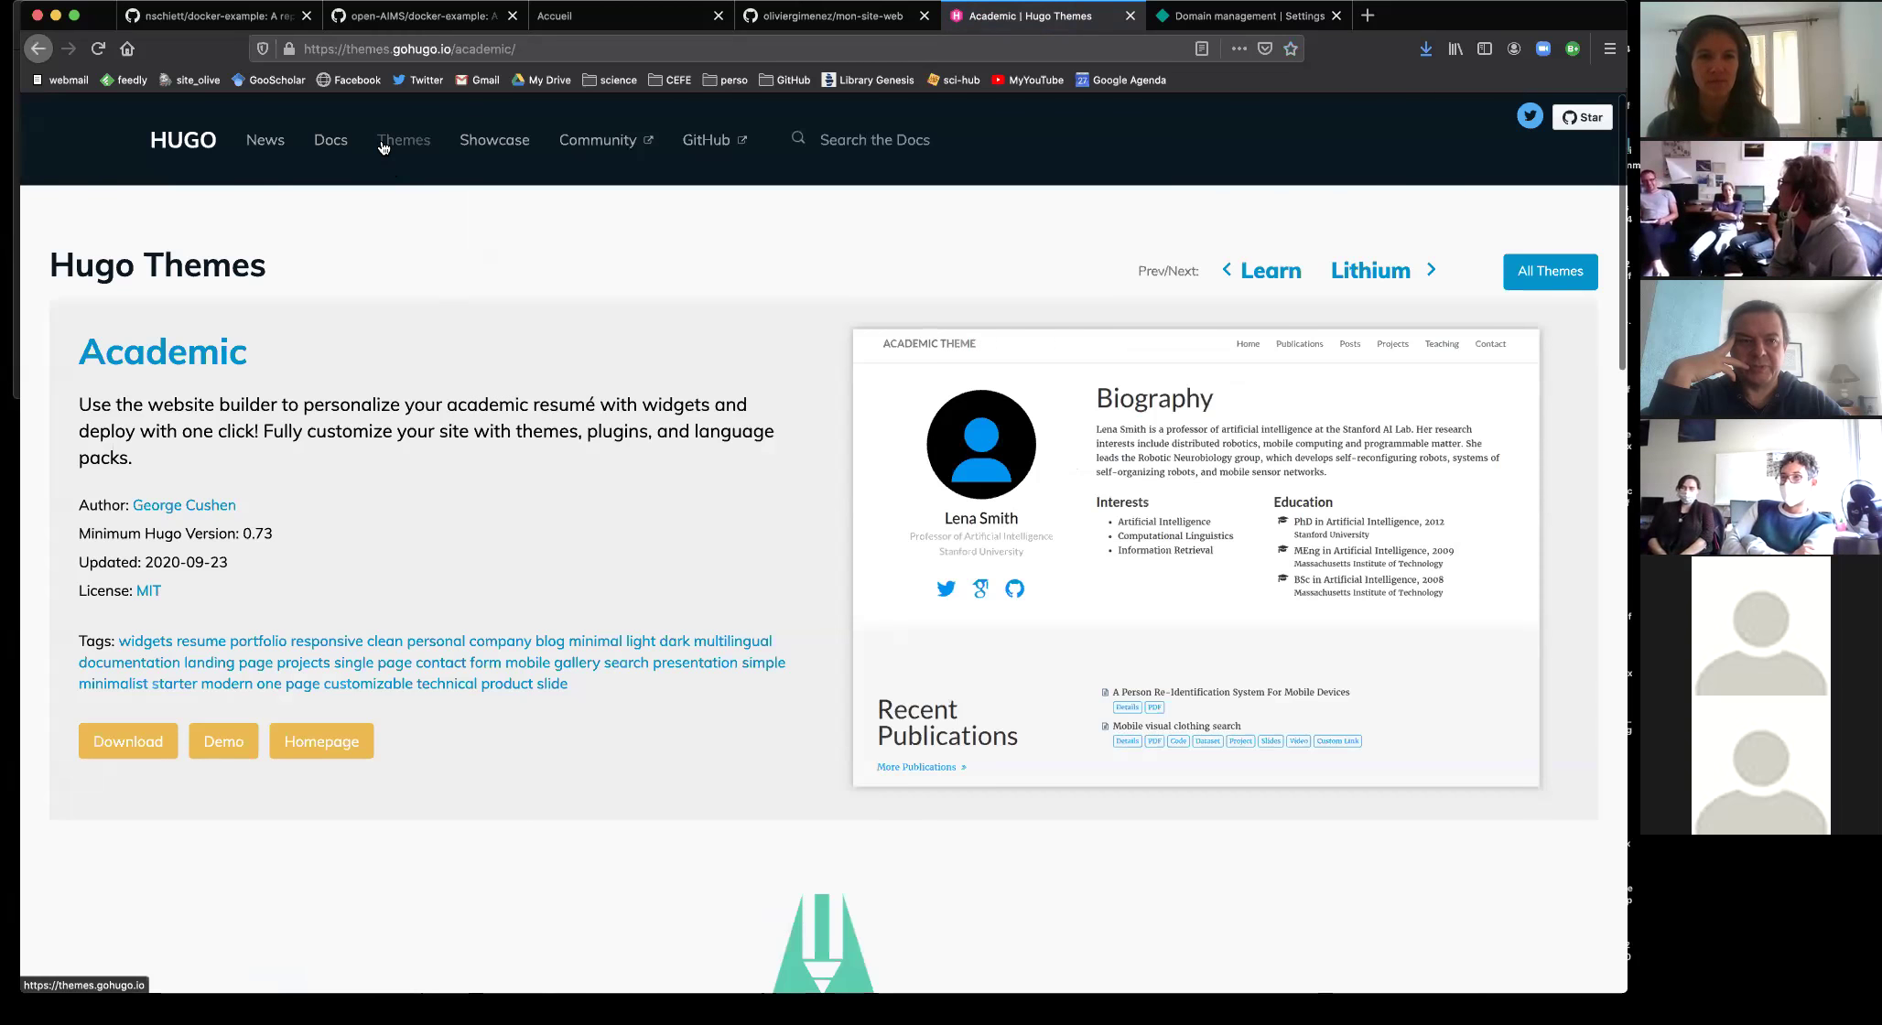
click(219, 742)
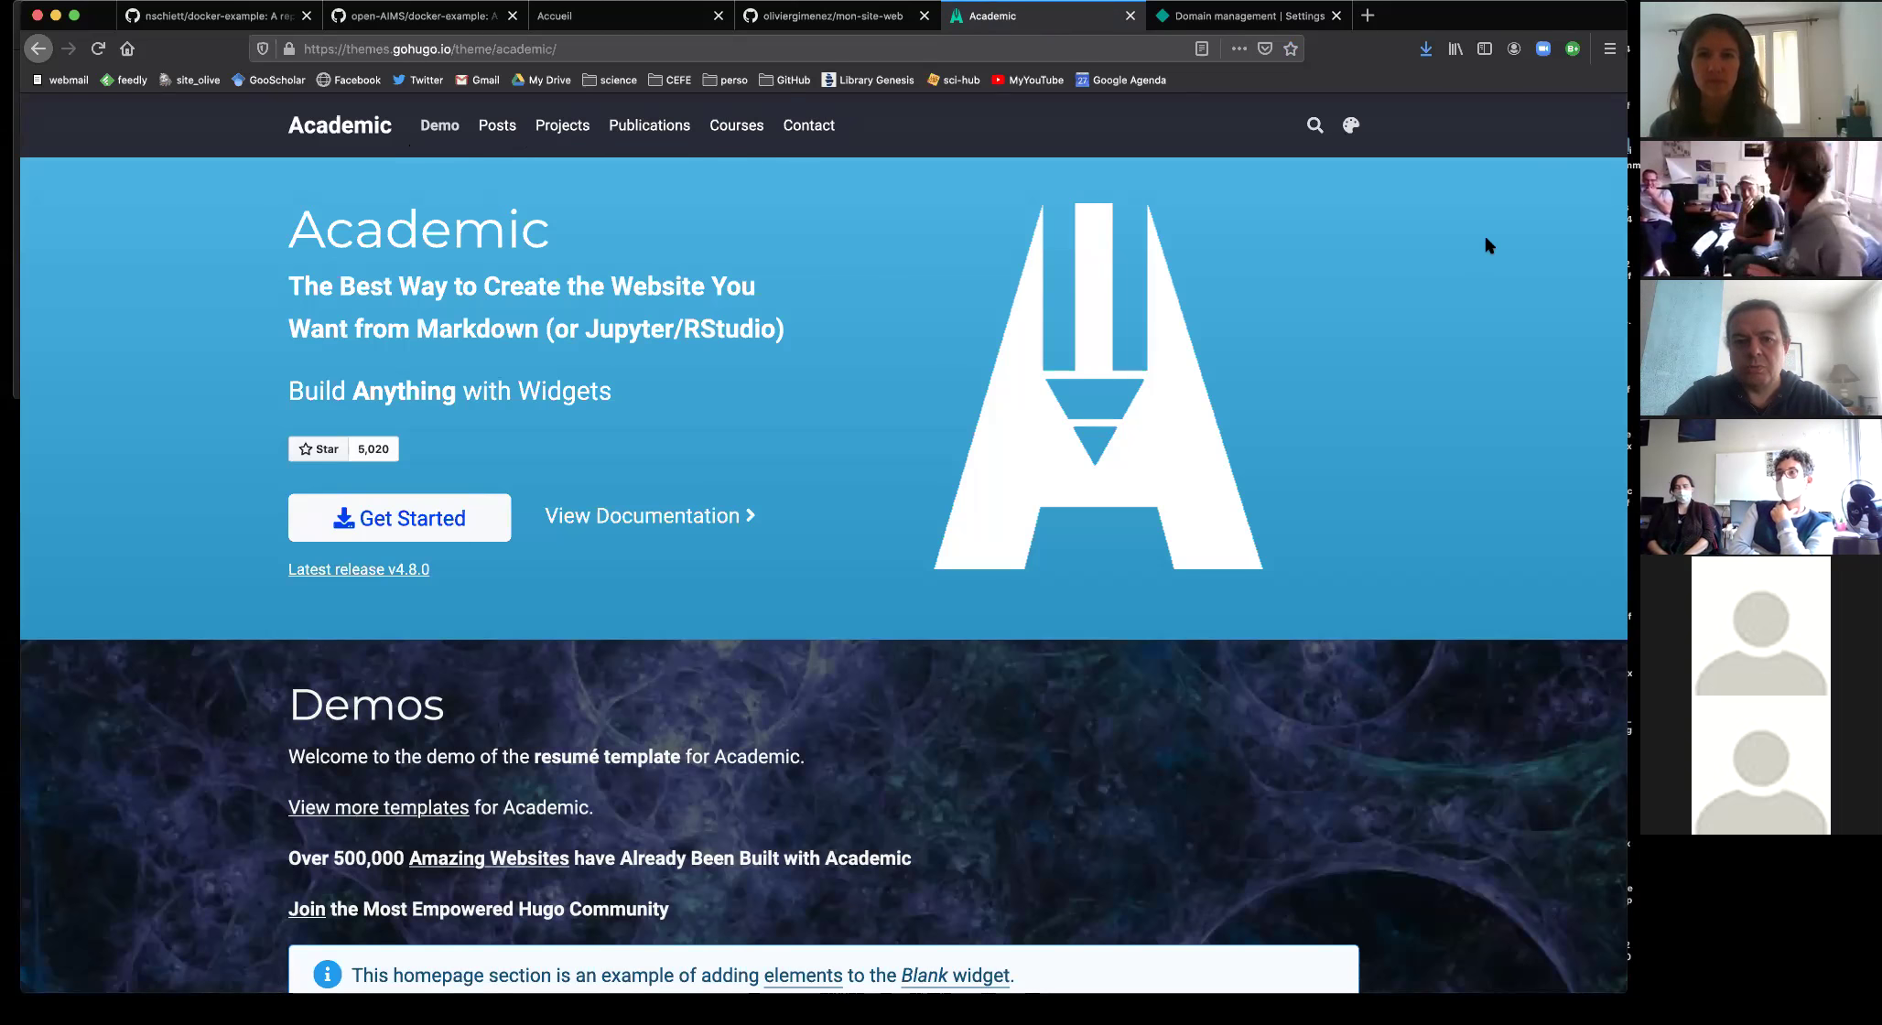
scroll(700, 682, down, 10)
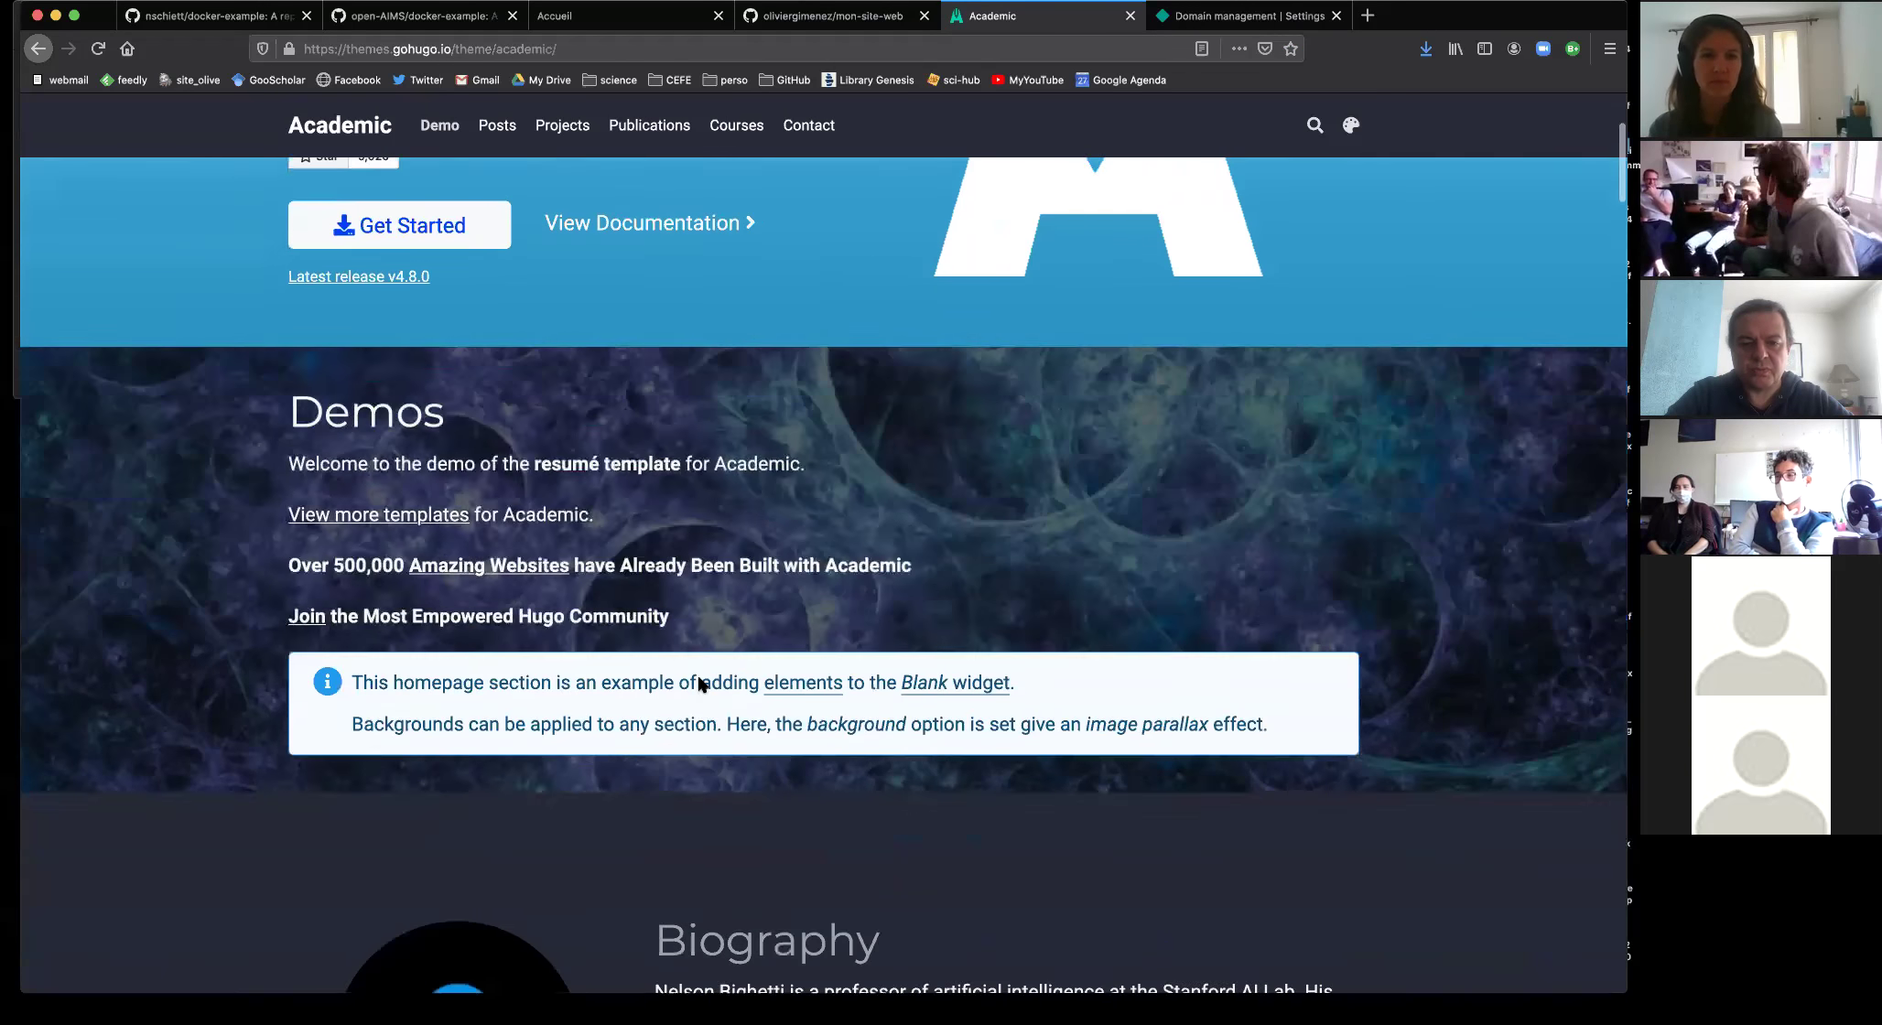
Look through the Academic demo's Biography section, open its Publications section and review the featured and recent publications
scroll(701, 681, down, 5)
scroll(1051, 168, up, 4)
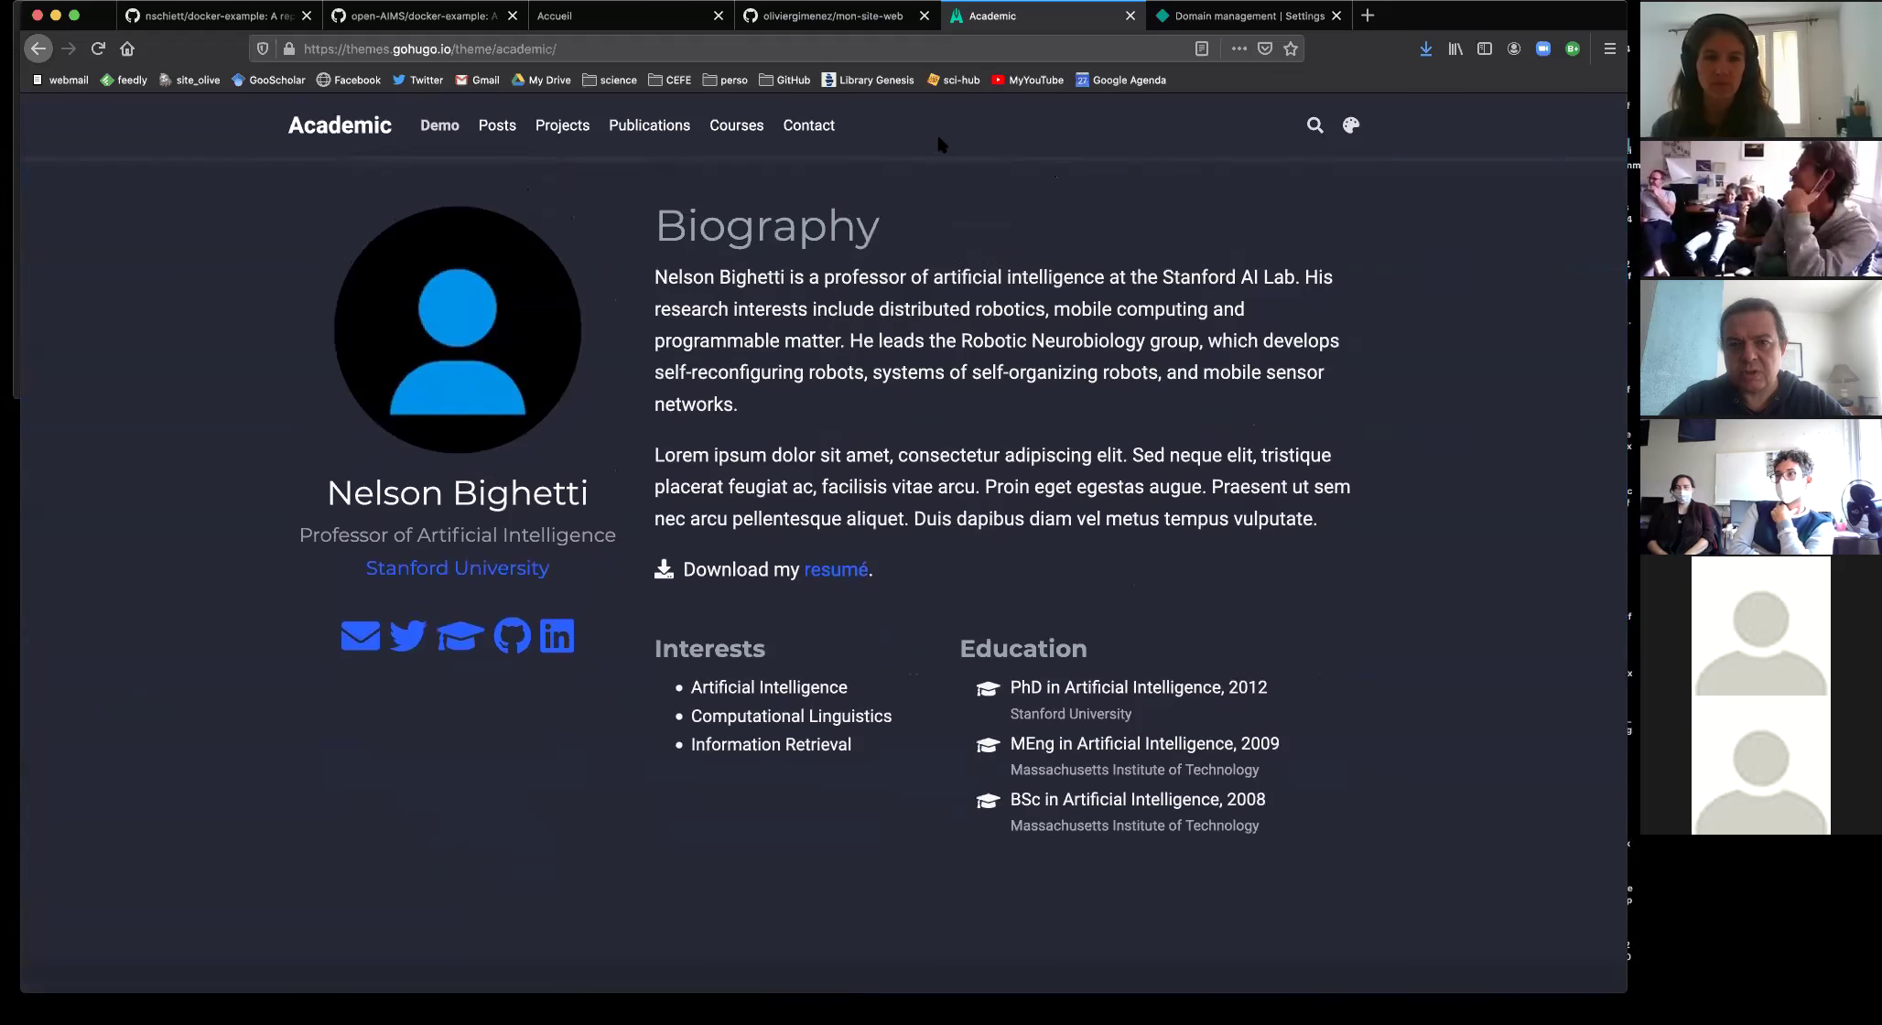
scroll(1127, 488, up, 1)
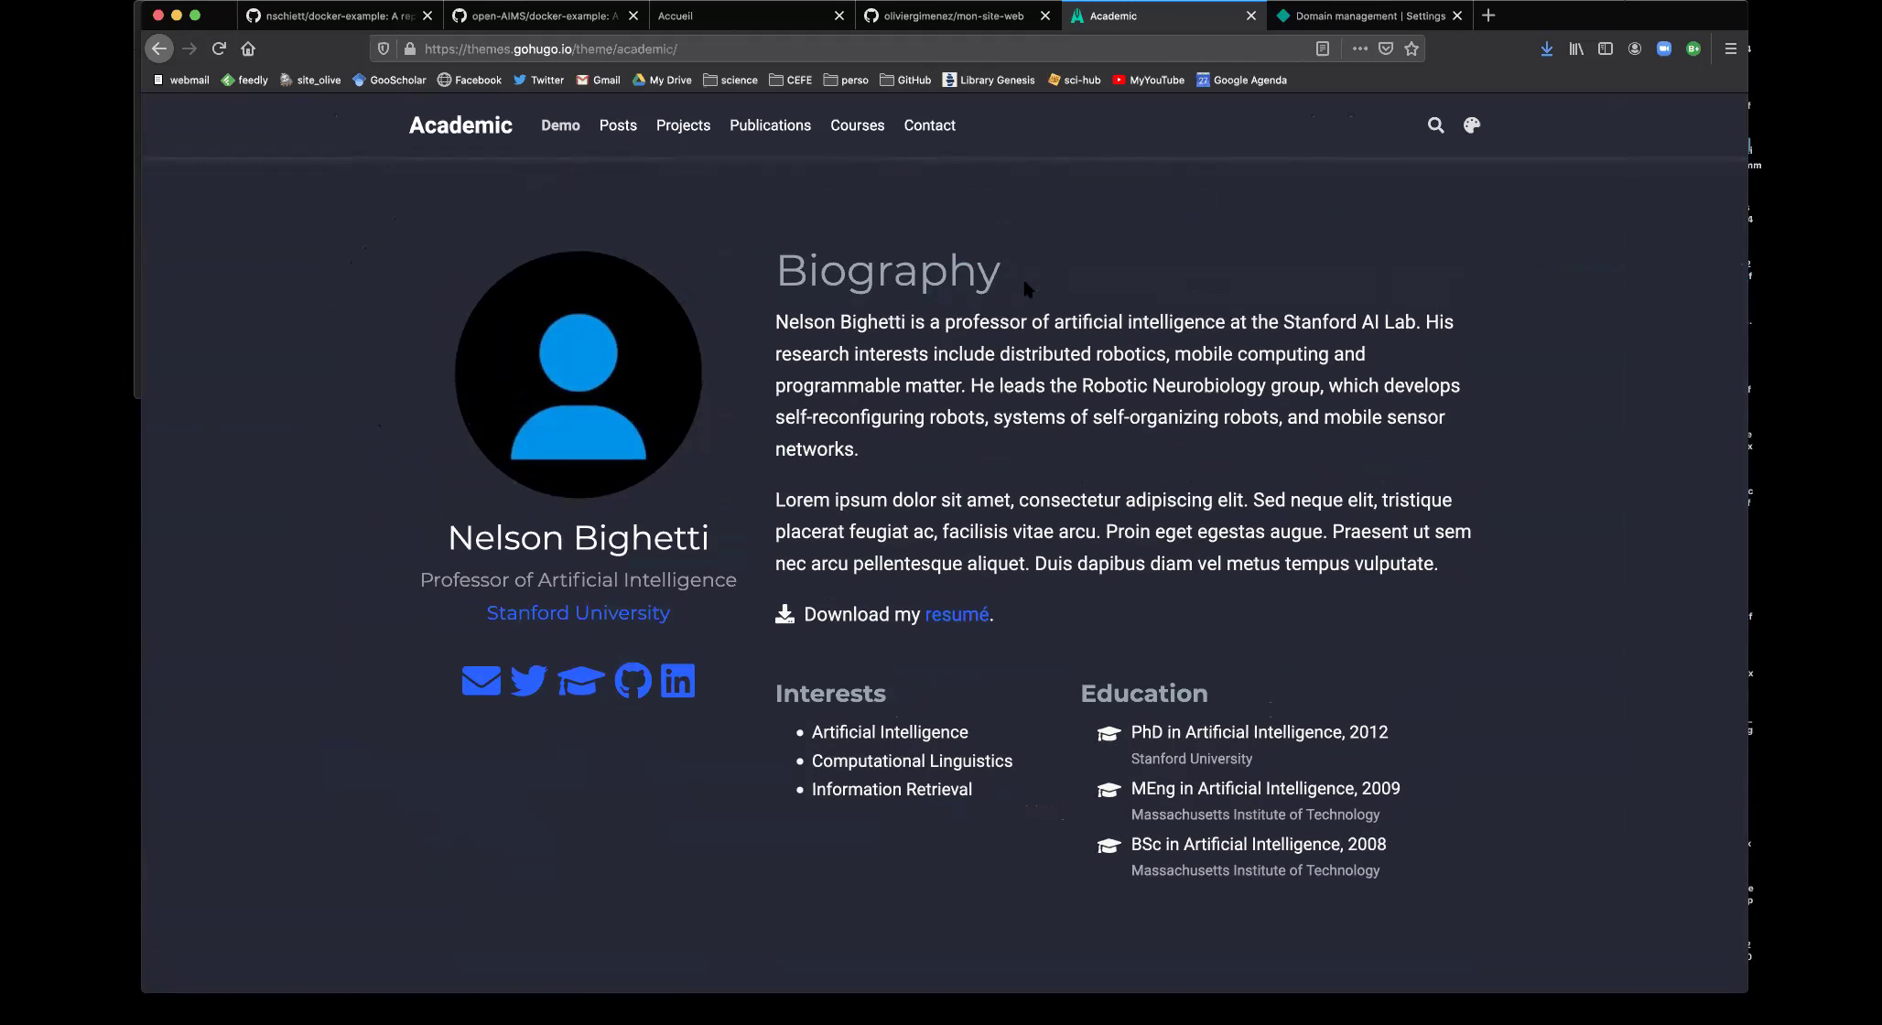
click(751, 128)
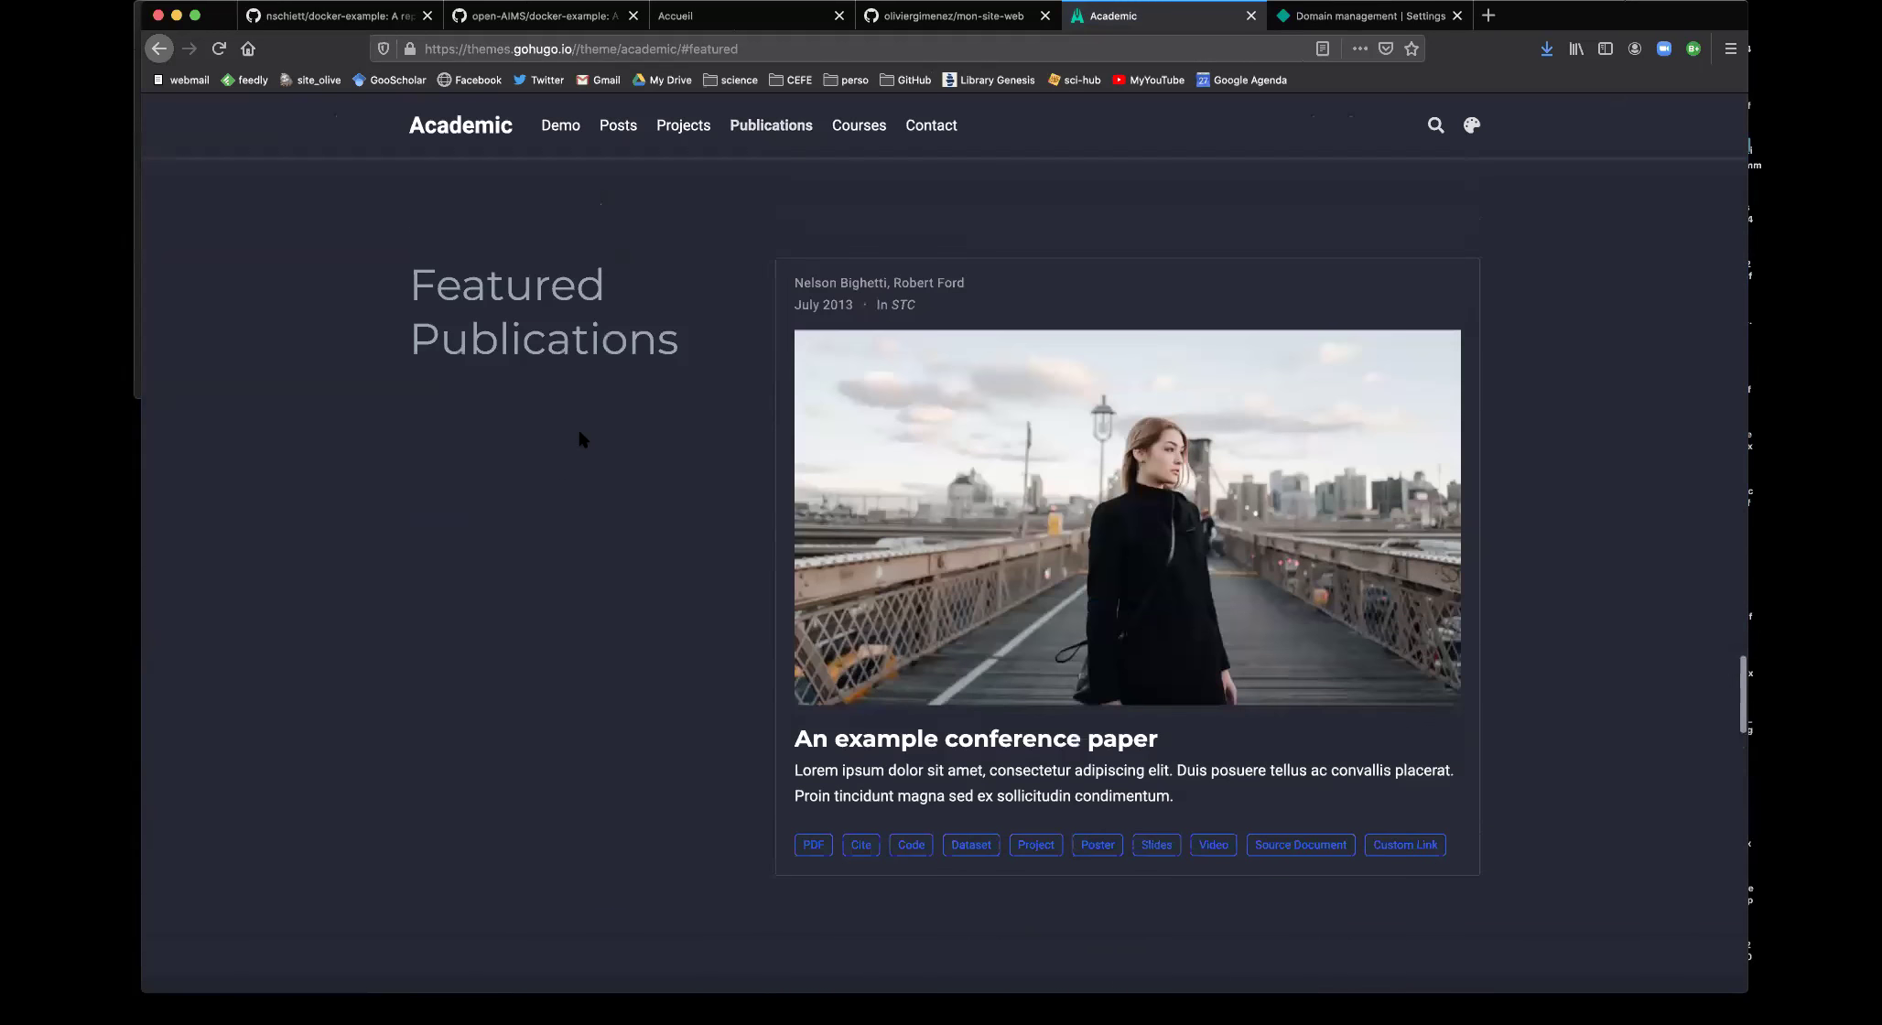
scroll(565, 485, down, 4)
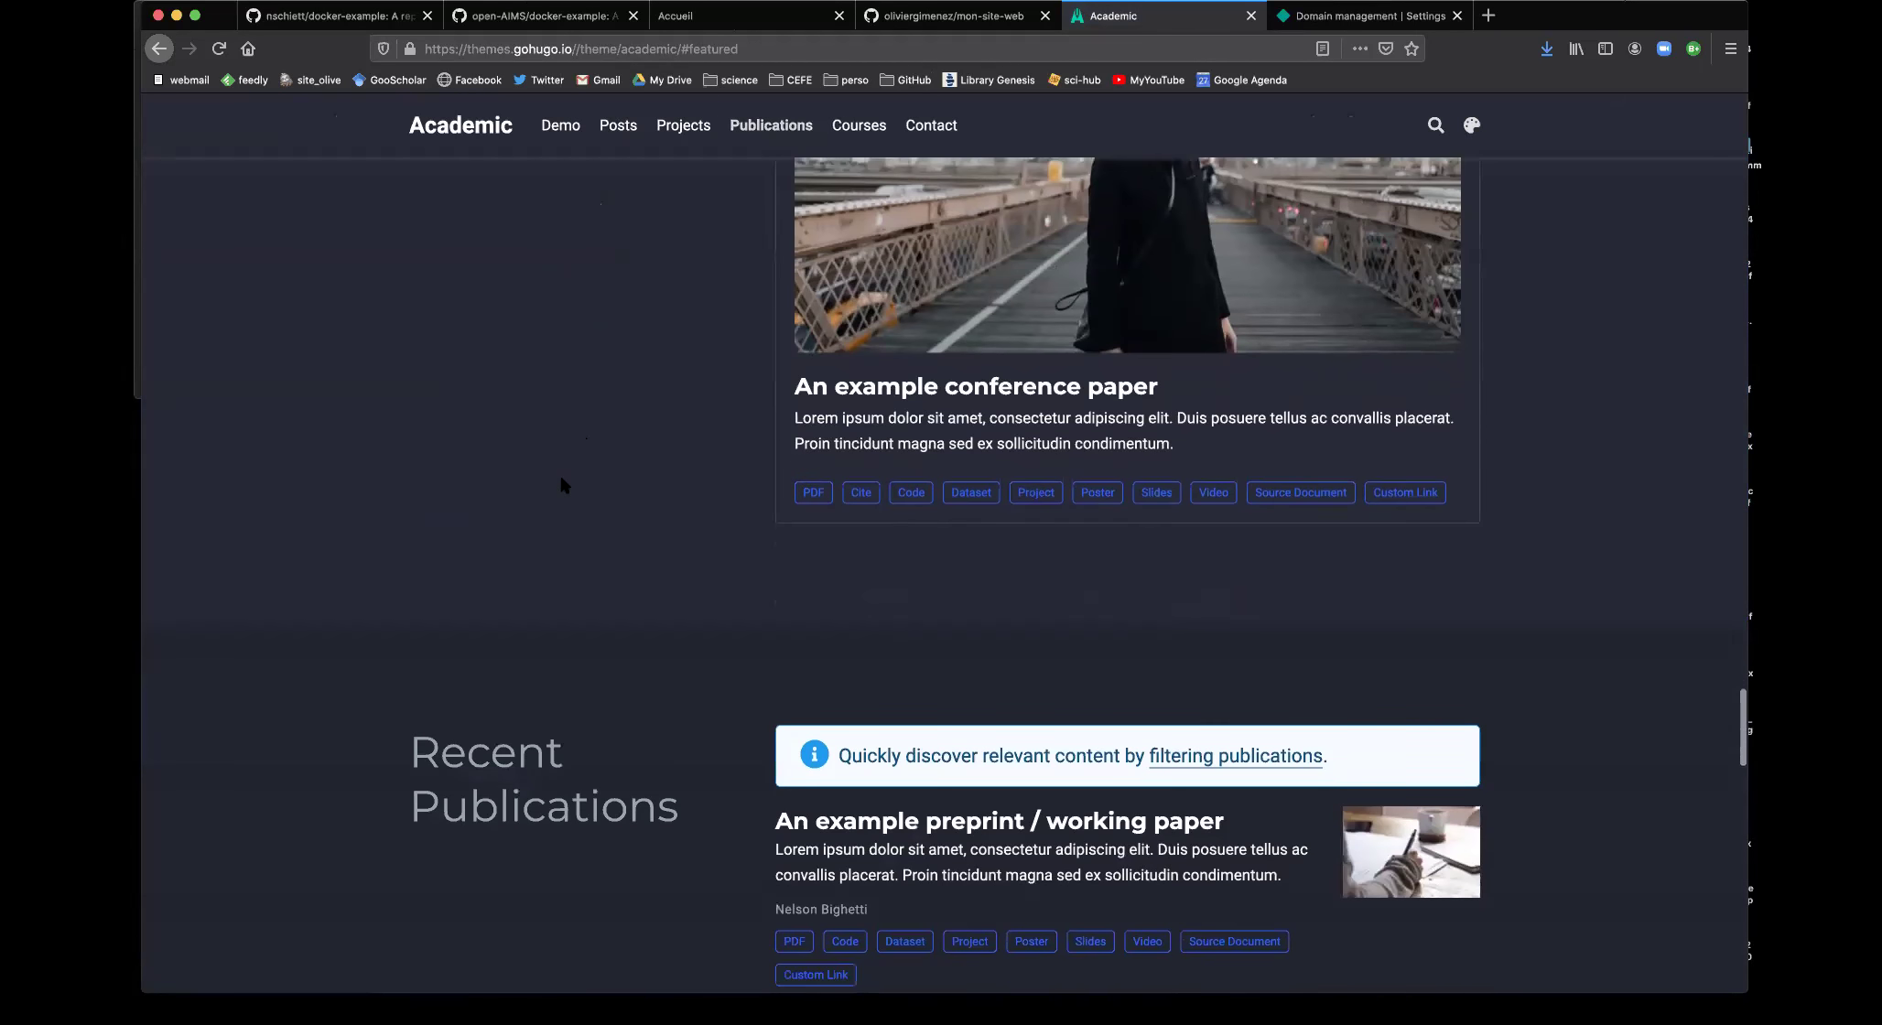
scroll(565, 485, up, 2)
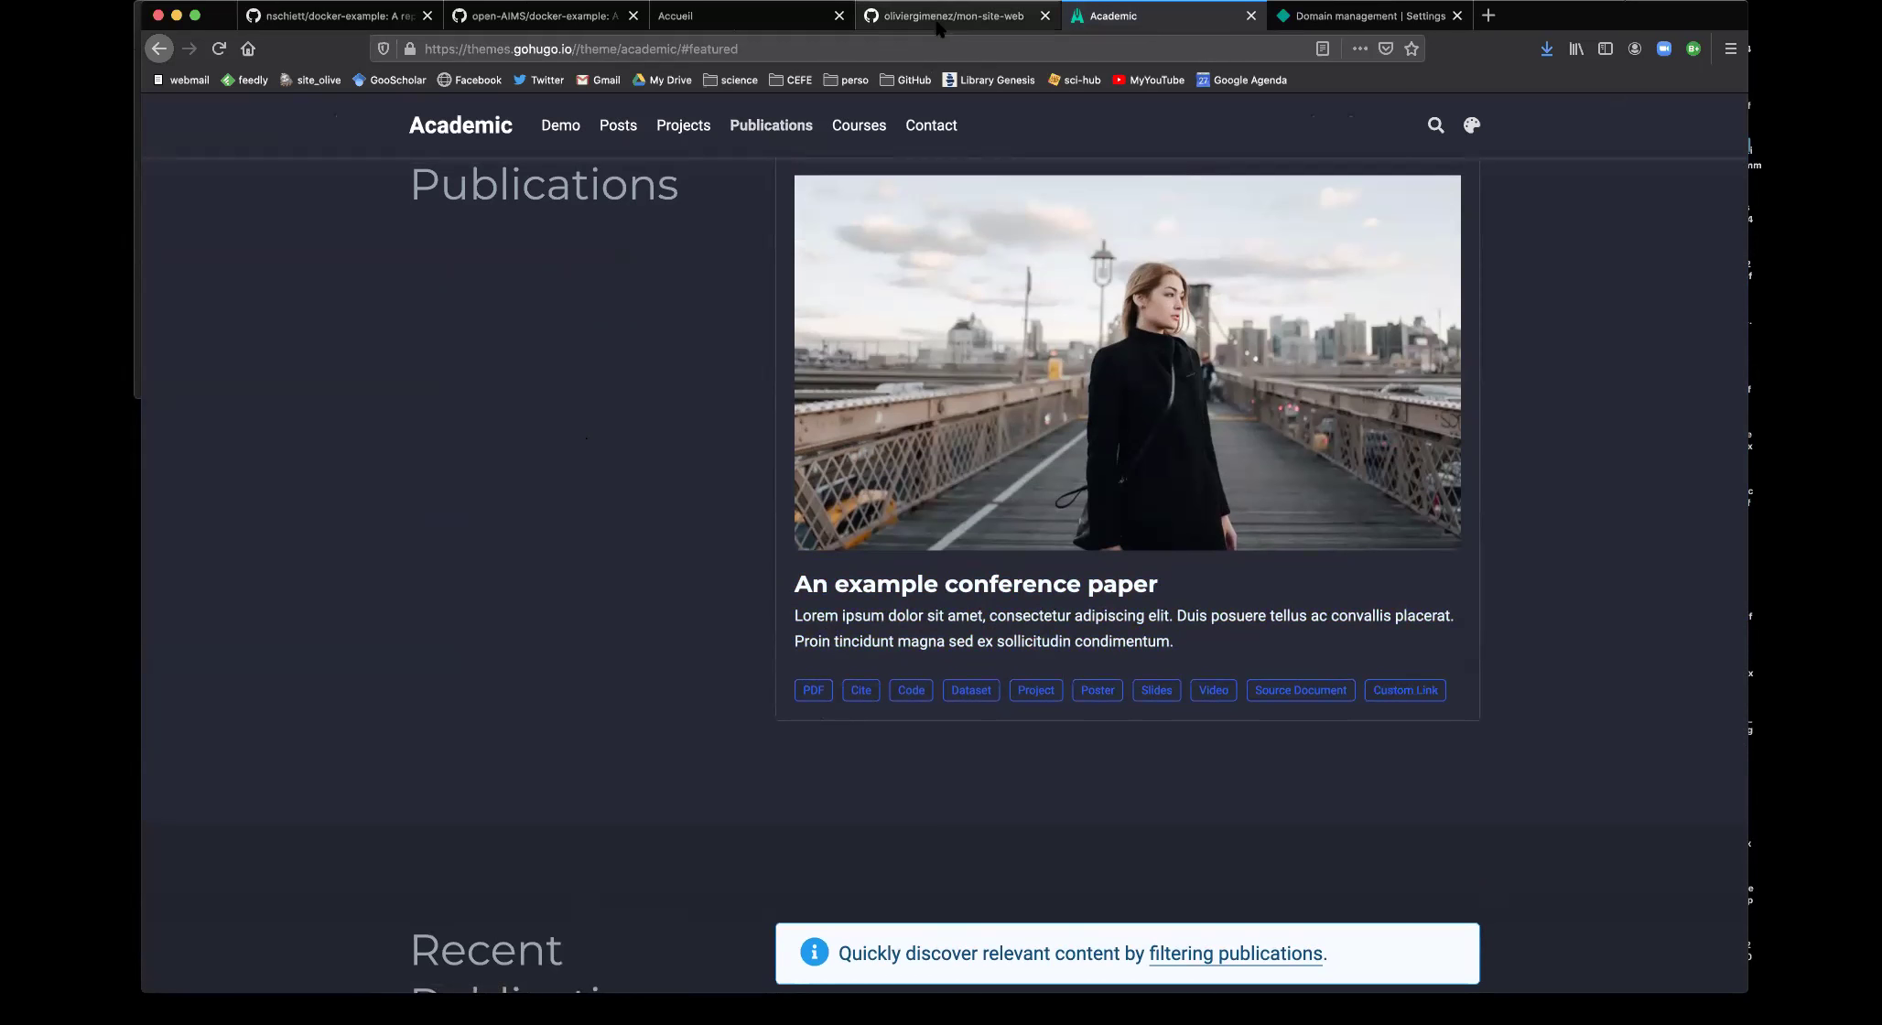
Return from the demo to the Academic theme's description page and minimize the browser window to reveal the mon-site-web folder
click(158, 50)
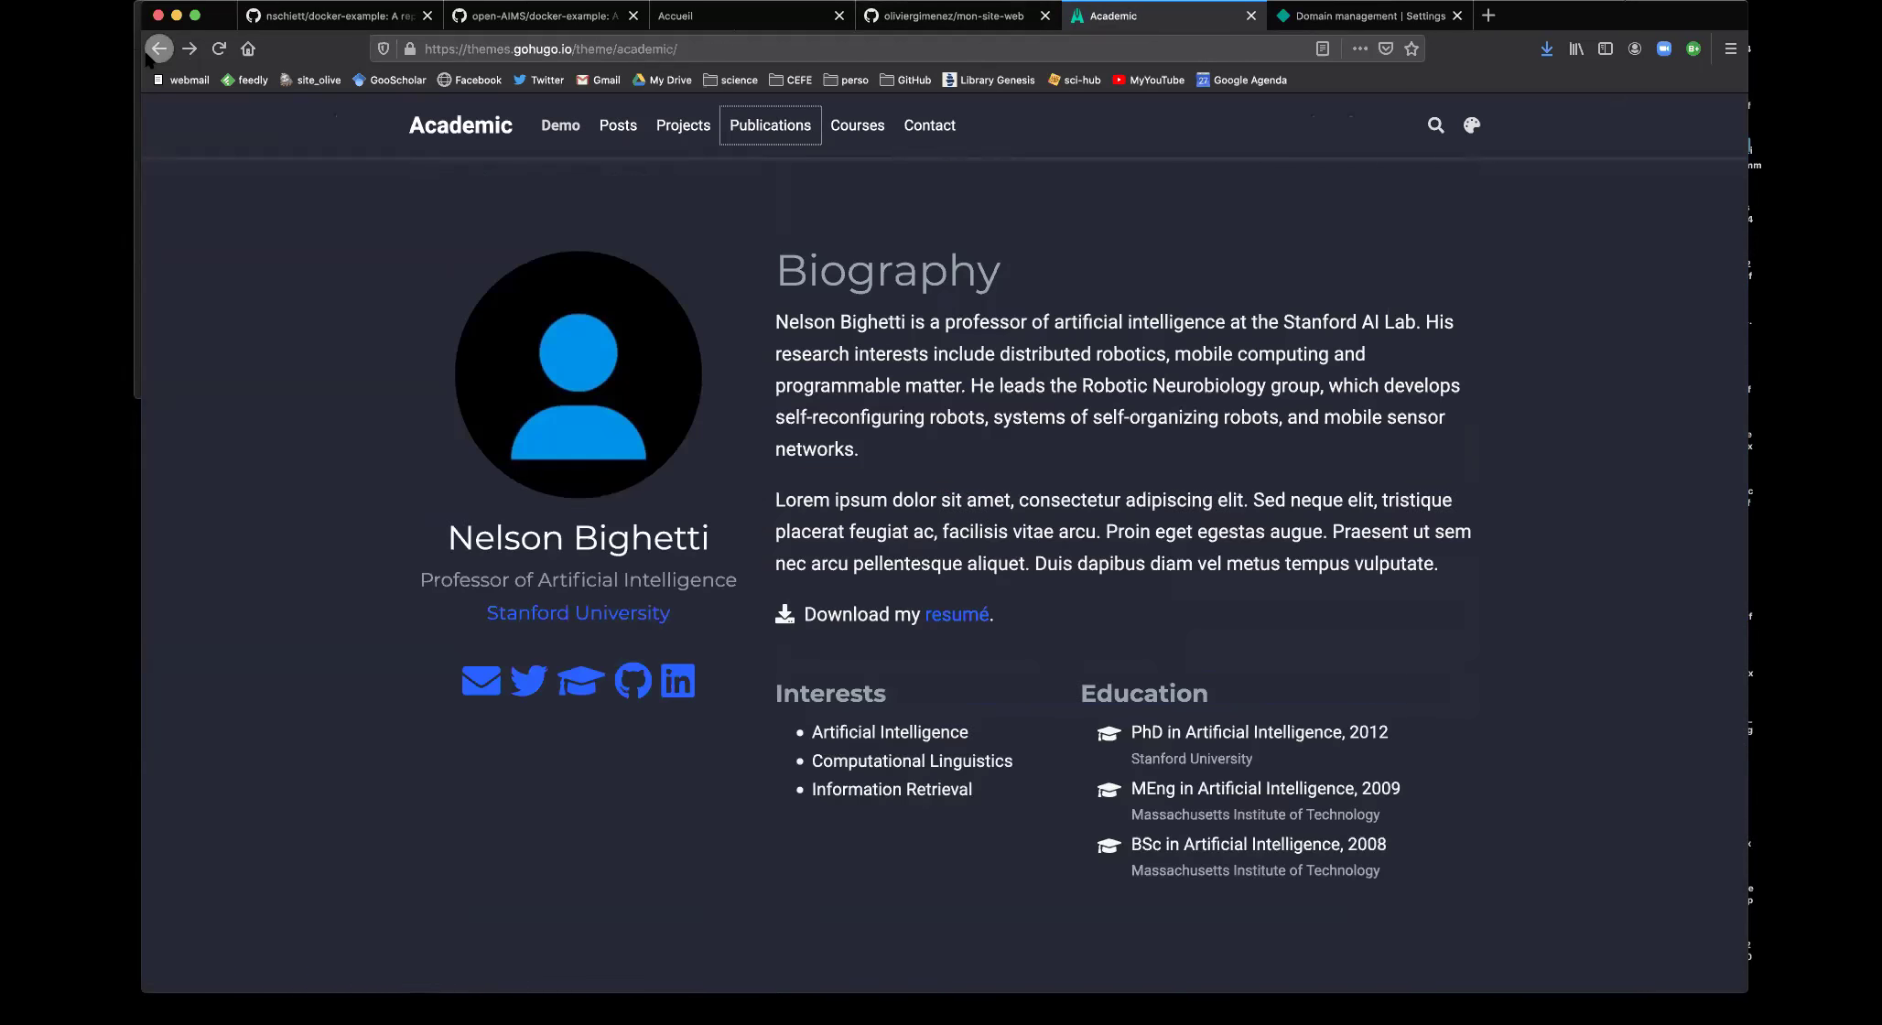
click(147, 56)
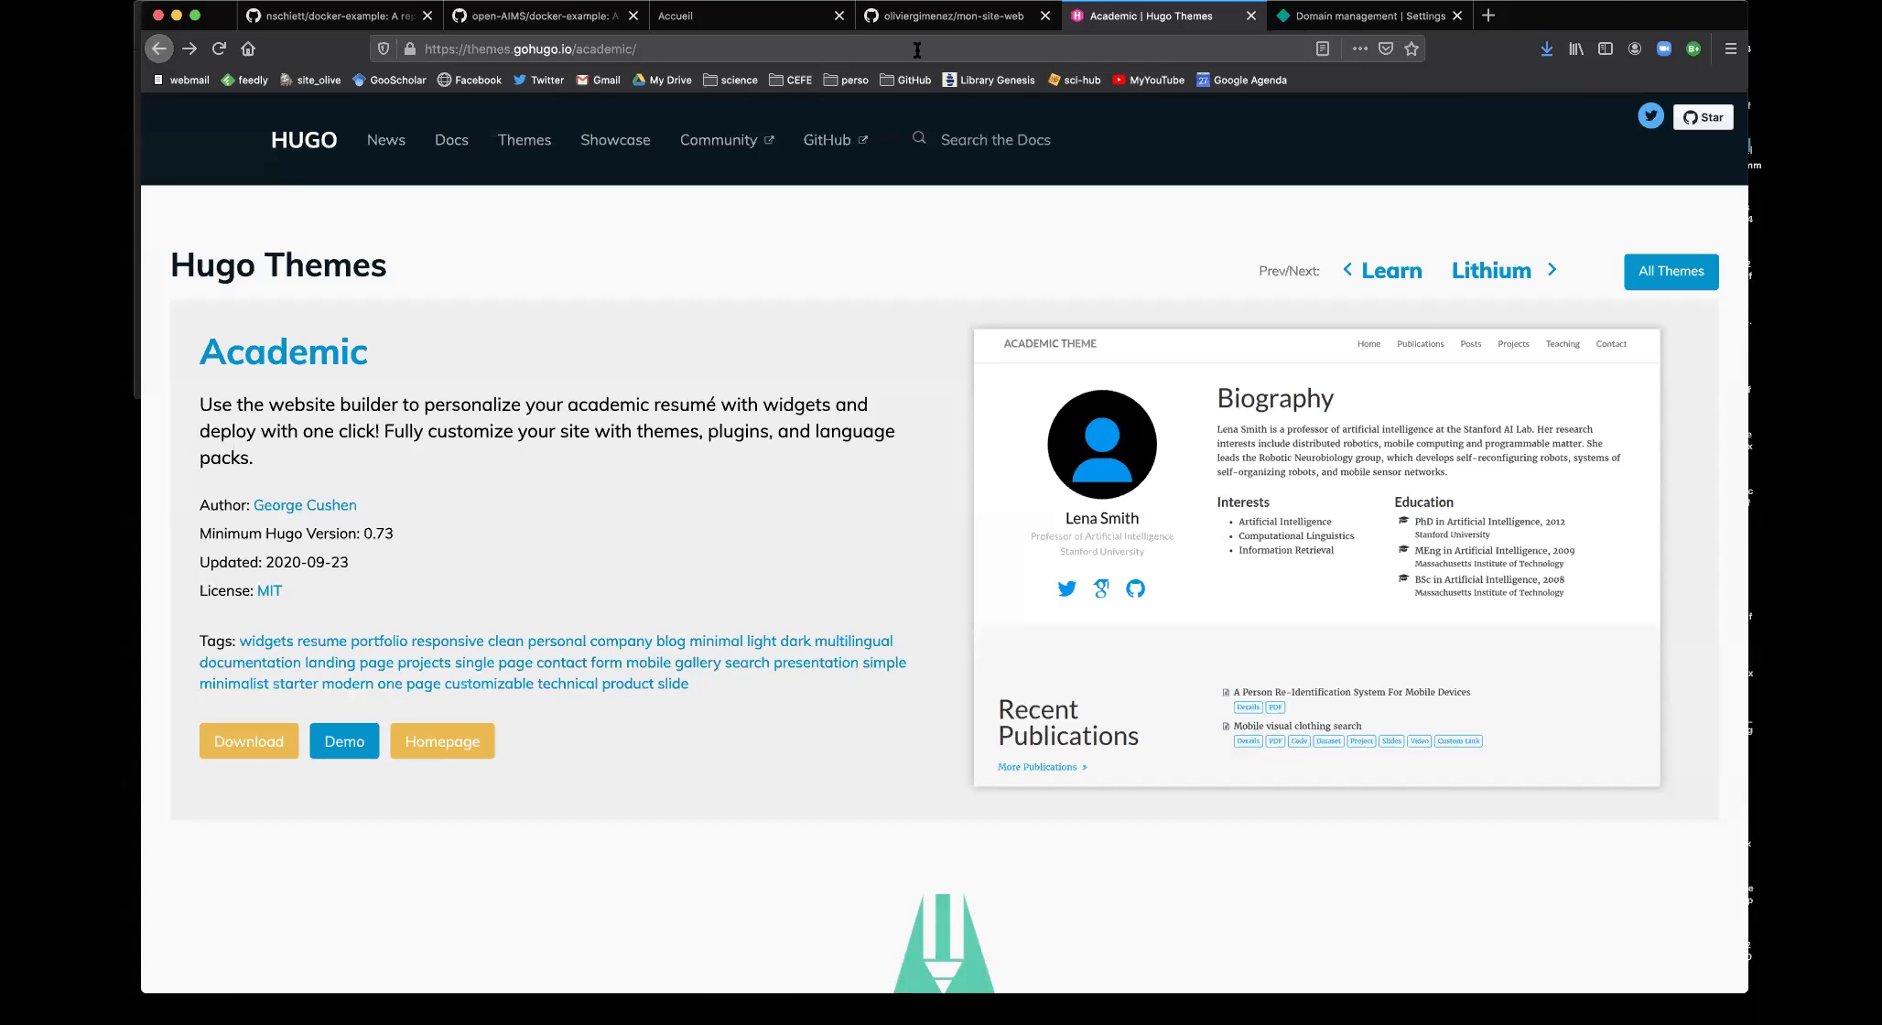
click(177, 14)
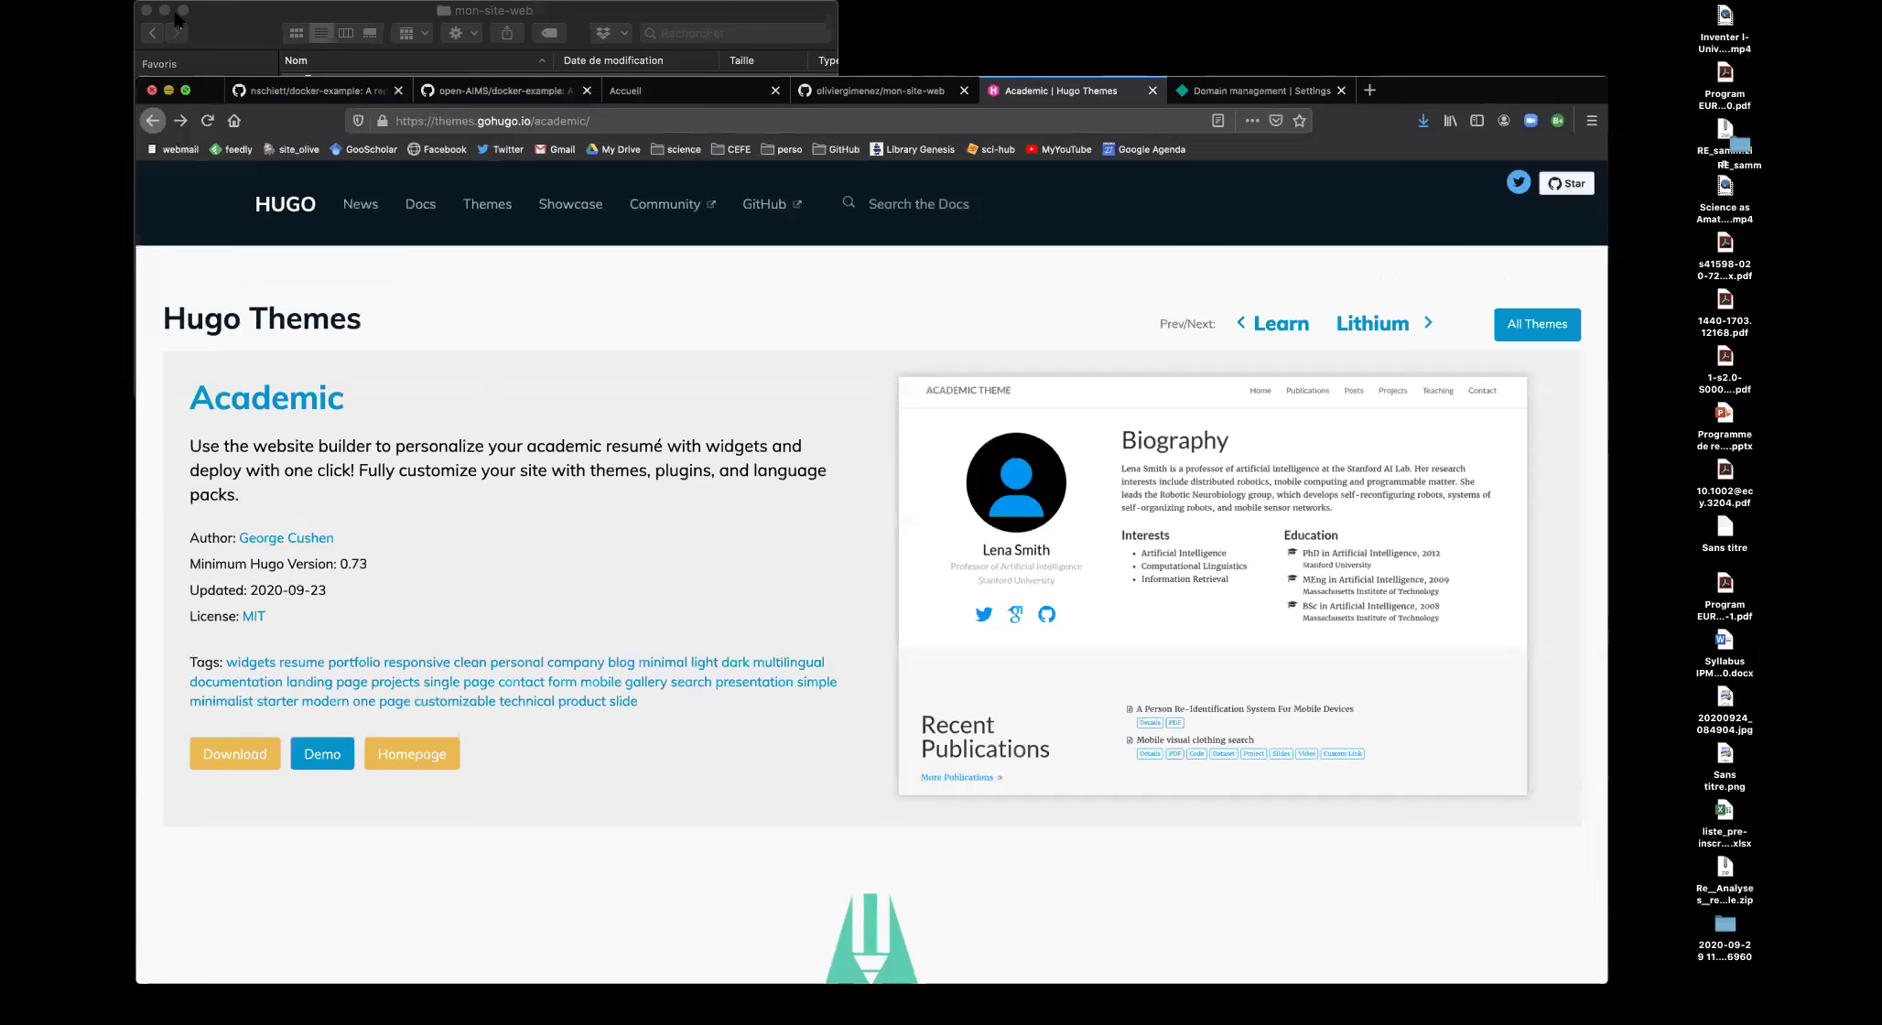
mouse_move(145, 705)
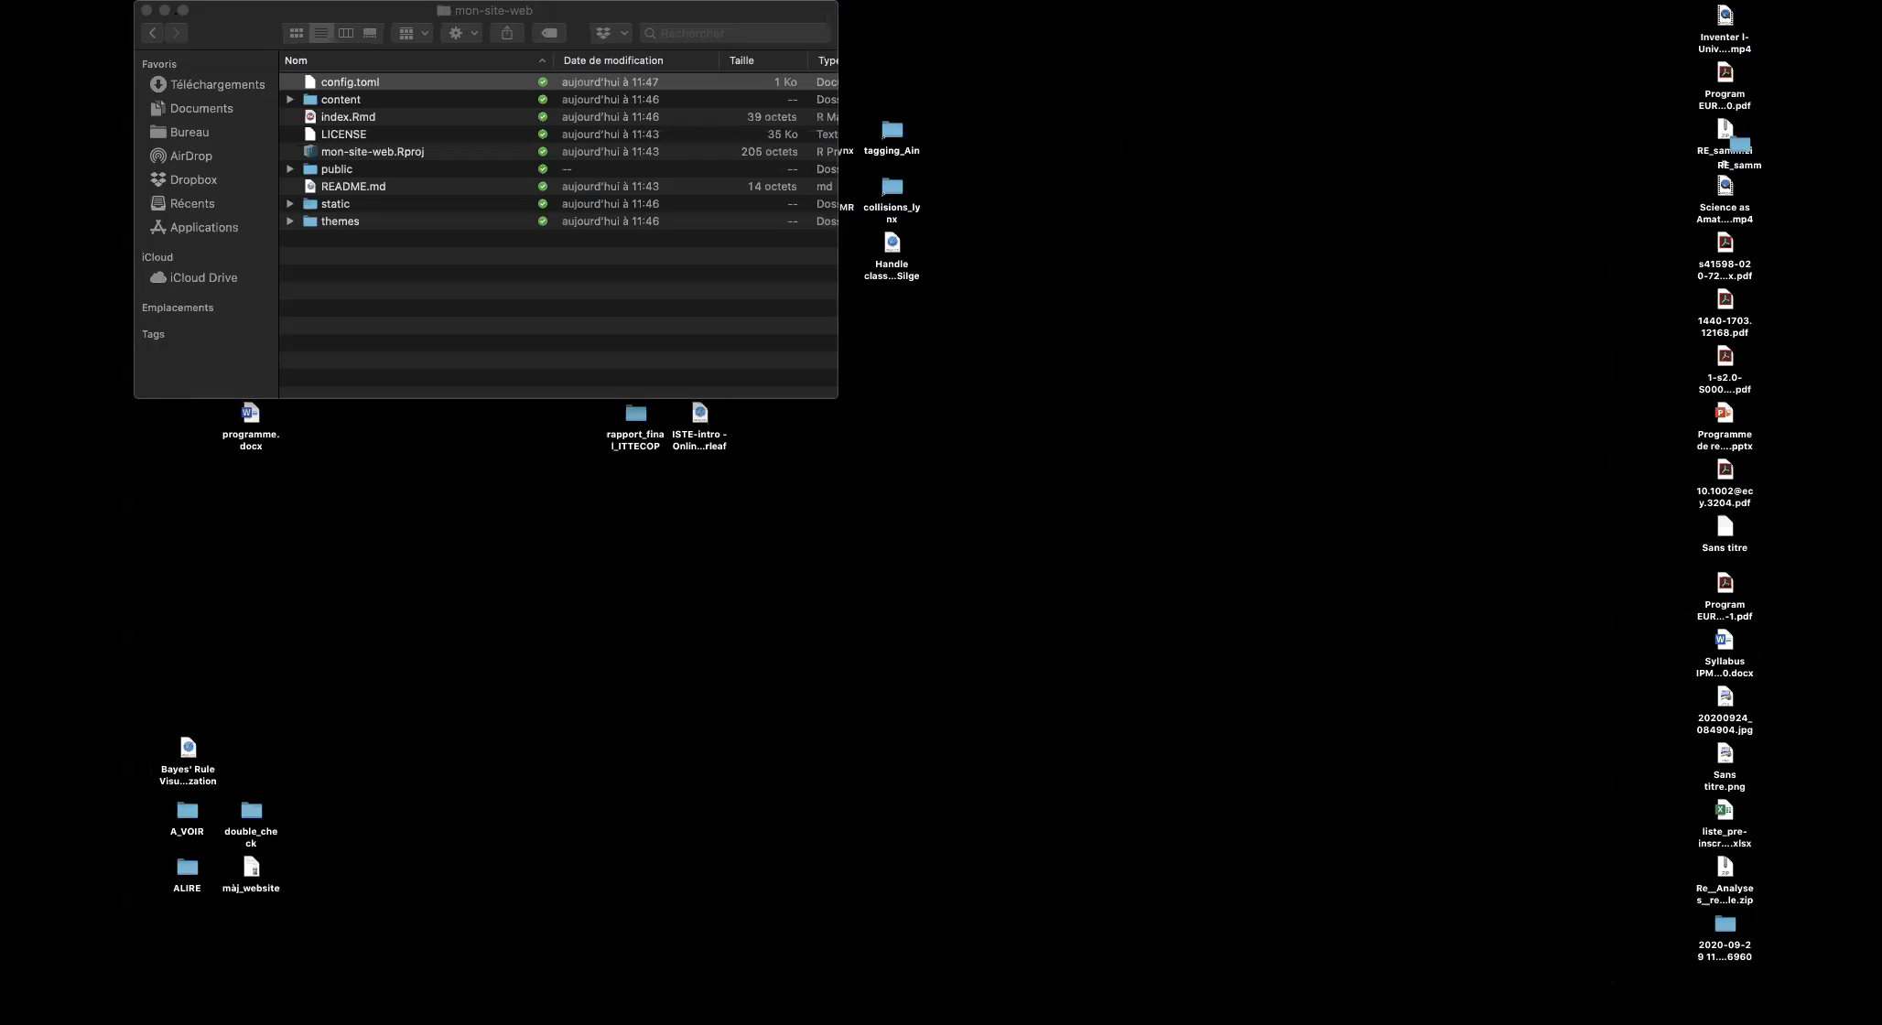